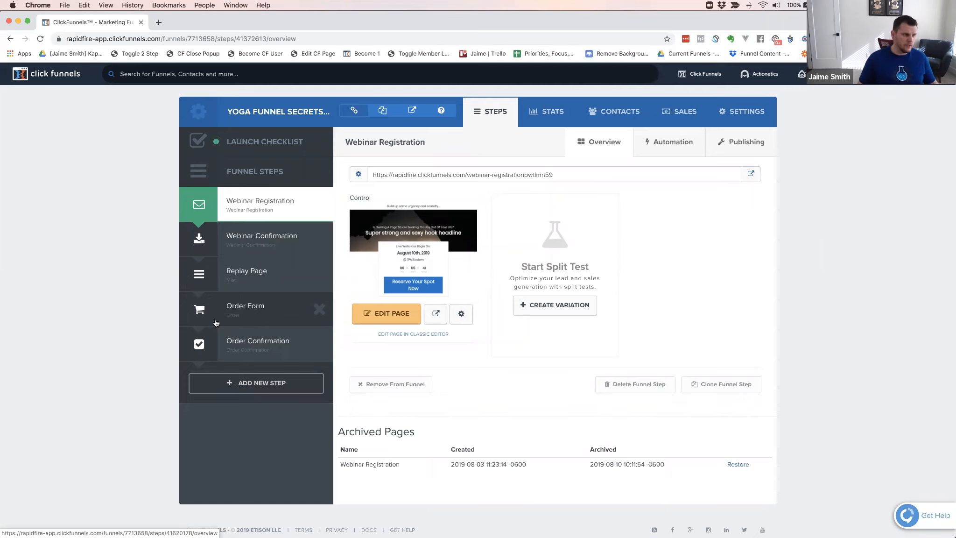
Start a new custom funnel with the Classic Funnel Builder
scroll(248, 310, "down", 1)
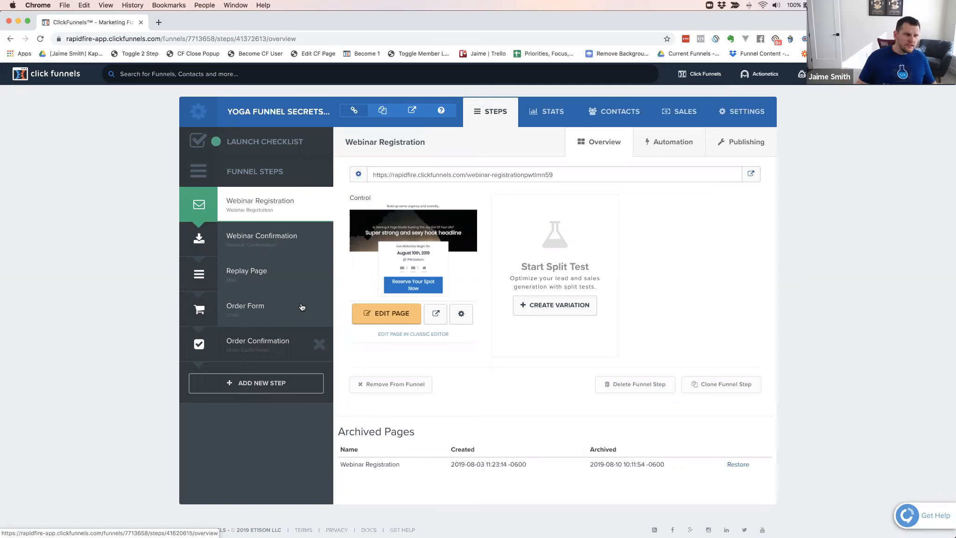
mouse_move(699, 77)
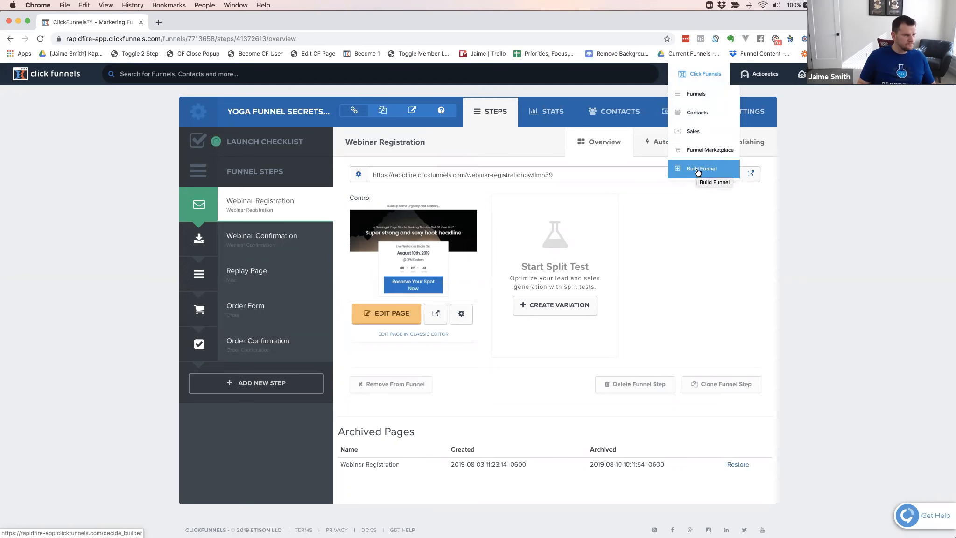
mouse_move(508, 28)
left_mouse_down()
mouse_move(589, 177)
mouse_move(532, 54)
mouse_move(509, 28)
left_mouse_up()
mouse_move(702, 78)
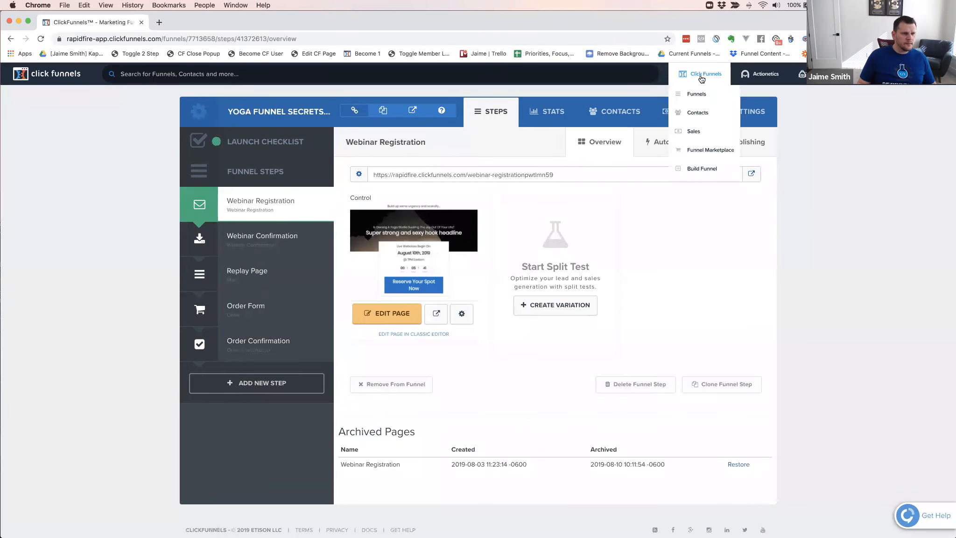
left_click(702, 169)
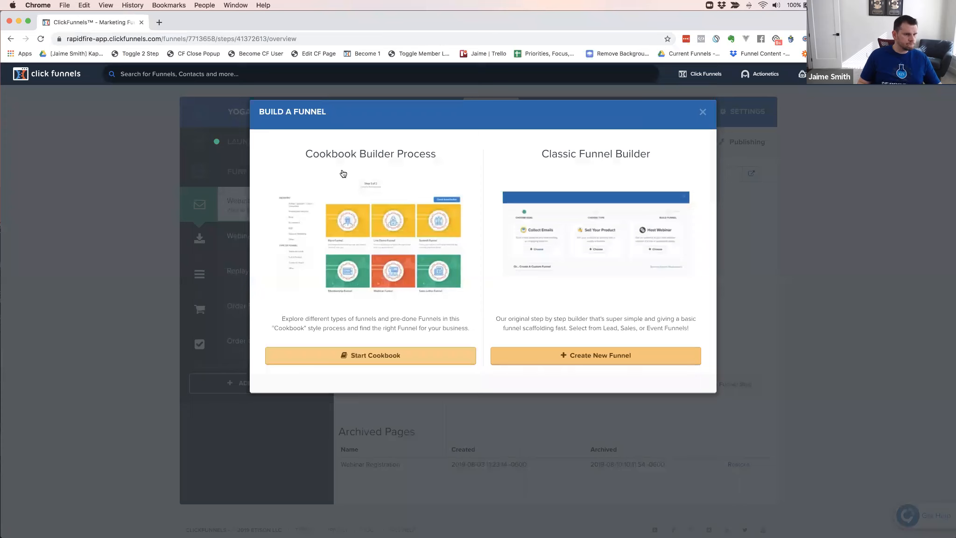
left_click(600, 354)
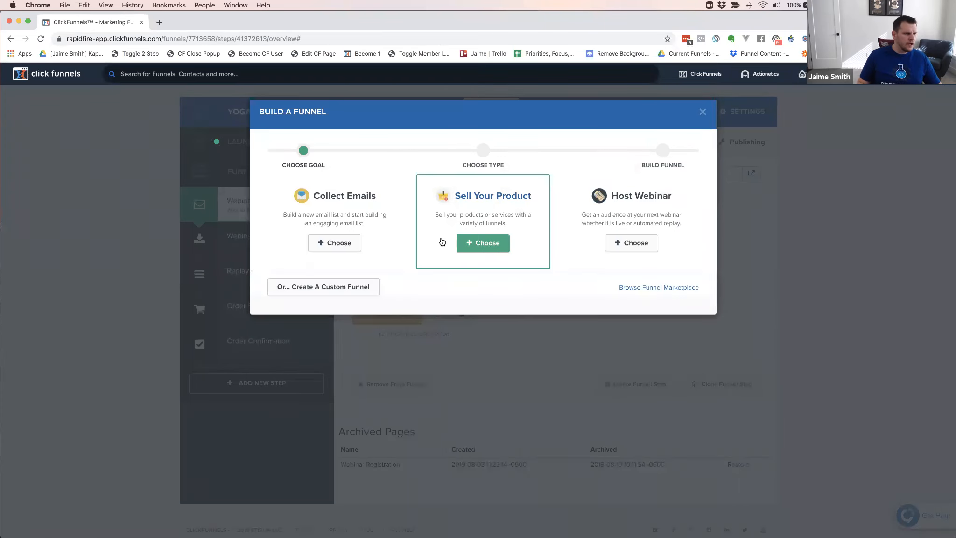
left_click(334, 289)
Name the custom funnel "Yoga Funnel Secrets Members"
left_click(359, 195)
type("Yoga Funnel Secrets Members")
Assign the group tag CFCL to the new funnel and build it
left_click(337, 236)
type("cfcl")
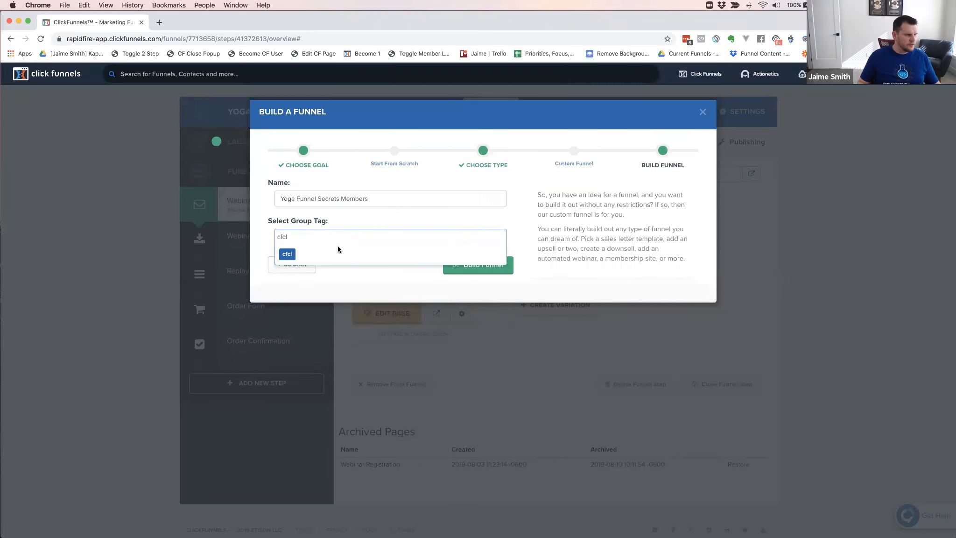
left_click_drag(295, 236, 273, 236)
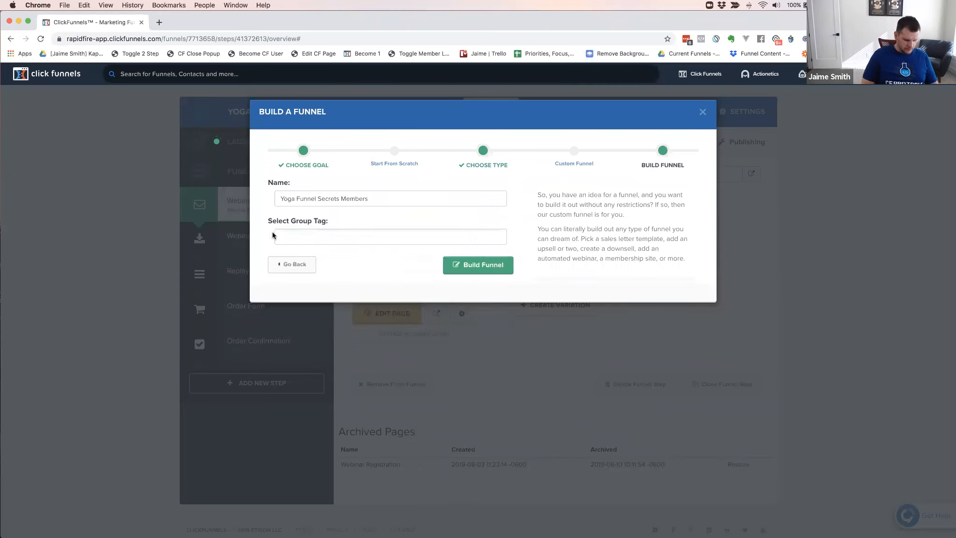
left_click(273, 235)
type("CFCL")
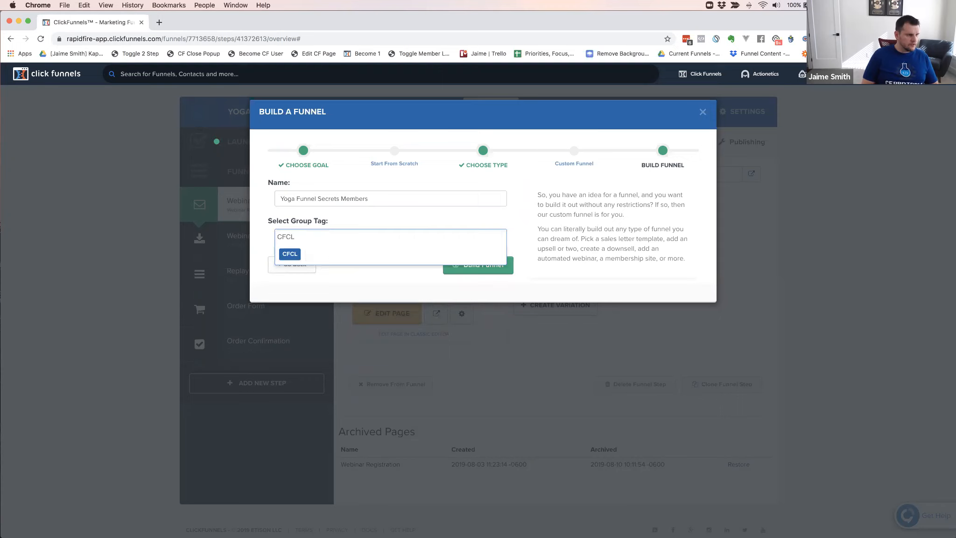
key("Return")
left_click(486, 271)
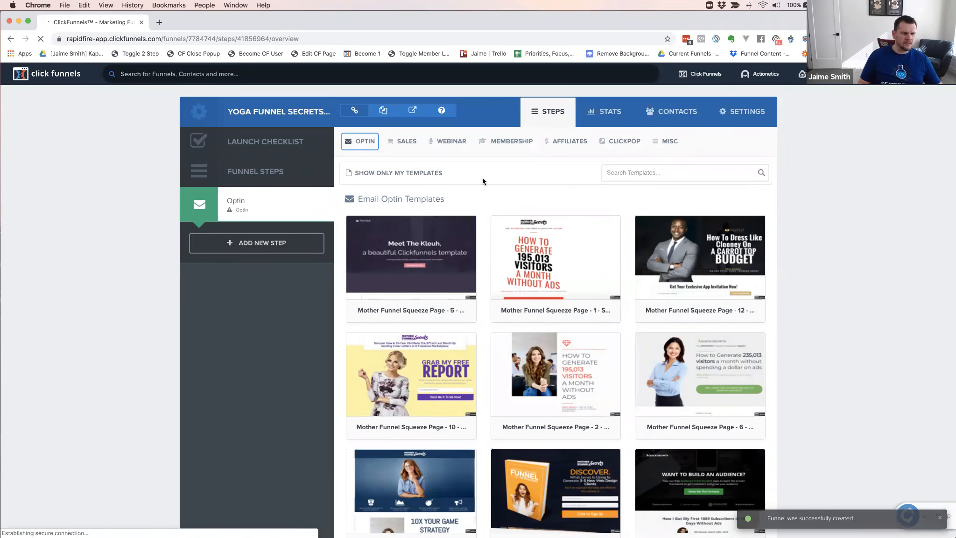
Apply the Simple Flat Login template from the Member Access templates to the Optin step
left_click(502, 141)
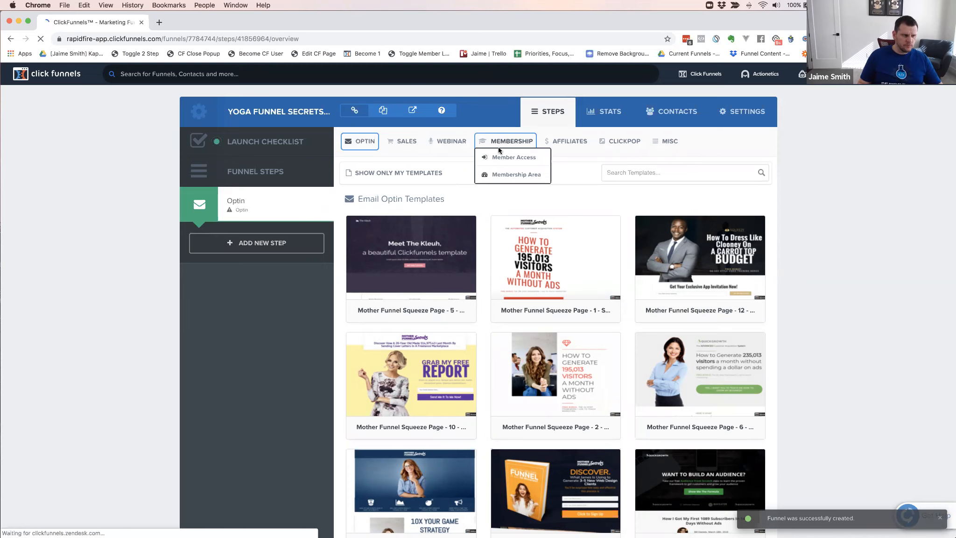
left_click(510, 158)
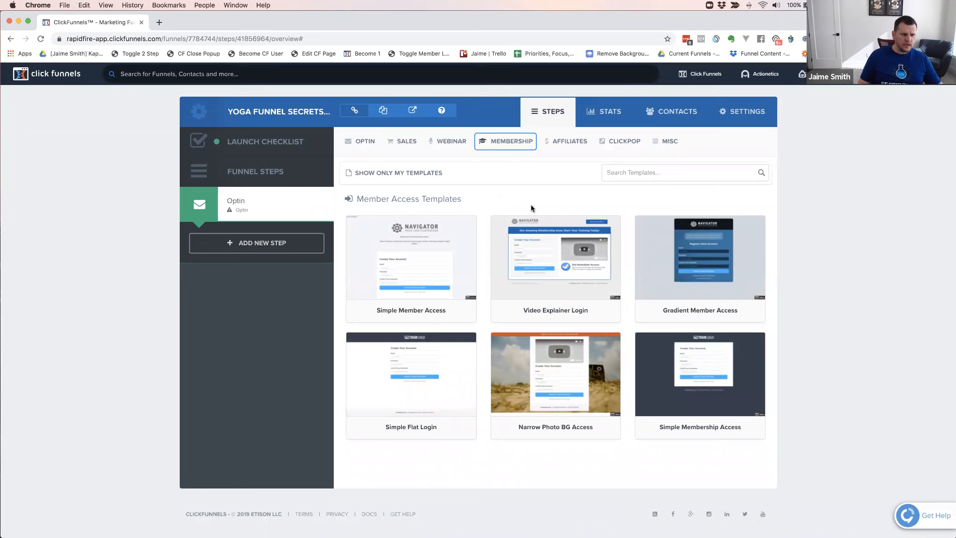
mouse_move(575, 247)
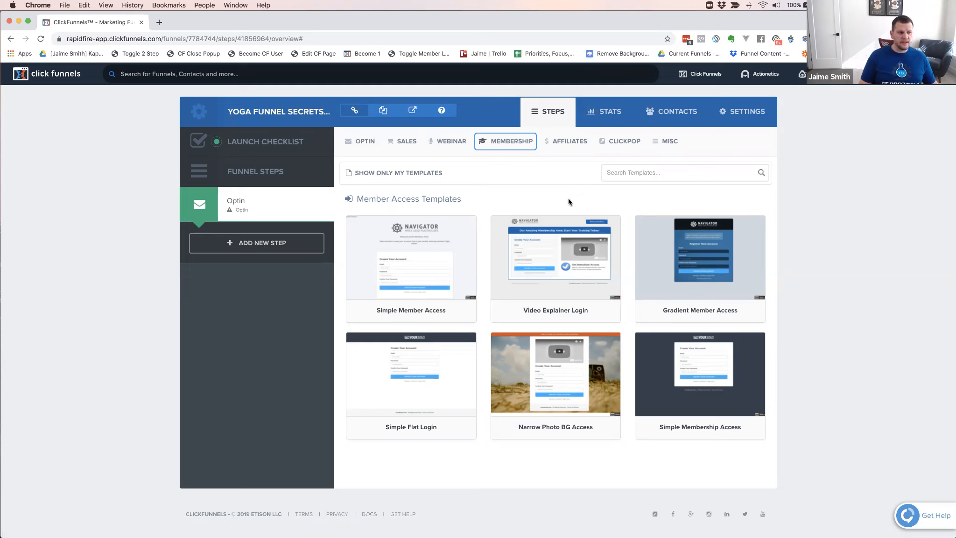
mouse_move(537, 387)
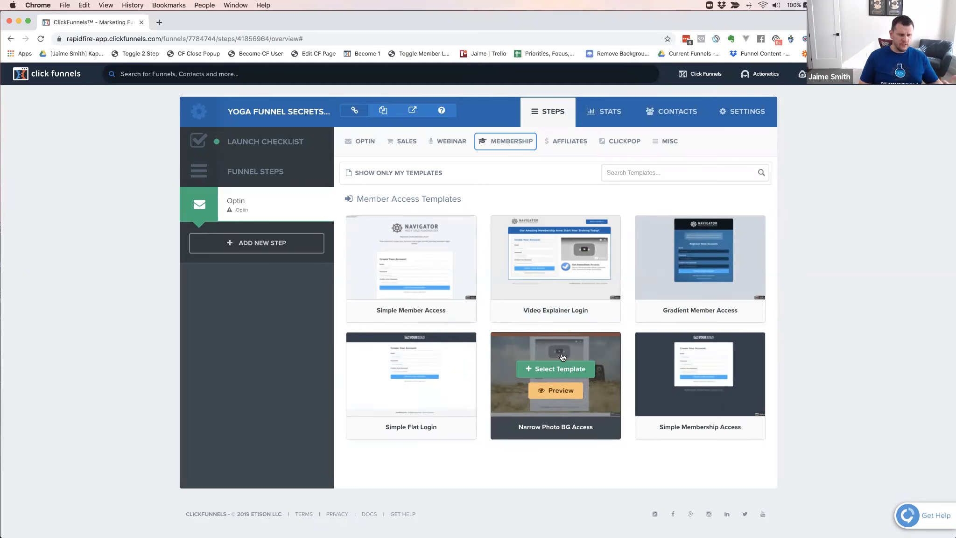
mouse_move(588, 274)
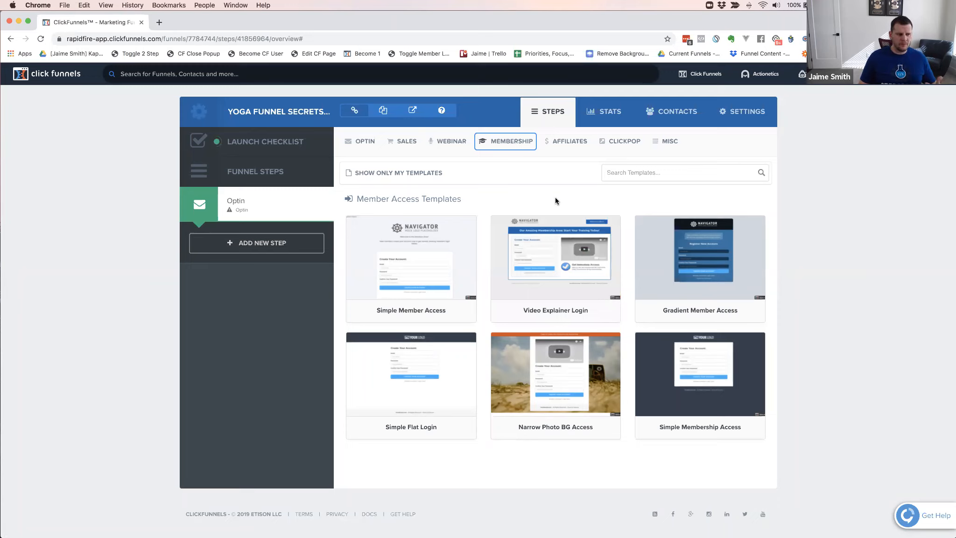
mouse_move(582, 275)
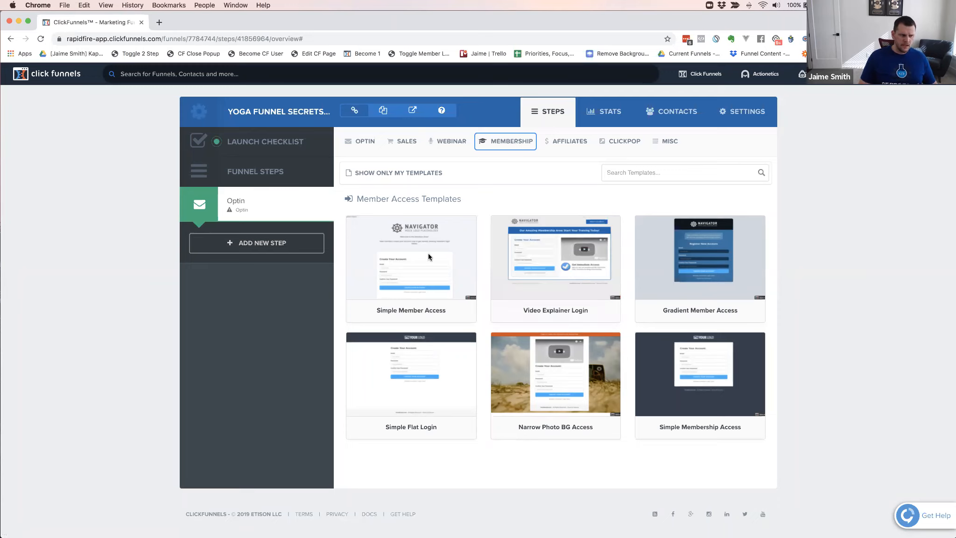
mouse_move(410, 373)
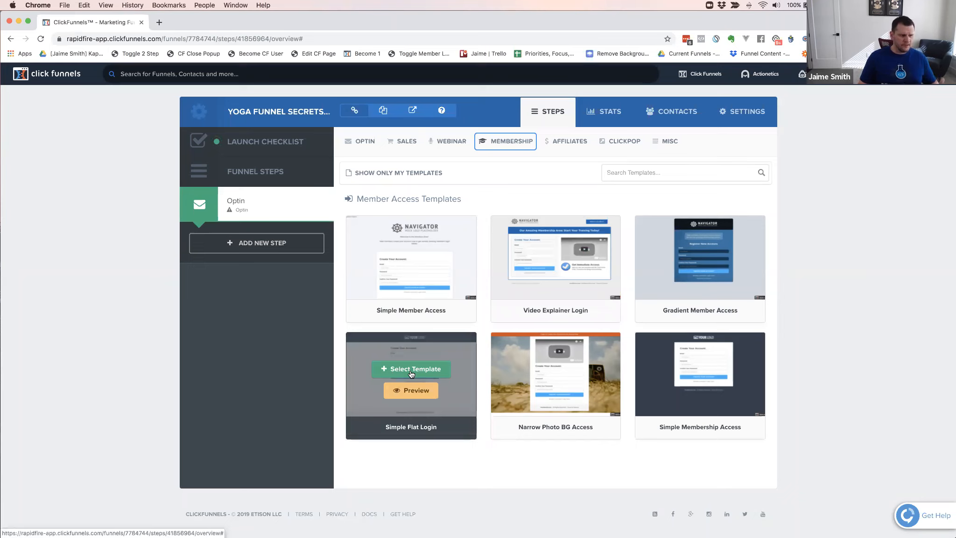
left_click(411, 369)
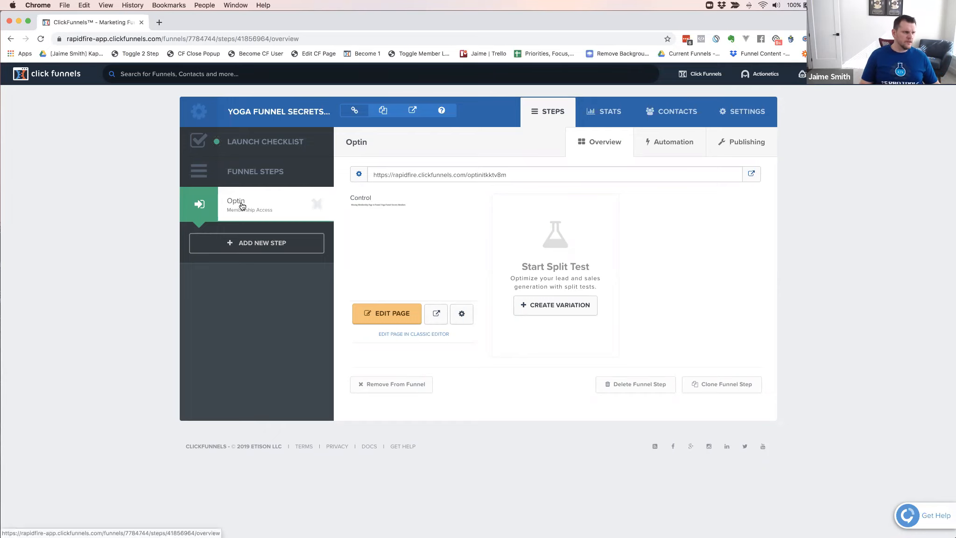
left_click(257, 243)
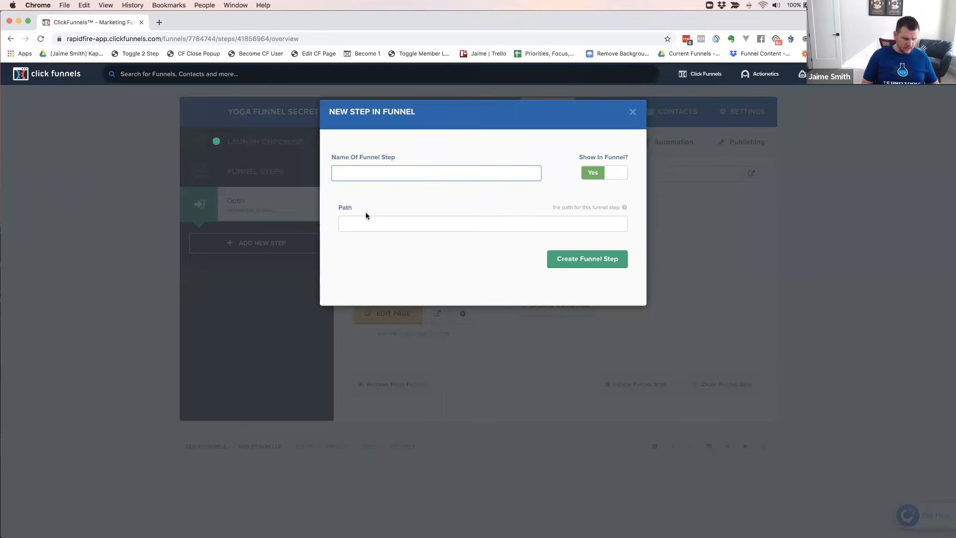
left_click(633, 113)
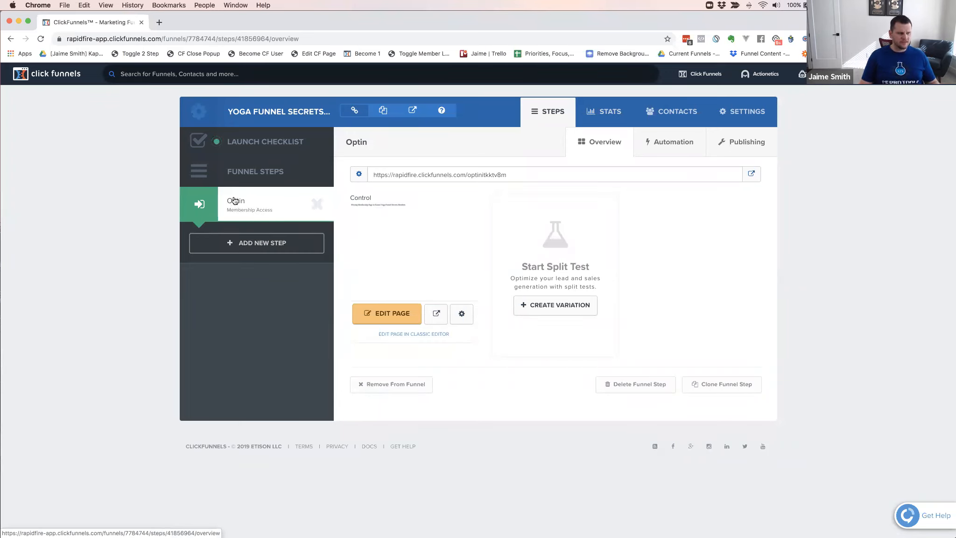
Change the Optin funnel step's name to "Member Access" in its publishing settings
left_click(743, 141)
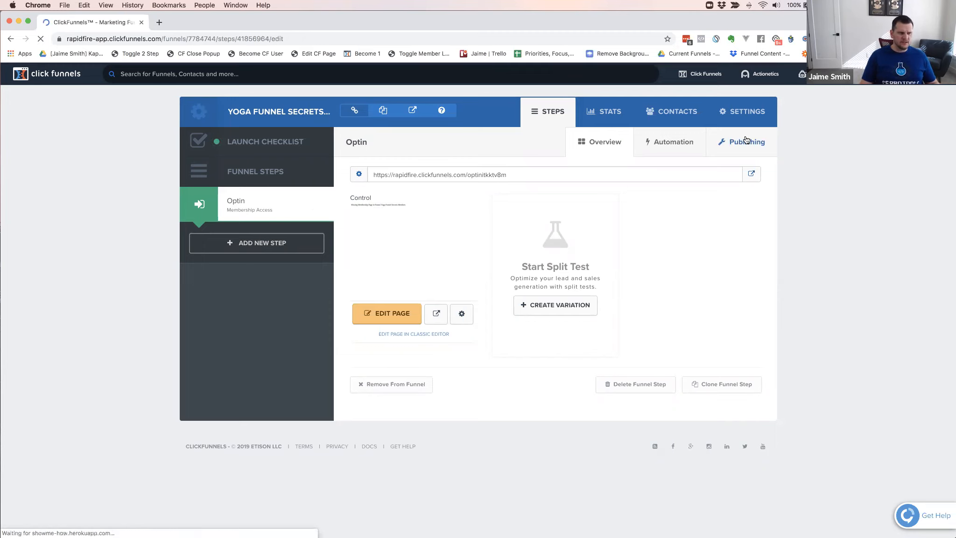
double_click(398, 183)
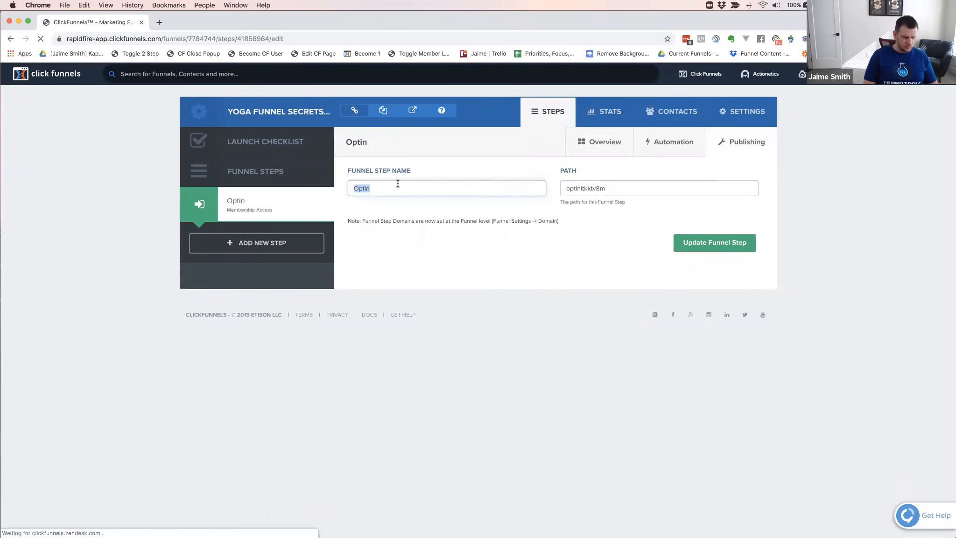
type("Member Access")
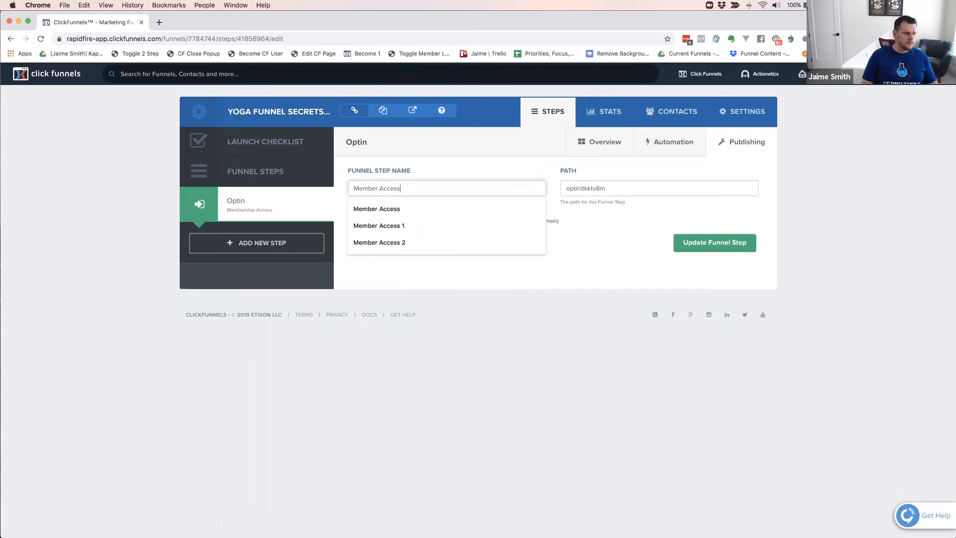
key("Tab")
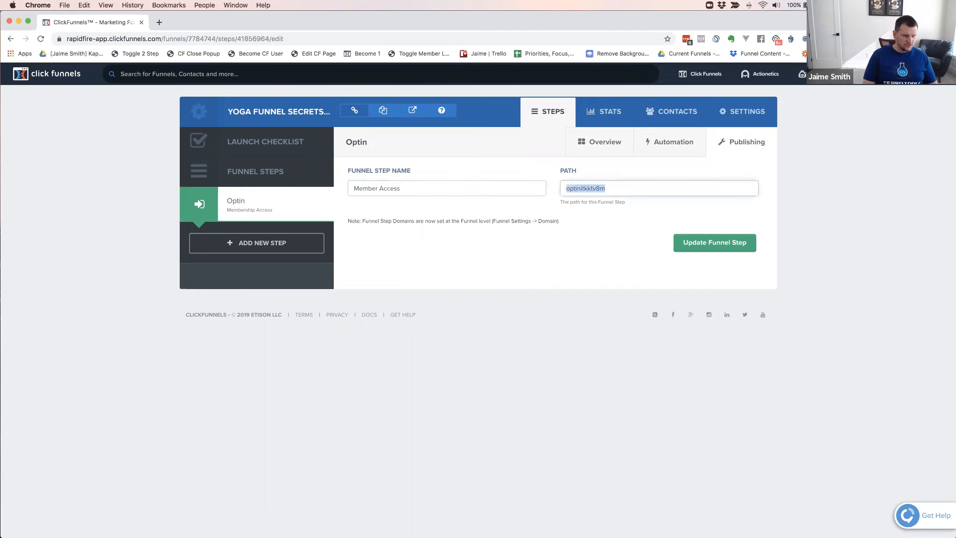
Change the funnel step's path to "member-accessitkktv8m" and update the funnel step
key("Left")
key("shift+Right")
key("shift+Right")
key("shift+Right")
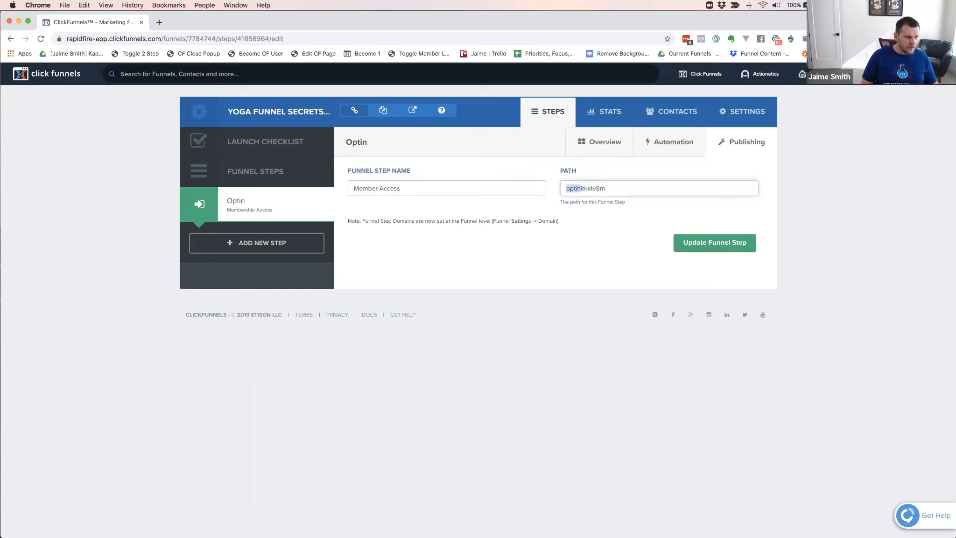
type("member-a")
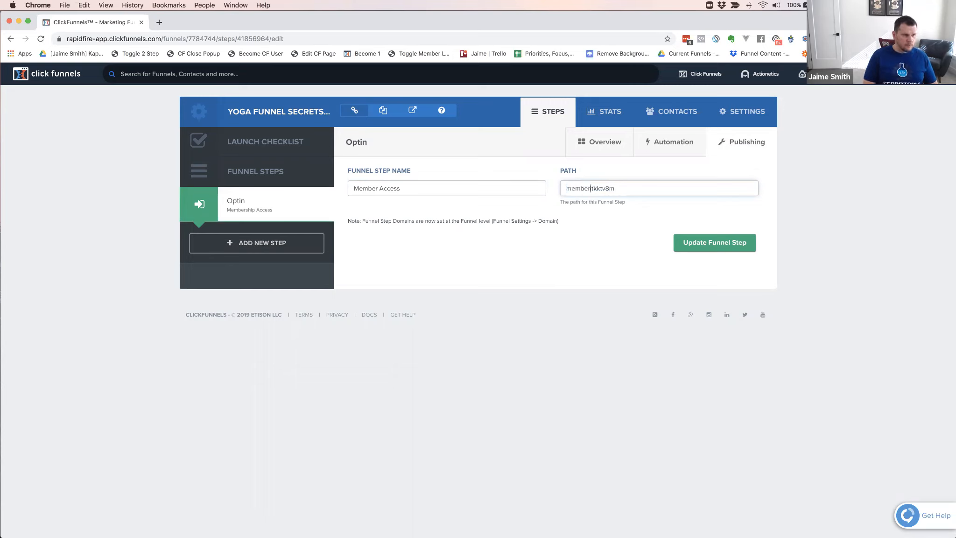
type("ccess")
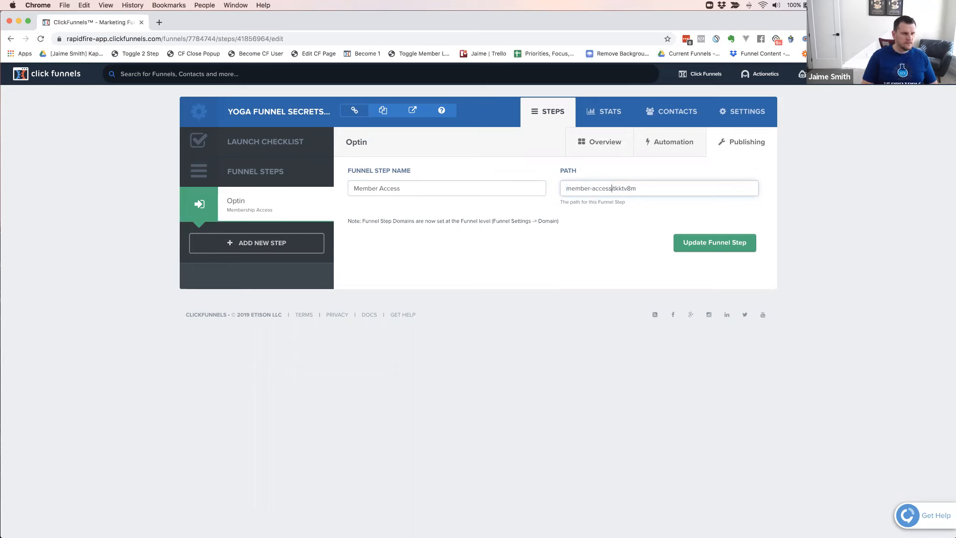
left_click(728, 245)
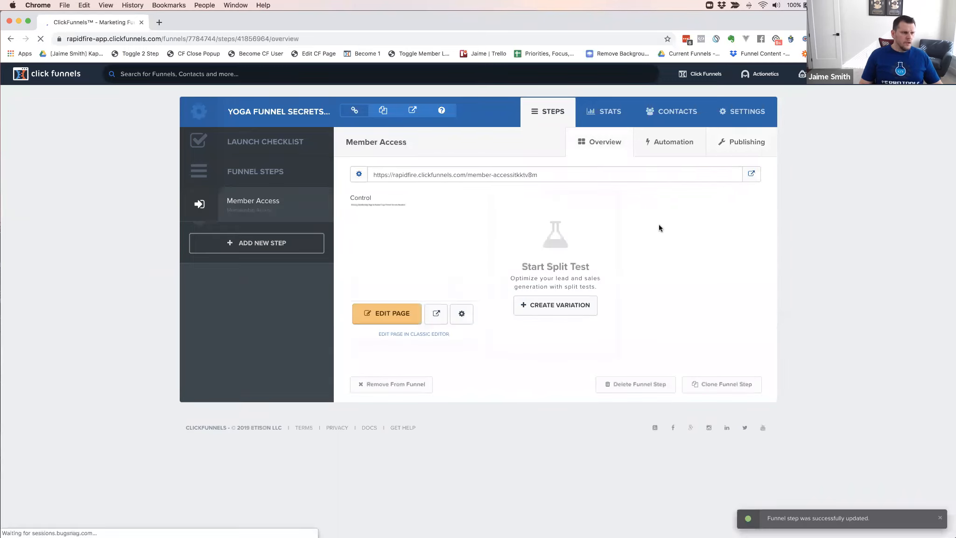
Rename the Member Access step's control page from Optin to "Member Access" in the page settings
left_click(462, 313)
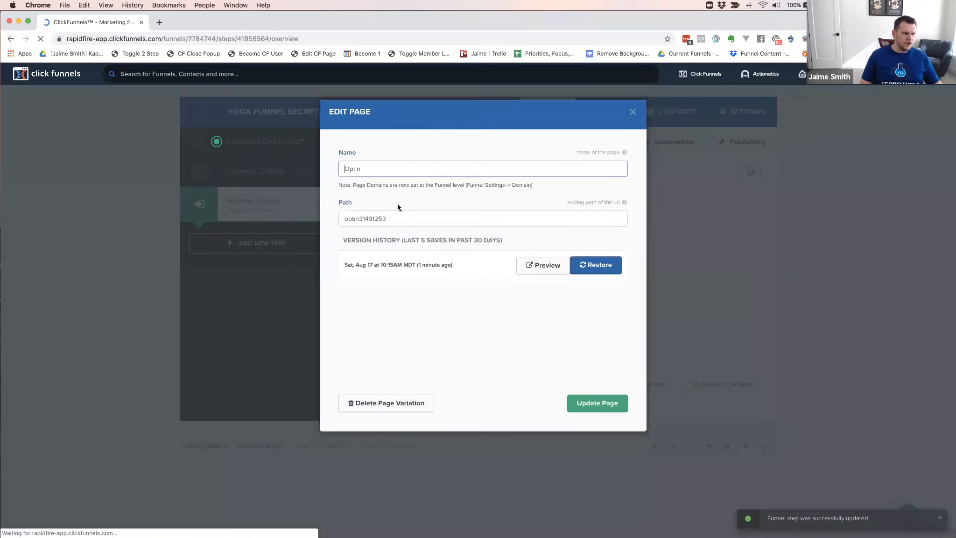
double_click(352, 166)
type("<e,ber")
key("BackSpace")
key("BackSpace")
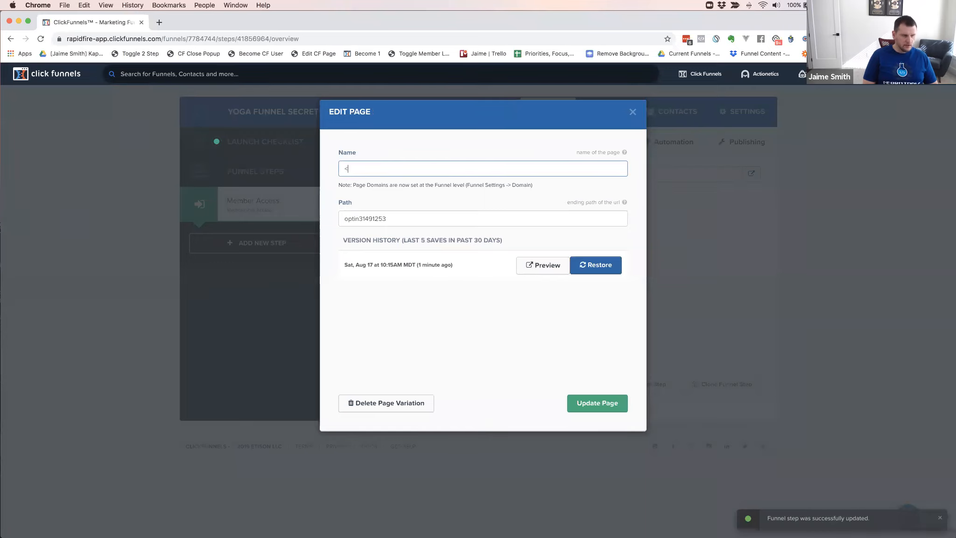
type("Member")
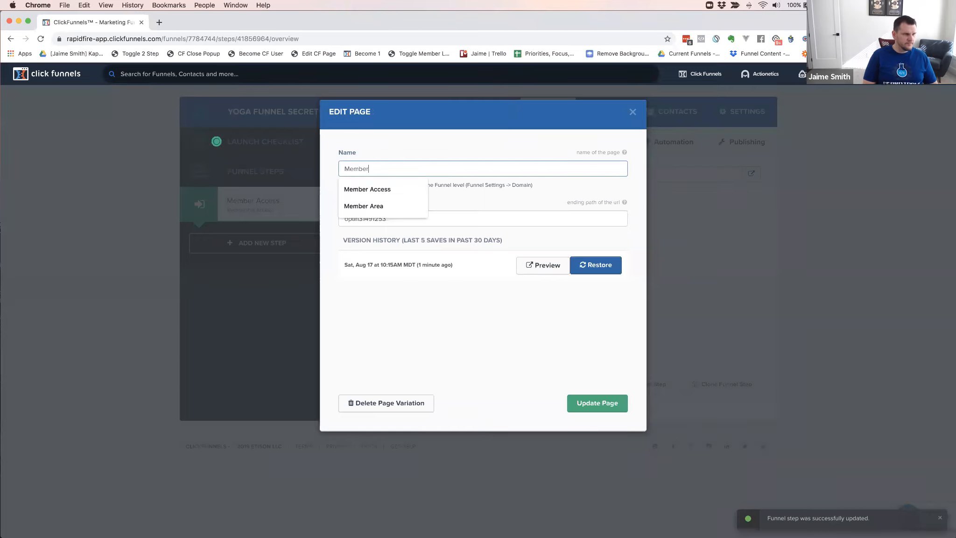
type(" Access")
key("Tab")
Change the page's path to "member-access31491253" and update the page
left_click(351, 221)
left_click_drag(359, 218, 328, 215)
type("member")
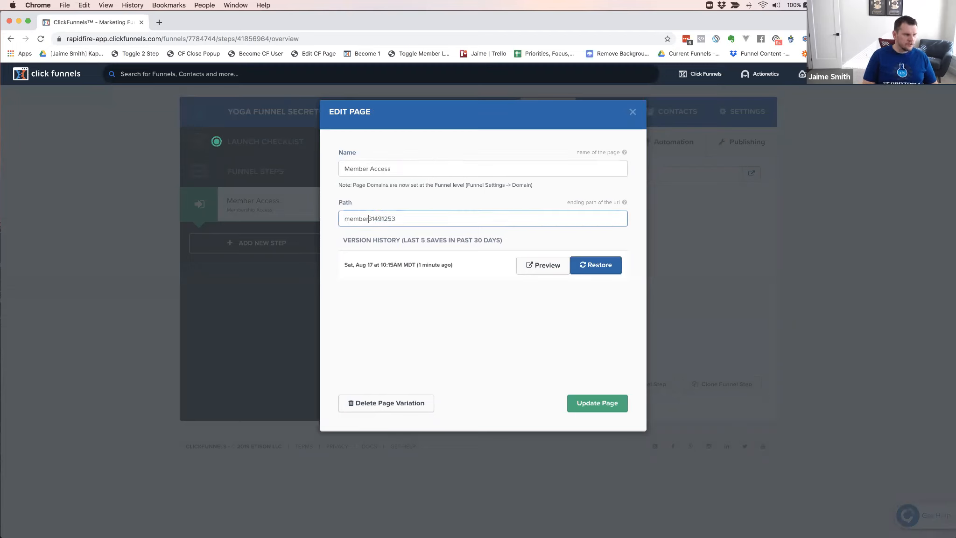
type("-access")
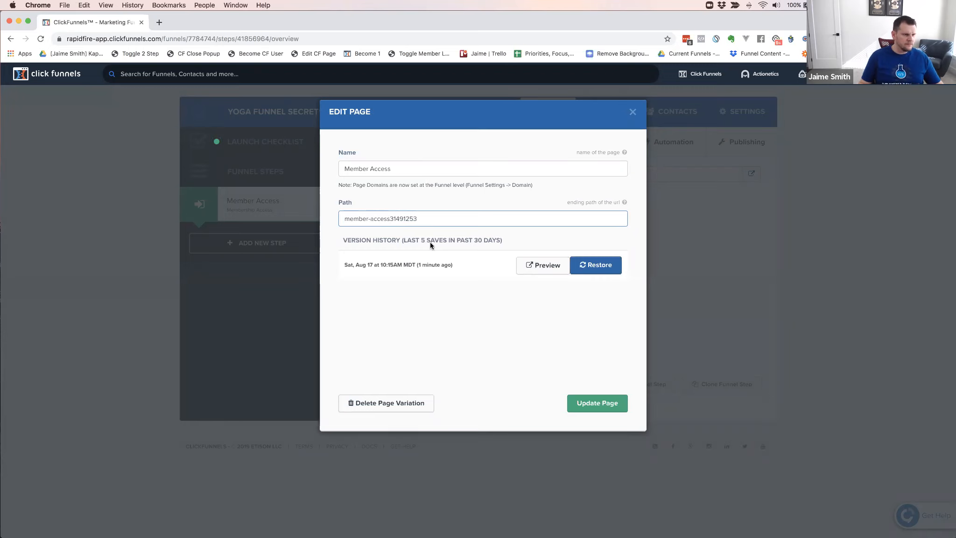
left_click(590, 403)
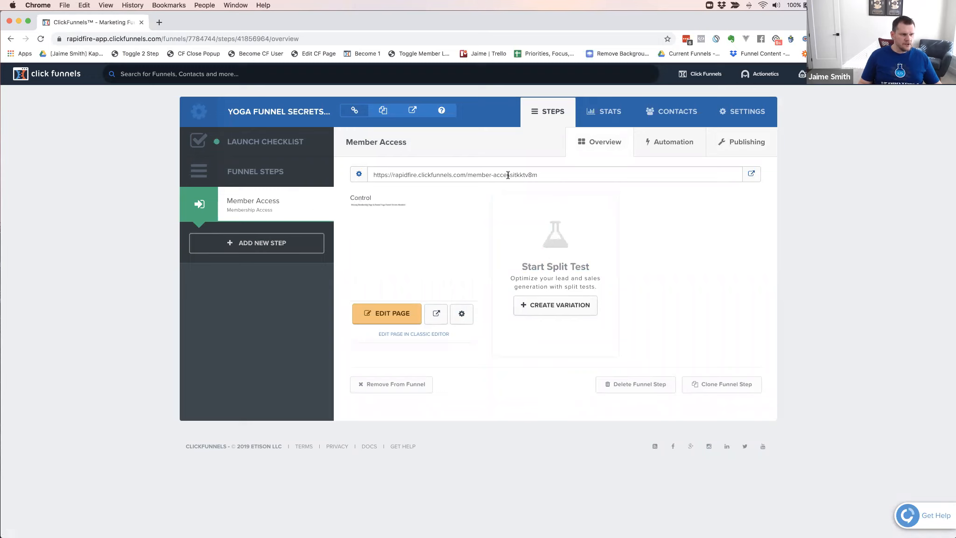
Create a new funnel step named "Member Area" with a path matching its name
left_click(262, 243)
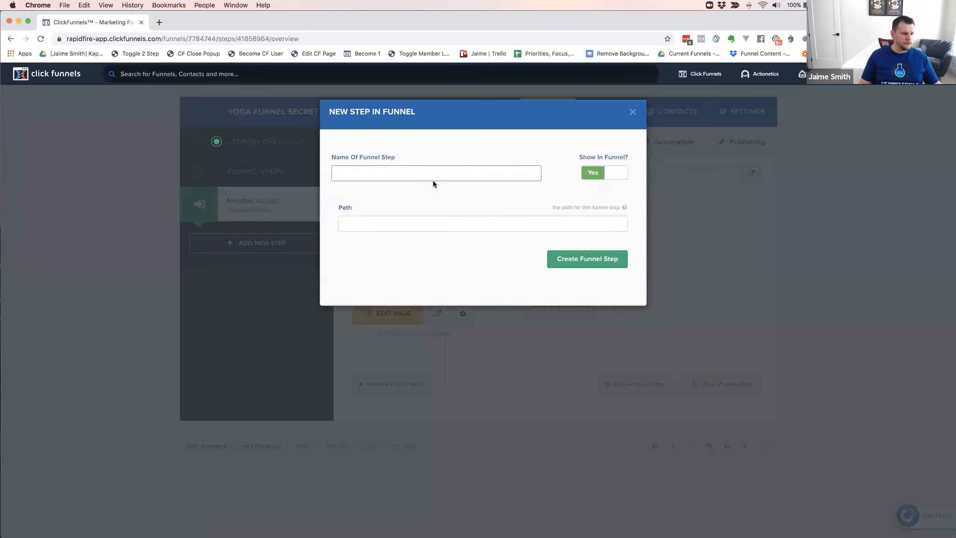
type("Member Area")
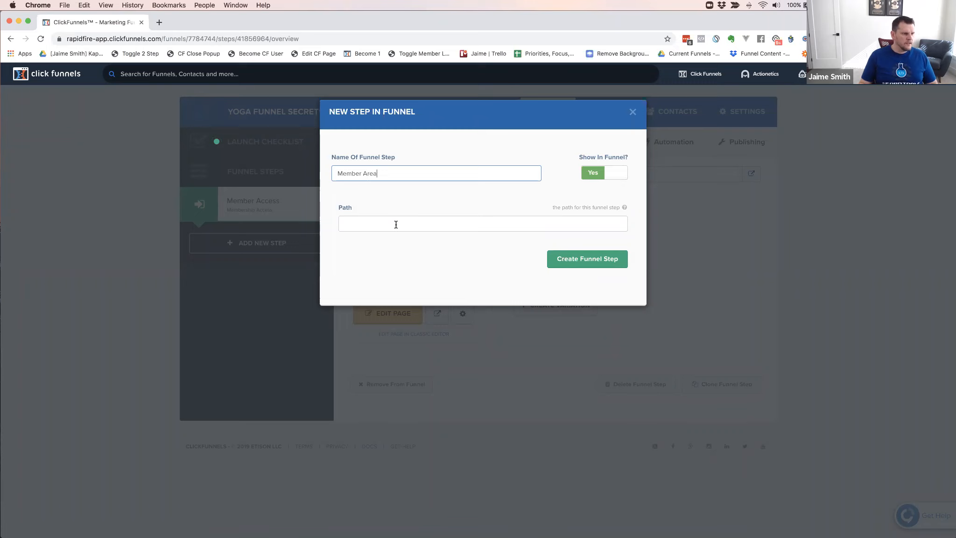
left_click(395, 225)
type("member-area")
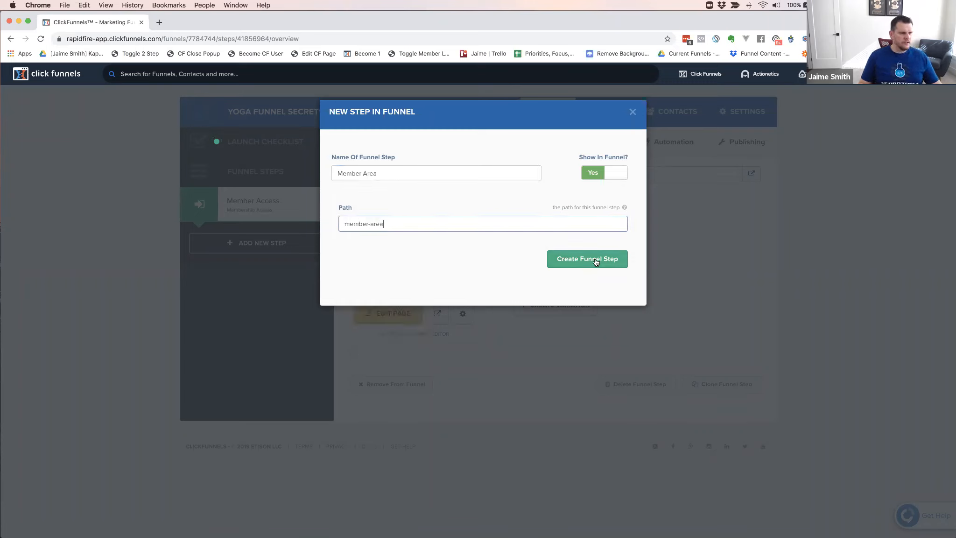
left_click(587, 258)
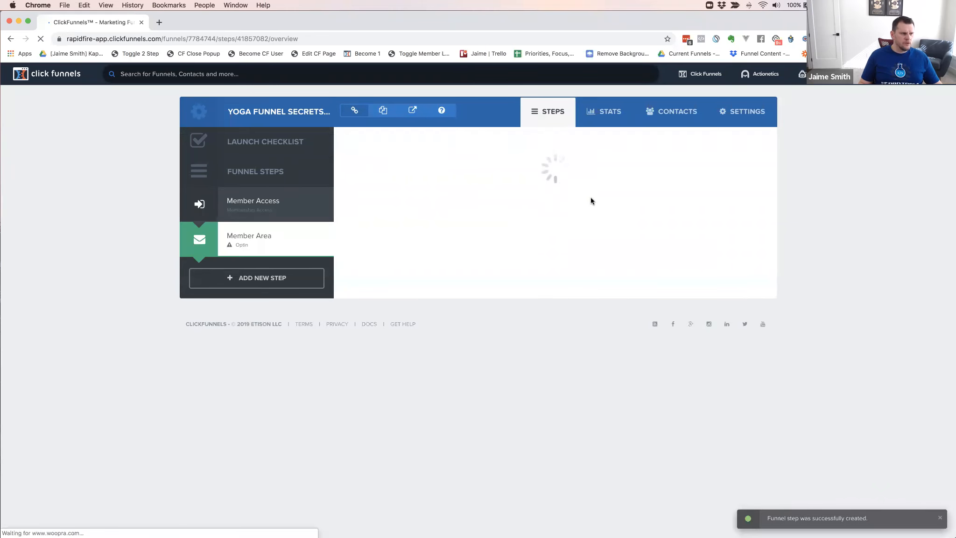
Browse the Membership Area templates and apply the Simple Membership template to the Member Area step
left_click(513, 141)
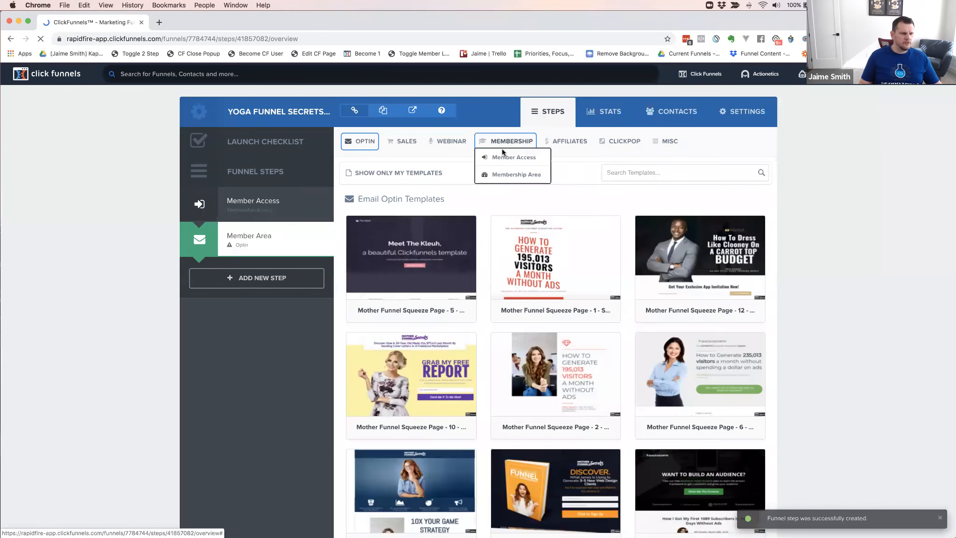
left_click(503, 175)
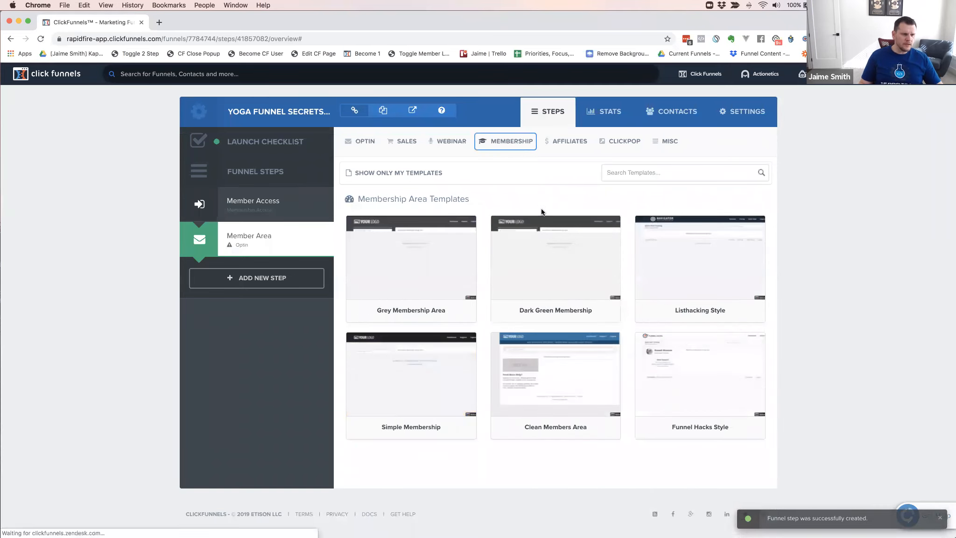
mouse_move(596, 275)
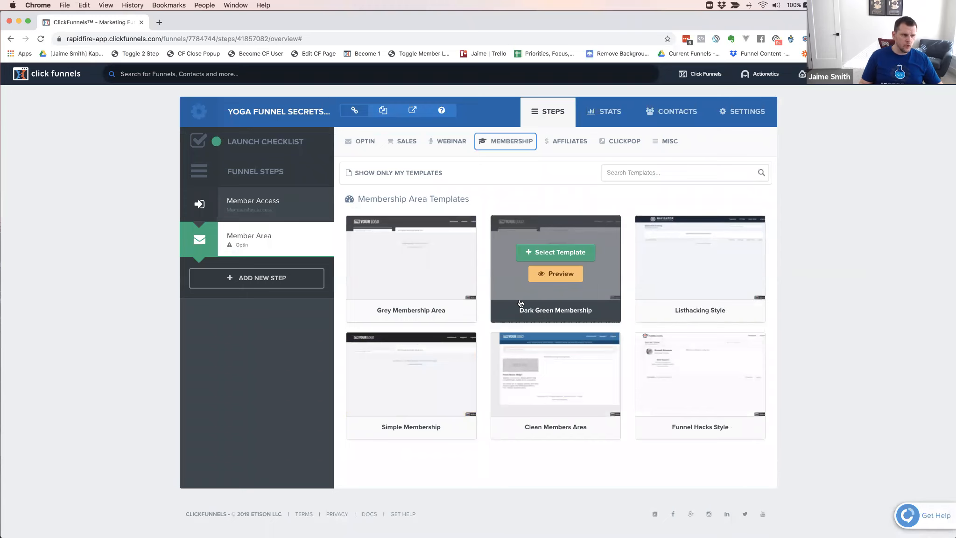
mouse_move(420, 254)
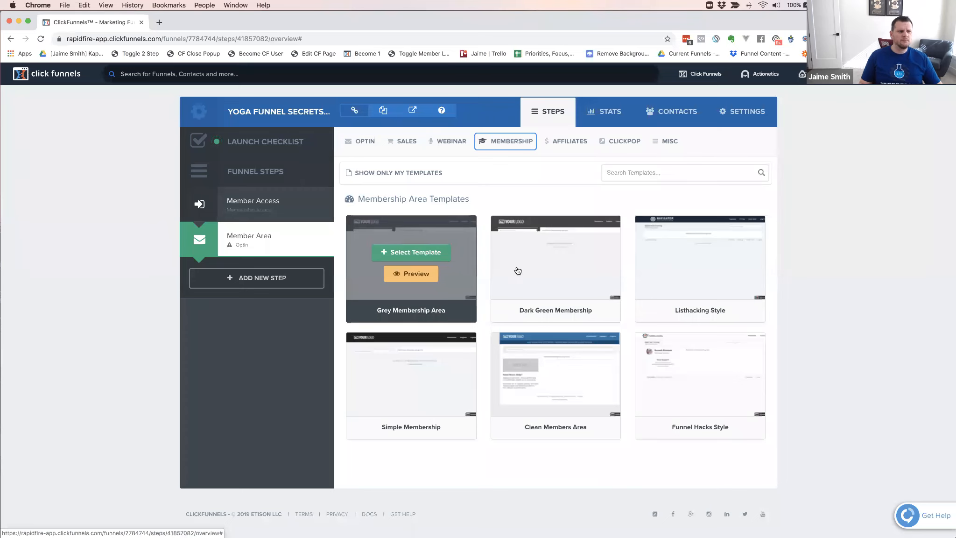
mouse_move(663, 274)
mouse_move(388, 231)
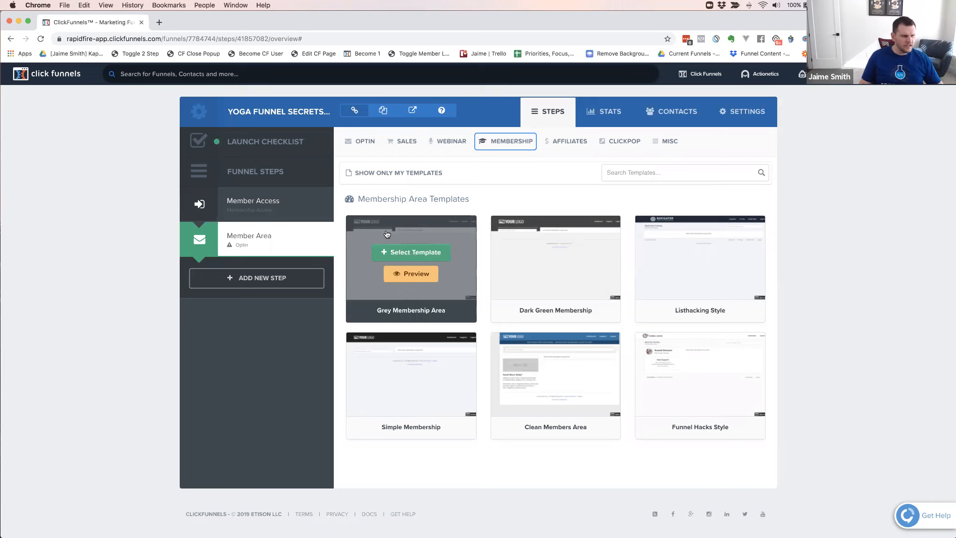
mouse_move(562, 229)
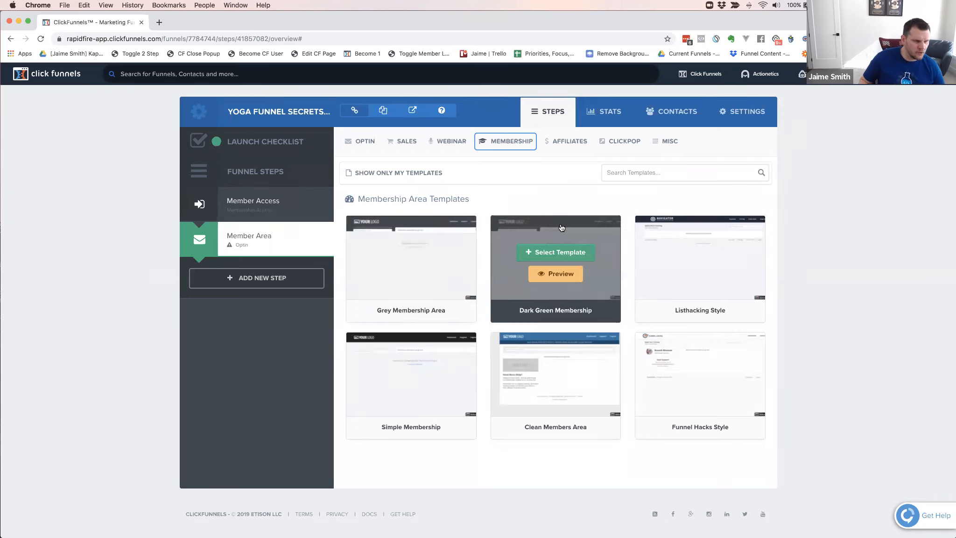
mouse_move(675, 229)
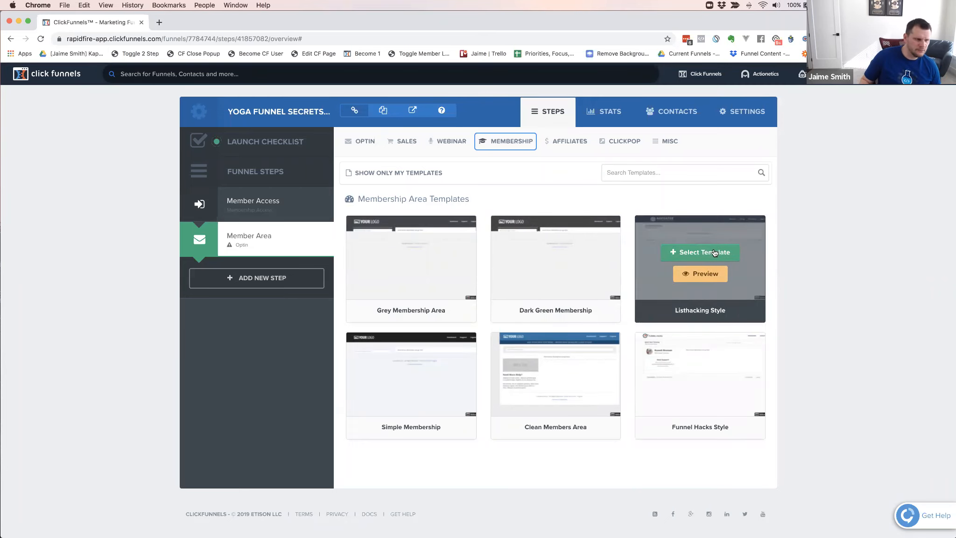
mouse_move(454, 385)
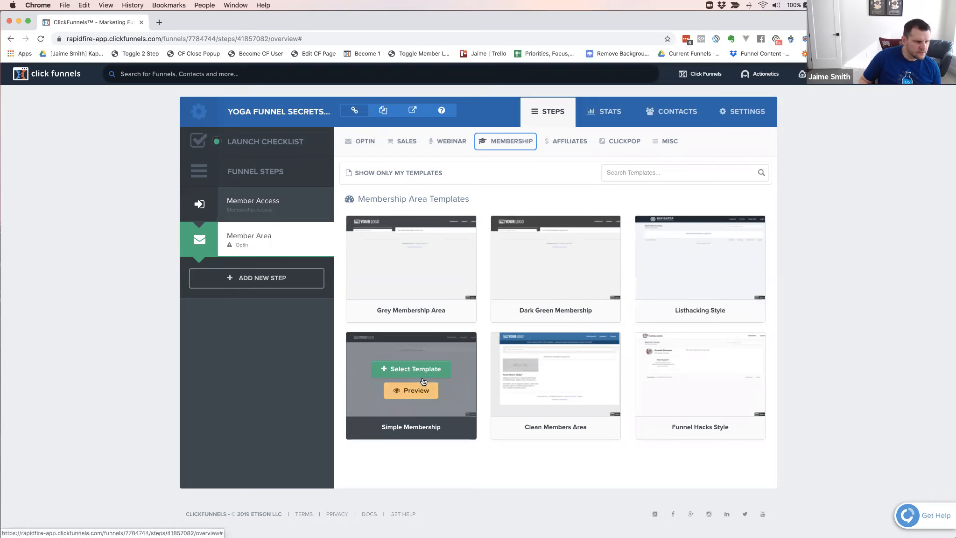
mouse_move(454, 317)
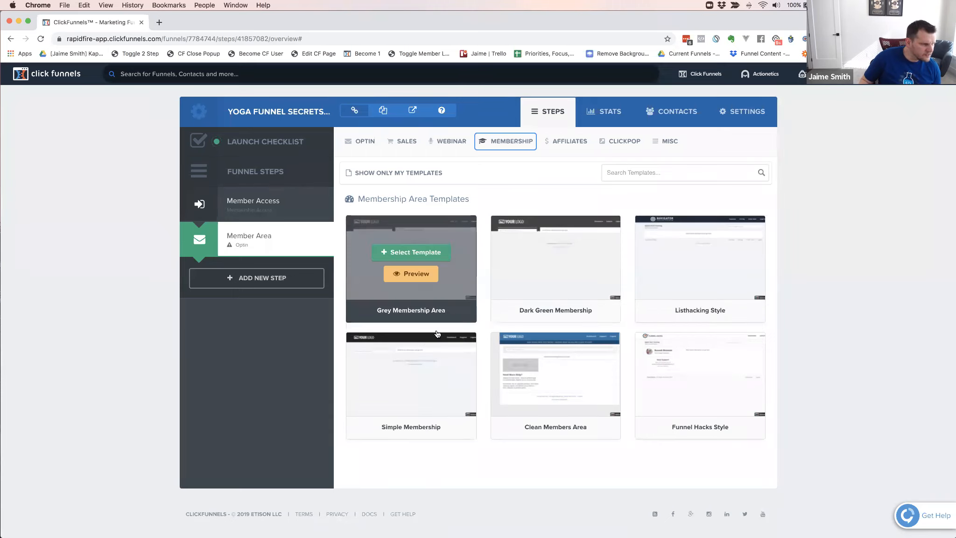
mouse_move(410, 374)
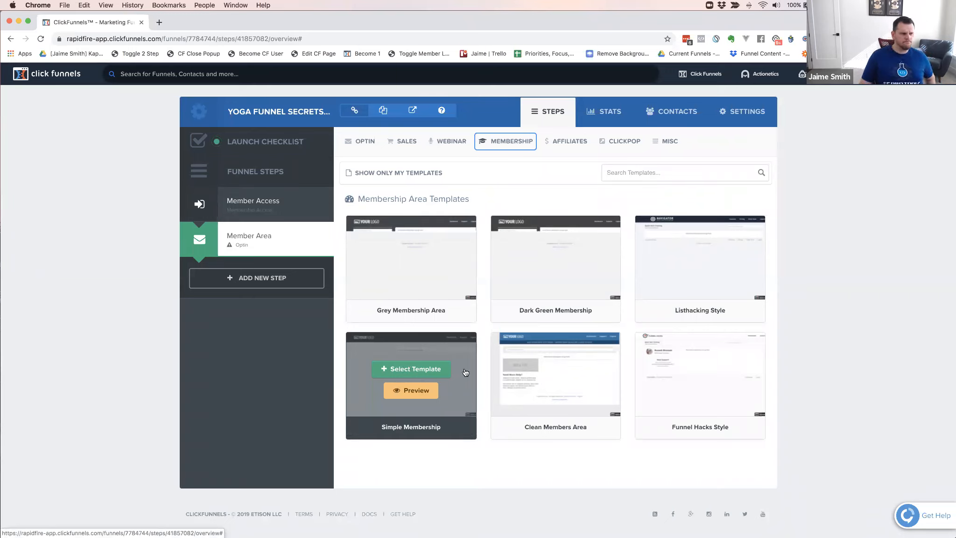
mouse_move(562, 362)
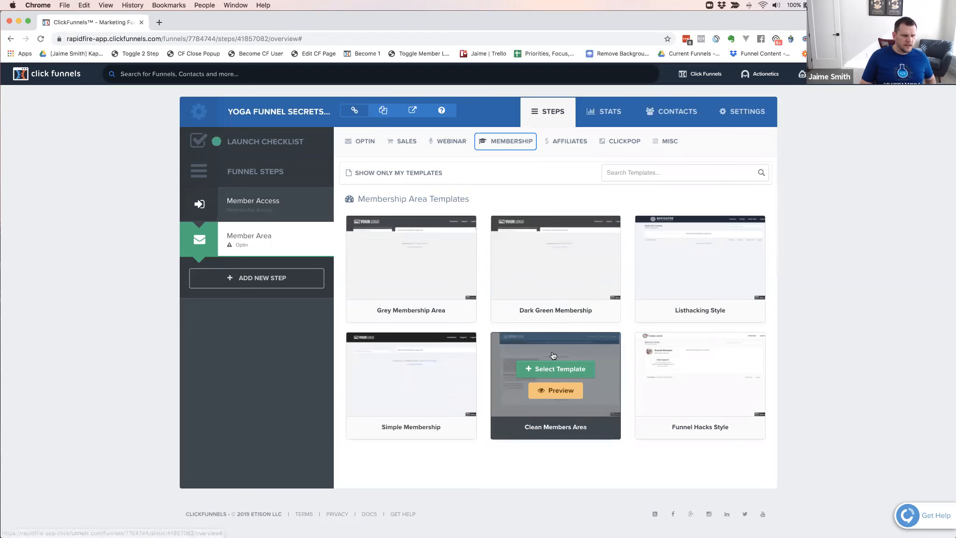
mouse_move(447, 366)
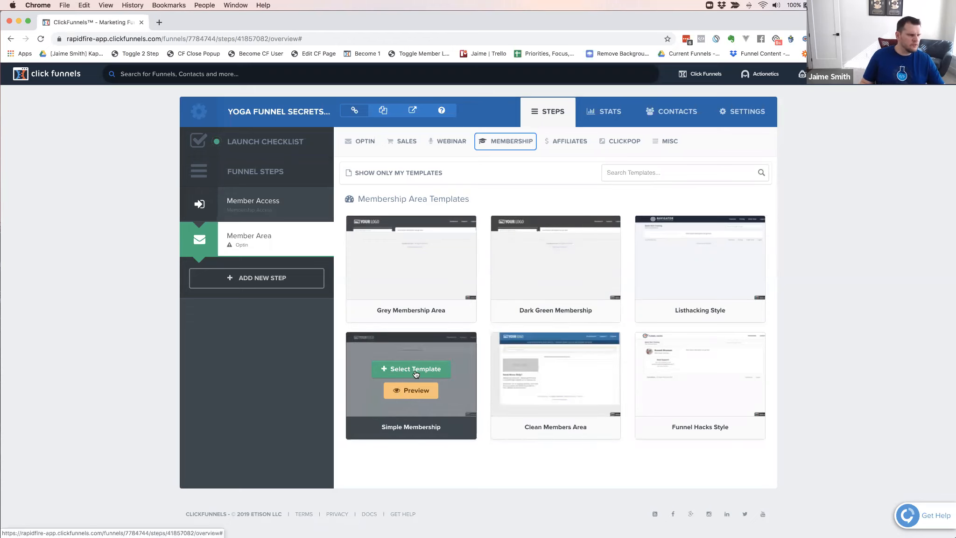
left_click(428, 369)
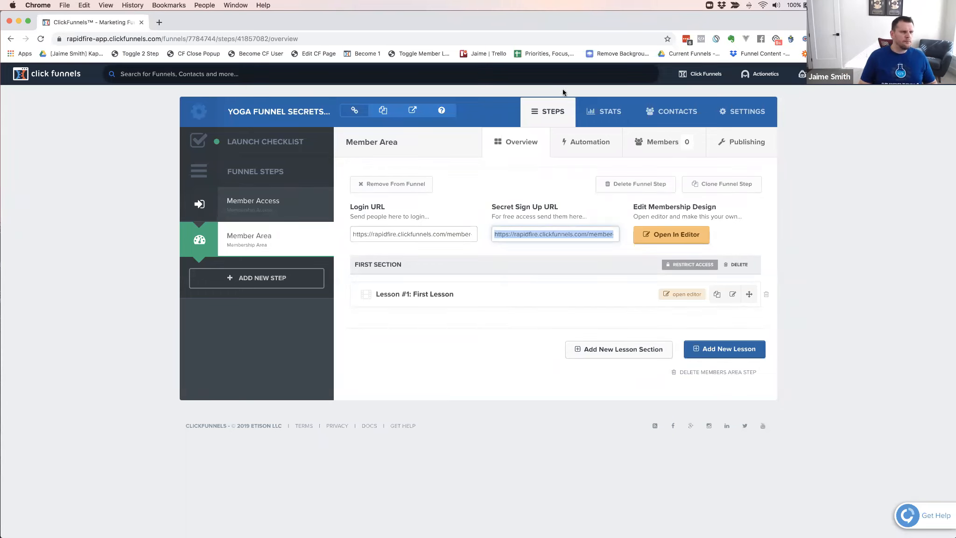
Open the funnels list in a new tab, and in this funnel's settings set the group tag to CFCODELAB and save
left_click(707, 93, "super")
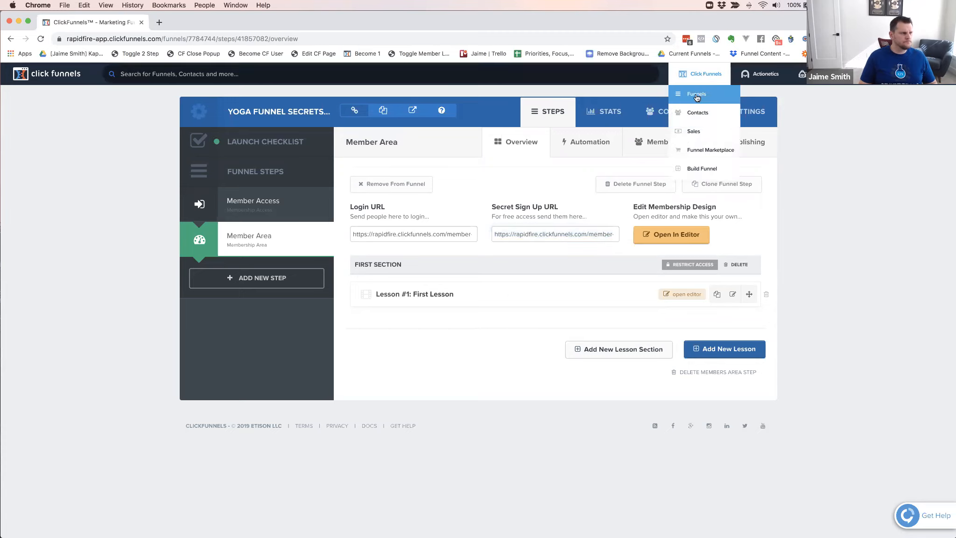
left_click(197, 21)
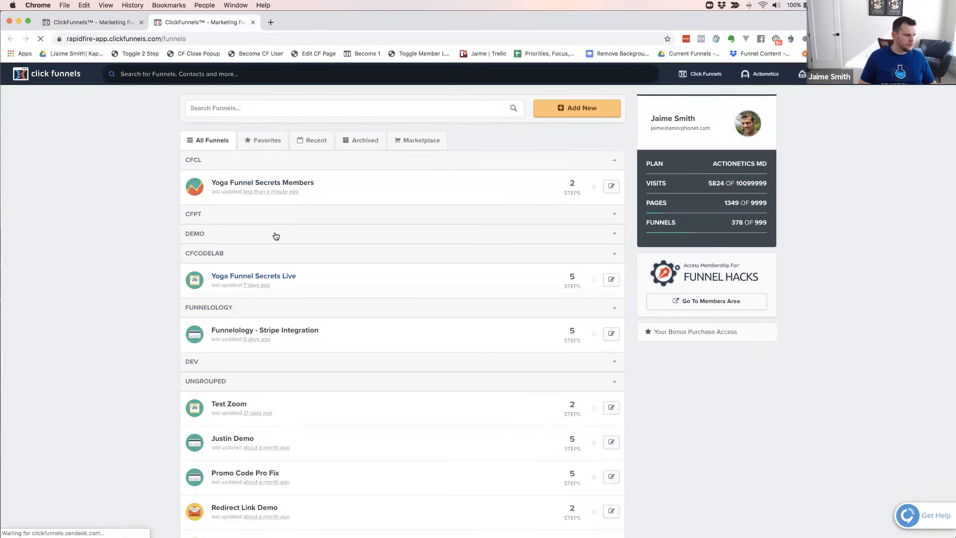
left_click(93, 22)
left_click(747, 113)
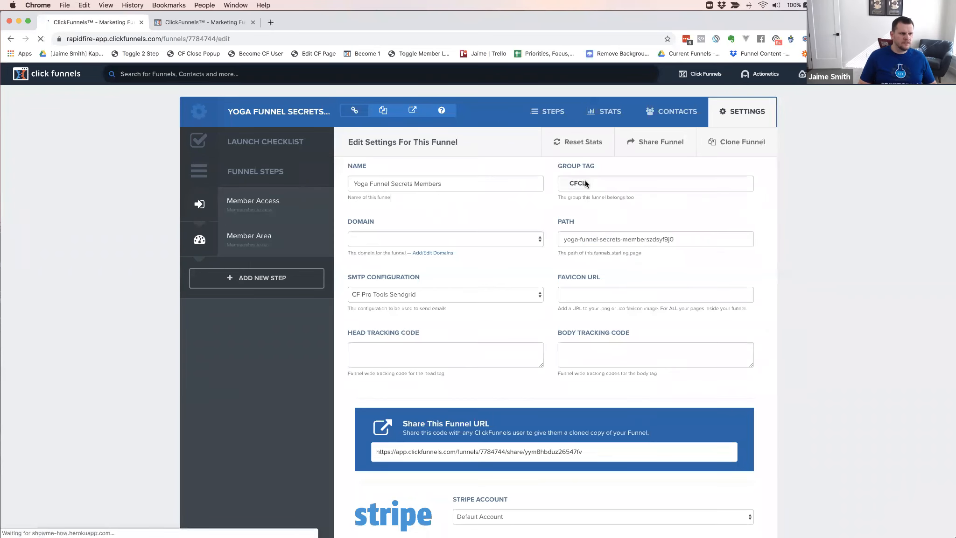
left_click(596, 183)
key("BackSpace")
type("CFCODELAB")
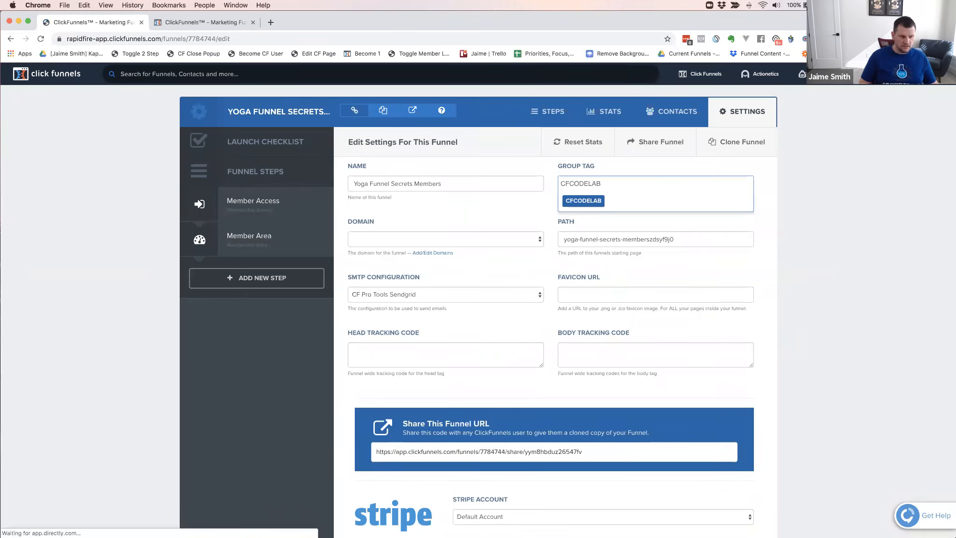
left_click(529, 216)
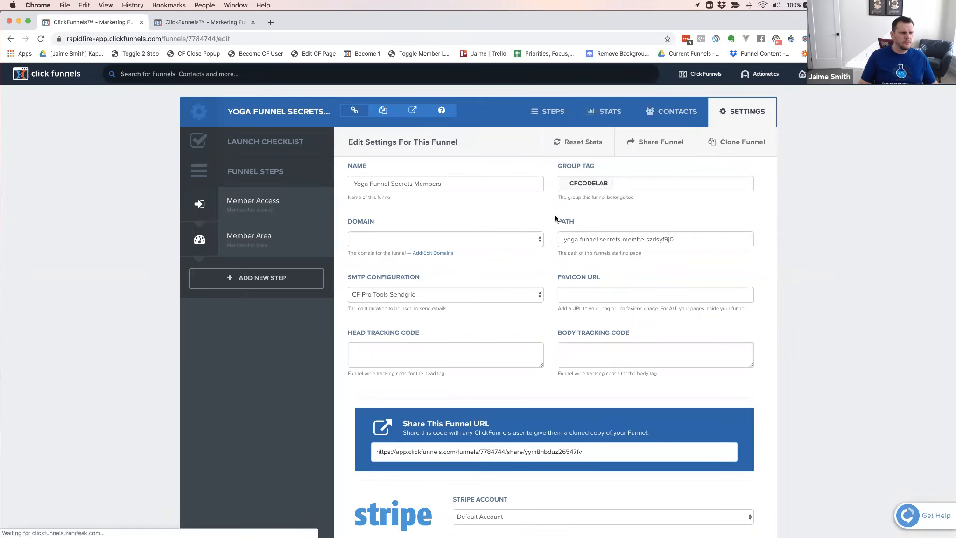
scroll(555, 218, "down", 20)
left_click(706, 459)
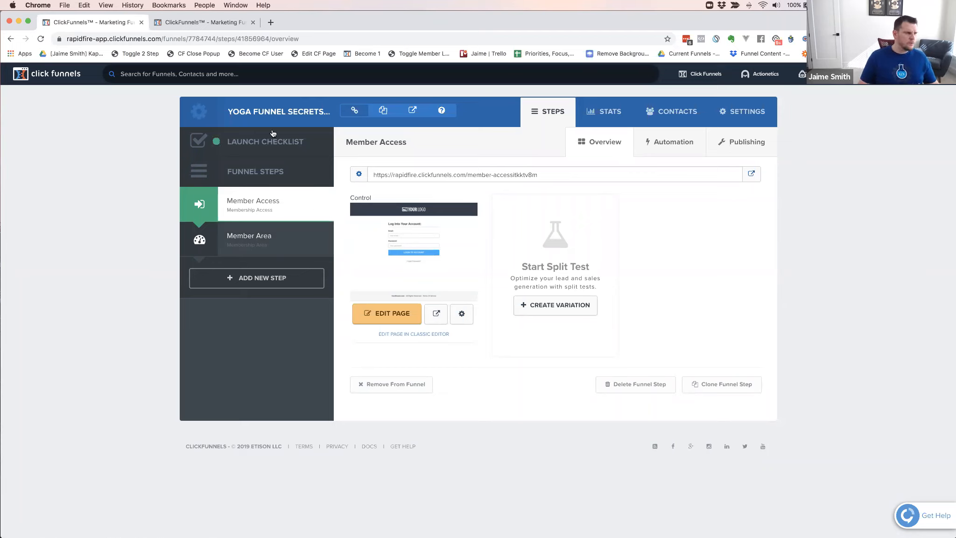
Reload the funnels list and open the Yoga Funnel Secrets Live funnel in a new tab
left_click(200, 21)
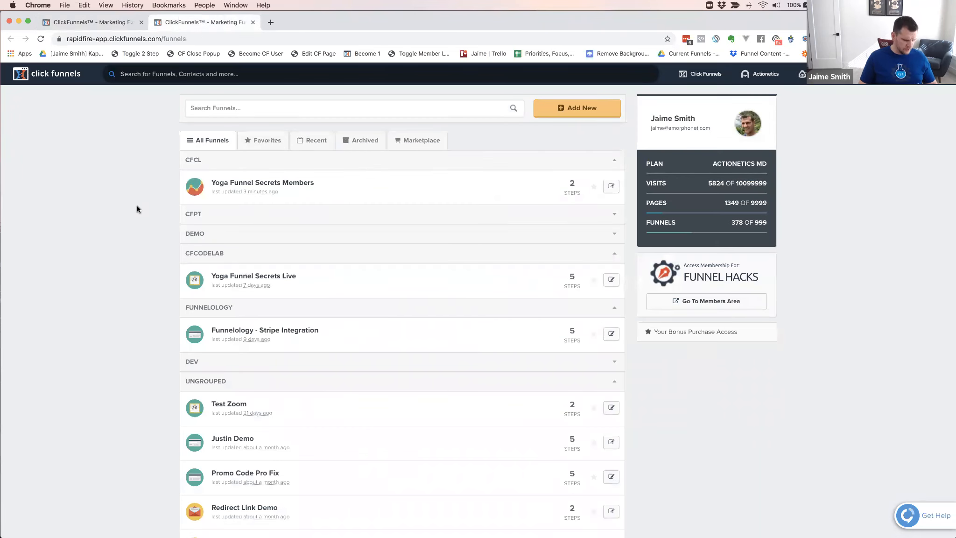
key("super+r")
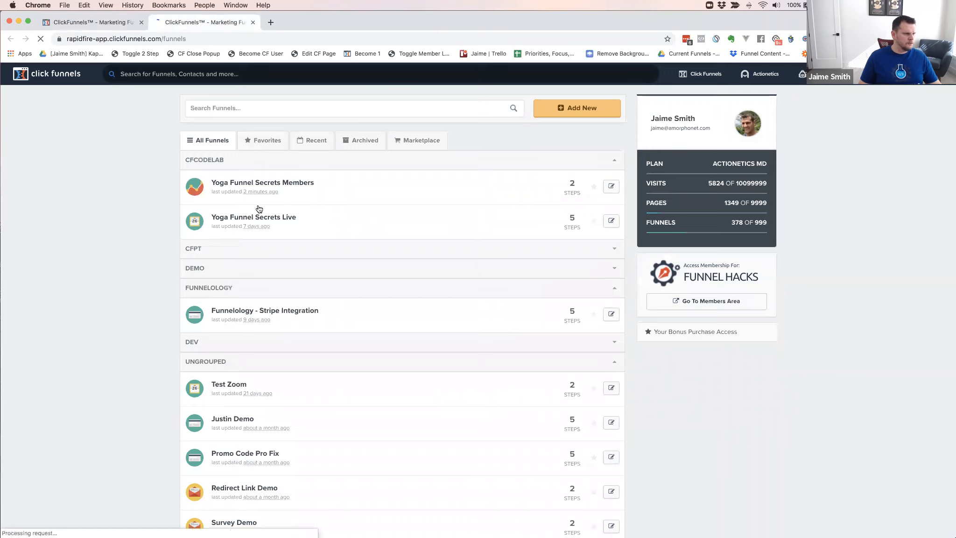
left_click(276, 218, "super")
left_click(313, 21)
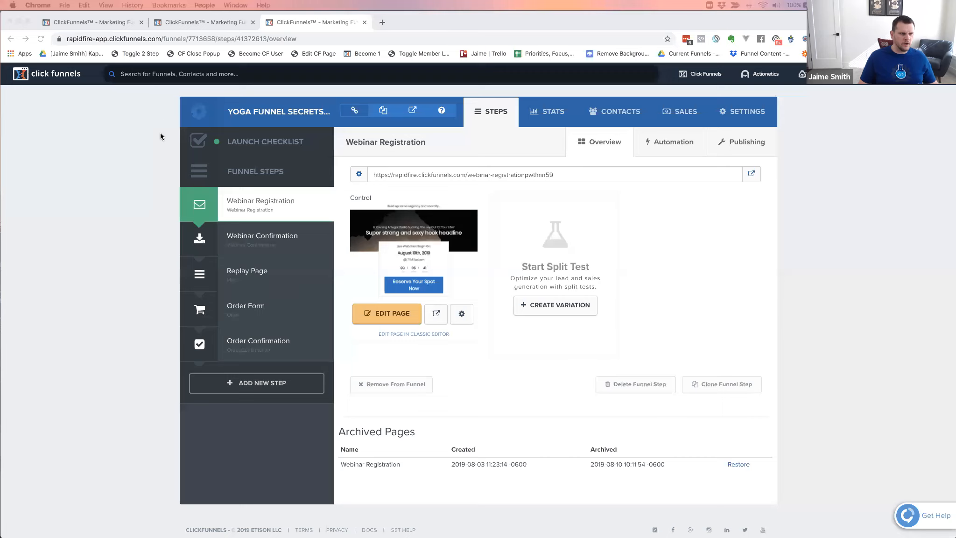
Open the Order Form step's products in a new tab and start adding a product
left_click(248, 311)
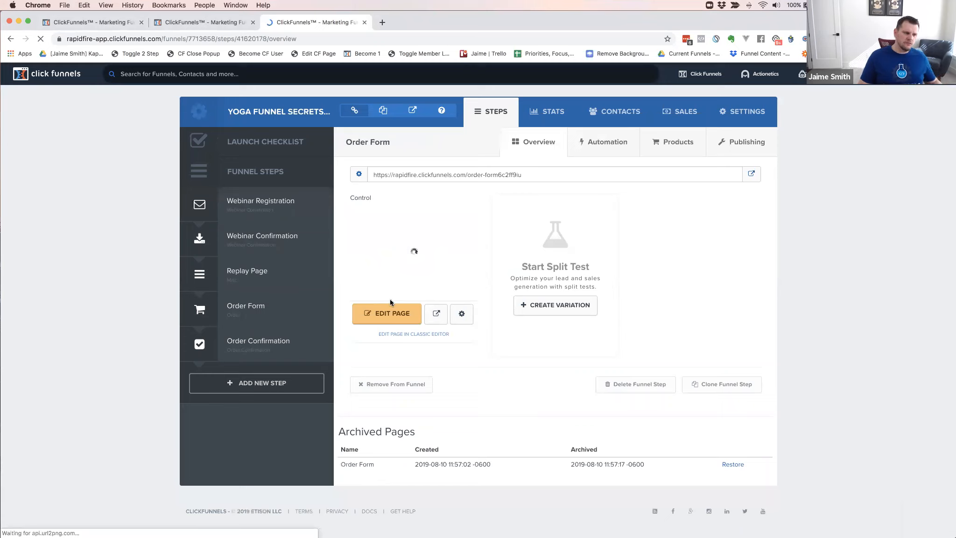
left_click(670, 145, "super")
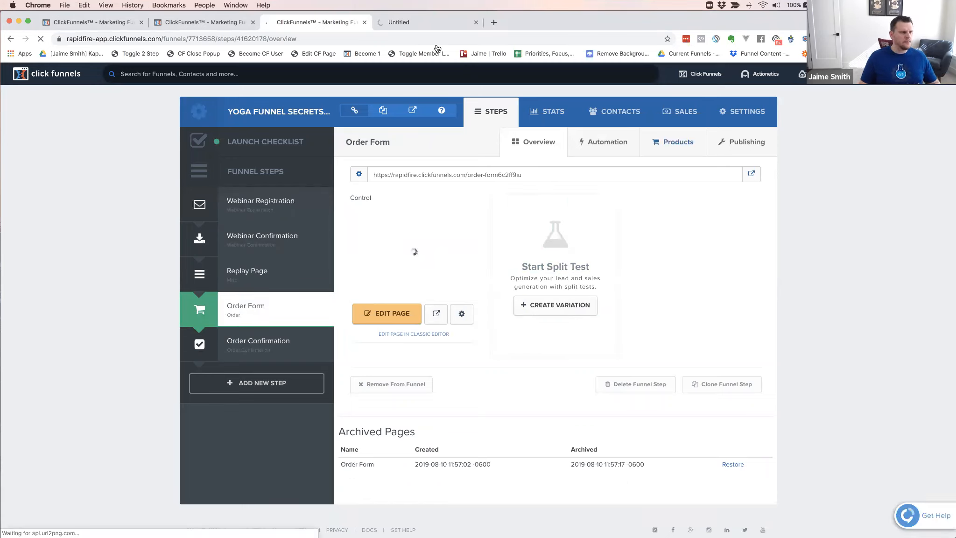
left_click(417, 21)
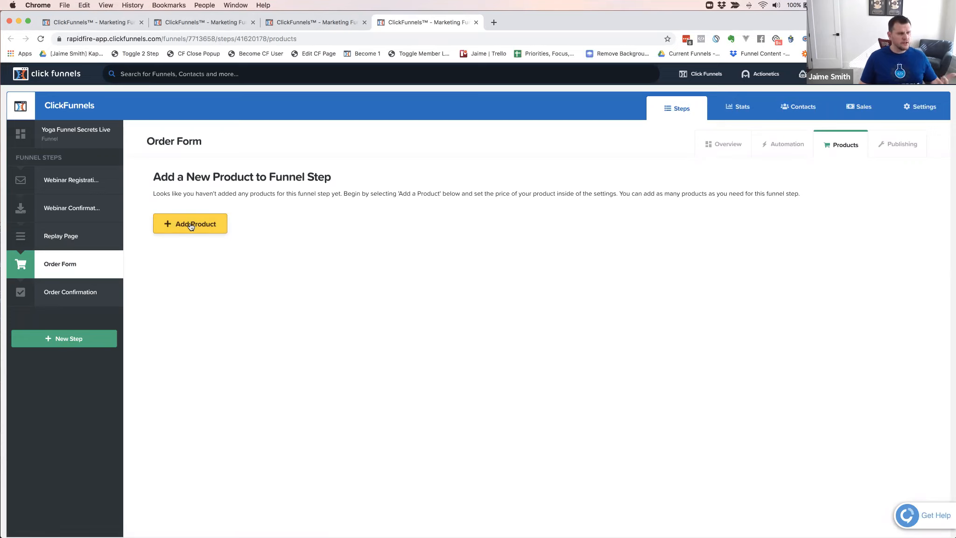
left_click(191, 226)
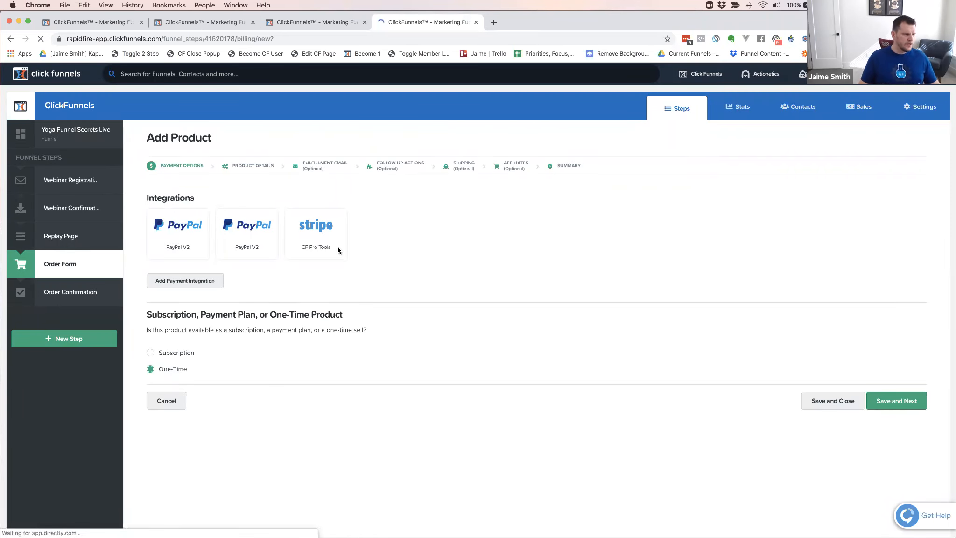
Turn on Stripe test mode in the Yoga Funnel Secrets Live funnel's settings and save the funnel
left_click(314, 21)
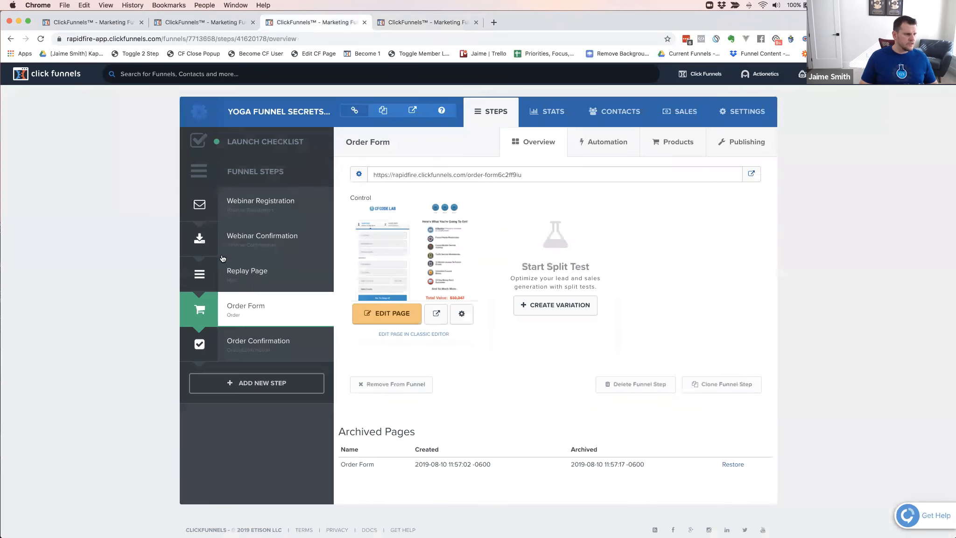
left_click(747, 114)
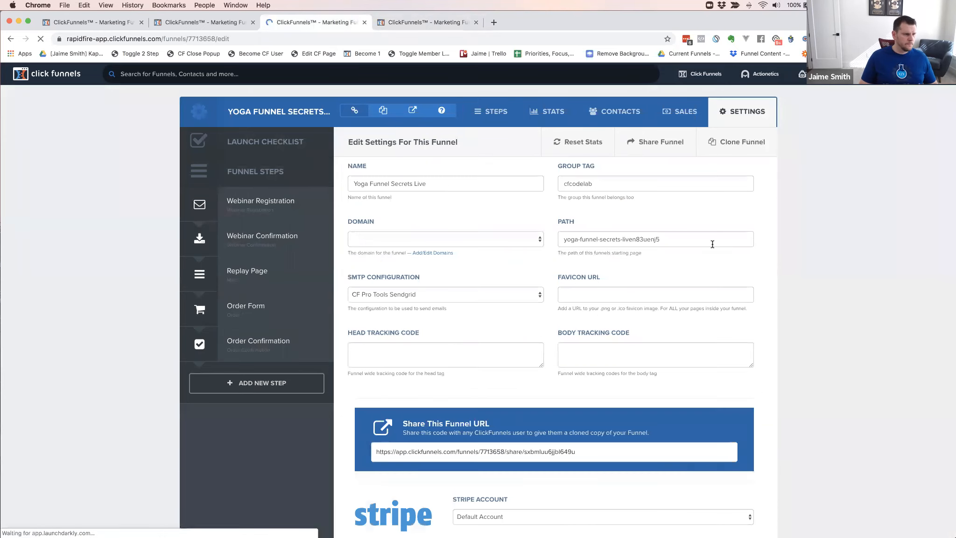
scroll(539, 359, "down", 2)
scroll(540, 359, "down", 1)
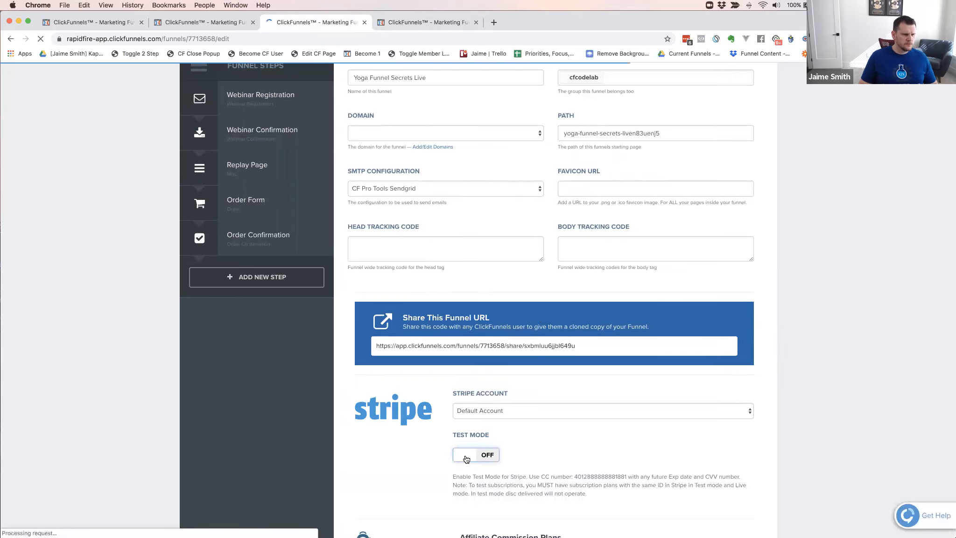
left_click(465, 459)
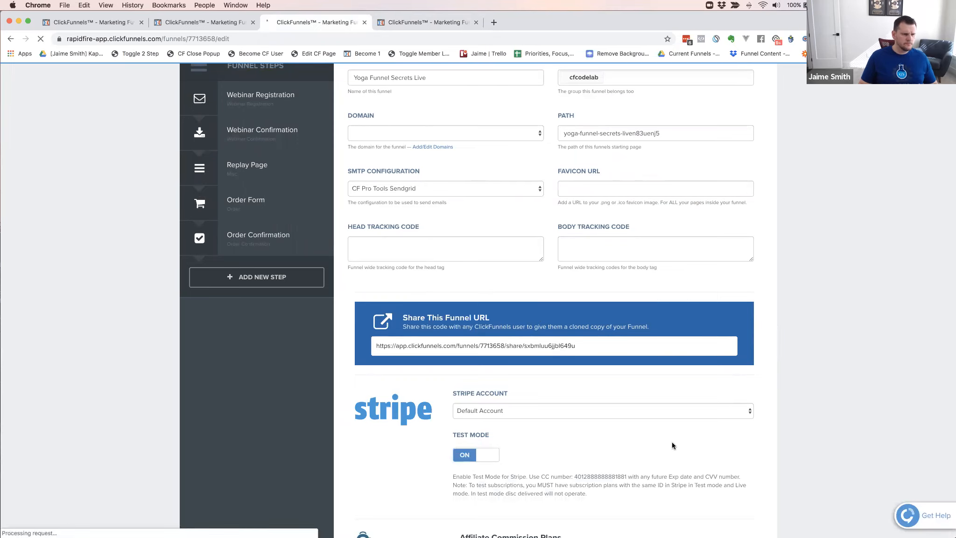
scroll(671, 442, "down", 10)
scroll(662, 441, "down", 10)
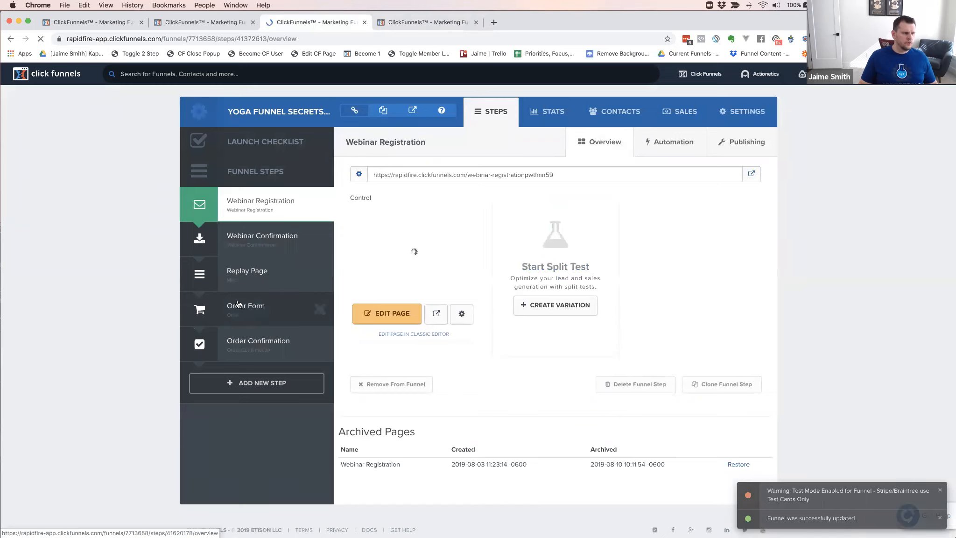
Return to the new product for the order form, choose the CF Pro Tools Stripe integration and save it as a one-time product
left_click(421, 21)
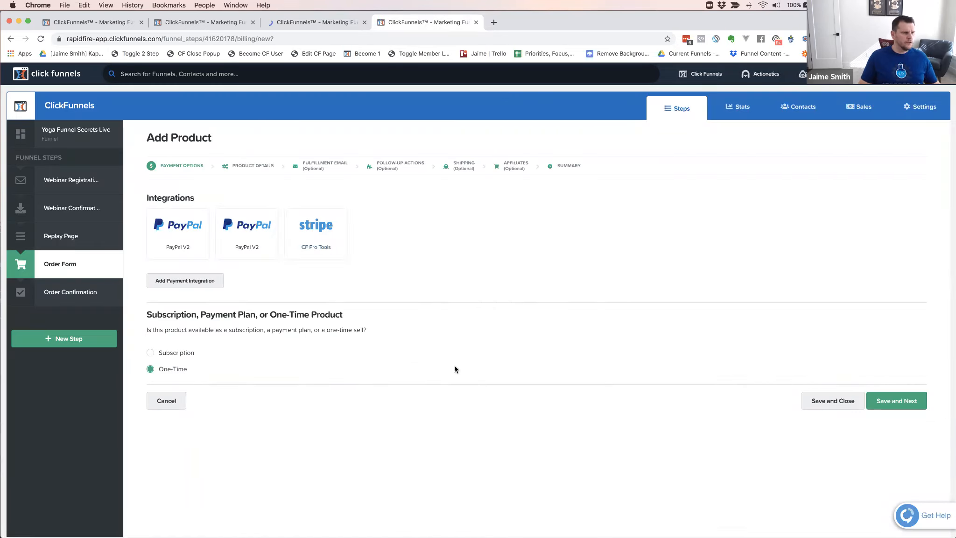
left_click(305, 239)
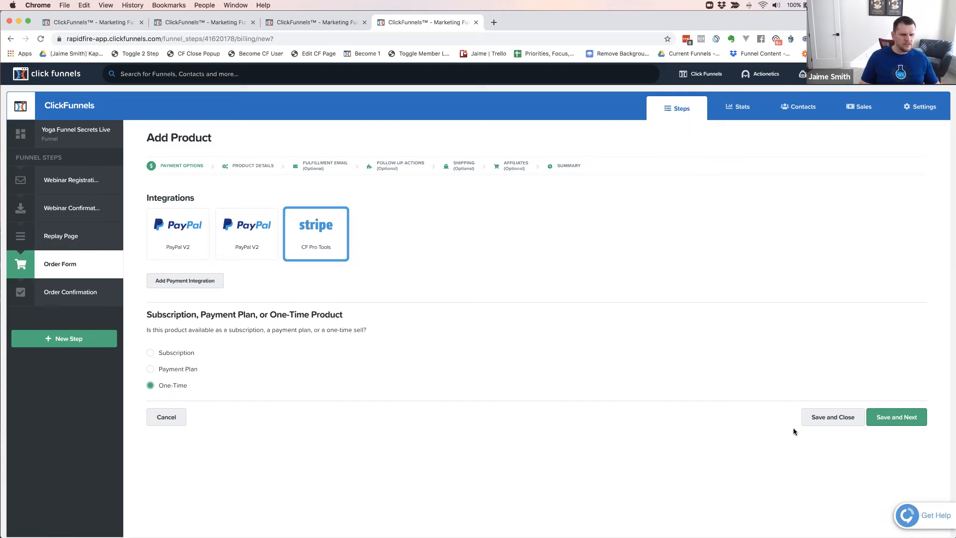
left_click(897, 419)
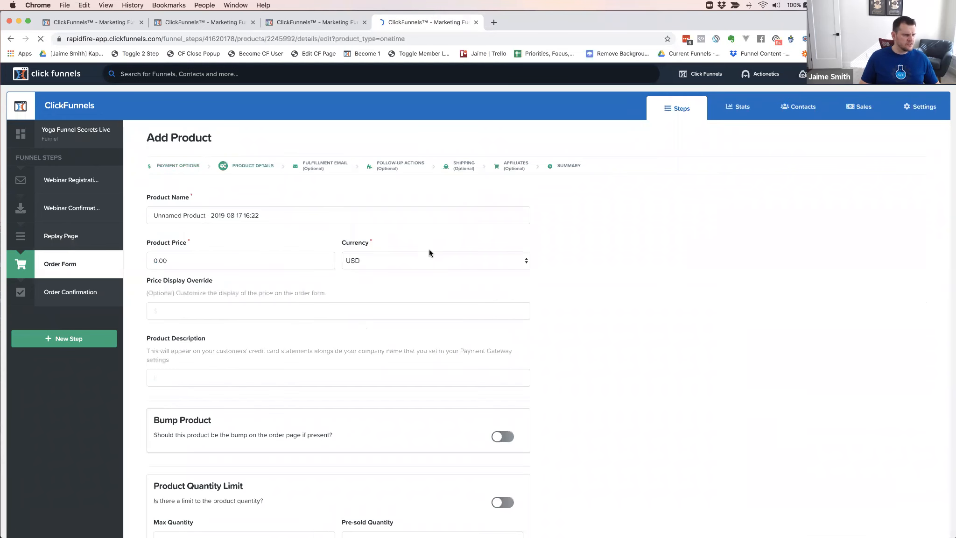
Name the product Yoga Funnel Secrets
triple_click(266, 214)
type("YOG")
key("BackSpace")
key("BackSpace")
key("BackSpace")
type("Yog")
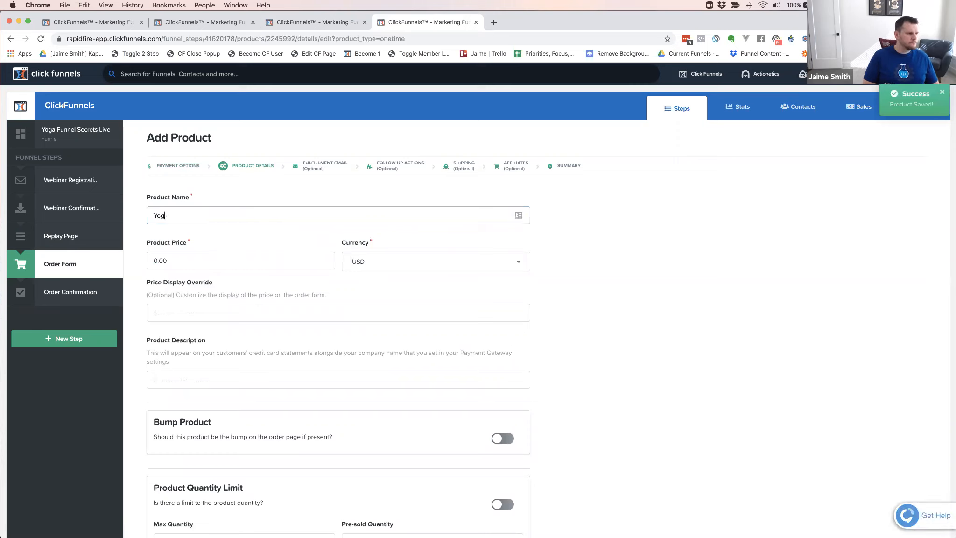
type("a Funnel Secrets - One")
key("BackSpace")
key("BackSpace")
key("BackSpace")
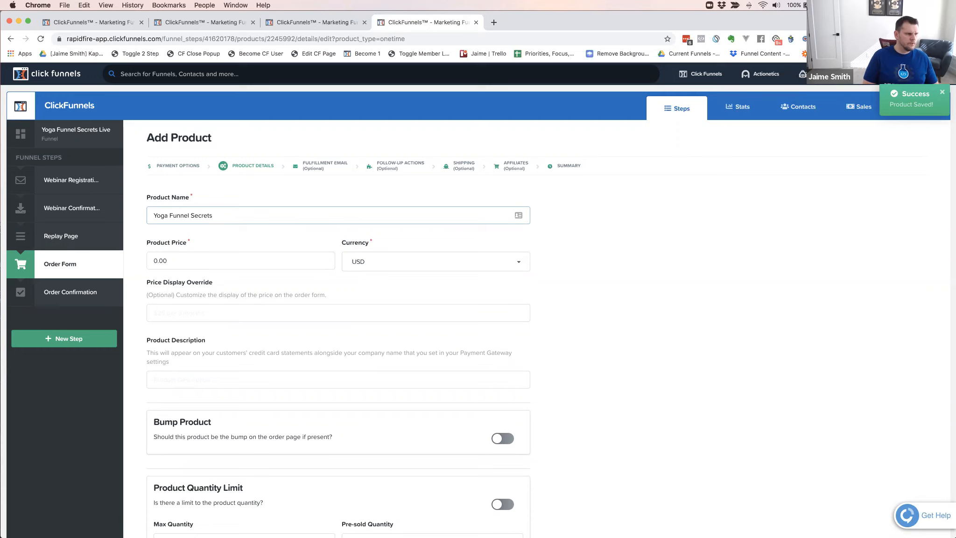
Set the product price to 997
double_click(166, 261)
type("99")
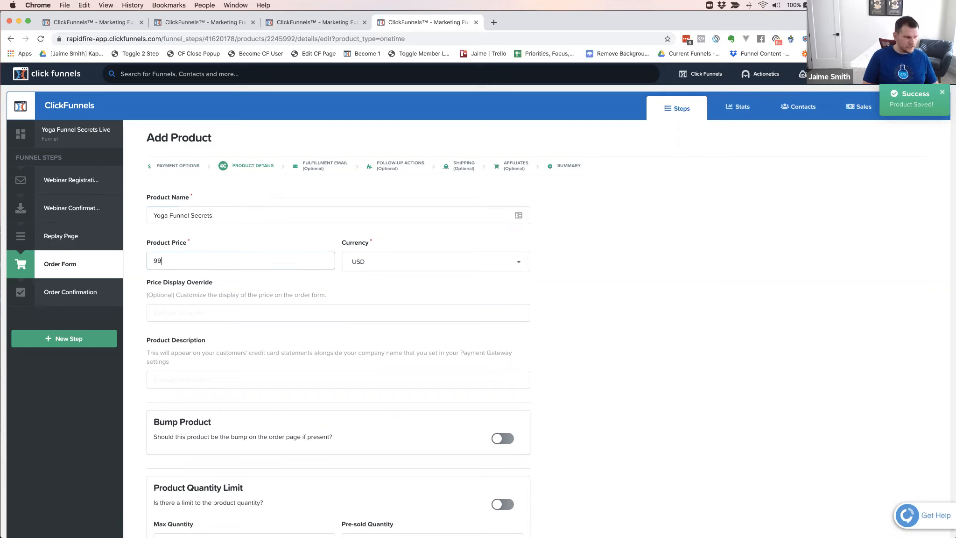
left_click(539, 276)
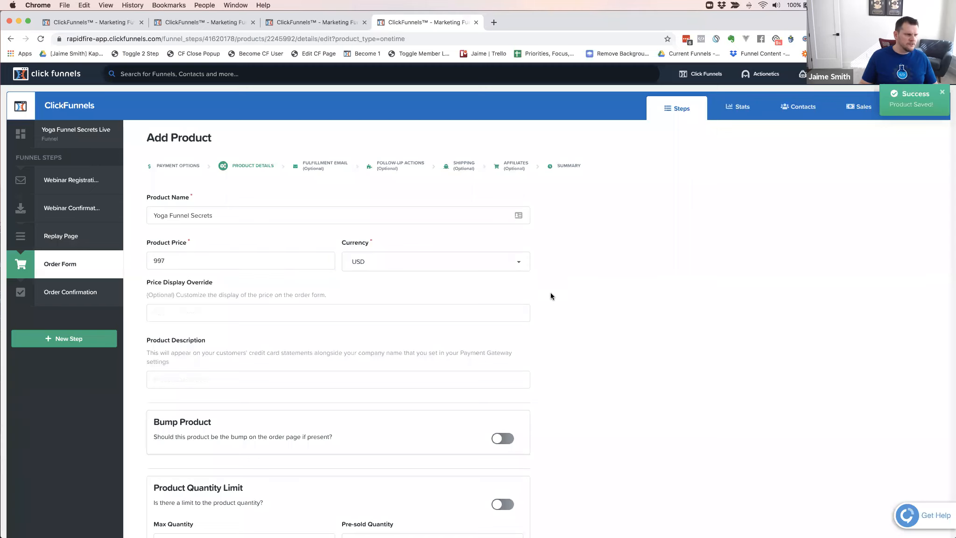
Set the product description to YOGA FUNNEL SECRETS, save the product details and continue to the fulfillment email
scroll(550, 292, "down", 3)
scroll(553, 286, "down", 2)
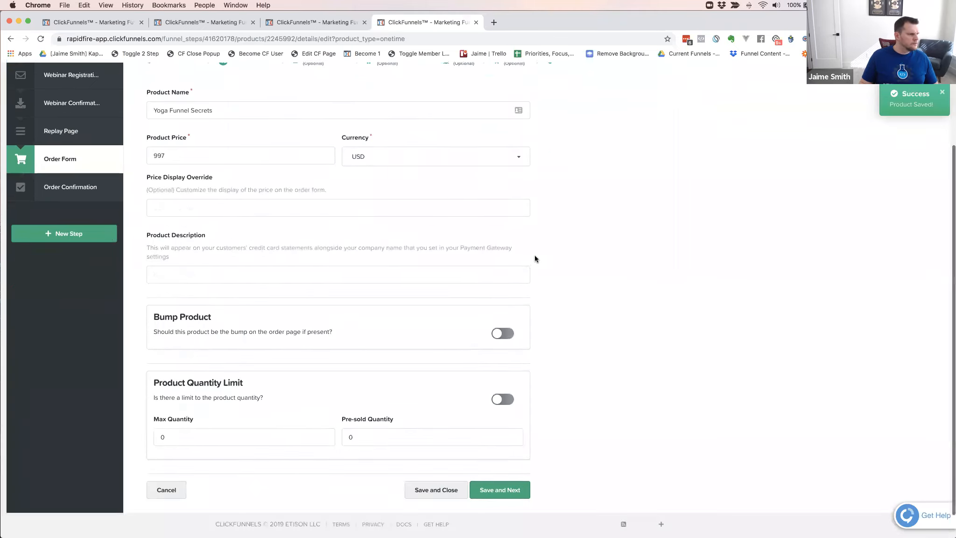
left_click(290, 270)
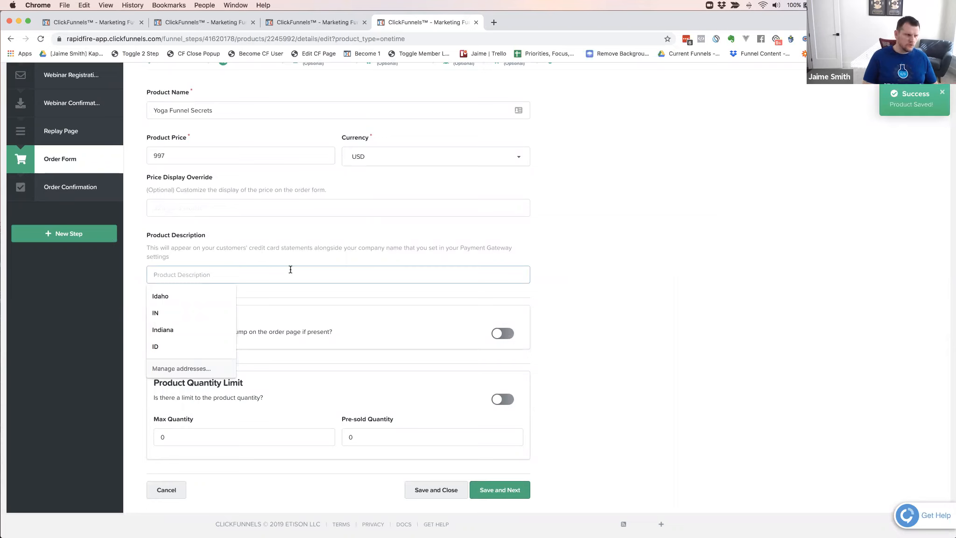
type("YO")
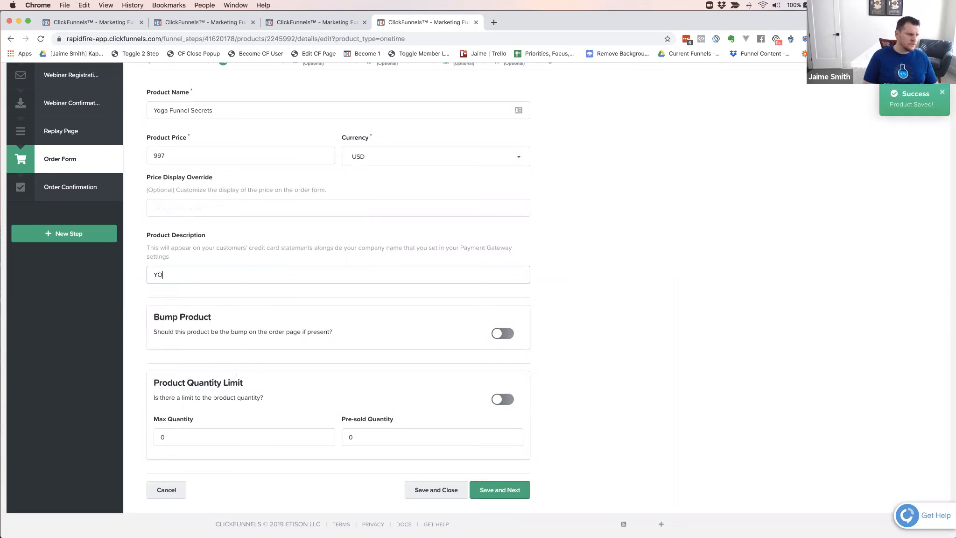
type("GAFUNNELSECRETS")
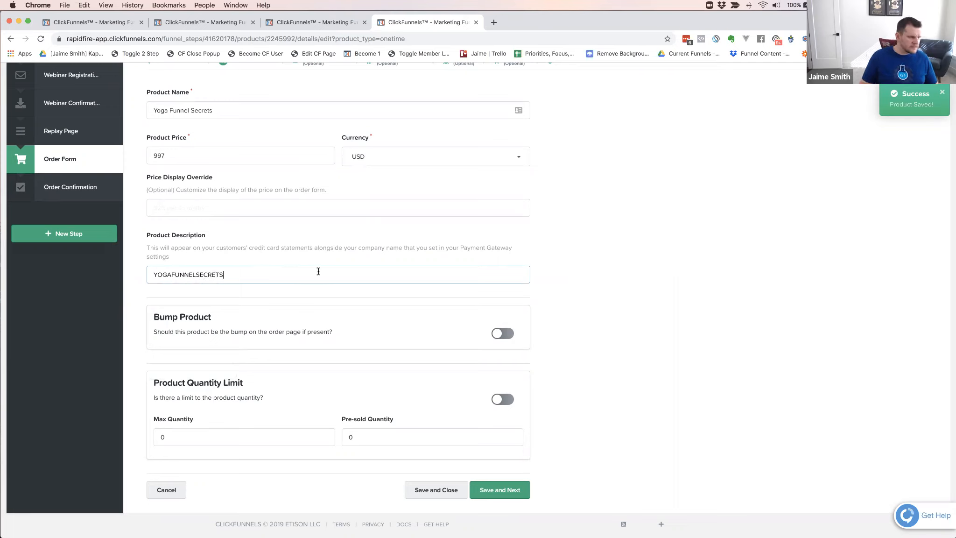
left_click(170, 275)
left_click(197, 275)
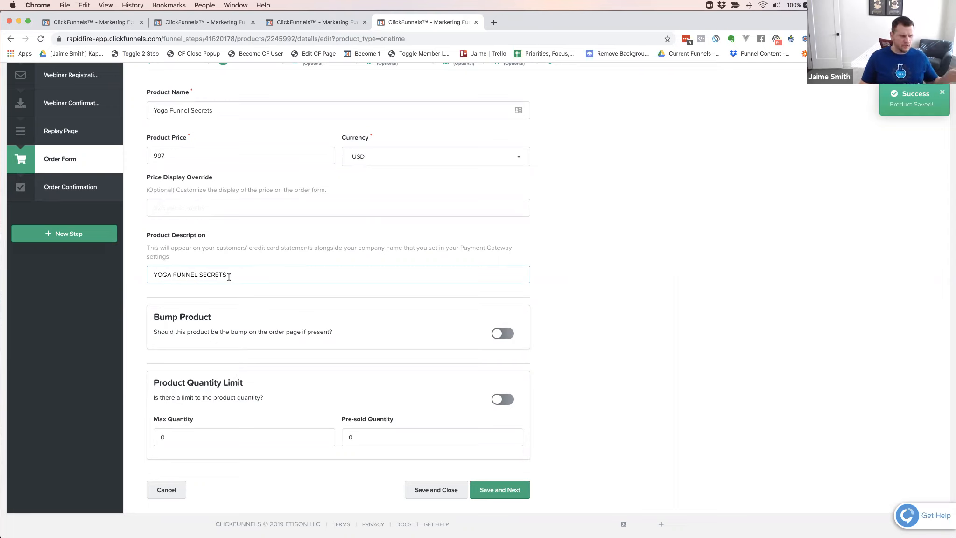
left_click(551, 261)
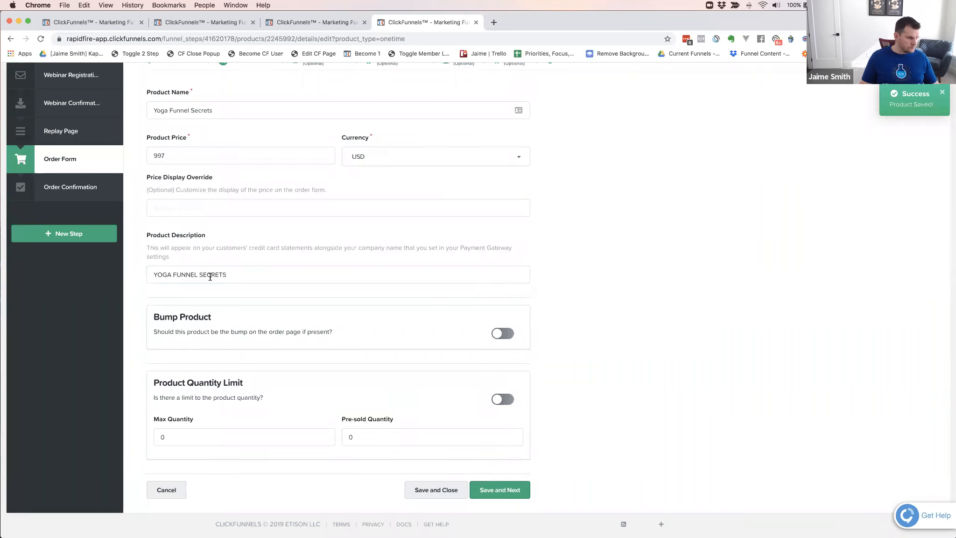
scroll(563, 282, "up", 3)
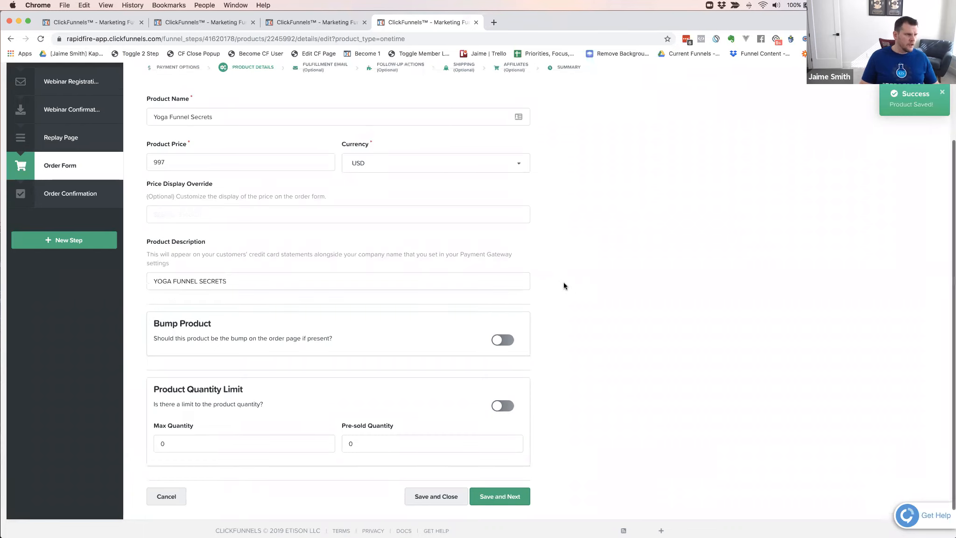
scroll(524, 378, "down", 5)
left_click(510, 457)
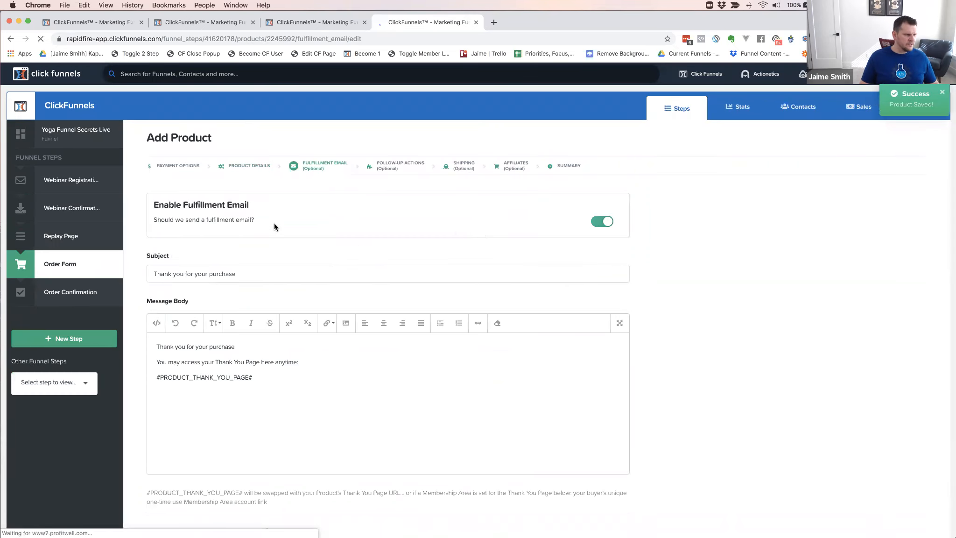
Review the fulfillment email settings, the thank you or membership page choice and the list of other funnel steps
scroll(274, 227, "down", 2)
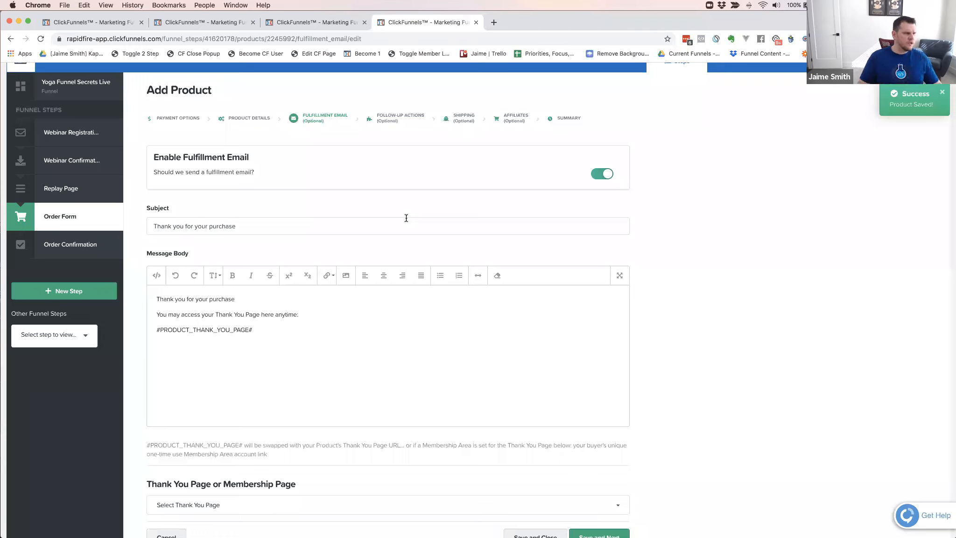
left_click(87, 338)
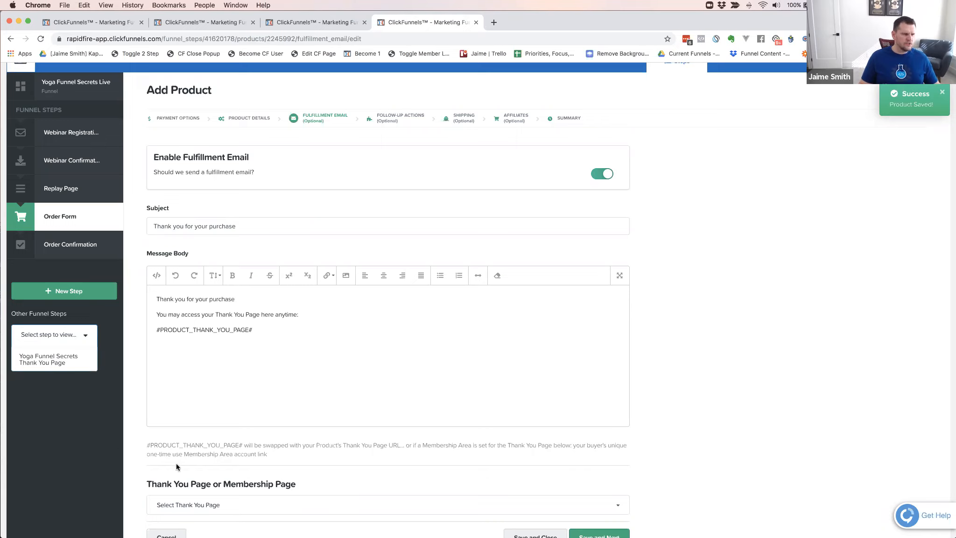
left_click(663, 413)
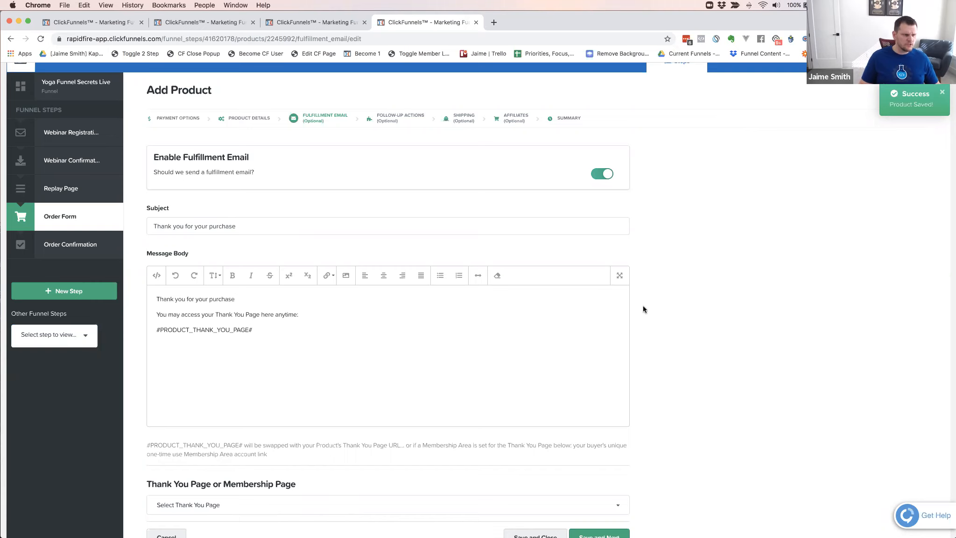
scroll(643, 305, "down", 3)
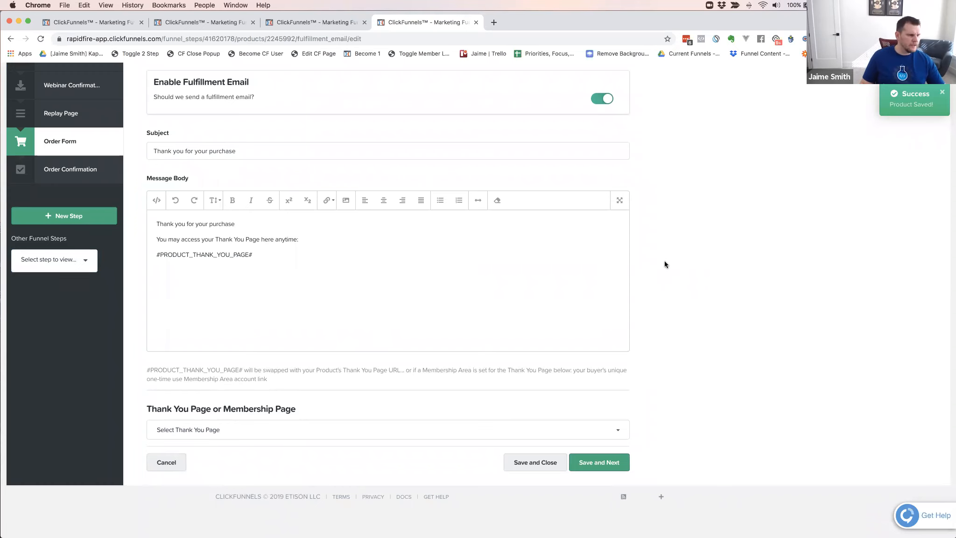
scroll(665, 264, "up", 1)
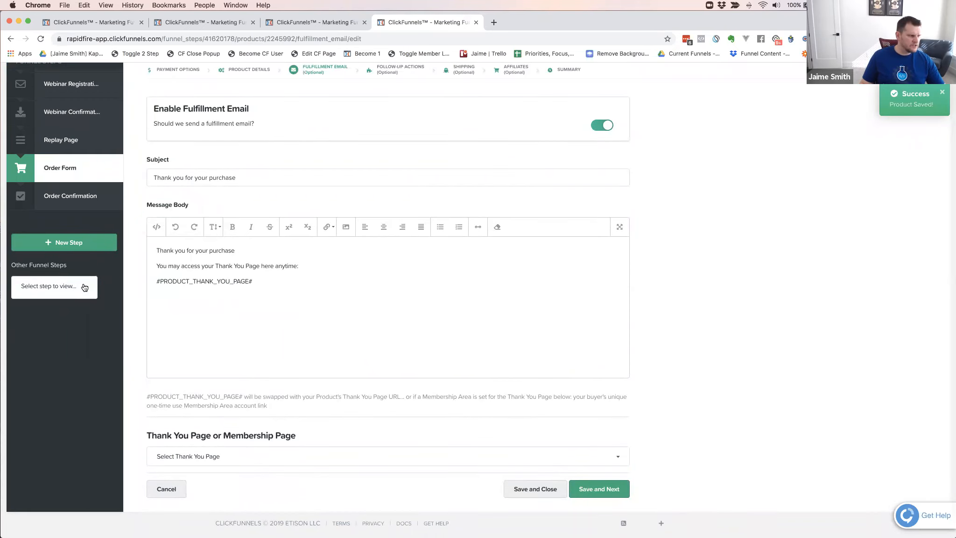
left_click(78, 287)
left_click(634, 267)
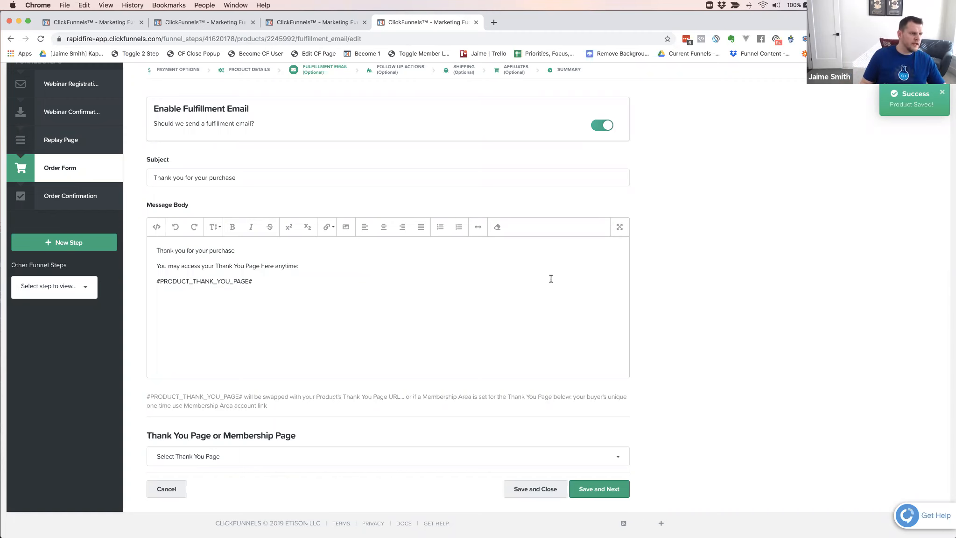
scroll(514, 287, "up", 3)
scroll(373, 267, "down", 3)
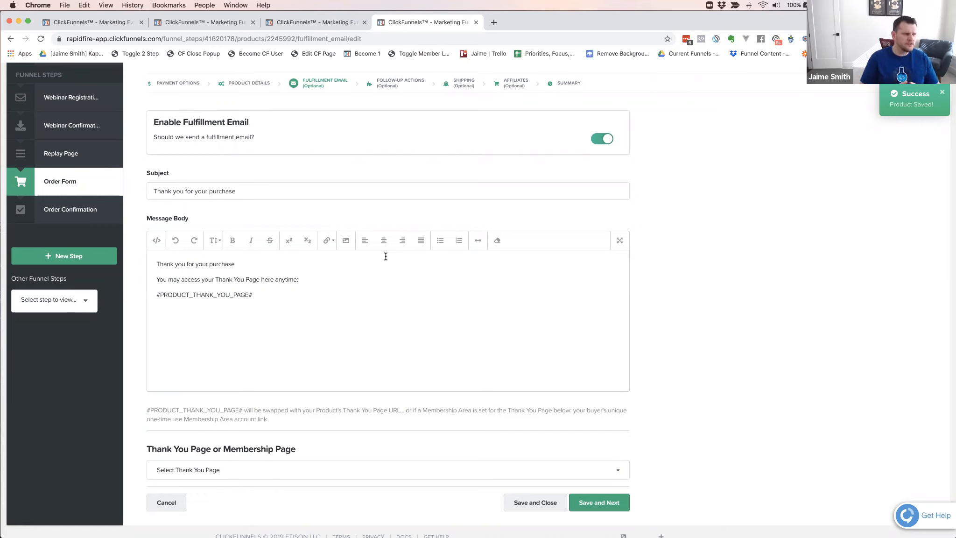
Examine the thank you page placeholder in the fulfillment email's message body and the default wording above it
left_click(305, 301)
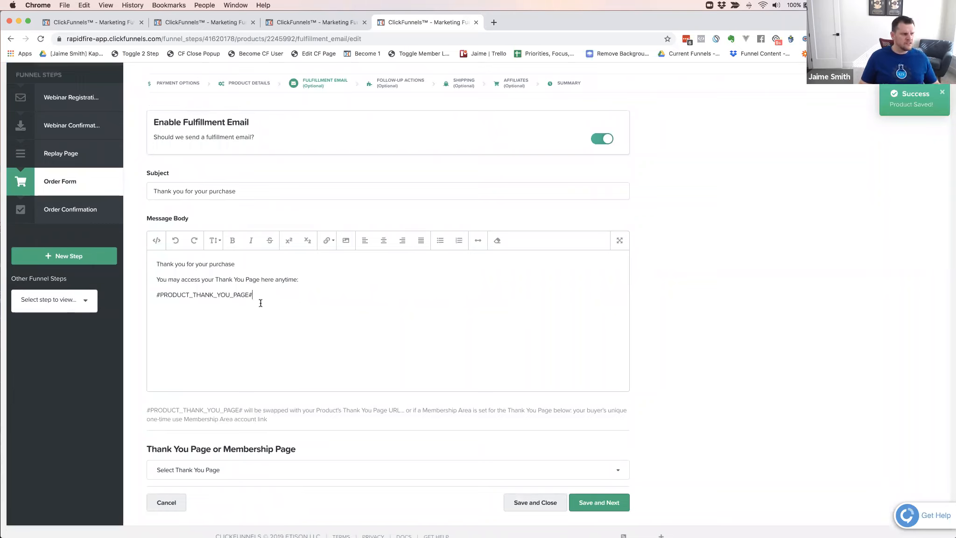
left_click_drag(252, 295, 145, 291)
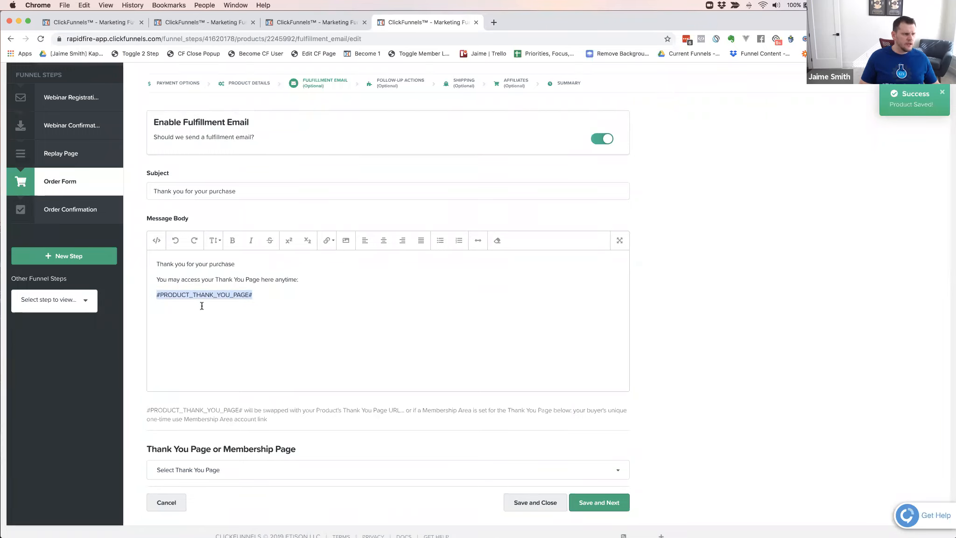
left_click(155, 295)
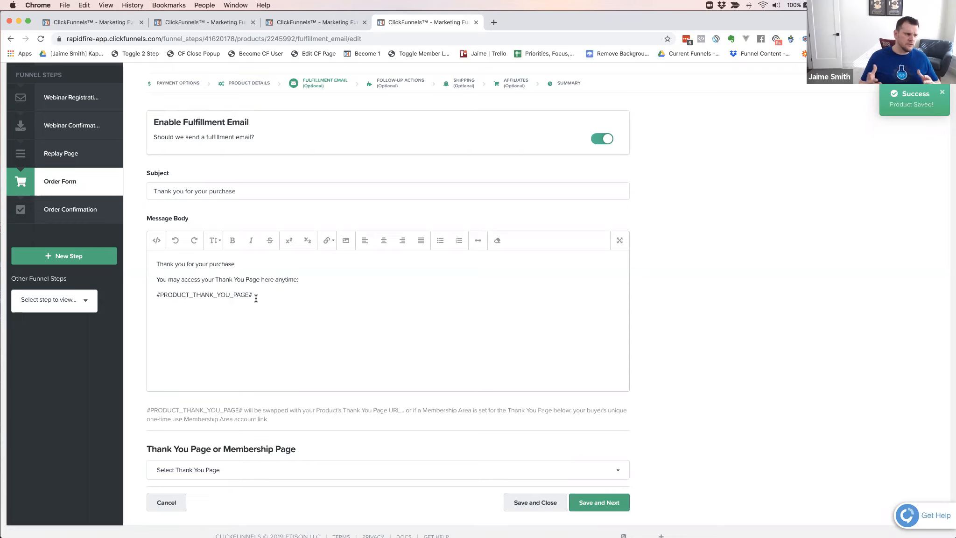
scroll(255, 294, "down", 1)
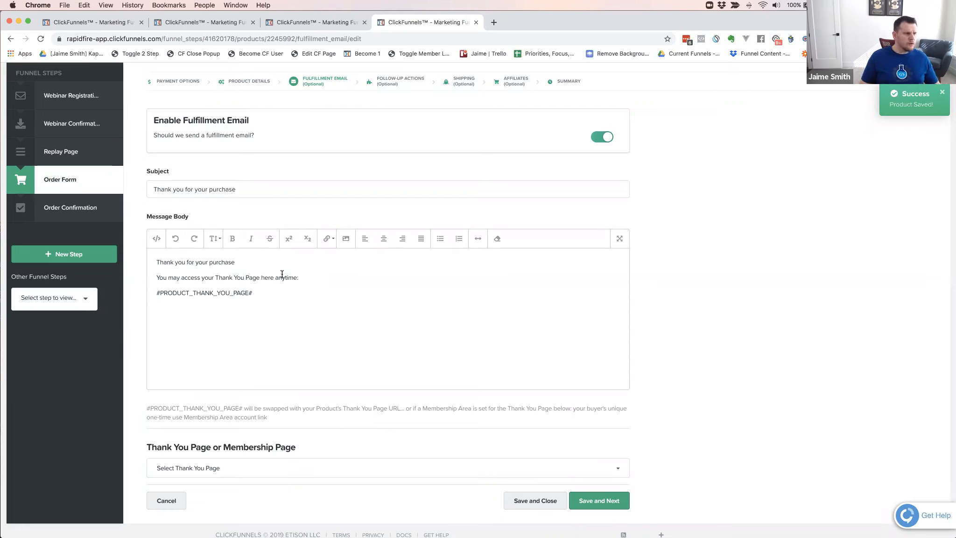
left_click_drag(298, 277, 155, 261)
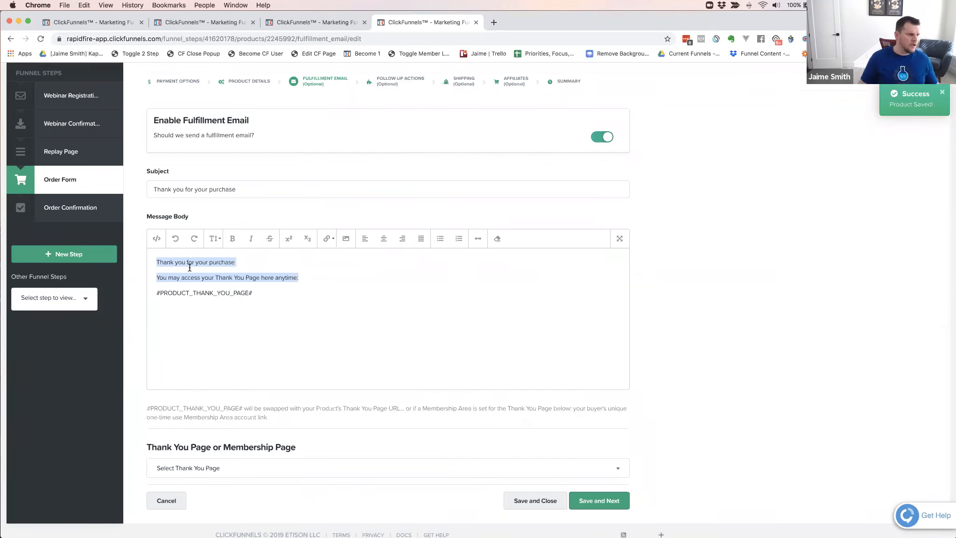
left_click(255, 292)
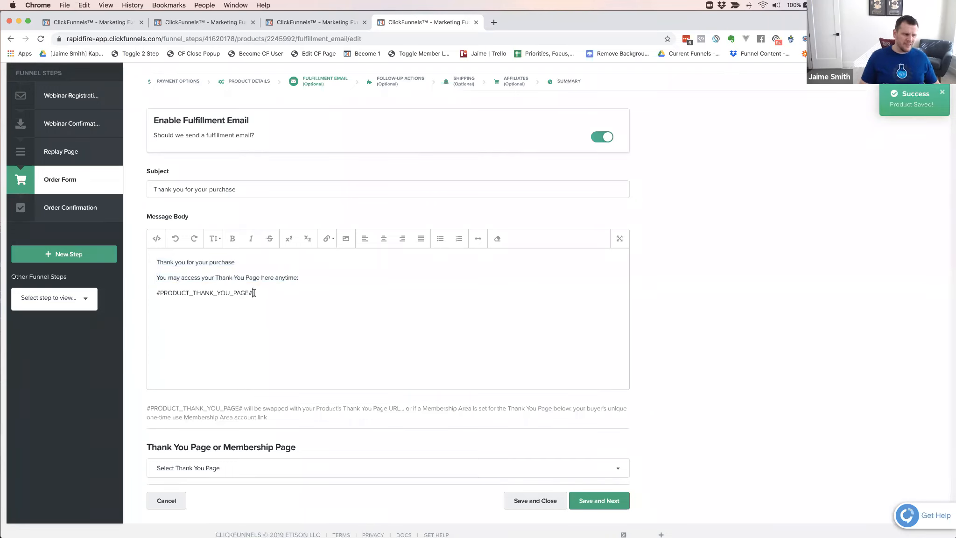
left_click_drag(254, 293, 154, 293)
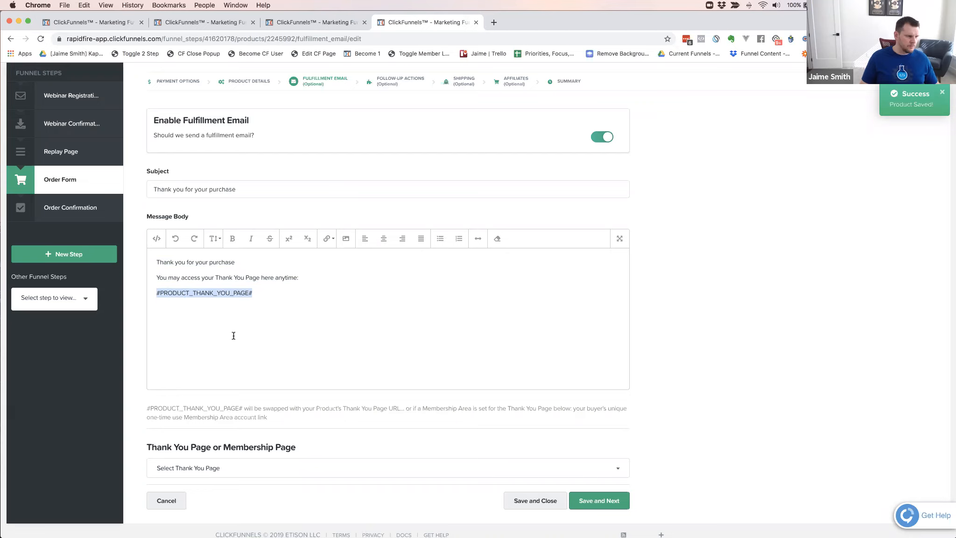
Insert the line CLICK HERE TO CREATE YOUR ACCOUNT above the #PRODUCT_THANK_YOU_PAGE# placeholder in the message body, leaving a blank line between them
left_click(157, 293)
scroll(187, 326, "up", 1)
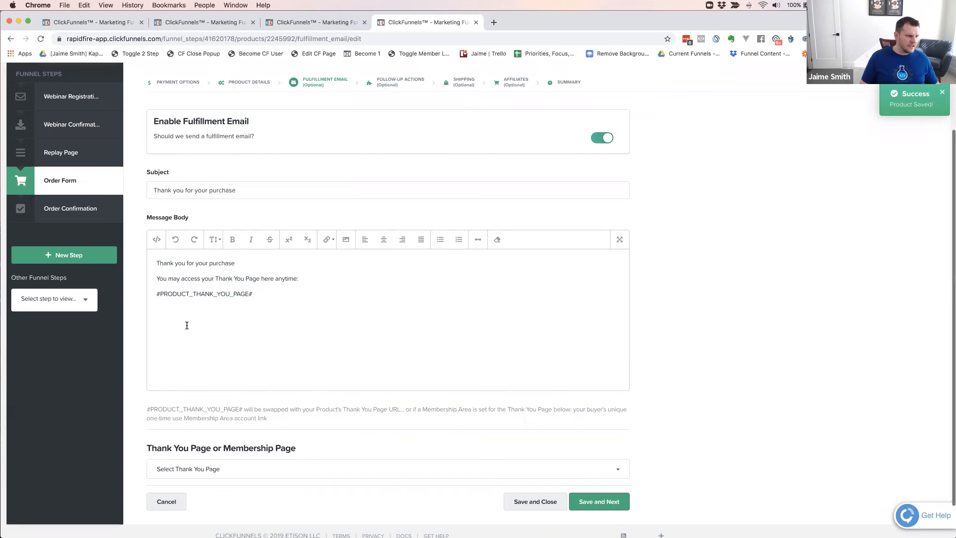
scroll(186, 325, "down", 1)
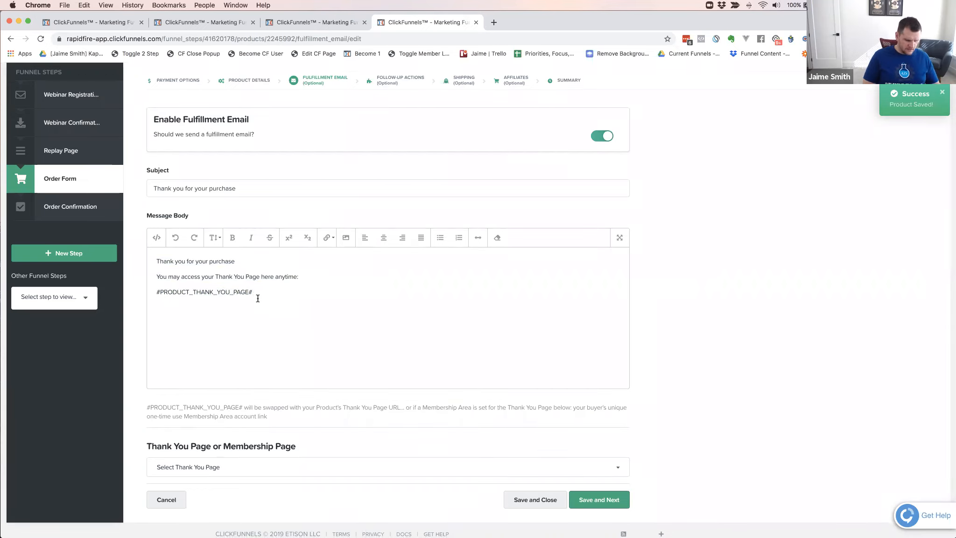
key("Return")
key("Return")
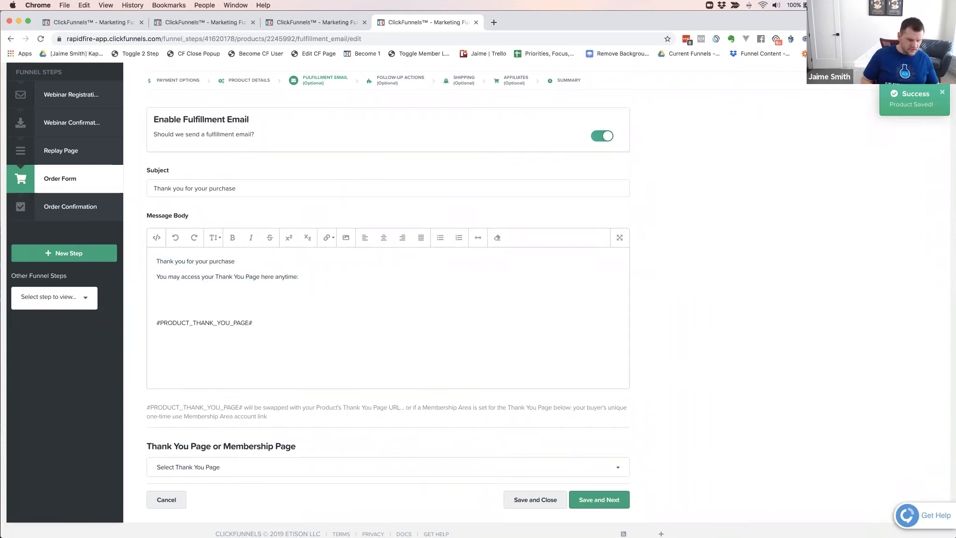
type("CLICK HERE TO CREATE YOUR ACCOUNT")
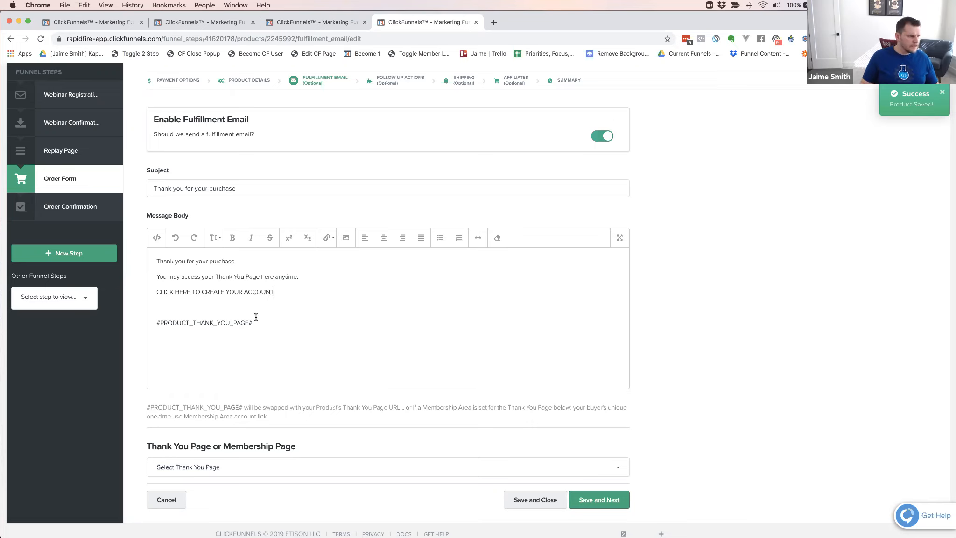
Link the CLICK HERE TO CREATE YOUR ACCOUNT line to #PRODUCT_THANK_YOU_PAGE# and delete the separate placeholder line from the message body
left_click_drag(252, 323, 156, 322)
key("super+c")
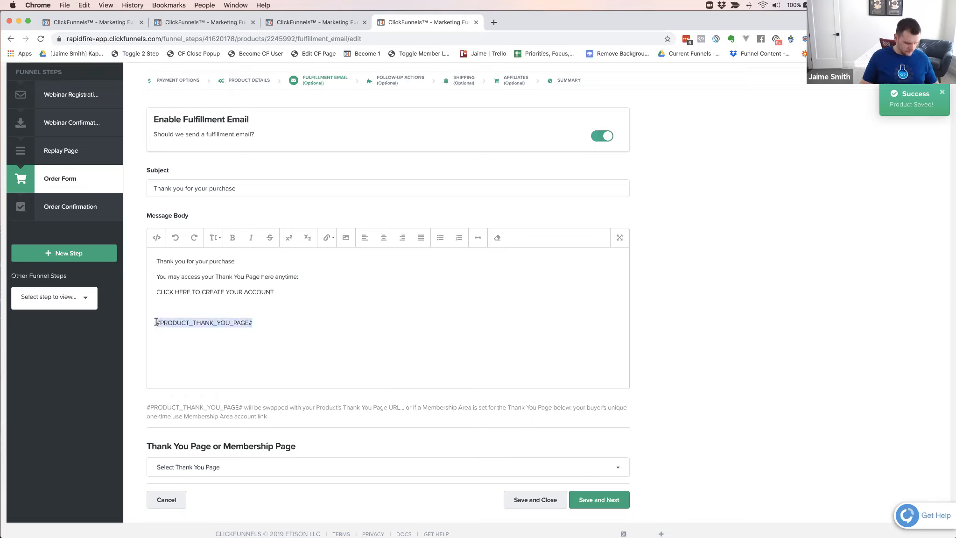
left_click_drag(267, 291, 156, 293)
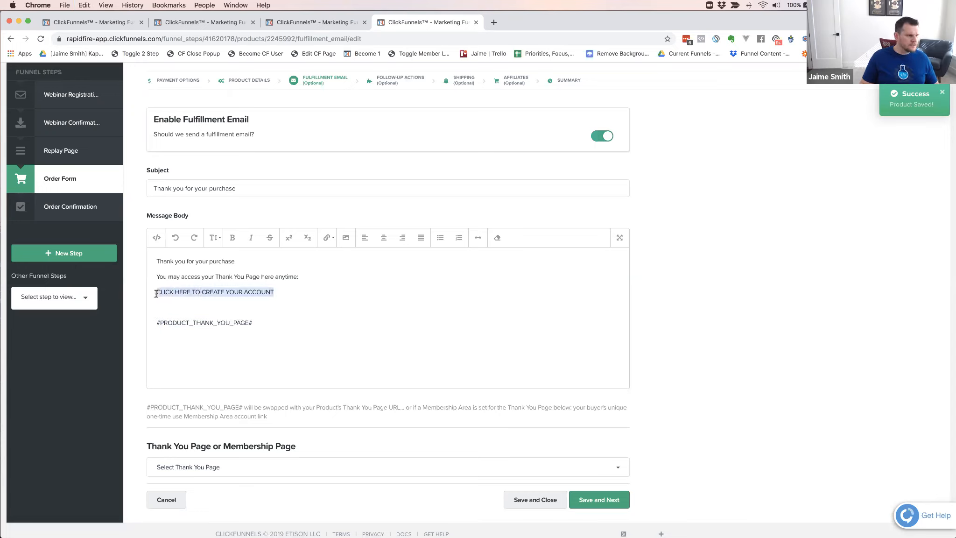
left_click(333, 244)
left_click(337, 254)
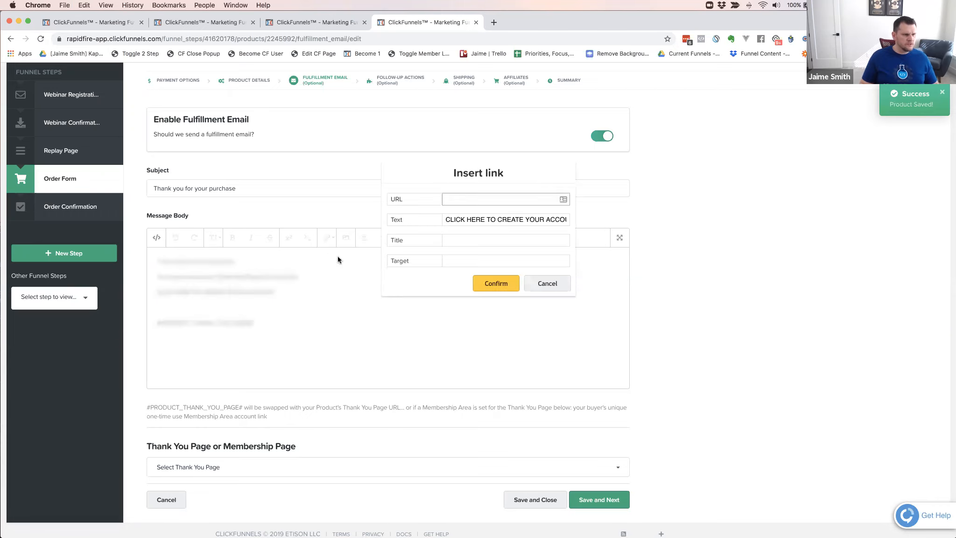
left_click(468, 198)
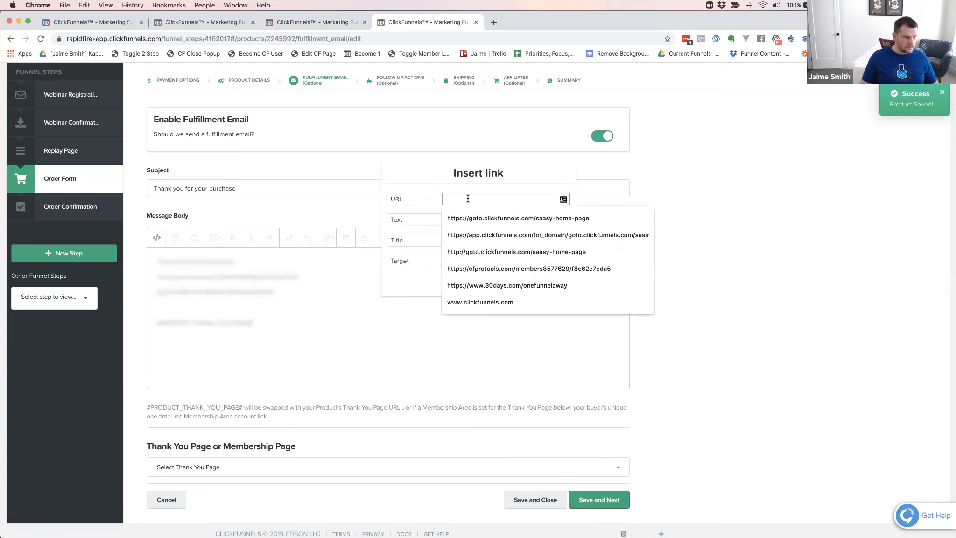
key("super+v")
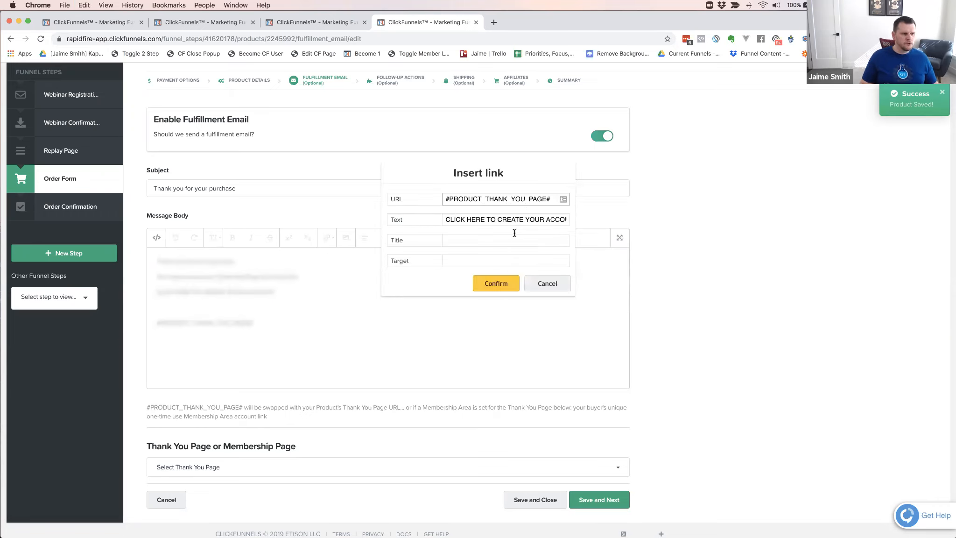
left_click(497, 286)
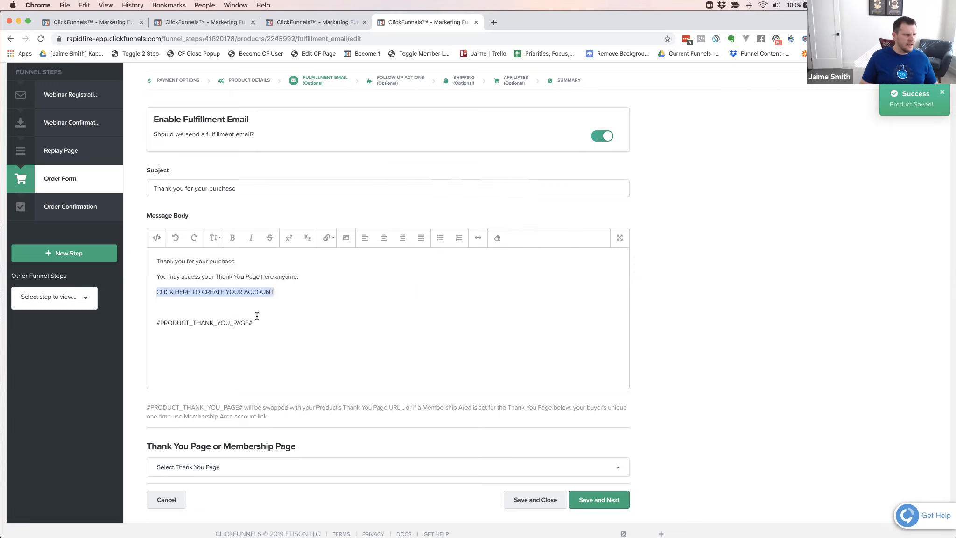
left_click(283, 291)
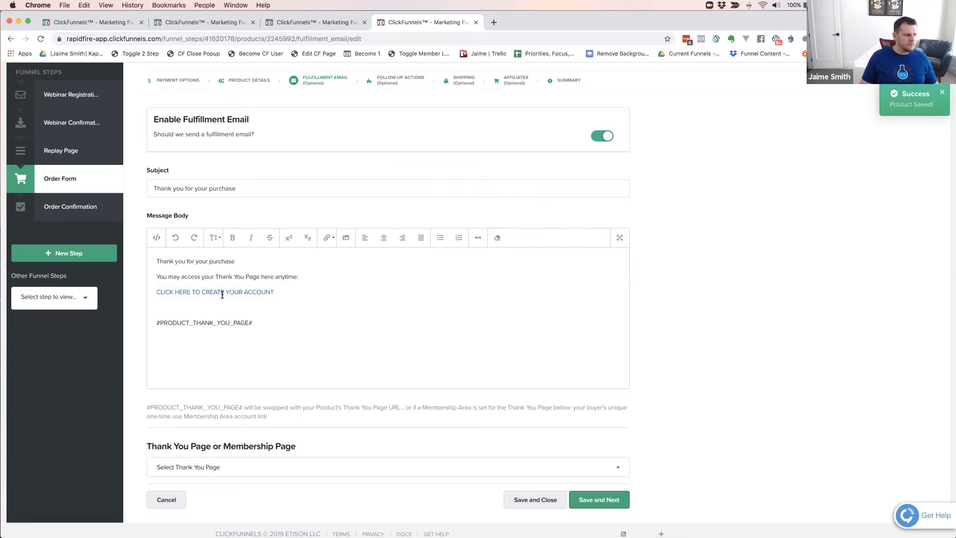
triple_click(165, 317)
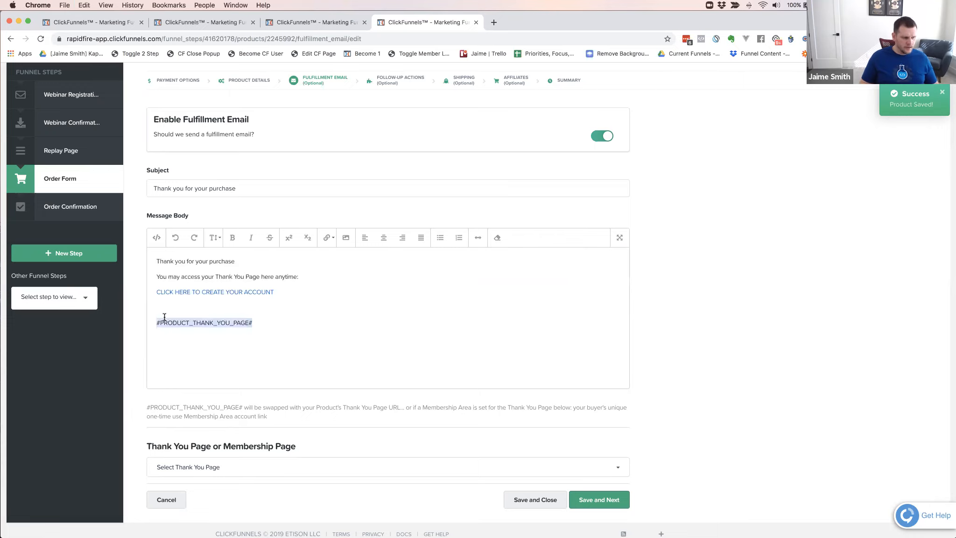
key("BackSpace")
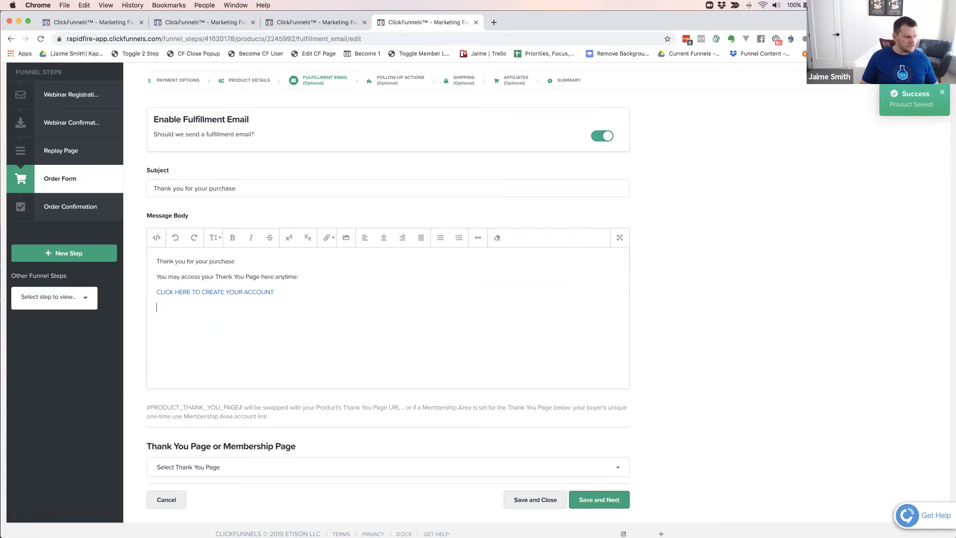
Set the fulfillment email's thank you or membership page to the Yoga Funnel Secrets Members Member Area, save and continue to the follow-up actions
left_click(225, 468)
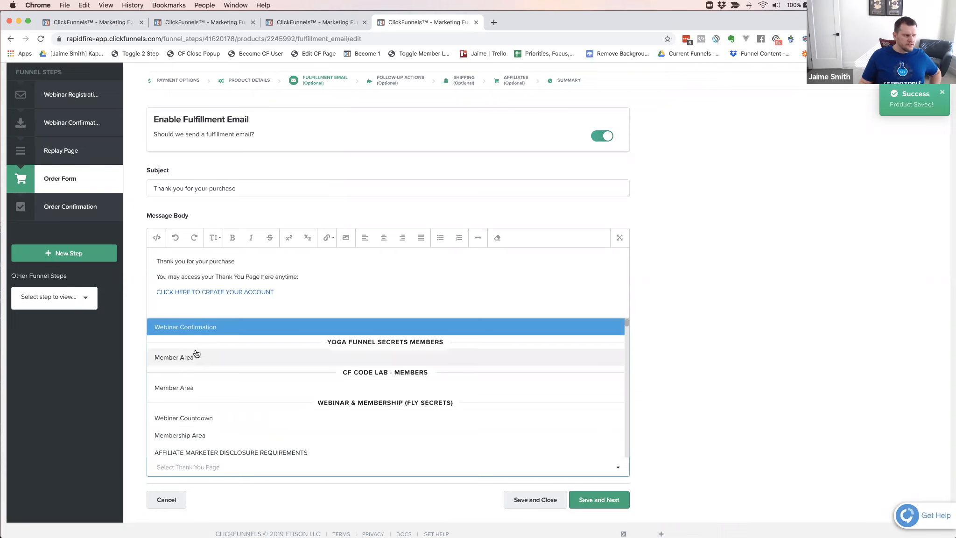
scroll(195, 353, "up", 1)
scroll(245, 348, "up", 1)
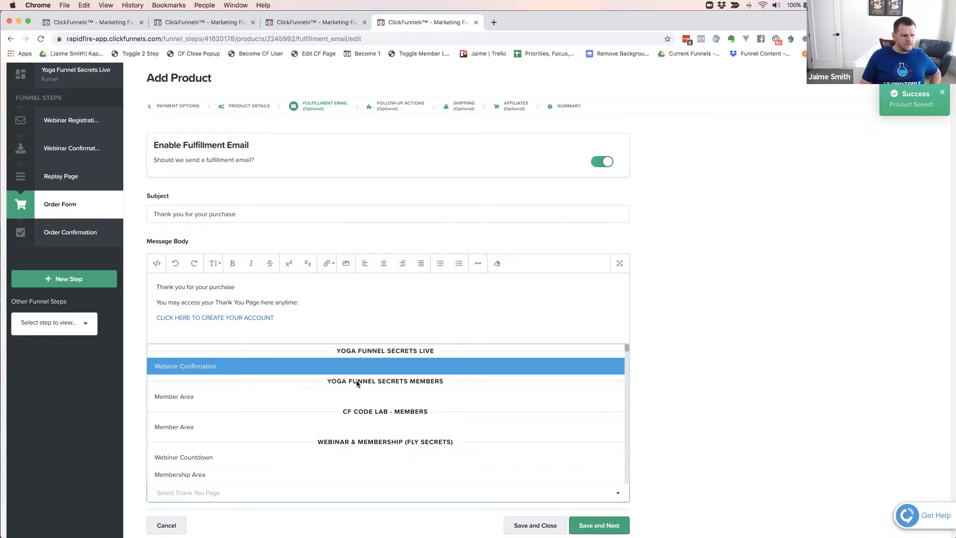
left_click(180, 399)
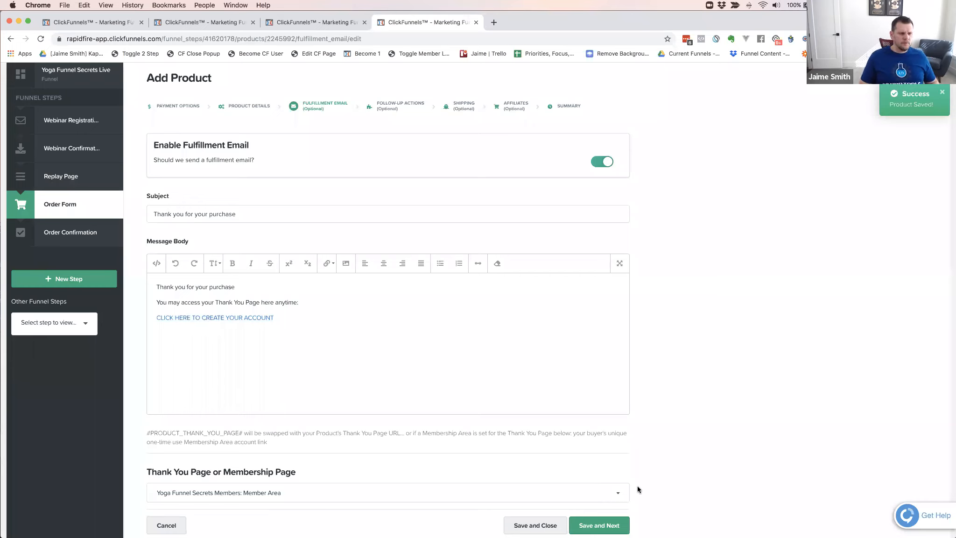
left_click(603, 528)
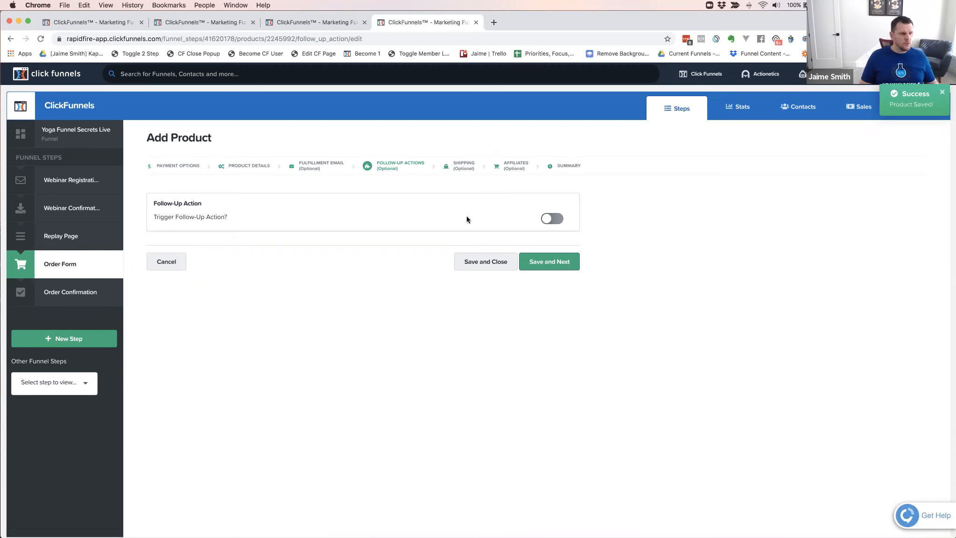
Try the product's follow-up action trigger with the Actionetics integration, look through its available actions and switch the trigger back off
left_click(545, 218)
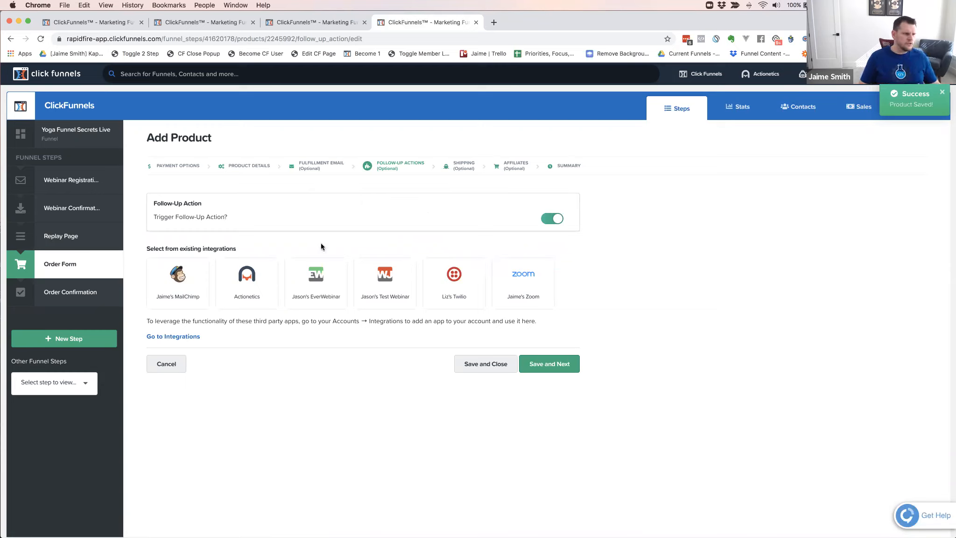
left_click(270, 291)
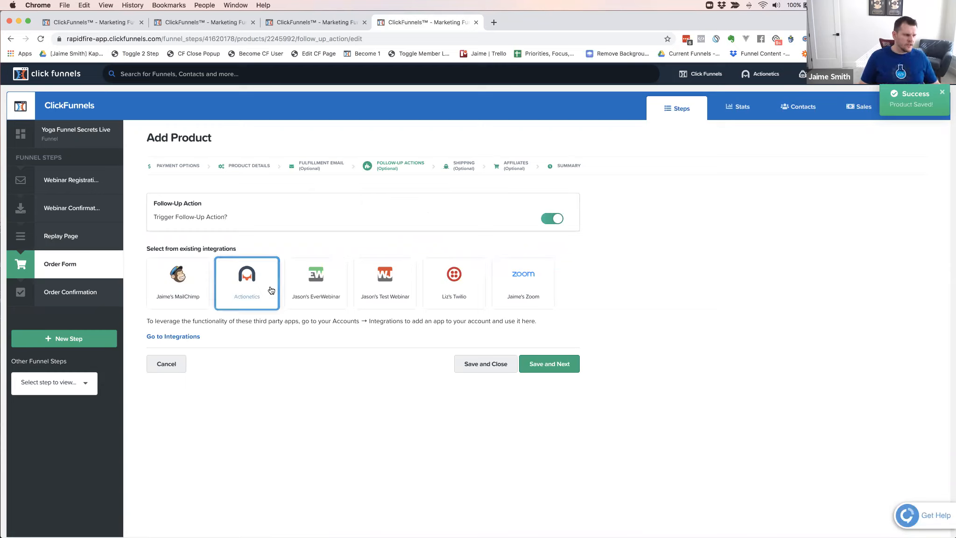
left_click(316, 285)
left_click(521, 282)
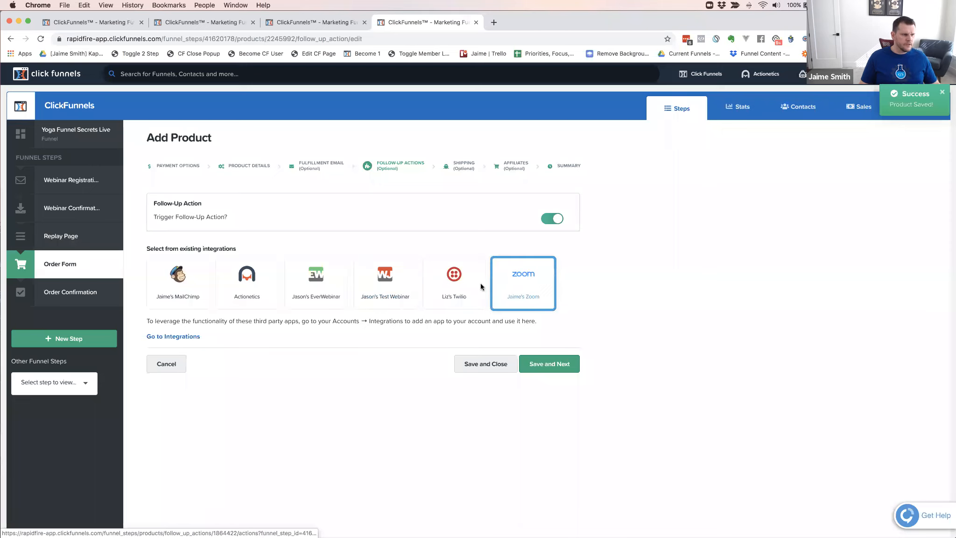
left_click(247, 281)
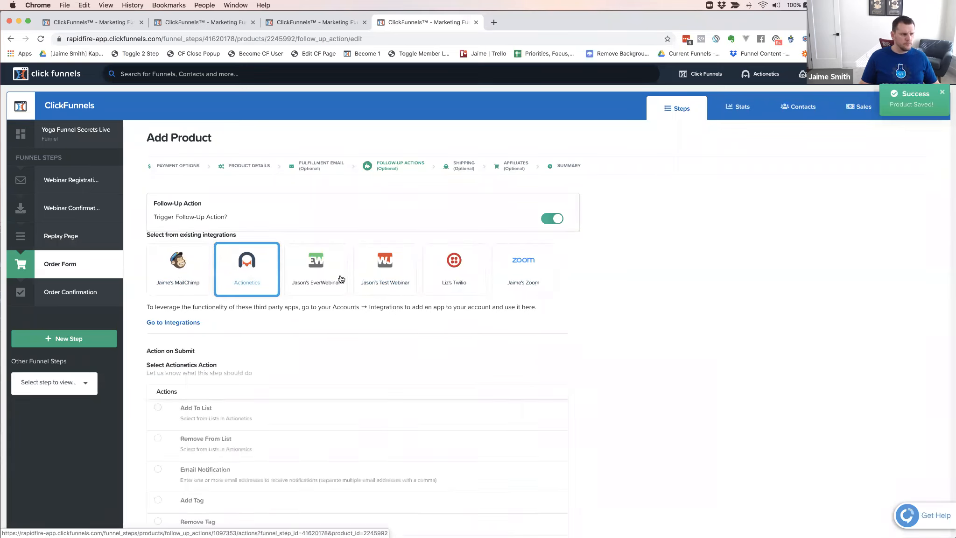
scroll(286, 325, "down", 5)
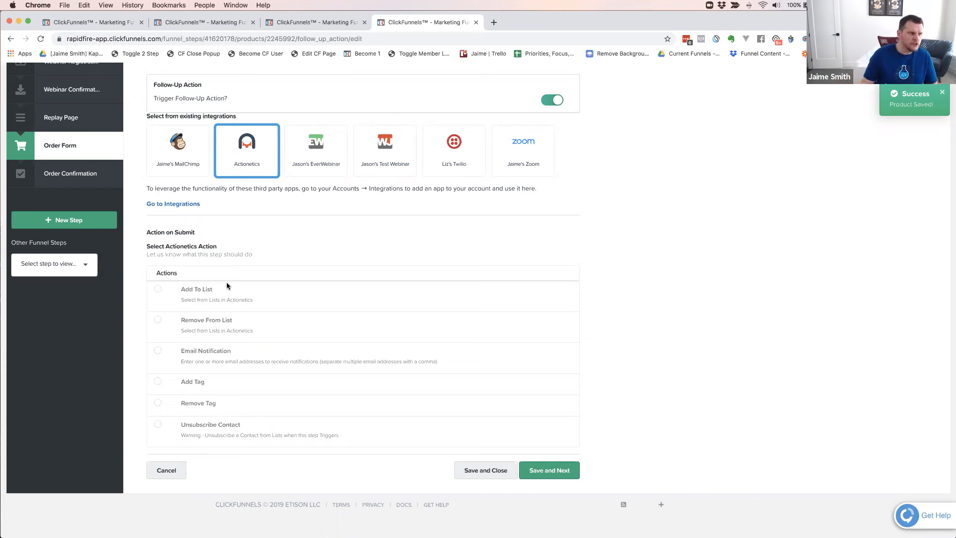
left_click(554, 101)
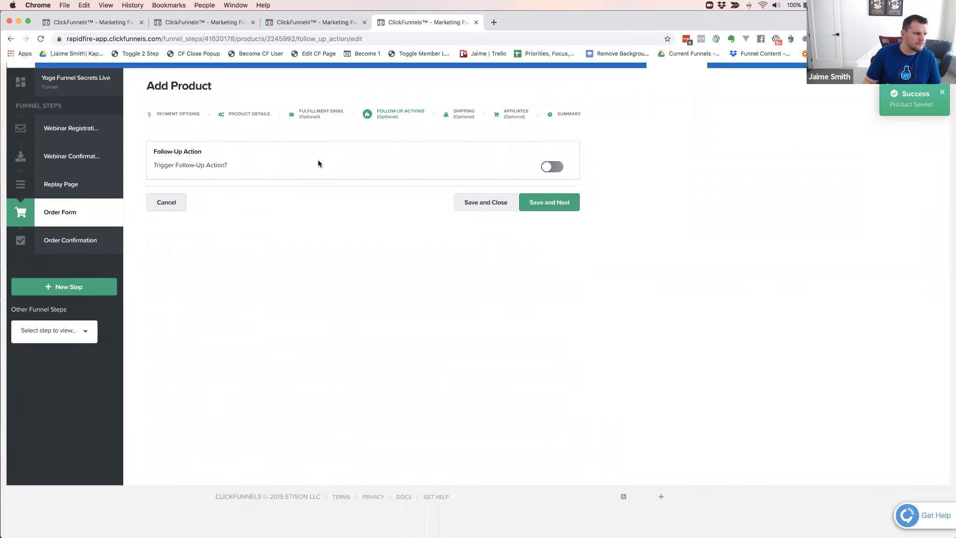
scroll(321, 162, "up", 1)
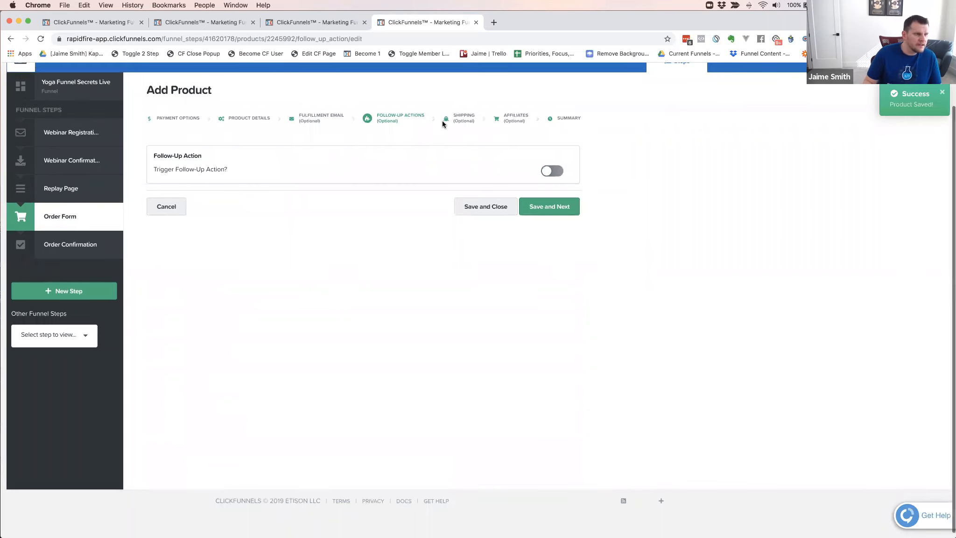
Mark the product as not commissionable in the affiliate settings, save it and return to the order form's product list
left_click(465, 121)
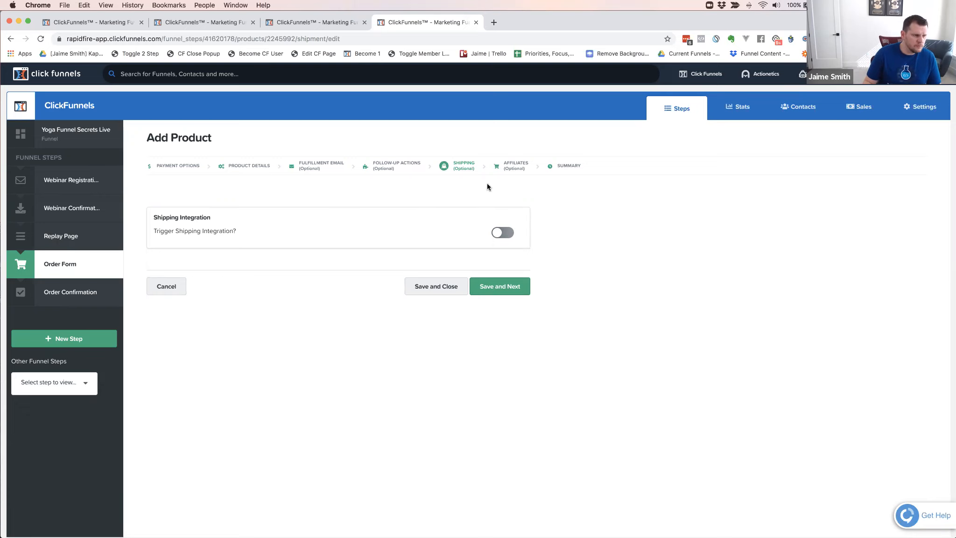
left_click(517, 165)
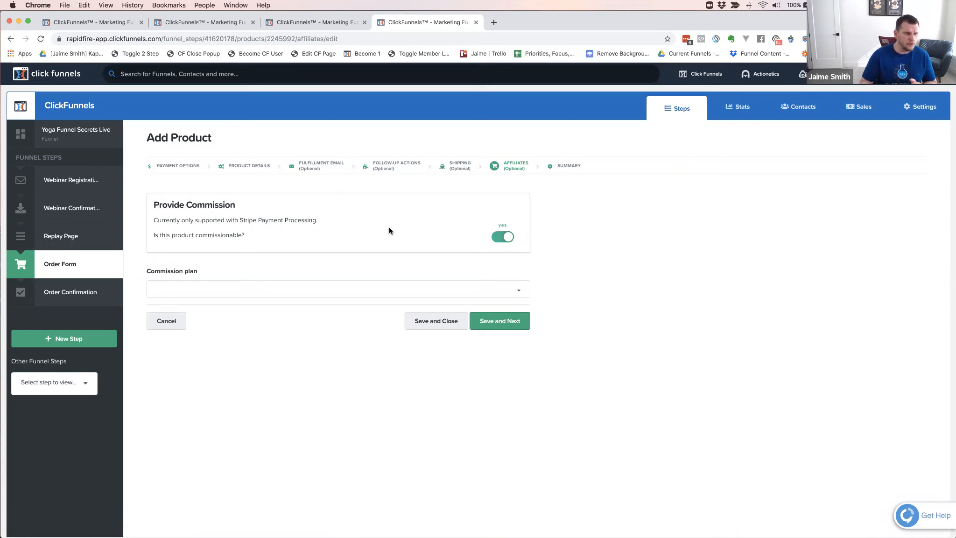
left_click(504, 237)
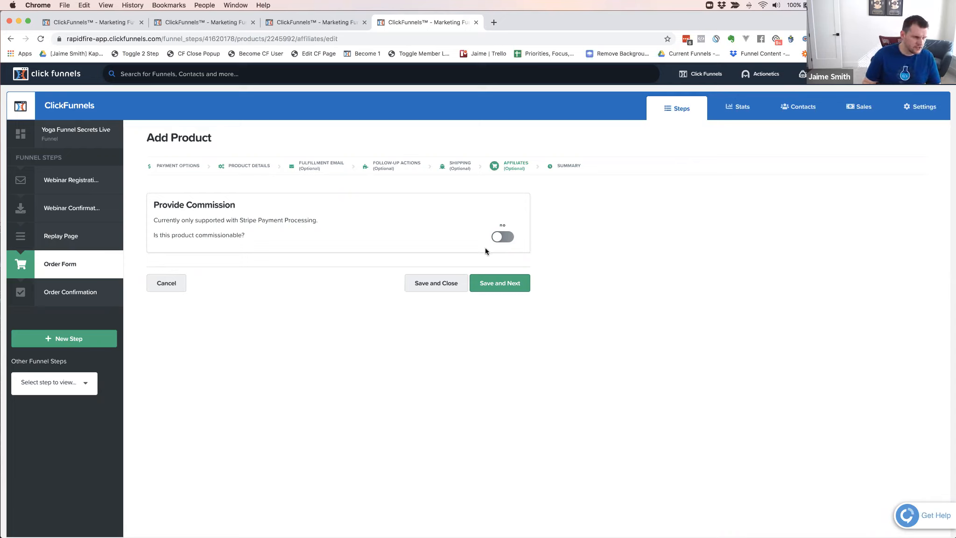
left_click(538, 282)
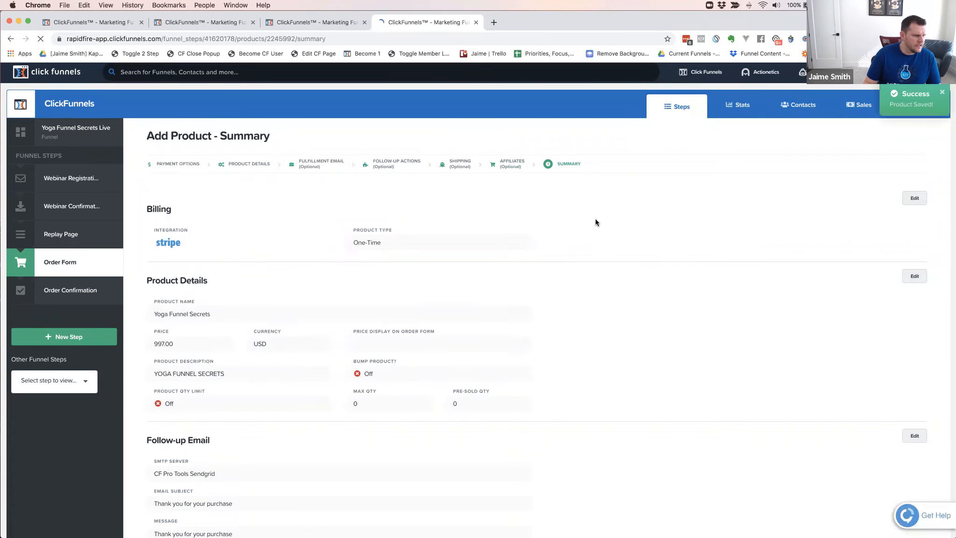
scroll(595, 218, "down", 4)
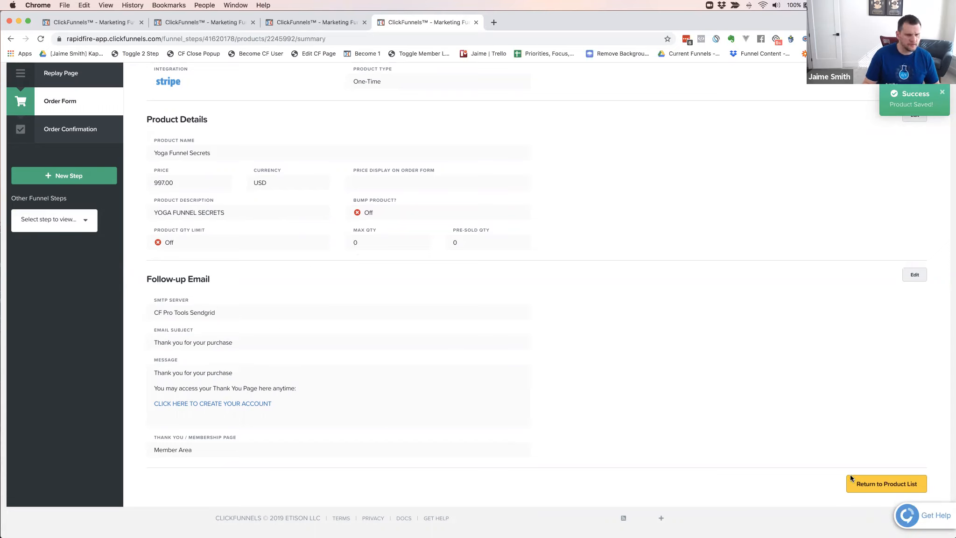
left_click(886, 484)
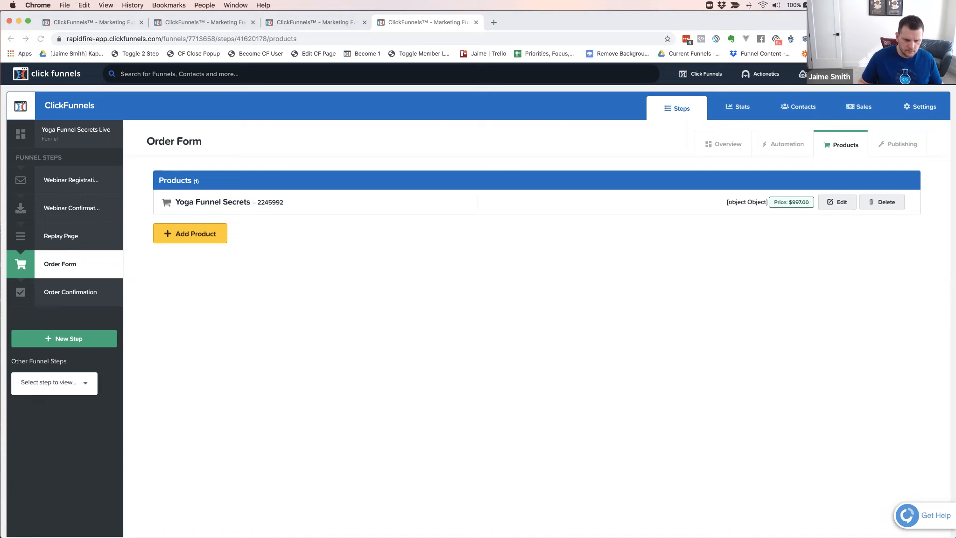
Switch to Calculator and divide the 997 price by 3 to work out a three-payment plan
key("Return")
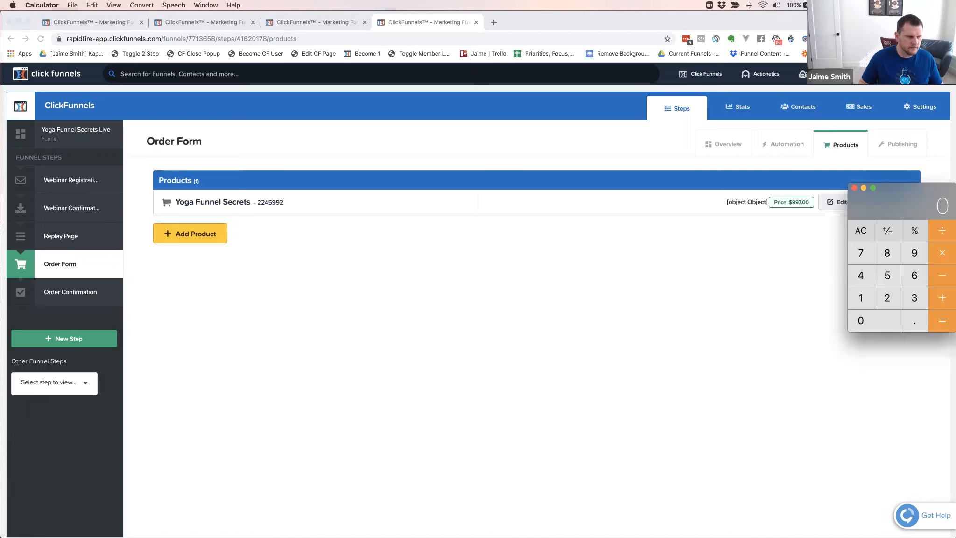
left_click_drag(886, 203, 787, 195)
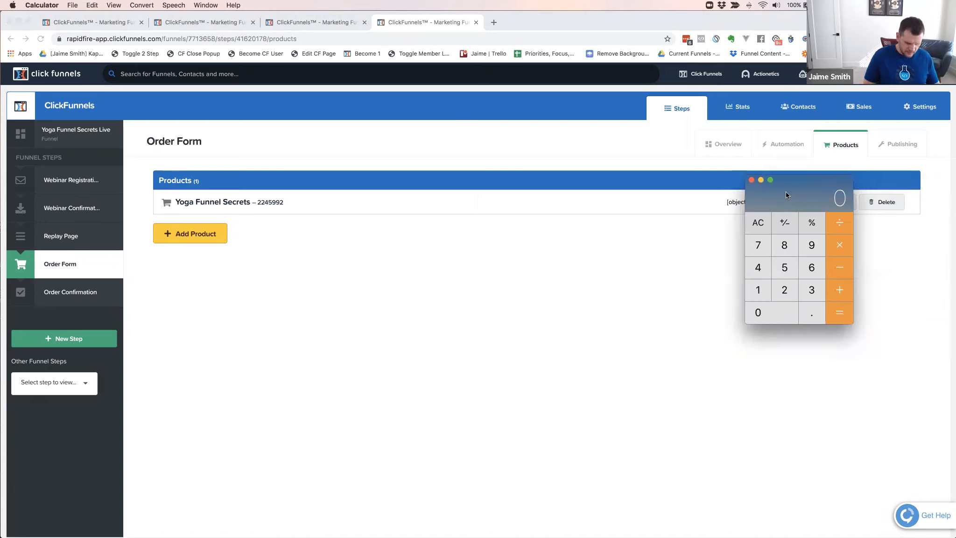
type("997")
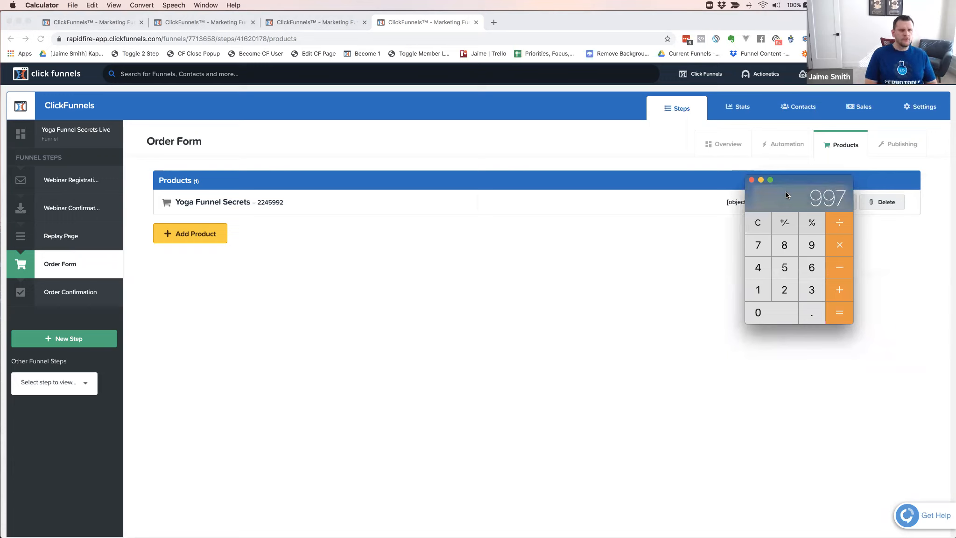
type("/3")
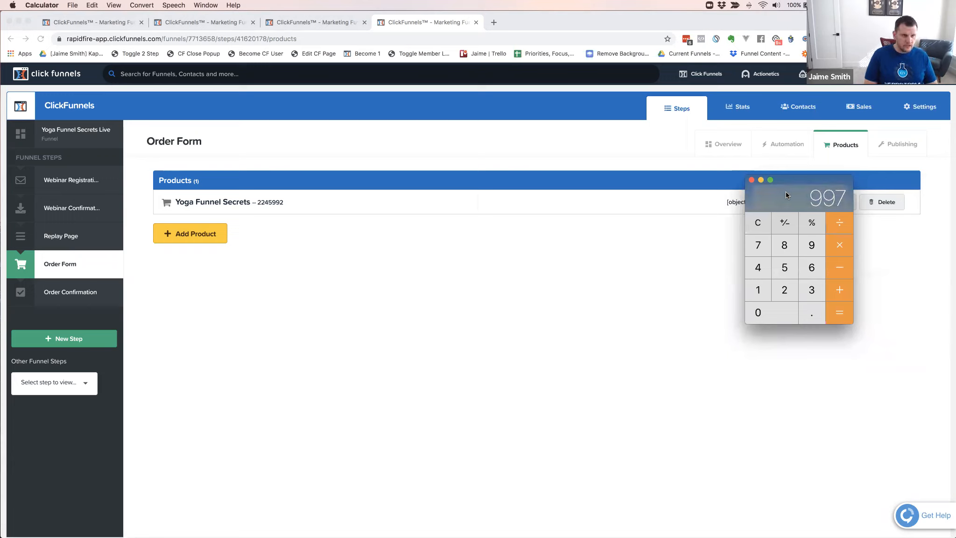
key("Return")
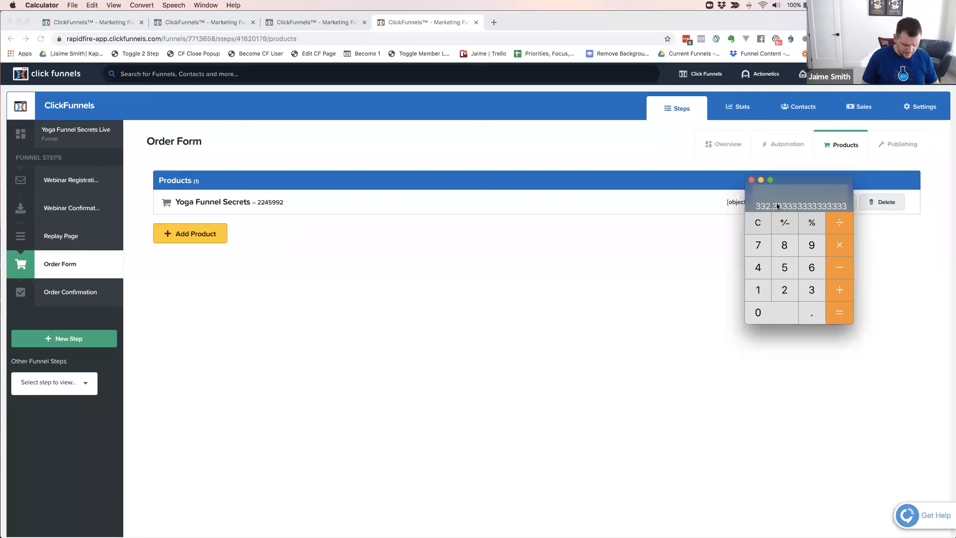
Calculate the total of three payments of 397 and clear the calculator
key("Escape")
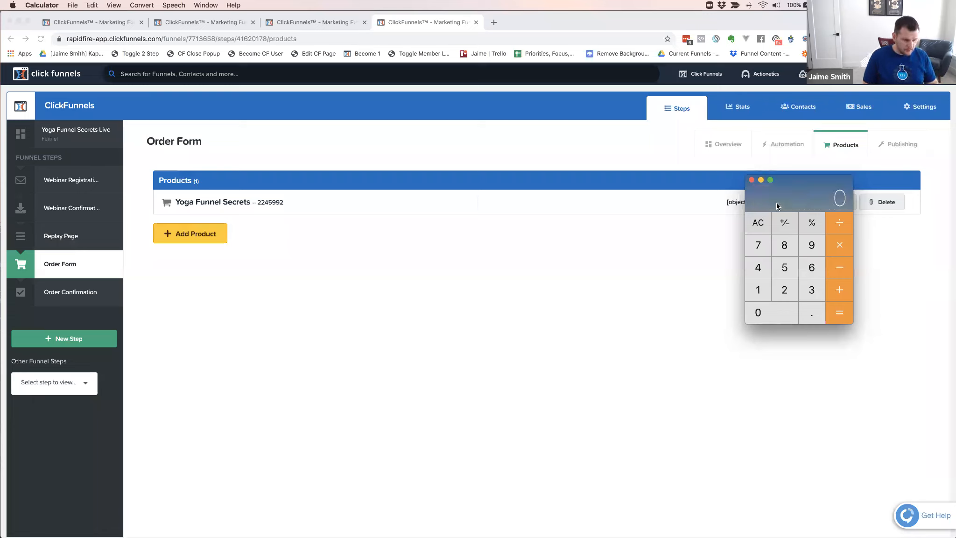
type("397")
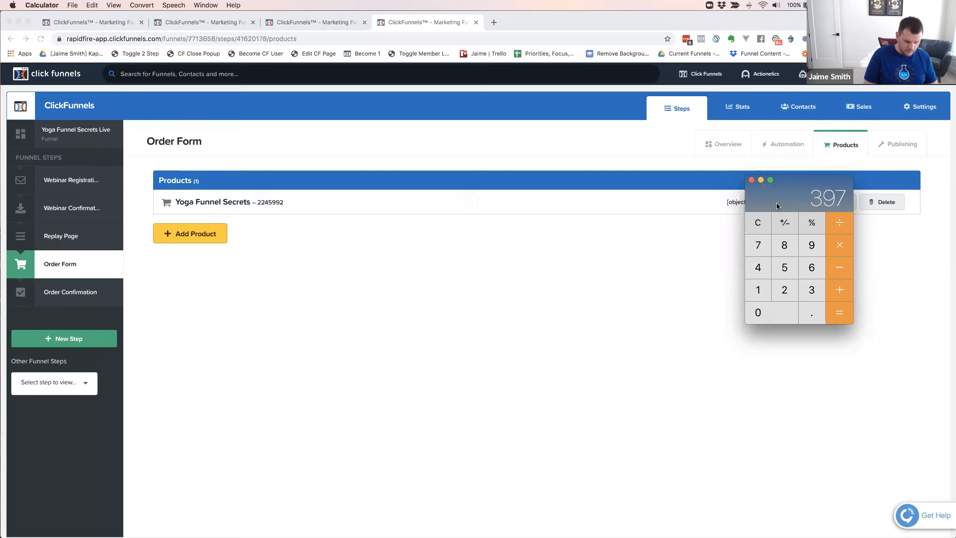
type("*3")
key("Return")
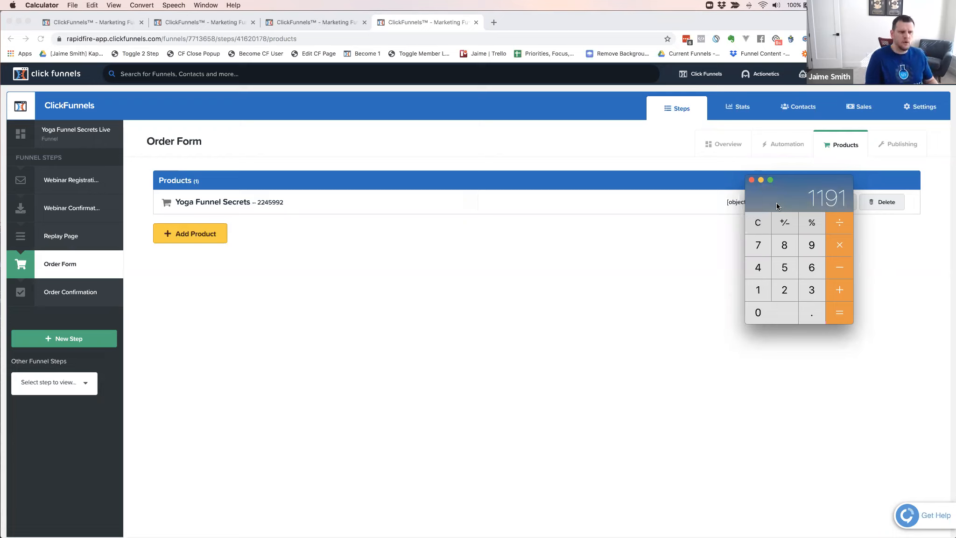
key("Escape")
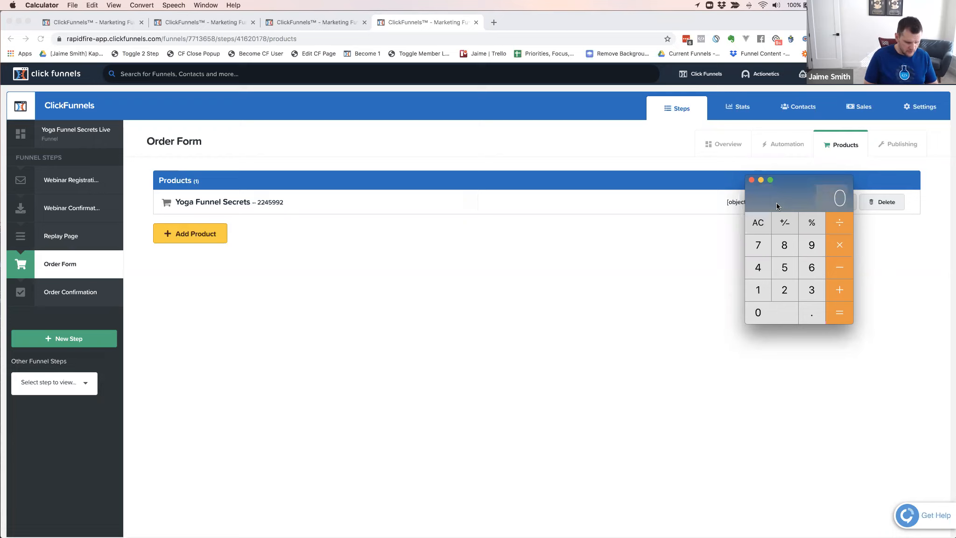
Calculate the totals of three payments of 347, 397 and 367, clearing the calculator between them
type("347")
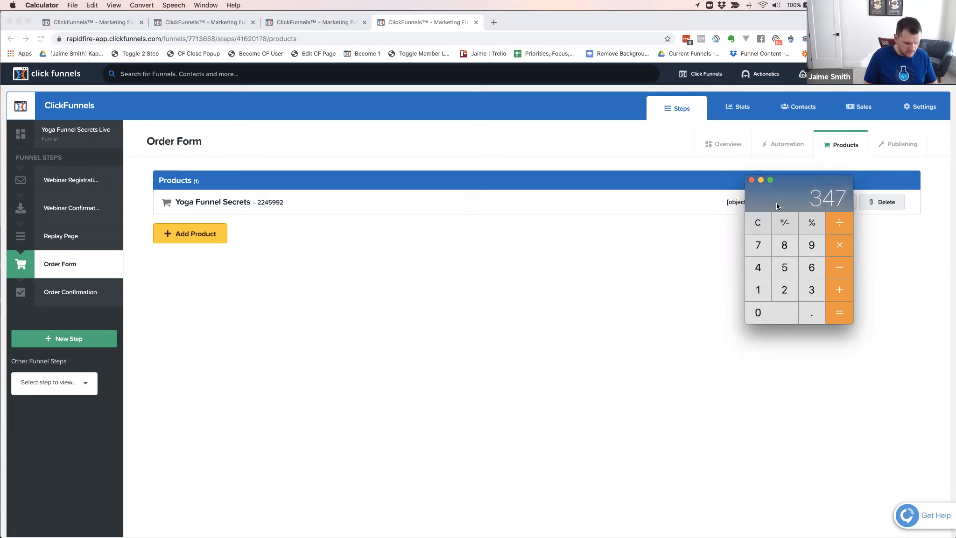
type("*3")
key("Return")
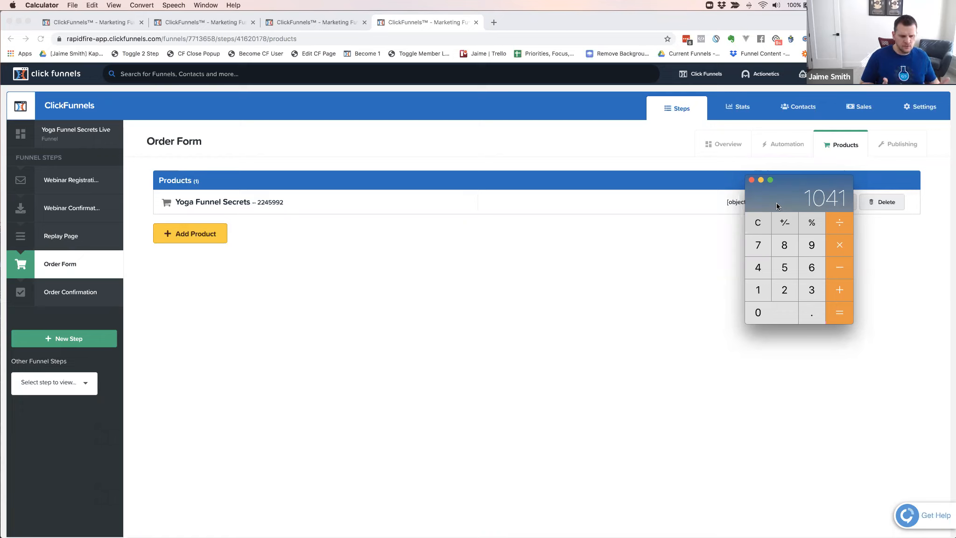
key("Escape")
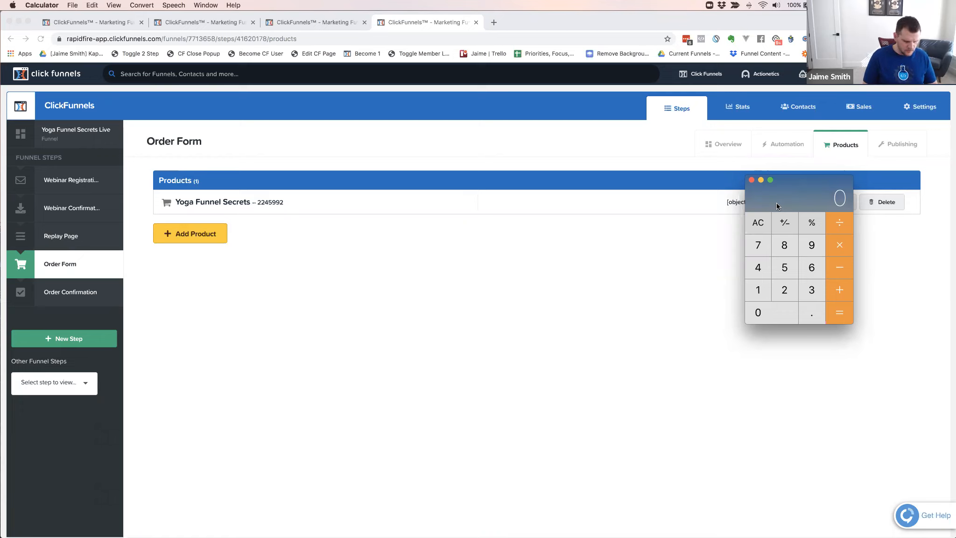
type("397")
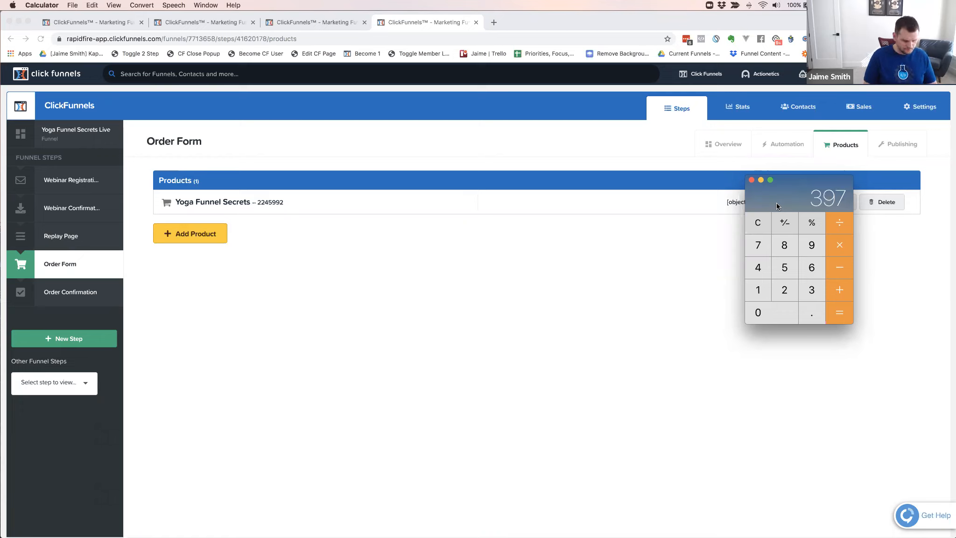
type("*3")
key("Return")
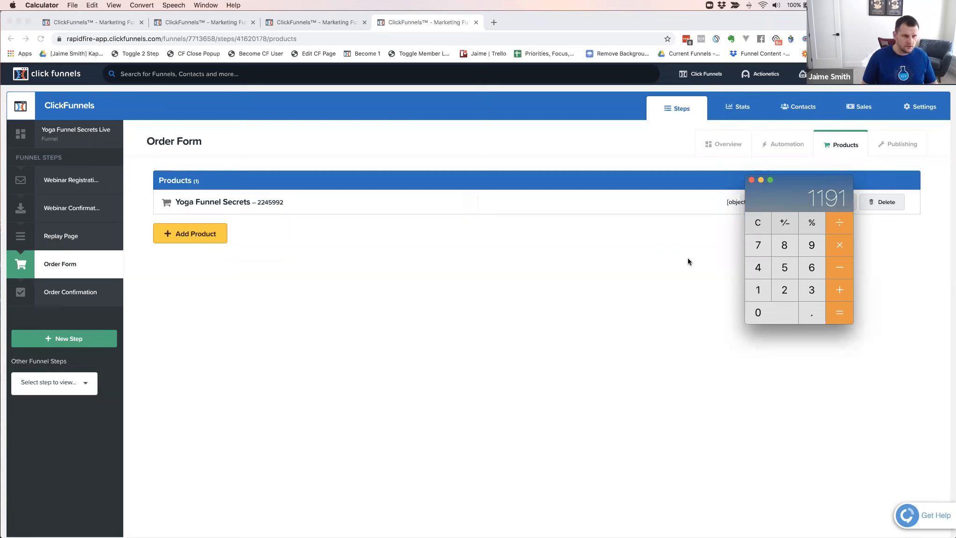
key("Escape")
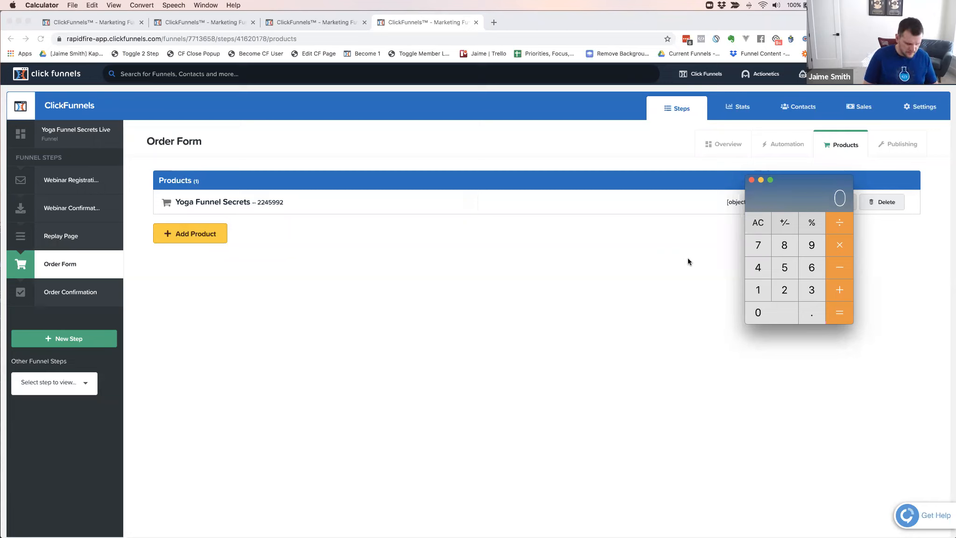
type("367")
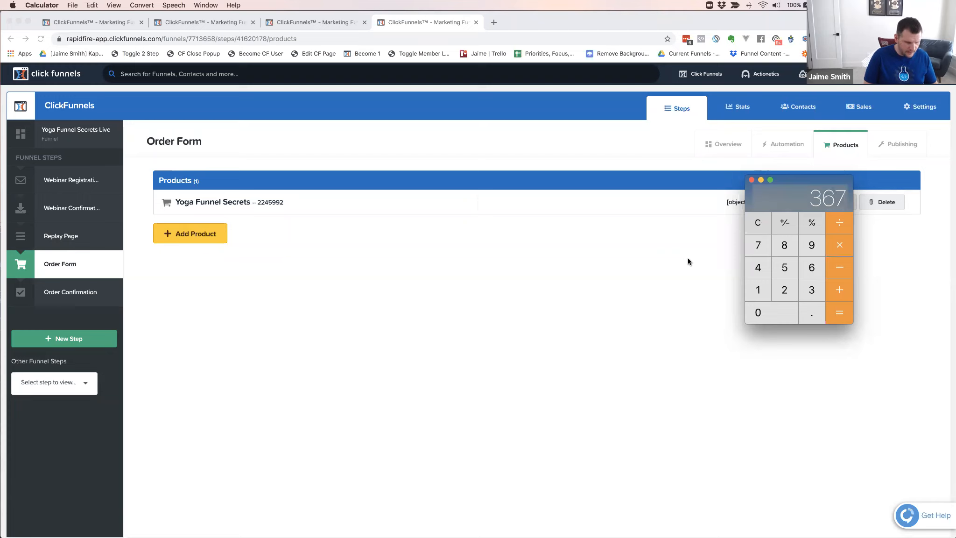
type("*3")
key("Return")
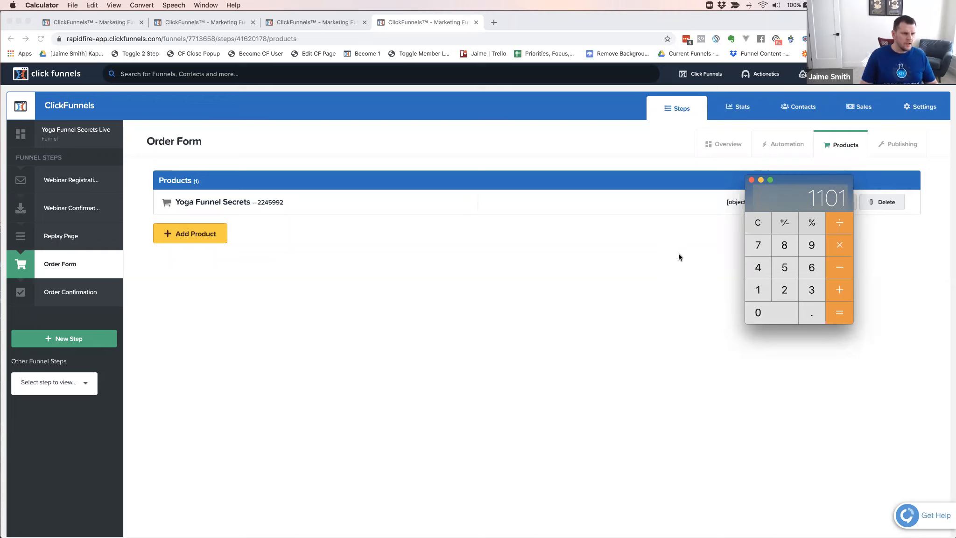
Switch back to ClickFunnels in Chrome and start adding another product to the order form
left_click(678, 255)
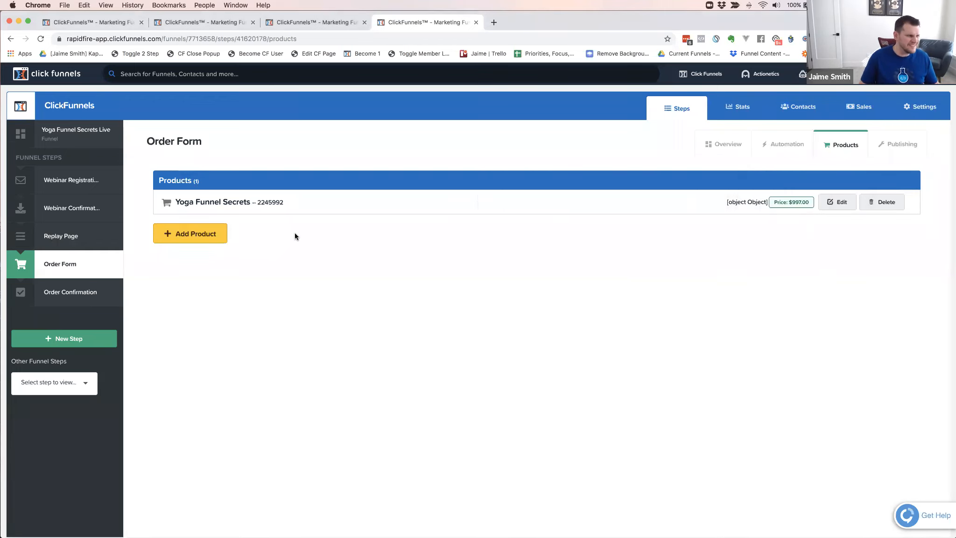
left_click(192, 238)
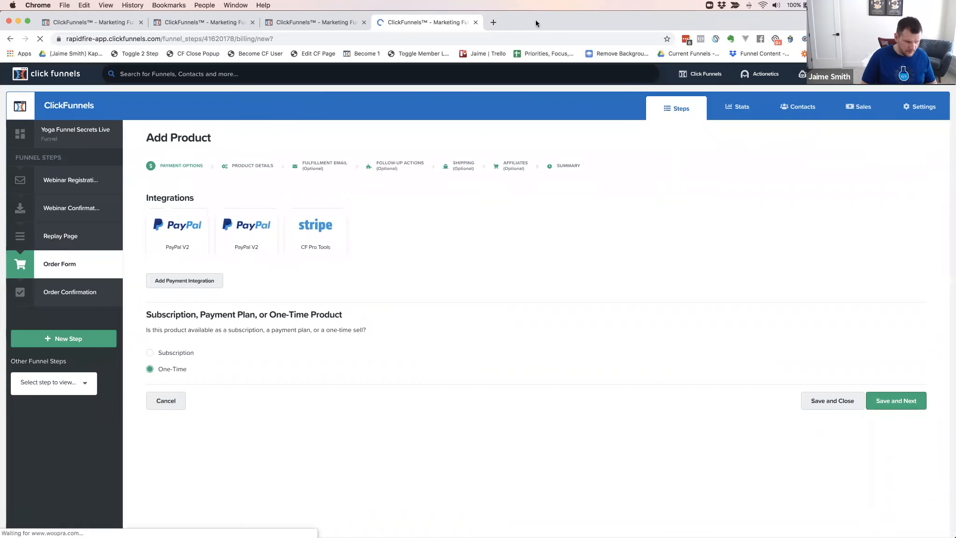
key("super+n")
key("super+w")
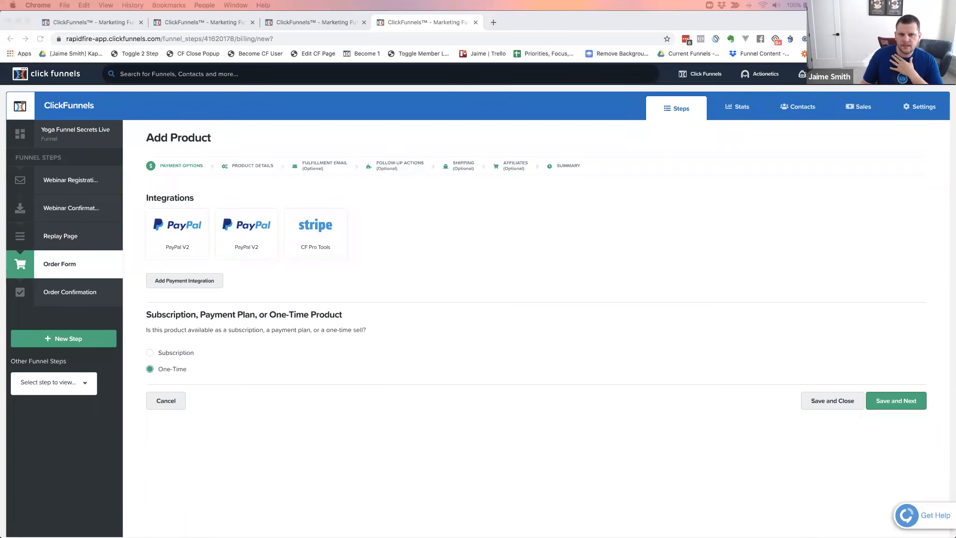
Bring the browser window with the Stripe test dashboard into view, resize it and open its list of billing products
left_click_drag(955, 21, 503, 6)
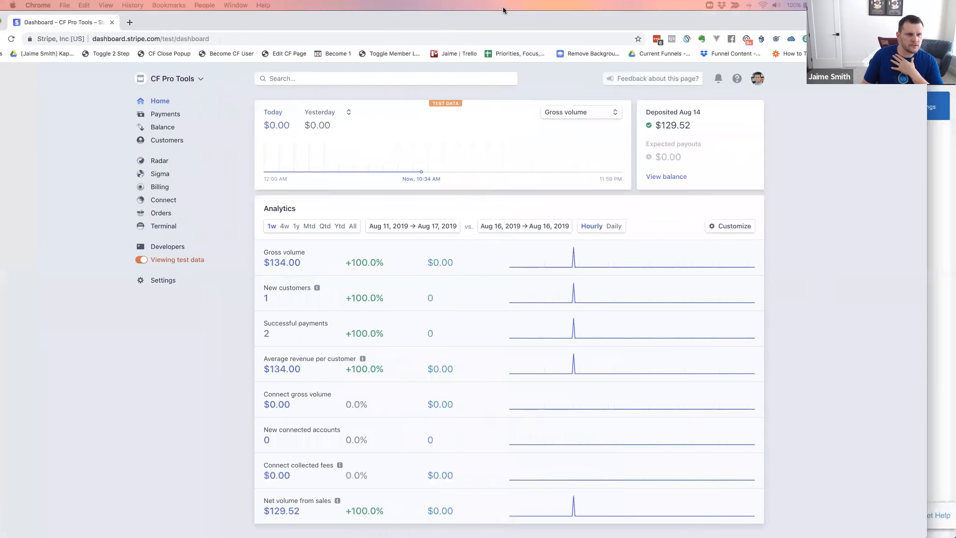
left_click_drag(927, 56, 880, 56)
left_click_drag(841, 21, 887, 21)
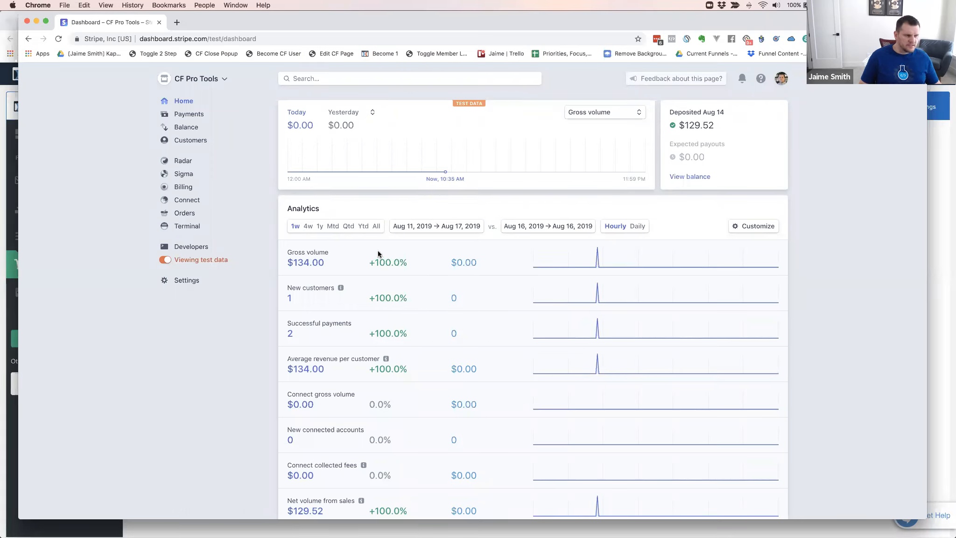
left_click(179, 187)
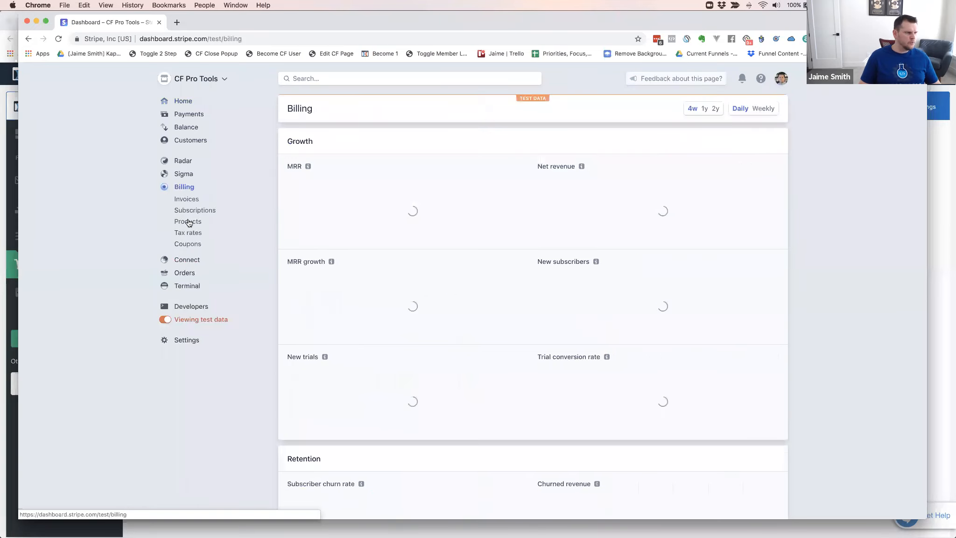
left_click(189, 221)
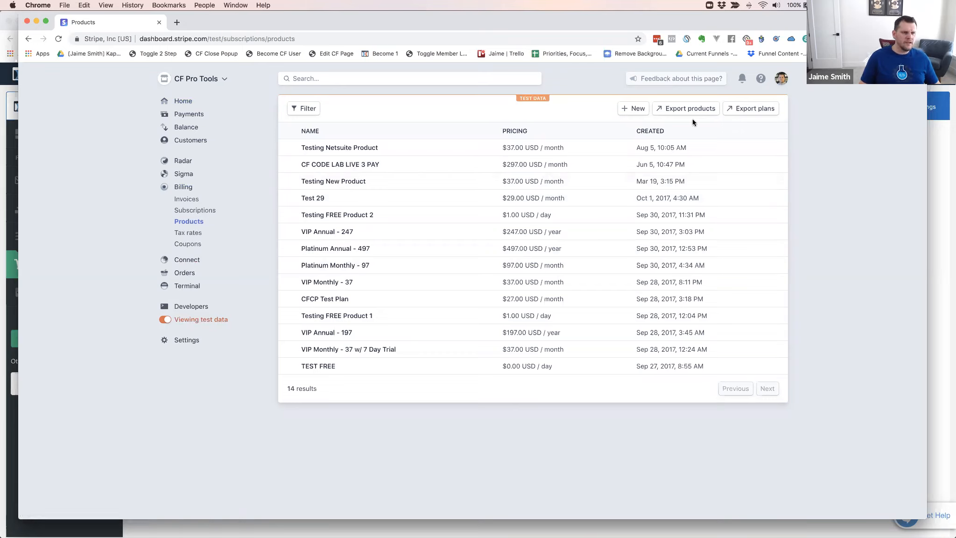
Create a Stripe product named "YOGA FUNNEL SECRETS - 3 PAY", leaving the unit label and statement descriptor empty
left_click(633, 108)
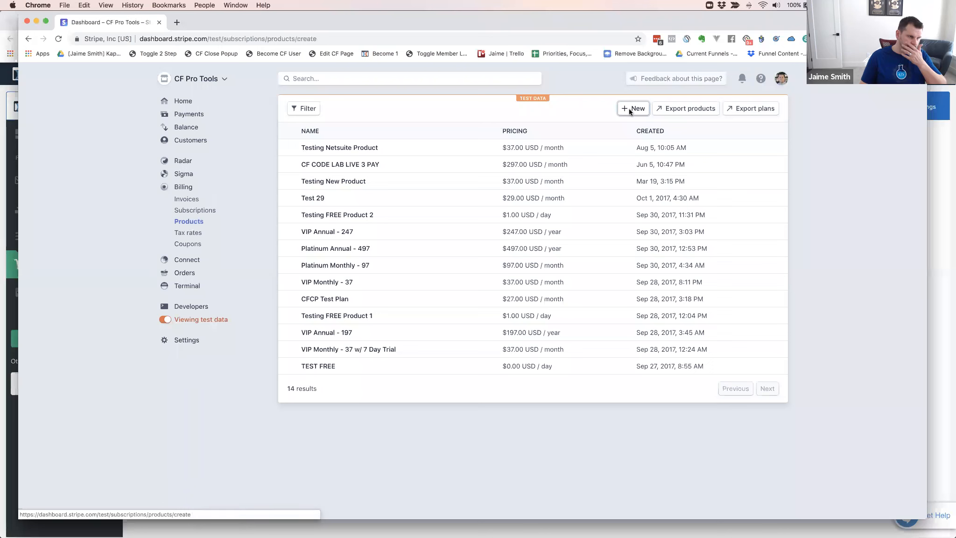
type("YOGA FUNNEL SECRETS - 3 PAY")
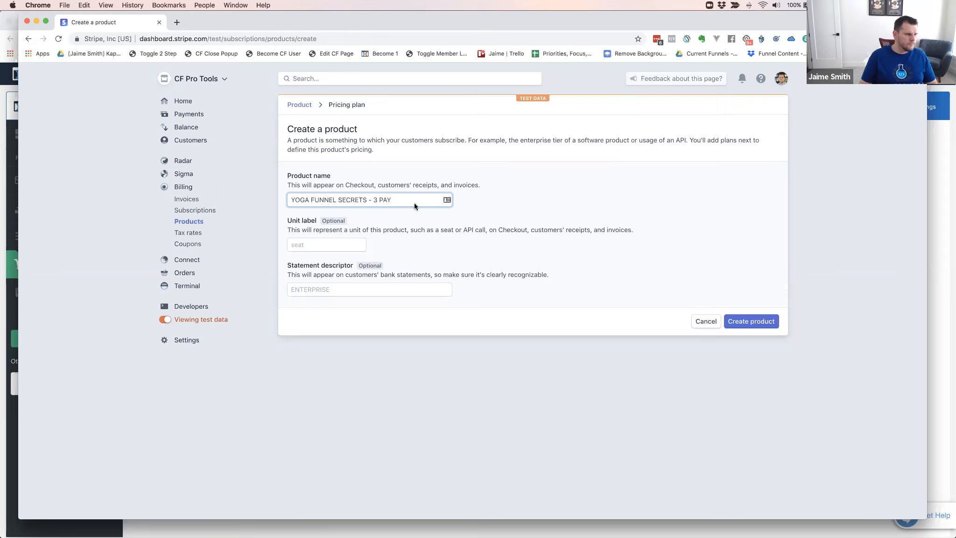
left_click(346, 288)
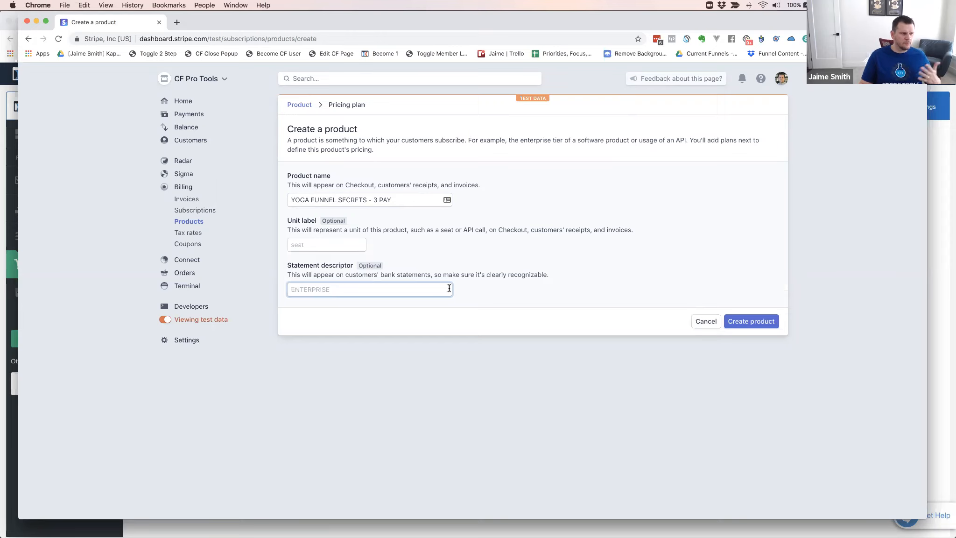
left_click(750, 323)
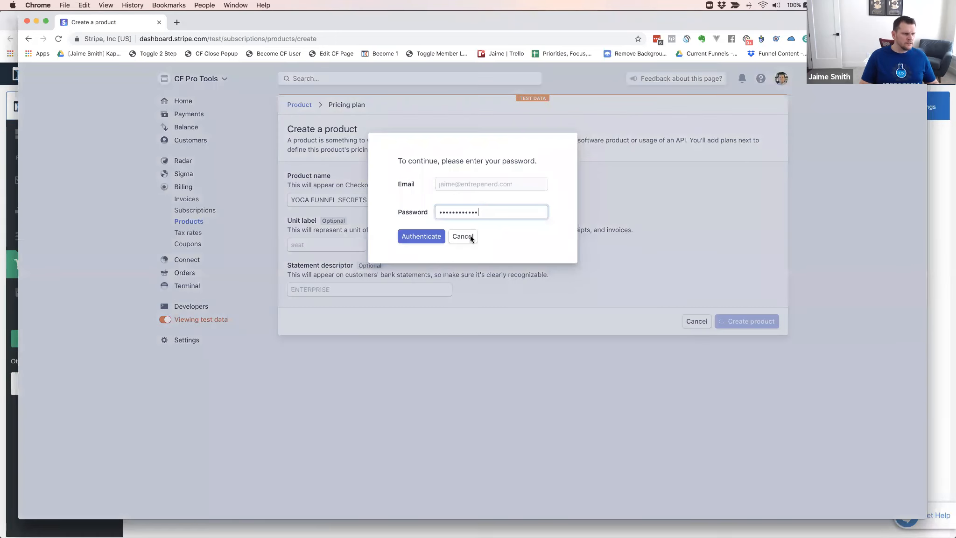
Copy the matching Stripe account password from LastPass, replace the prefilled password with it and authenticate
left_click(657, 40)
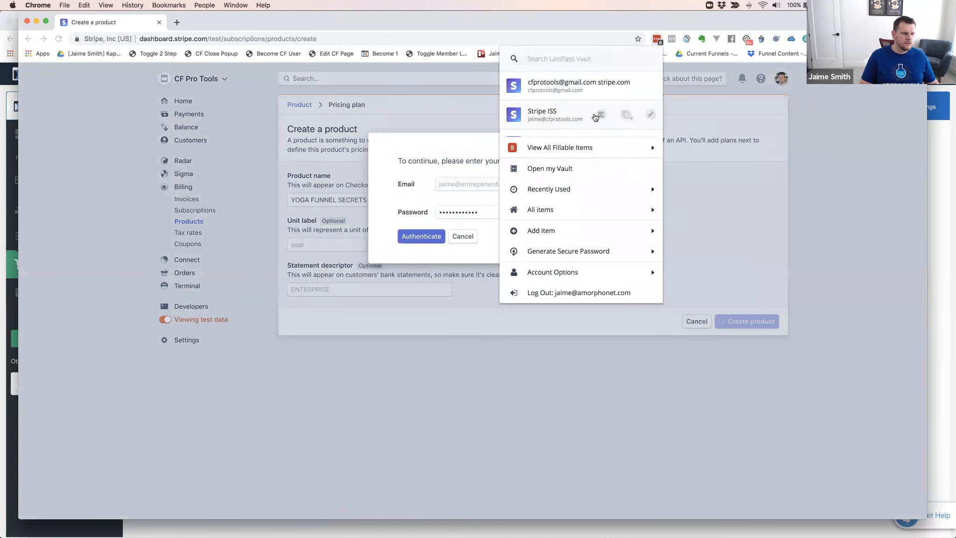
scroll(568, 115, "down", 1)
scroll(569, 115, "down", 1)
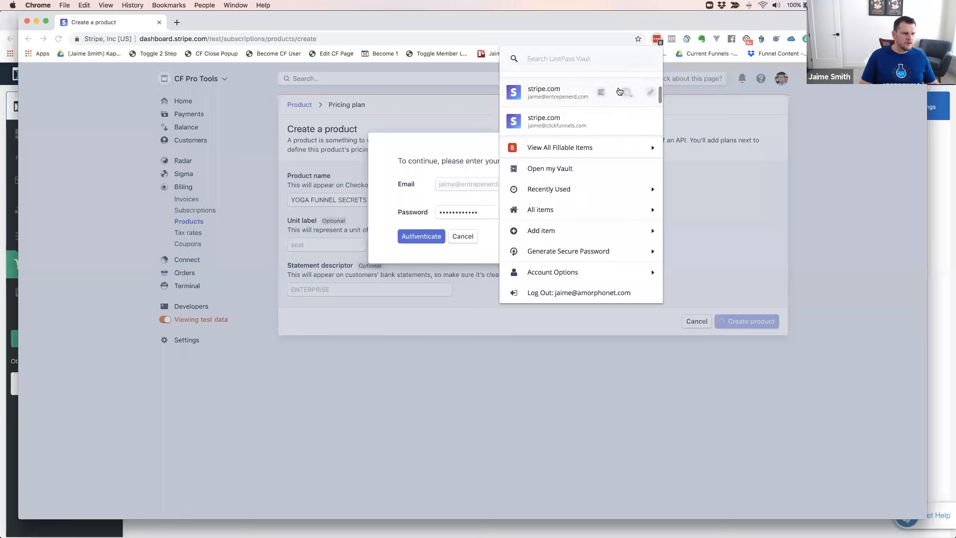
left_click(626, 91)
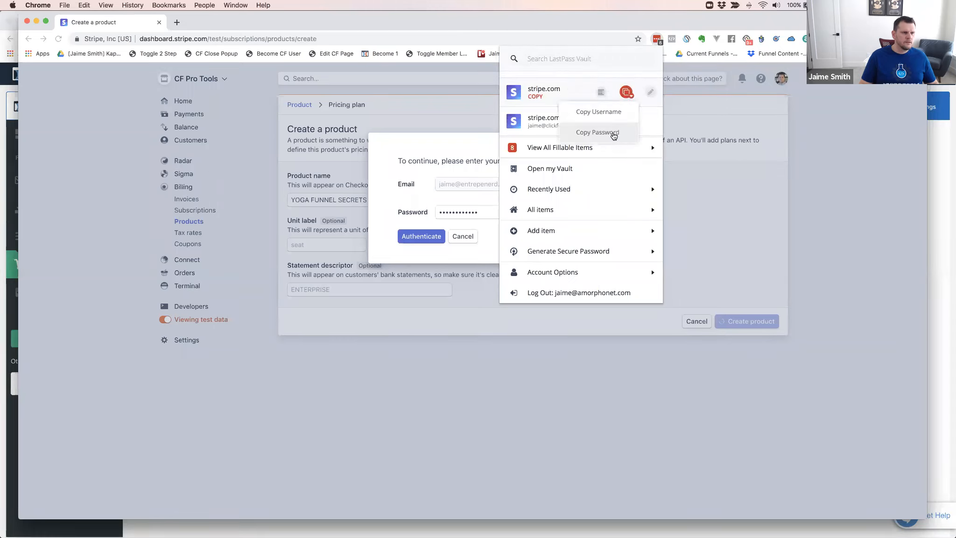
left_click(481, 213)
left_click_drag(480, 212, 433, 209)
key("super+v")
left_click(413, 240)
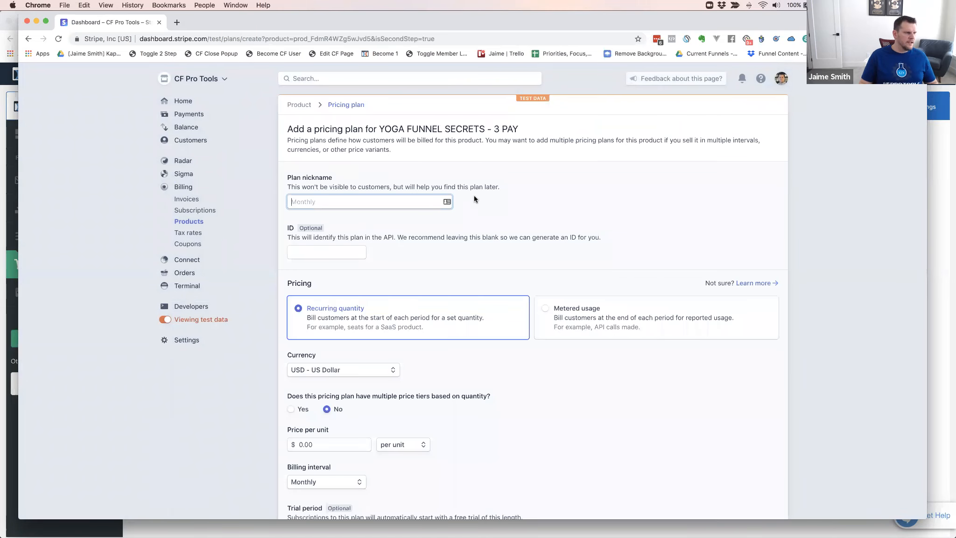
Set the pricing plan's nickname to "YOGA FUNNEL SECRETS 3 PAY"
left_click(338, 202)
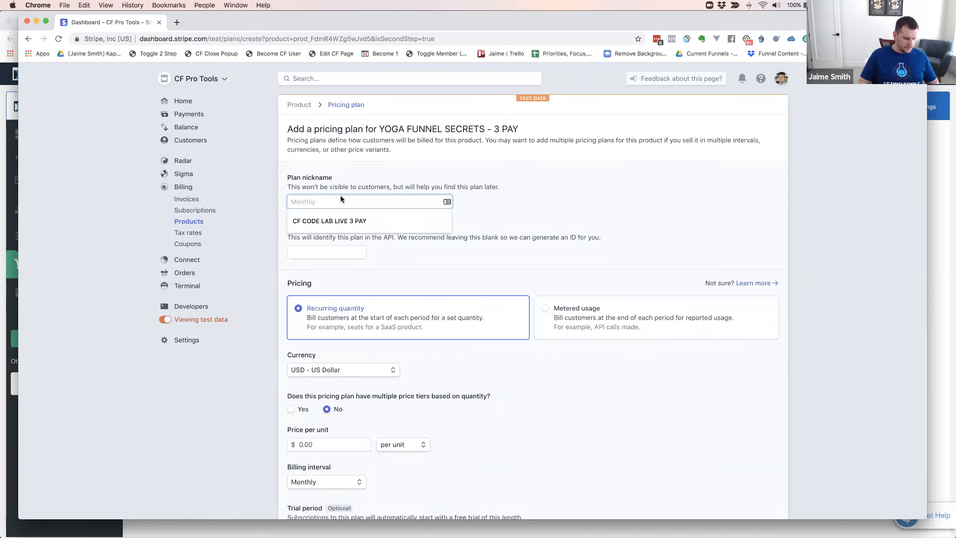
type("c")
key("BackSpace")
type("YOGA FUNNL")
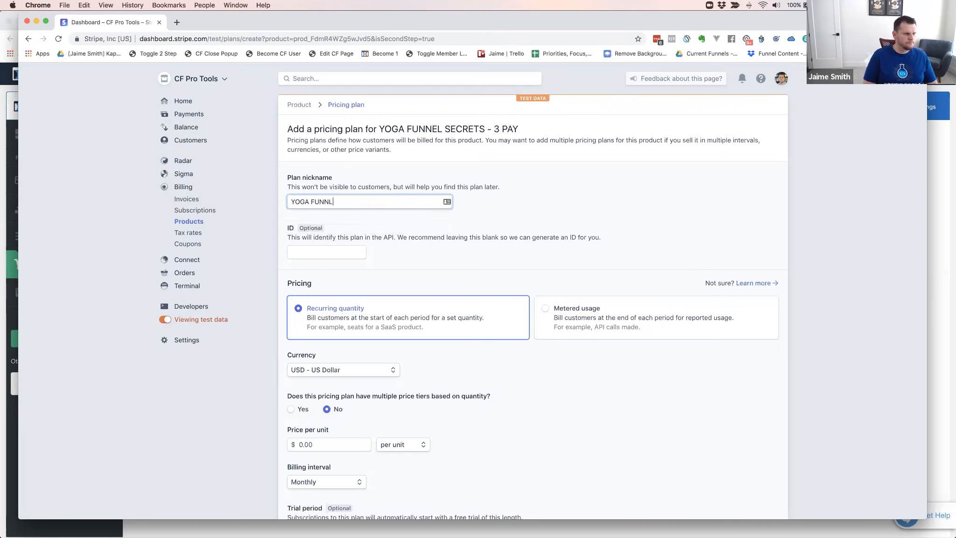
key("BackSpace")
key("BackSpace")
key("BackSpace")
type("NEL SECRETS 3 PAY")
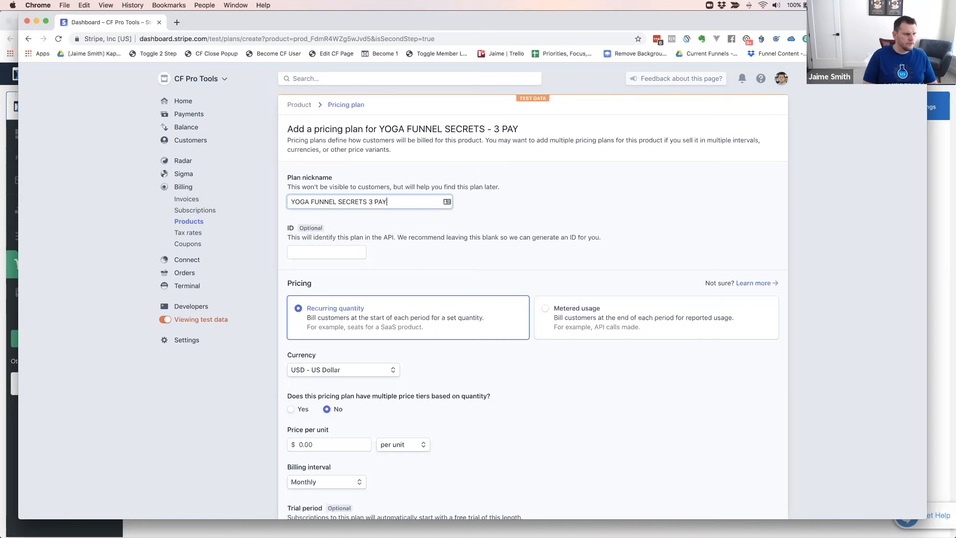
left_click(462, 211)
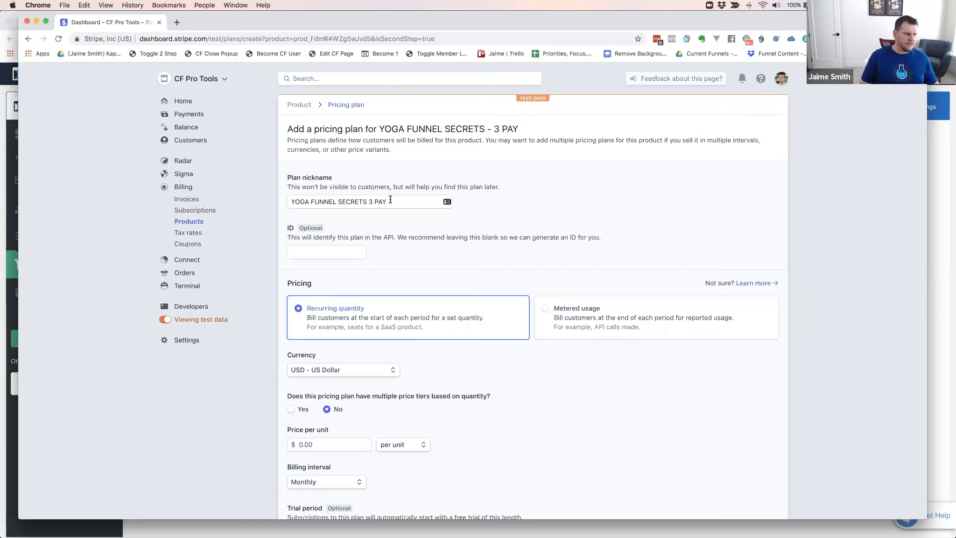
left_click(339, 252)
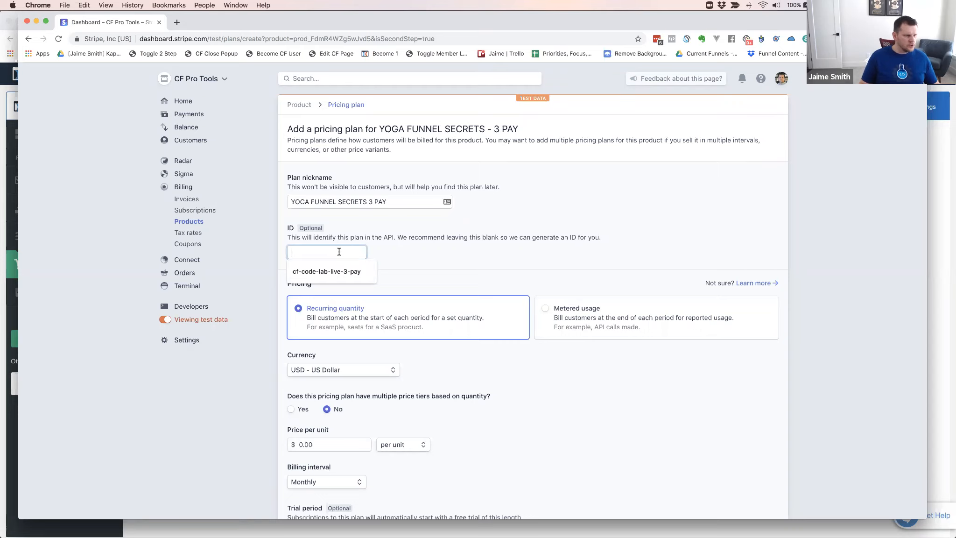
left_click(385, 248)
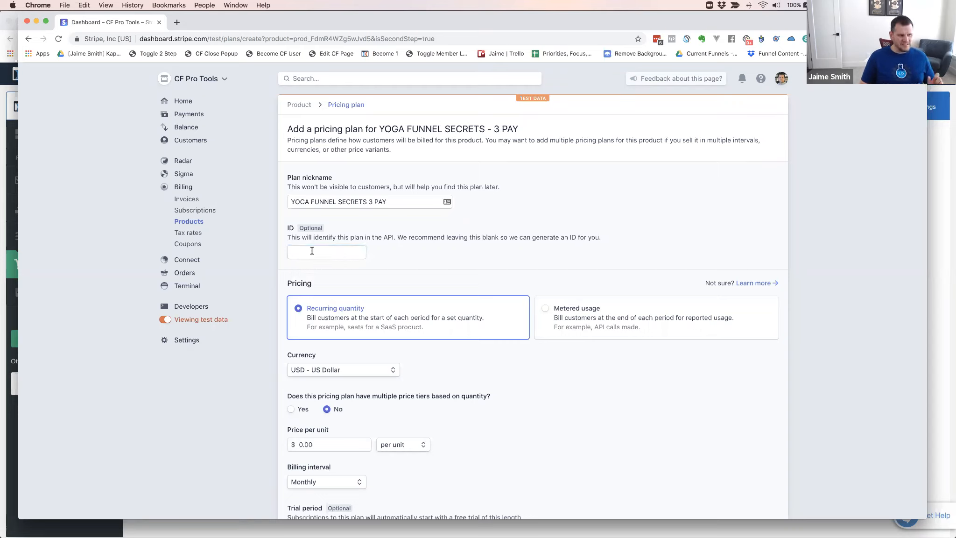
left_click(320, 251)
left_click(390, 254)
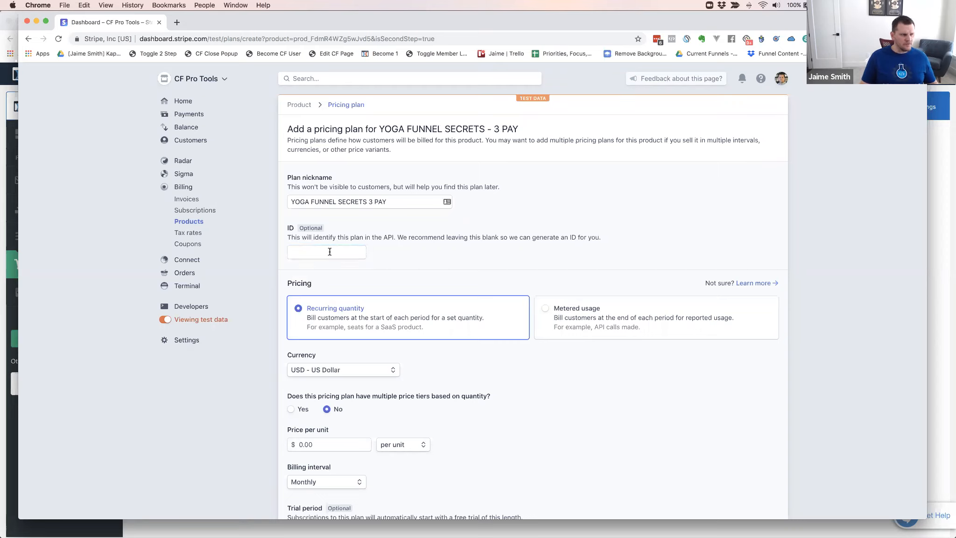
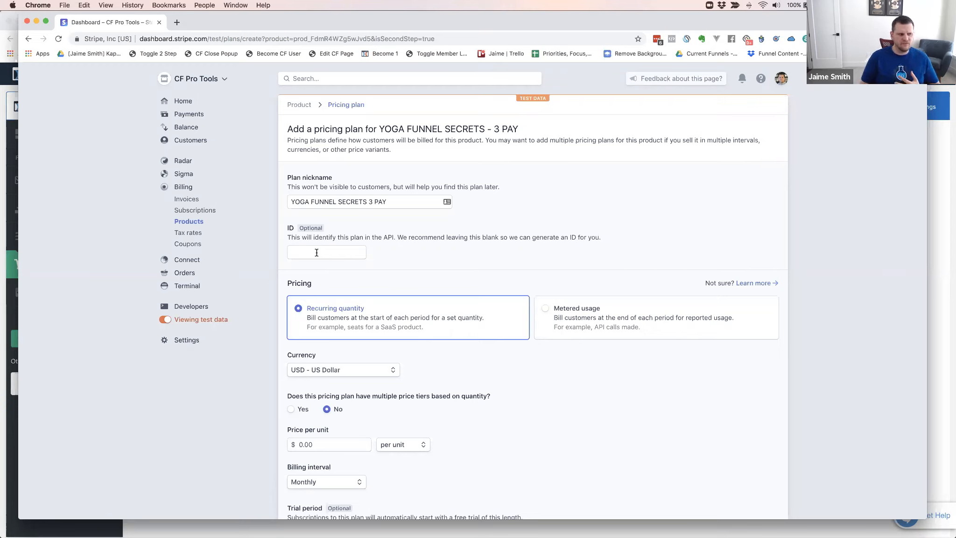
Set the test pricing plan's ID to "yoga-funnel-secrets-3-pay"
left_click(317, 253)
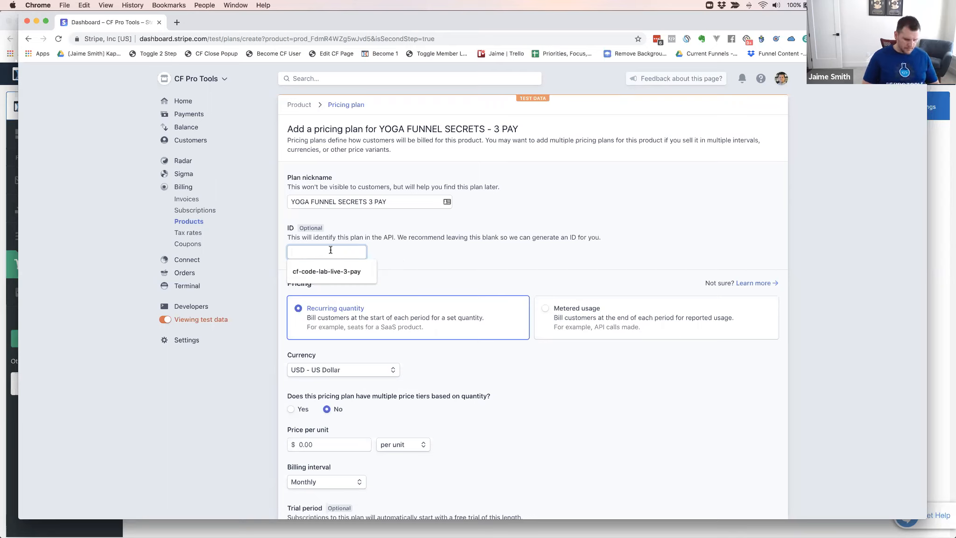
type("yoga-funn")
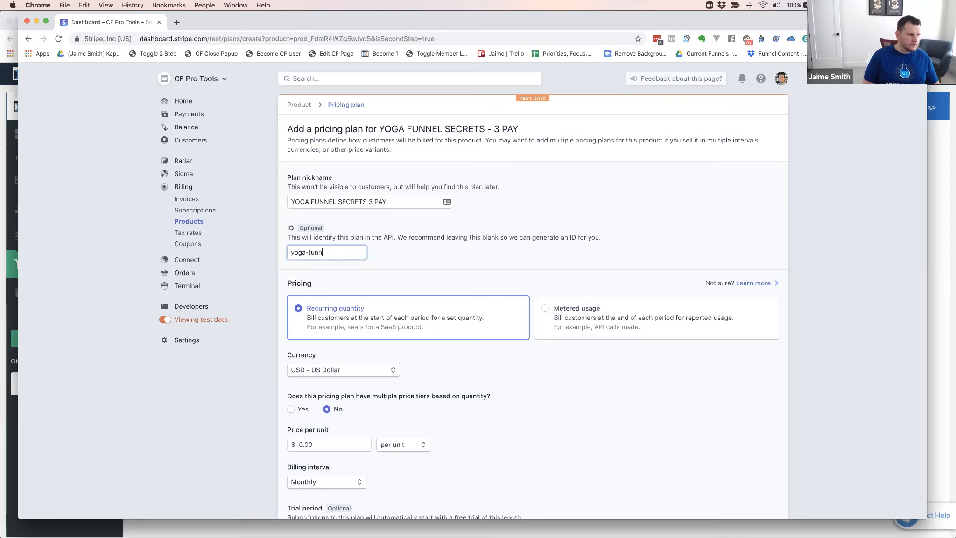
type("el-secrets-3-pay")
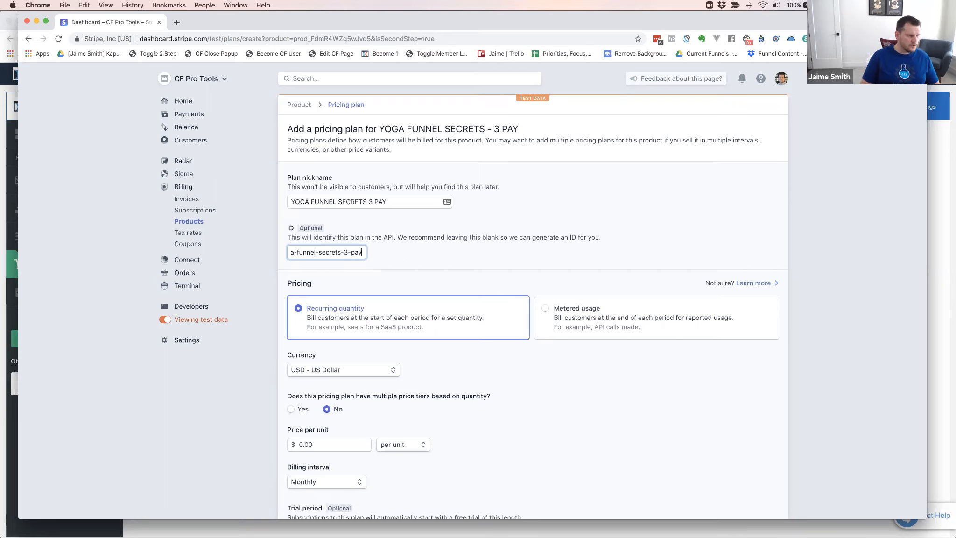
left_click(396, 252)
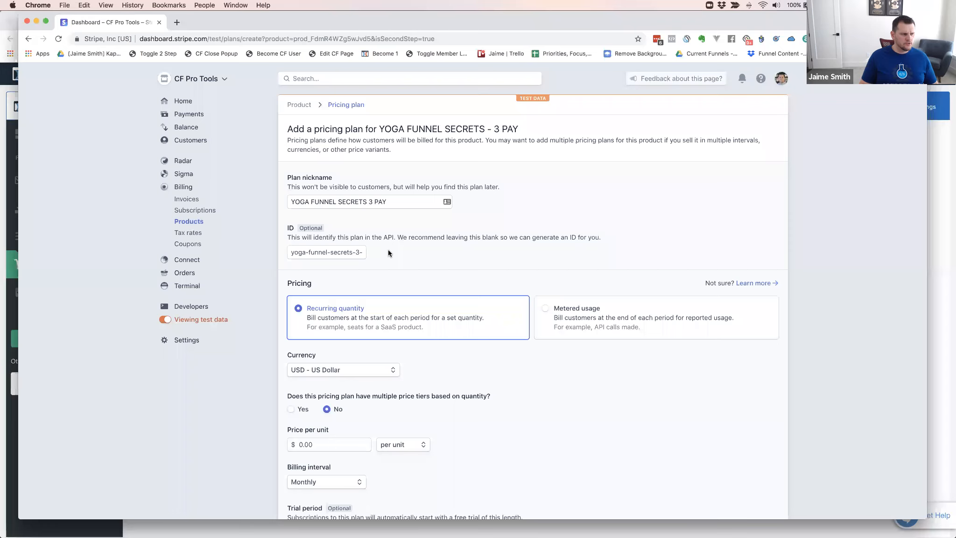
Set the test plan's price per unit to $367.00, keep monthly billing without a trial, and add the pricing plan
scroll(420, 251, "down", 4)
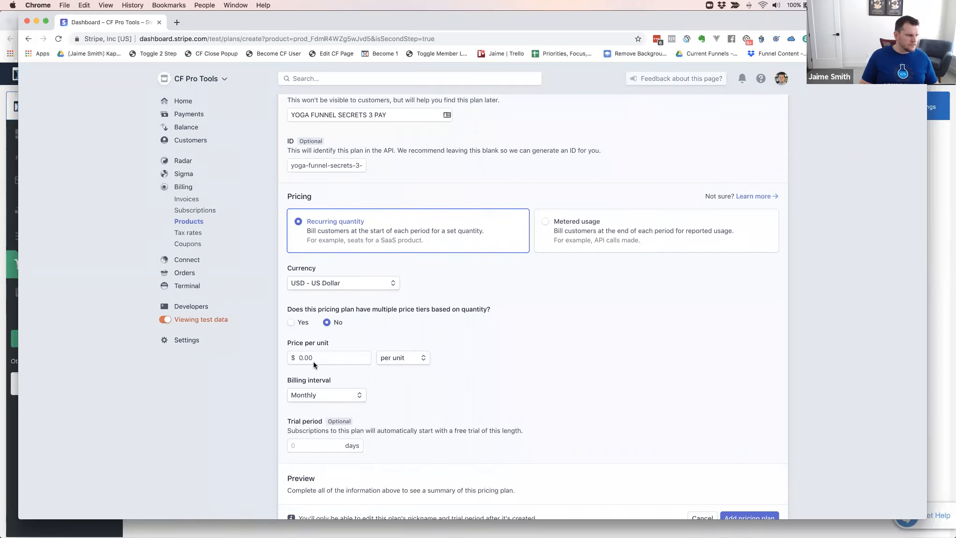
left_click(290, 356)
type("3,")
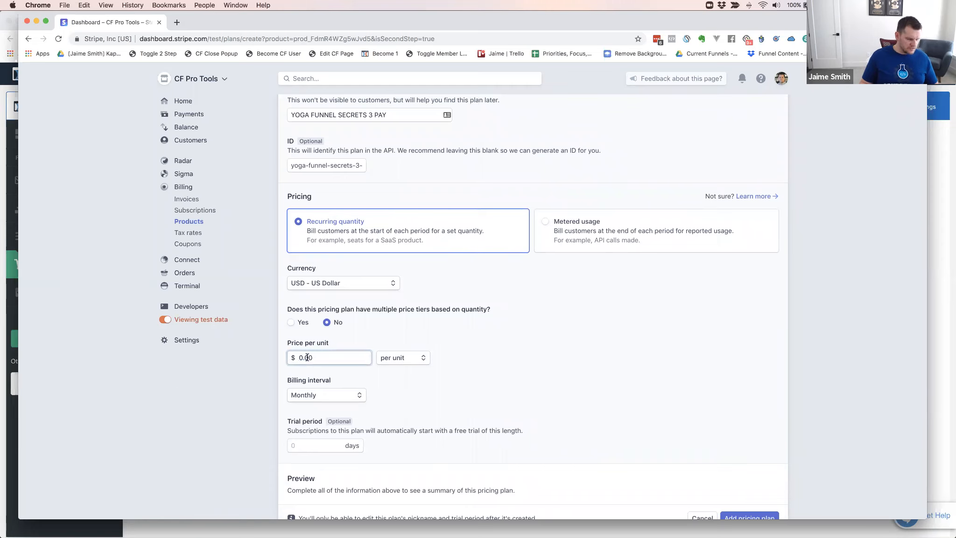
type("67")
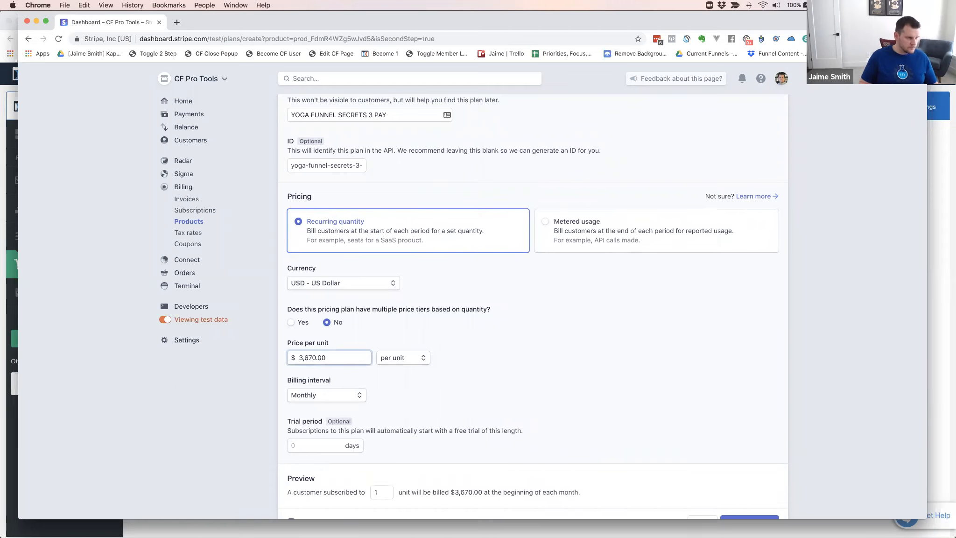
key("BackSpace")
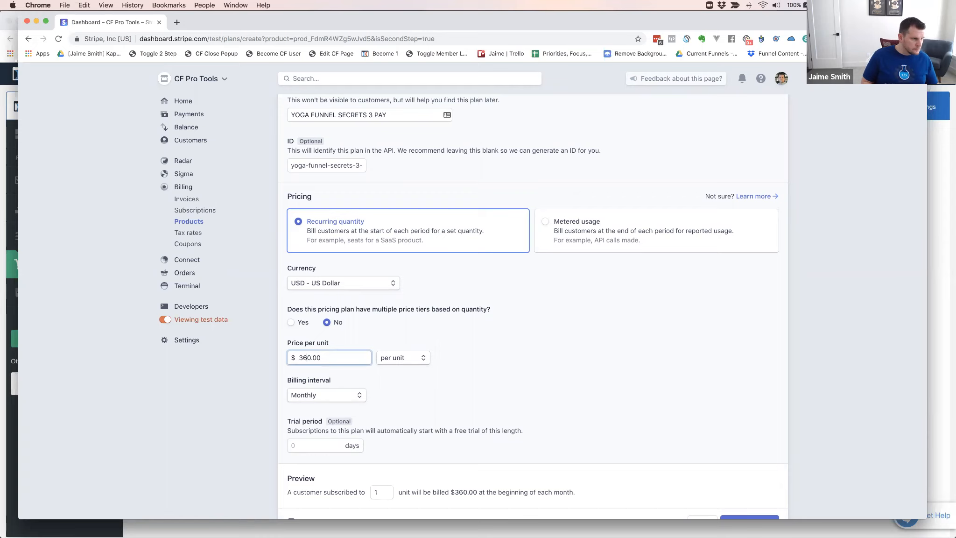
key("BackSpace")
key("BackSpace")
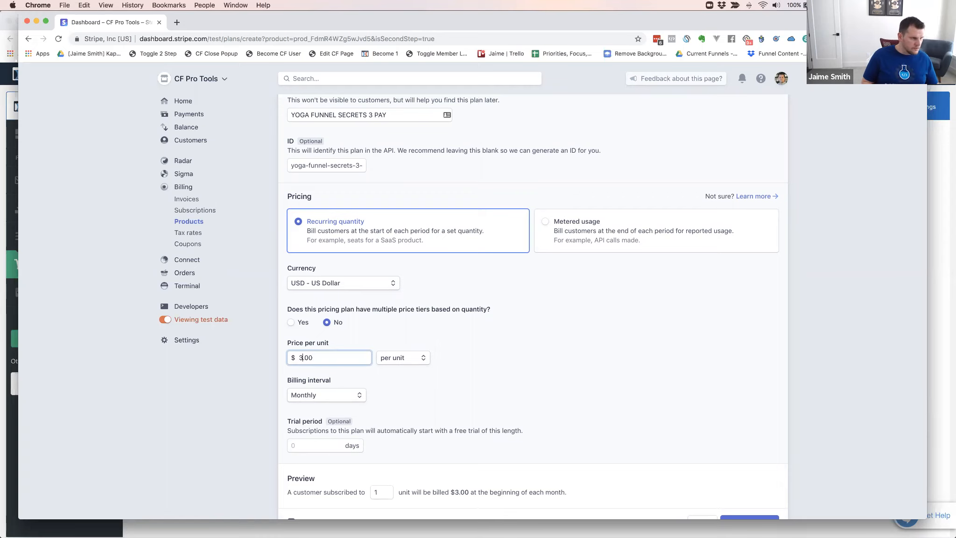
type("67")
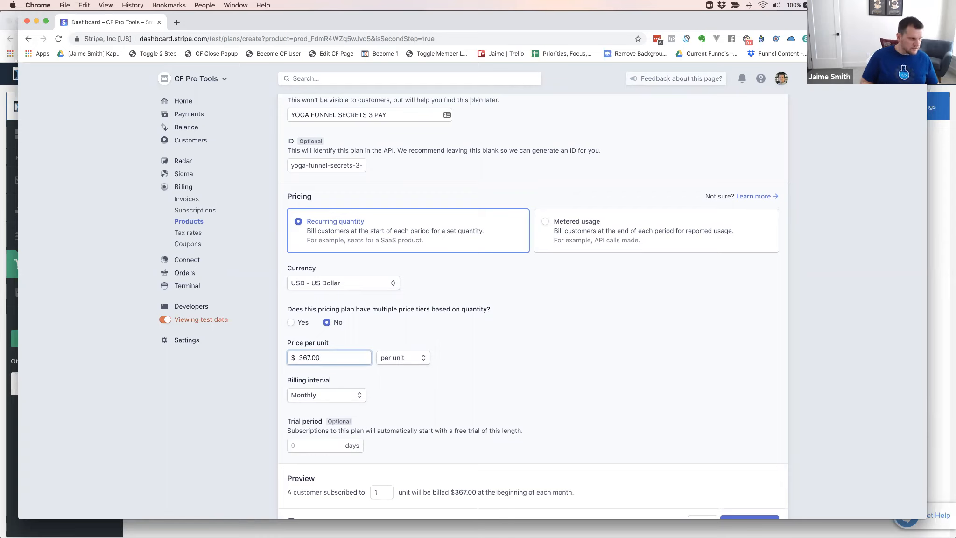
left_click(431, 392)
scroll(421, 402, "down", 2)
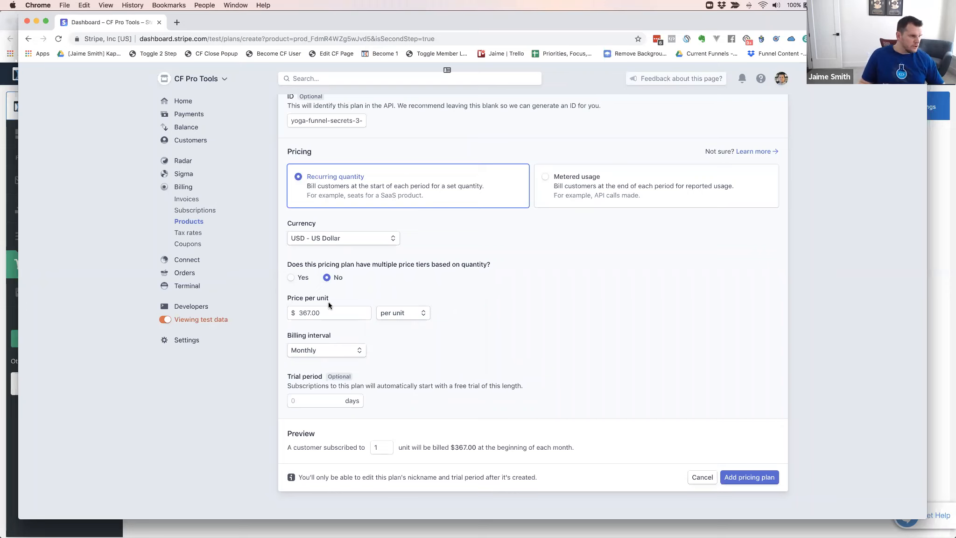
left_click(749, 477)
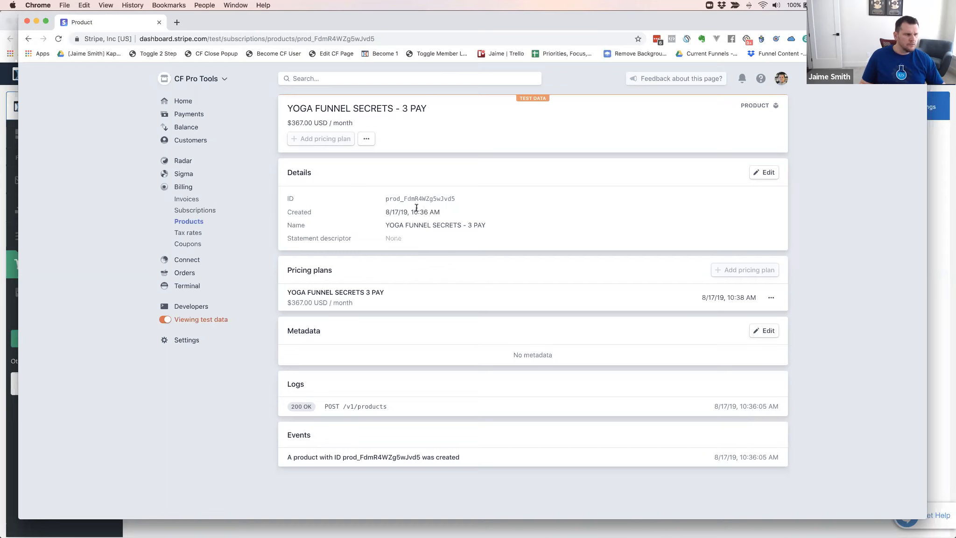
Switch Stripe from test to live data and create a product named "YOGA FUNNEL SECRETS - 3 PAY"
left_click(166, 321)
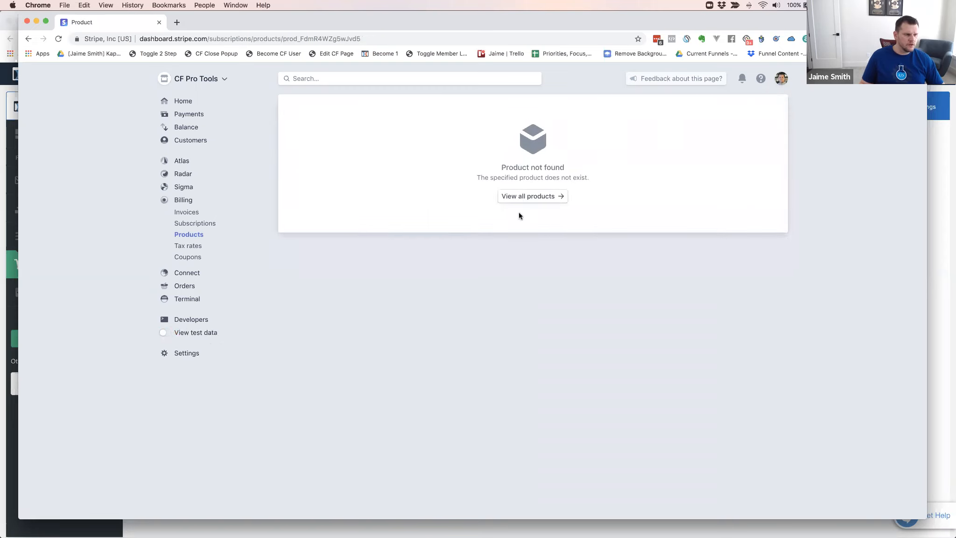
left_click(535, 198)
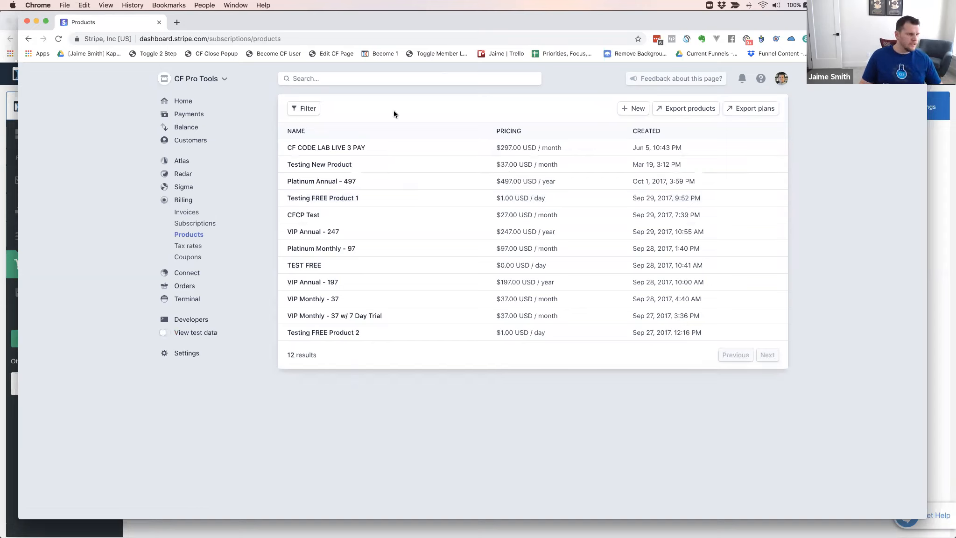
left_click(631, 110)
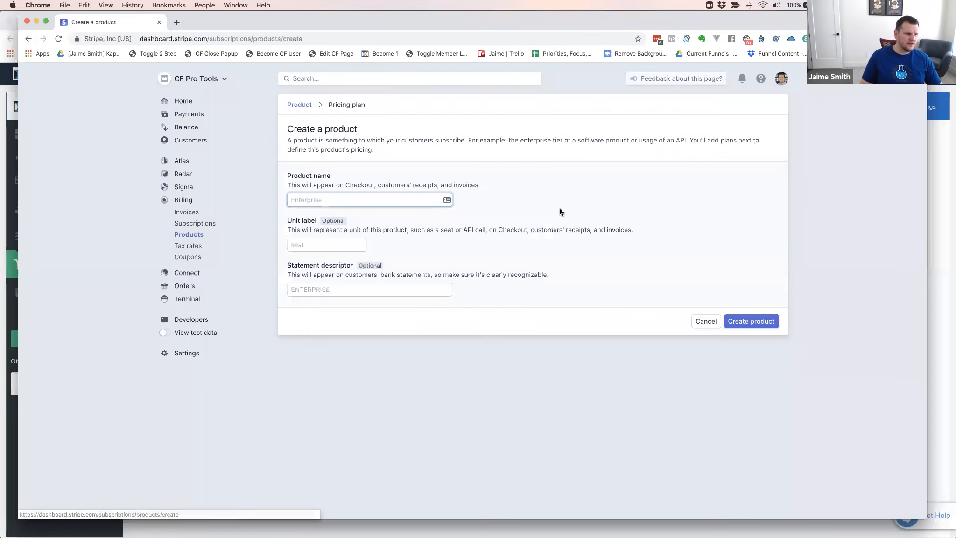
type("YOGA FUNNEL S")
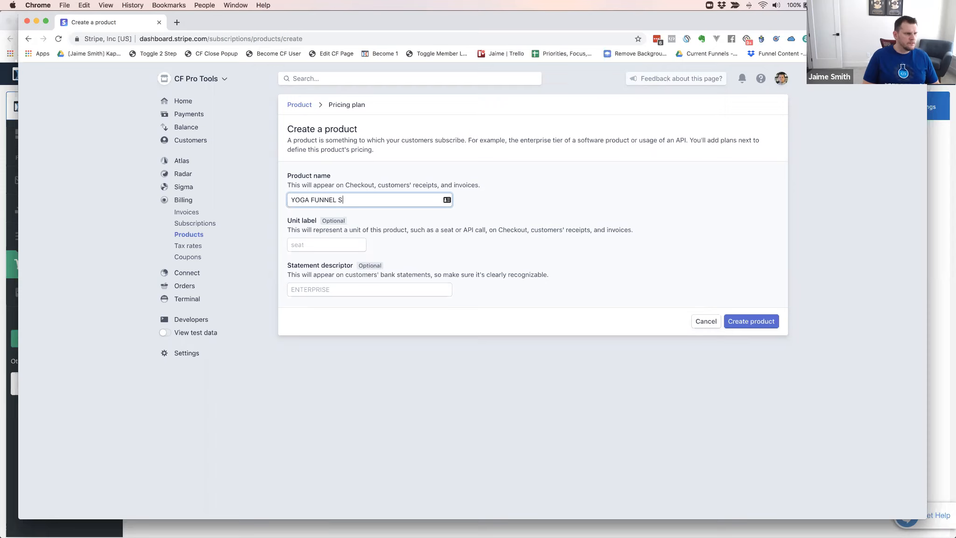
type("ECRETS - 3 PAY")
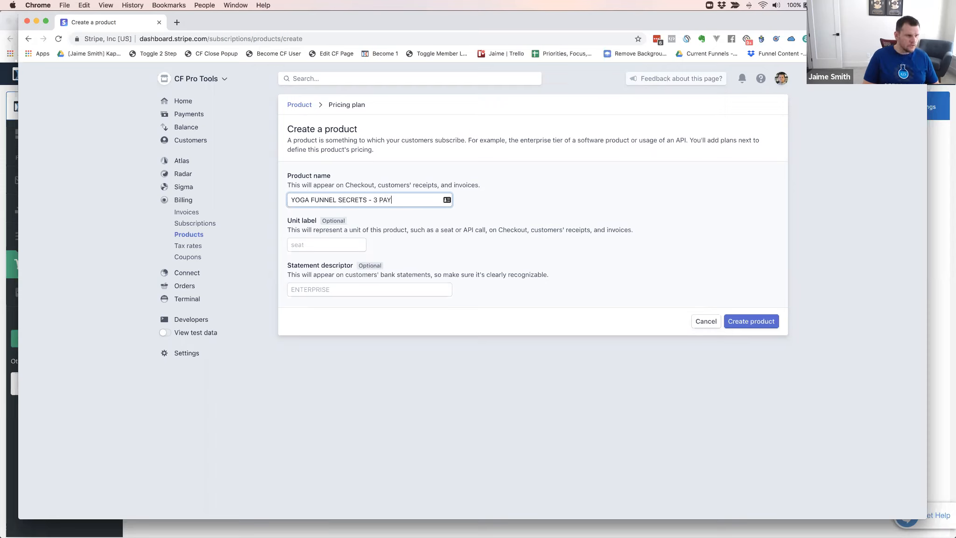
left_click(732, 321)
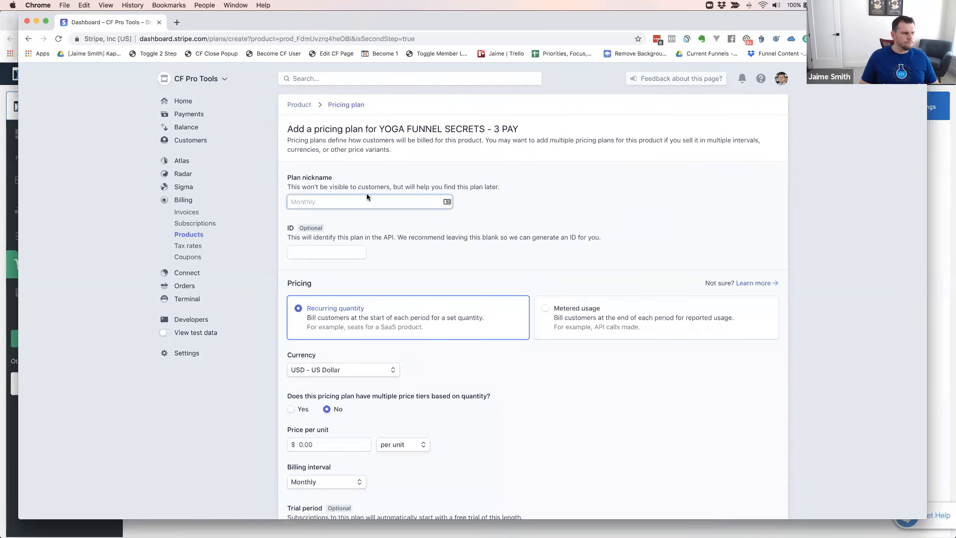
Set the live pricing plan's nickname to "YOGA FUNNEL SECRETS 3 PAY"
left_click(358, 201)
type("YOGA")
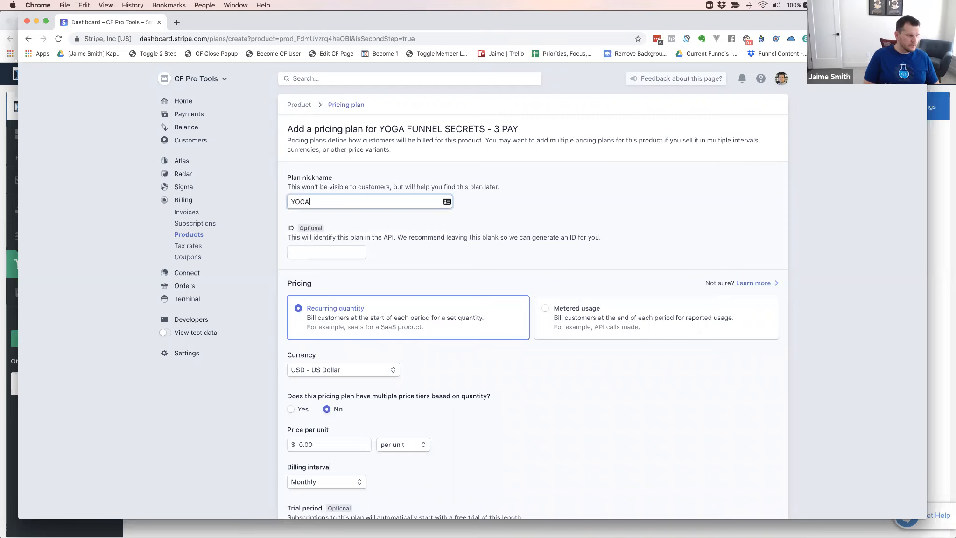
type(" FUNNEL SECRET")
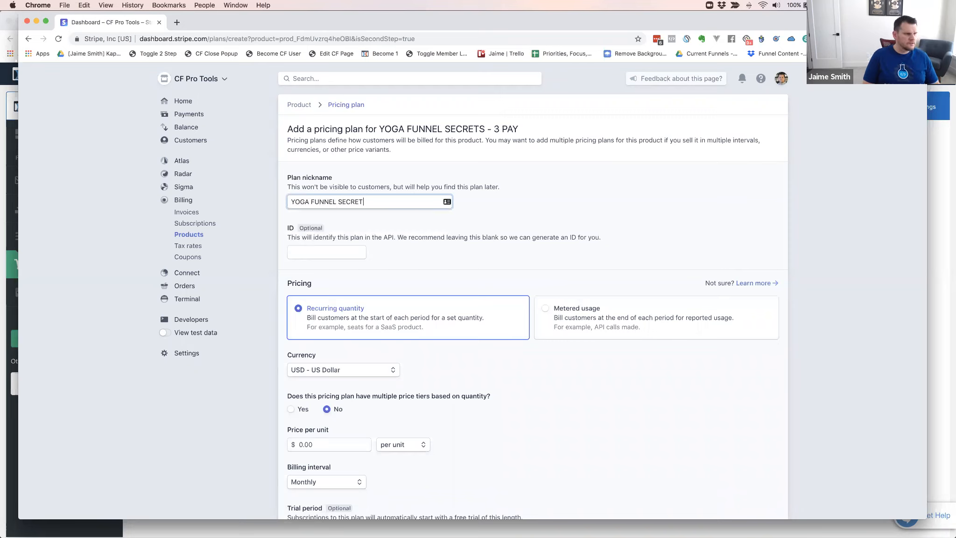
type("S 3 PAY")
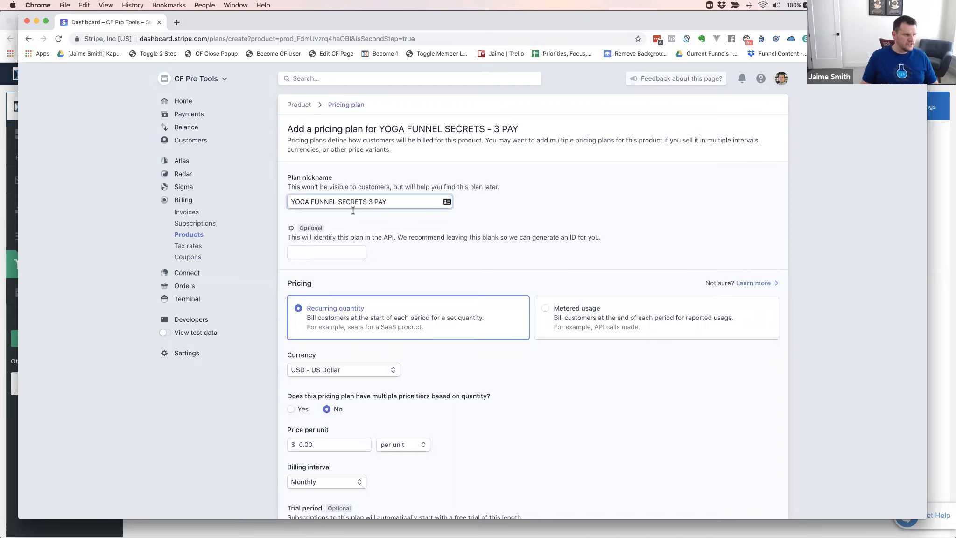
Give the live pricing plan the ID "yoga-funnel-secrets-3-pay", matching the test plan
left_click(328, 253)
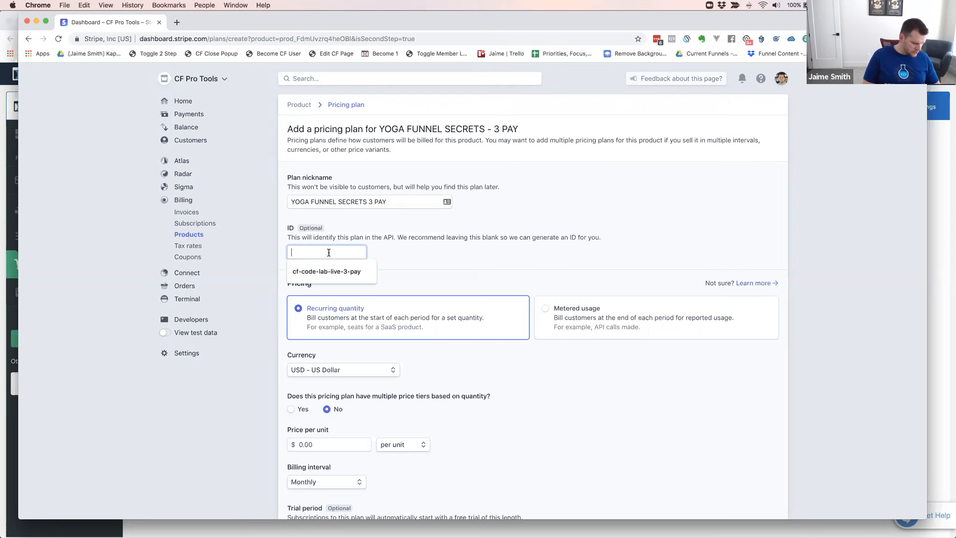
type("yoga")
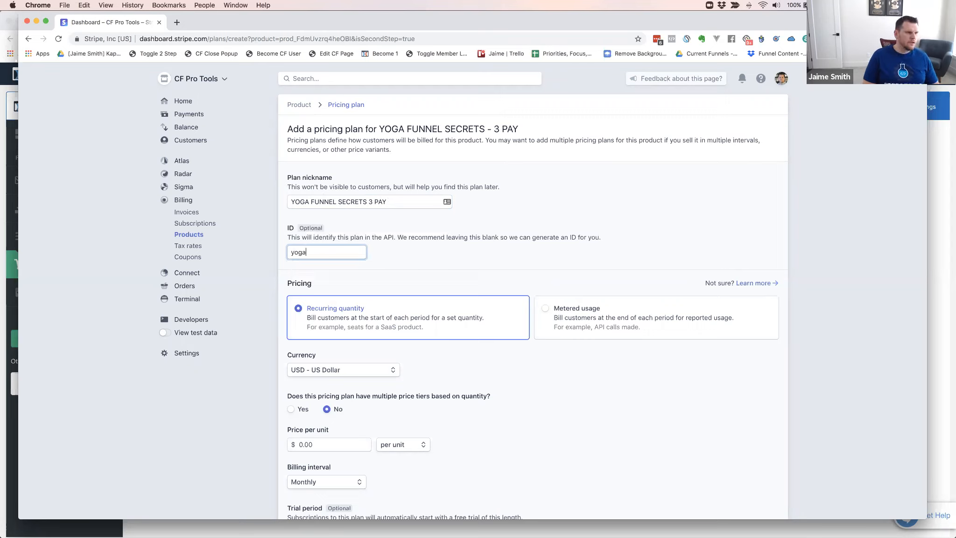
type("-funnel-s")
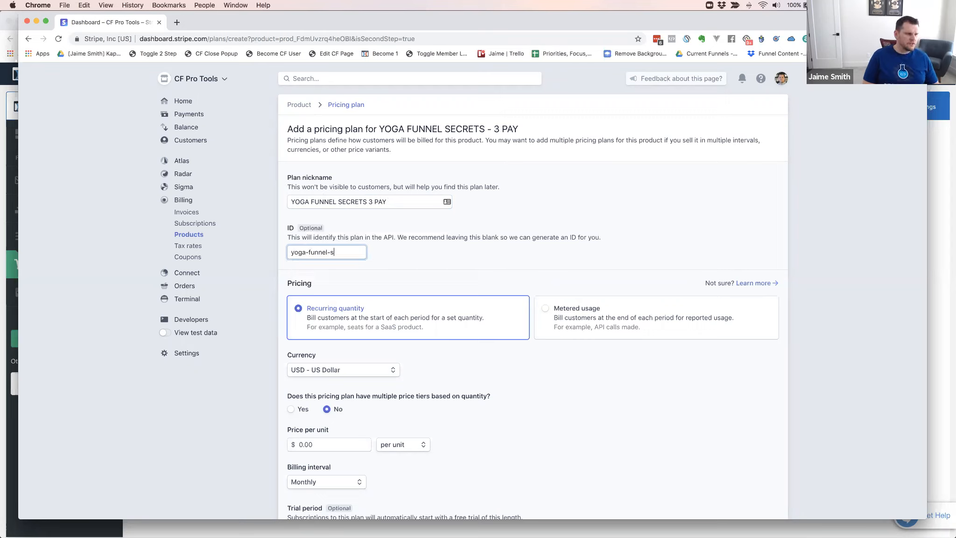
type("ecrets-3-pay")
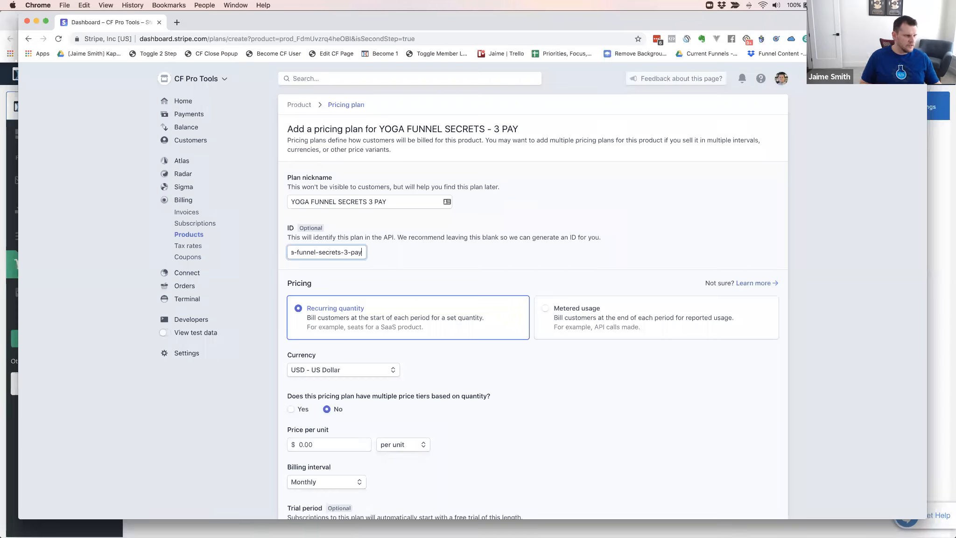
key("super+Left")
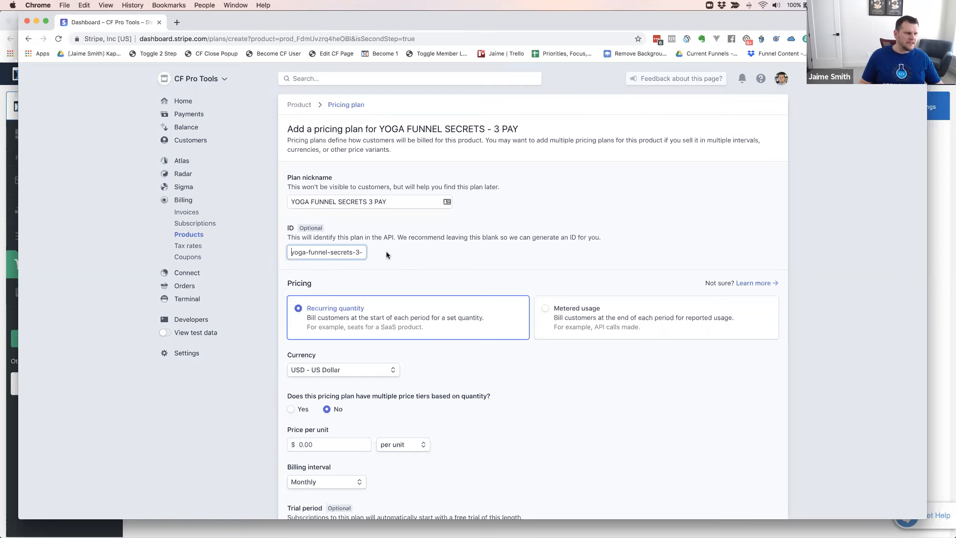
left_click(420, 250)
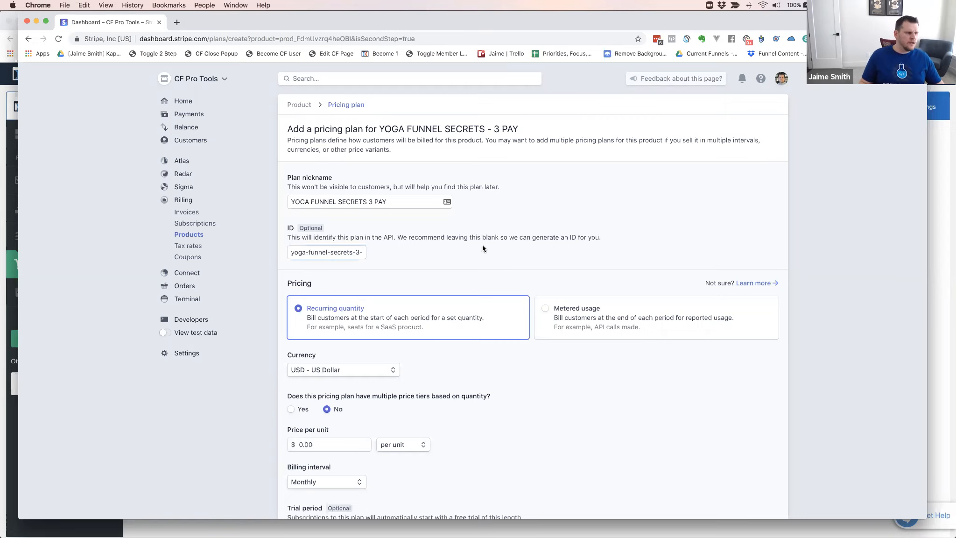
Set the live plan's price per unit to $367.00, keep monthly billing, and add the pricing plan to the product
scroll(483, 248, "down", 3)
left_click(332, 371)
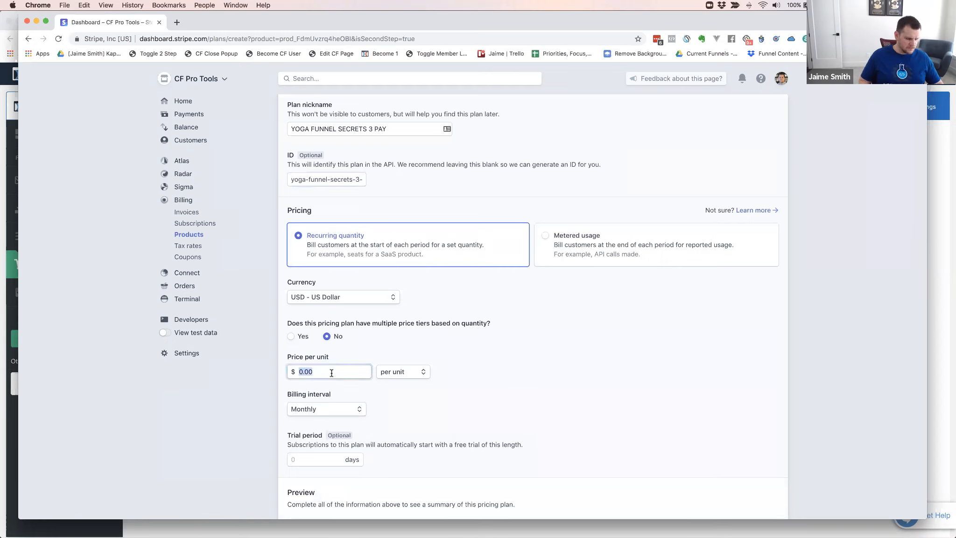
type("367")
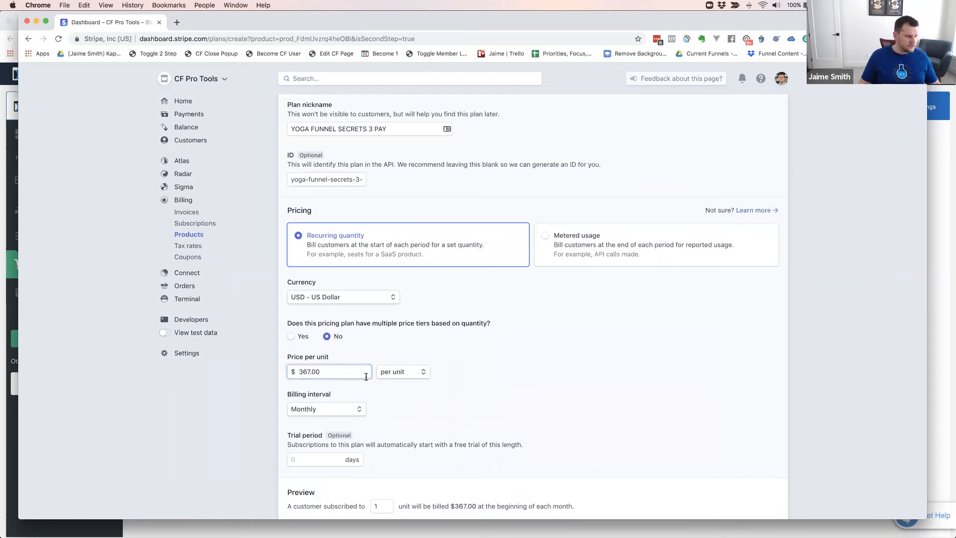
left_click(431, 390)
scroll(507, 394, "down", 2)
left_click(760, 482)
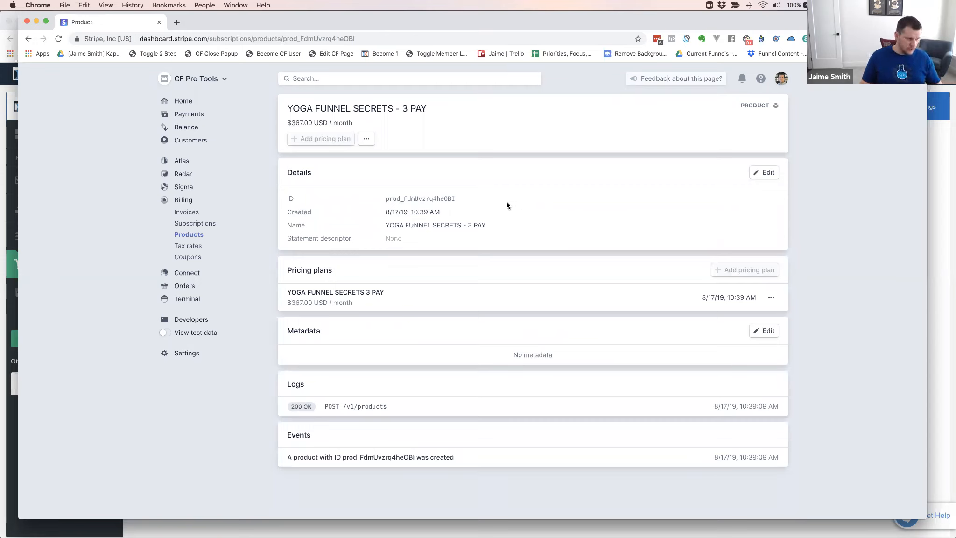
Open the details of the live "YOGA FUNNEL SECRETS 3 PAY" pricing plan and highlight its ID
left_click(368, 298)
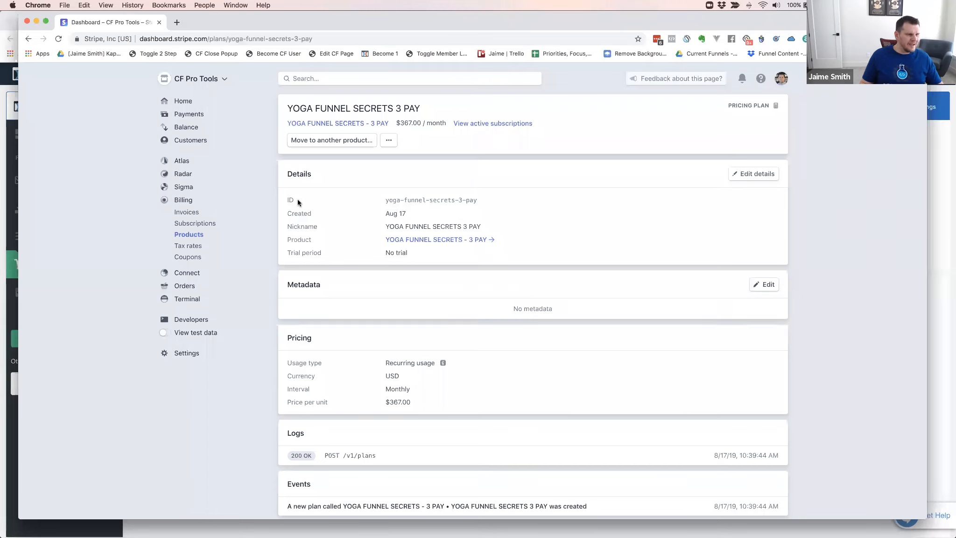
left_click_drag(387, 199, 479, 199)
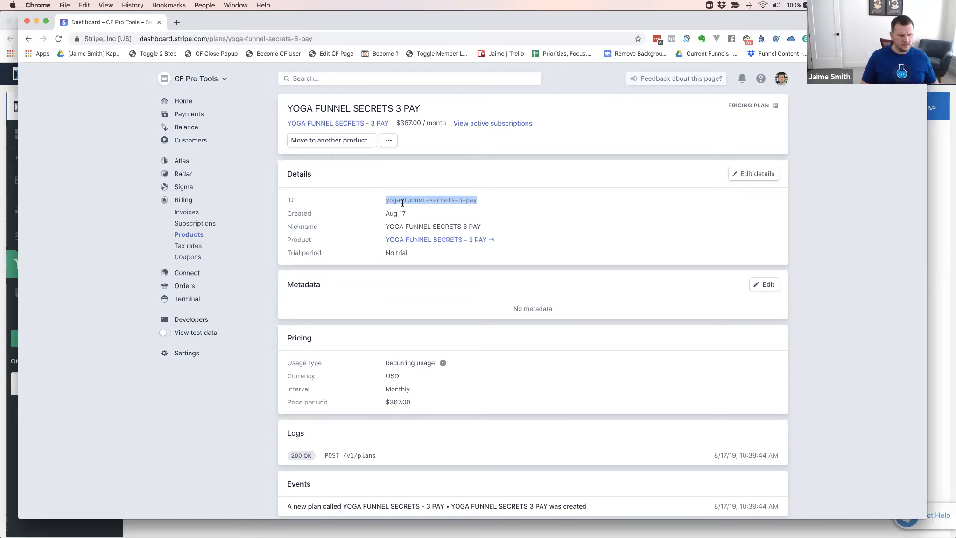
left_click(363, 208)
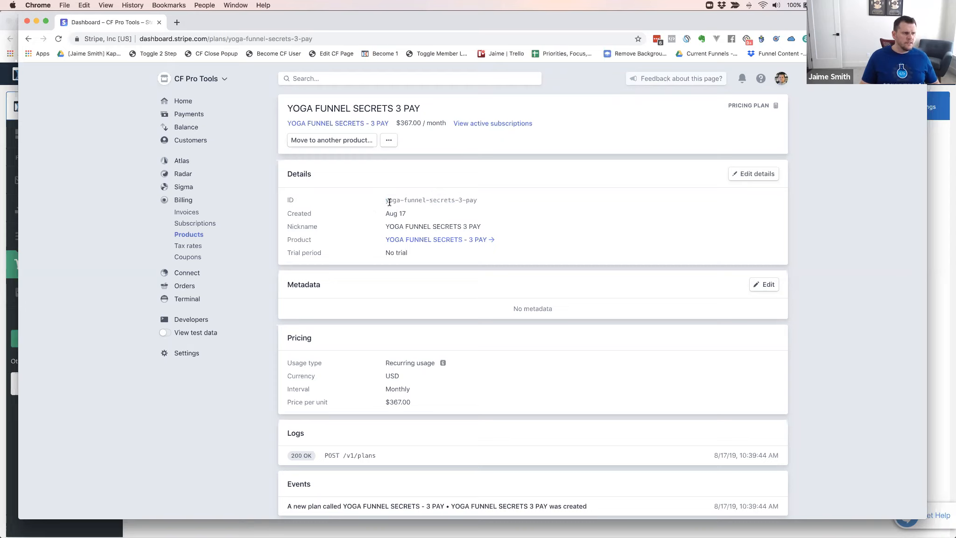
left_click_drag(387, 200, 477, 200)
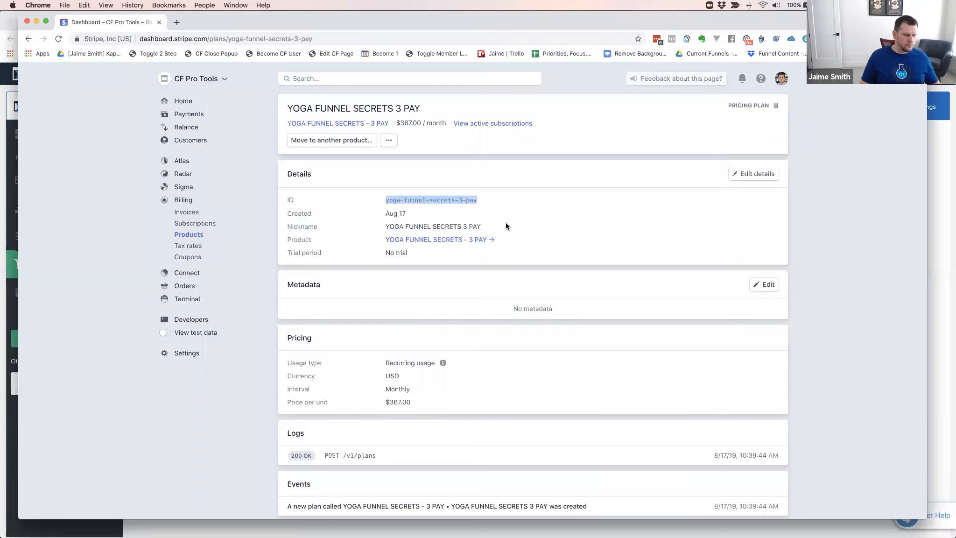
left_click(121, 208)
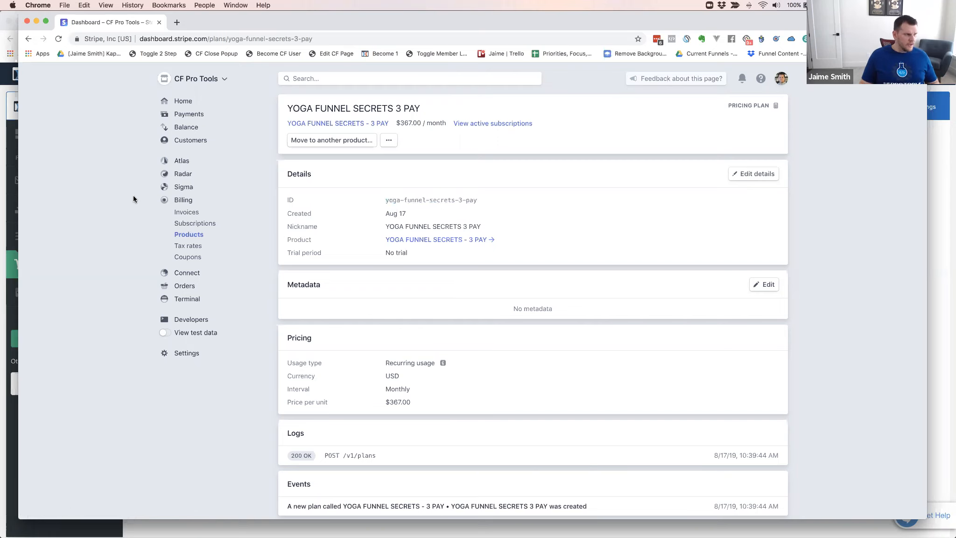
Switch back to ClickFunnels, choose the CF Pro Tools Stripe integration, and save the new product's billing type as Payment Plan
key("super+grave")
key("super+grave")
key("super+grave")
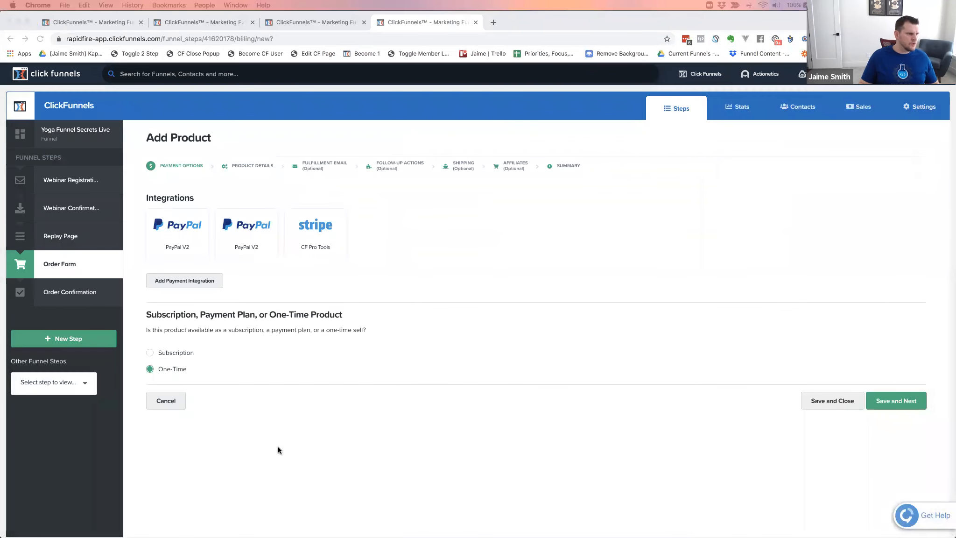
left_click(313, 238)
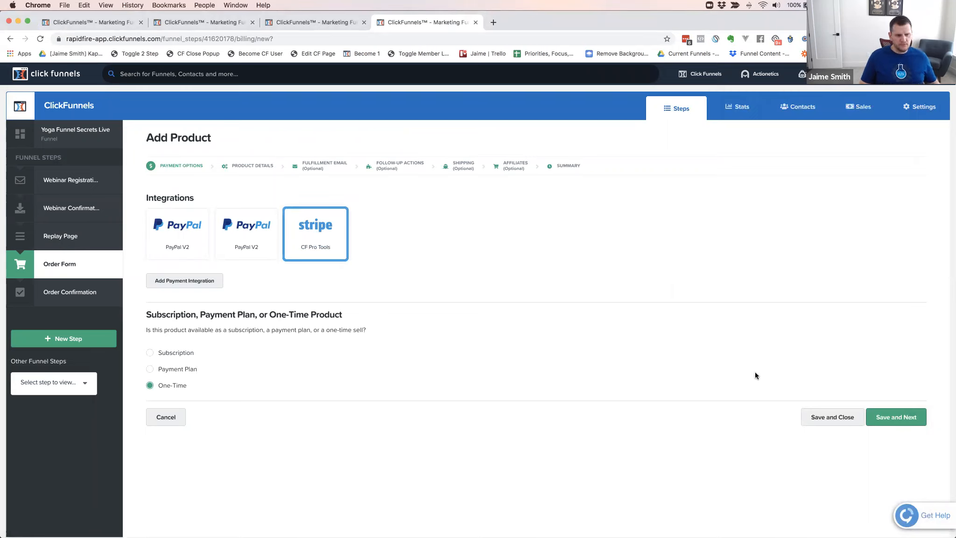
left_click(893, 420)
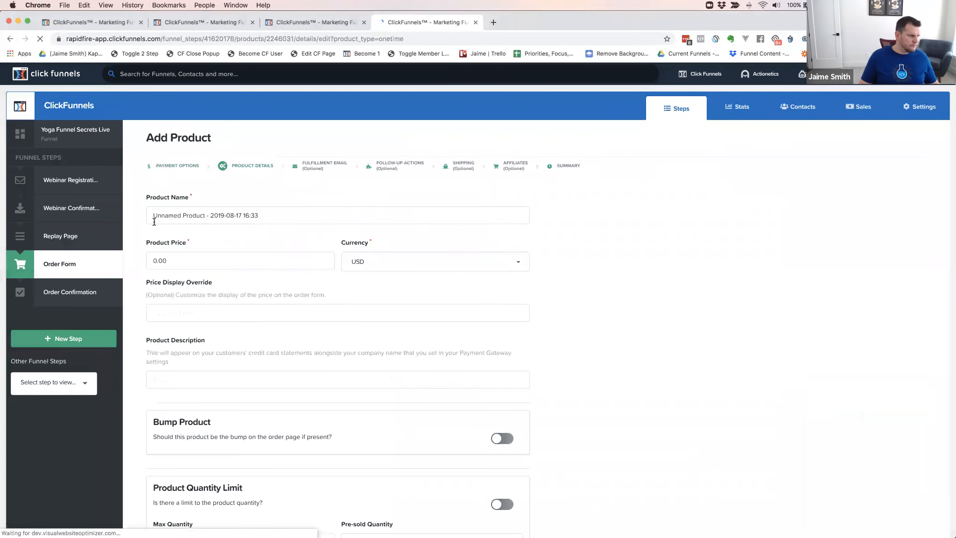
left_click(172, 167)
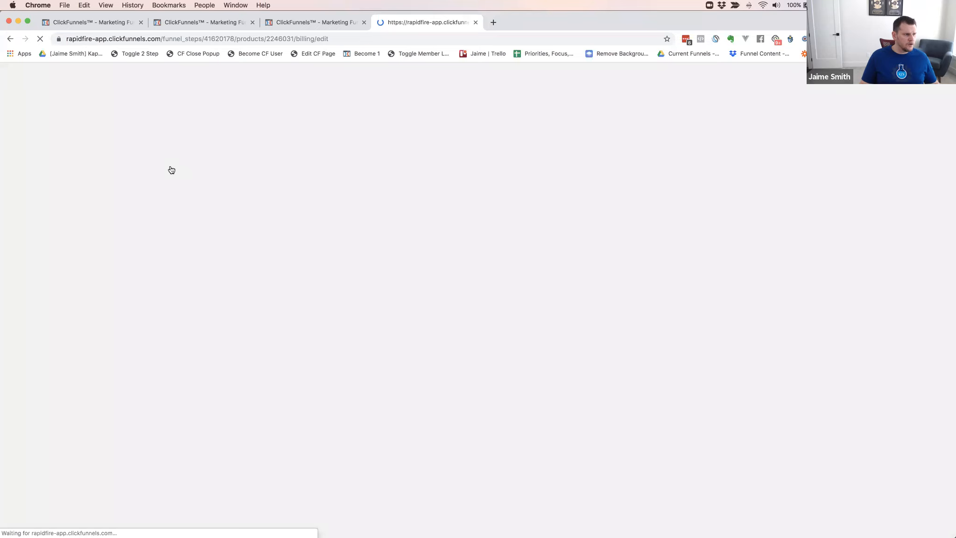
left_click(150, 369)
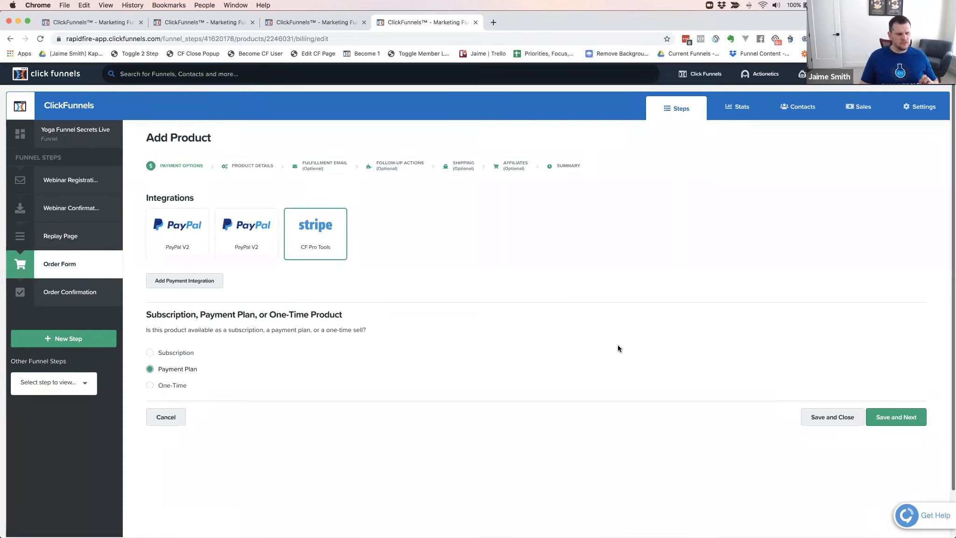
left_click(902, 421)
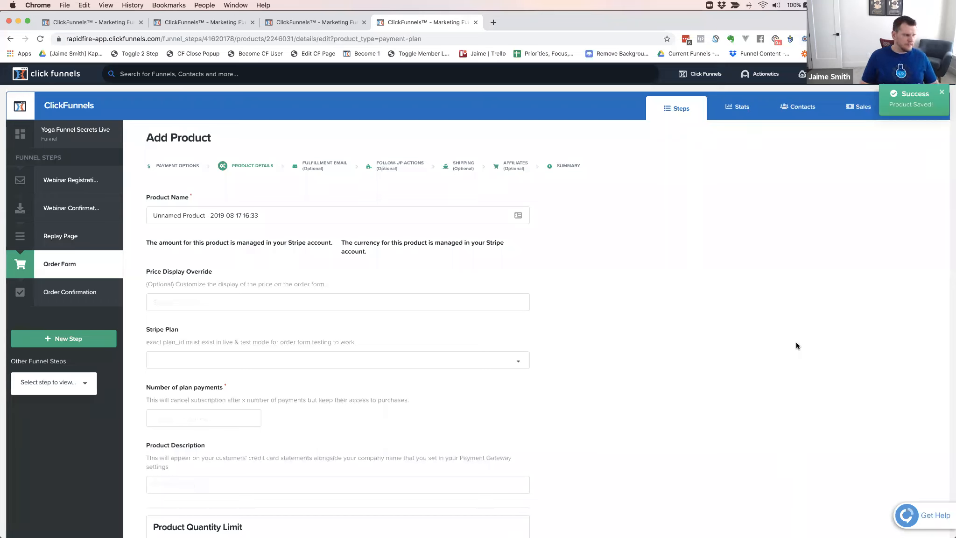
Replace the placeholder product name with "Yoga Funnel Secrets - 3 Pay"
left_click(250, 212)
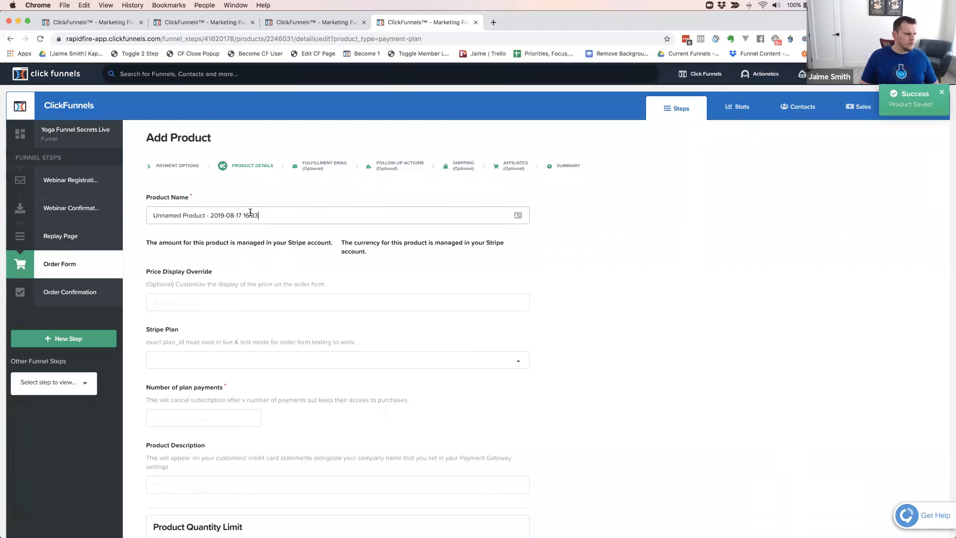
left_click_drag(259, 215, 158, 214)
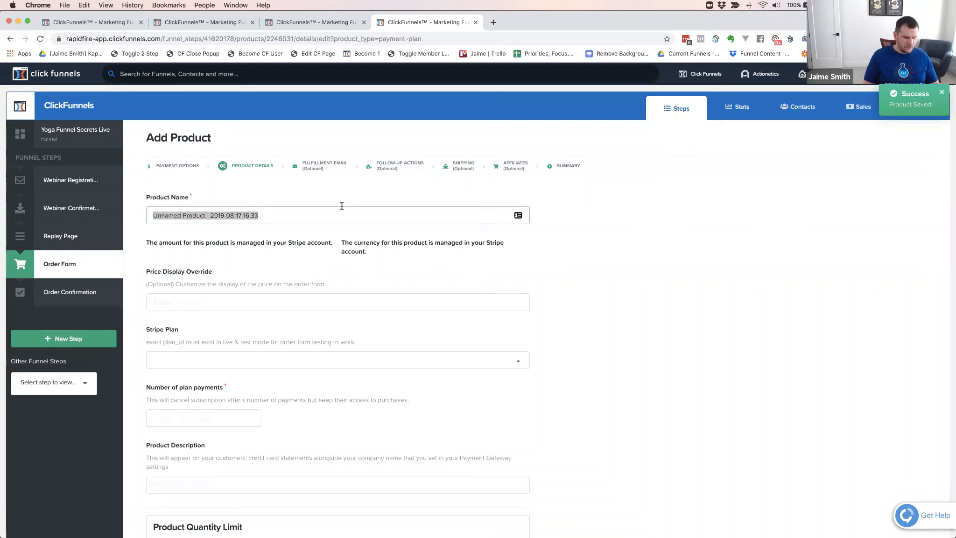
type("YO")
key("BackSpace")
type("oga Funnel Secre")
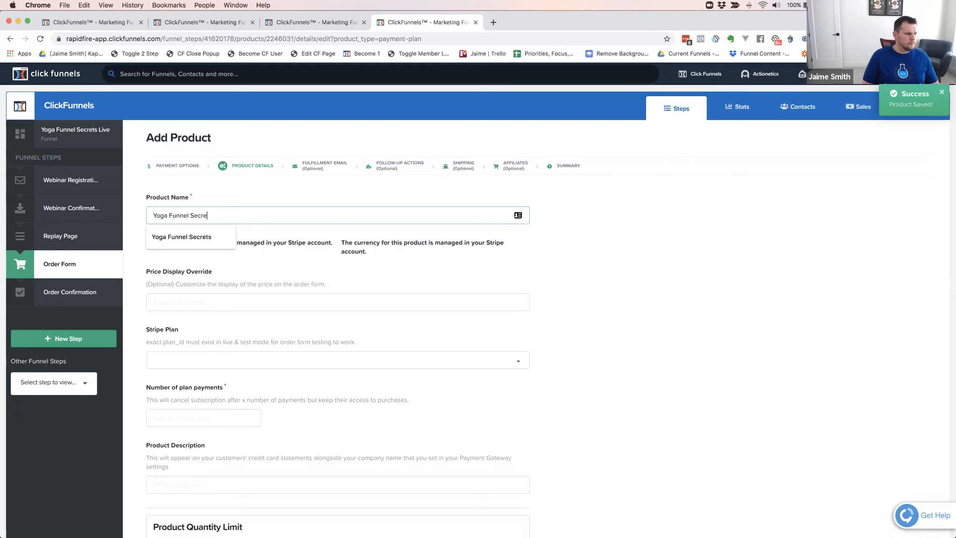
type("ts - 3 Pay")
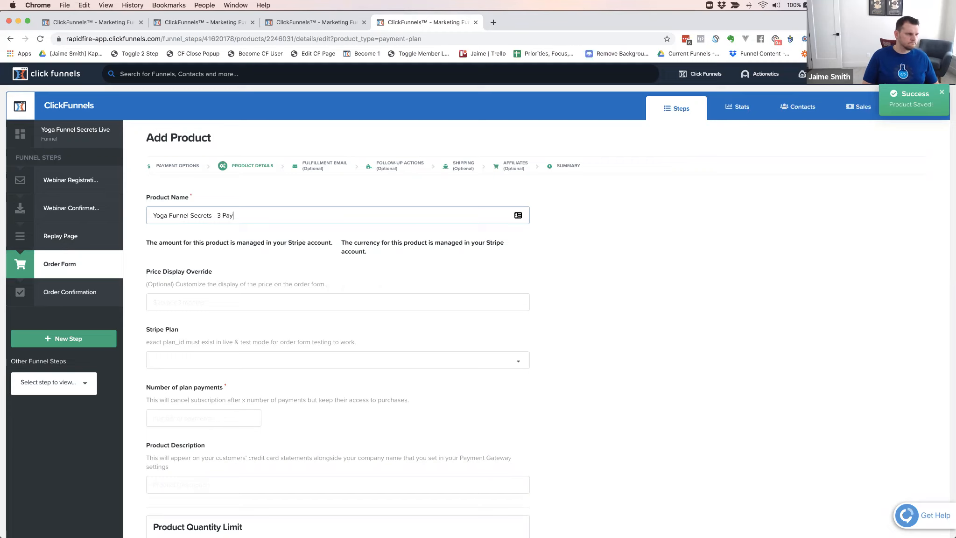
Set the product's price display override to "$367 / mo x 3 payments"
left_click(204, 301)
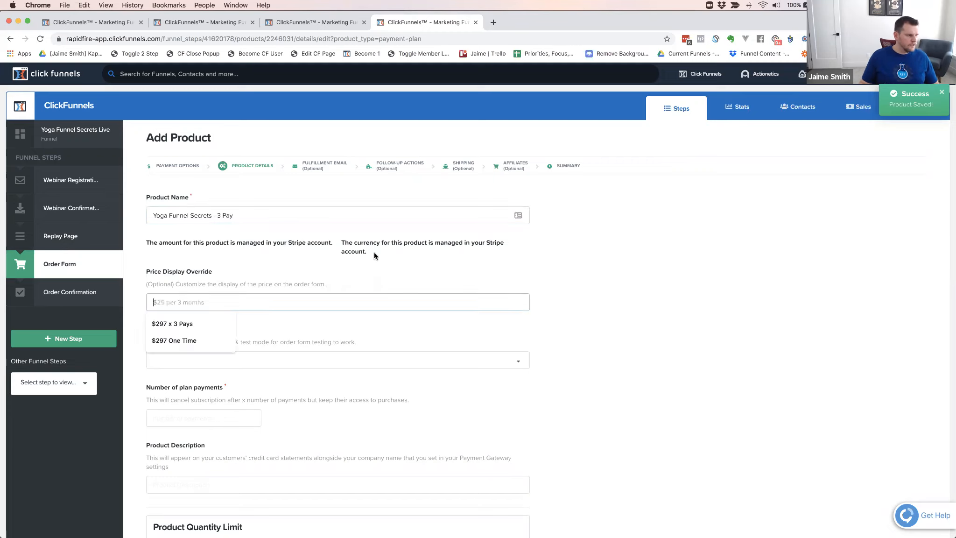
left_click(547, 237)
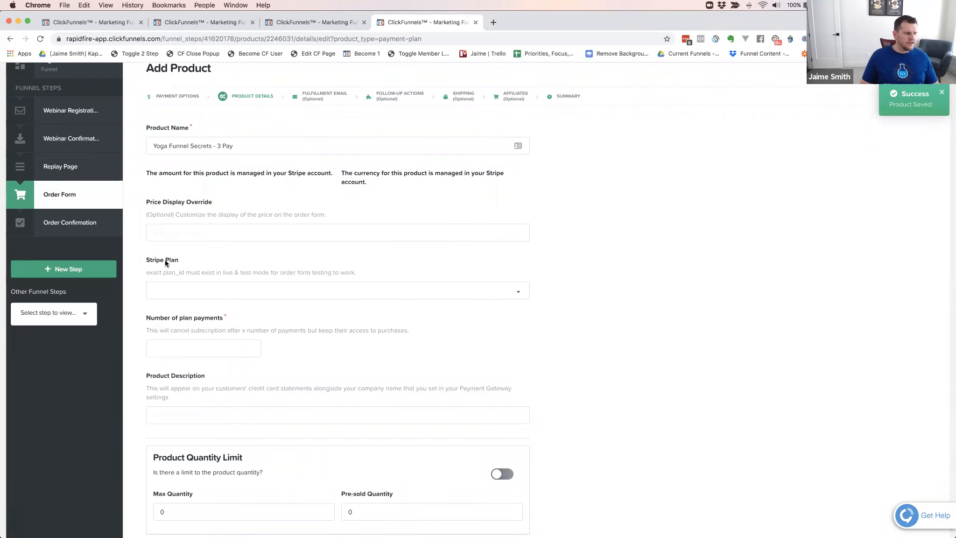
left_click(161, 232)
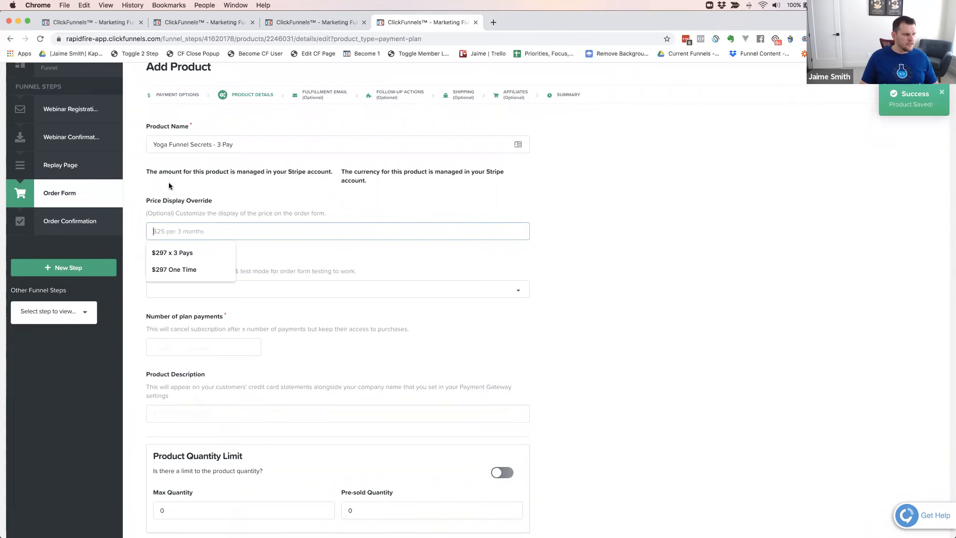
scroll(165, 174, "down", 1)
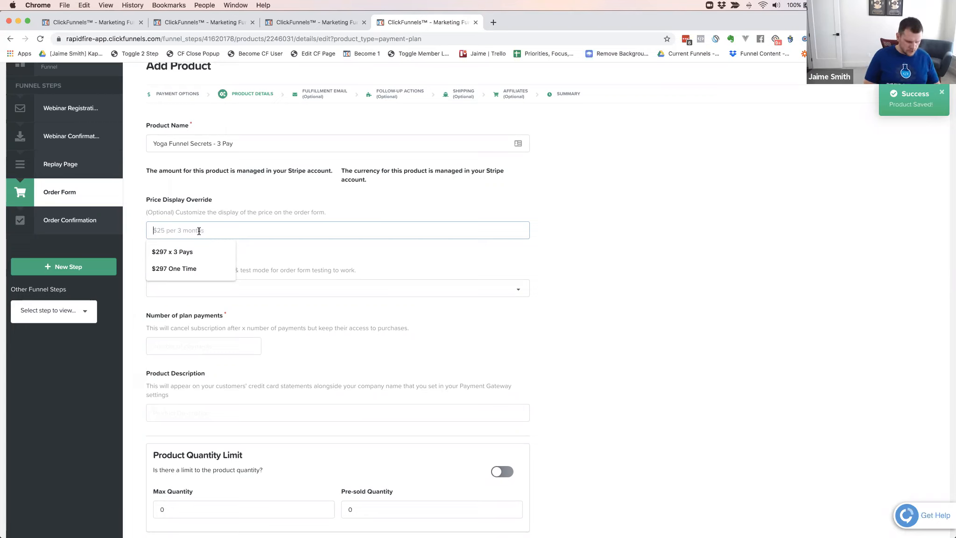
type("$267")
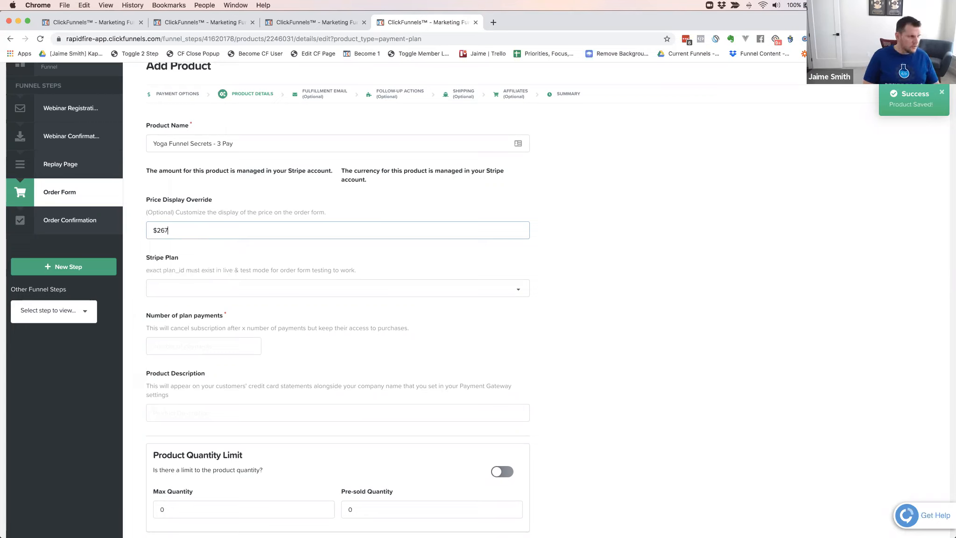
key("BackSpace")
key("BackSpace")
type("3")
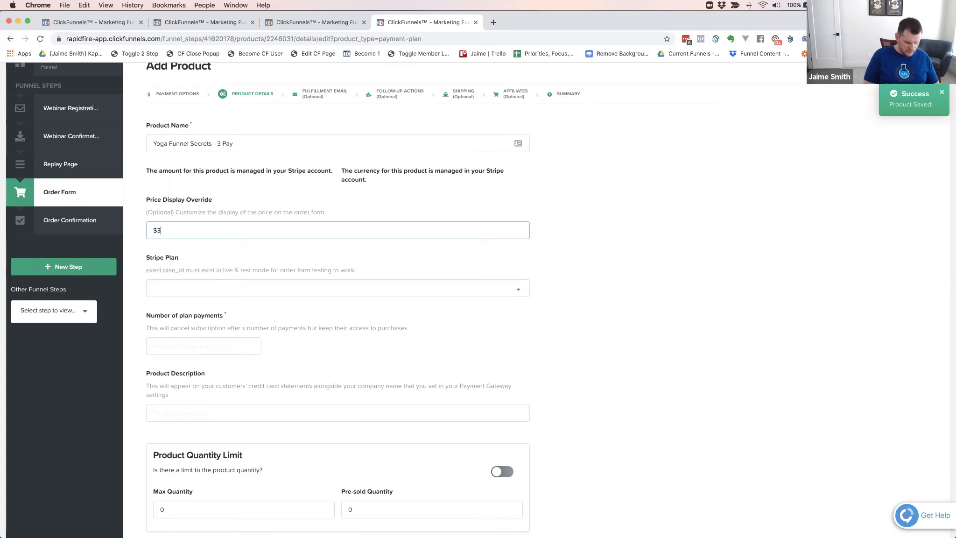
type("67 / mo")
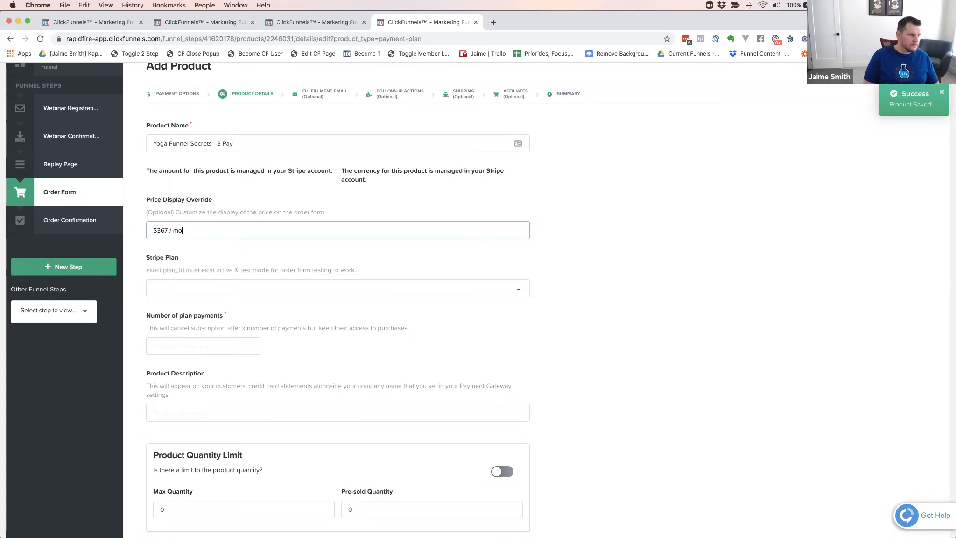
type(" fo")
key("BackSpace")
type("for 3 months")
scroll(299, 254, "down", 1)
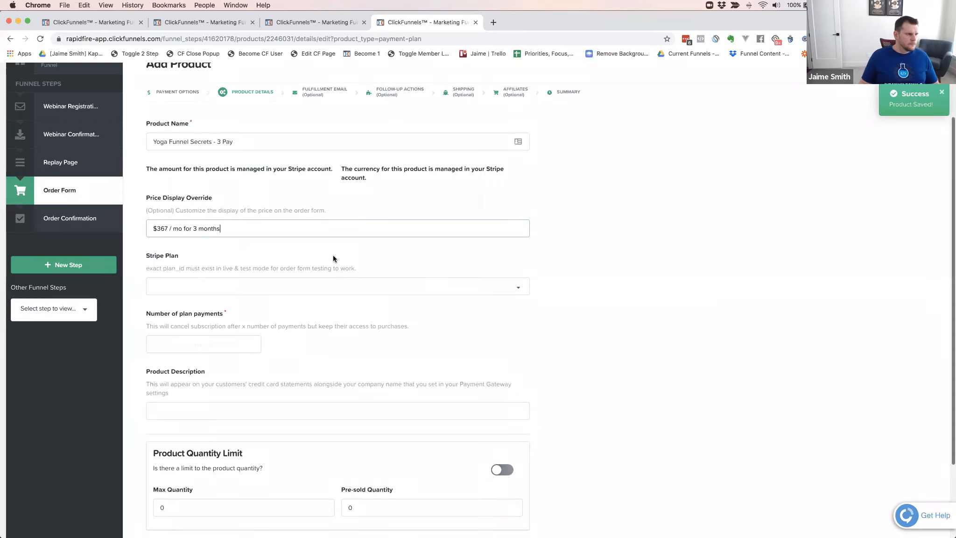
left_click_drag(184, 228, 241, 229)
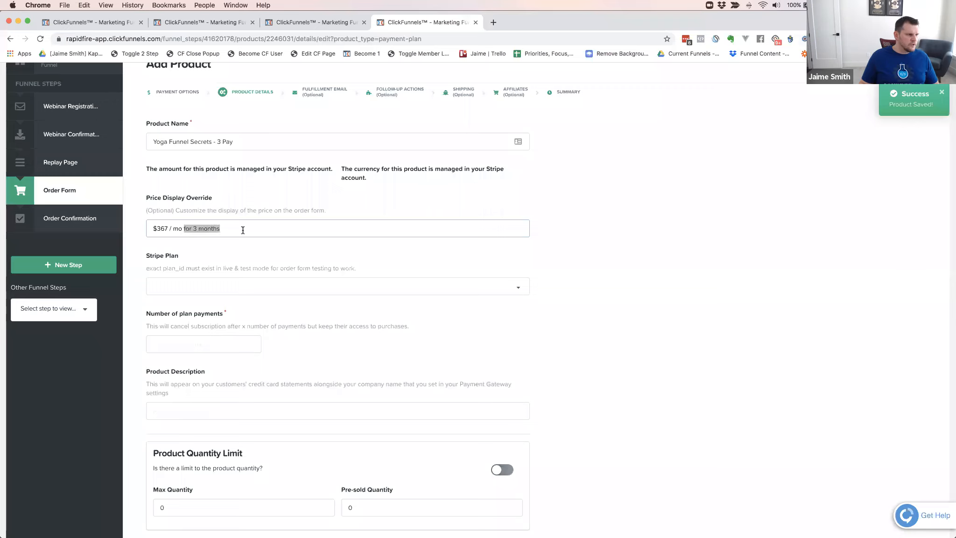
type("x 3 payments")
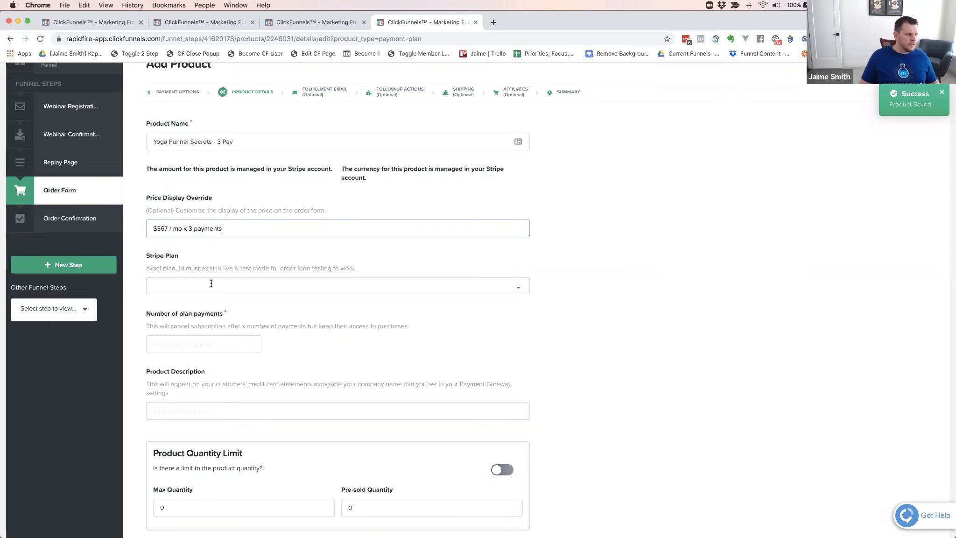
Assign the "YOGA FUNNEL SECRETS - 3 PAY" Stripe plan with 3 plan payments, and save to continue to the fulfillment email
left_click(190, 289)
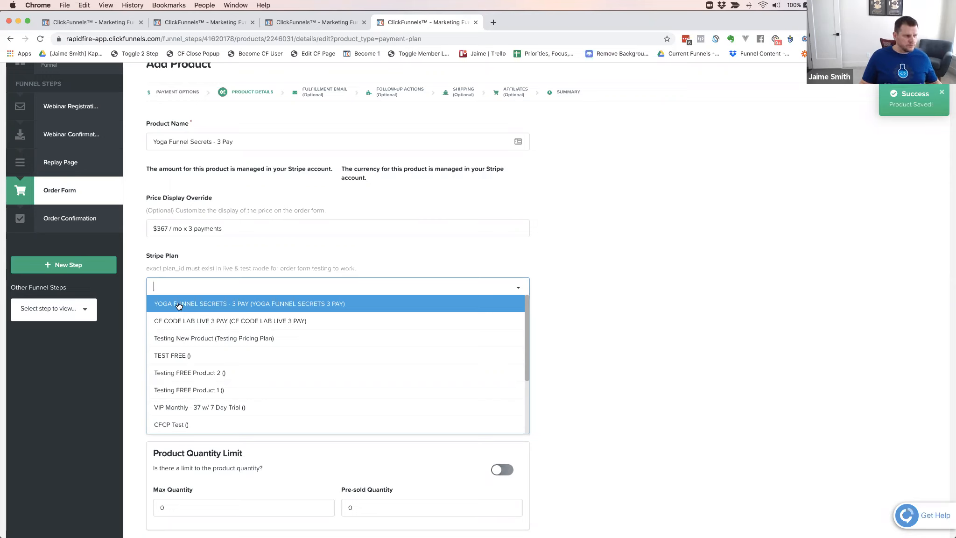
left_click(178, 304)
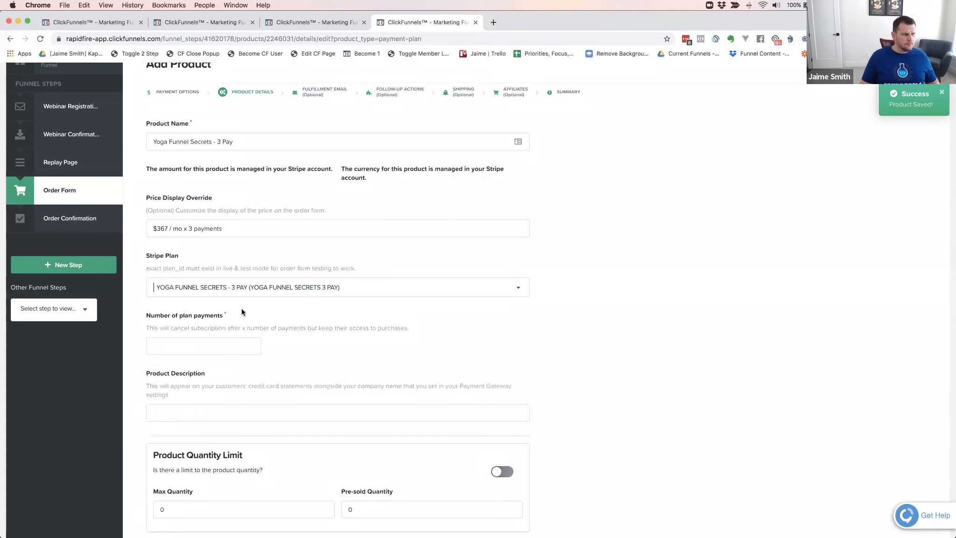
left_click(221, 347)
left_click(220, 367)
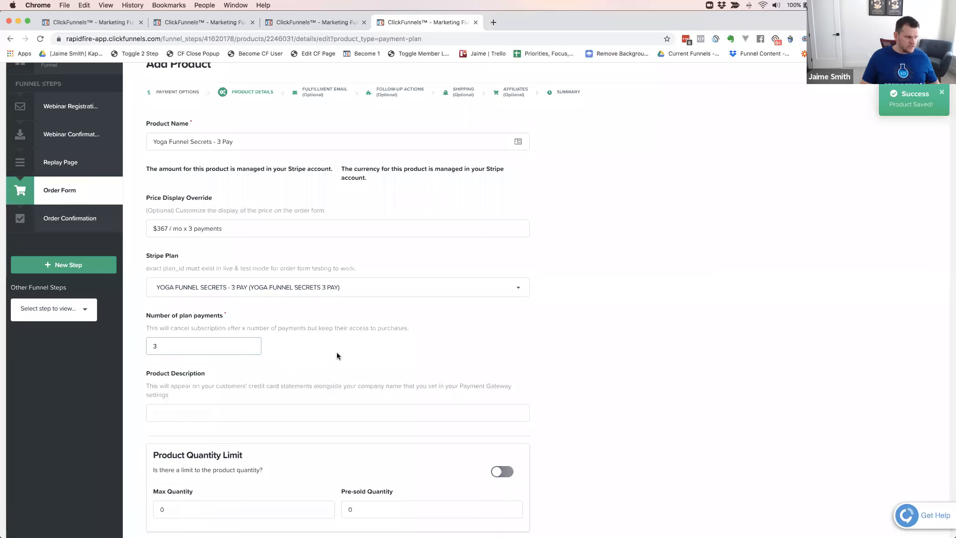
scroll(556, 342, "down", 3)
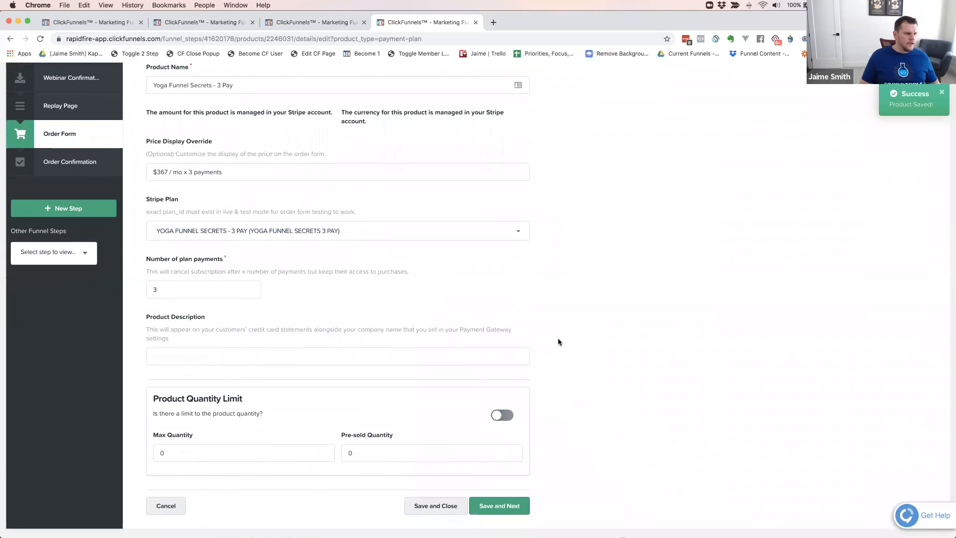
left_click(486, 460)
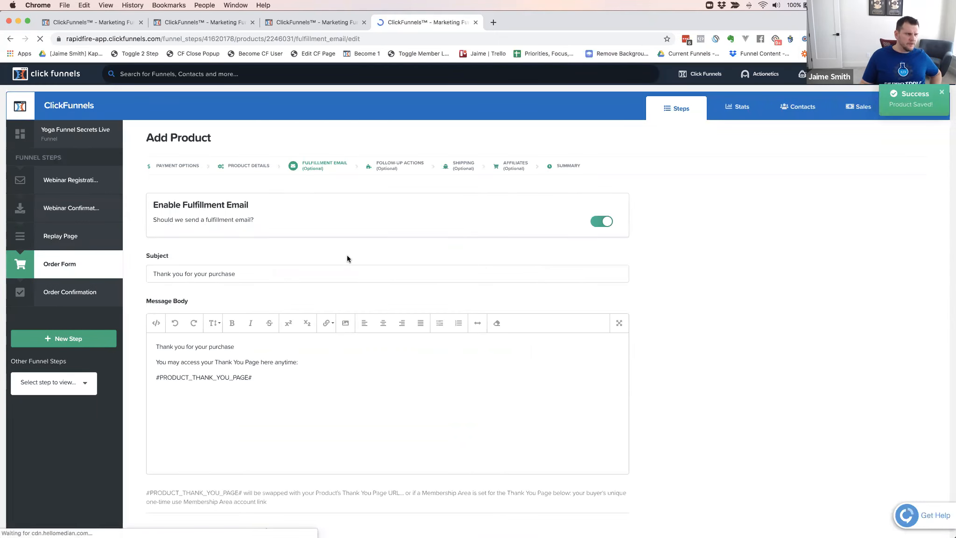
Set the fulfillment email's thank you or membership page to the Member Area of Yoga Funnel Secrets Members
scroll(346, 255, "down", 3)
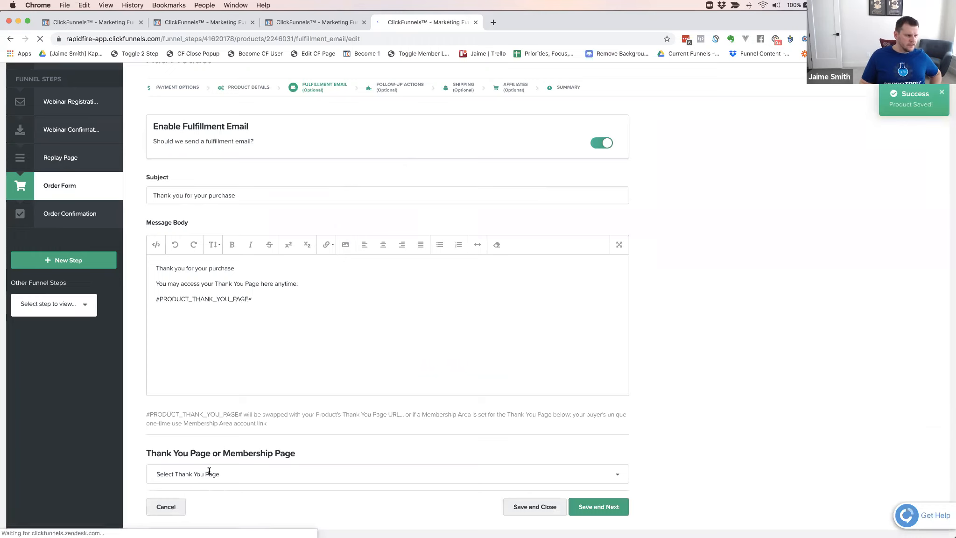
left_click(84, 305)
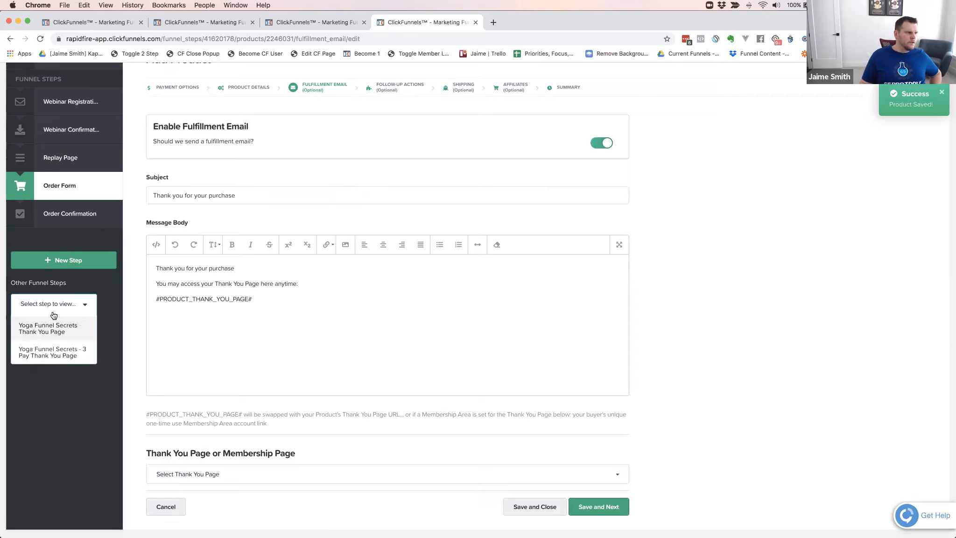
left_click(85, 306)
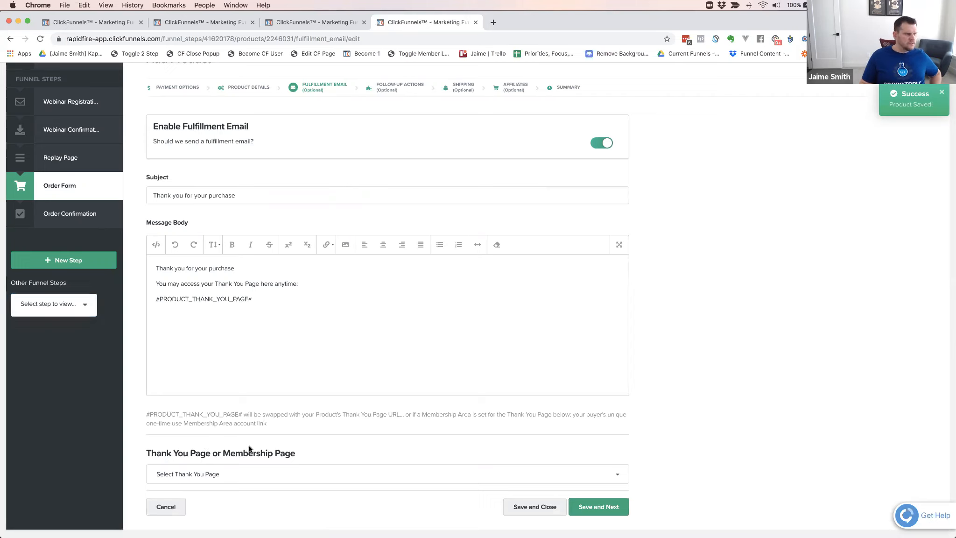
left_click(230, 475)
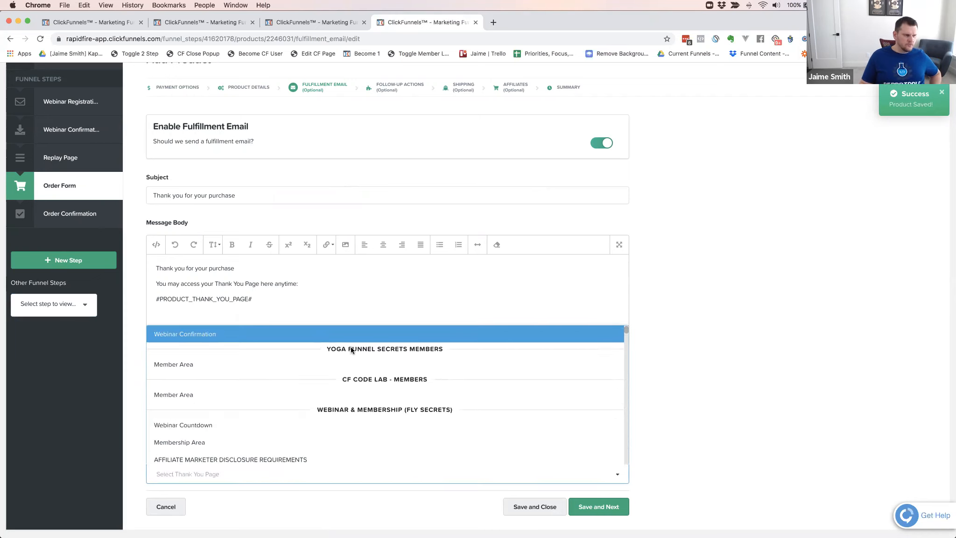
left_click(184, 365)
Add the line "CLICK HERE TO CREATE YOUR ACCOUNT" above #PRODUCT_THANK_YOU_PAGE# in the fulfillment email body
left_click(225, 284)
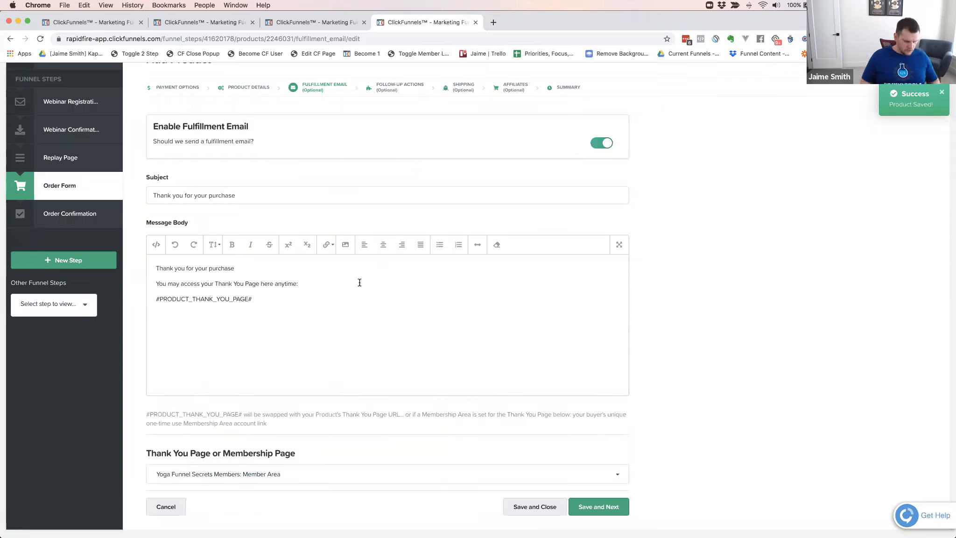
key("Return")
type("CLICK HERE TO CREATE YOUR ACCOUNT")
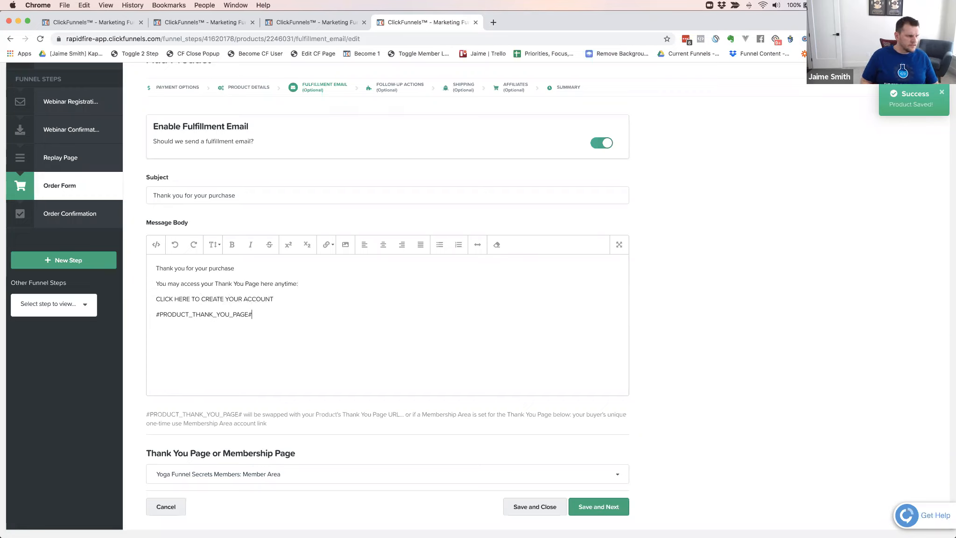
Link the "CLICK HERE TO CREATE YOUR ACCOUNT" line in the email body to #PRODUCT_THANK_YOU_PAGE#
key("super+shift+Left")
key("Up")
key("super+shift+Right")
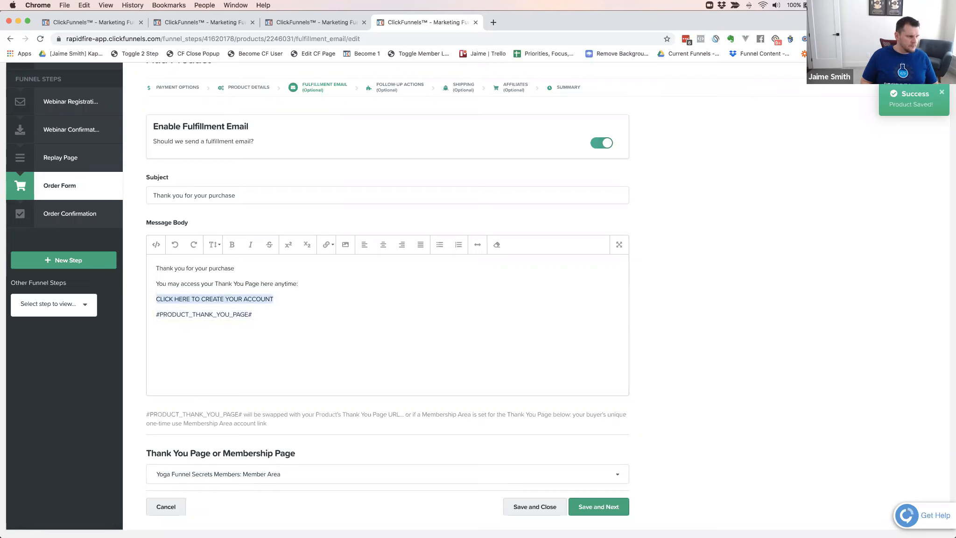
left_click(326, 245)
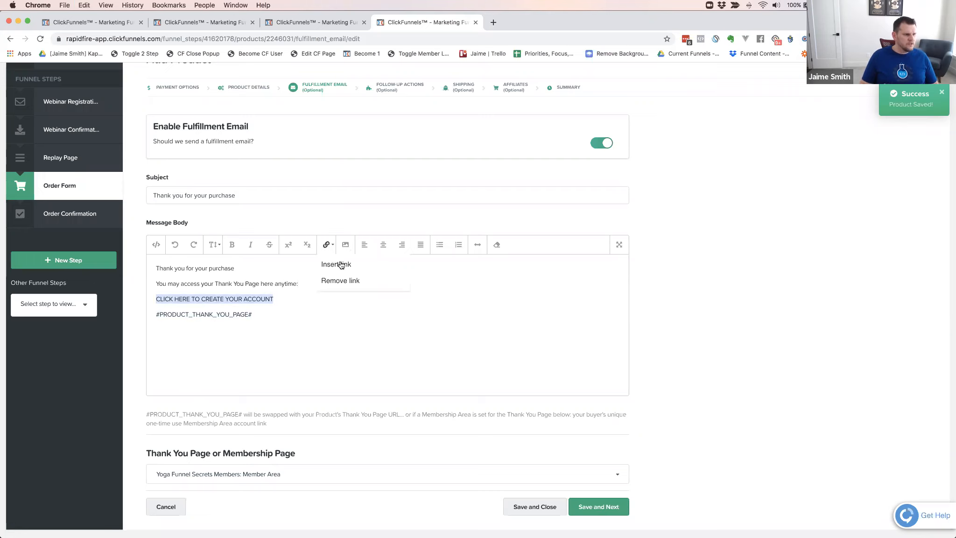
left_click(341, 265)
left_click(459, 216)
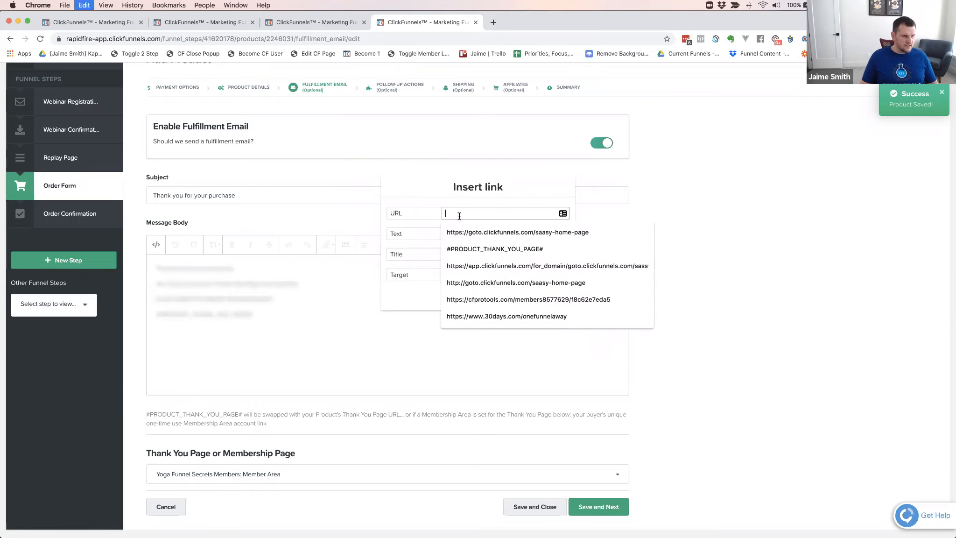
left_click(495, 249)
left_click(495, 297)
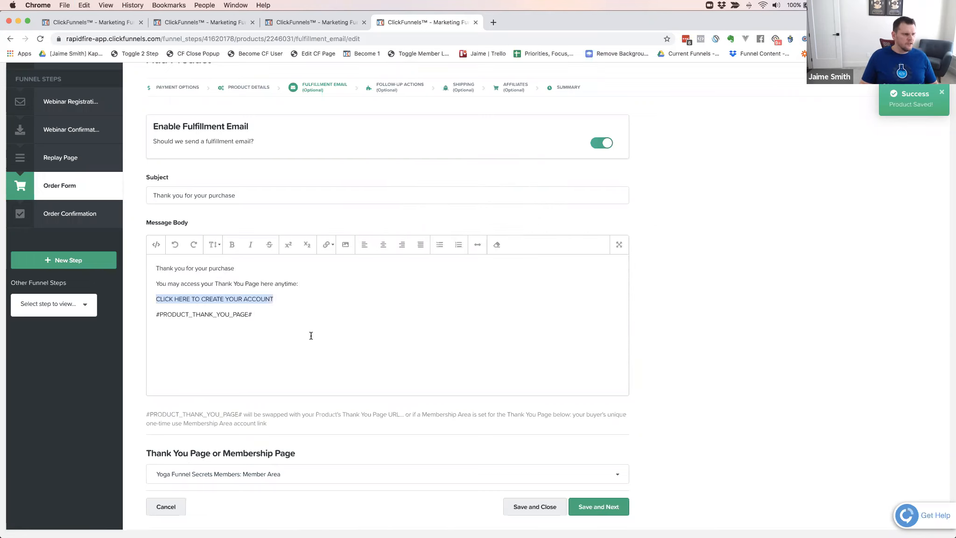
Remove the plain #PRODUCT_THANK_YOU_PAGE# line from the fulfillment email body, and save to continue to the follow-up actions
left_click_drag(254, 315, 150, 310)
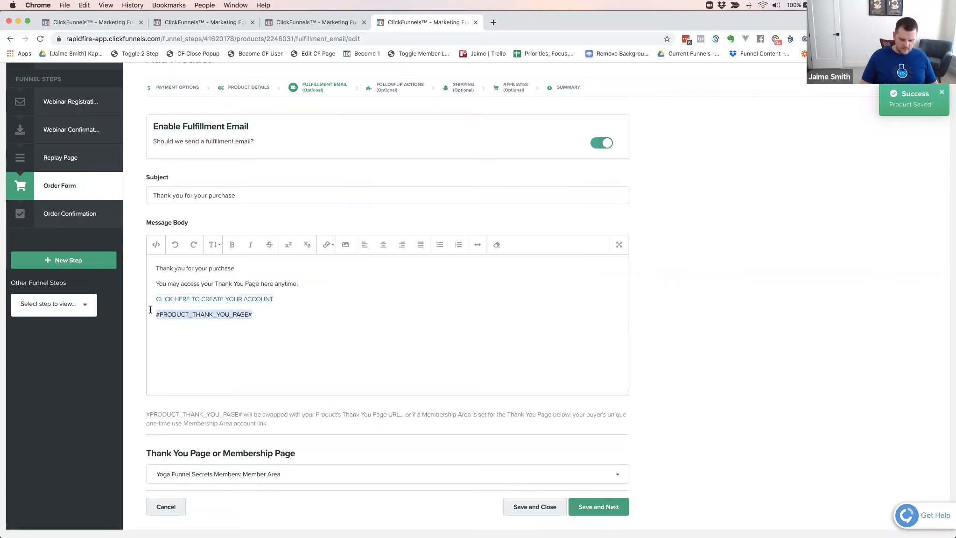
key("BackSpace")
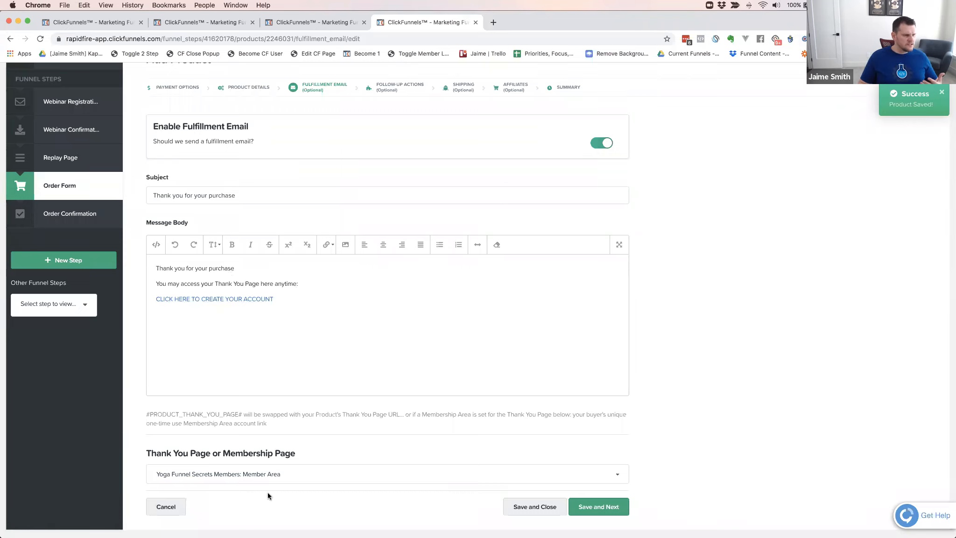
left_click(605, 508)
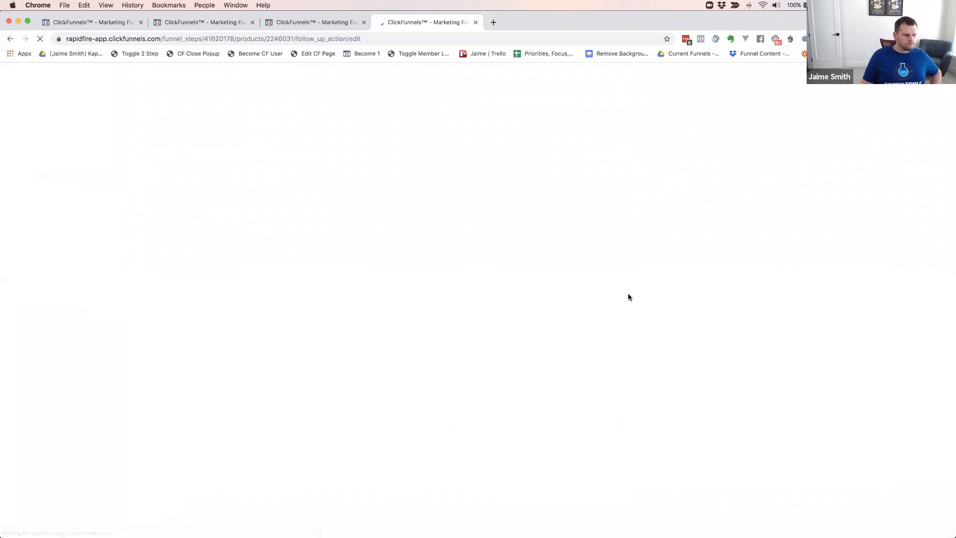
Leave the follow-up action and shipping settings as they are, make the product non-commissionable, and save through to the summary
left_click(549, 262)
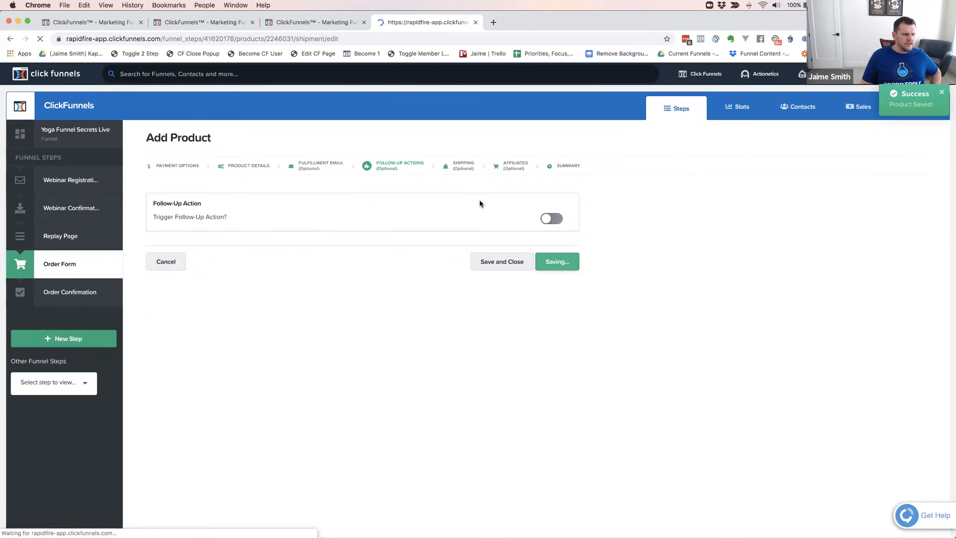
left_click(506, 288)
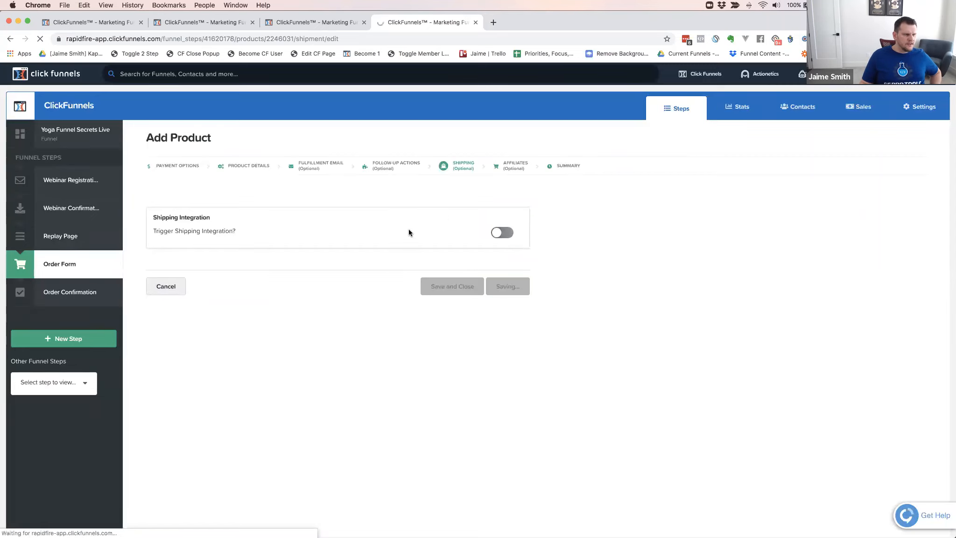
left_click(504, 239)
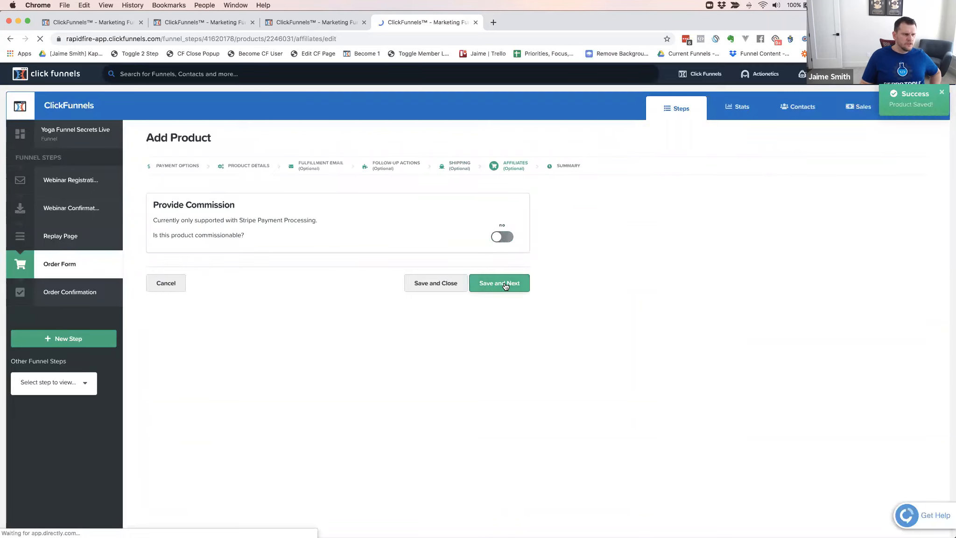
left_click(504, 282)
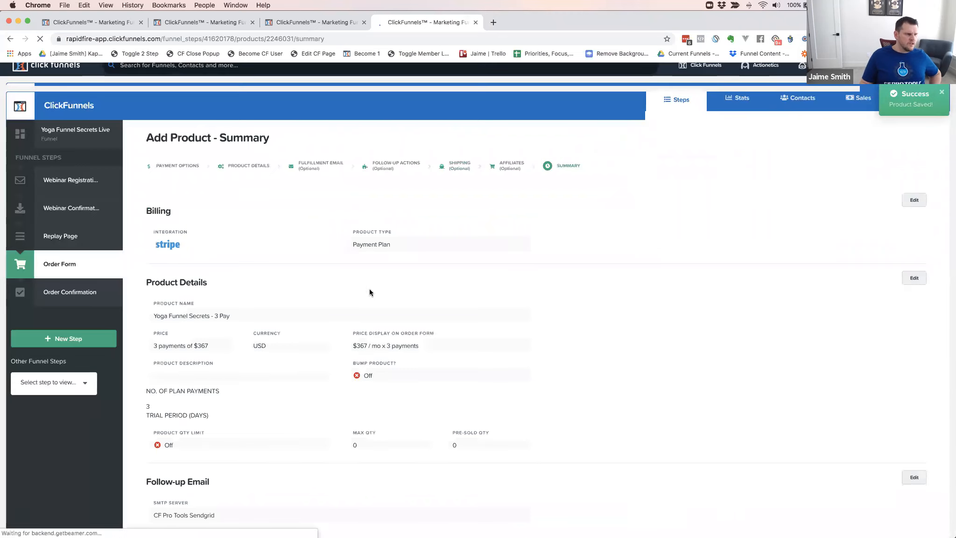
Review the product summary's billing, product details and follow-up email, and return to the product list
scroll(367, 293, "down", 4)
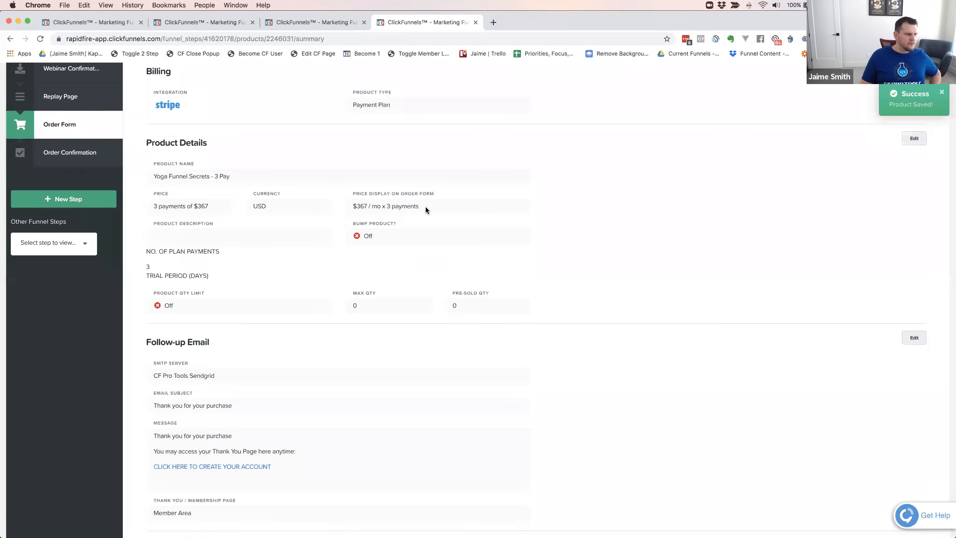
scroll(476, 268, "down", 3)
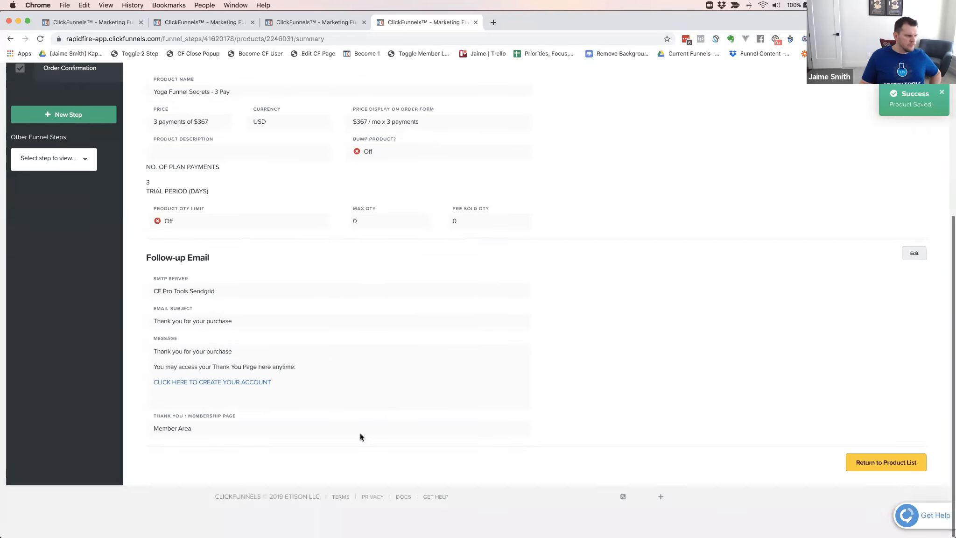
left_click(890, 466)
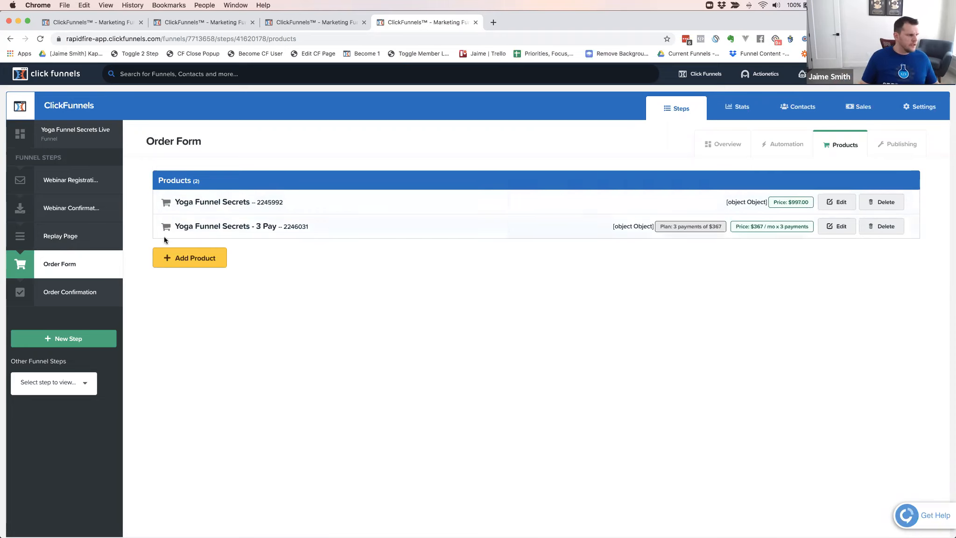
Copy the Order Form step's page URL and load it in a new incognito window
left_click(77, 264)
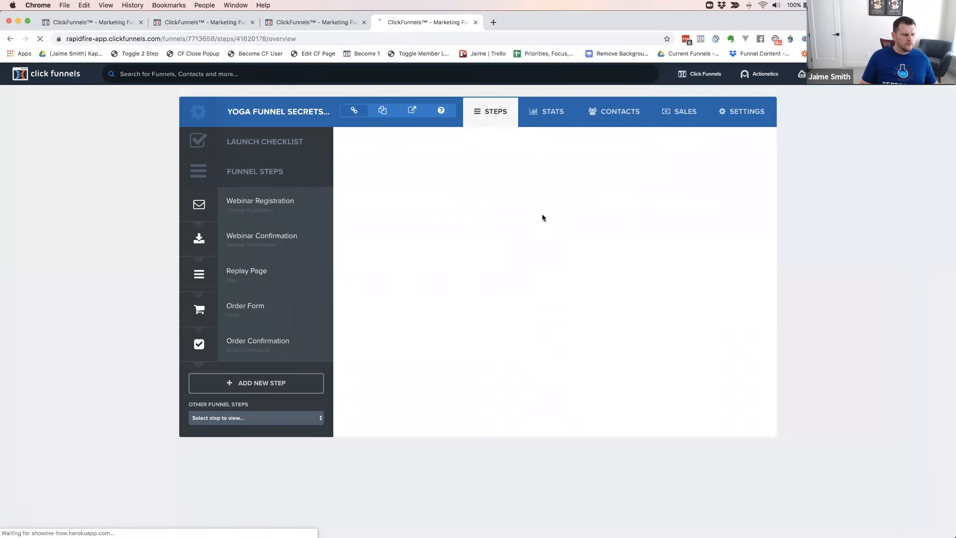
left_click_drag(521, 175, 371, 173)
key("super+c")
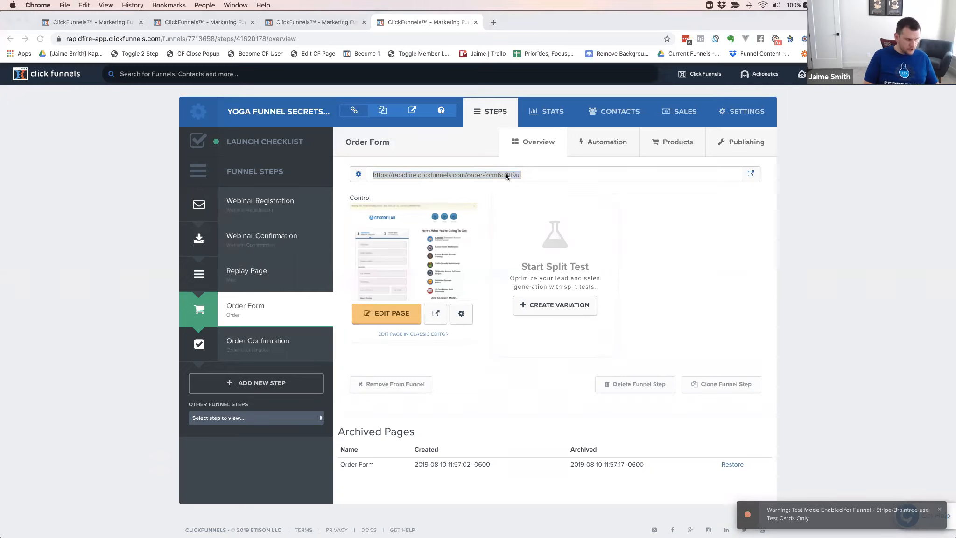
key("super+n")
key("super+w")
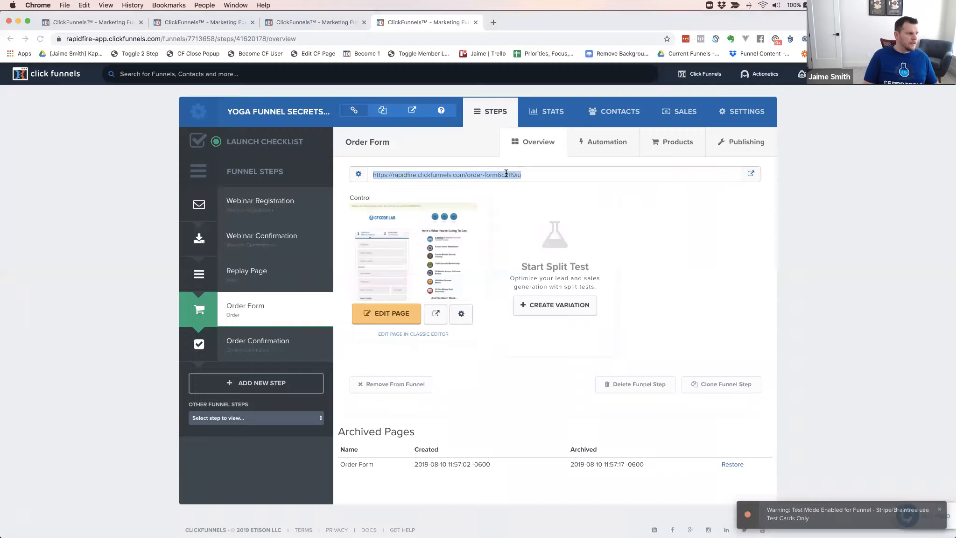
key("super+shift+n")
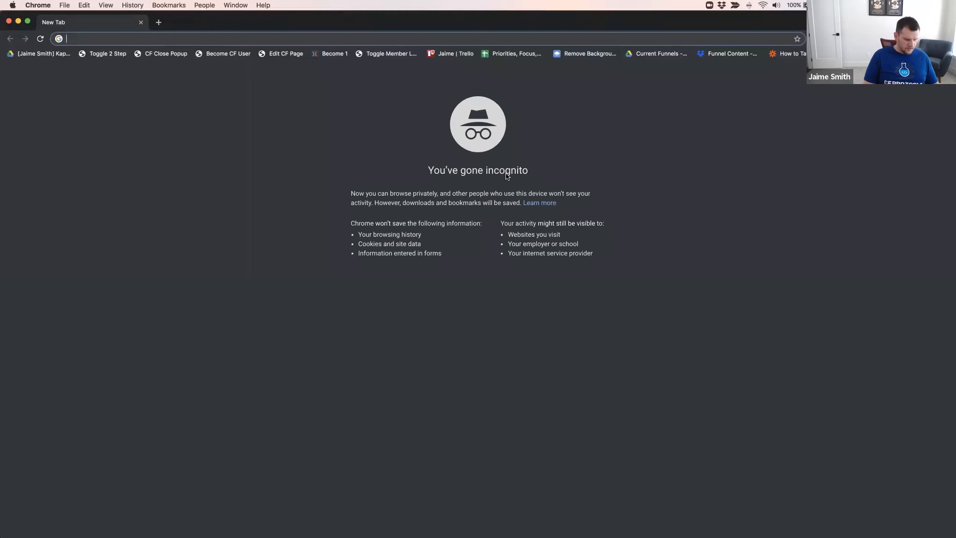
key("super+v")
key("Return")
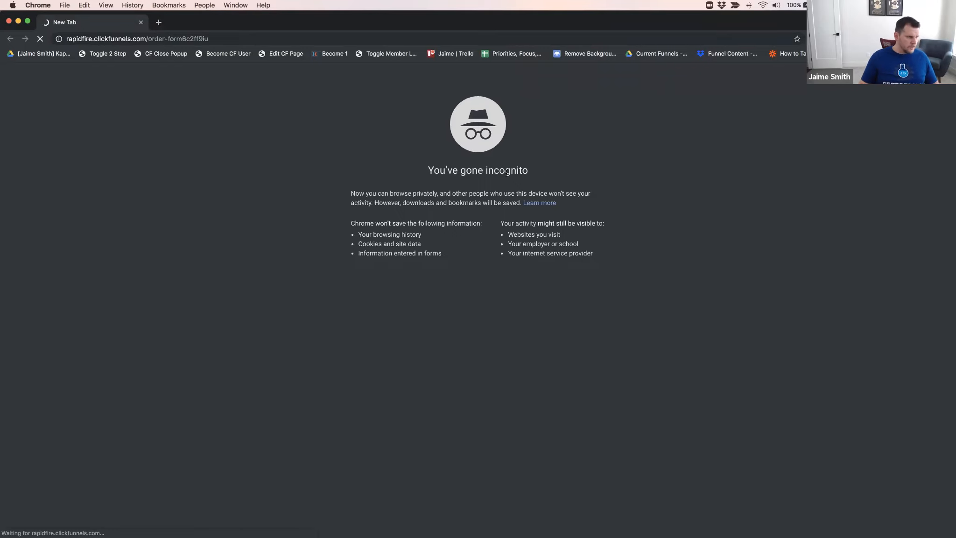
Return to the funnel window and open the Order Confirmation step's page in the page editor
key("super+grave")
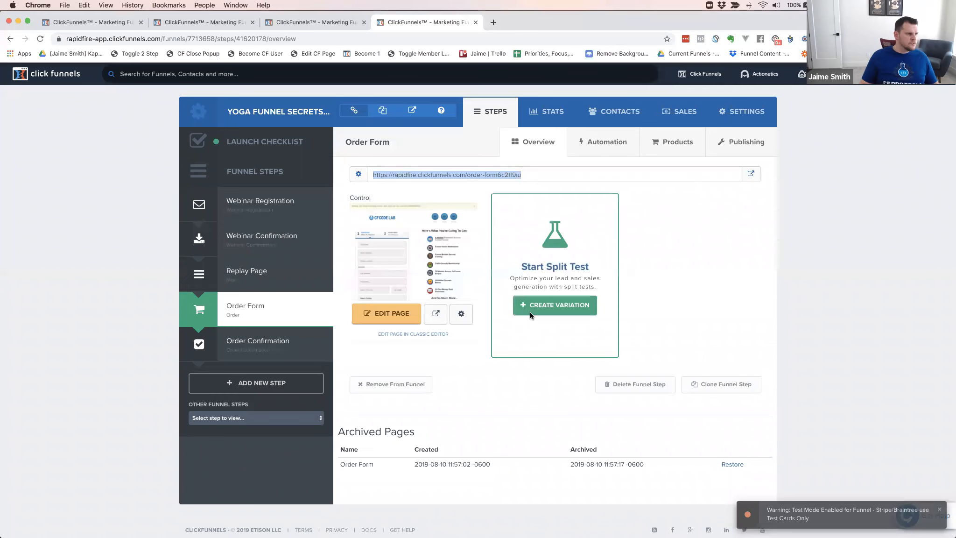
left_click(252, 345)
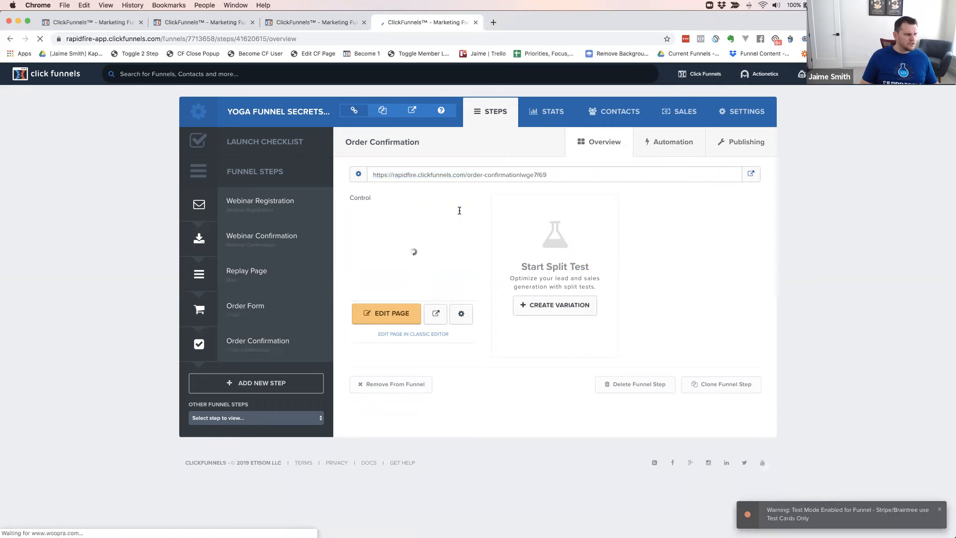
left_click(382, 312)
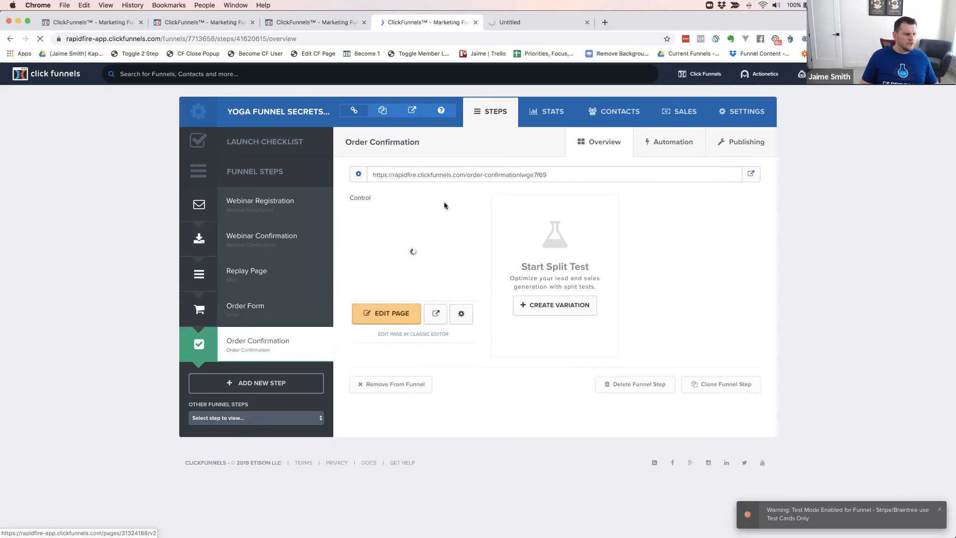
left_click(536, 22)
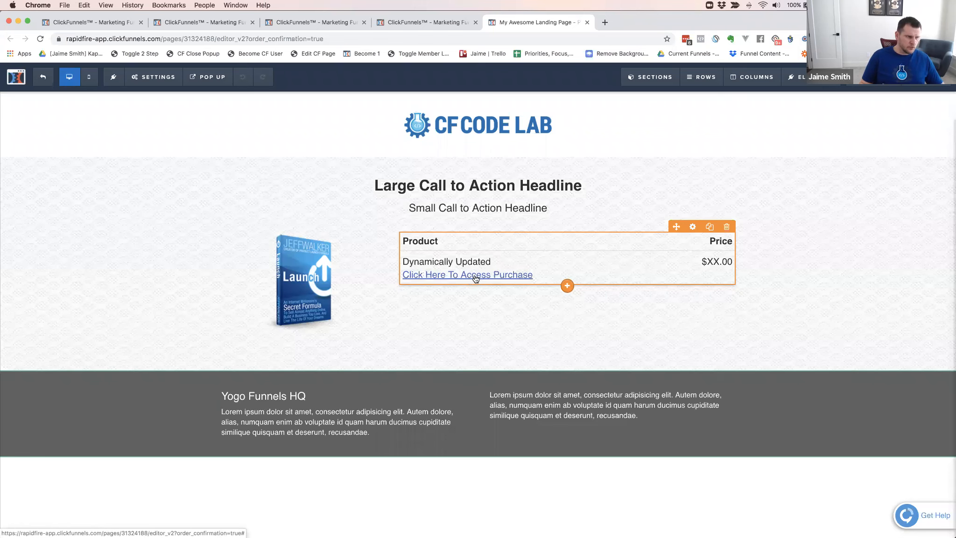
Change the order confirmation element's download text to "Click Here To Create Your Account"
left_click(583, 249)
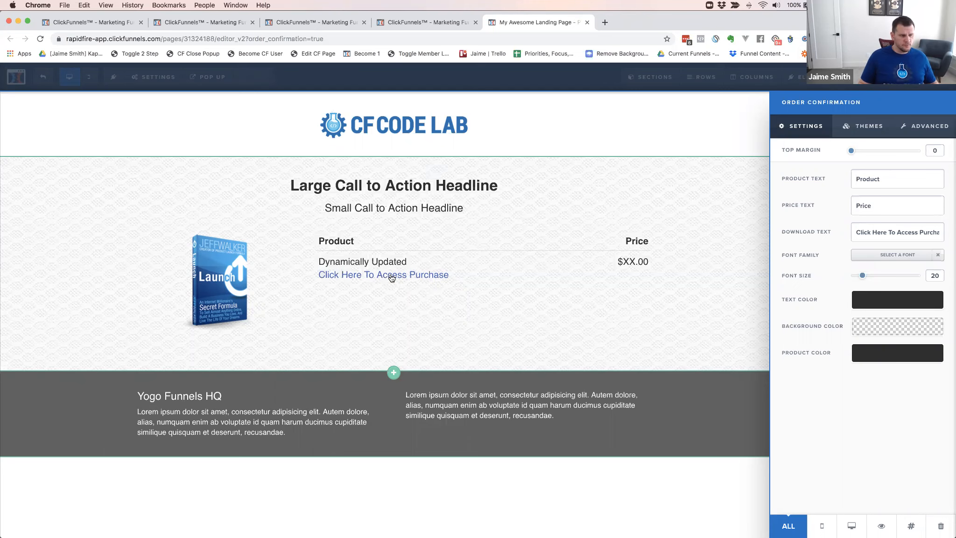
left_click(876, 229)
type("CLICK")
key("BackSpace")
key("BackSpace")
key("BackSpace")
key("BackSpace")
key("BackSpace")
type("C")
key("BackSpace")
type("Click")
type("Here")
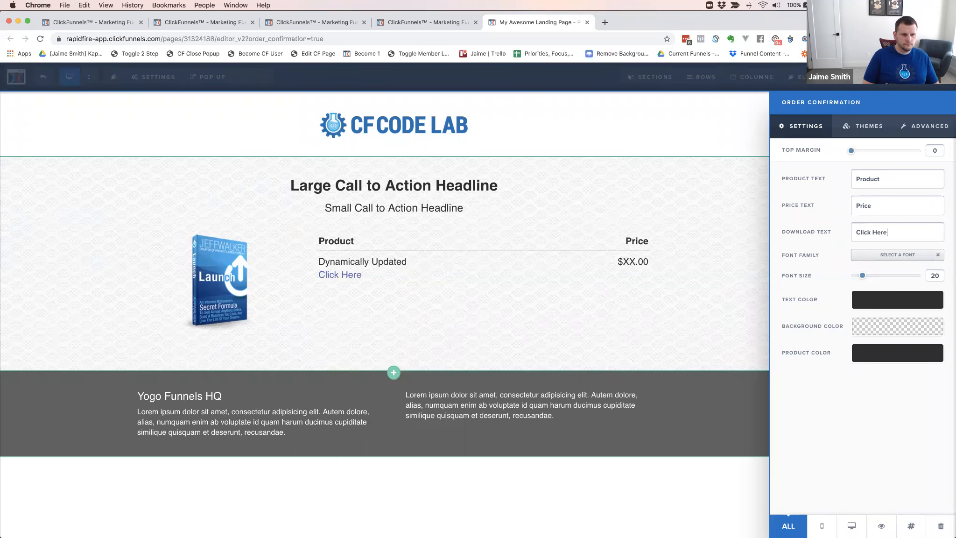
type(" To Create Your Account")
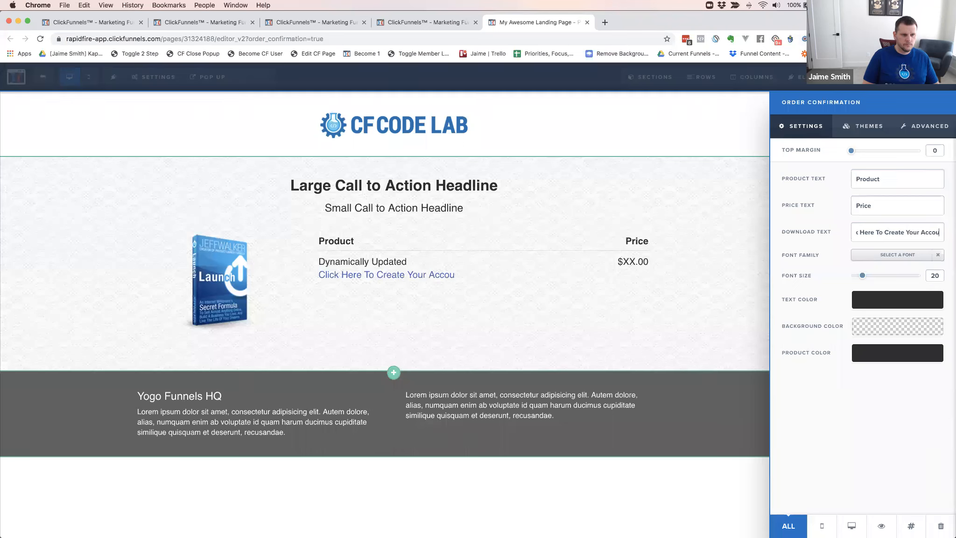
left_click(440, 292)
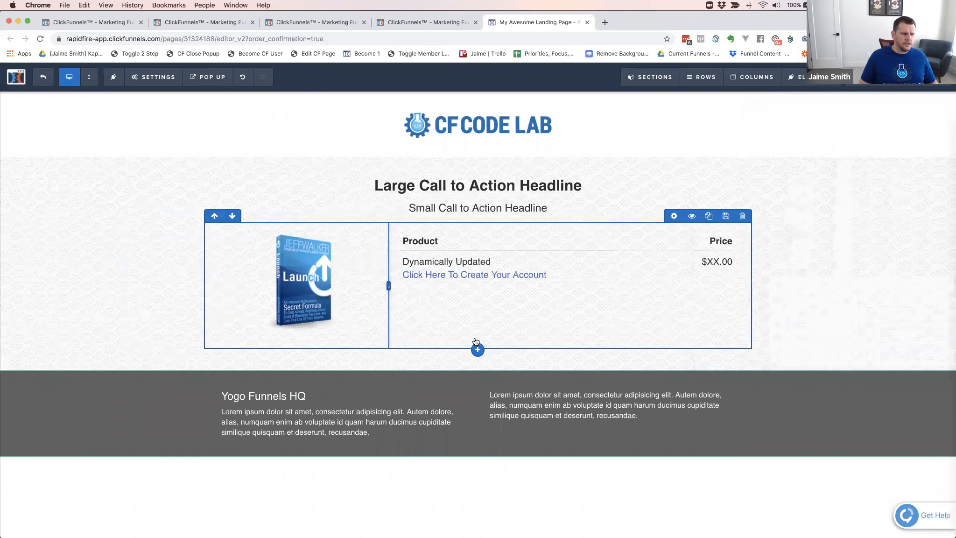
Add a one-column row below the product details and insert a button element in it
left_click(479, 368)
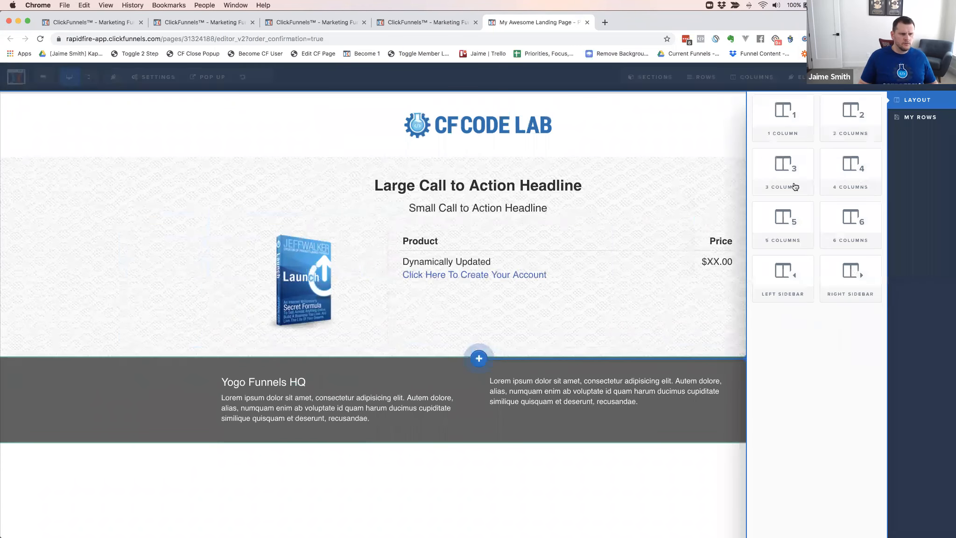
left_click(754, 122)
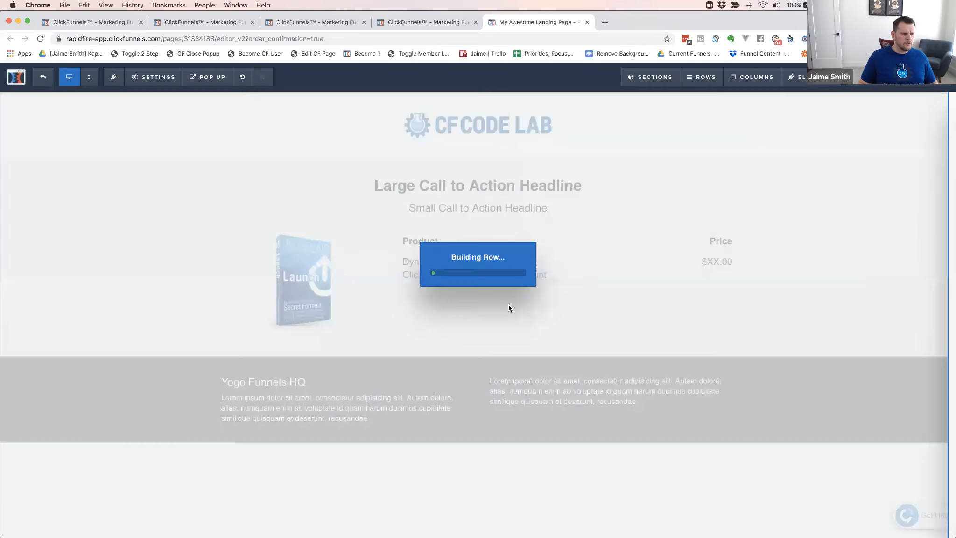
left_click(478, 365)
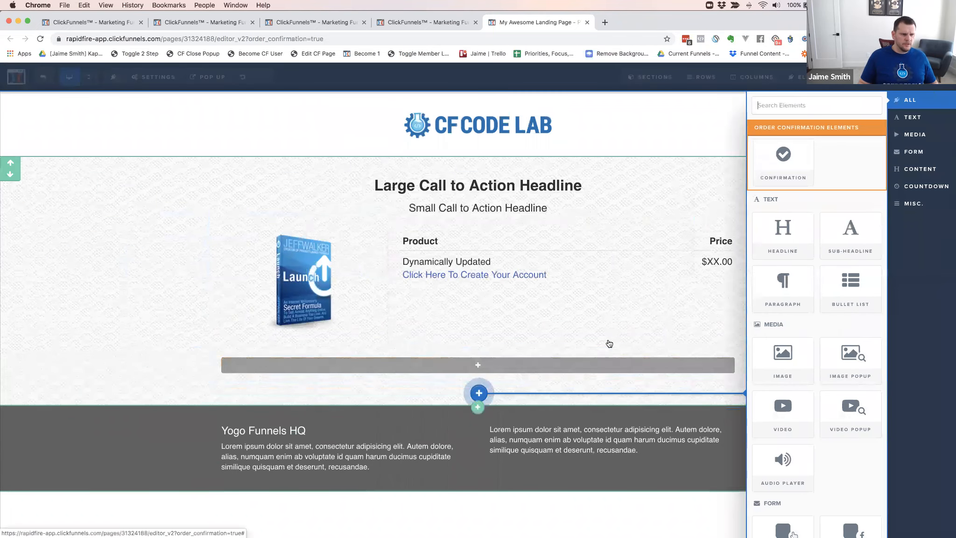
scroll(815, 367, "down", 2)
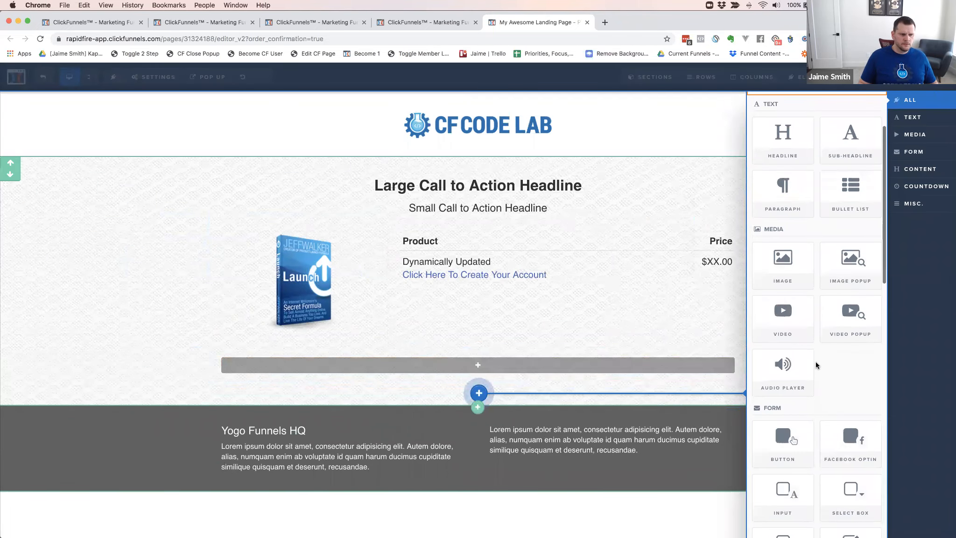
left_click(784, 443)
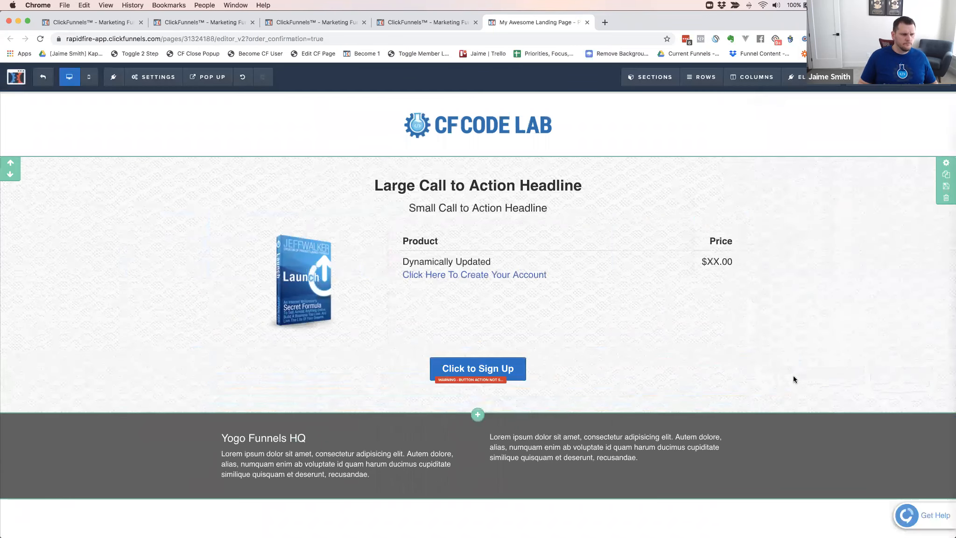
Apply the Pill Button theme to the new "Click to Sign Up" button
left_click(532, 372)
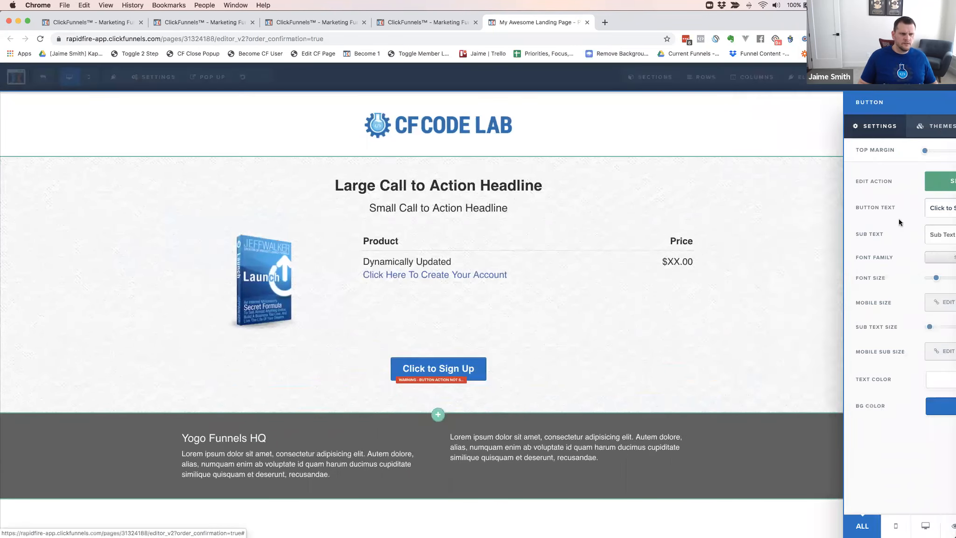
left_click(870, 131)
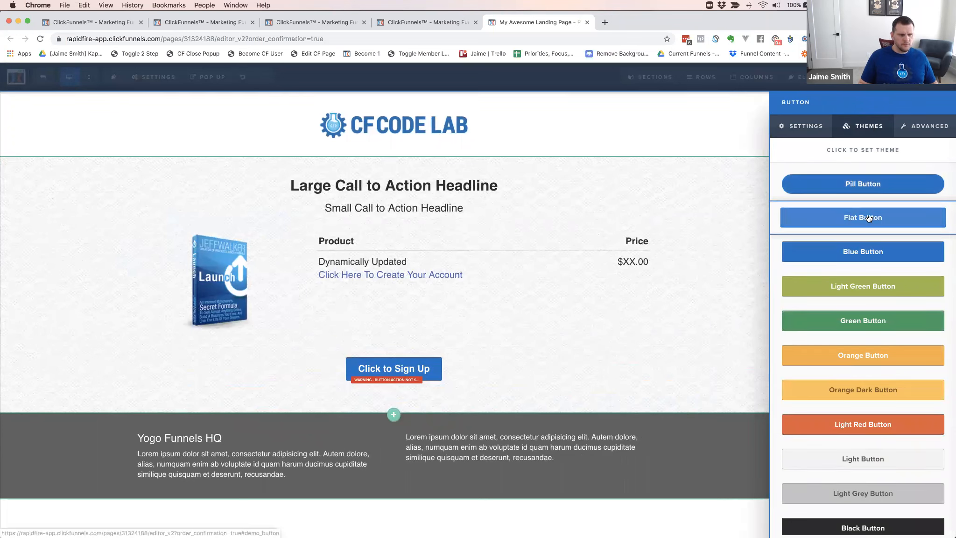
scroll(874, 311, "down", 5)
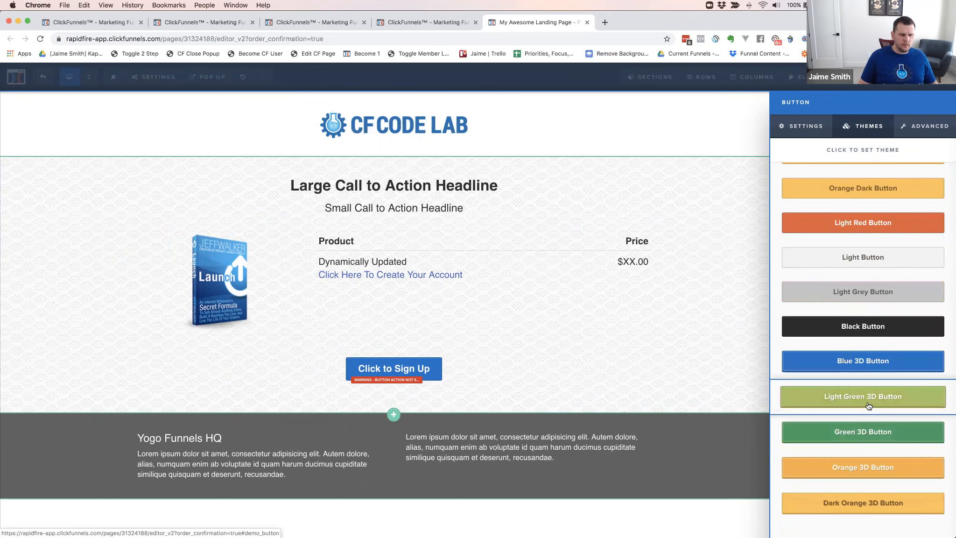
scroll(870, 394, "up", 1)
scroll(870, 393, "up", 5)
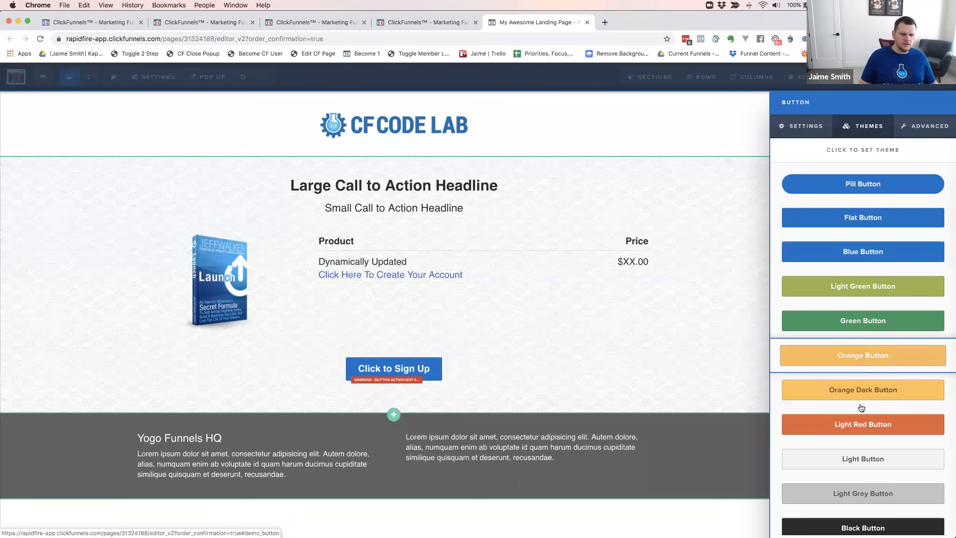
scroll(865, 420, "up", 5)
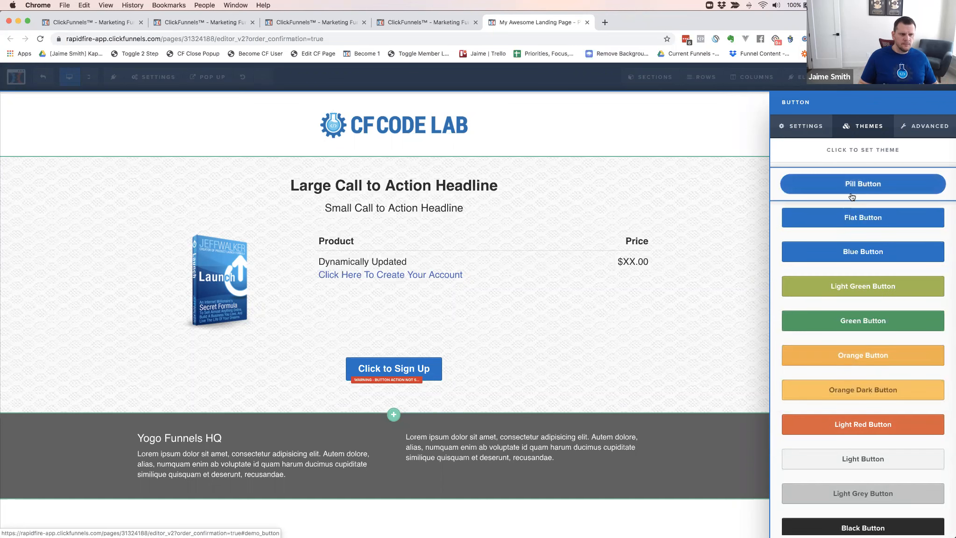
left_click(408, 367)
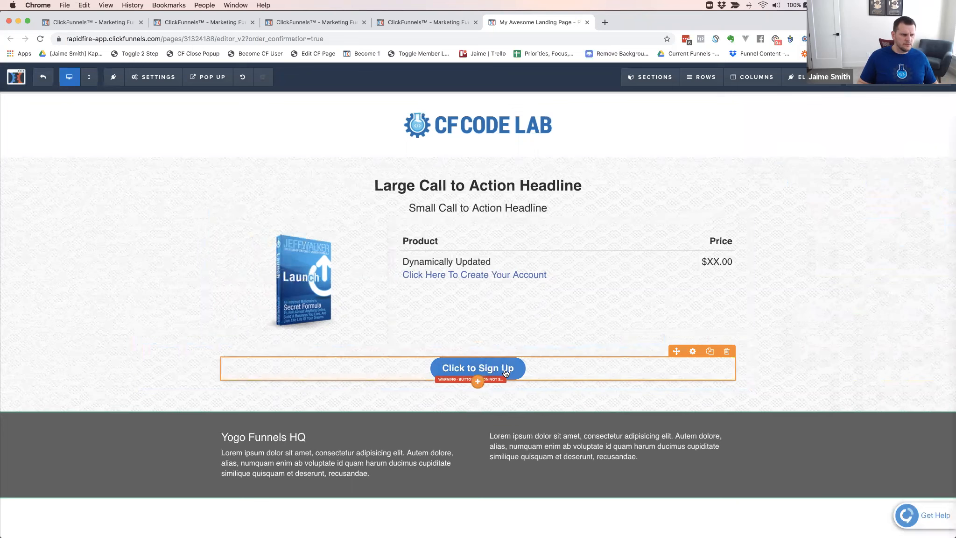
Change the pill button's text to "Click Here To Create Your Account"
left_click(573, 368)
triple_click(877, 203)
type("Clikc")
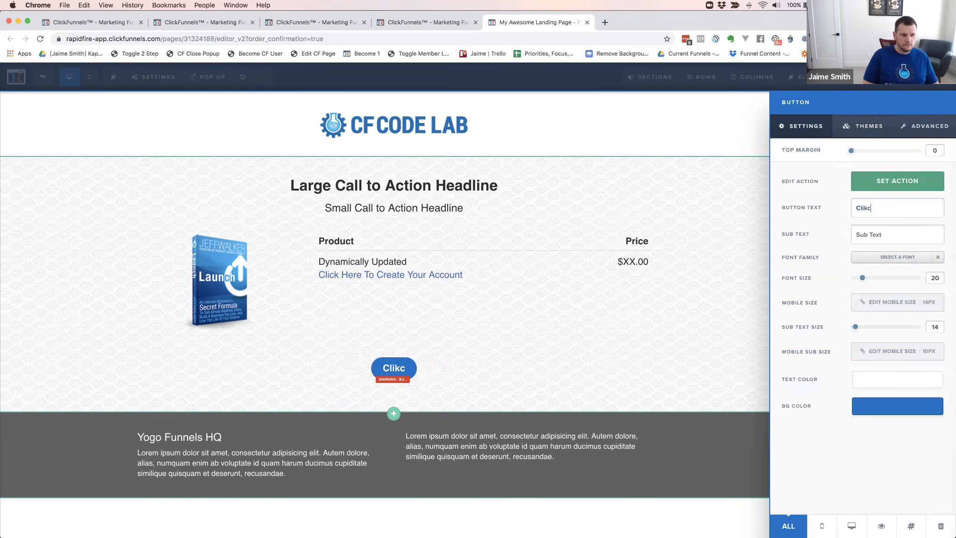
key("BackSpace")
key("BackSpace")
type("ck Here To Create Your Account")
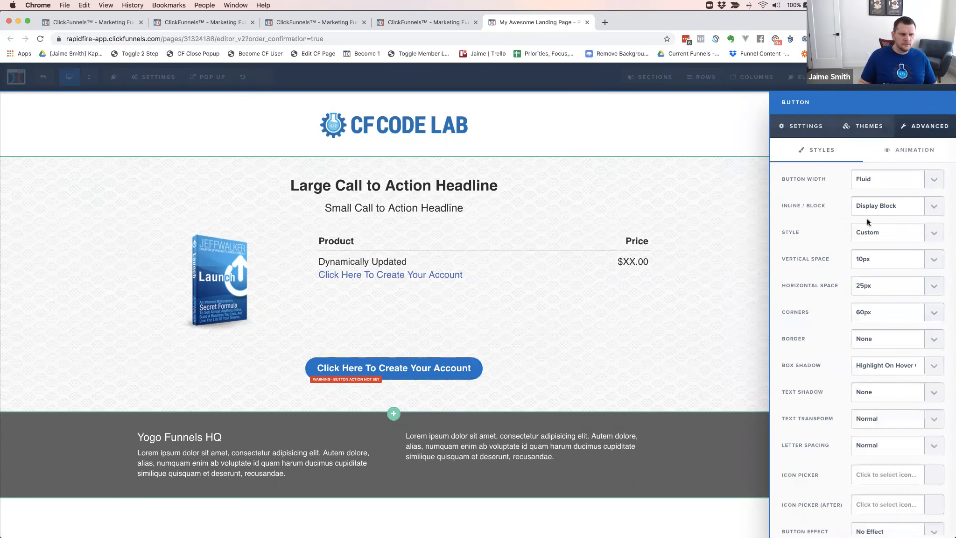
Set the account-creation button's vertical space to 20px
left_click(862, 263)
left_click(862, 263)
left_click(862, 263)
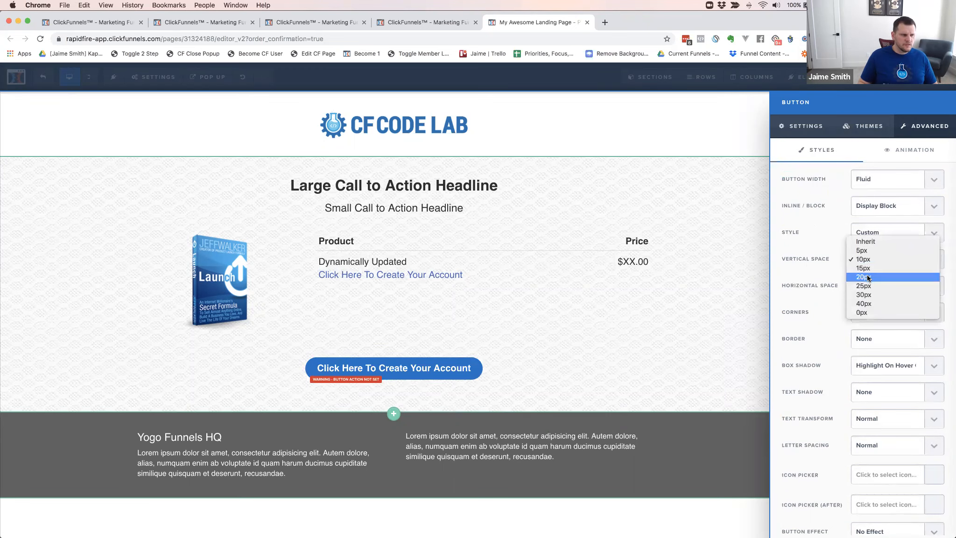
left_click(867, 276)
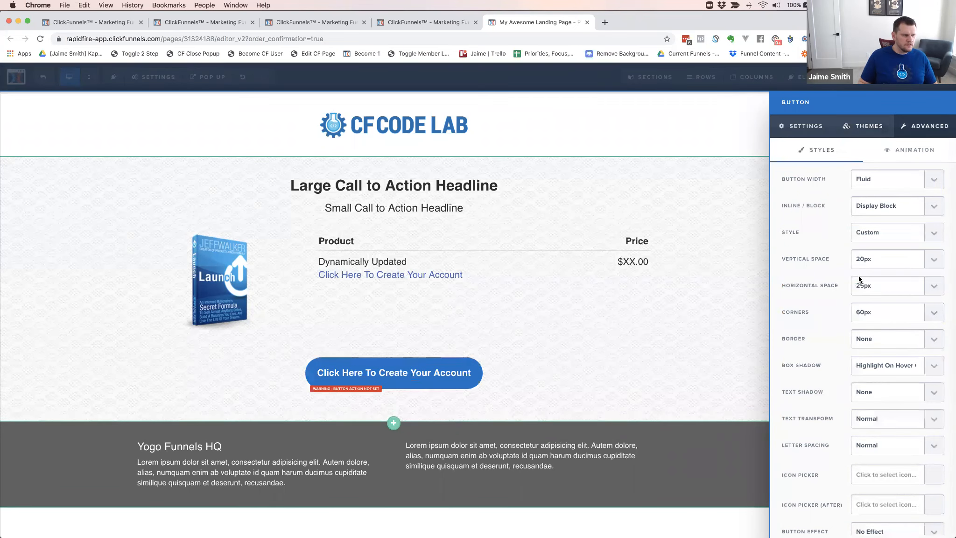
Set the button's font size to 34 and its mobile font size to 24px
left_click(806, 126)
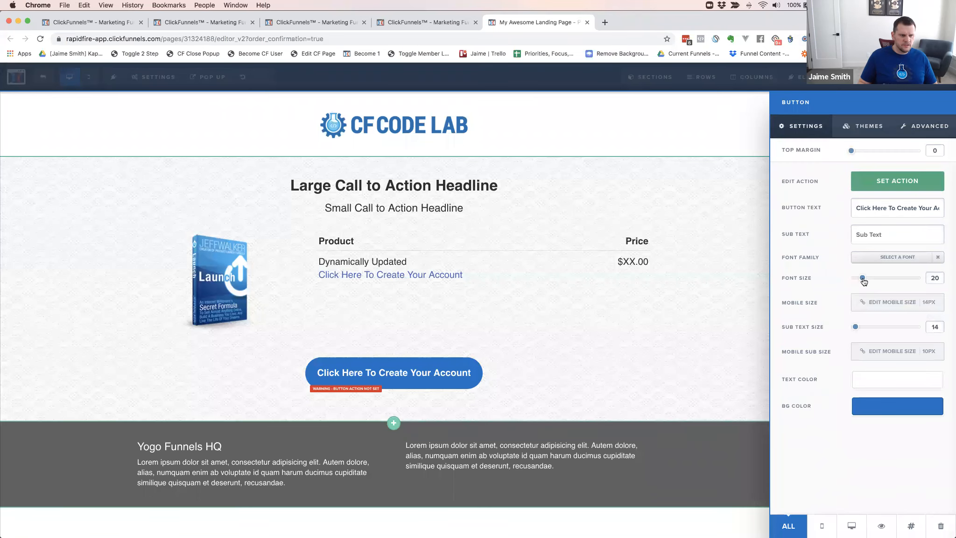
left_click_drag(868, 280, 878, 281)
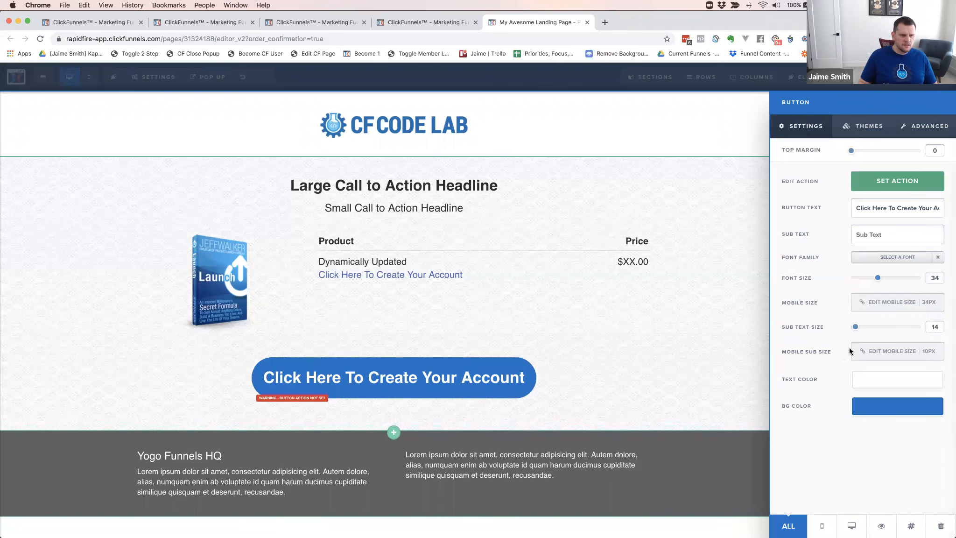
left_click(885, 304)
left_click(894, 302)
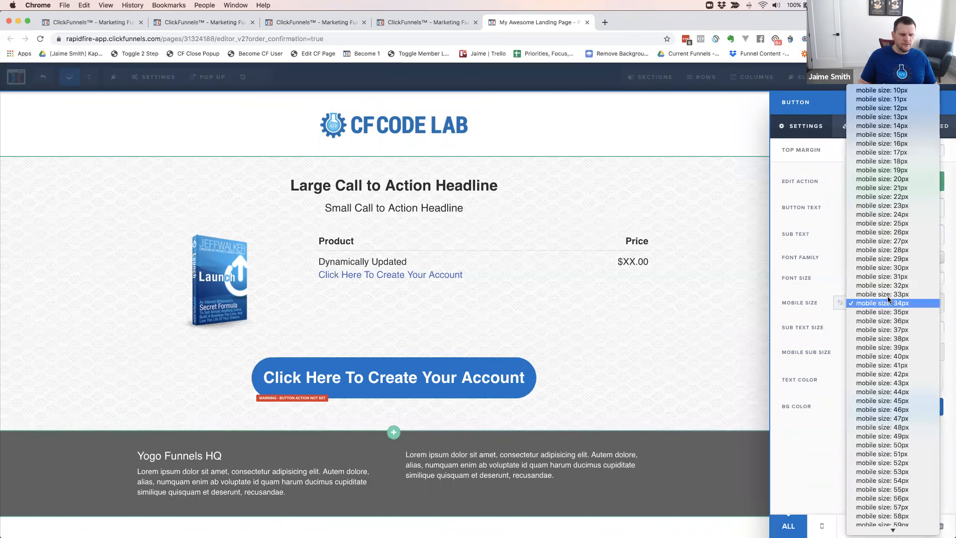
left_click(893, 215)
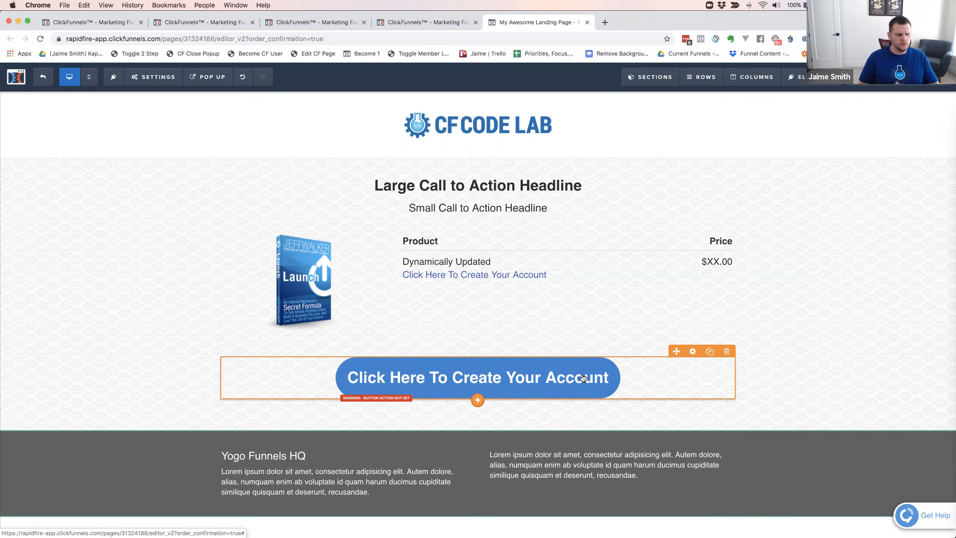
Try smaller mobile font sizes for the button, starting with 20px, in the mobile preview, then restore 24px and return to the desktop view
left_click(89, 77)
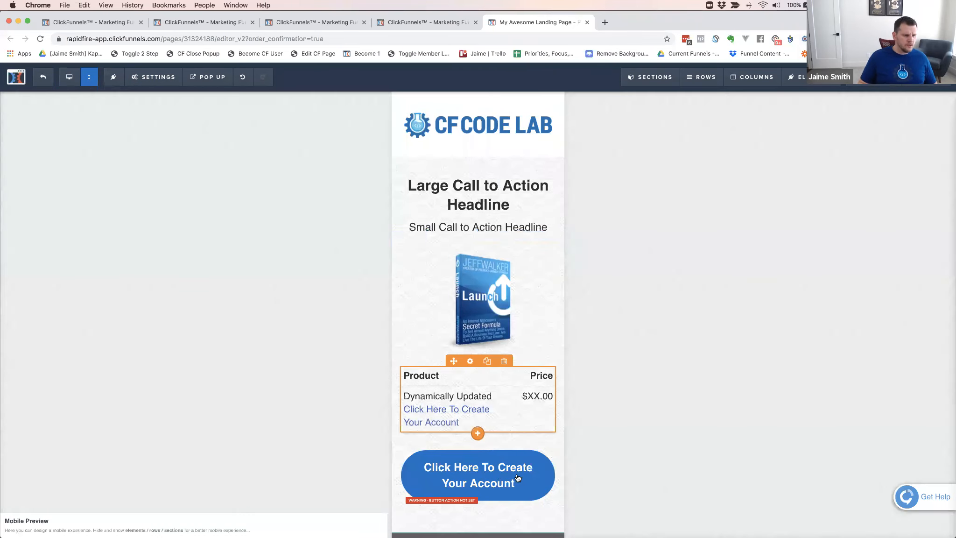
scroll(531, 386, "down", 3)
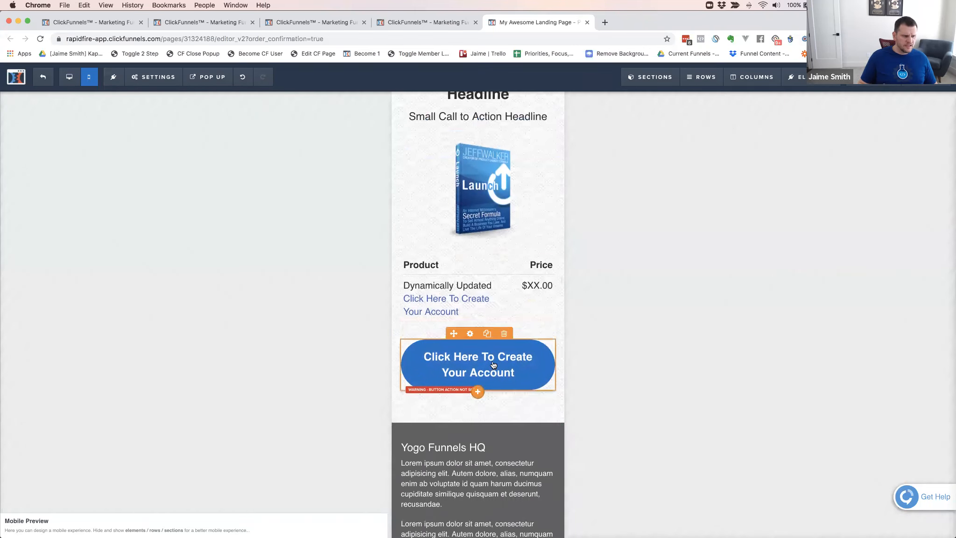
left_click(494, 365)
left_click(895, 303)
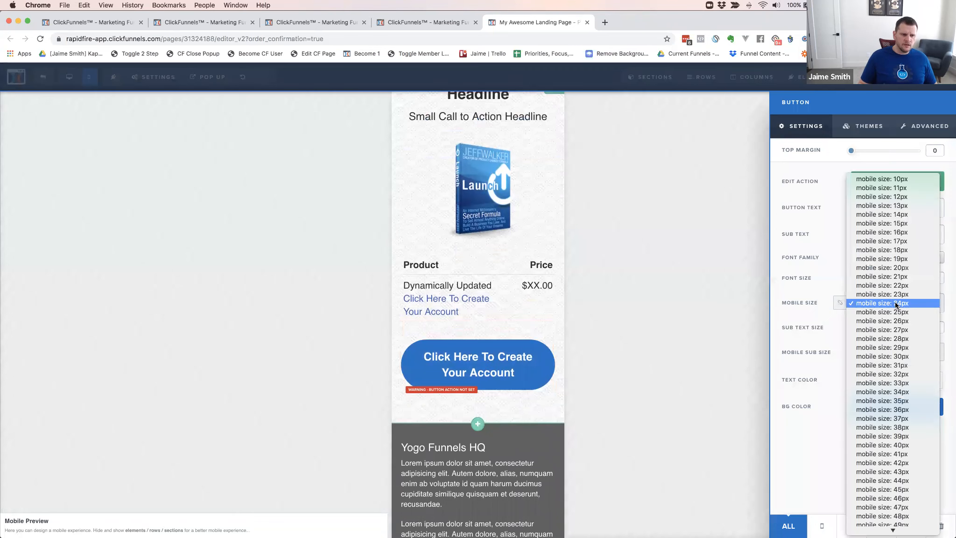
left_click(879, 267)
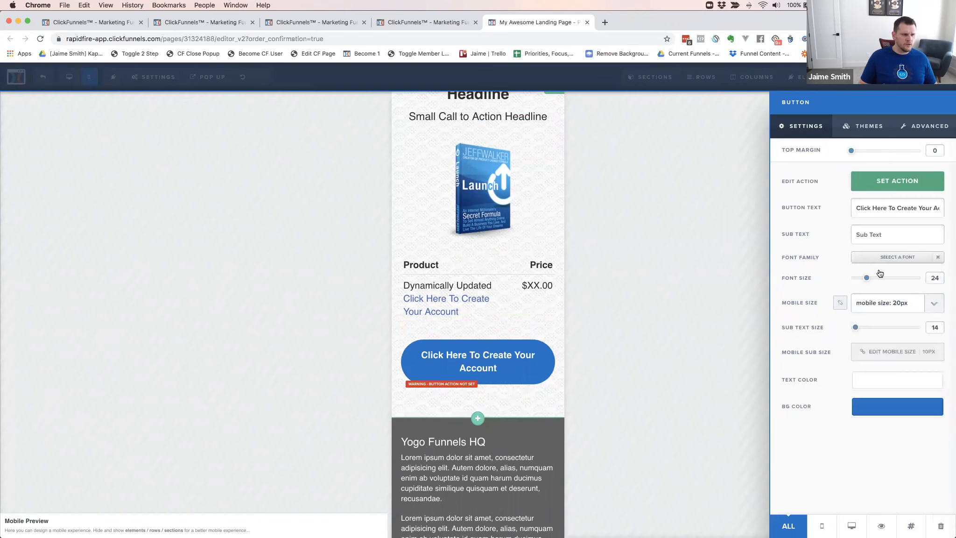
left_click(888, 304)
left_click(885, 268)
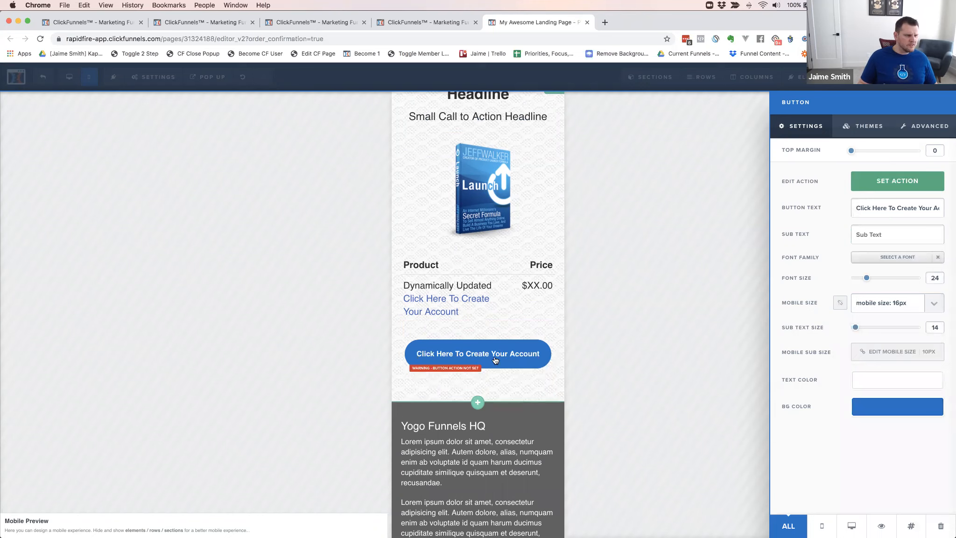
left_click(893, 302)
left_click(891, 373)
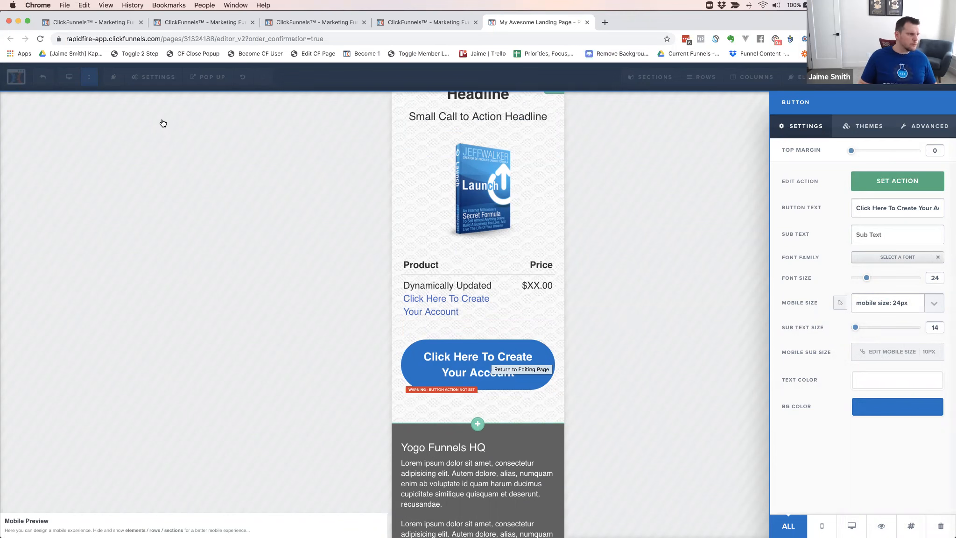
left_click(81, 97)
left_click(70, 77)
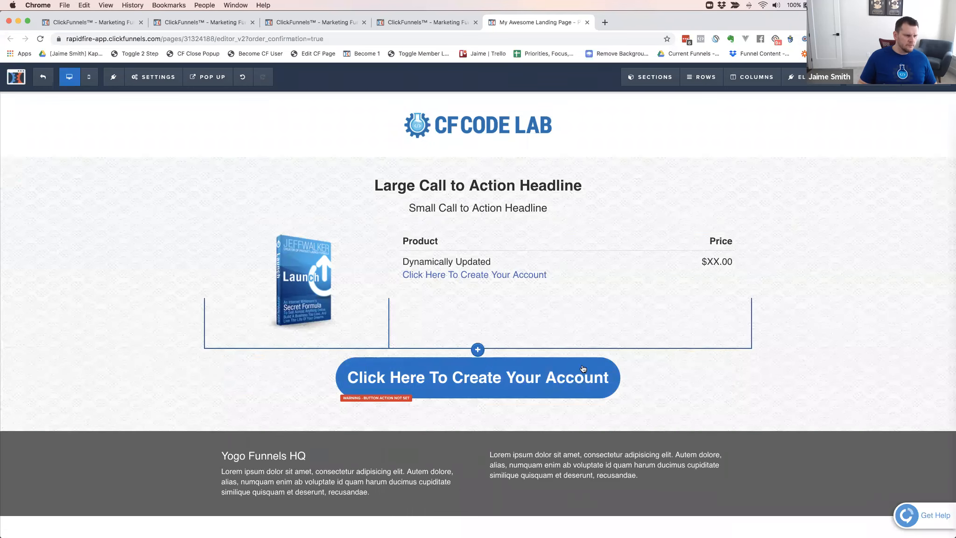
Apply the Dark Shadow text shadow to the account-creation button
left_click(590, 386)
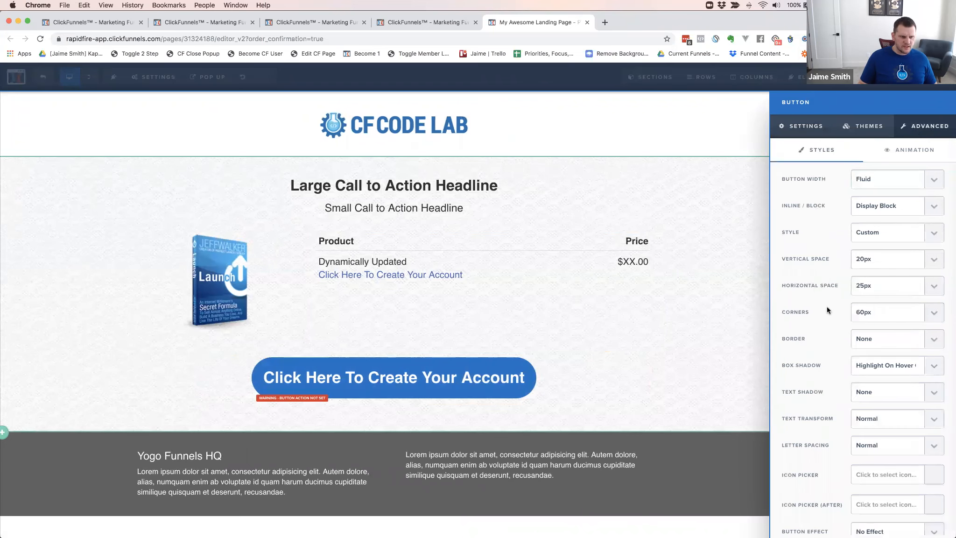
scroll(826, 310, "down", 2)
left_click(863, 352)
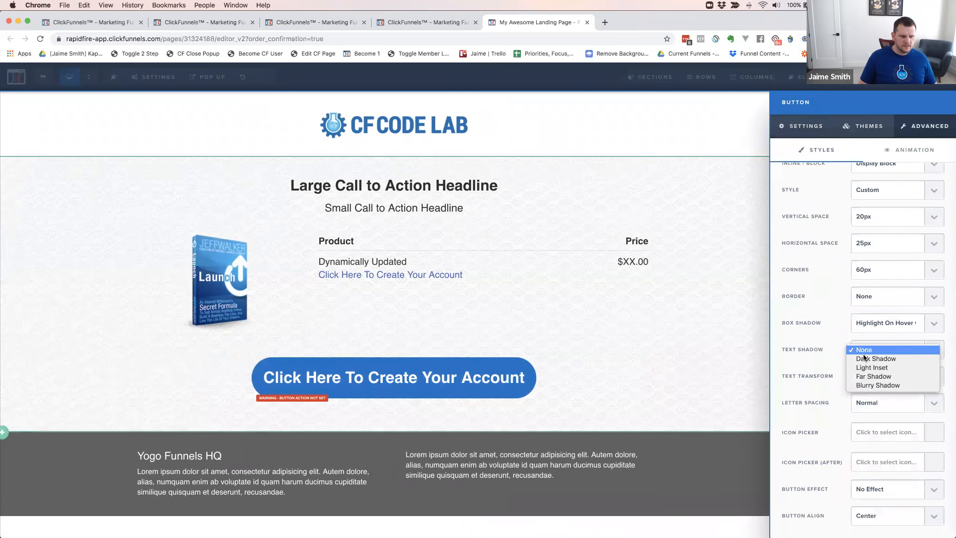
left_click(871, 359)
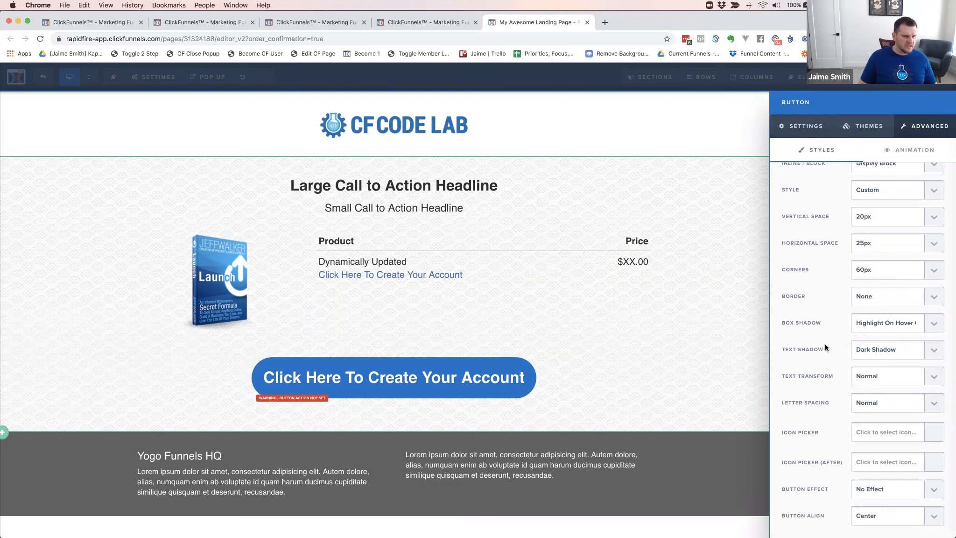
left_click(731, 304)
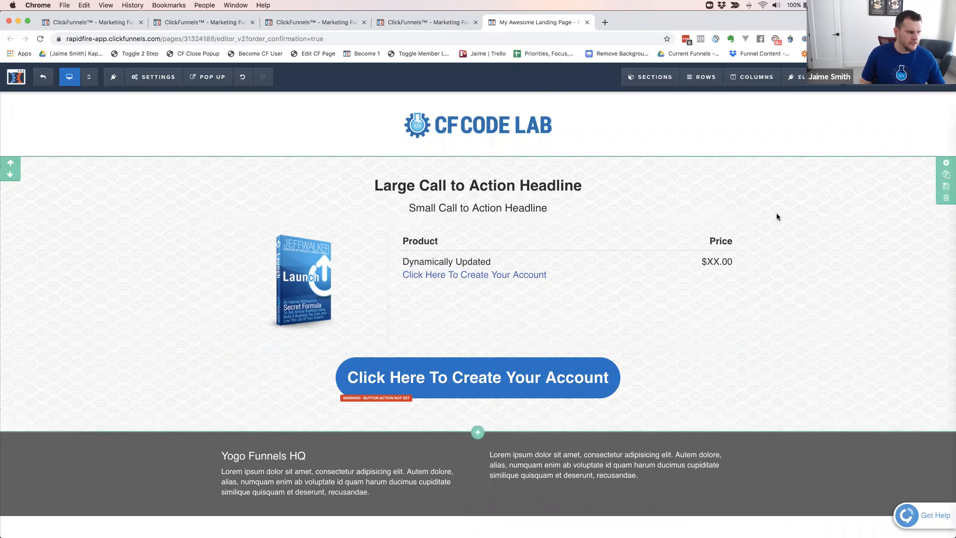
Set the button's horizontal space to 40px and its button width to Fill Width
left_click(607, 384)
left_click(926, 126)
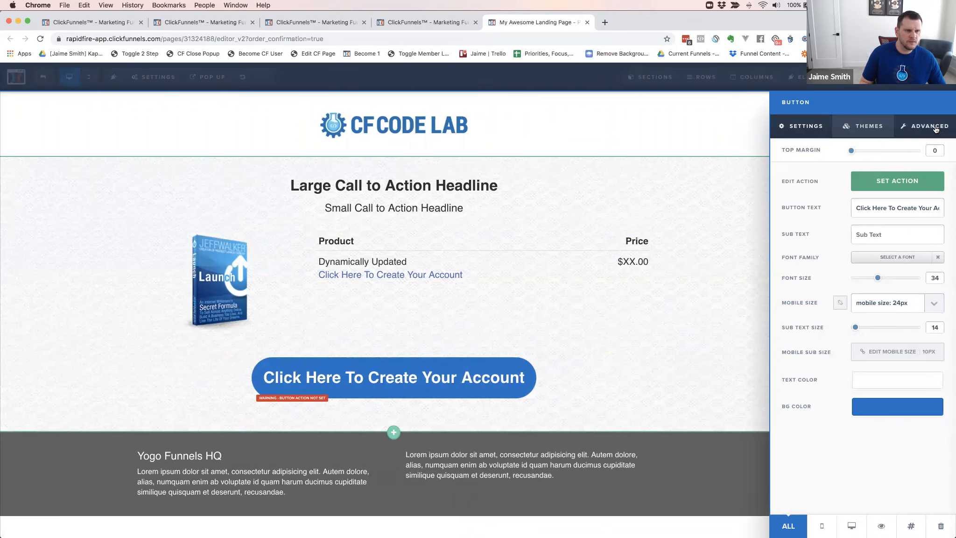
left_click(864, 287)
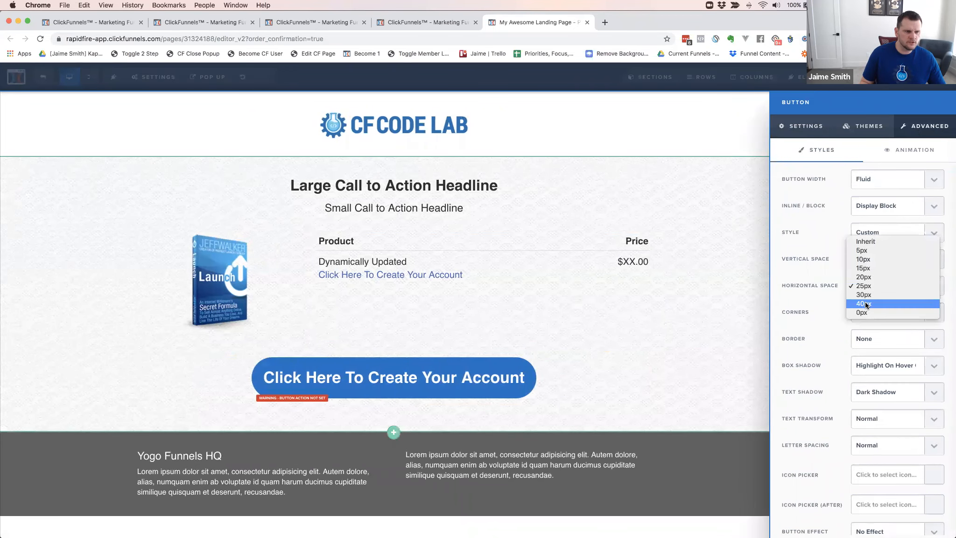
left_click(864, 303)
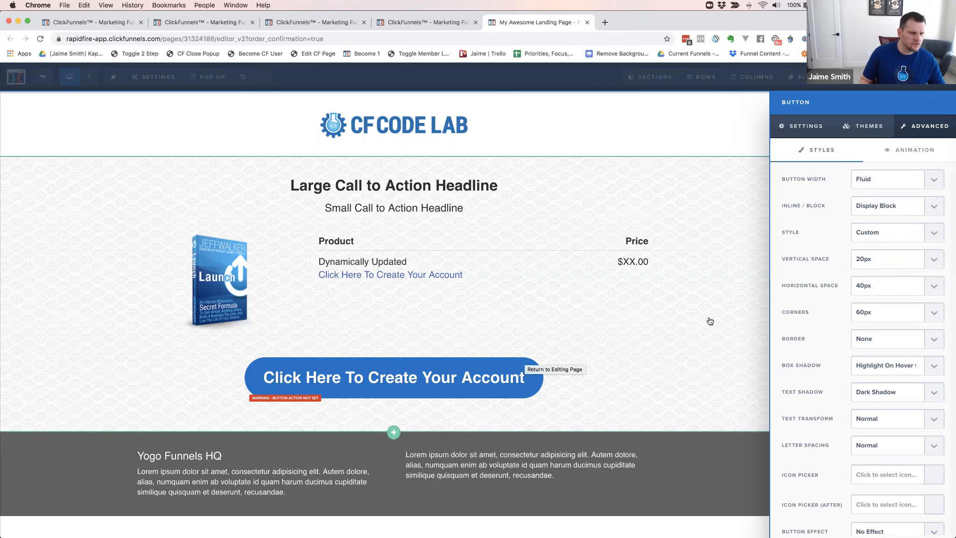
left_click(872, 182)
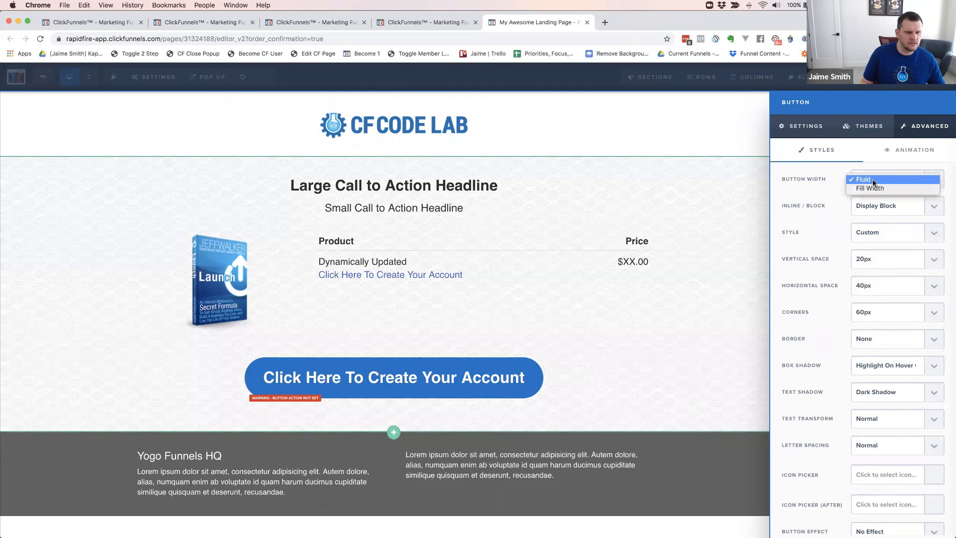
left_click(873, 189)
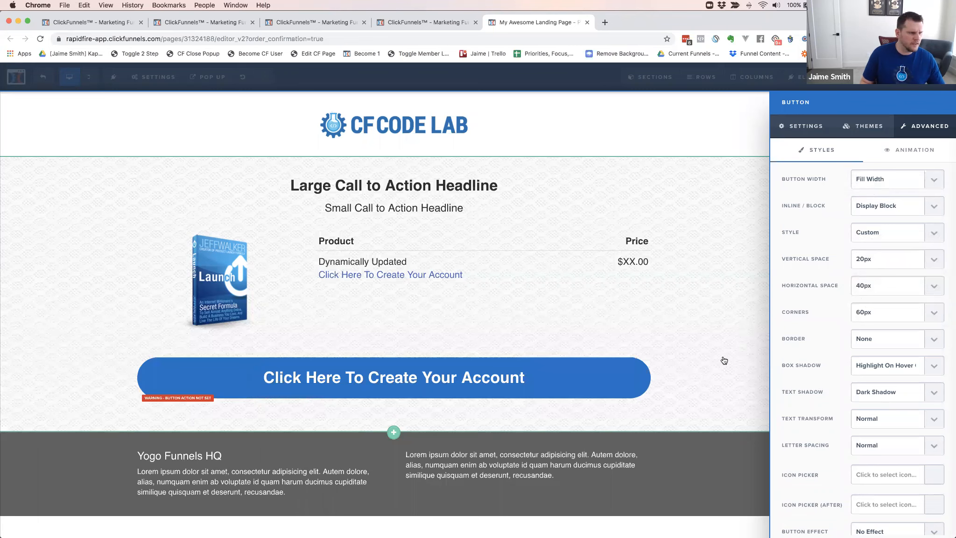
left_click(694, 348)
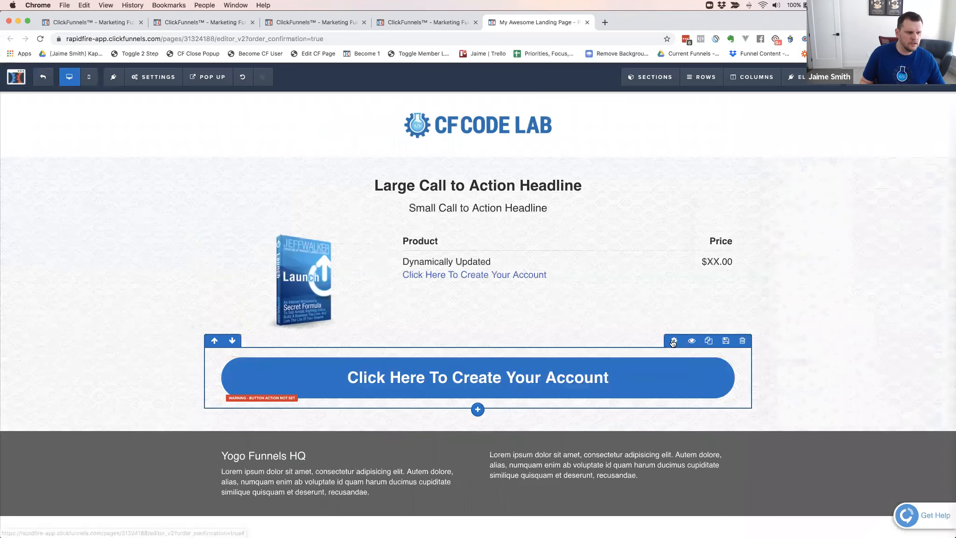
Narrow the button's one-column row to 75% width and check the page in the mobile preview
left_click(838, 374)
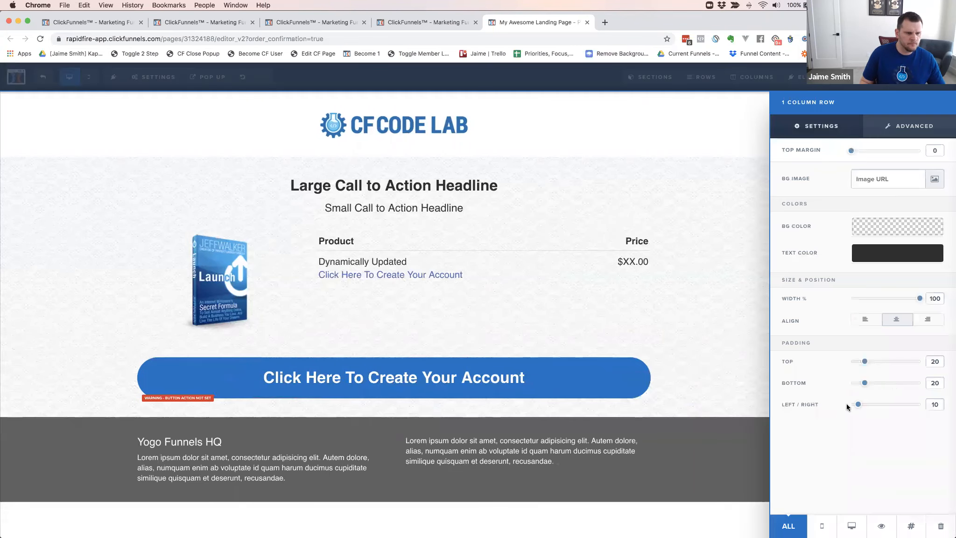
left_click_drag(920, 301, 894, 302)
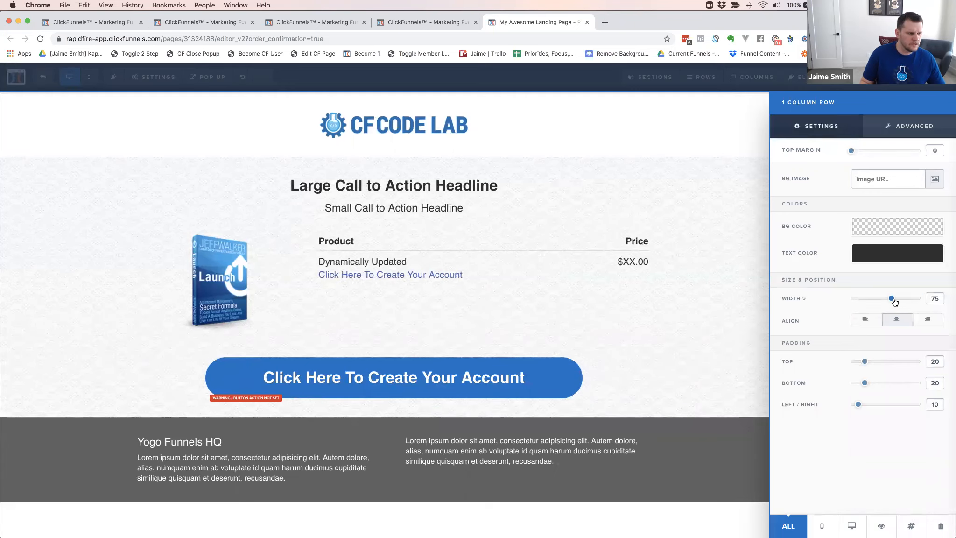
left_click(739, 306)
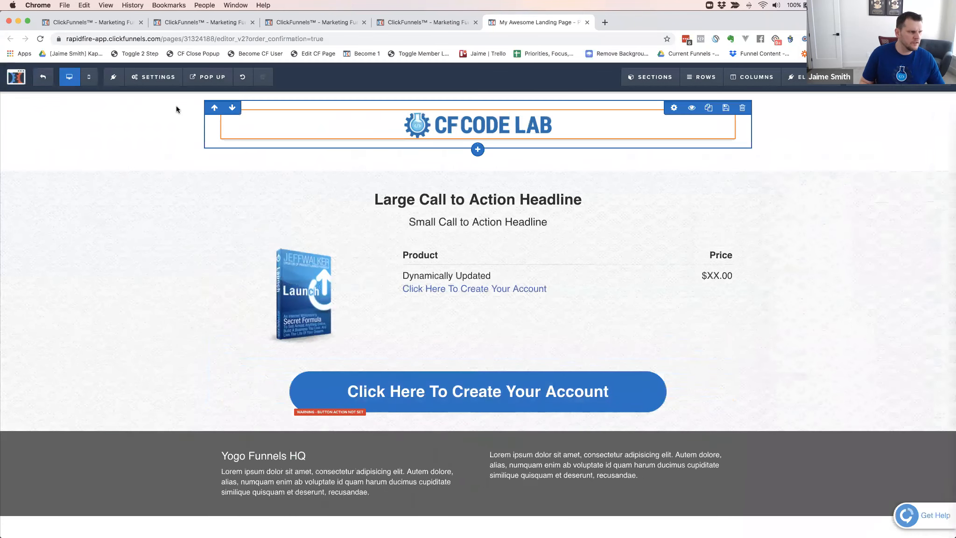
left_click(89, 77)
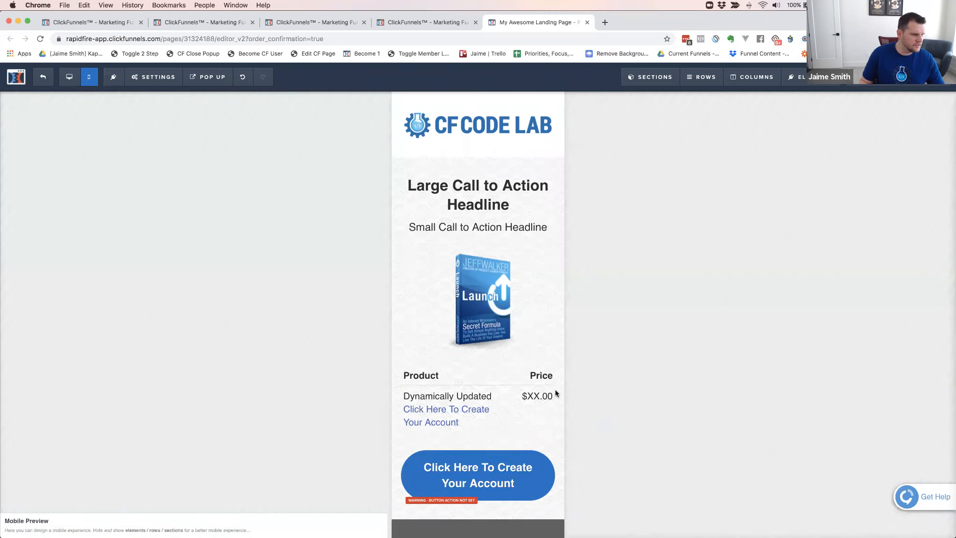
left_click(69, 76)
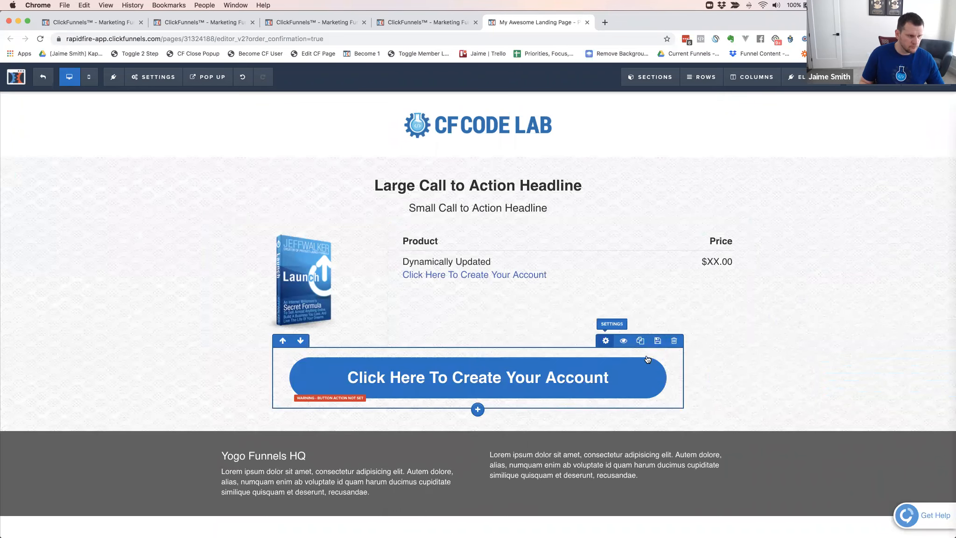
Set the width of the button's one-column row to 70%
mouse_move(892, 299)
left_mouse_down()
mouse_move(926, 298)
mouse_move(884, 301)
left_mouse_up()
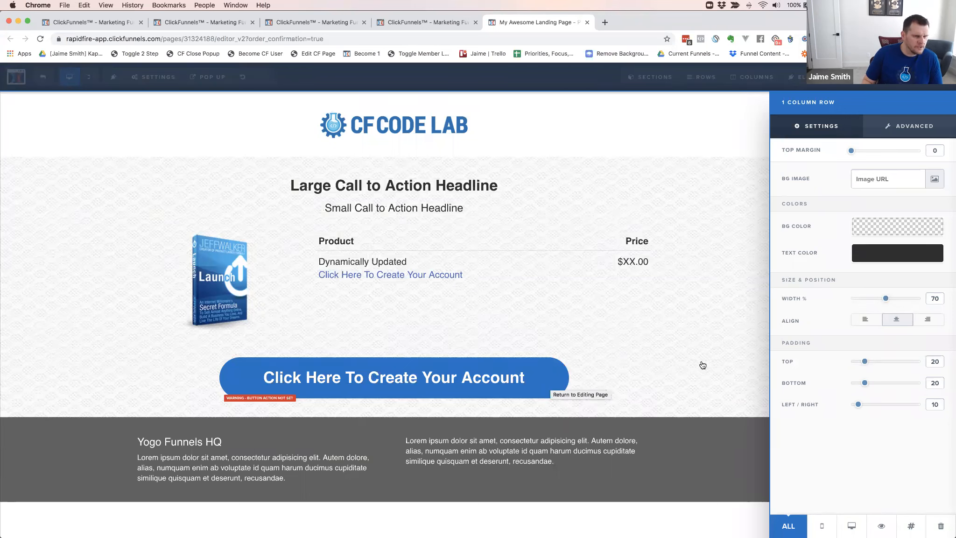
left_click_drag(885, 299, 885, 299)
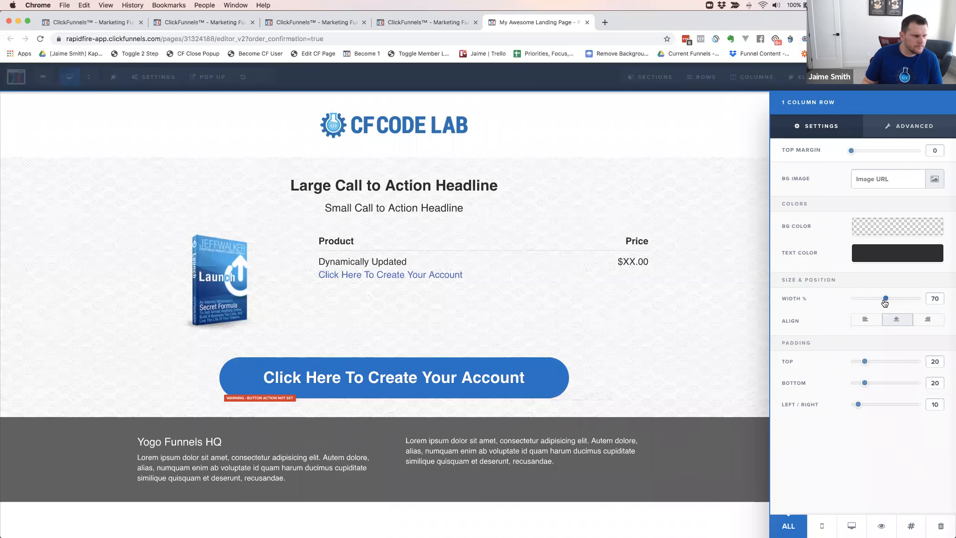
left_click(693, 313)
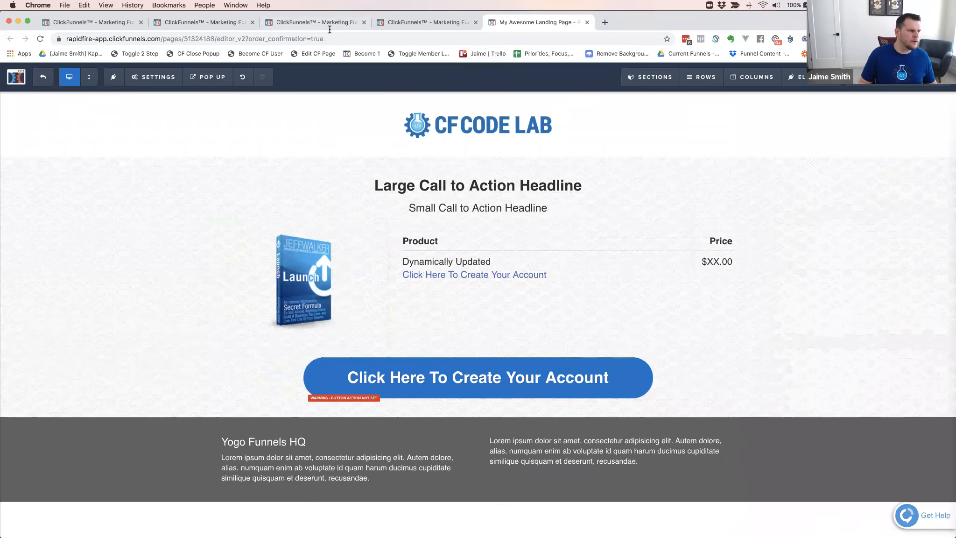
Leave the page editor and go to the open list of all funnels
left_click(415, 22)
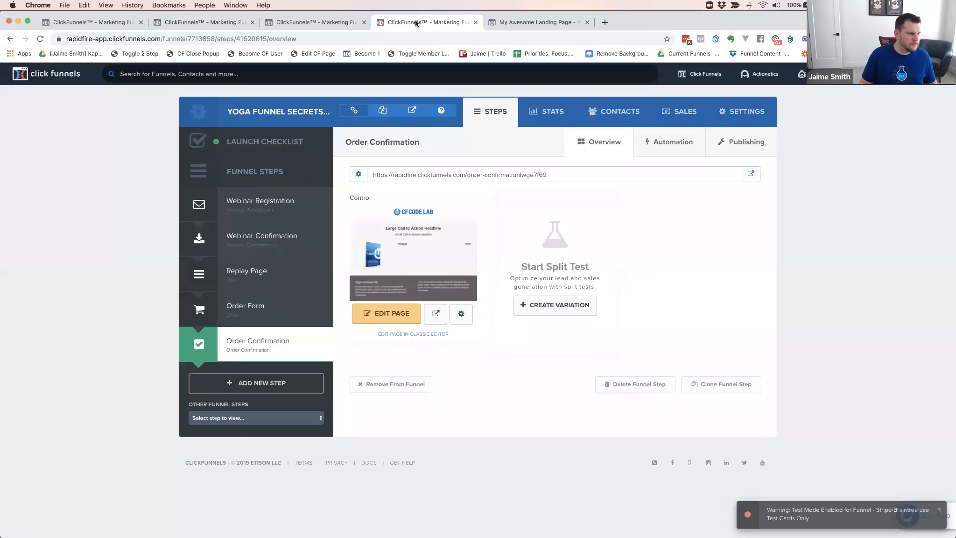
left_click(314, 22)
left_click(203, 23)
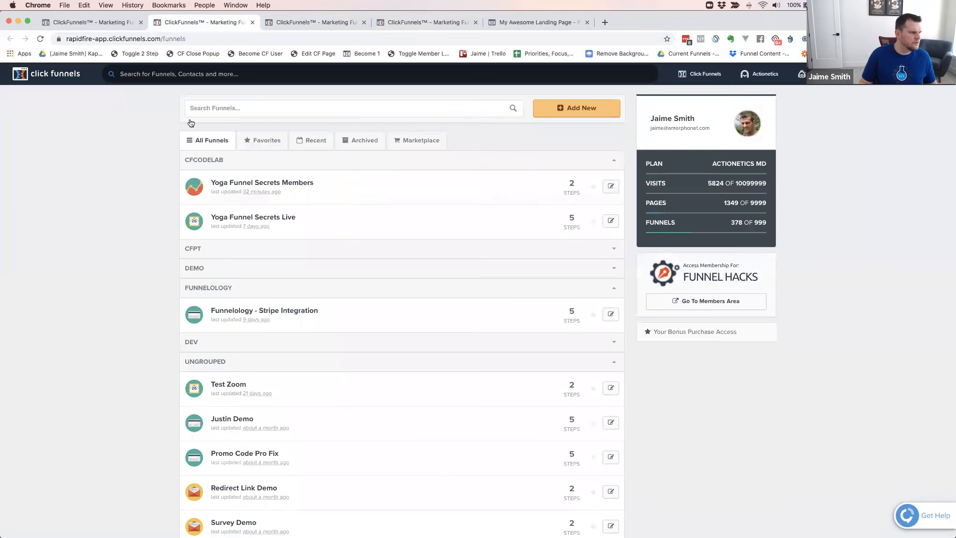
Copy the Secret Sign Up URL from the members funnel's Member Area step and return to the order confirmation page editor
left_click(104, 22)
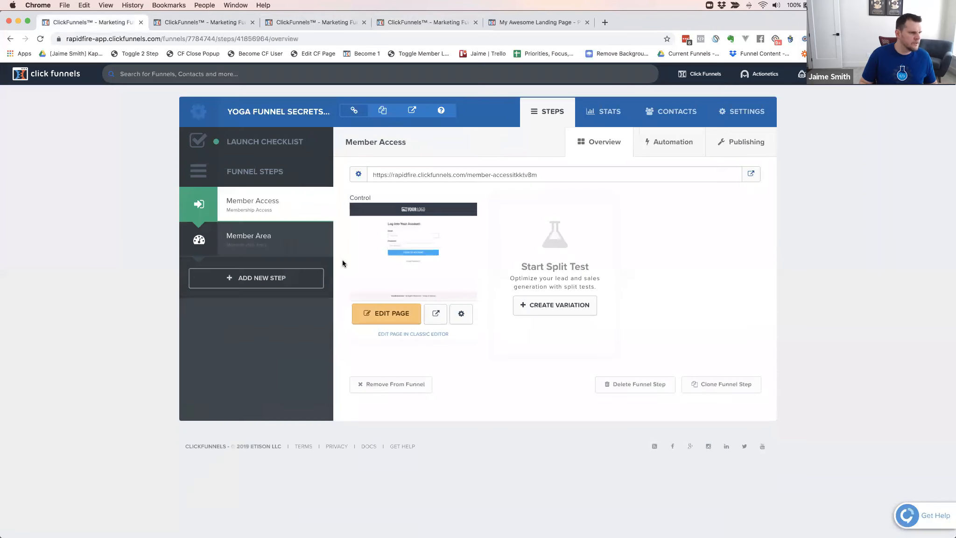
left_click(251, 236)
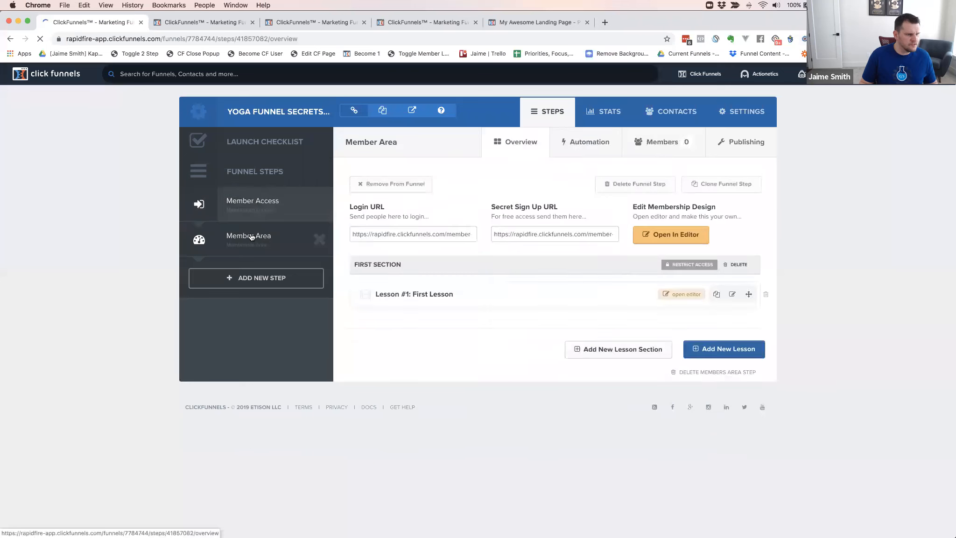
left_click(501, 235)
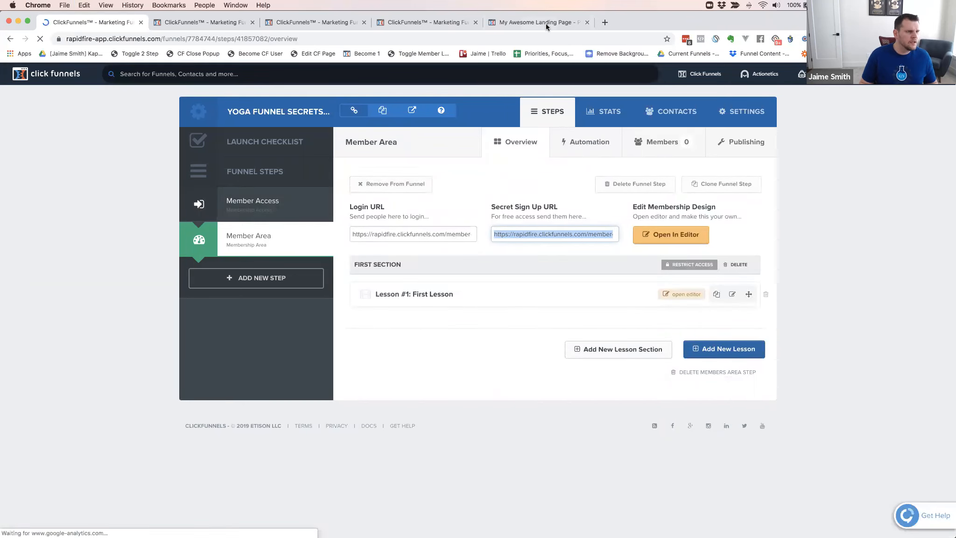
left_click(522, 22)
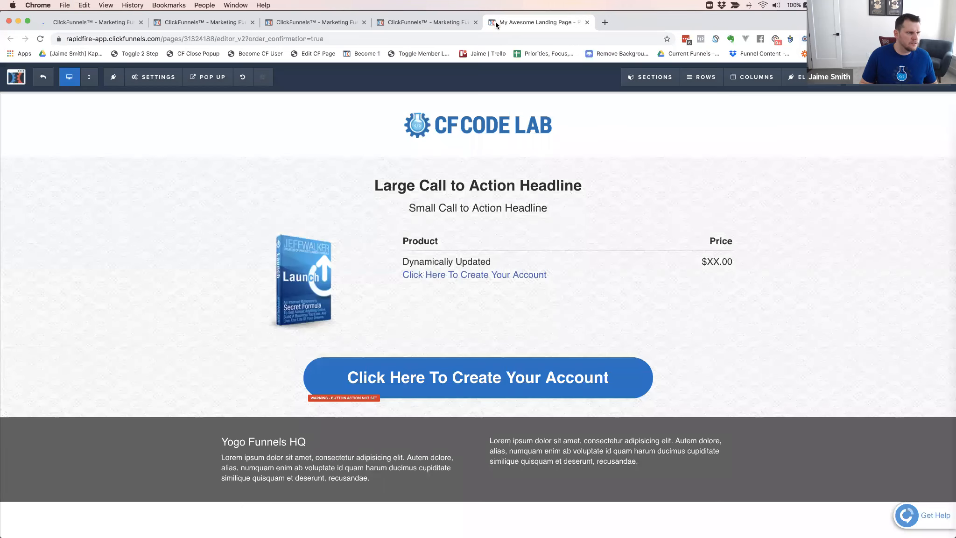
key("super+1")
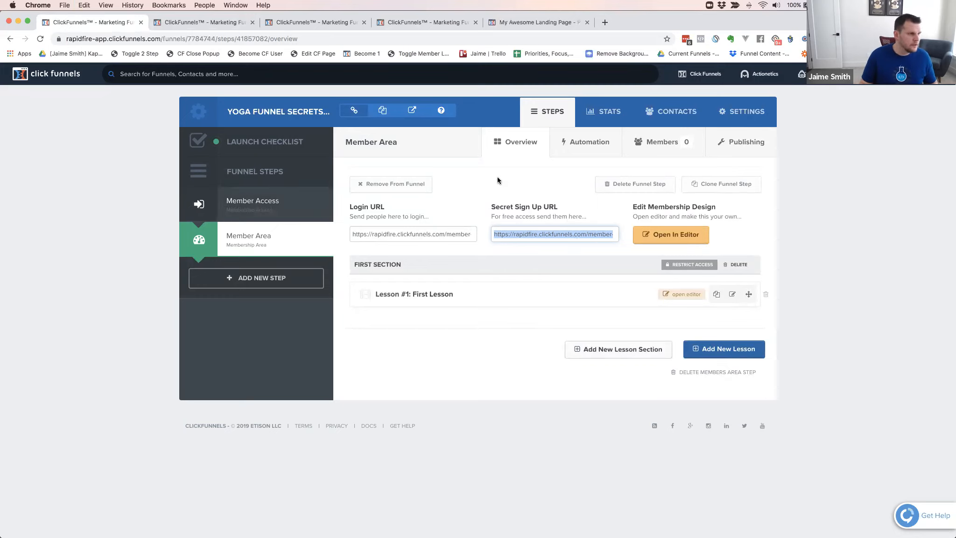
left_click(533, 23)
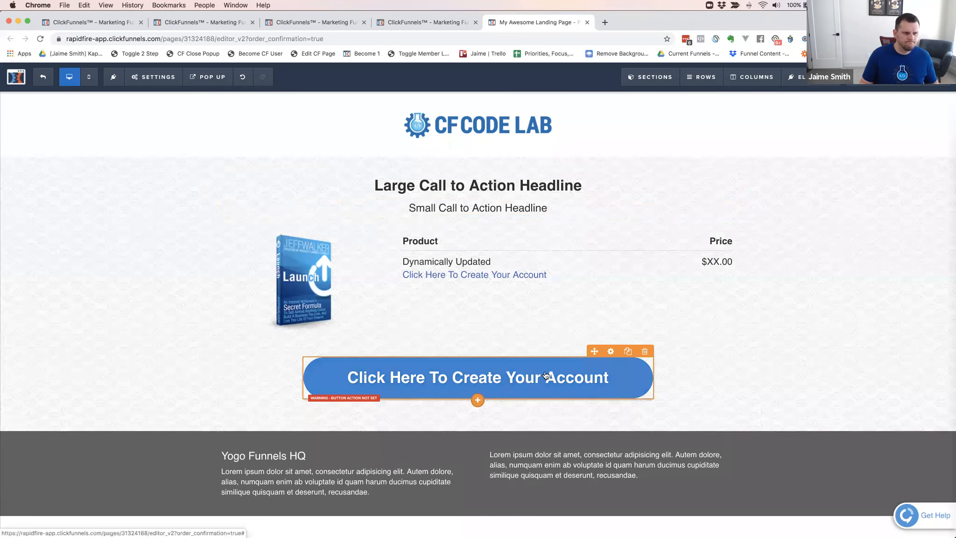
Set the account-creation button's action to Go To Website URL with the copied Secret Sign Up URL
left_click(546, 375)
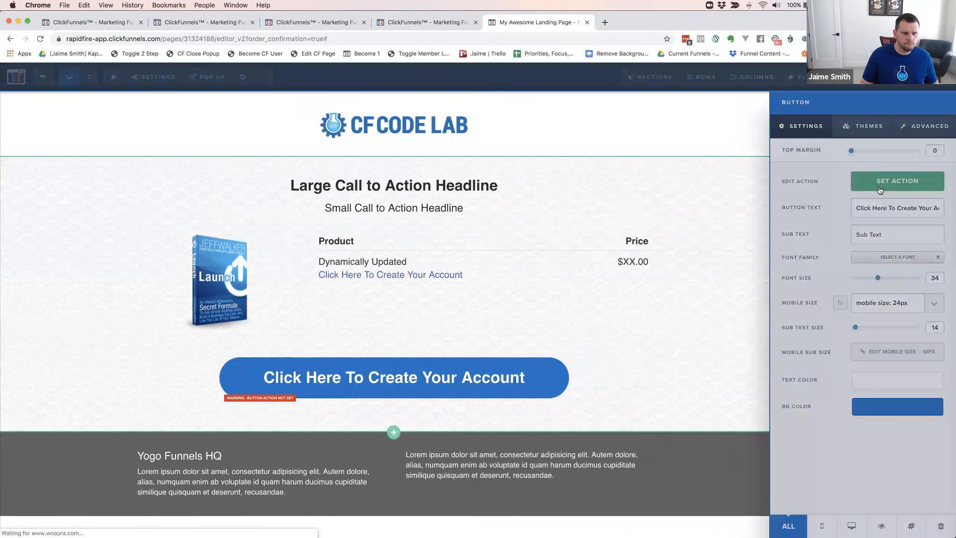
left_click(880, 190)
key("super+a")
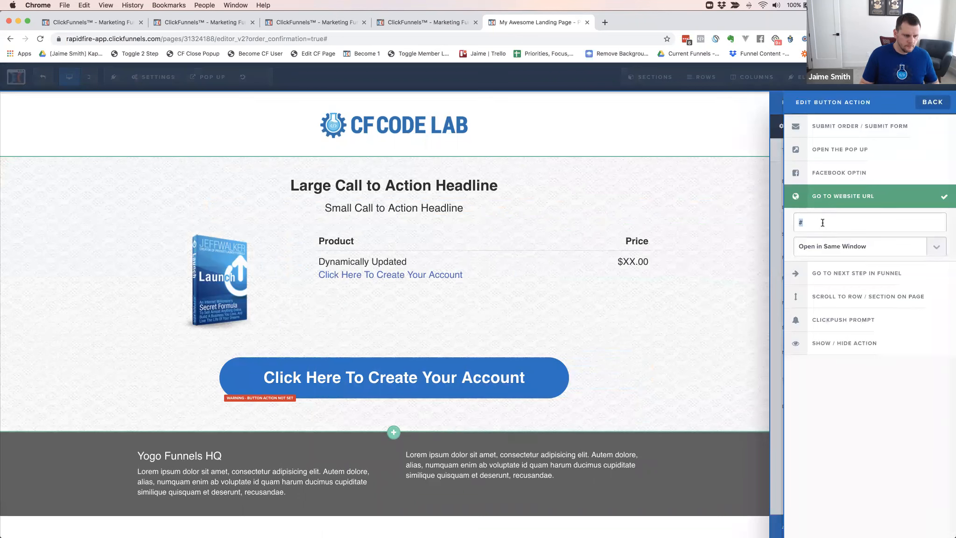
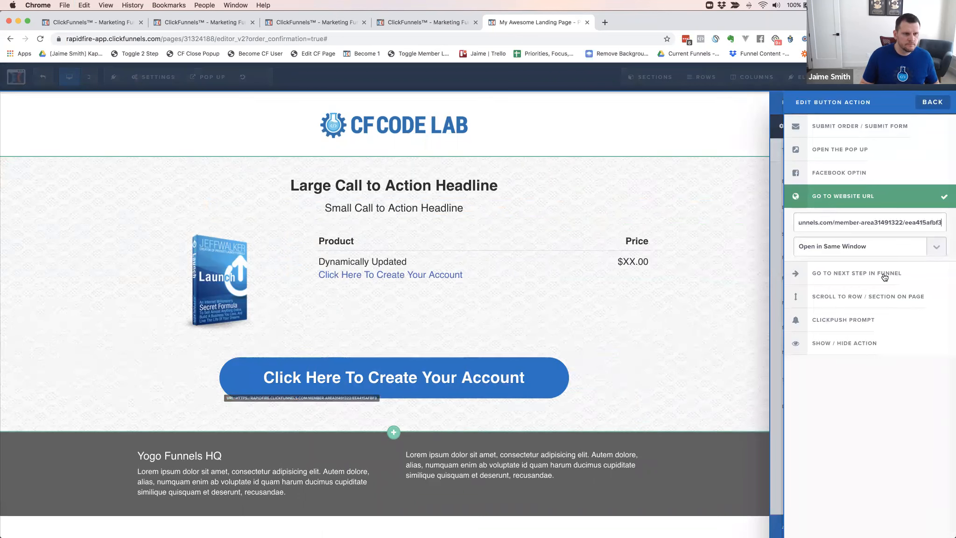
Make the button's link open in a new tab/window and save the page, leaving the SEO meta data unchanged
left_click(871, 246)
left_click(865, 255)
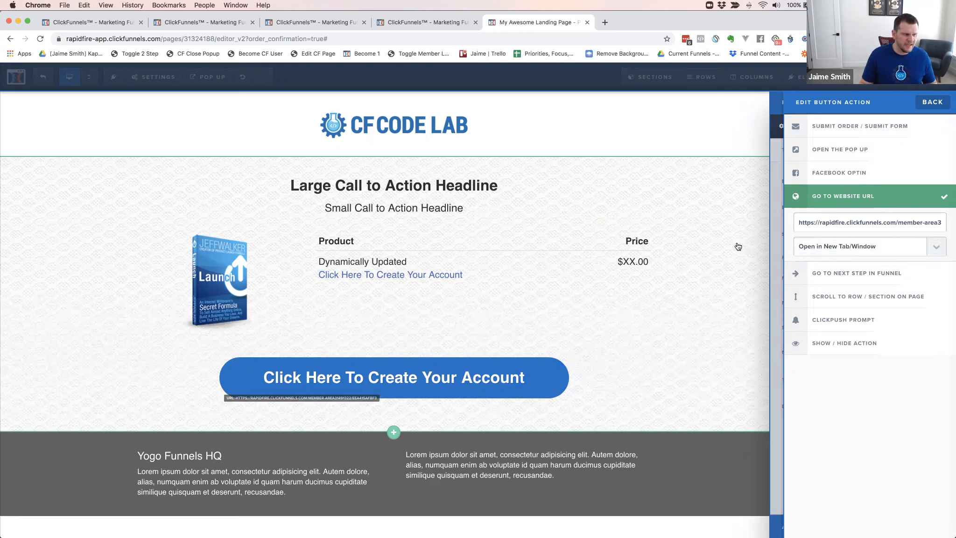
left_click(718, 255)
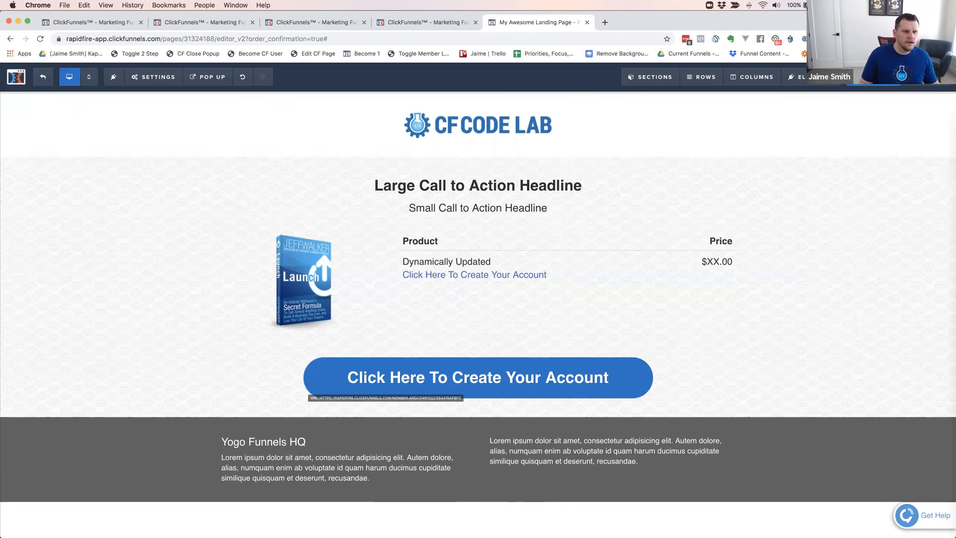
left_click(926, 77)
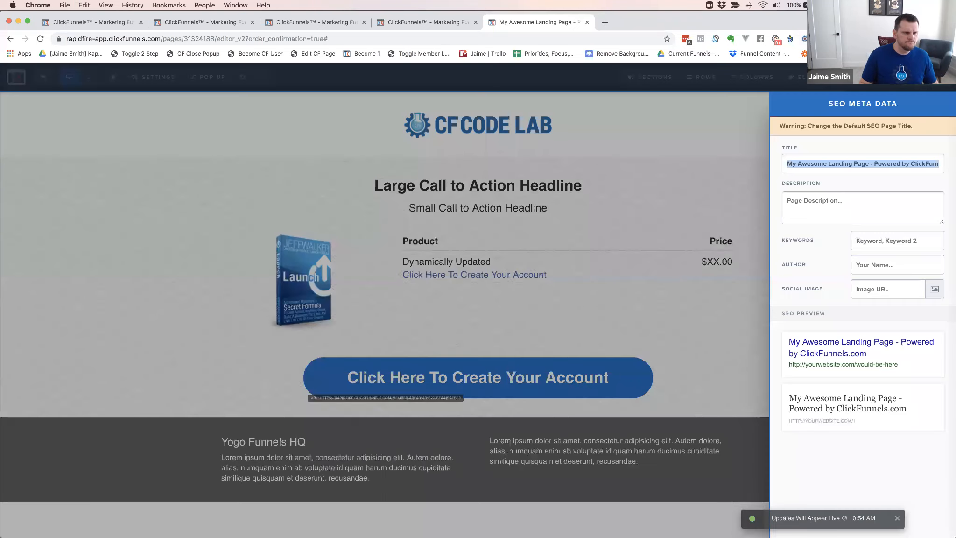
left_click(704, 189)
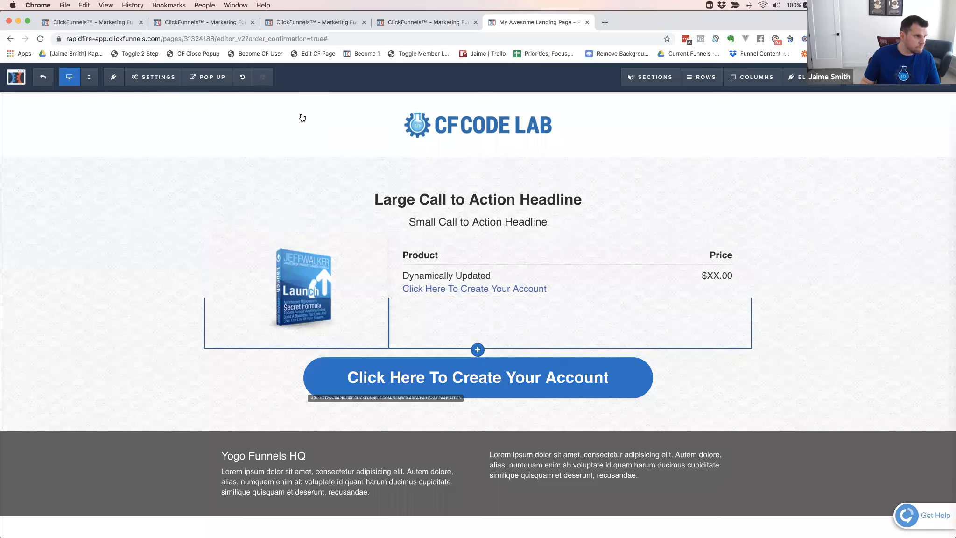
Switch to the live order form and enter the customer's full name in the shipping section
left_click(87, 24)
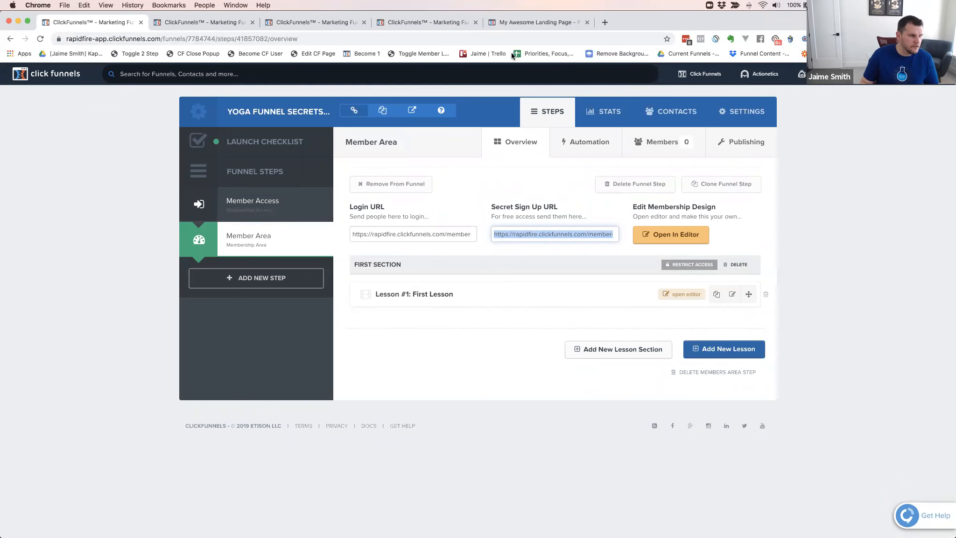
left_click(520, 22)
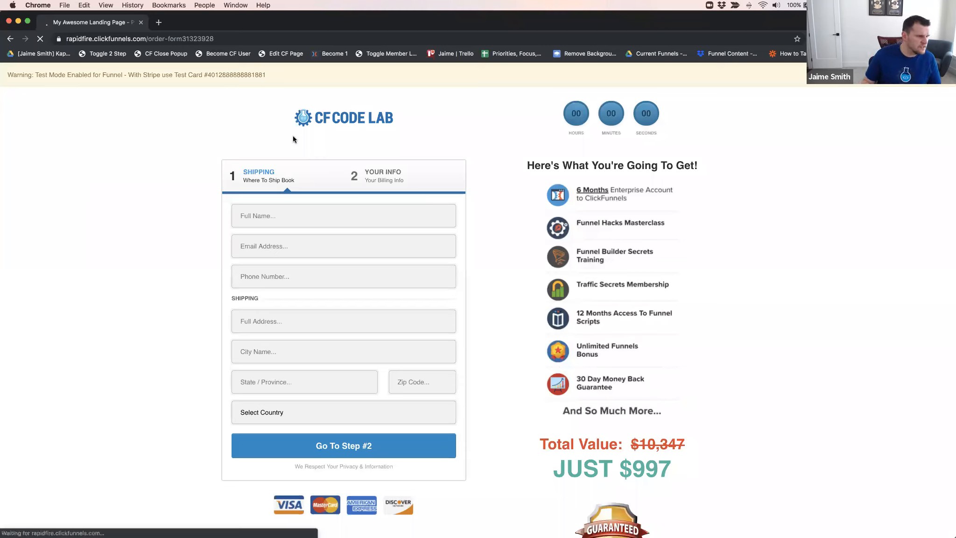
left_click(278, 214)
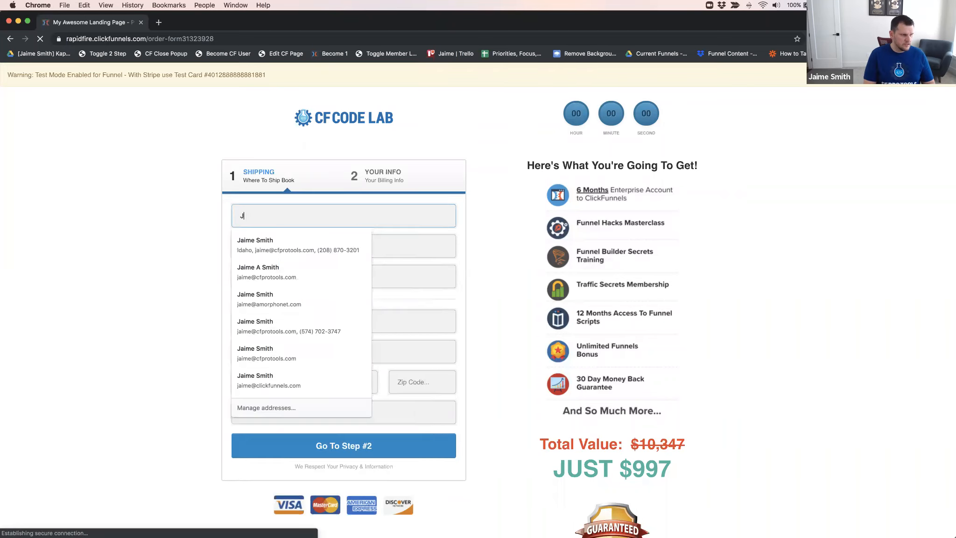
key("Tab")
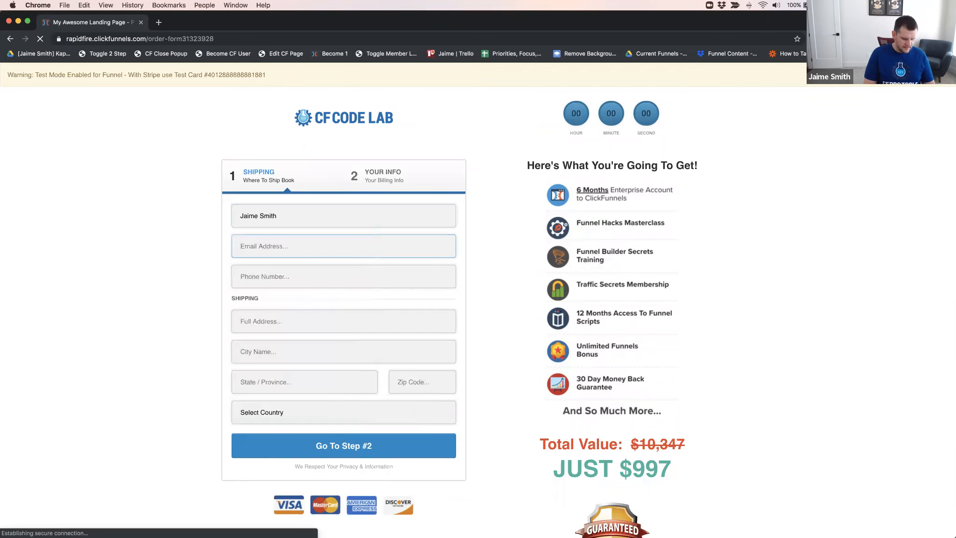
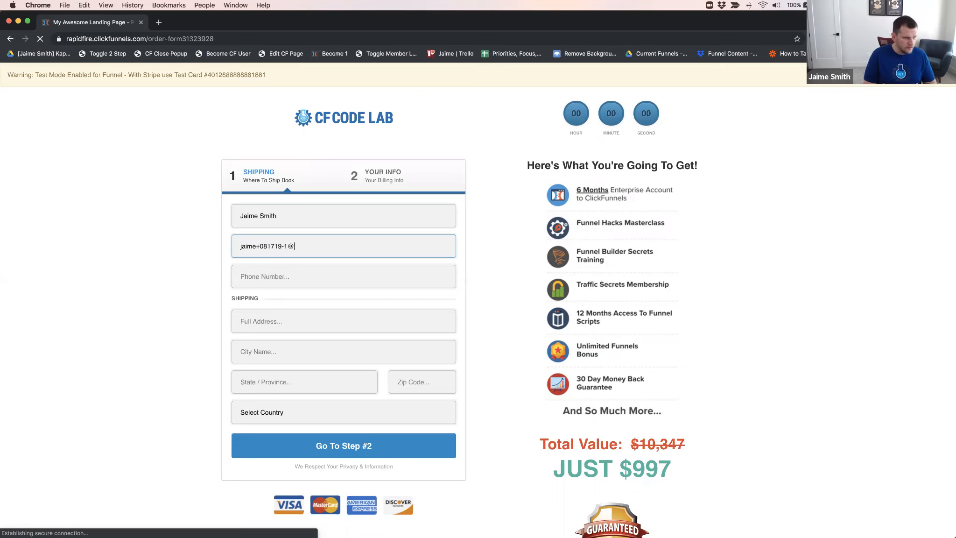
Enter a unique test e-mail address for the customer in the order form
key("Tab")
Fill in the phone number, street address, city, state and zip code fields with placeholder values
type("123")
key("Tab")
type("123")
key("Tab")
type("123")
key("Tab")
type("123")
key("Tab")
type("123")
key("Tab")
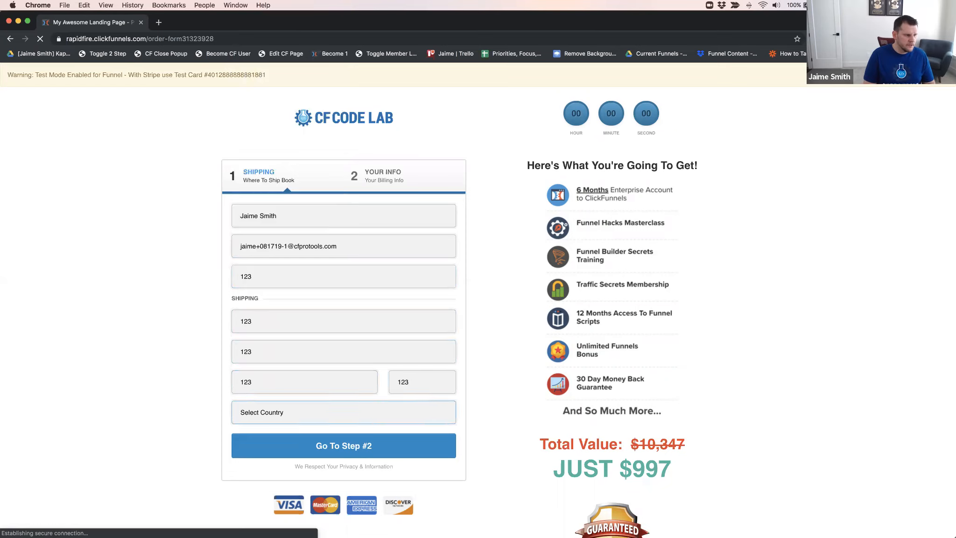
Choose United States as the shipping country and continue to the order form's billing step
key("u")
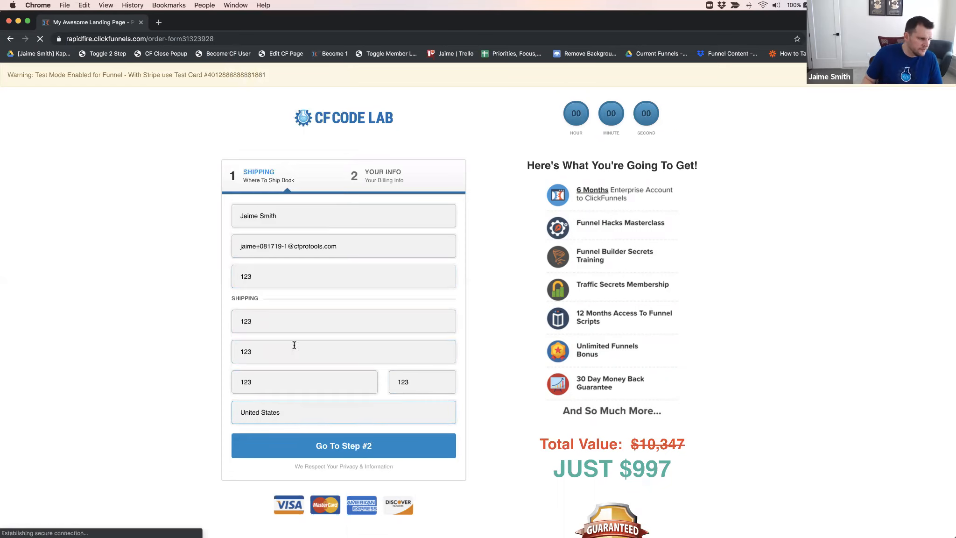
left_click(345, 246)
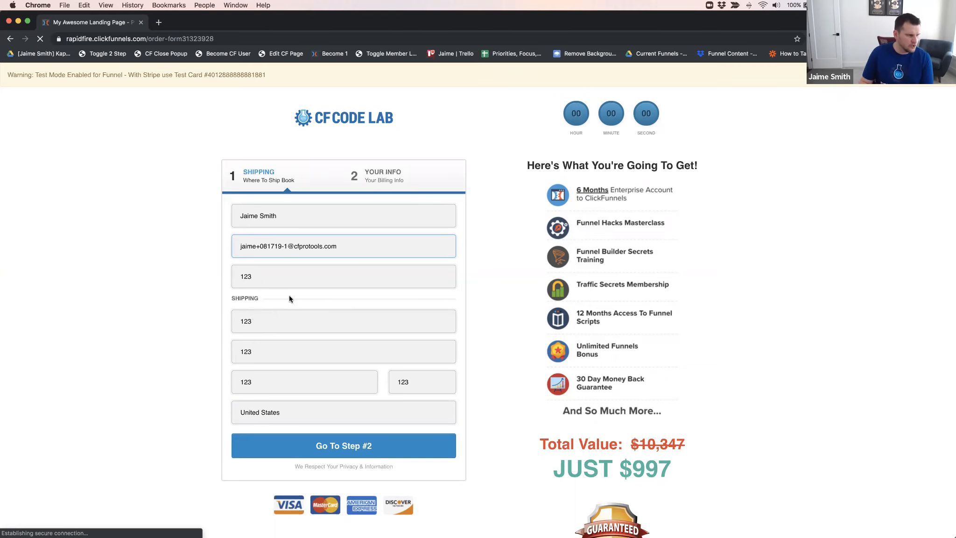
left_click(346, 449)
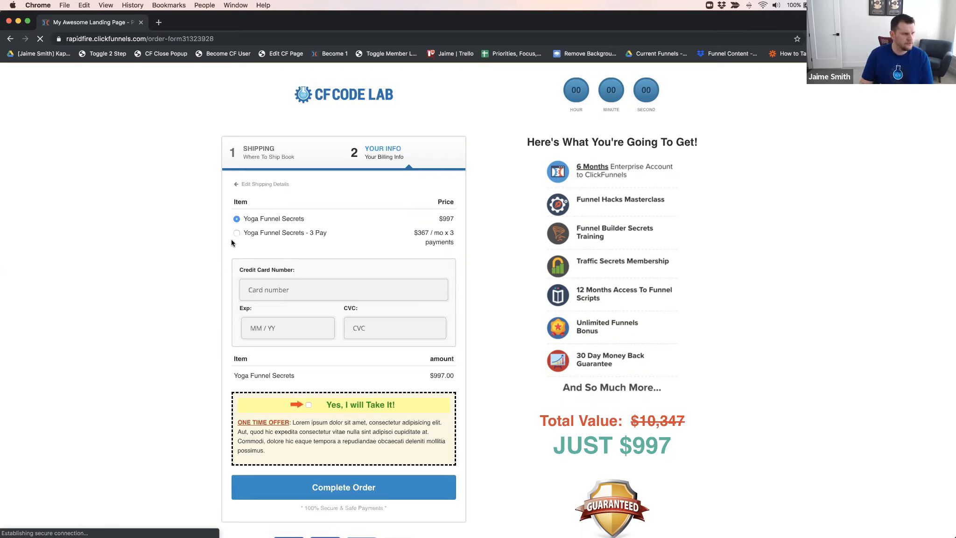
Copy the Stripe test card number from the test mode notice into the credit card number field
left_click(287, 290)
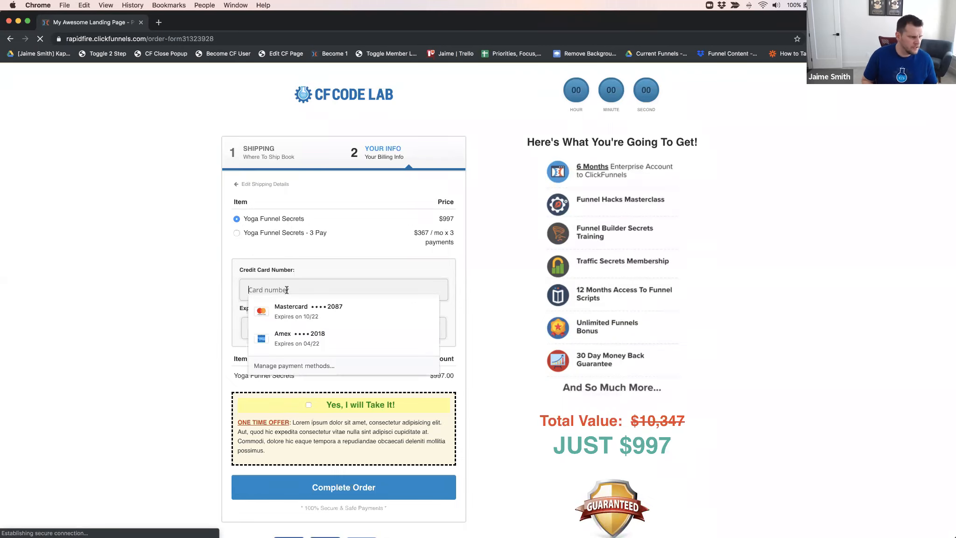
left_click(146, 183)
scroll(147, 183, "up", 1)
double_click(228, 75)
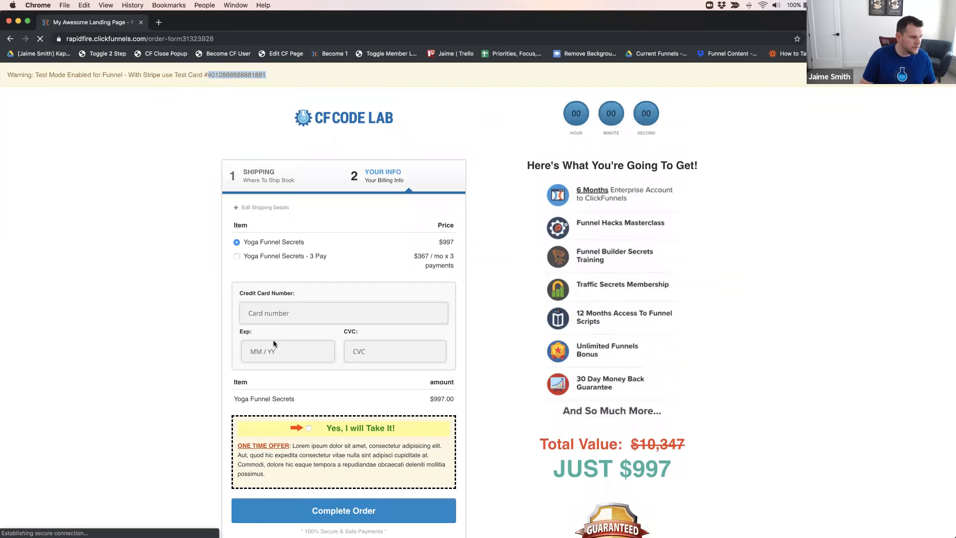
left_click(288, 310)
key("super+v")
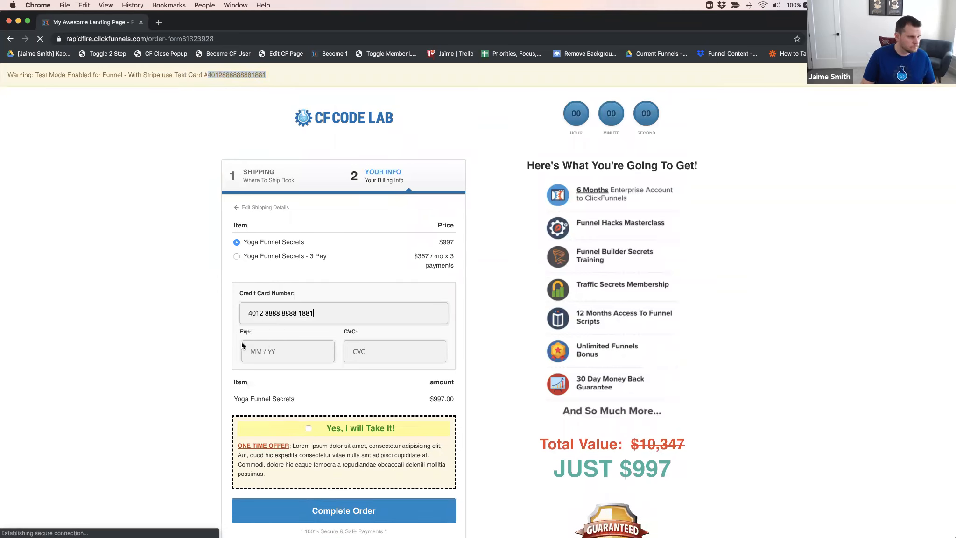
Enter the test card's expiration date and CVC in the billing section
left_click(254, 347)
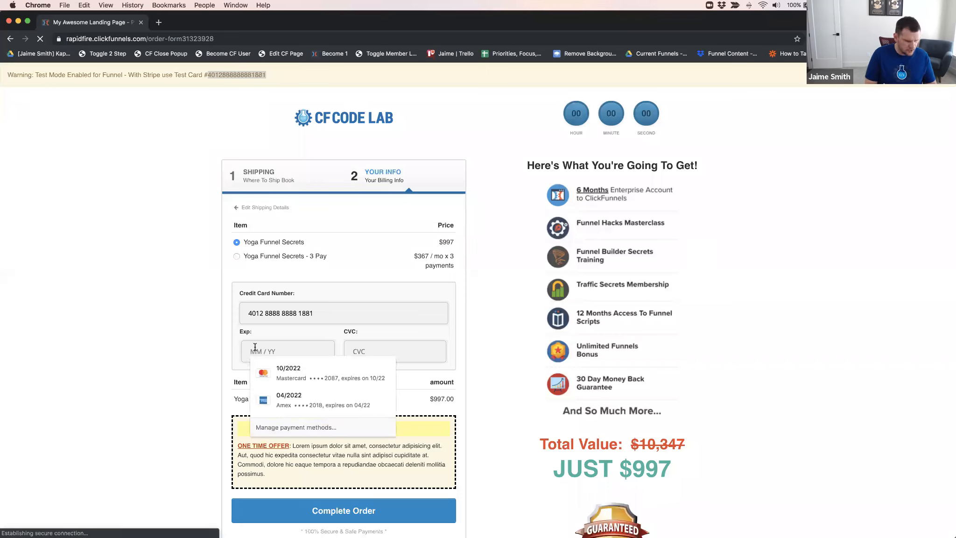
type("0220")
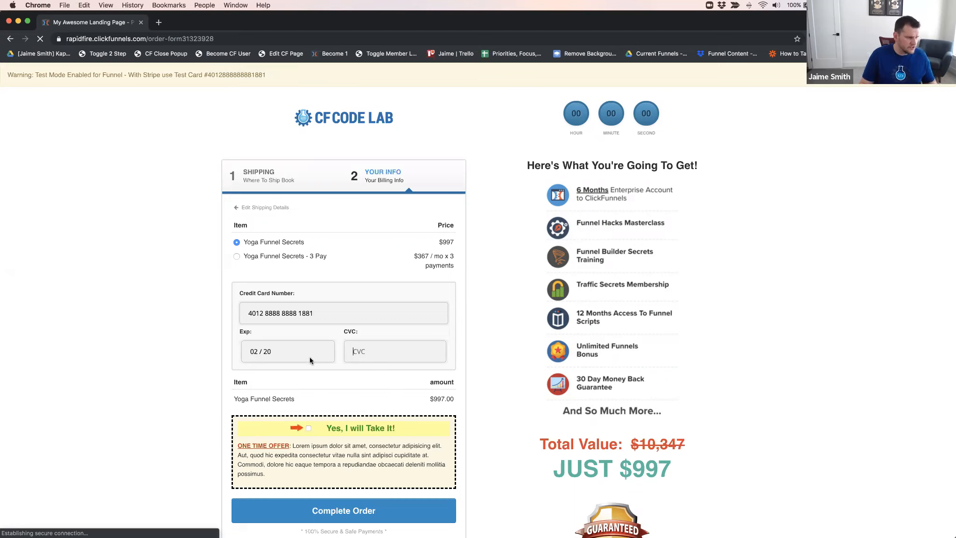
type("213")
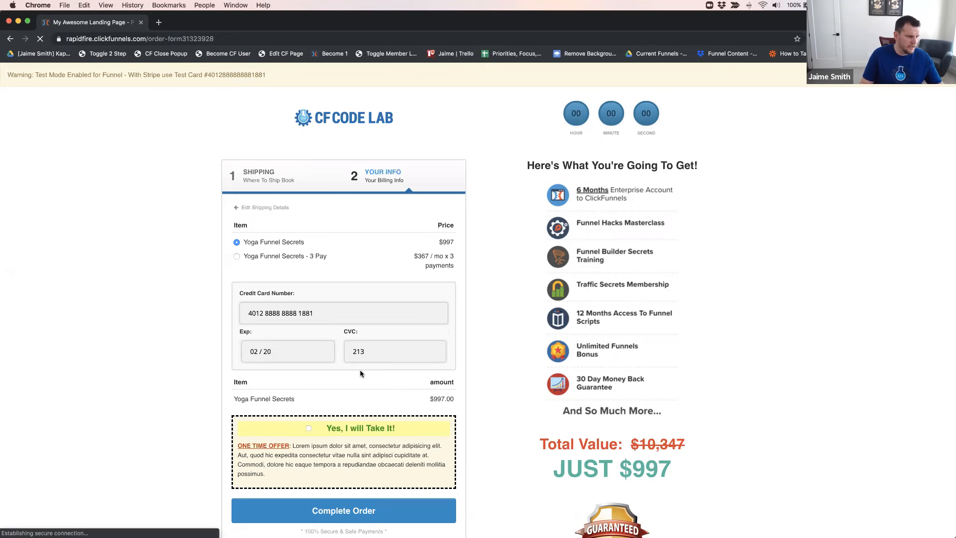
key("BackSpace")
key("BackSpace")
key("BackSpace")
type("123")
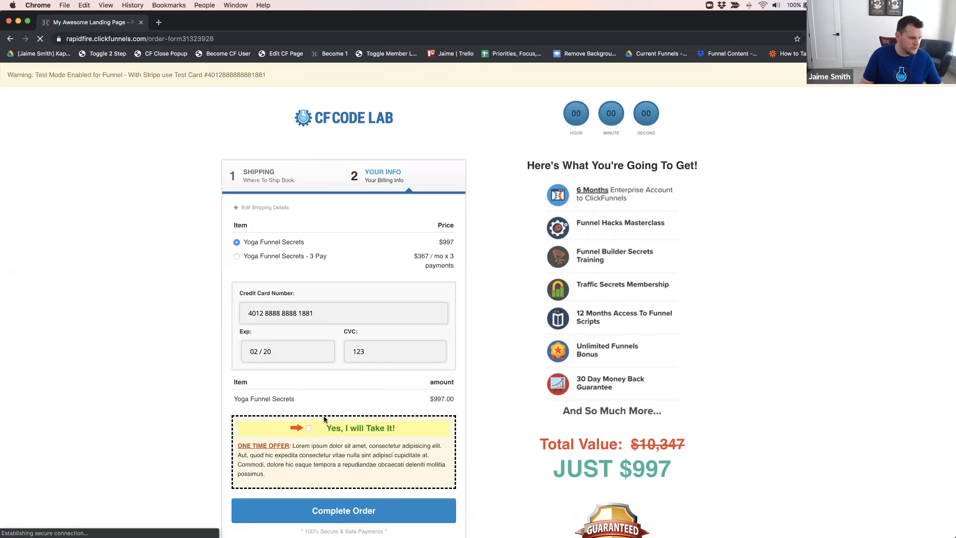
scroll(197, 378, "down", 3)
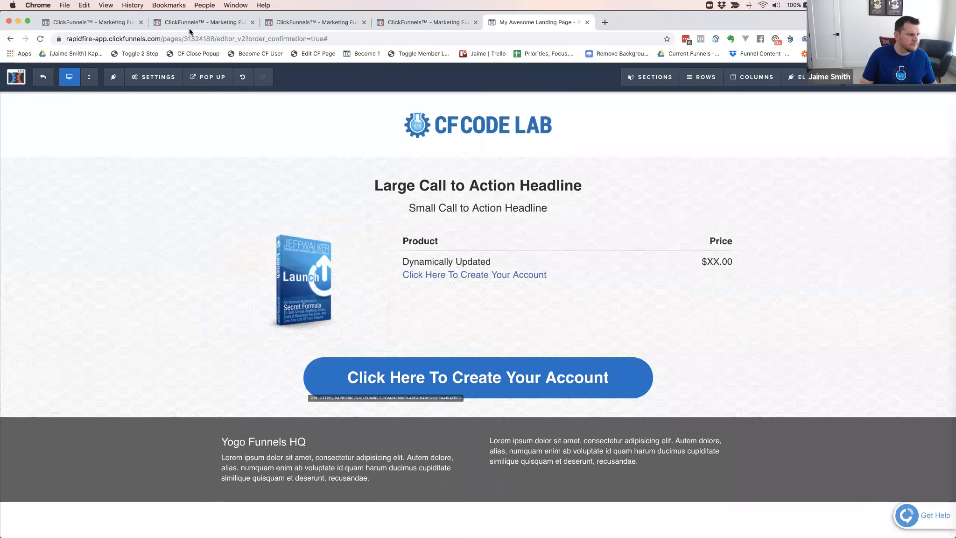
Open the Order Form page of the Yoga Funnel Secrets live funnel in the page editor
left_click(200, 24)
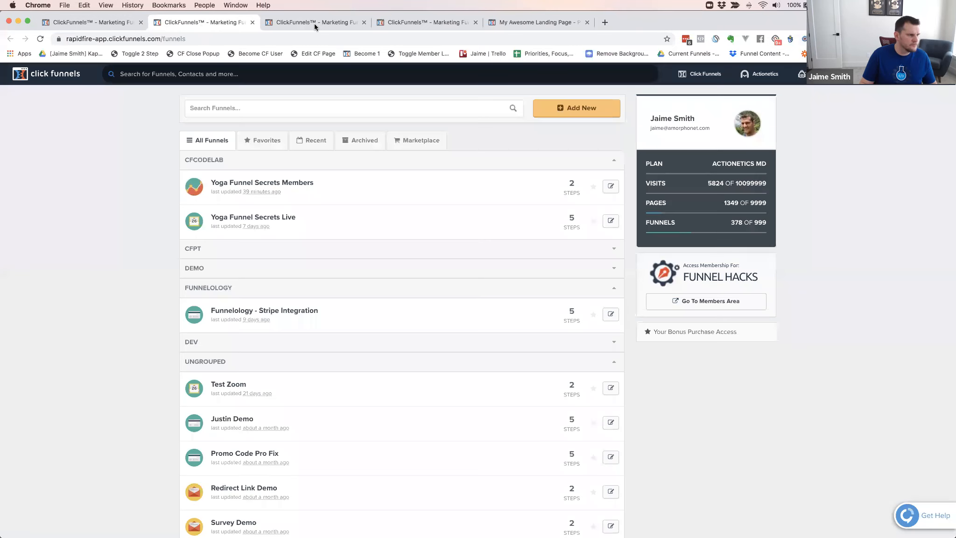
left_click(419, 22)
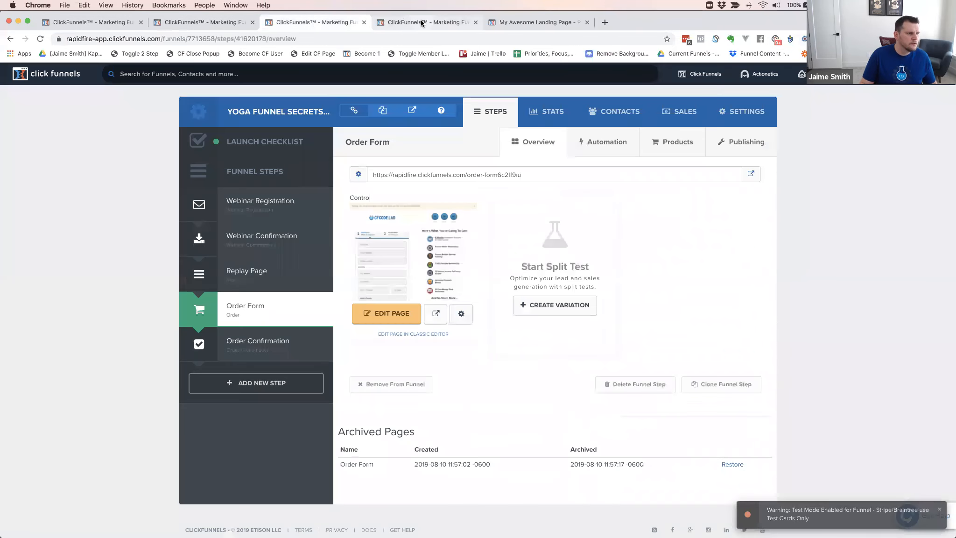
left_click(309, 22)
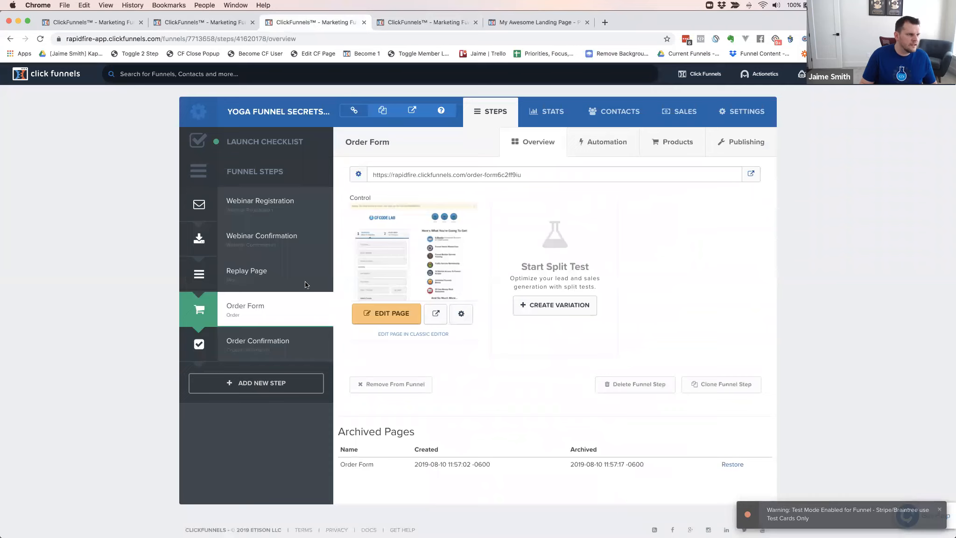
left_click(393, 319)
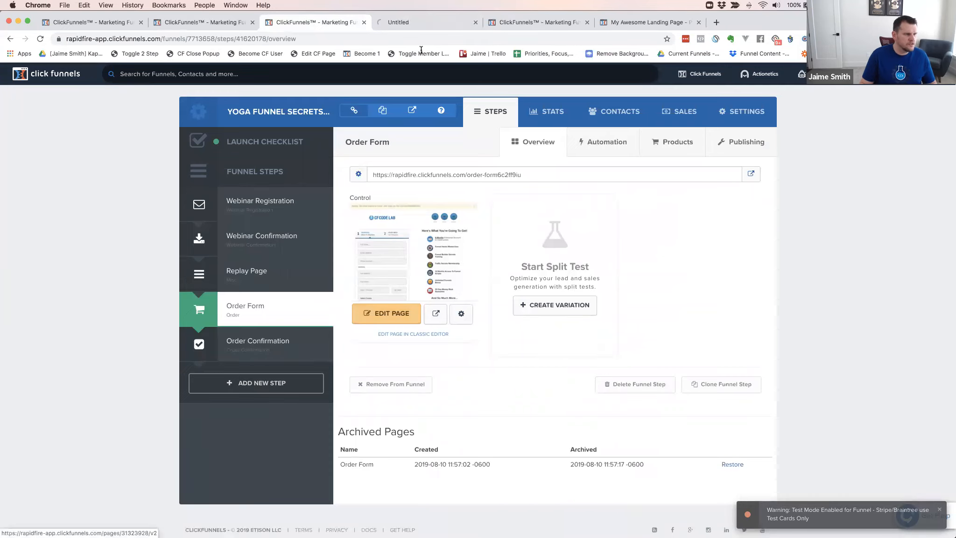
left_click(426, 21)
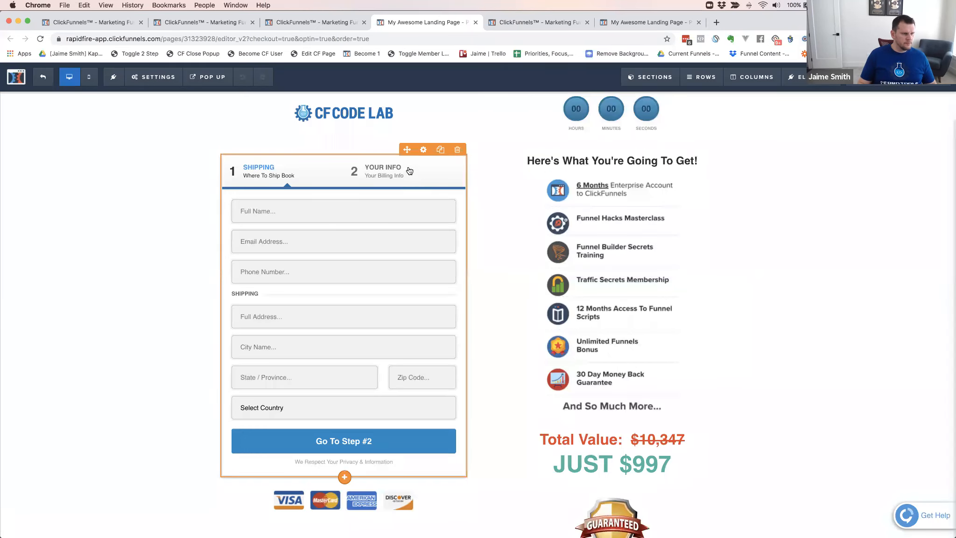
Show the step #2 settings of the two-step order form and set its order bump toggle to Hide Order Bump
left_click(403, 227)
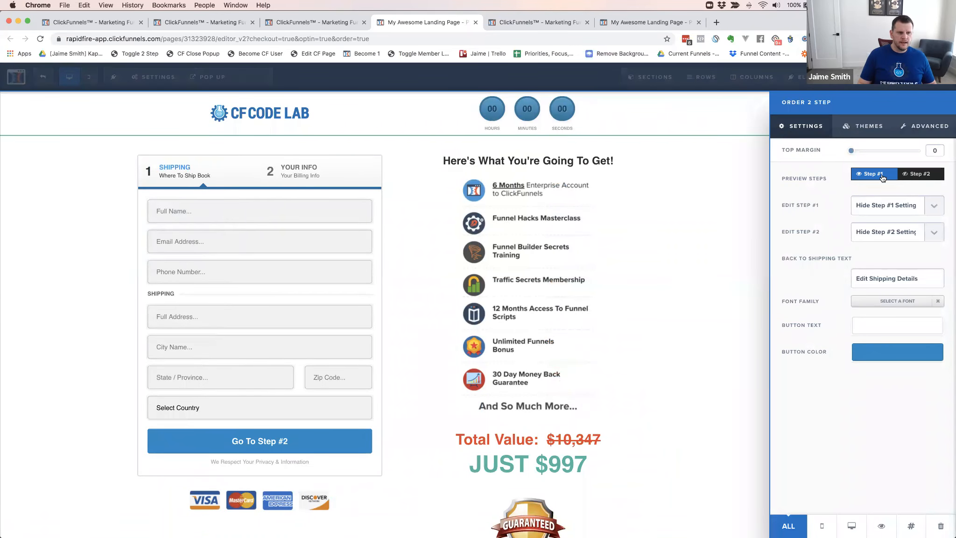
left_click(914, 175)
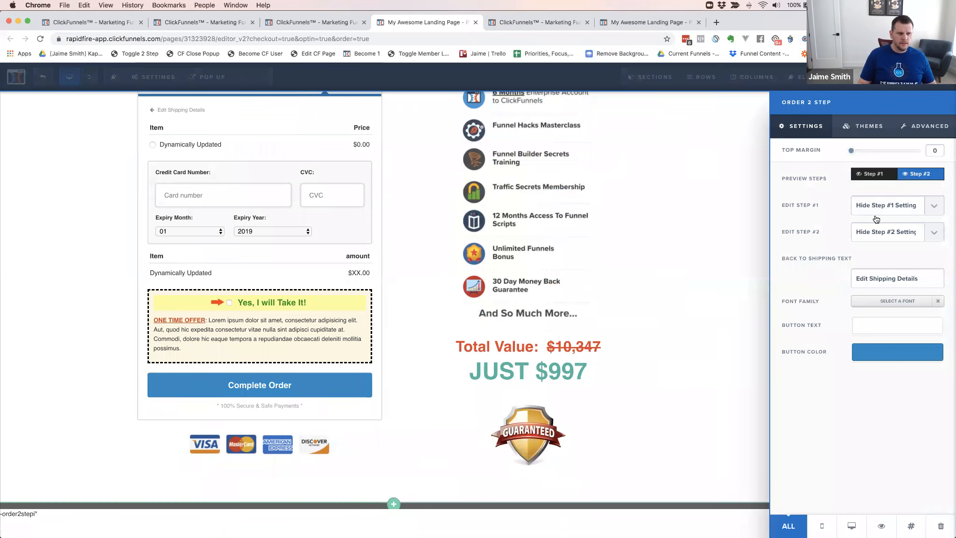
left_click(903, 233)
left_click(892, 241)
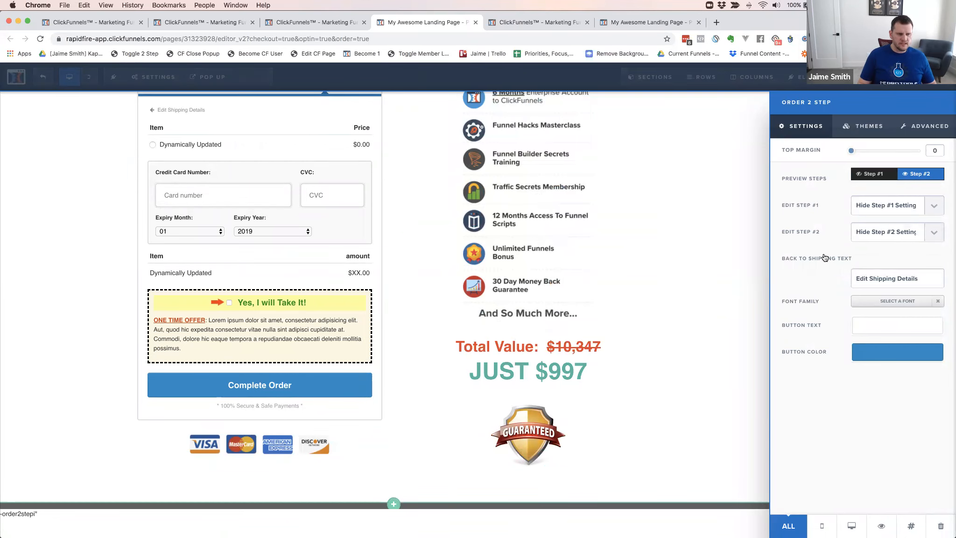
left_click(927, 126)
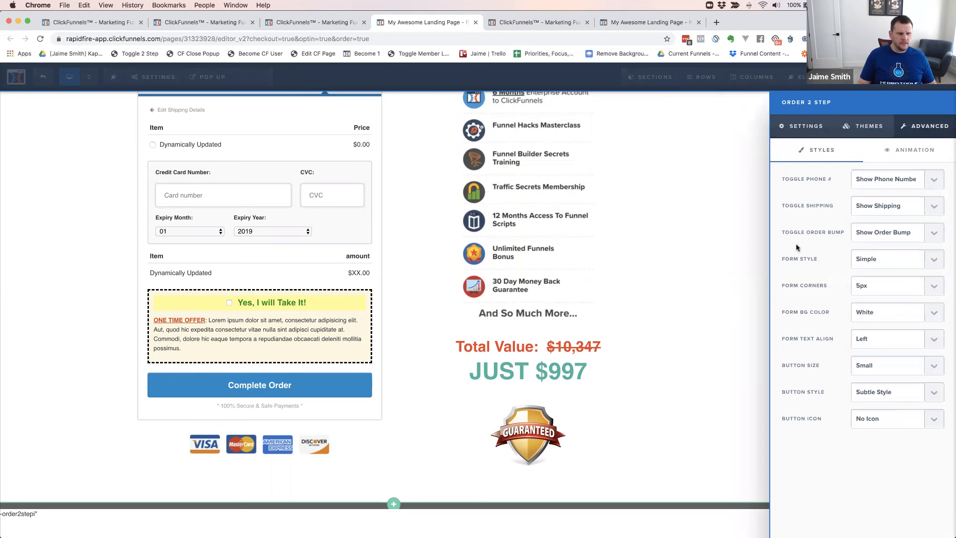
left_click(875, 233)
left_click(871, 241)
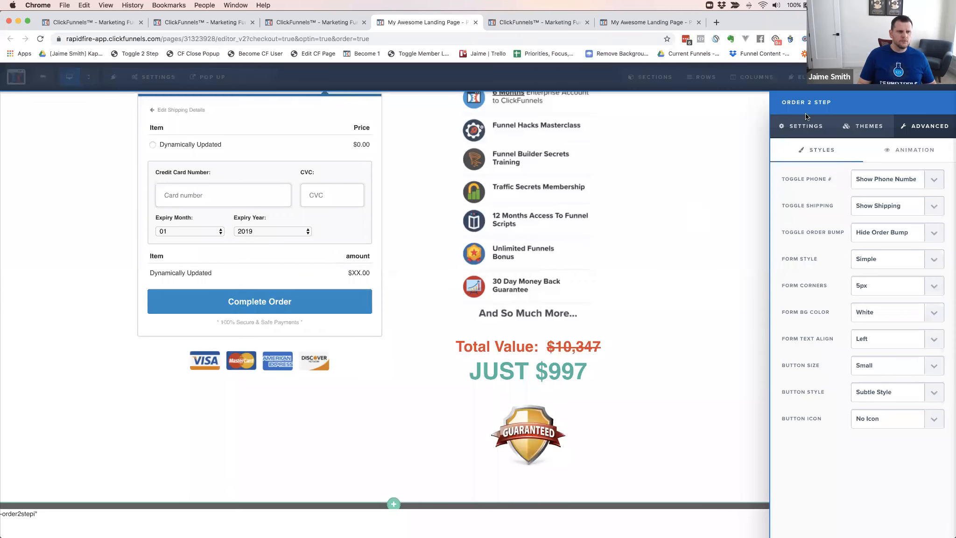
Leave the order form element's settings and save the page without changing the SEO meta data
left_click(696, 208)
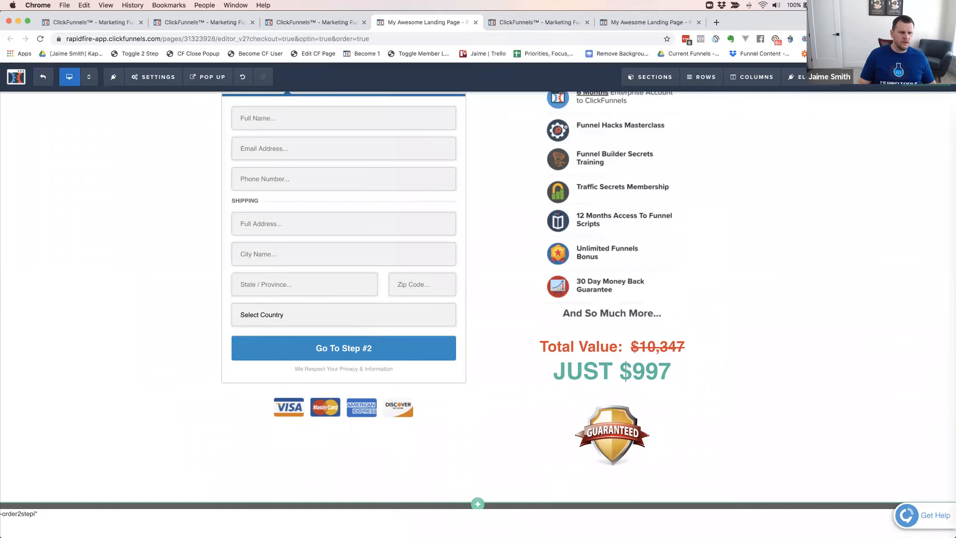
left_click(926, 77)
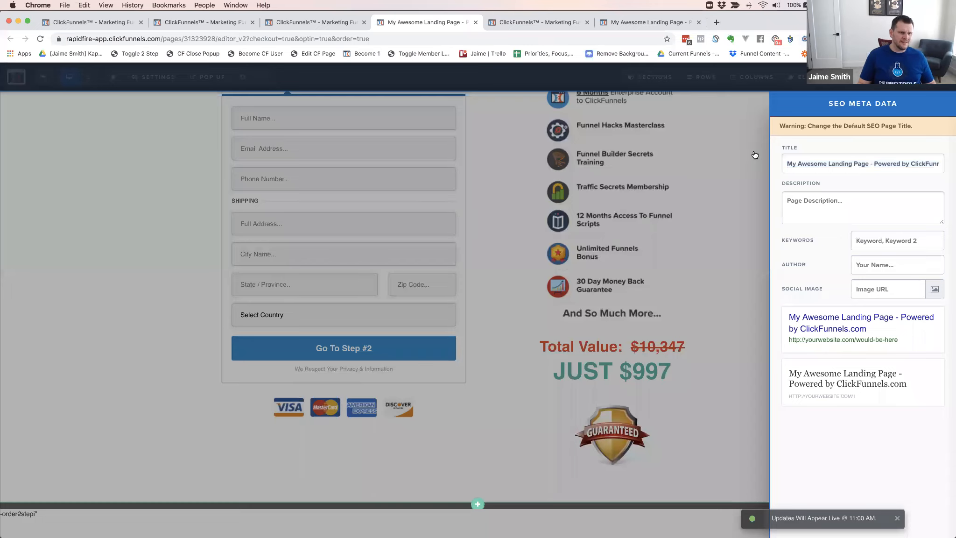
left_click(754, 154)
left_click(925, 77)
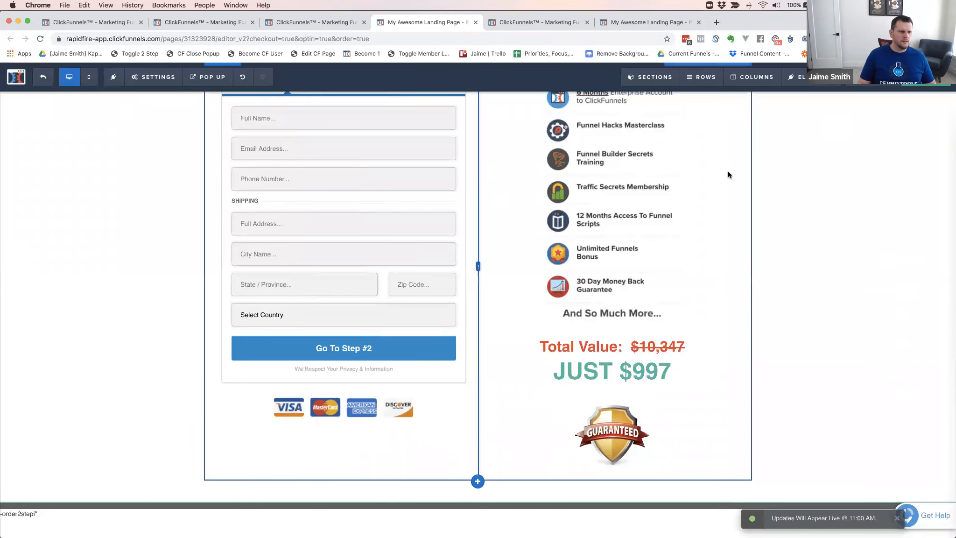
left_click(746, 210)
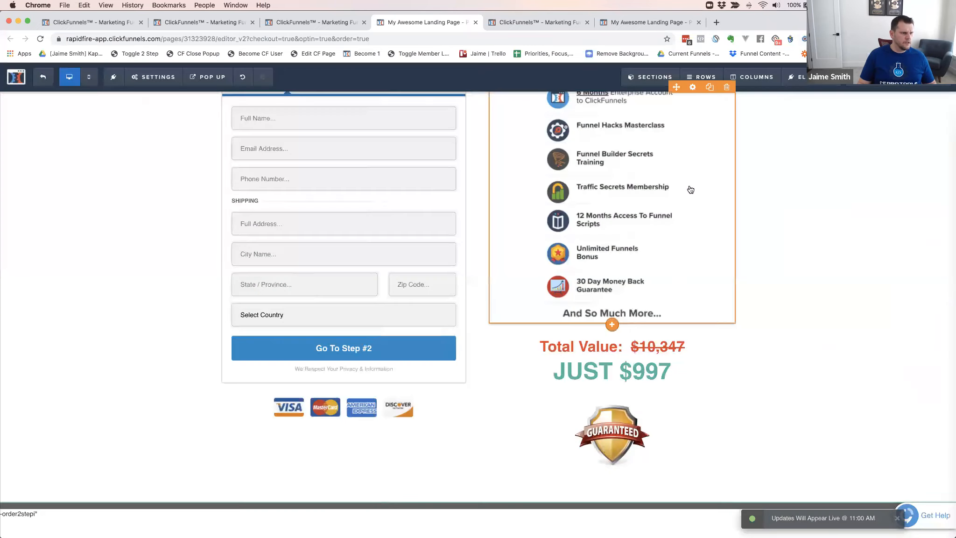
Reload the live order form, refill the contact and shipping details, and continue to the billing step
key("super+grave")
key("super+r")
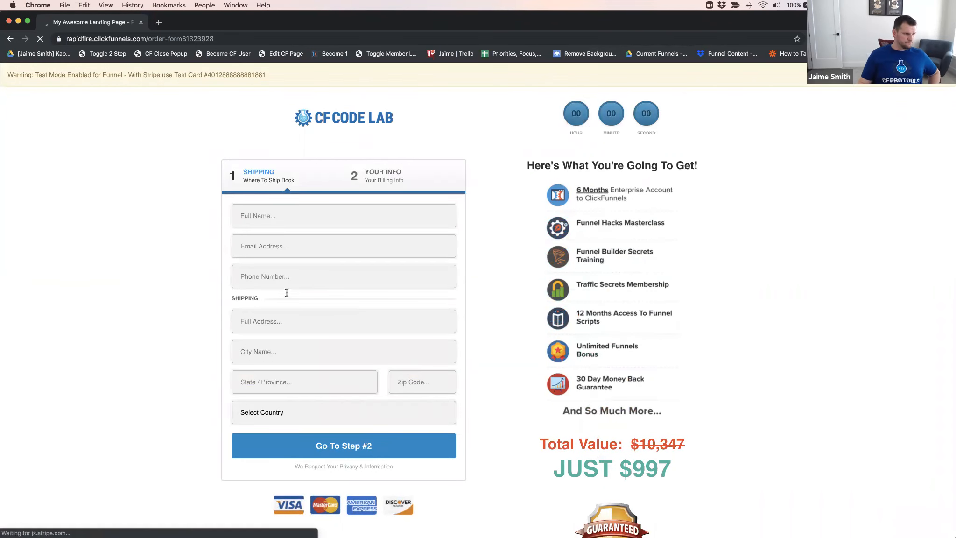
scroll(324, 254, "down", 2)
left_click(349, 348)
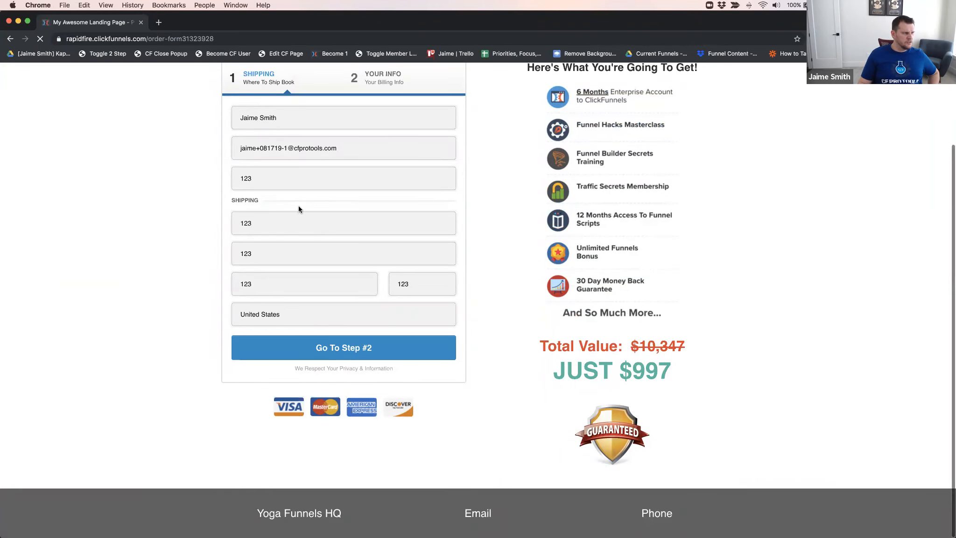
left_click(325, 344)
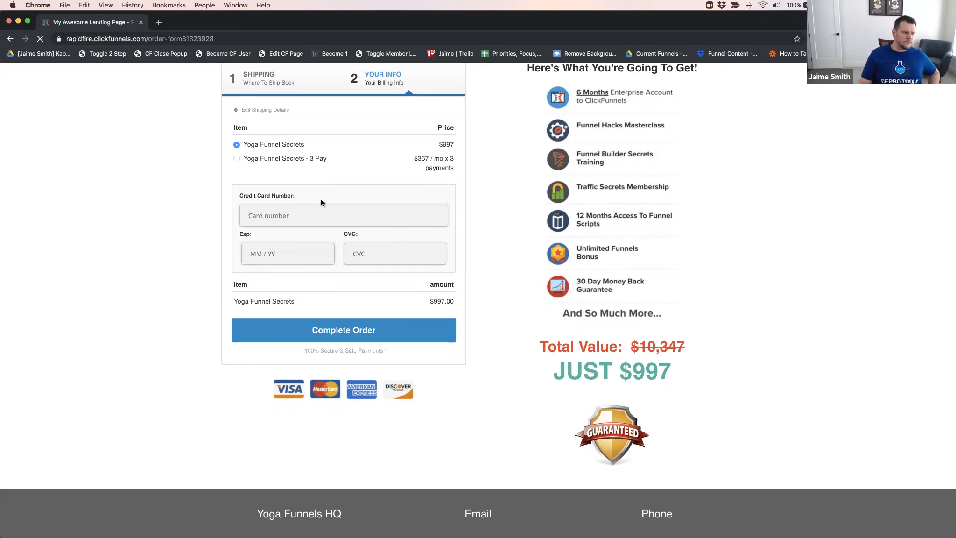
Paste the test card number into the credit card number field and replace it with Stripe's Visa test card number
left_click(306, 215)
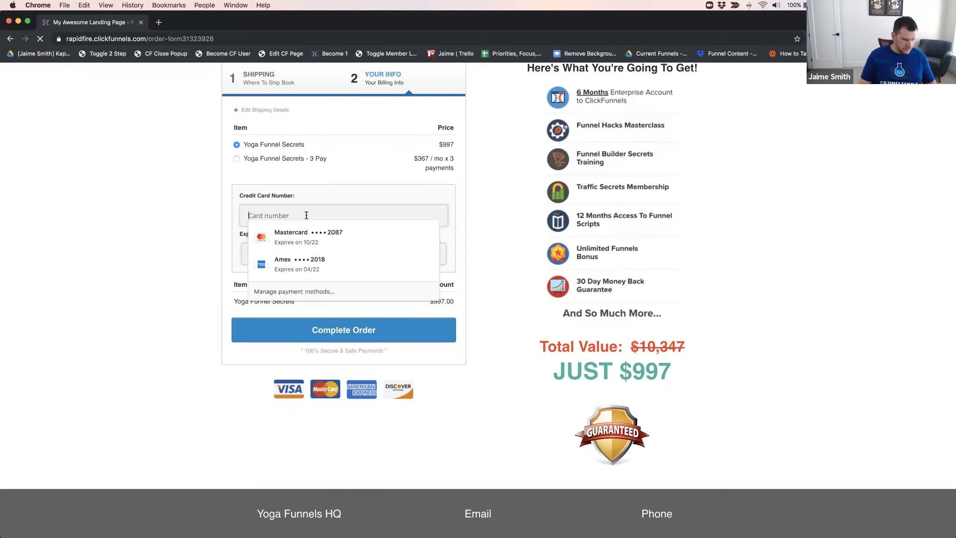
key("super+v")
left_click(295, 253)
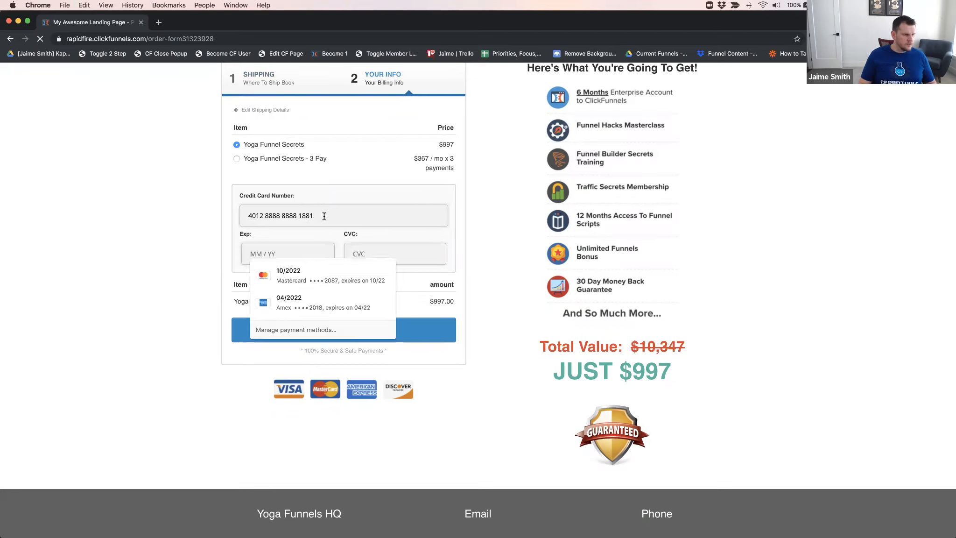
left_click_drag(323, 214, 246, 215)
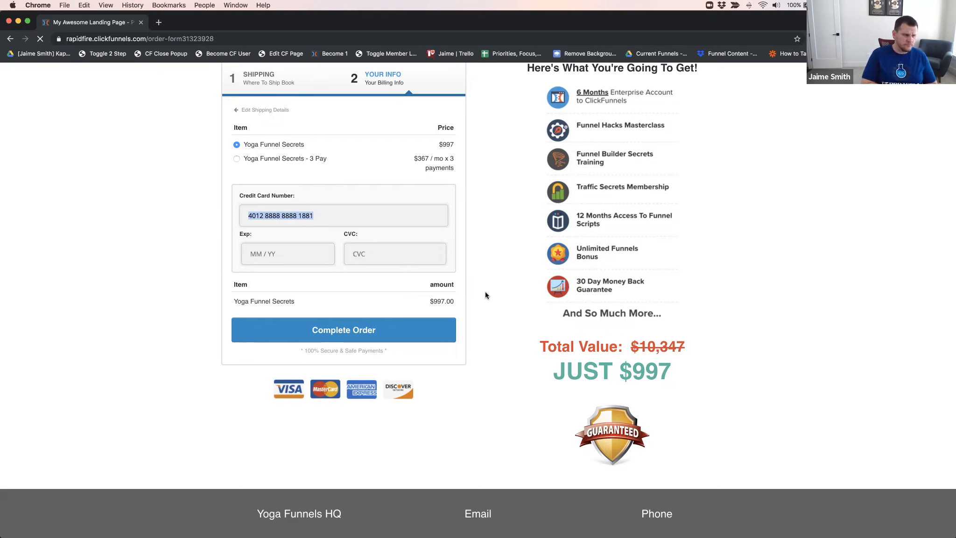
type("4242")
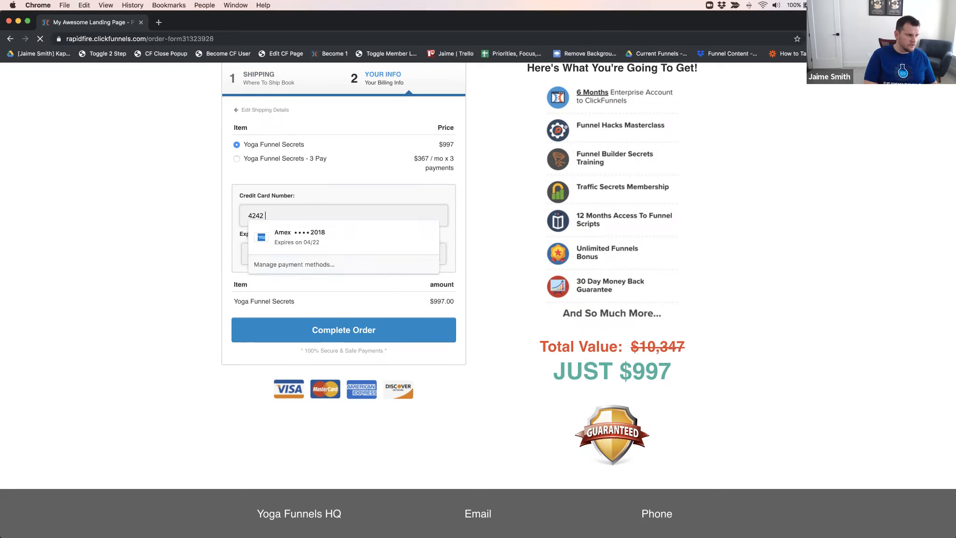
type(" 4242 4242 4242")
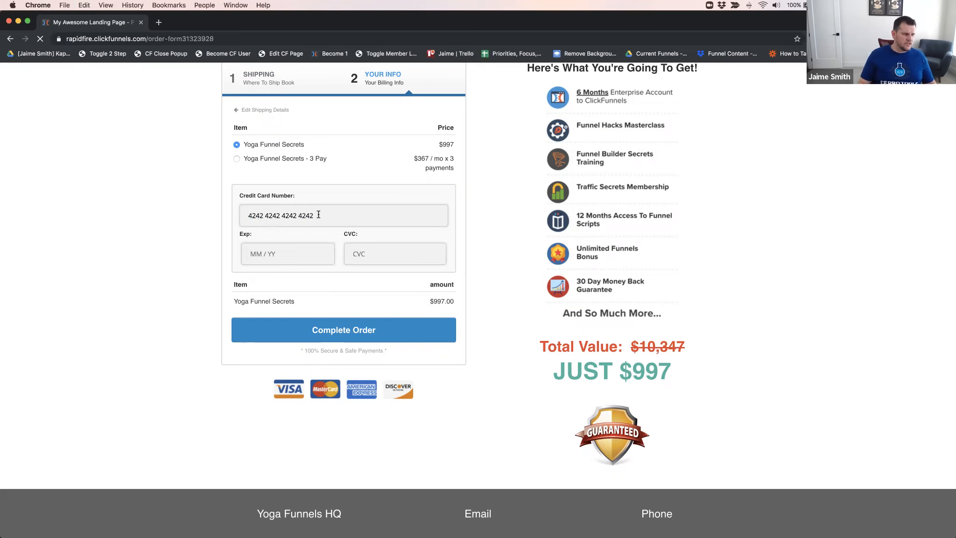
scroll(275, 224, "up", 3)
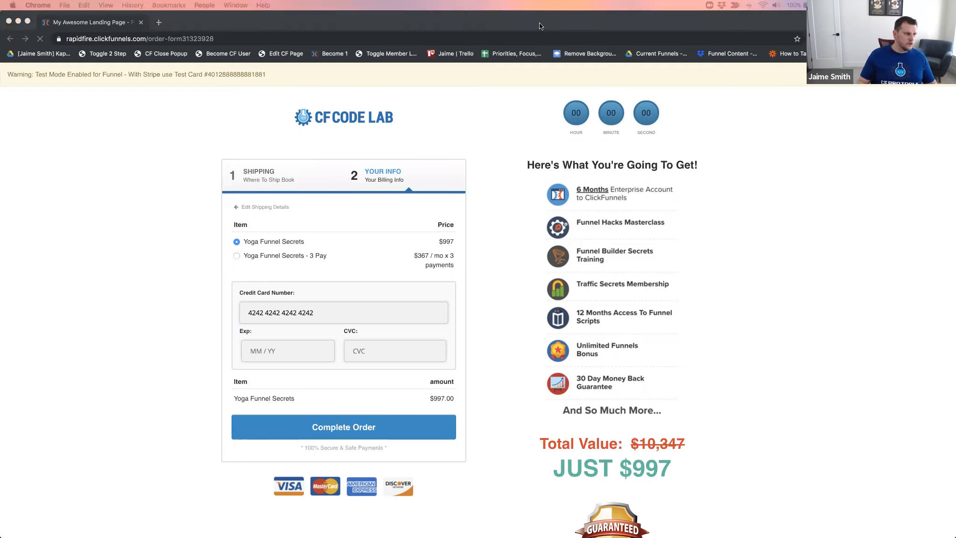
Search Google in a new tab for "stripe test credit card" and open Stripe's Testing documentation page
key("super+t")
type("google.com")
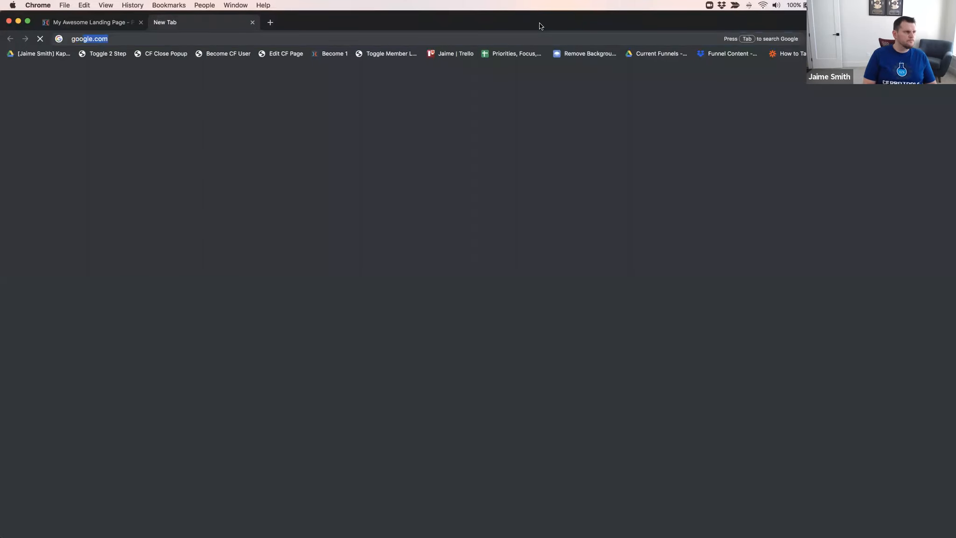
key("Return")
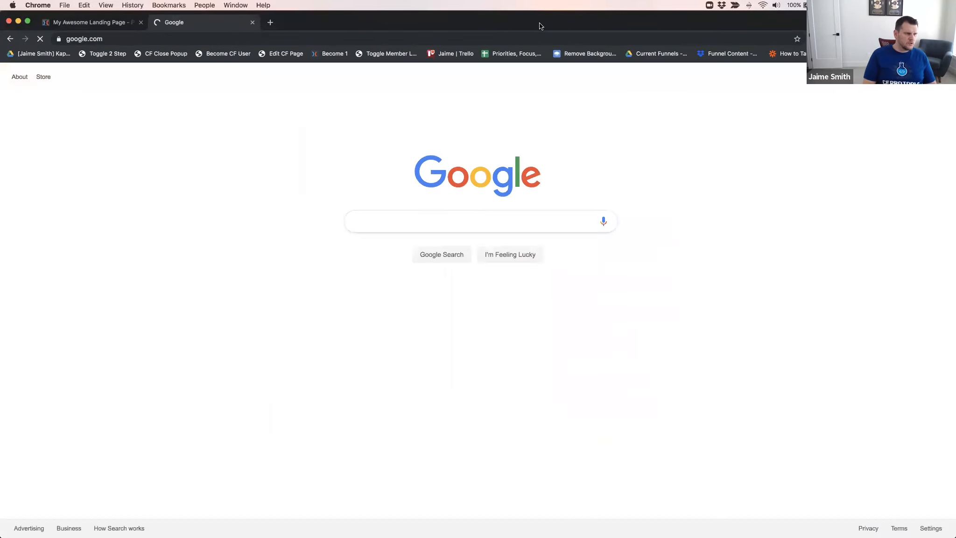
type("strip")
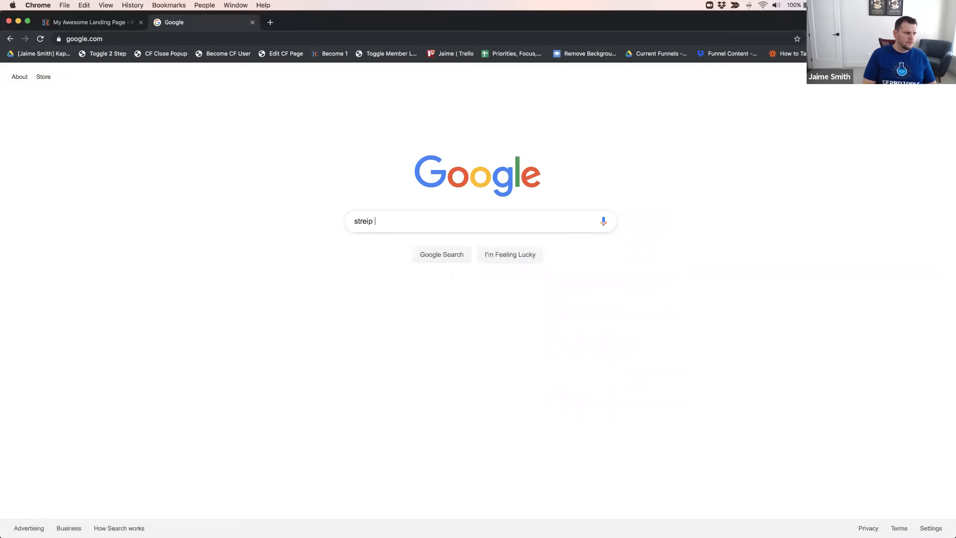
type("e test cre")
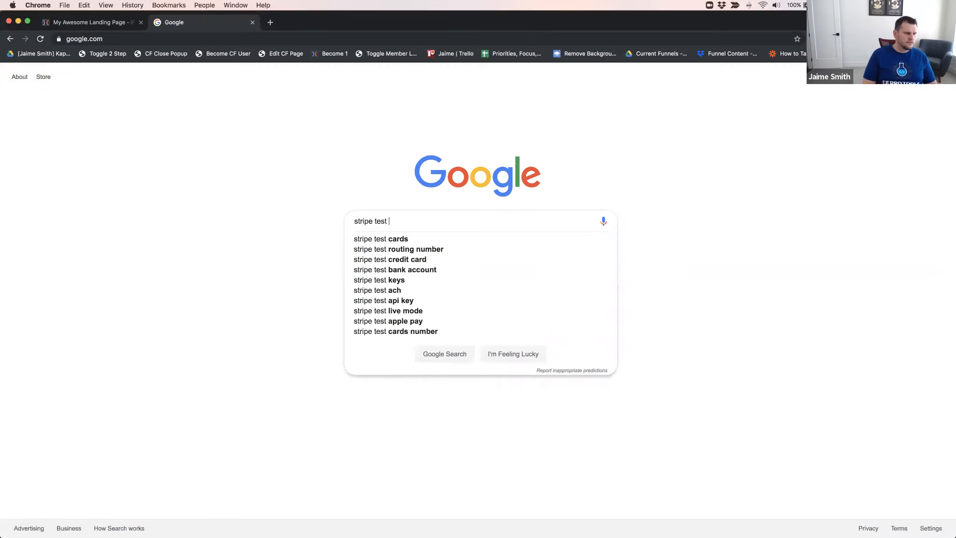
key("Down")
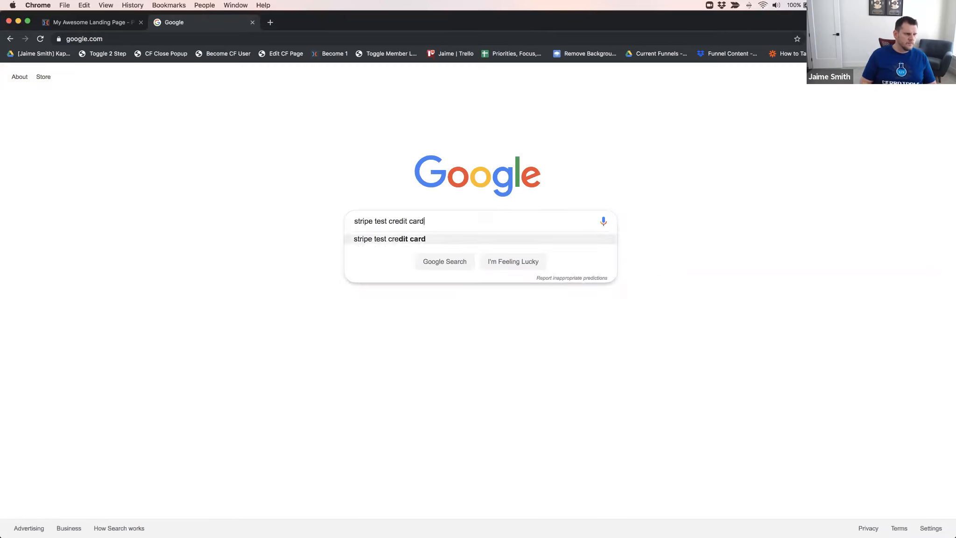
key("Return")
left_click(113, 149)
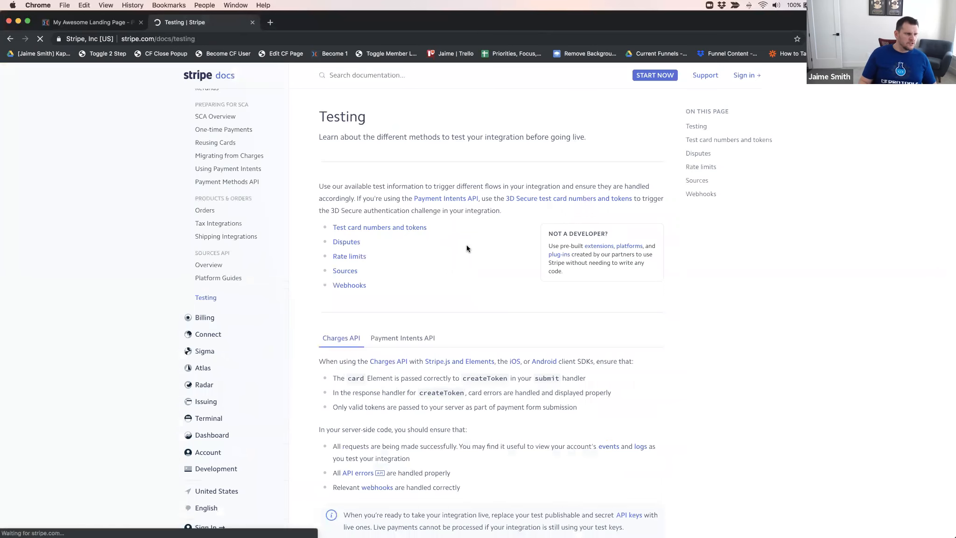
Examine the Visa, Mastercard and American Express entries in Stripe's list of test card numbers
scroll(465, 248, "down", 10)
scroll(464, 248, "down", 3)
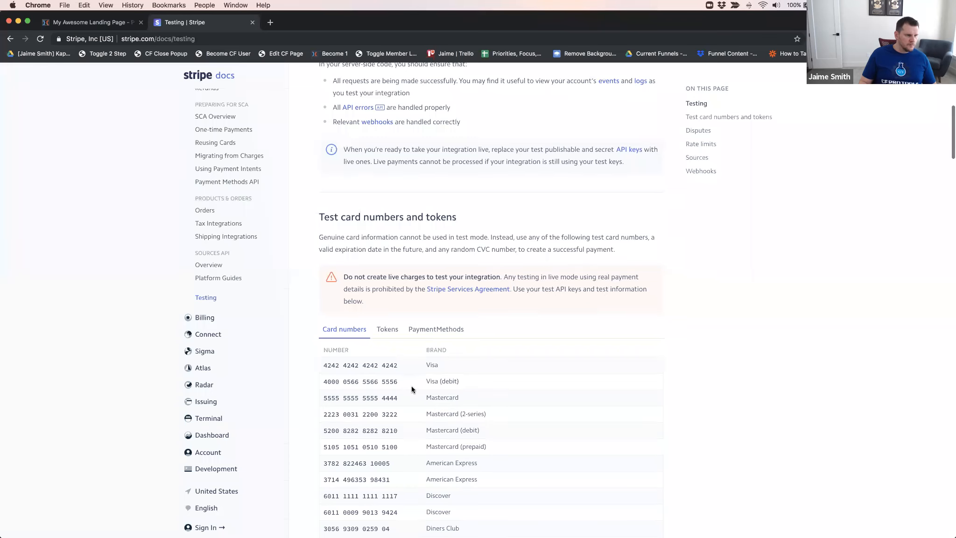
scroll(412, 385, "down", 3)
left_click(373, 301)
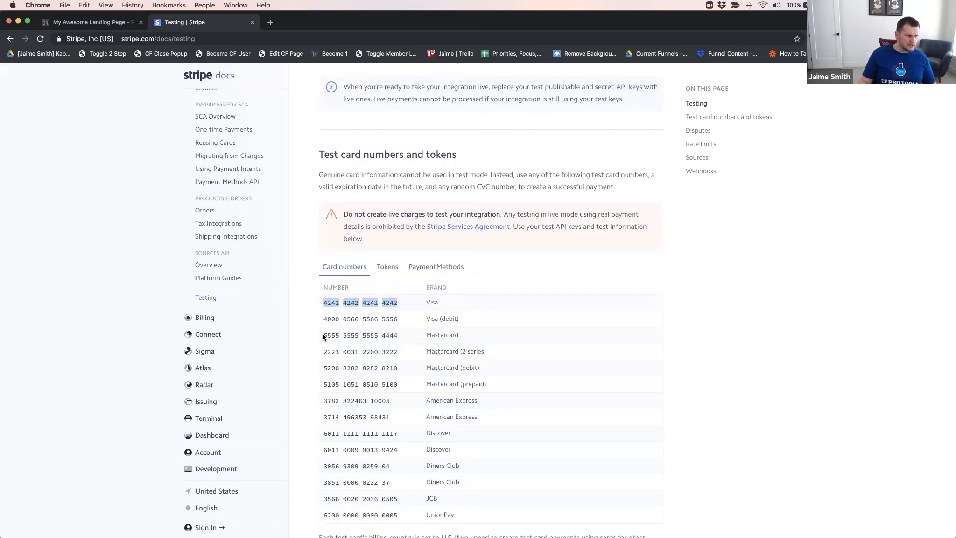
left_click_drag(325, 336, 397, 335)
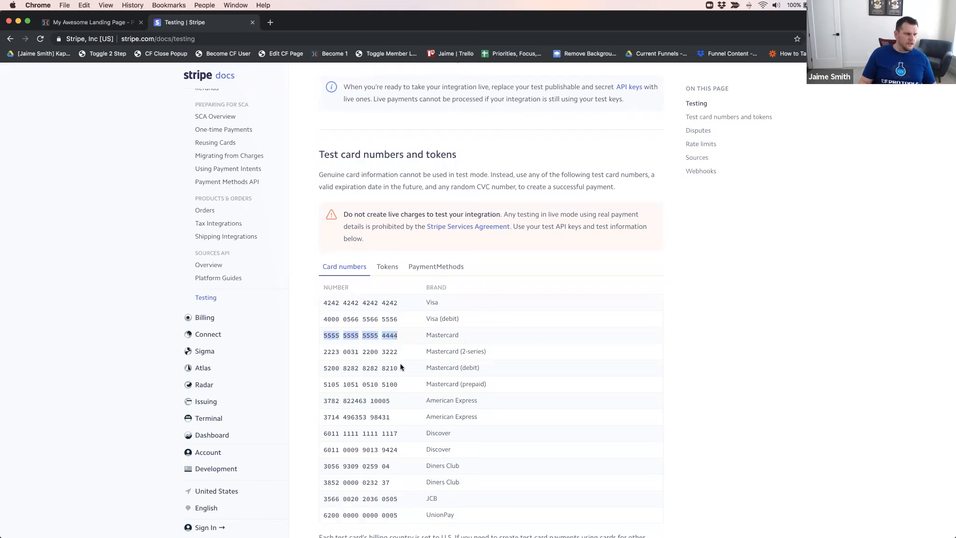
scroll(387, 364, "down", 2)
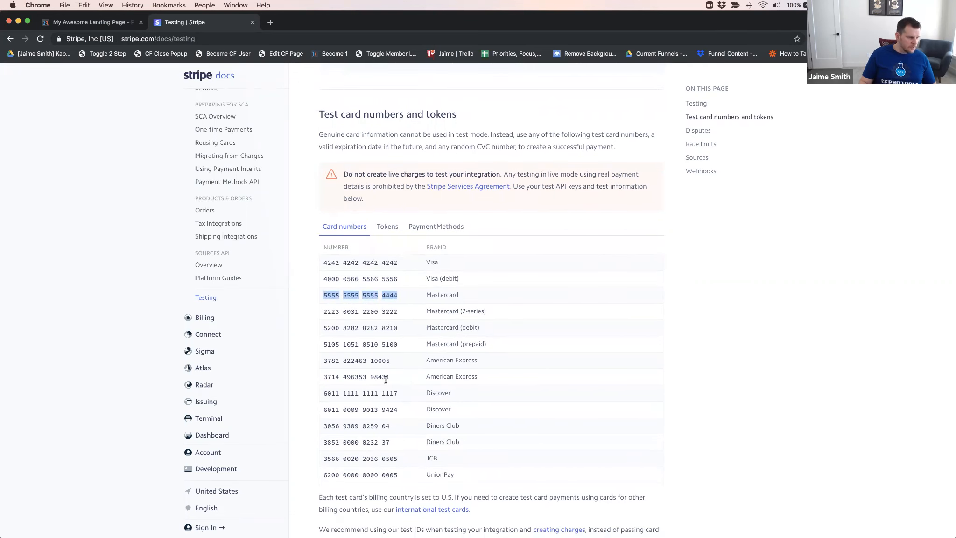
left_click_drag(389, 377, 324, 378)
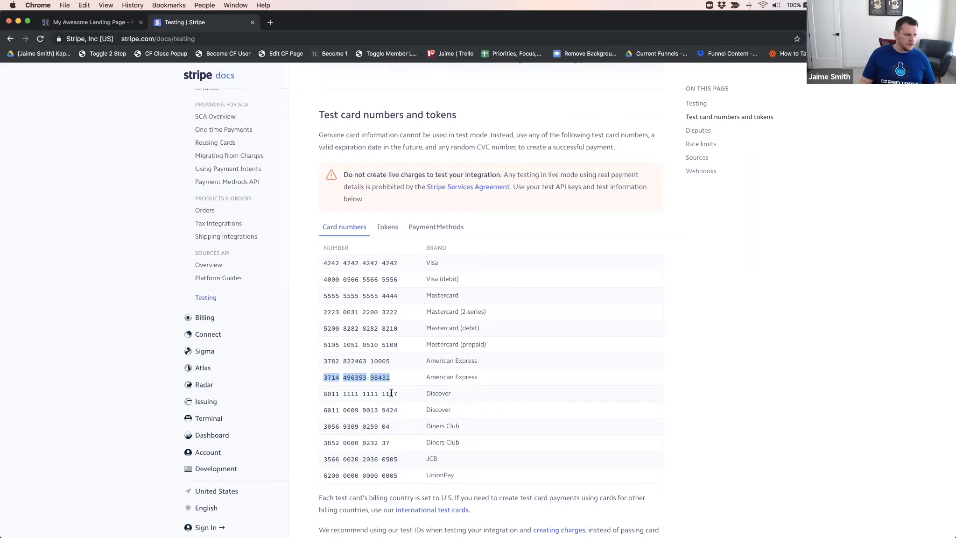
scroll(395, 396, "down", 3)
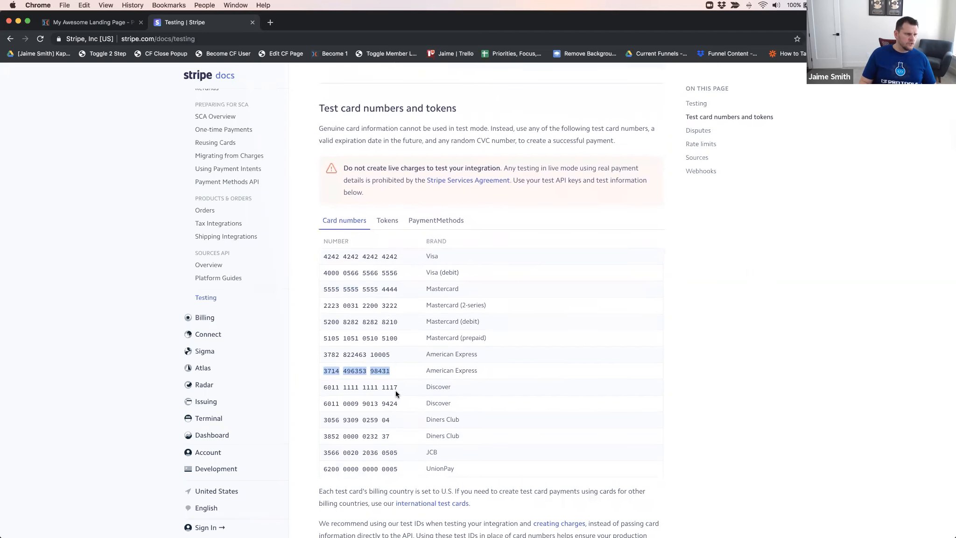
Examine the remaining basic test cards and the ACH, international, regulatory and 3D Secure sections of Stripe's Testing page
scroll(391, 392, "down", 2)
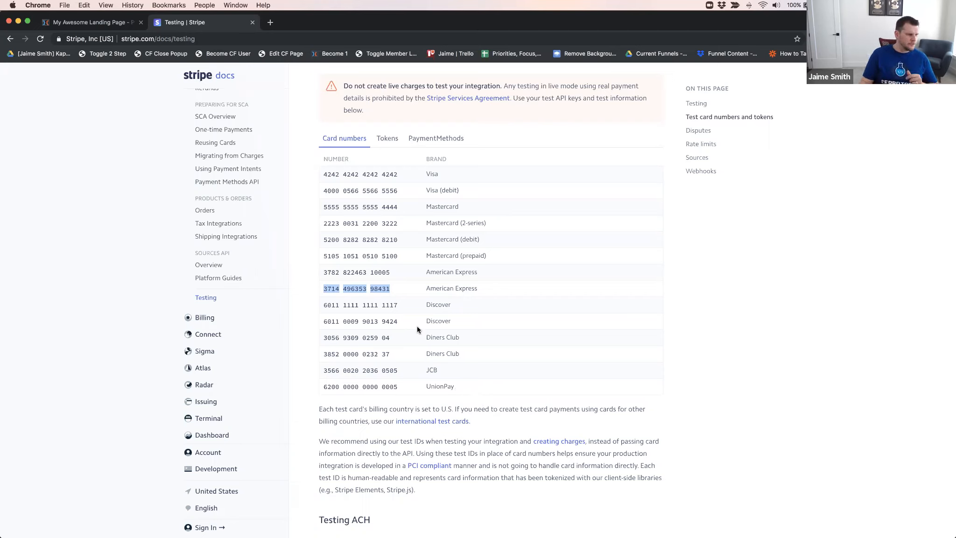
scroll(389, 341, "down", 5)
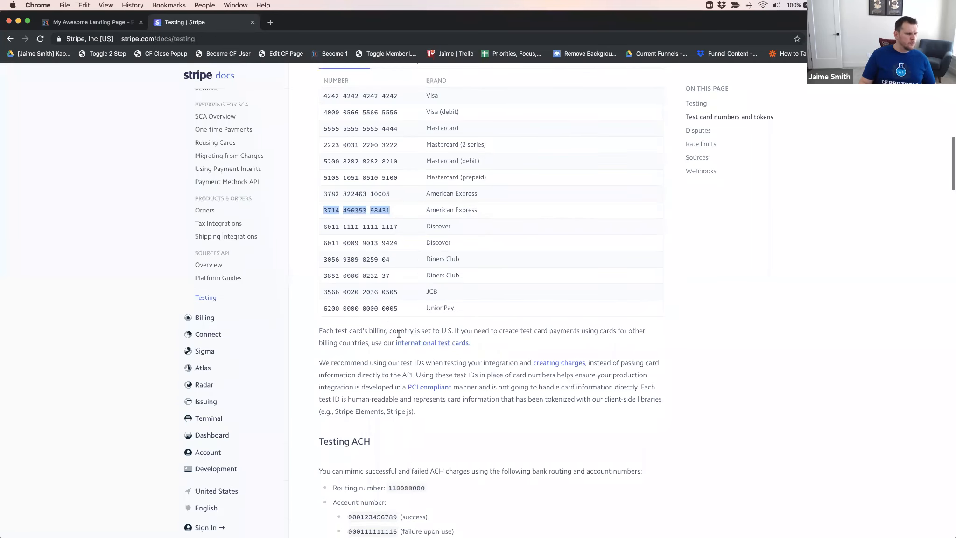
scroll(426, 341, "down", 5)
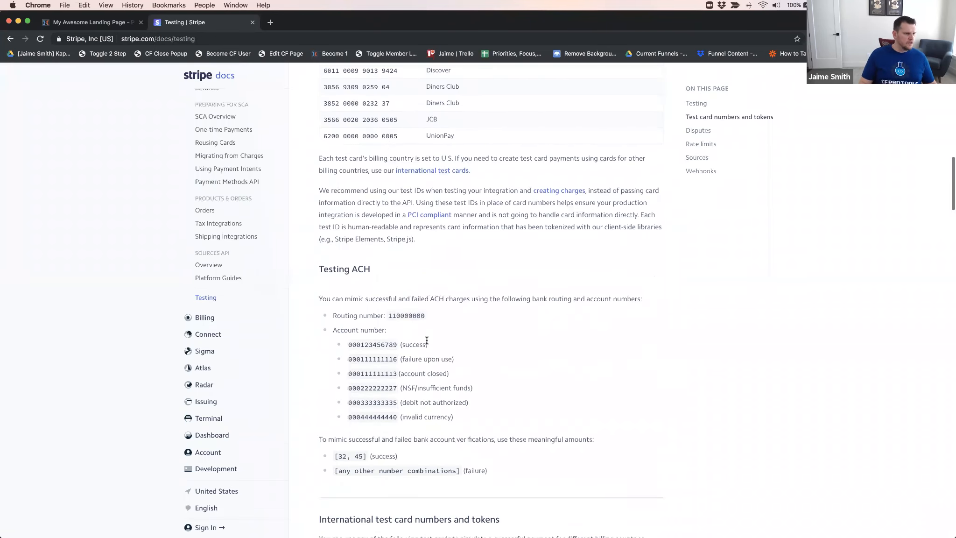
scroll(427, 341, "down", 4)
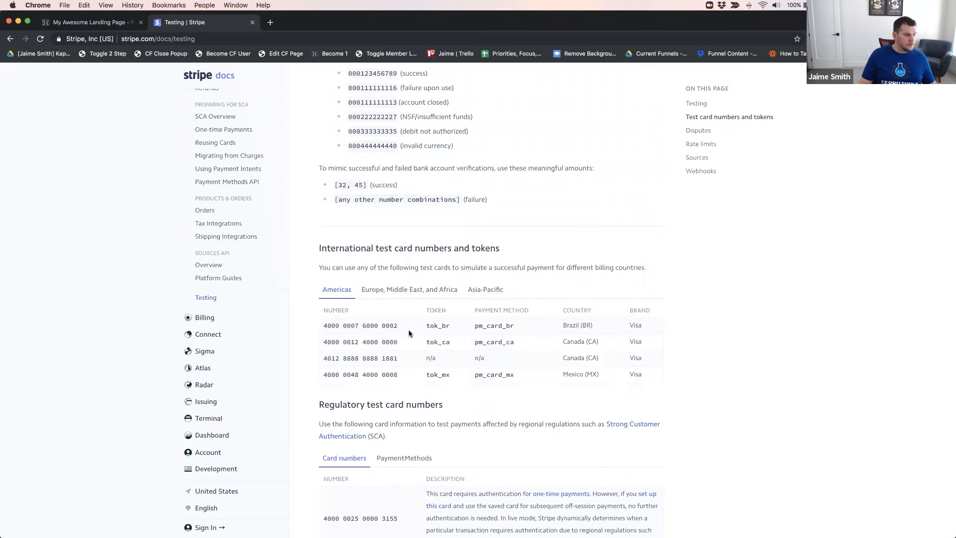
scroll(409, 330, "down", 4)
scroll(405, 329, "down", 3)
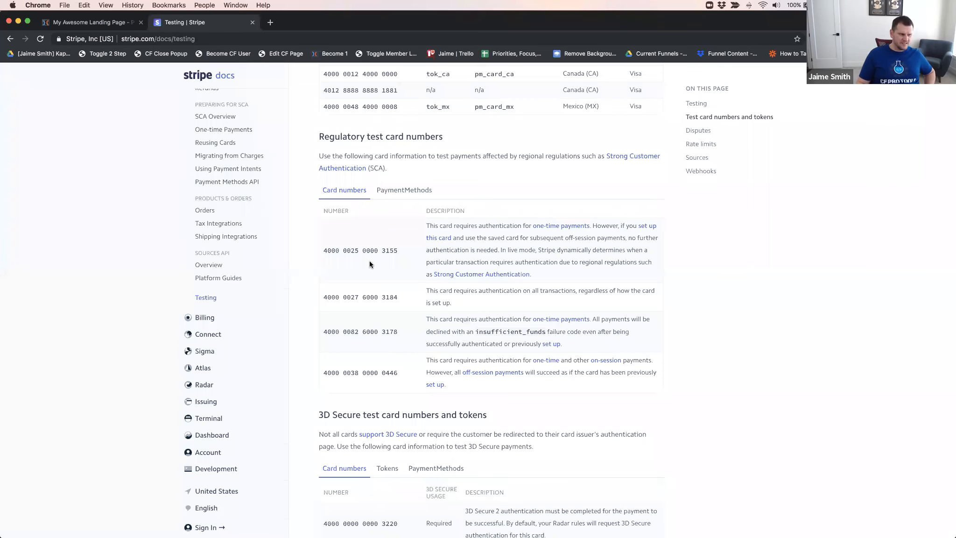
scroll(383, 258, "down", 5)
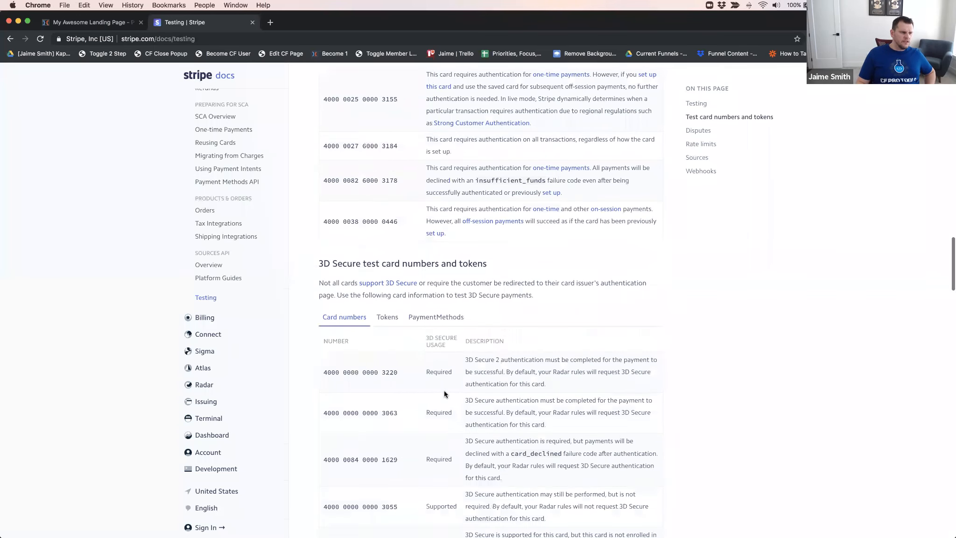
scroll(387, 323, "down", 6)
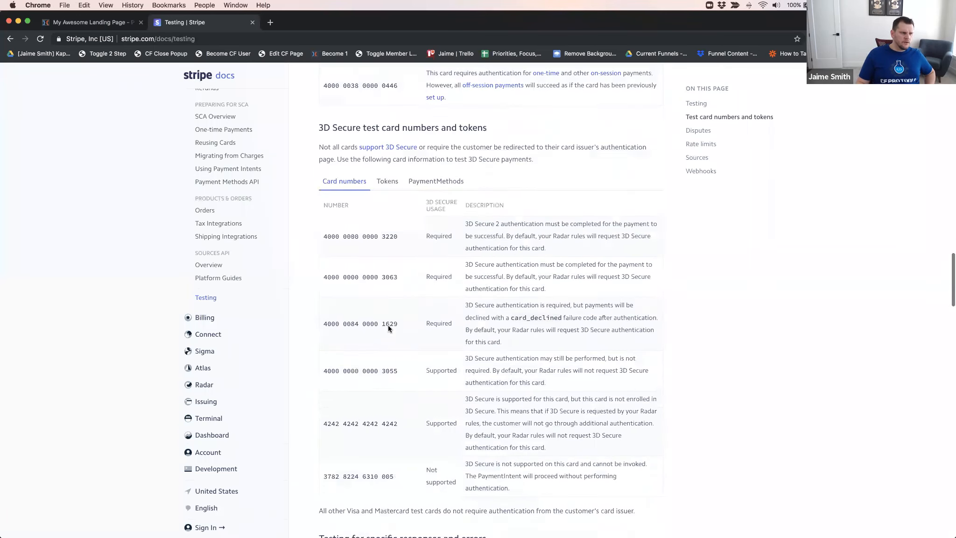
scroll(393, 321, "down", 5)
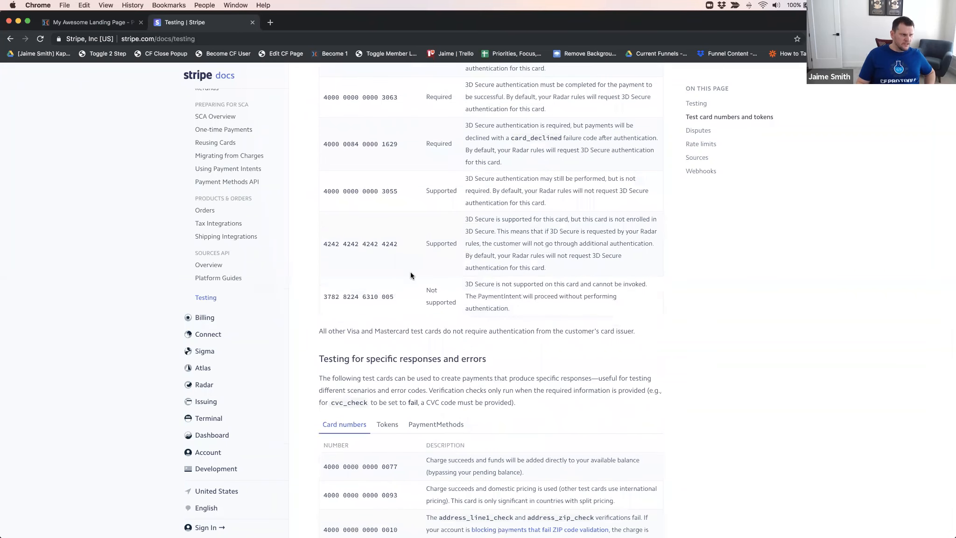
Read through the test cards listed under "Testing for specific responses and errors", down to the incorrect_number entry
scroll(408, 275, "down", 6)
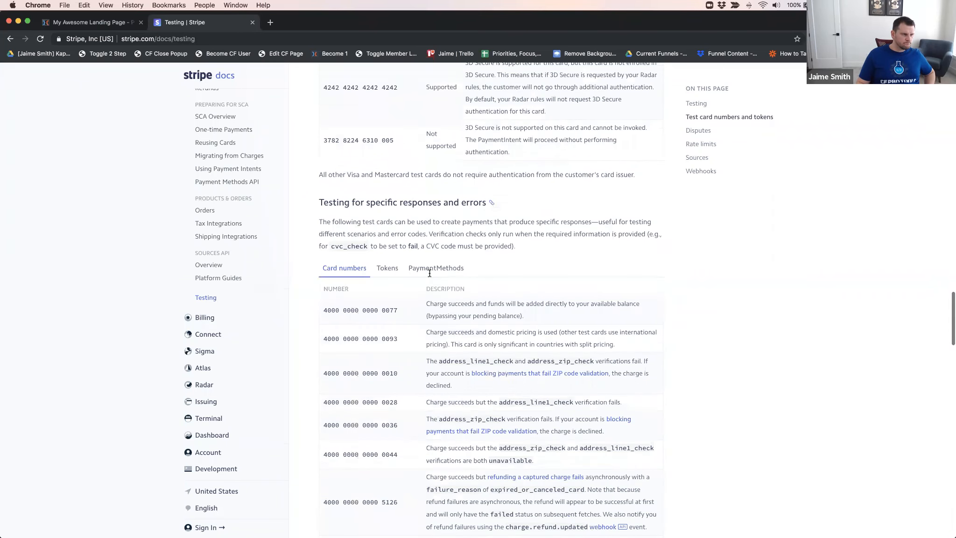
scroll(369, 224, "down", 2)
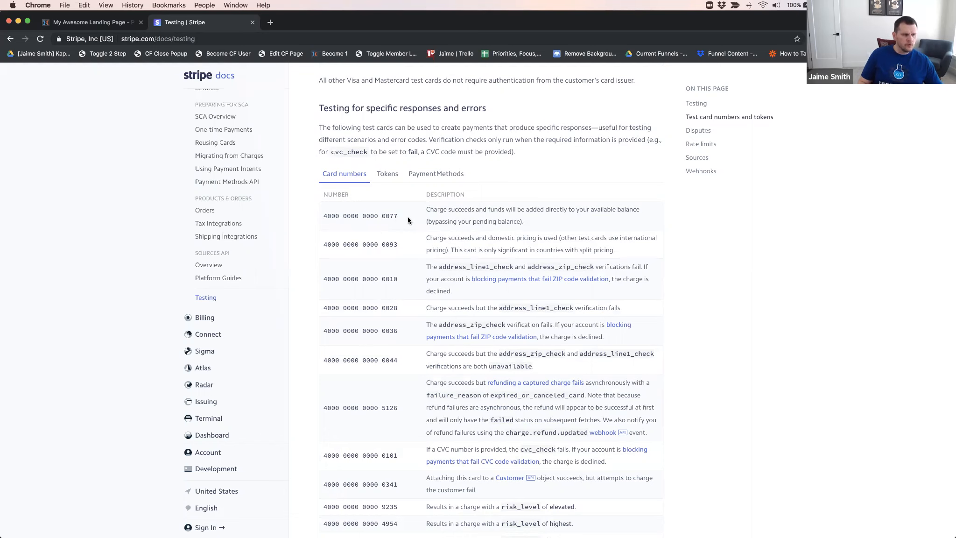
scroll(397, 230, "down", 2)
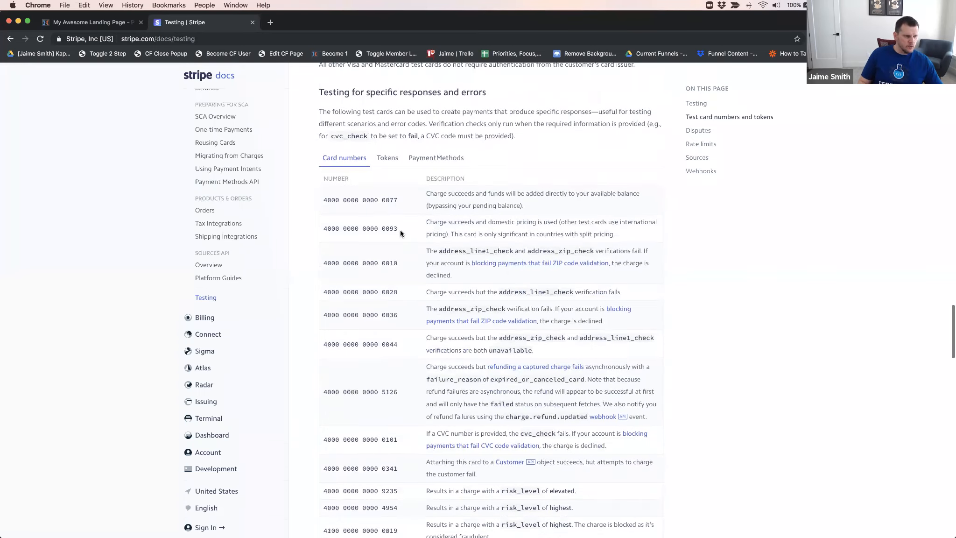
scroll(400, 232, "down", 1)
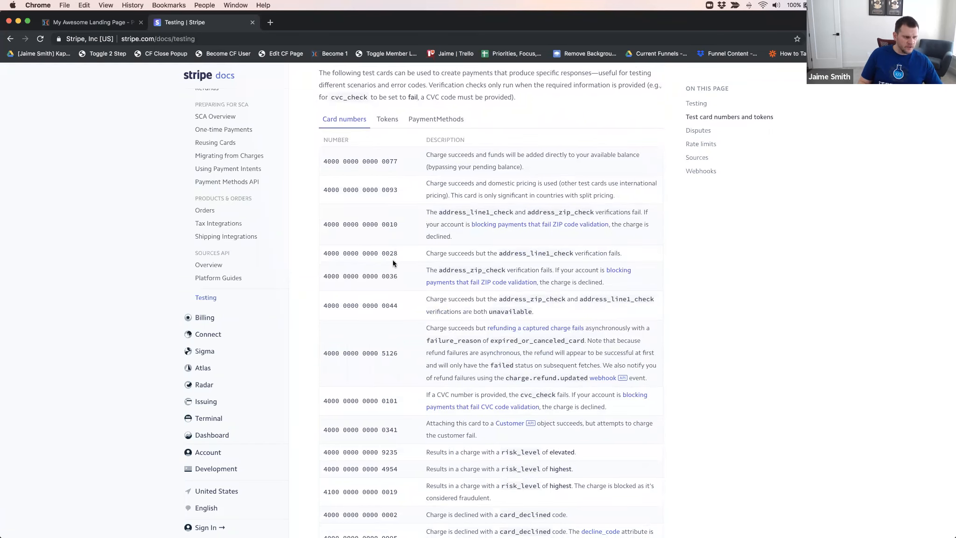
scroll(393, 263, "down", 4)
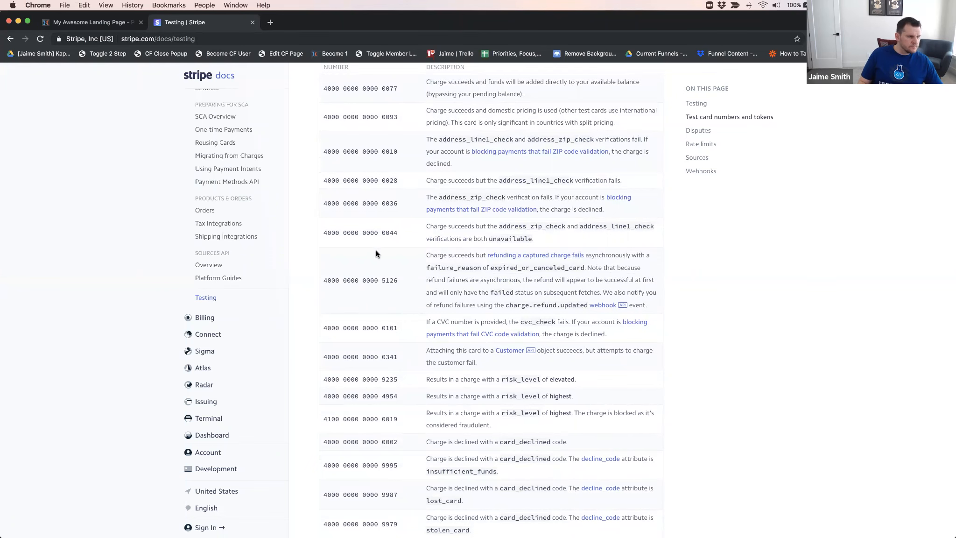
scroll(375, 252, "down", 7)
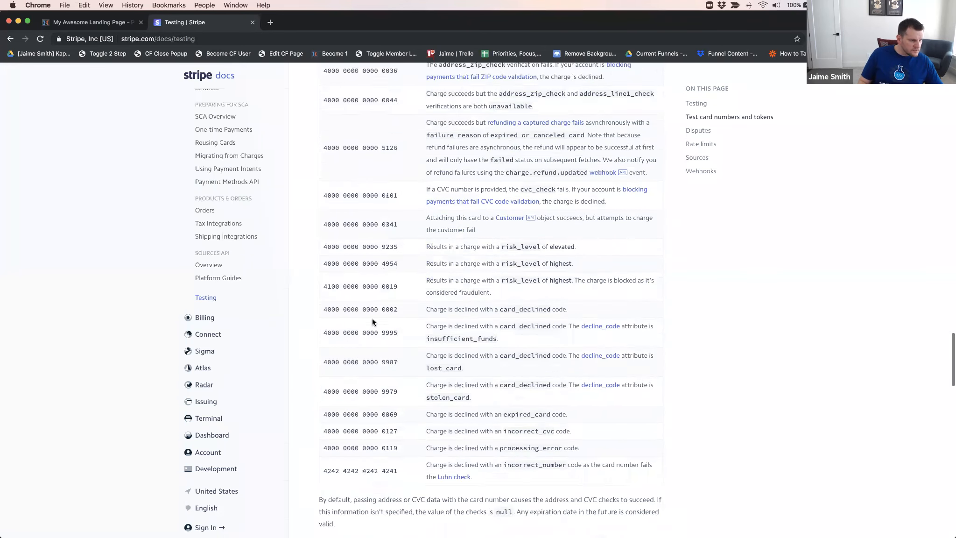
scroll(372, 318, "down", 2)
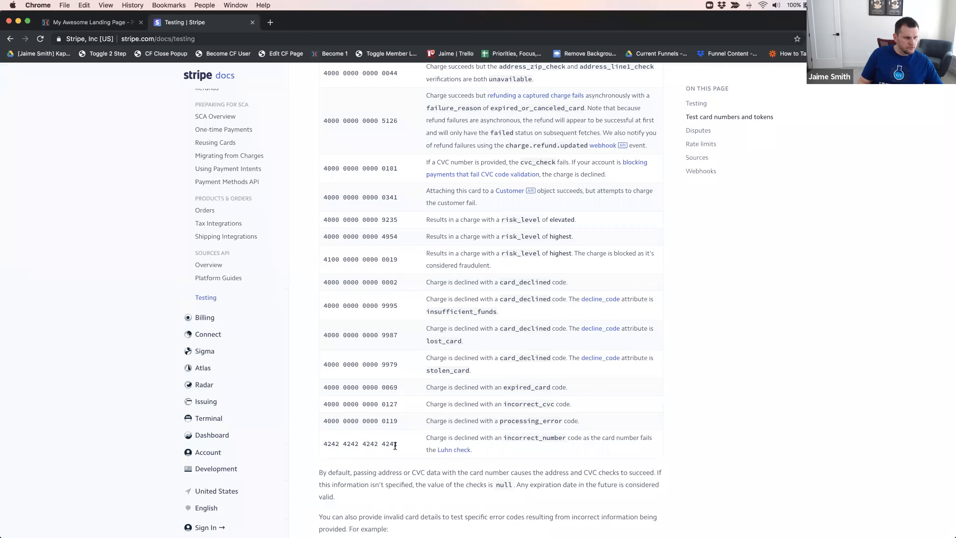
Highlight the incorrect_cvc, expired_card, stolen_card and insufficient_funds test card numbers and review the section on specific responses and errors
left_click_drag(398, 444, 393, 445)
left_click(335, 406)
left_click_drag(324, 403, 402, 404)
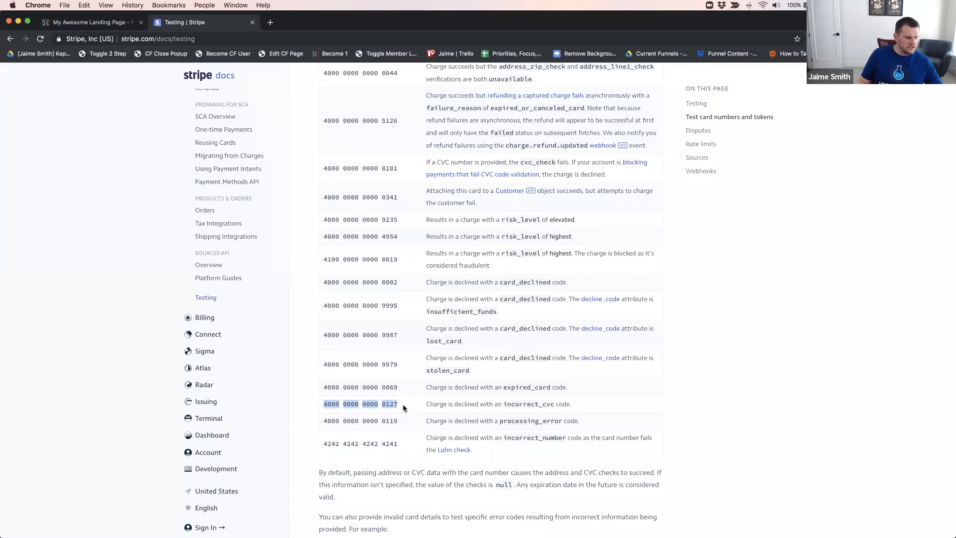
left_click_drag(324, 387, 403, 388)
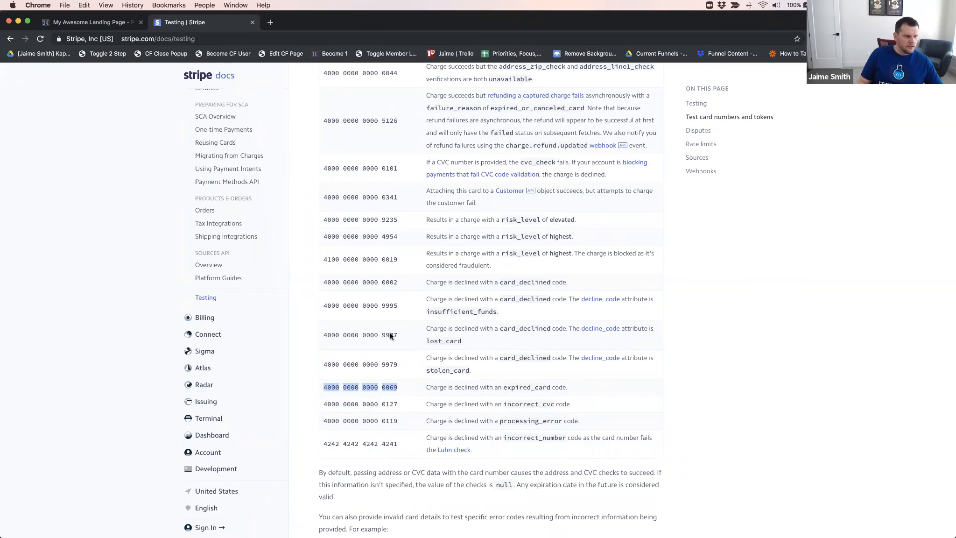
left_click(321, 365)
left_click_drag(322, 363, 407, 365)
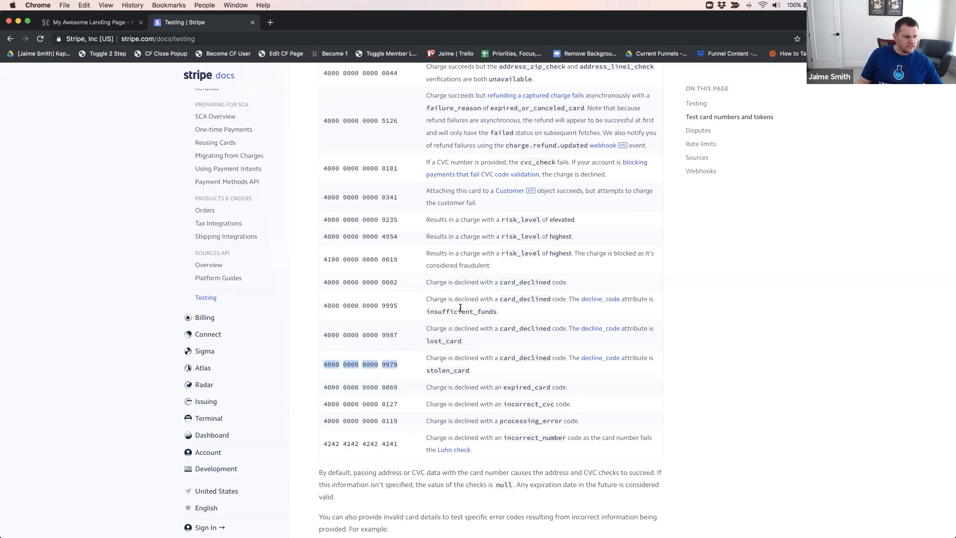
left_click_drag(324, 306, 392, 305)
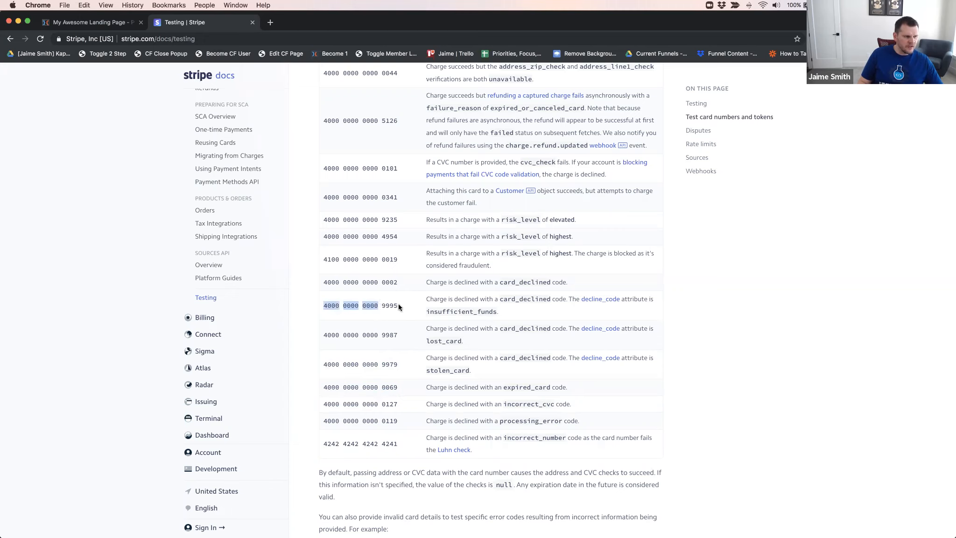
left_click(339, 305)
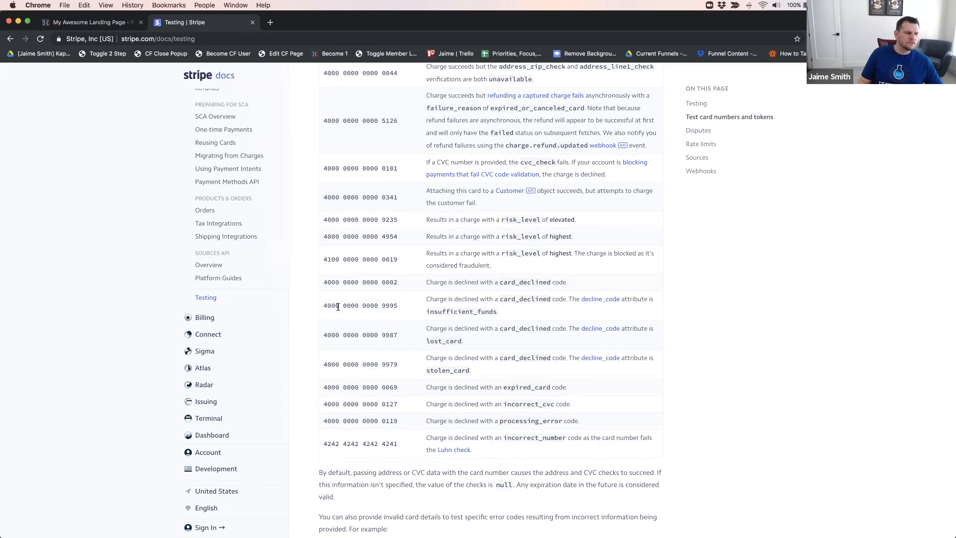
left_click_drag(324, 306, 402, 306)
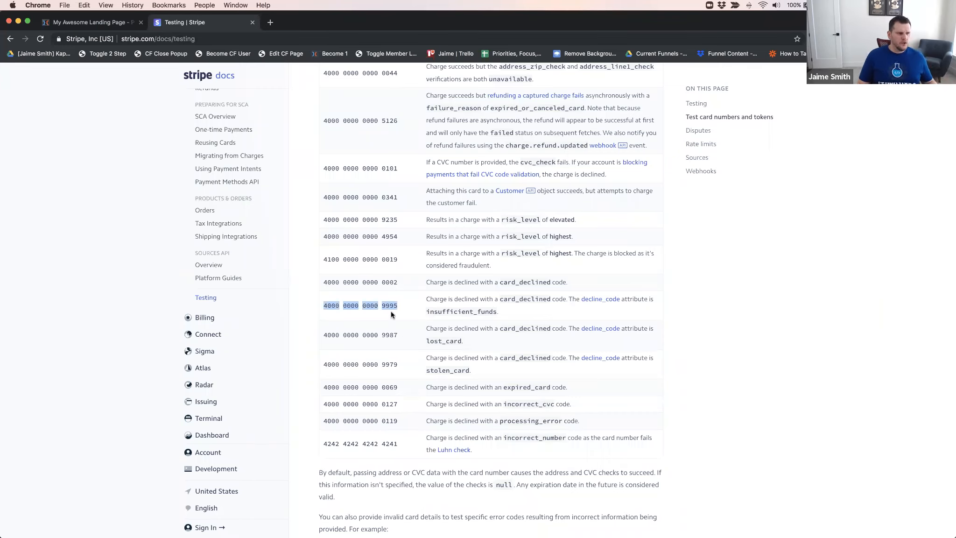
left_click(331, 283)
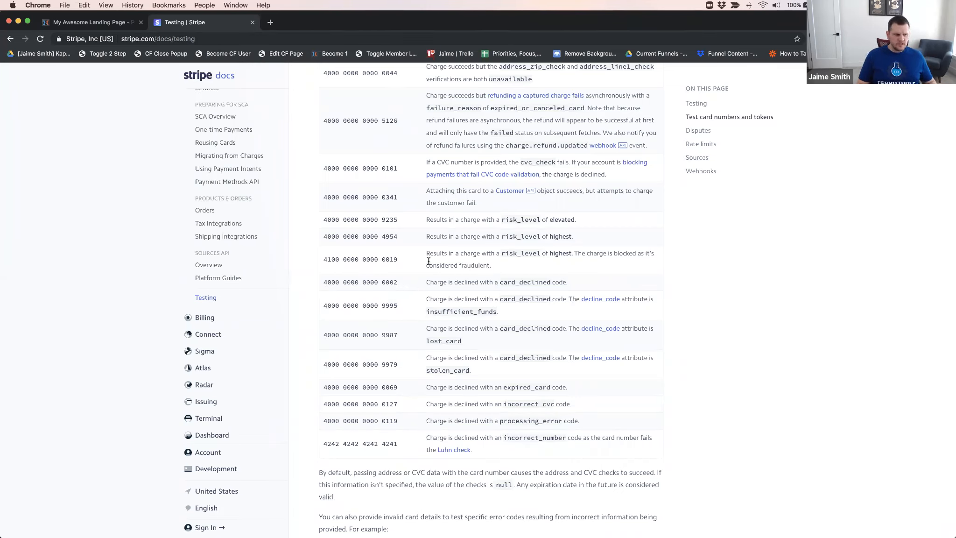
scroll(415, 271, "up", 10)
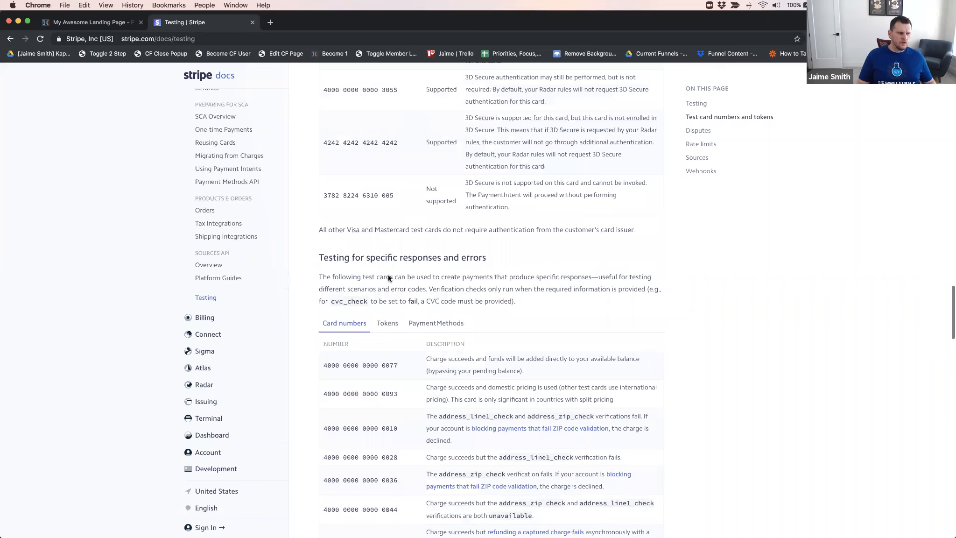
scroll(390, 275, "down", 3)
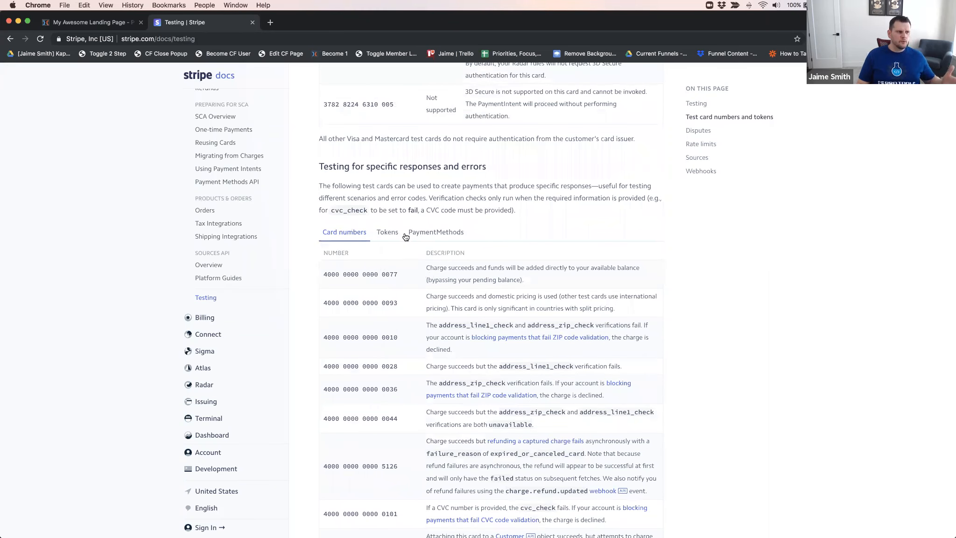
scroll(412, 228, "down", 1)
Return to the live order form and enter 02 / 20 as the test card's expiration date
left_click(96, 24)
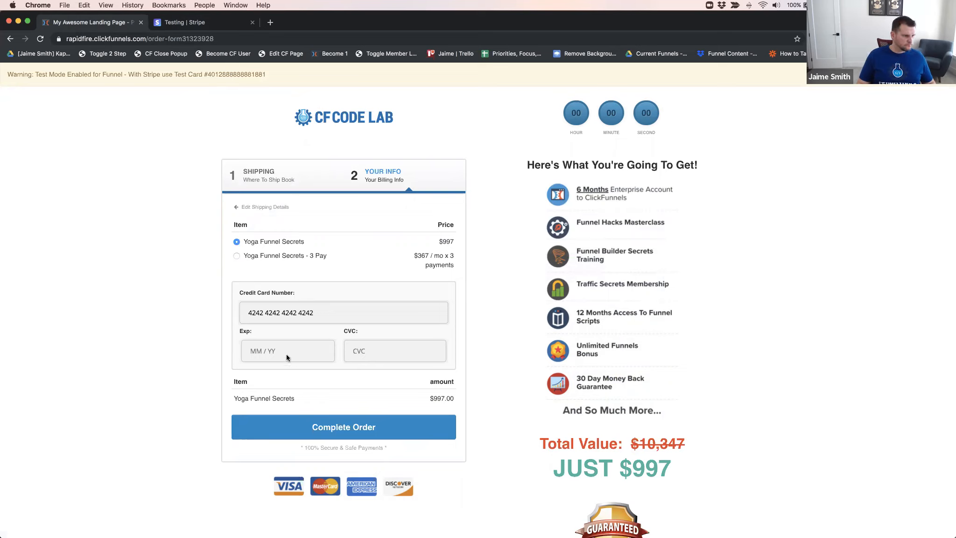
type("0220")
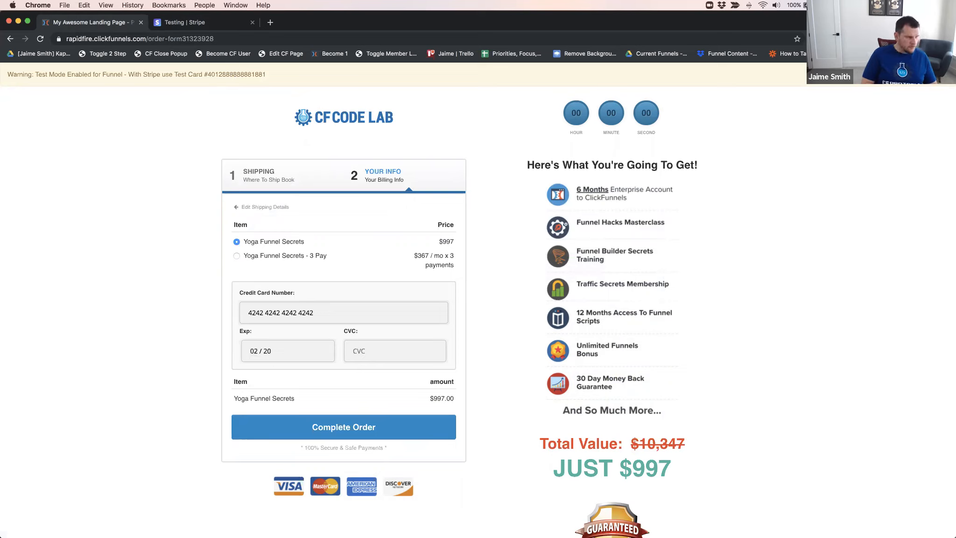
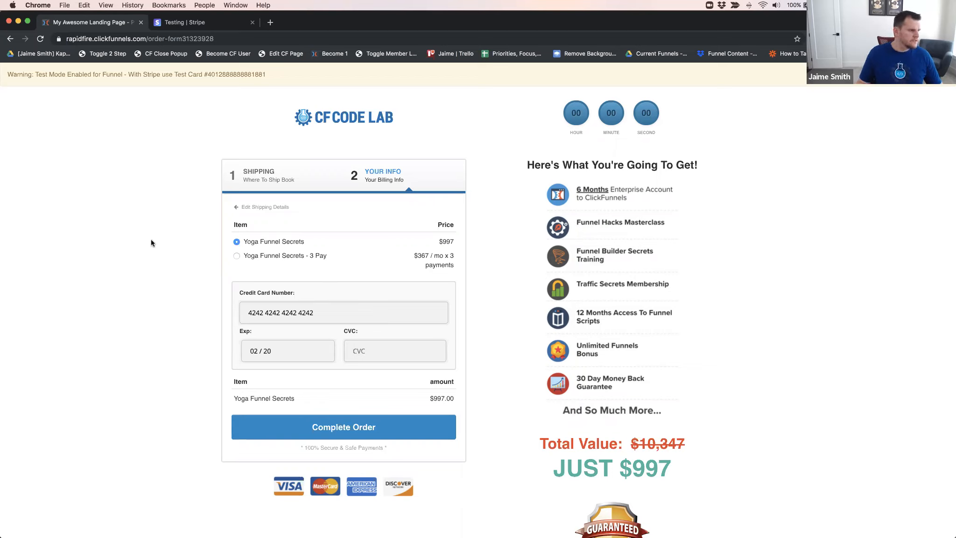
Enter the test card's CVC and submit the $997 Yoga Funnel Secrets order
left_click(369, 352)
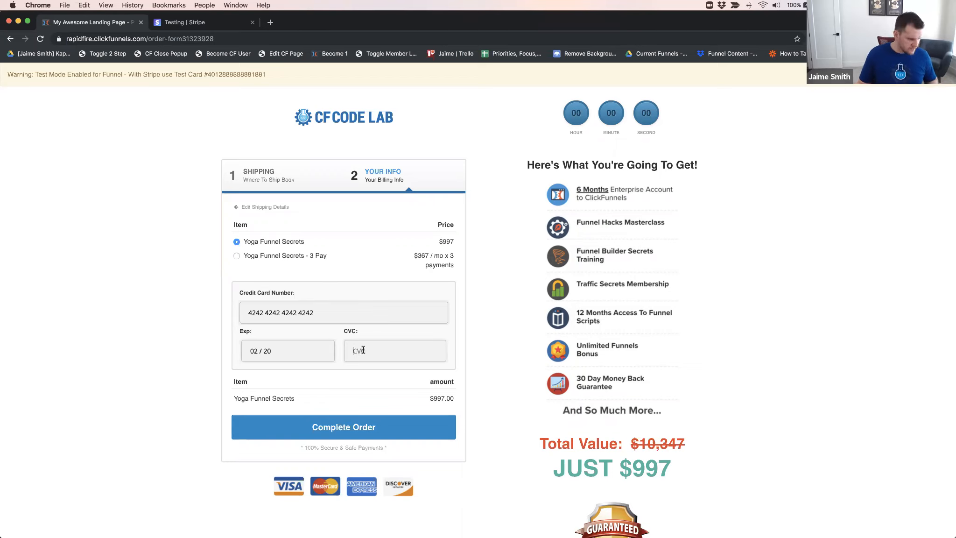
type("123")
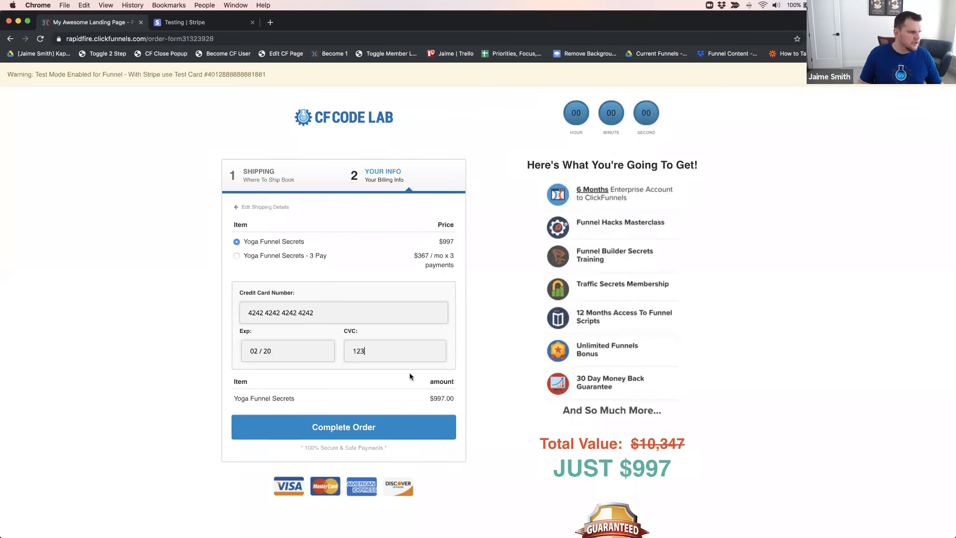
left_click(363, 428)
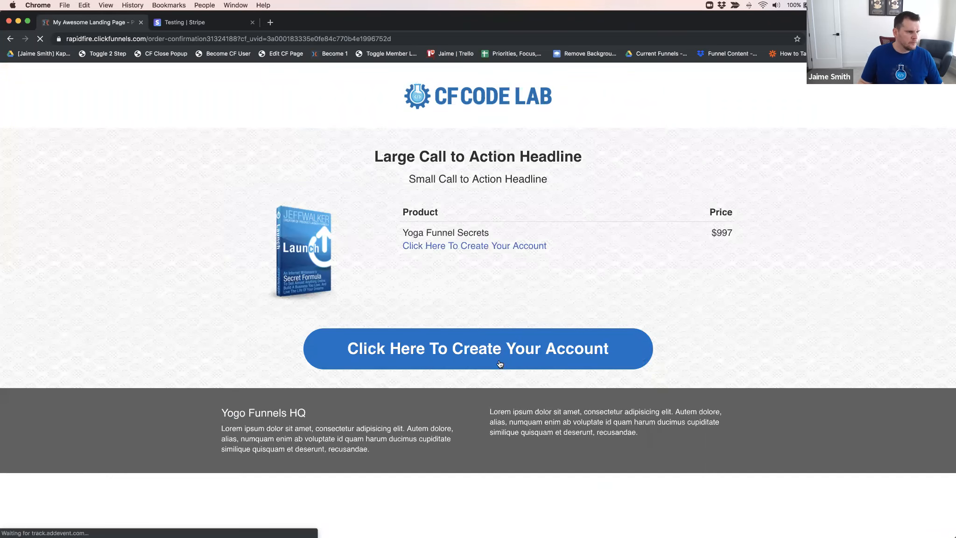
Go from the order confirmation to the member account creation page and replace the prefilled address with the test member's e-mail
left_click(484, 349)
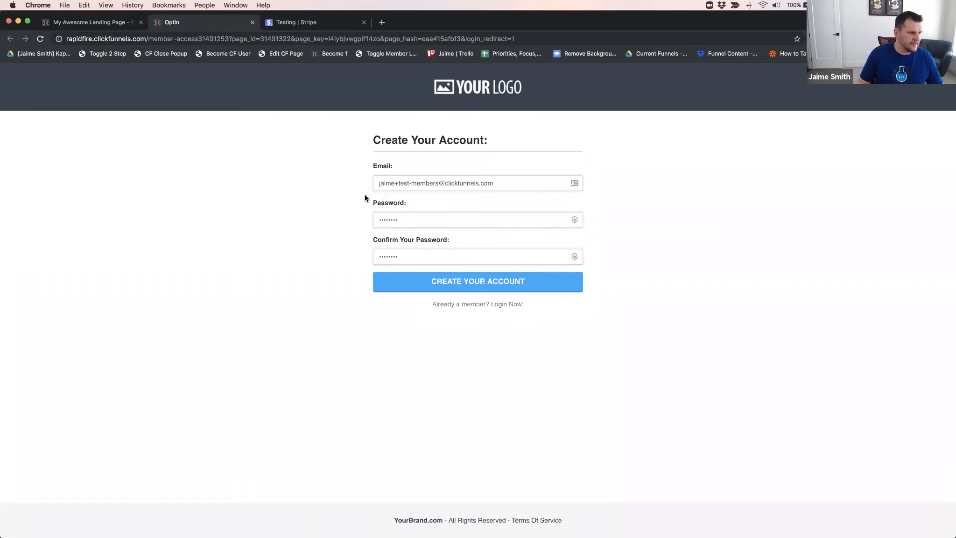
left_click(403, 183)
left_click_drag(379, 182, 496, 183)
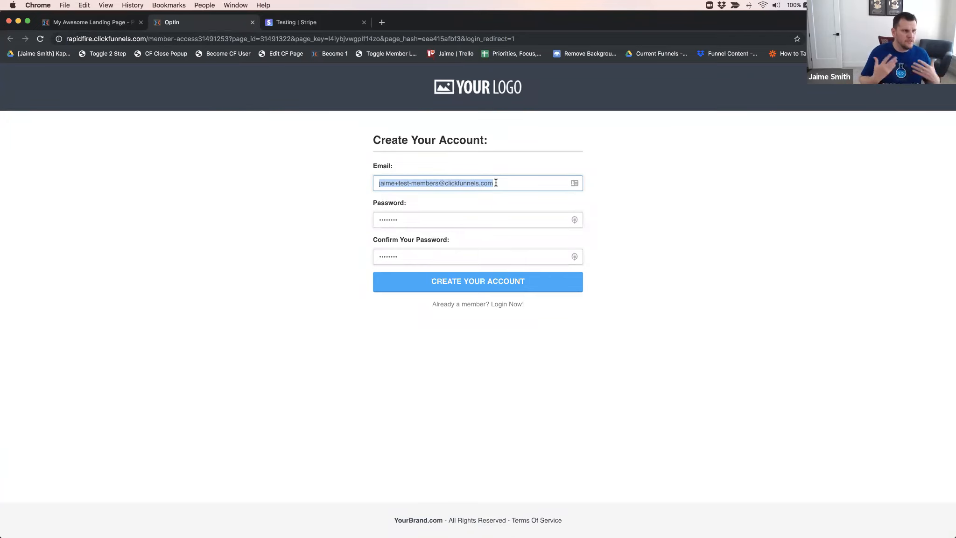
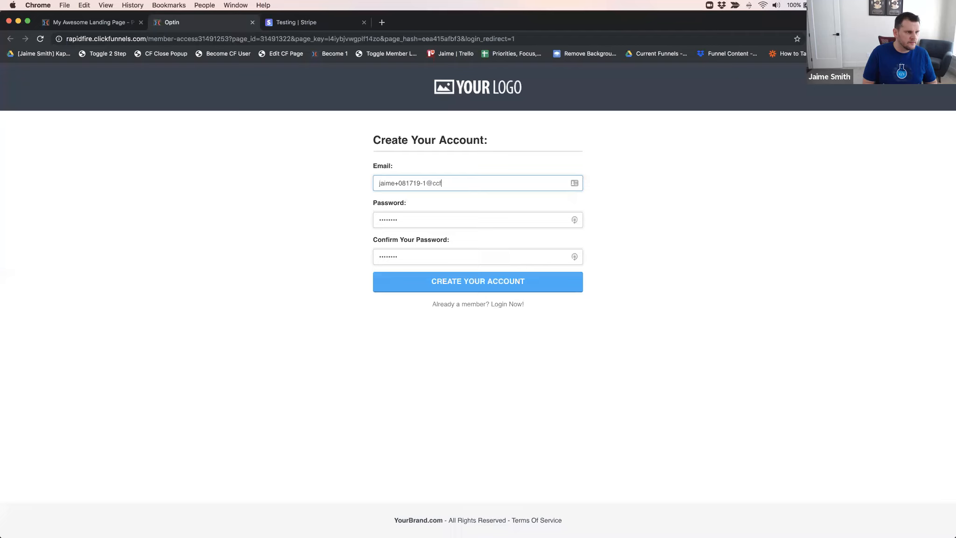
Fill in and confirm the account password, create the member account, and decline saving the login in LastPass
key("Tab")
type("password")
key("Tab")
type("p")
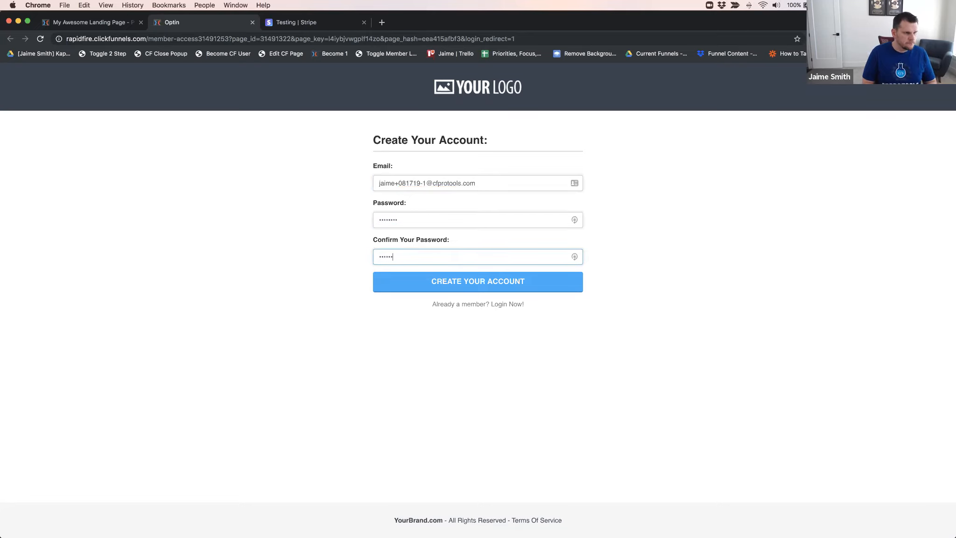
type("as")
key("BackSpace")
key("BackSpace")
key("BackSpace")
type("password")
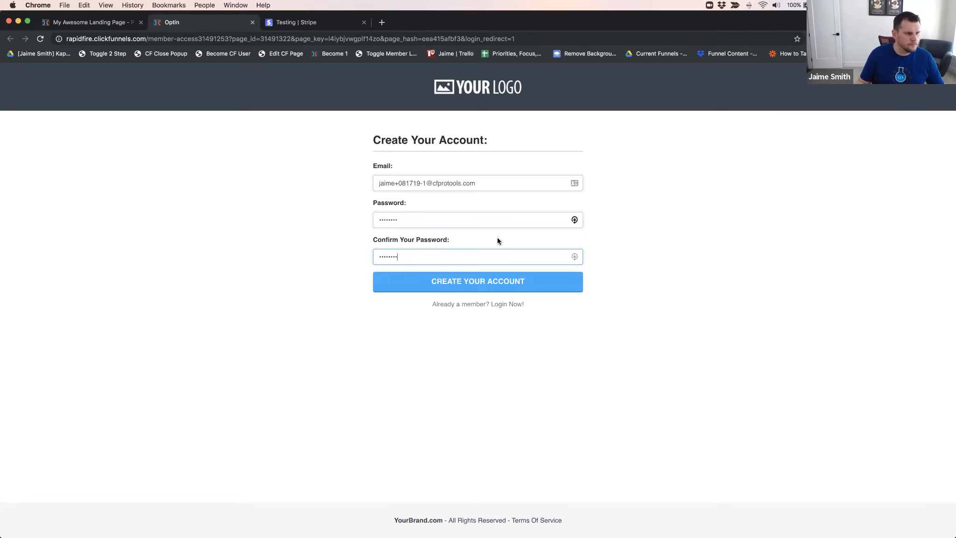
left_click(476, 286)
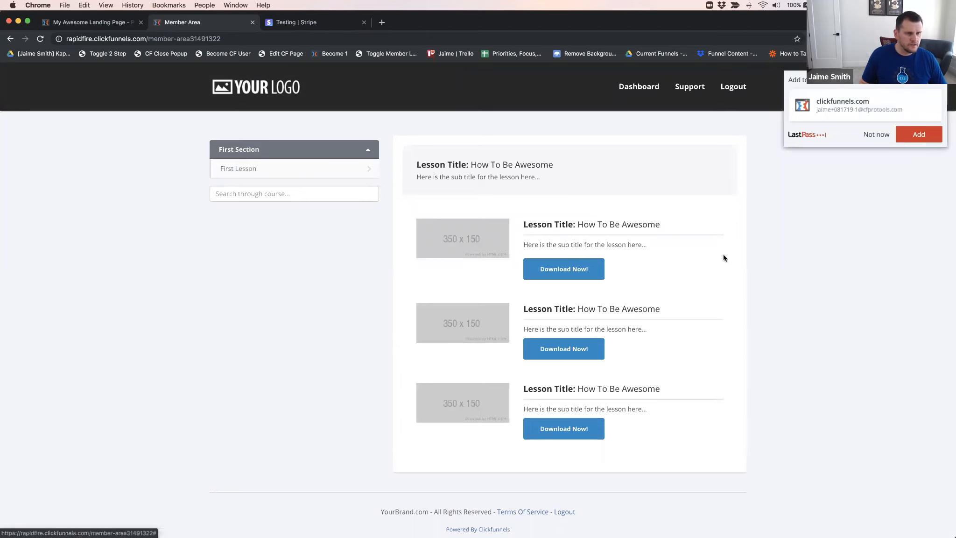
left_click(869, 135)
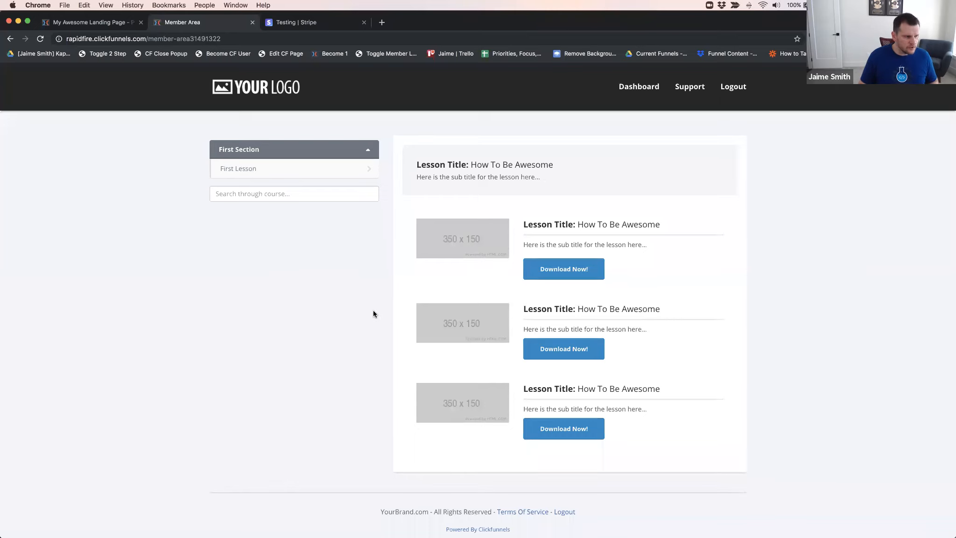
Switch back to the ClickFunnels admin window, close the leftover order form and confirmation pages, and show the Member Area step overview
key("super+Tab")
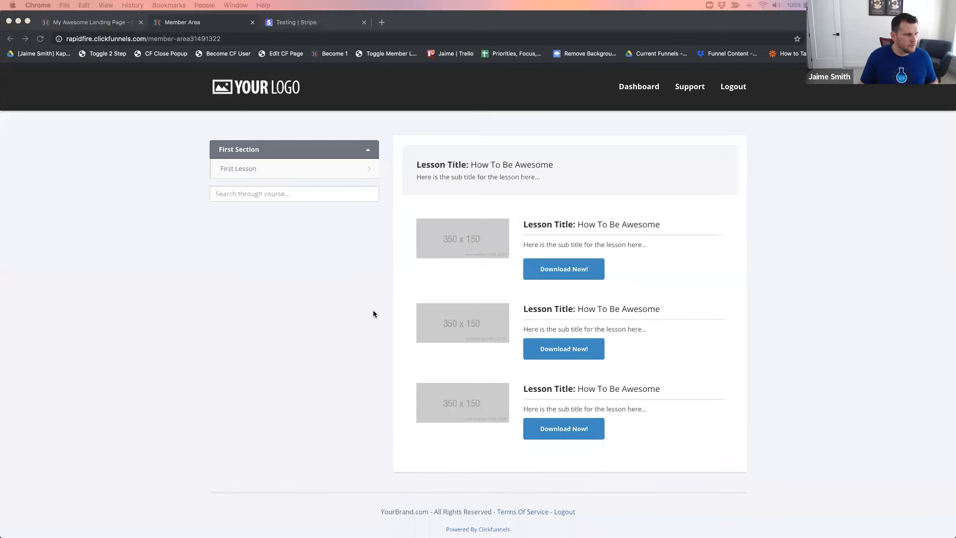
key("super+grave")
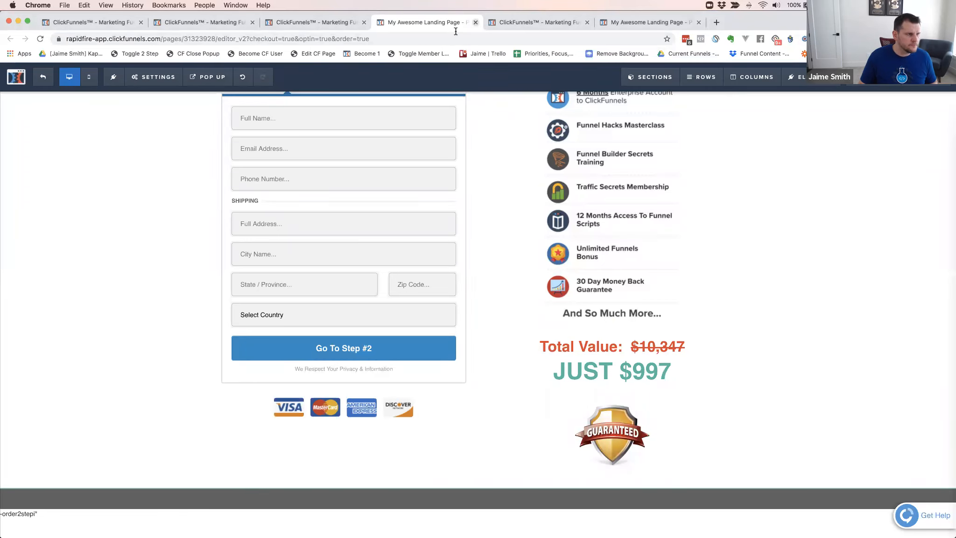
key("super+w")
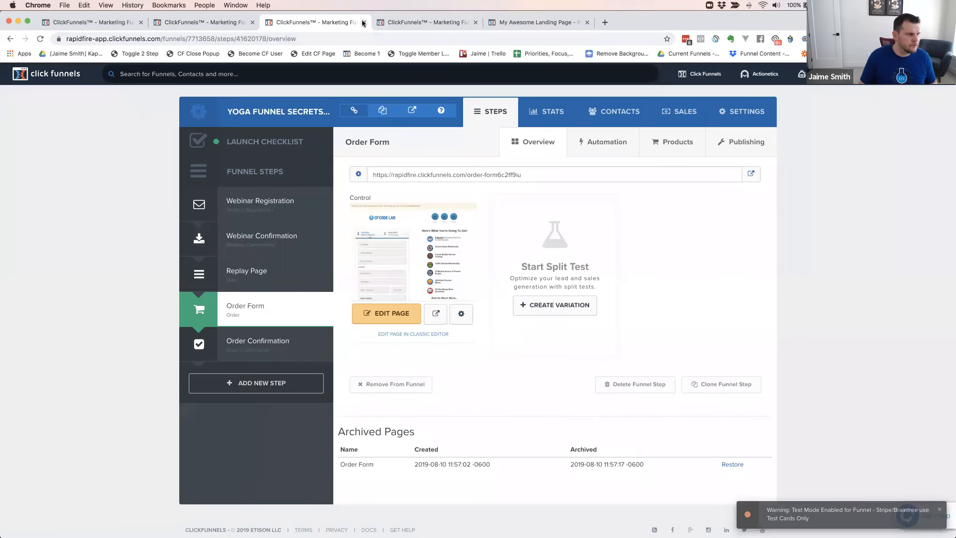
left_click(362, 24)
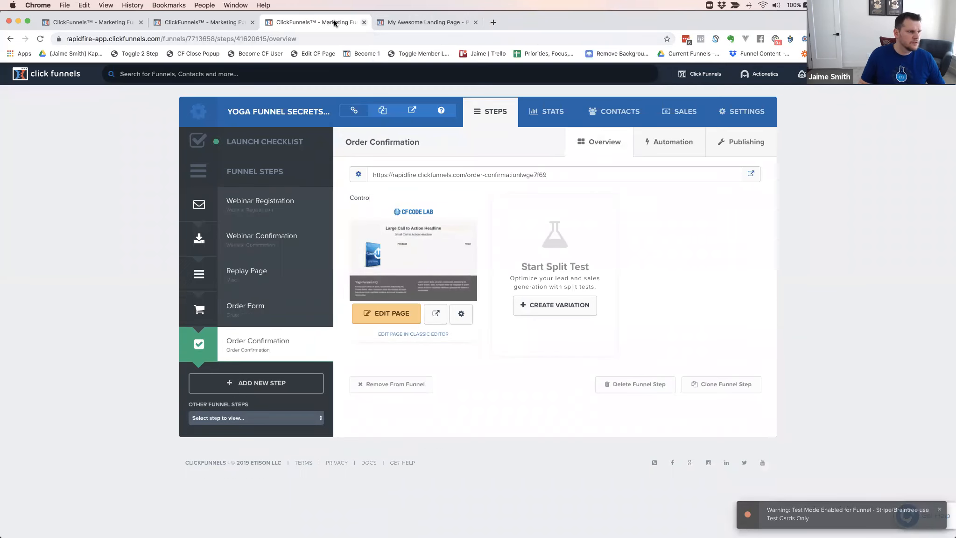
left_click(364, 23)
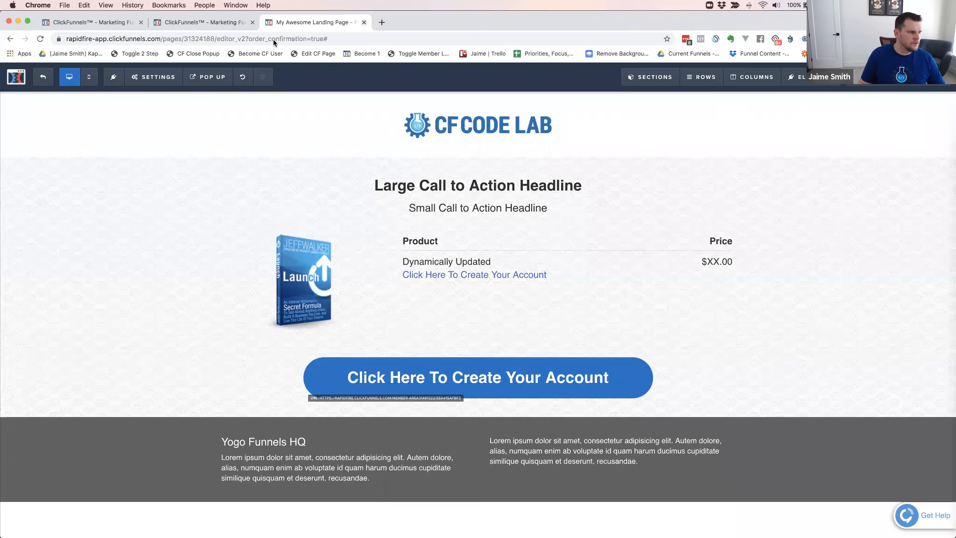
key("super+w")
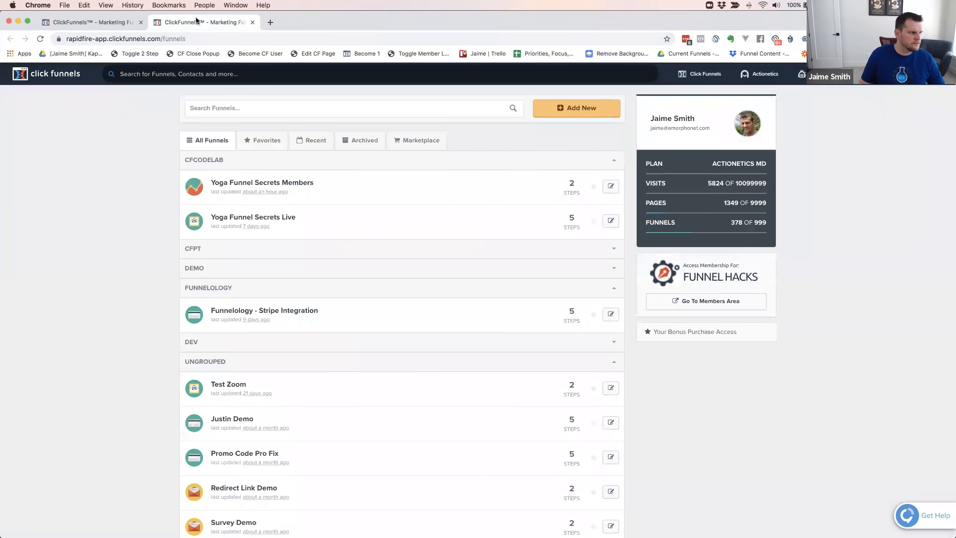
left_click(116, 23)
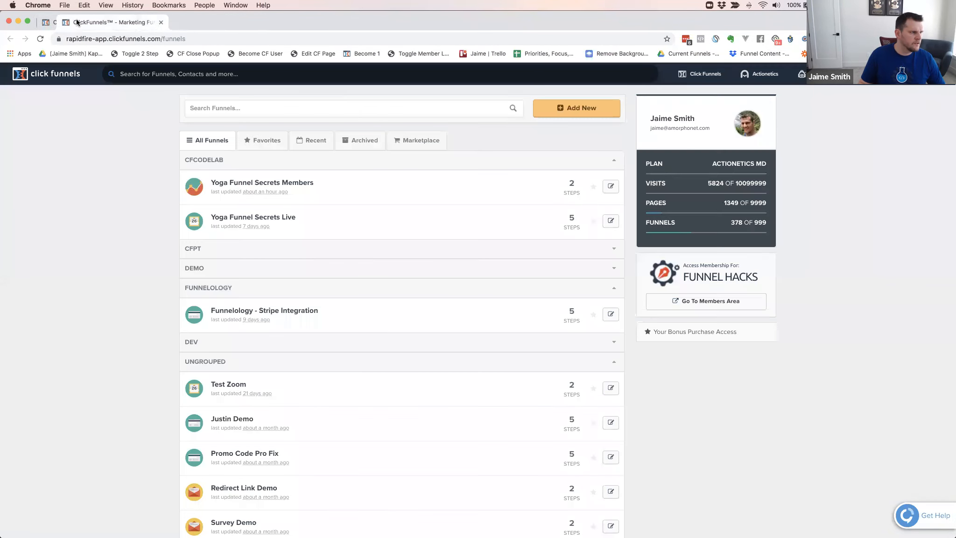
left_click(166, 22)
left_click(195, 21)
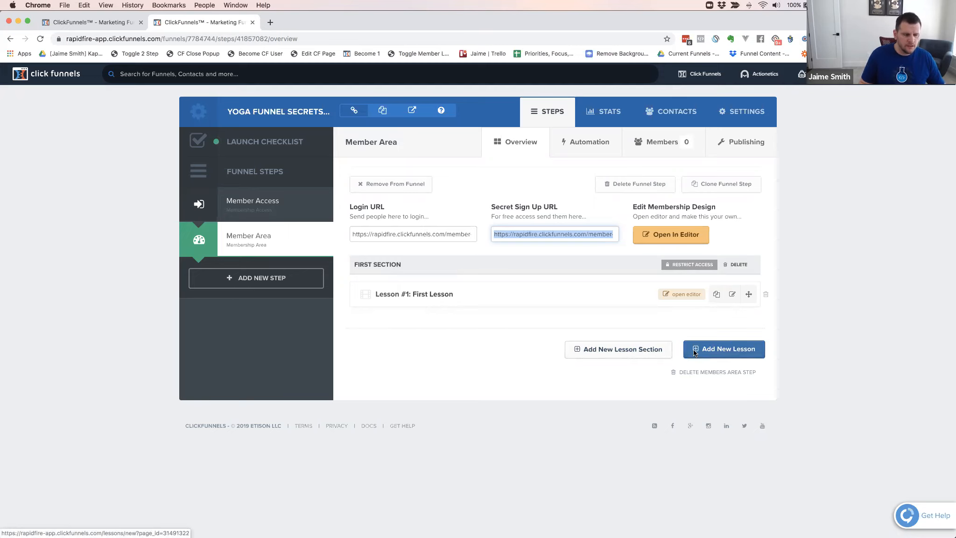
Start a new lesson section in the Member Area and name it "Module 1"
left_click(613, 352)
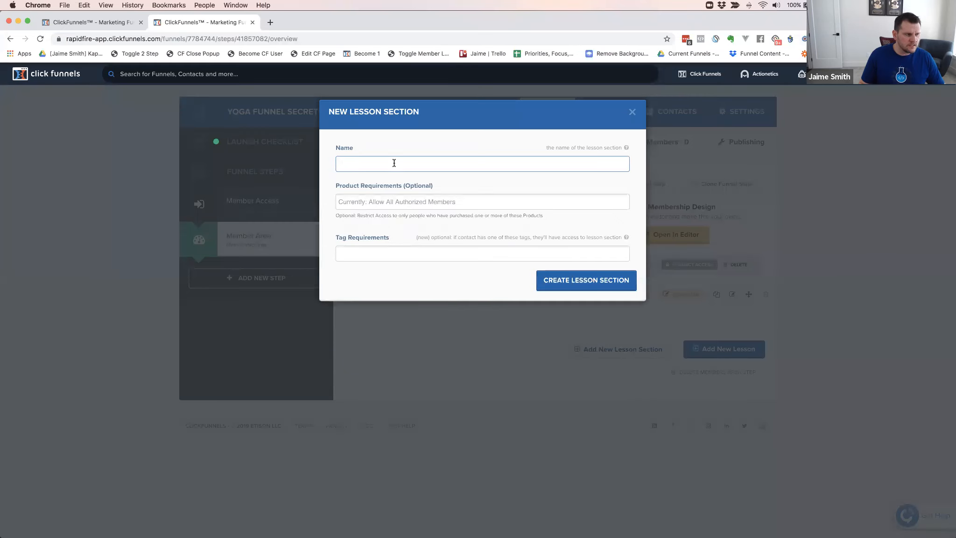
left_click(395, 163)
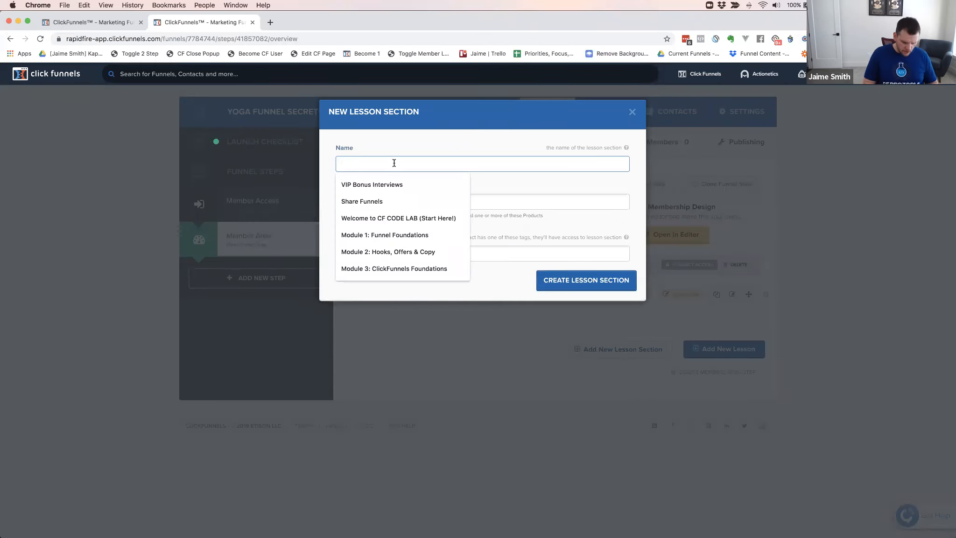
type("Module 1")
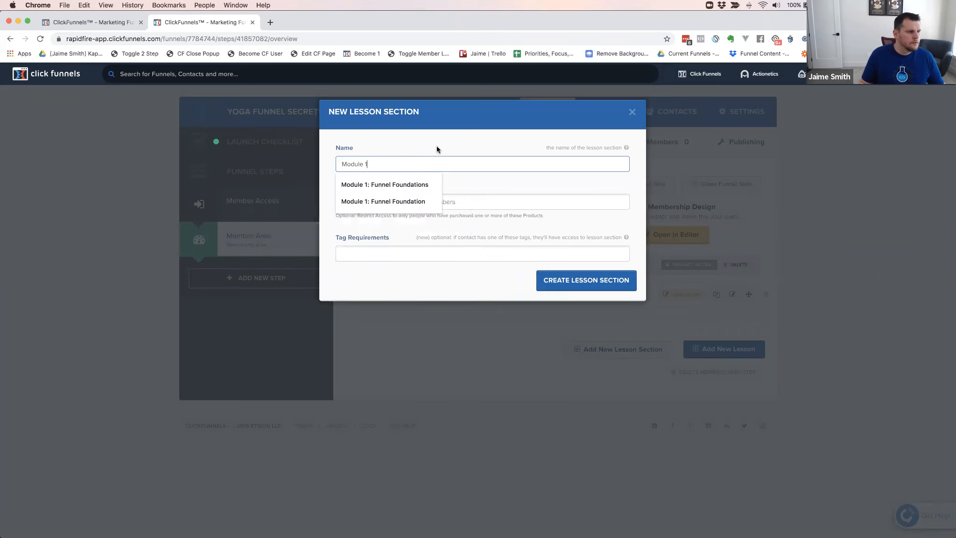
key("Escape")
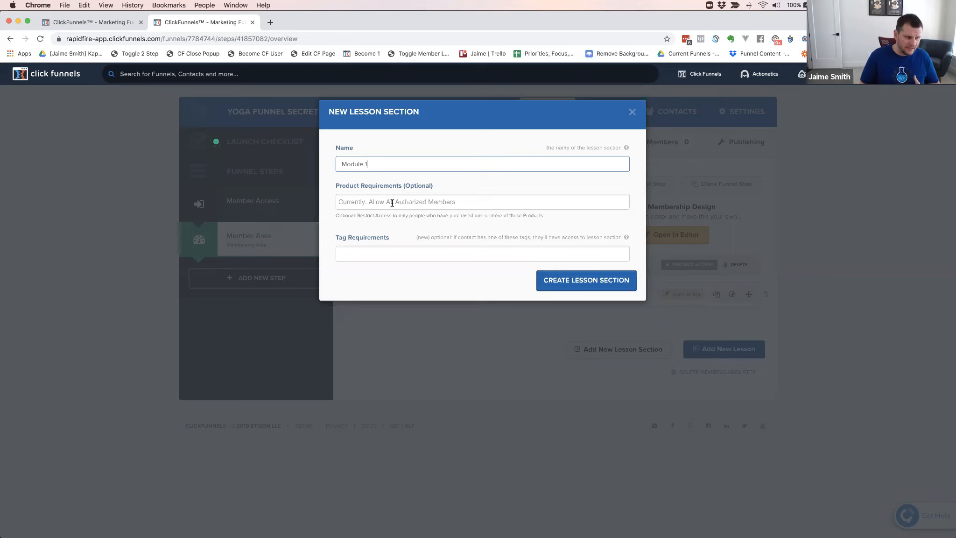
Check which tags are available as access requirements for the Module 1 section
left_click(362, 254)
left_click(373, 254)
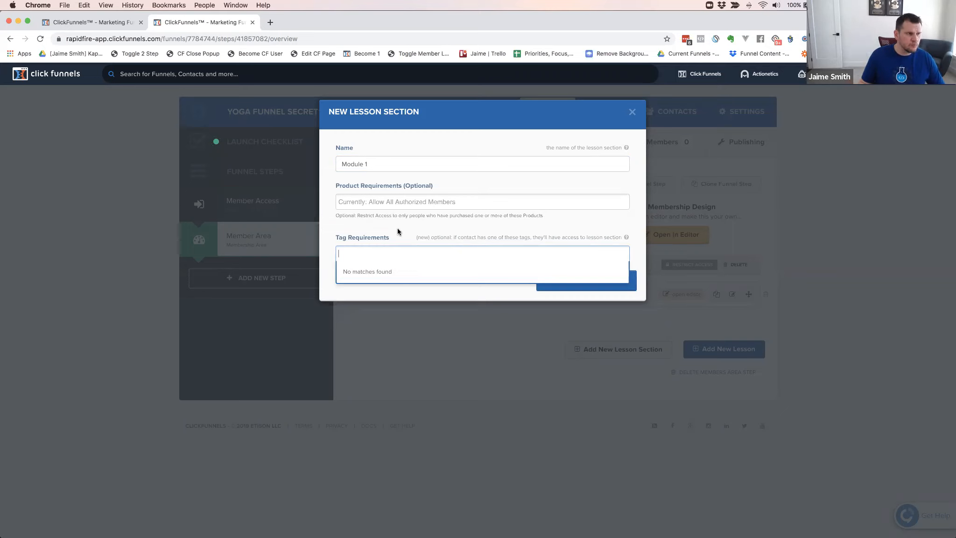
left_click(380, 238)
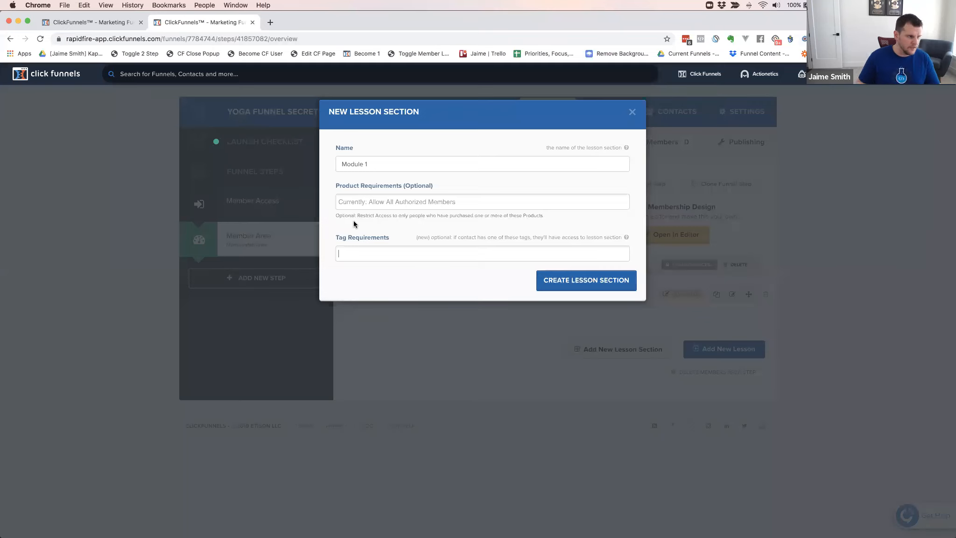
Require the products Yoga Funnel Secrets and Yoga Funnel Secrets - 3 Pay for access to the Module 1 section
left_click(364, 202)
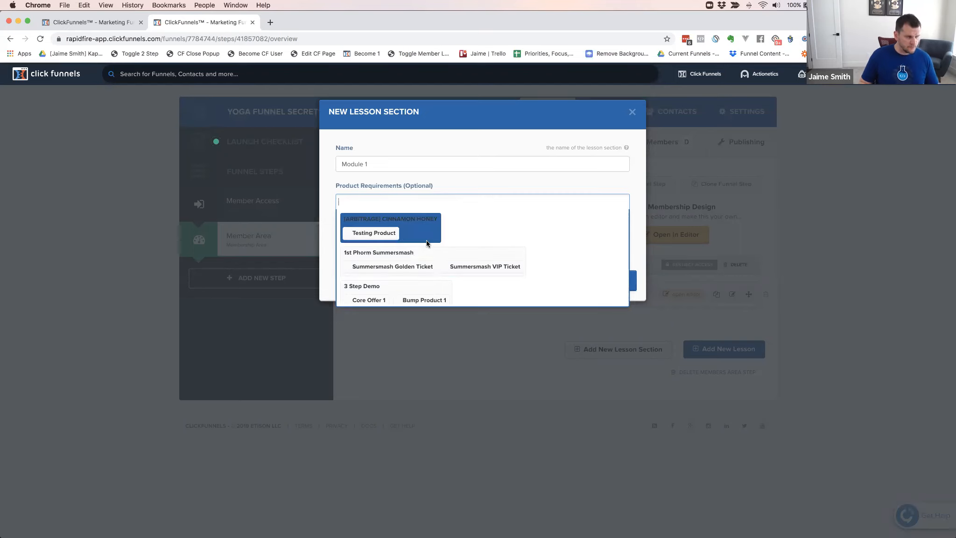
type("yog")
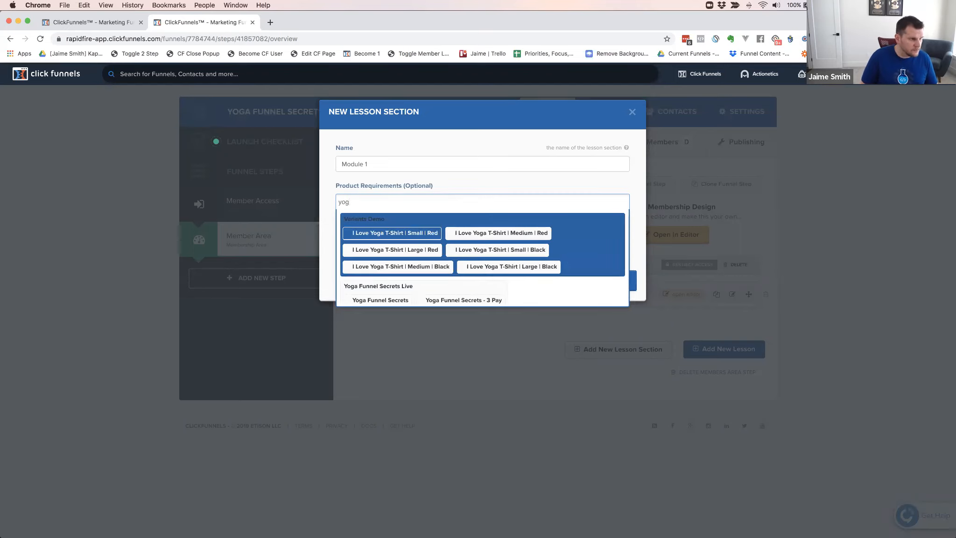
type("a funnel")
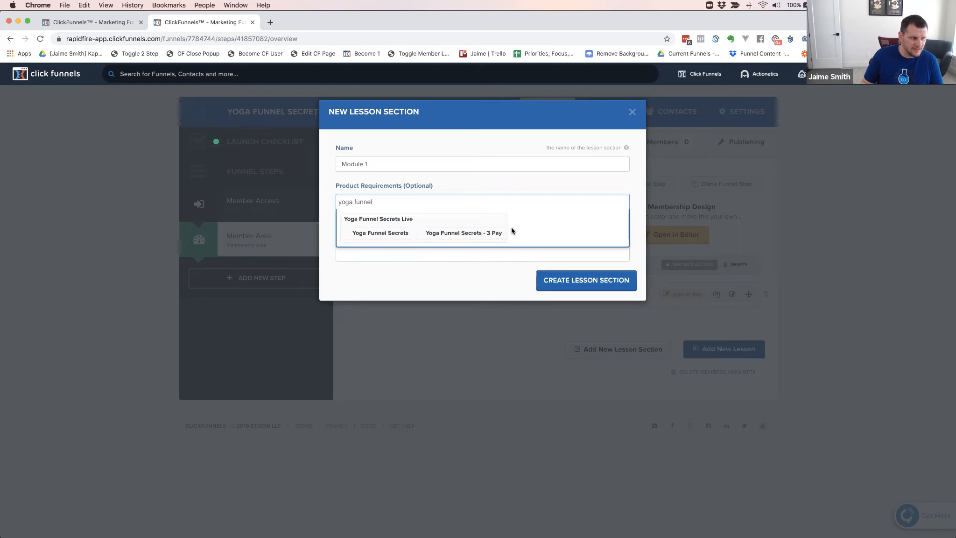
left_click(382, 233)
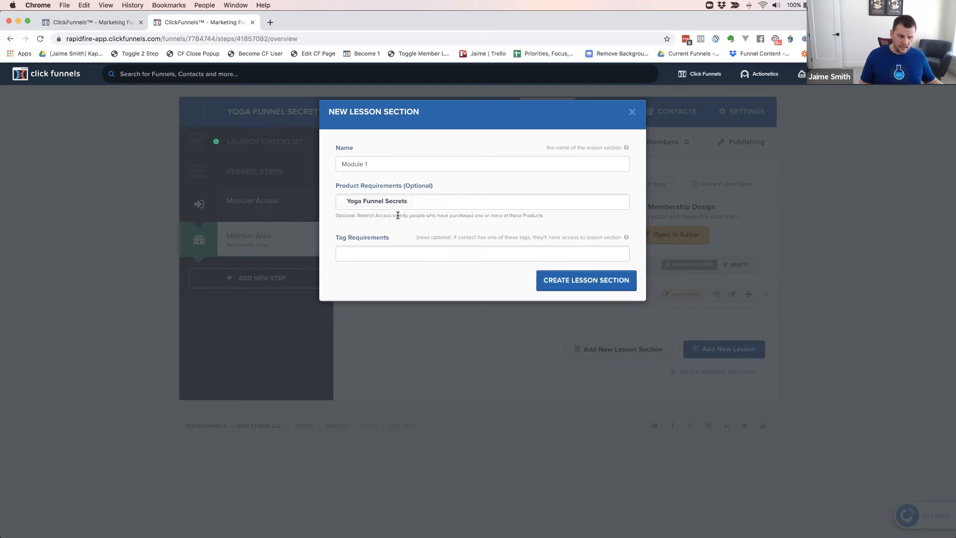
type("yog")
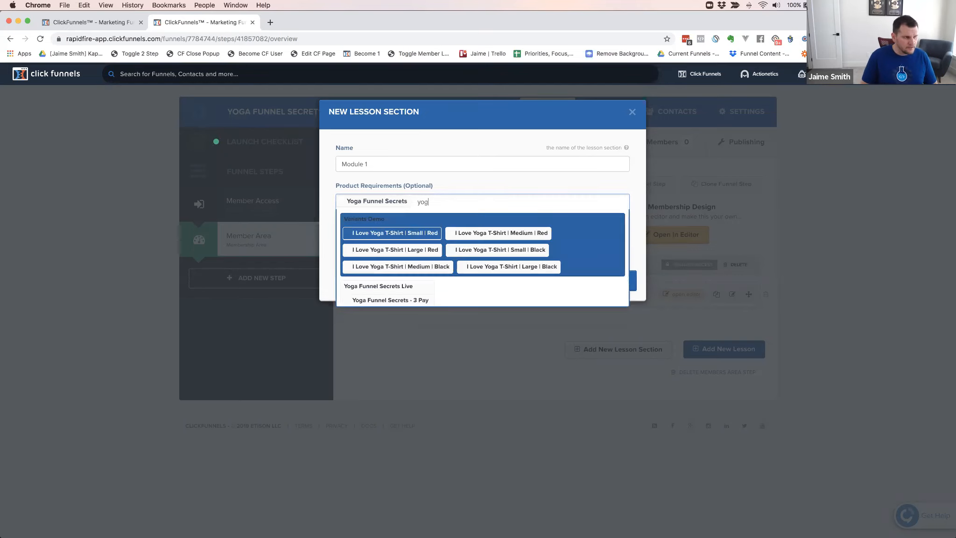
type("a funnel")
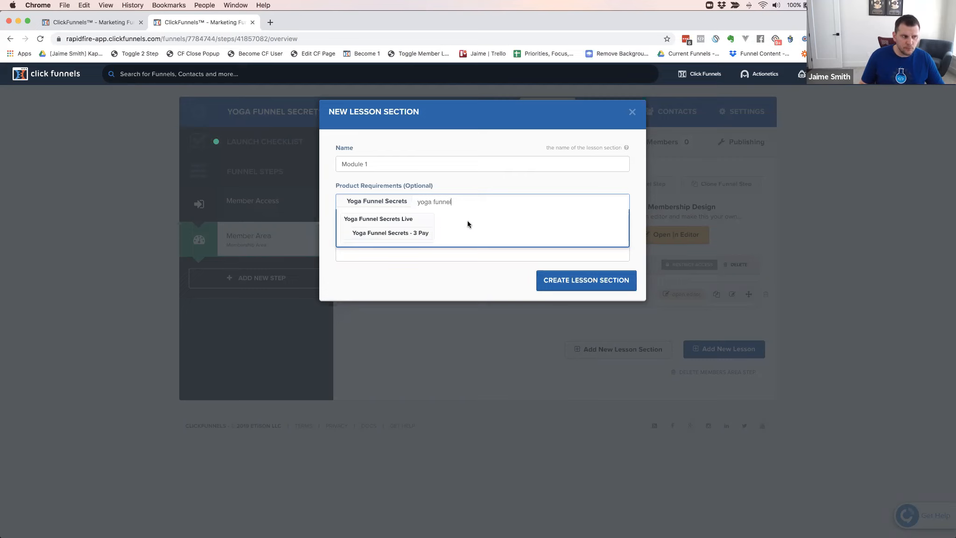
left_click(412, 235)
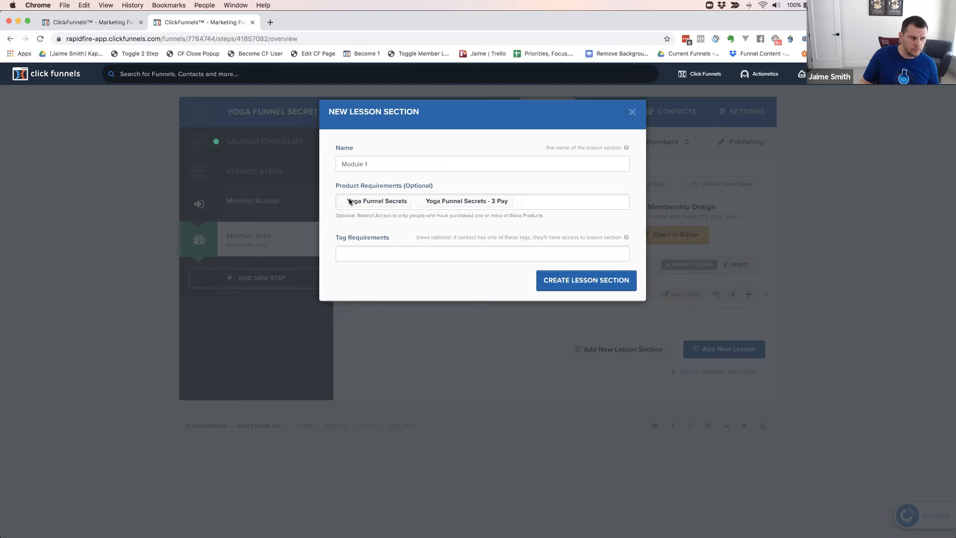
Review the tag requirement choices again alongside the two product requirements, without adding a tag
left_click(372, 252)
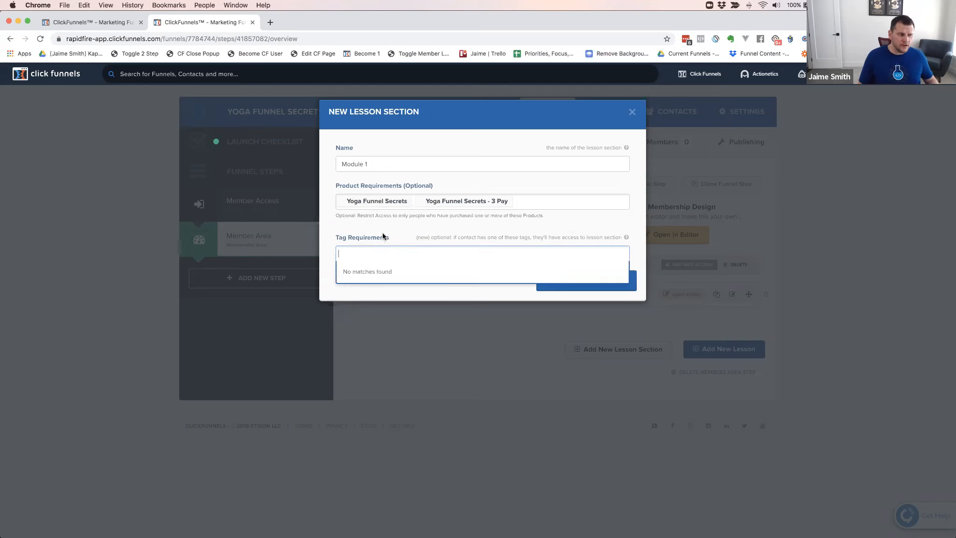
left_click(372, 250)
left_click(372, 251)
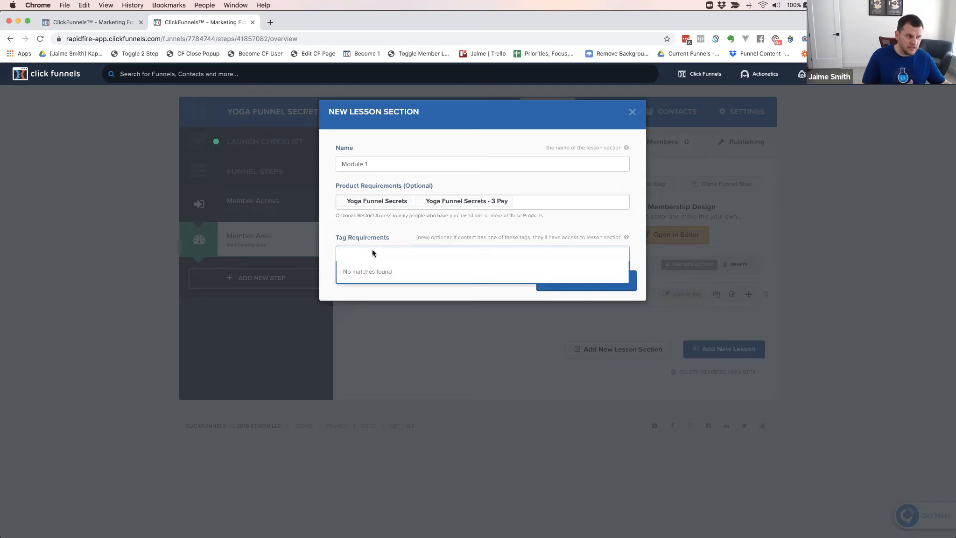
left_click(394, 229)
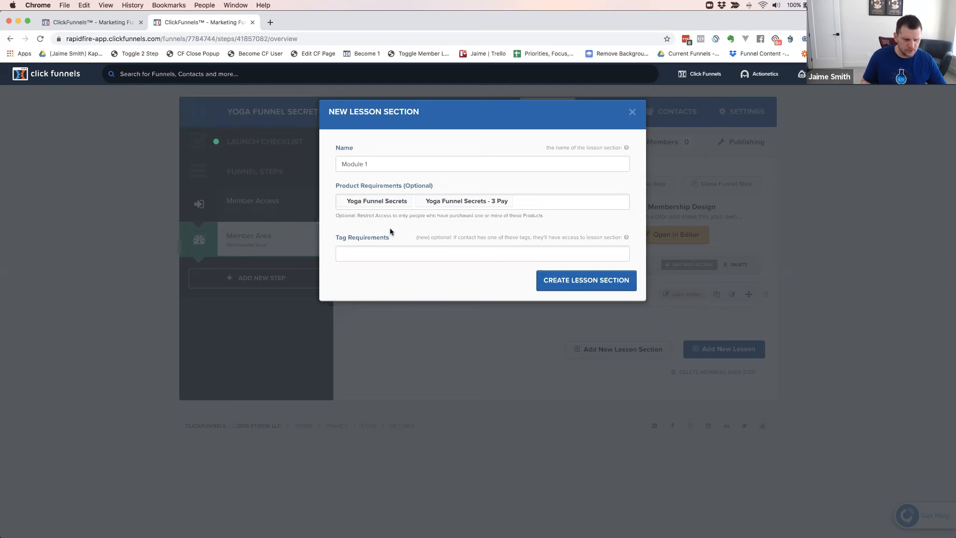
left_click(372, 252)
type("yog")
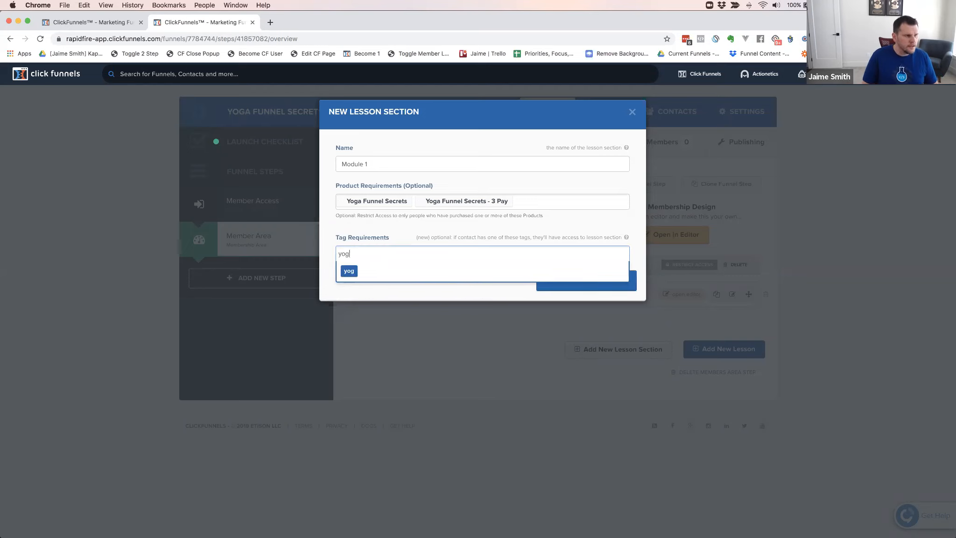
key("BackSpace")
type("fy-aal")
key("BackSpace")
key("BackSpace")
type("ll-access")
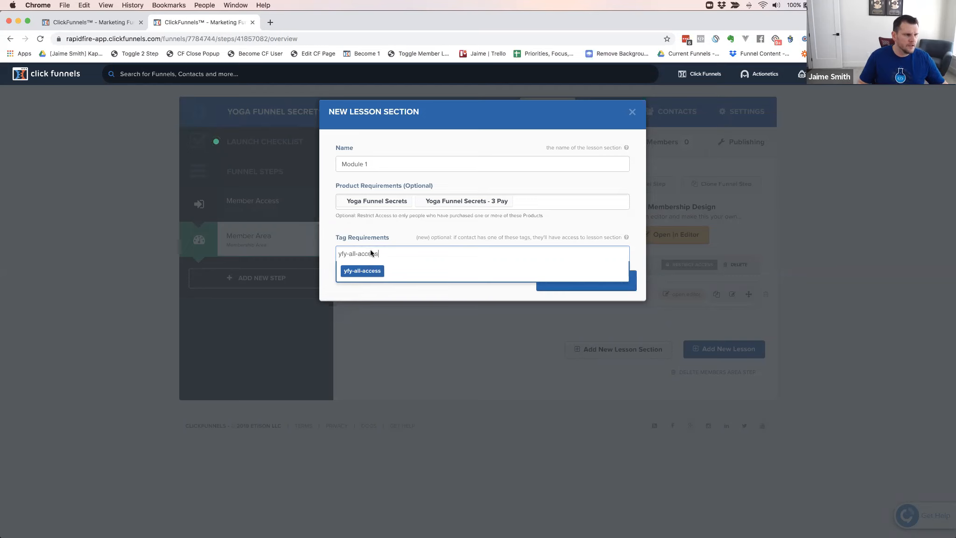
left_click(368, 272)
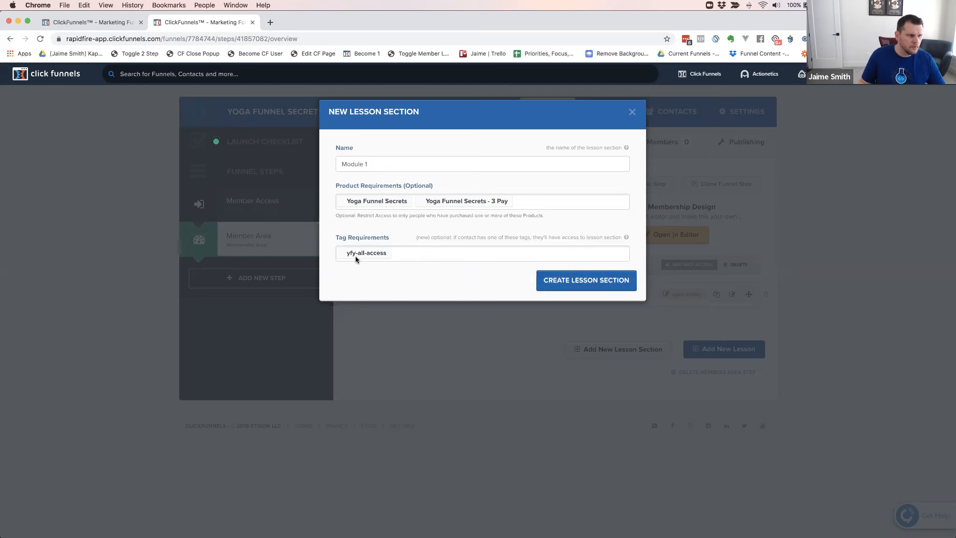
left_click(395, 252)
key("BackSpace")
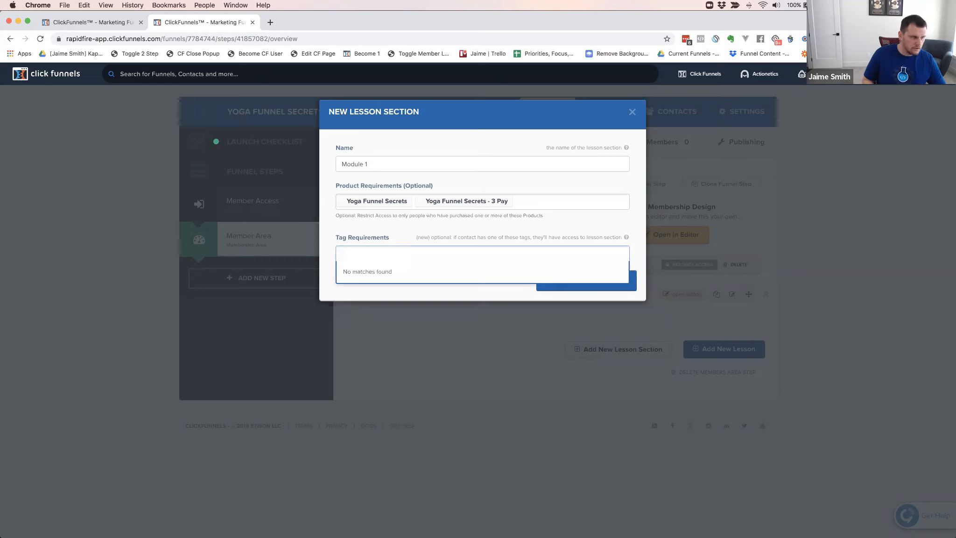
Add yfs-all-access as the tag requirement for Module 1 and create the lesson section
type("yfs")
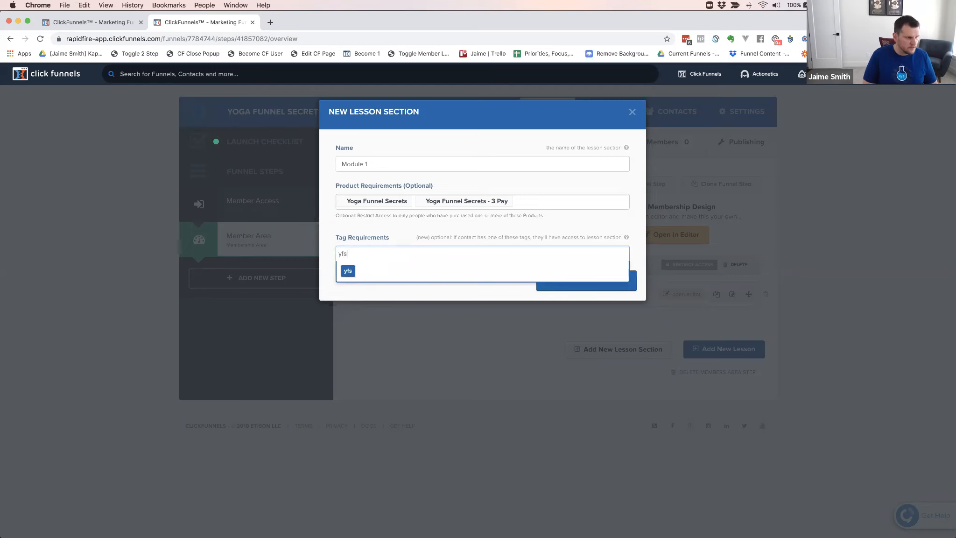
type("-all-ac")
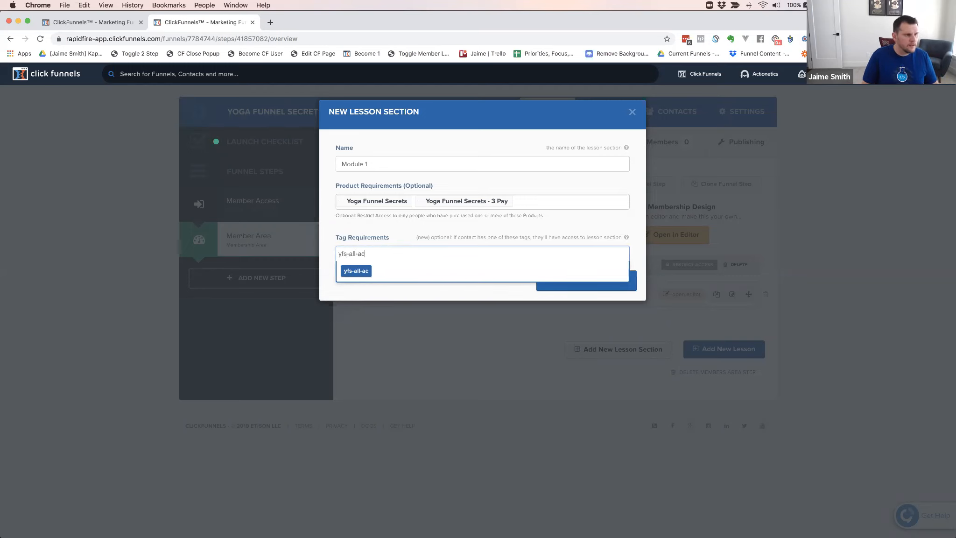
type("cess")
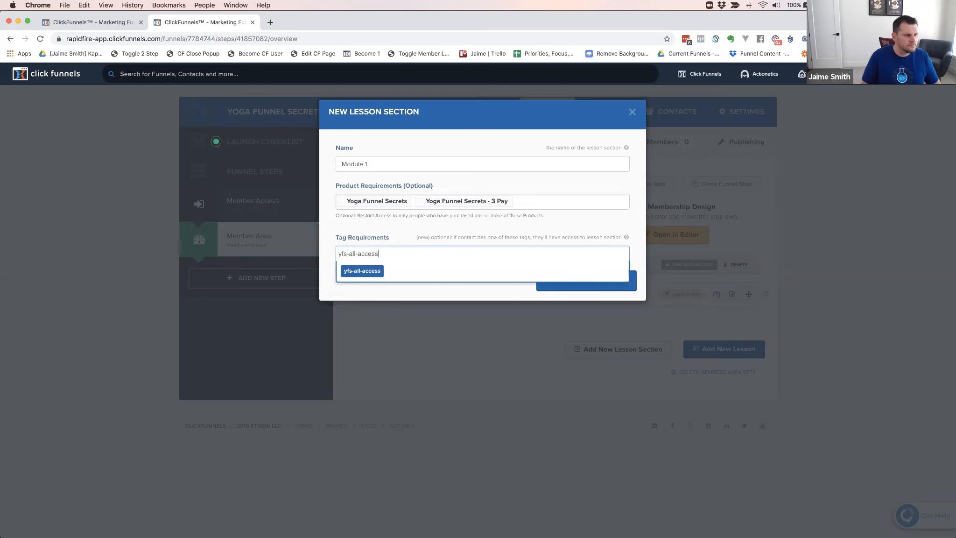
left_click(359, 275)
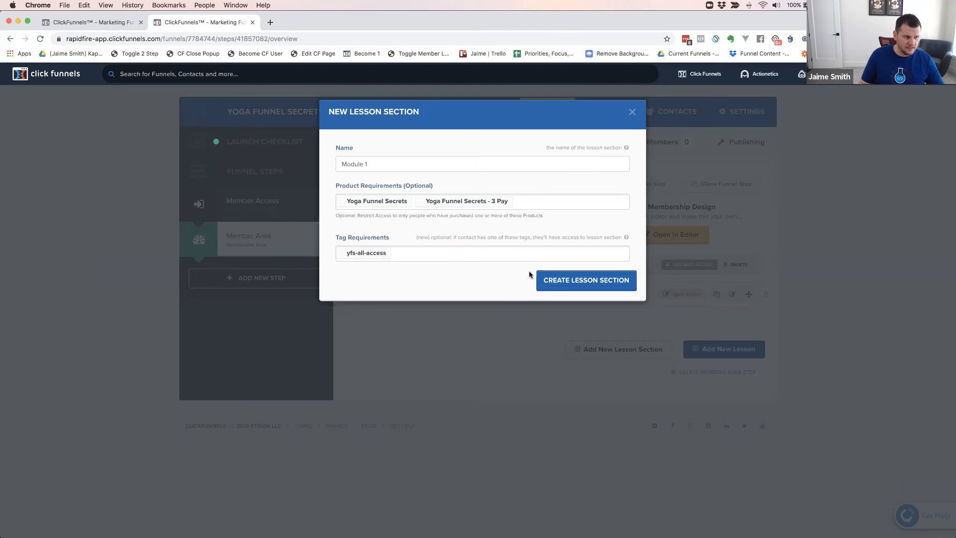
left_click(583, 285)
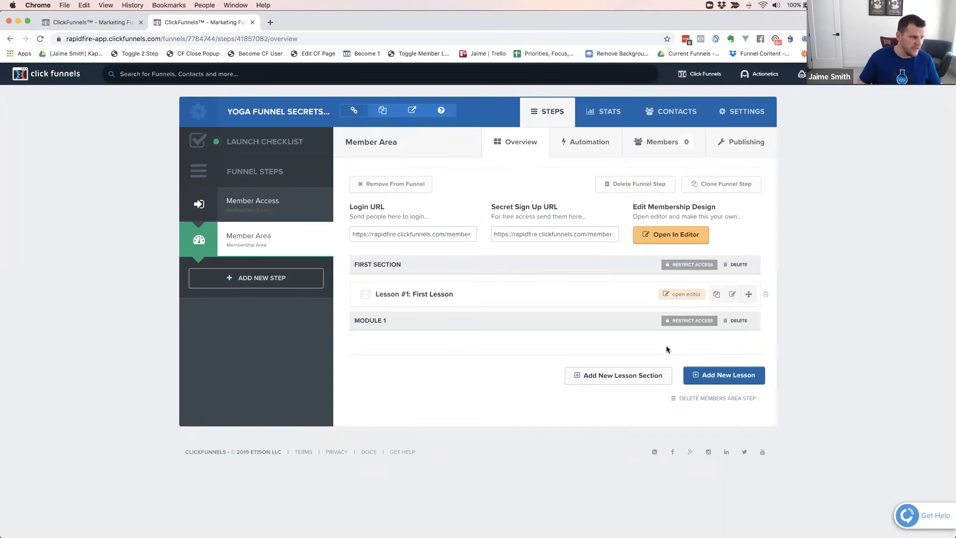
Search for the test customer by e-mail and open that contact's profile in a separate browser tab
left_click(250, 75)
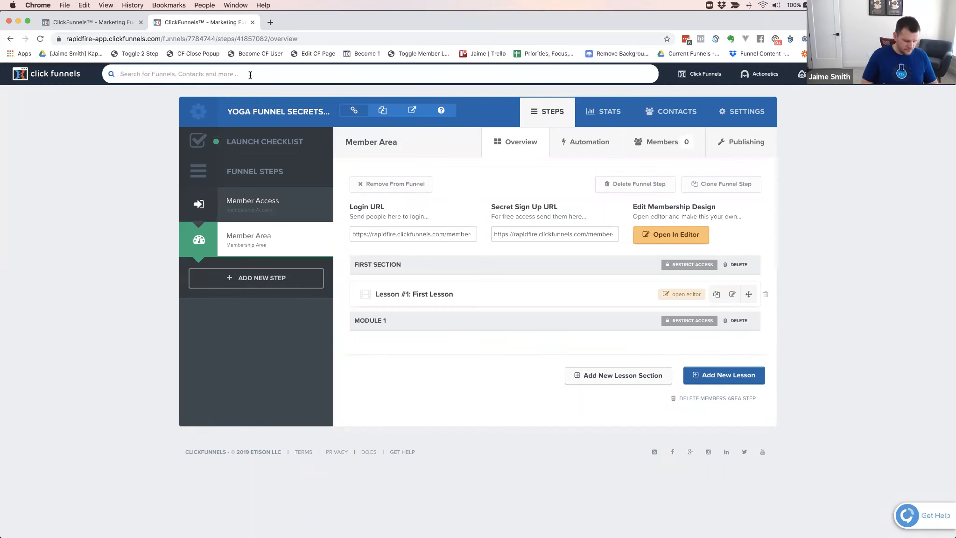
type("jaime+")
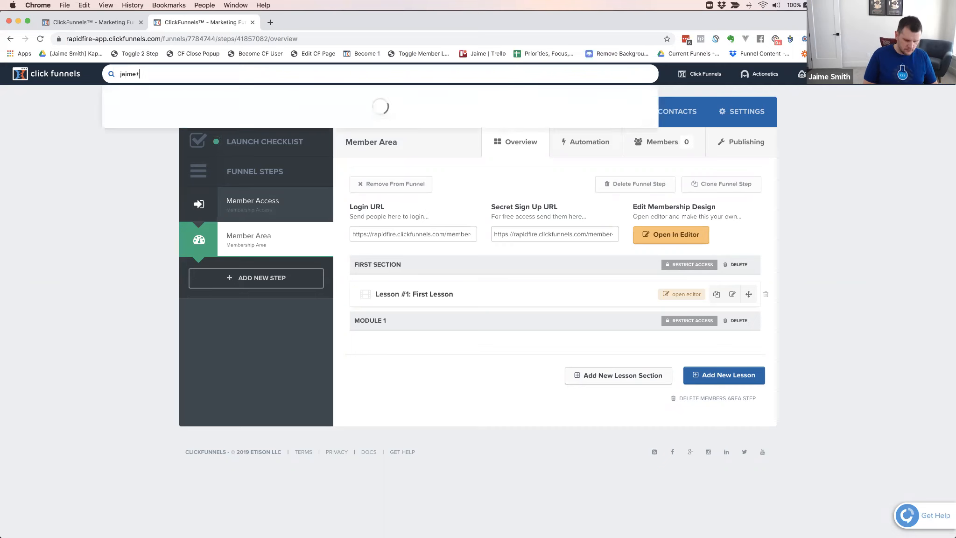
type("0817")
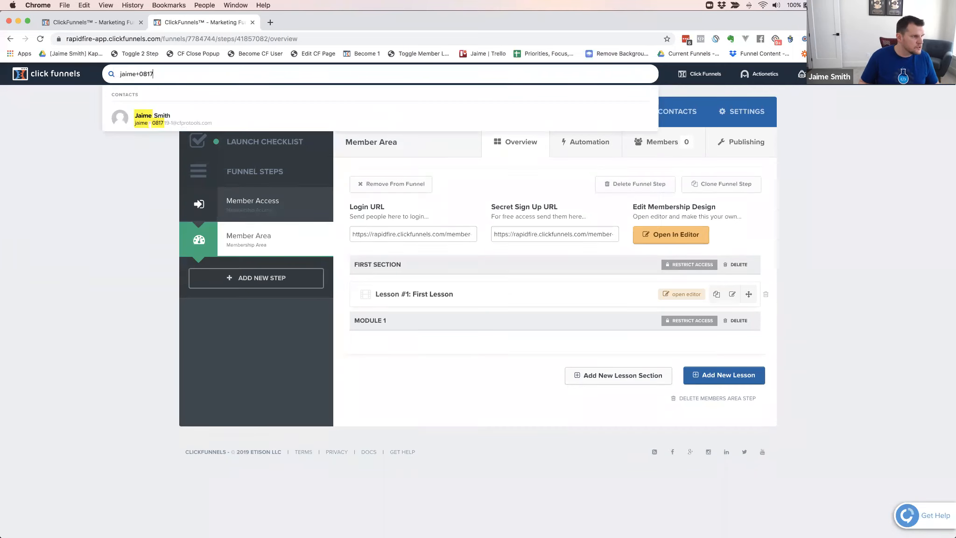
left_click(158, 116, "super")
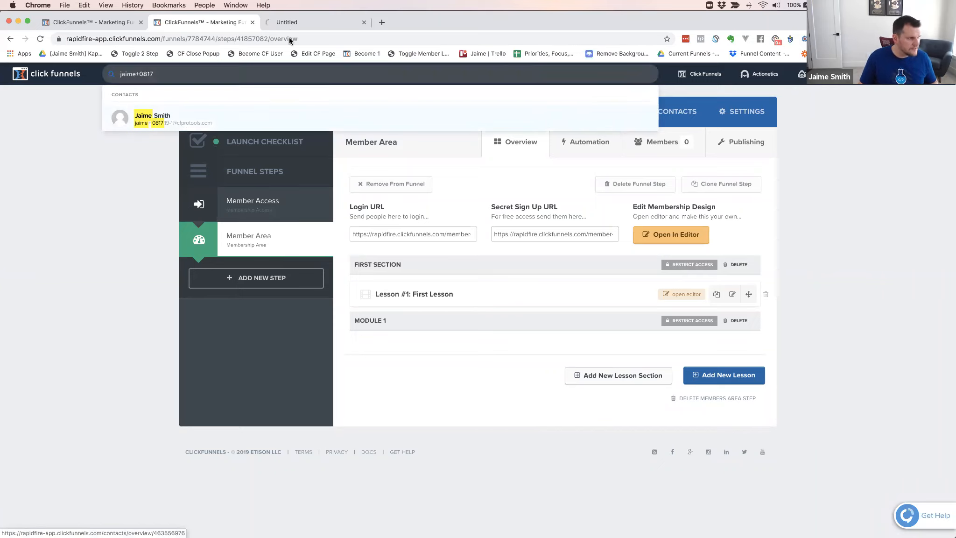
left_click(297, 22)
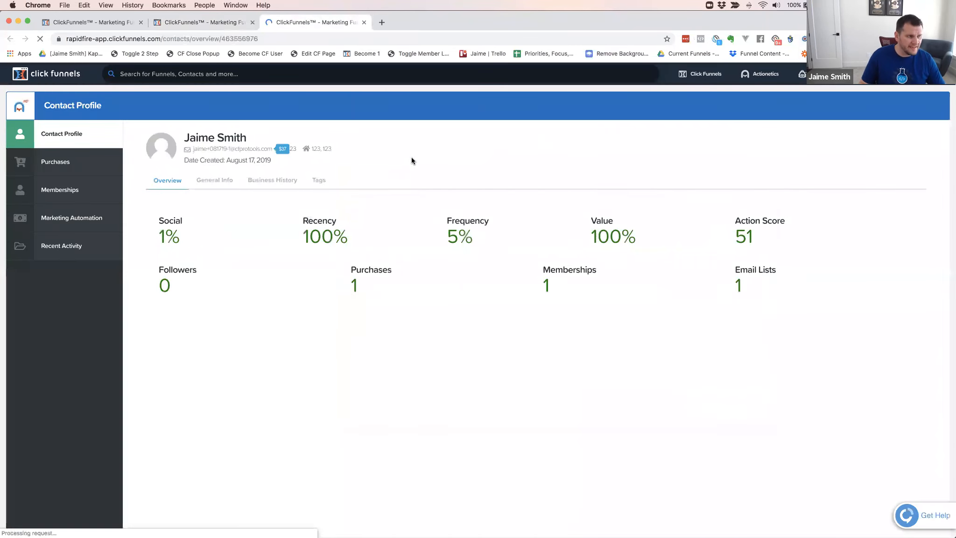
Add a manual purchase of the Yoga Funnel Secrets product to the contact for product access and save it
left_click(52, 162)
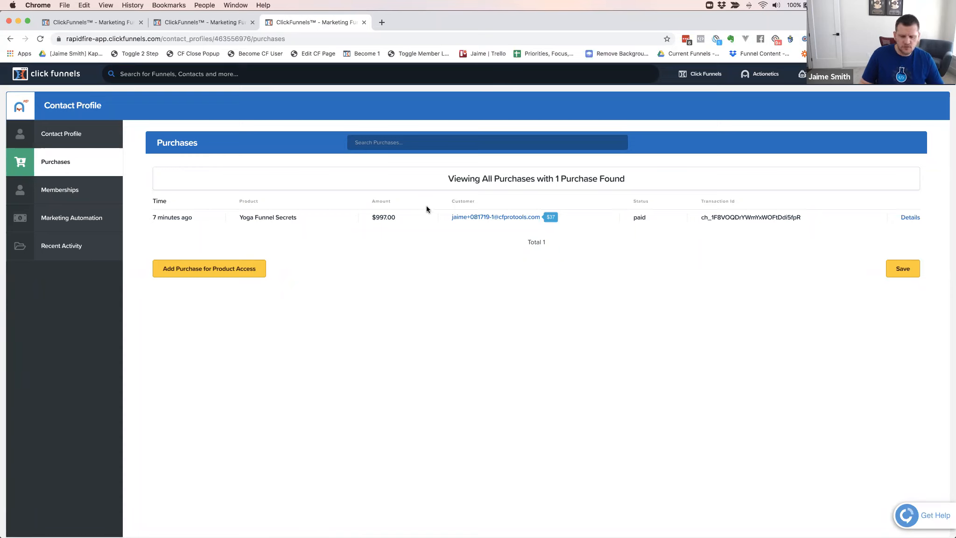
left_click(210, 271)
left_click(629, 303)
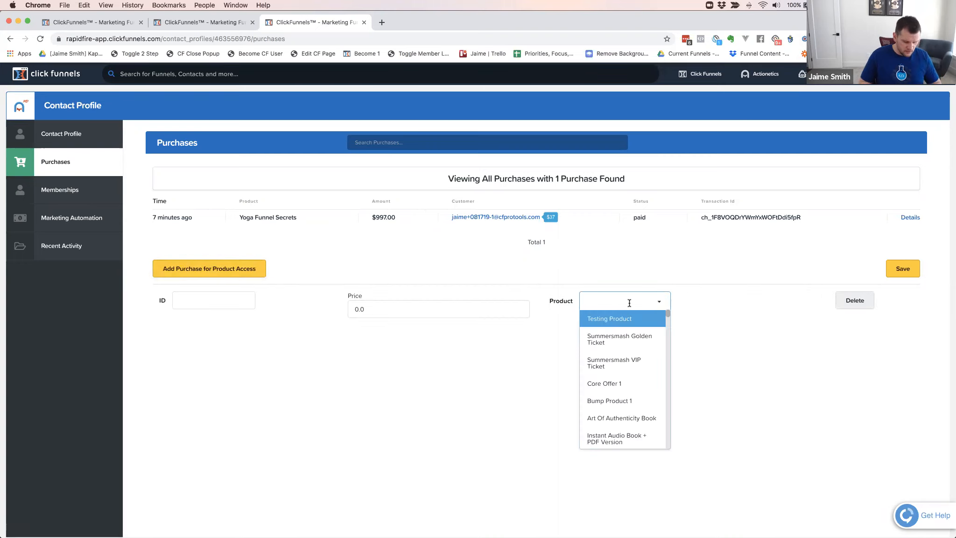
type("yoga funnel")
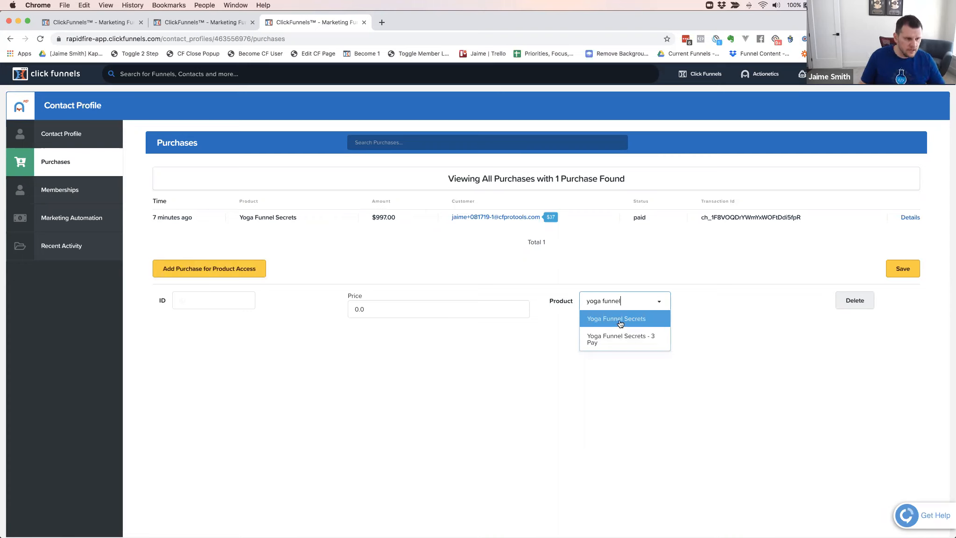
key("Return")
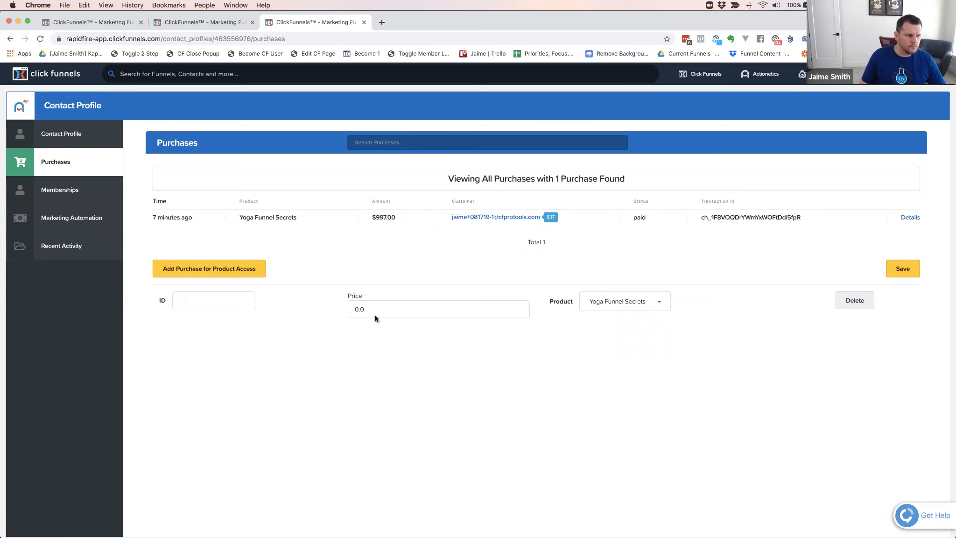
left_click_drag(368, 310, 361, 310)
left_click(902, 270)
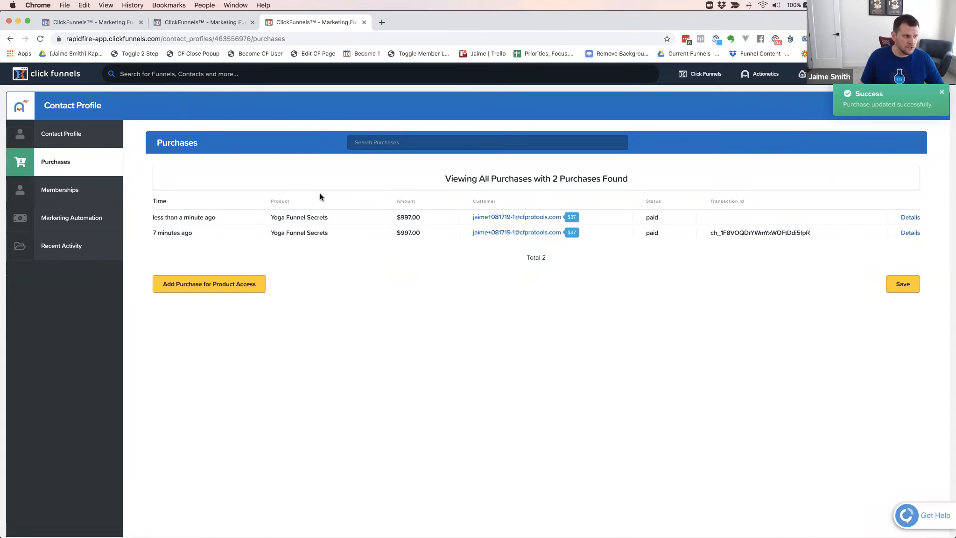
Check the tags assigned to the contact and open the contact's general information for editing
left_click(71, 136)
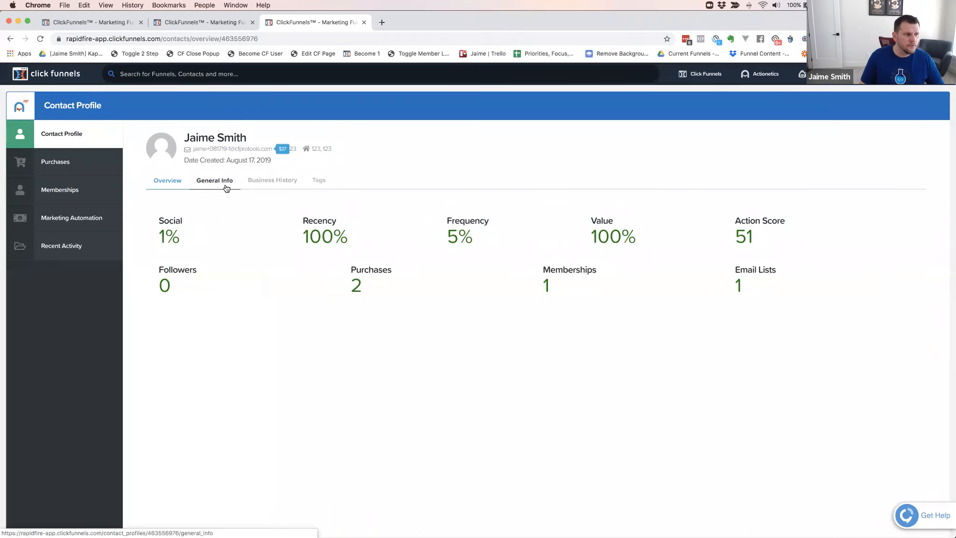
left_click(318, 181)
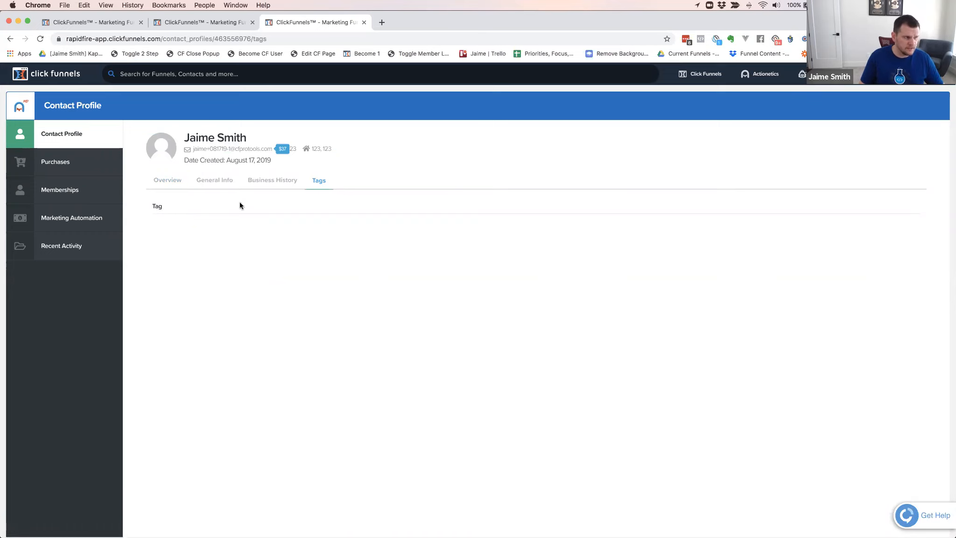
left_click(209, 181)
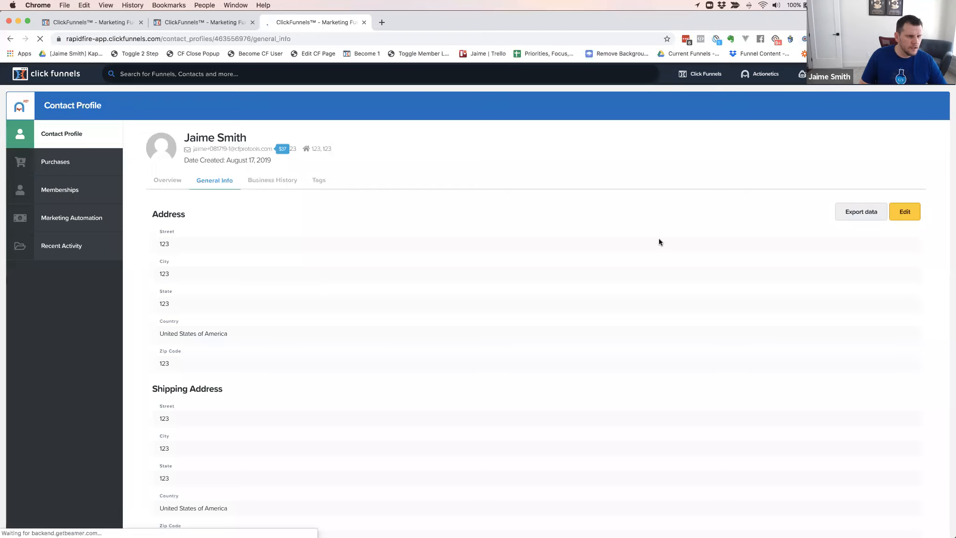
left_click(903, 214)
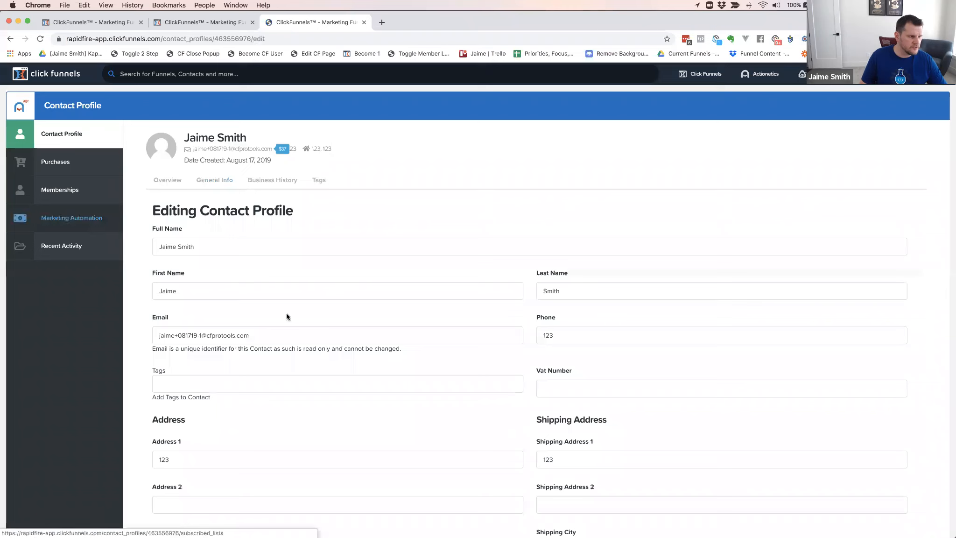
left_click(174, 384)
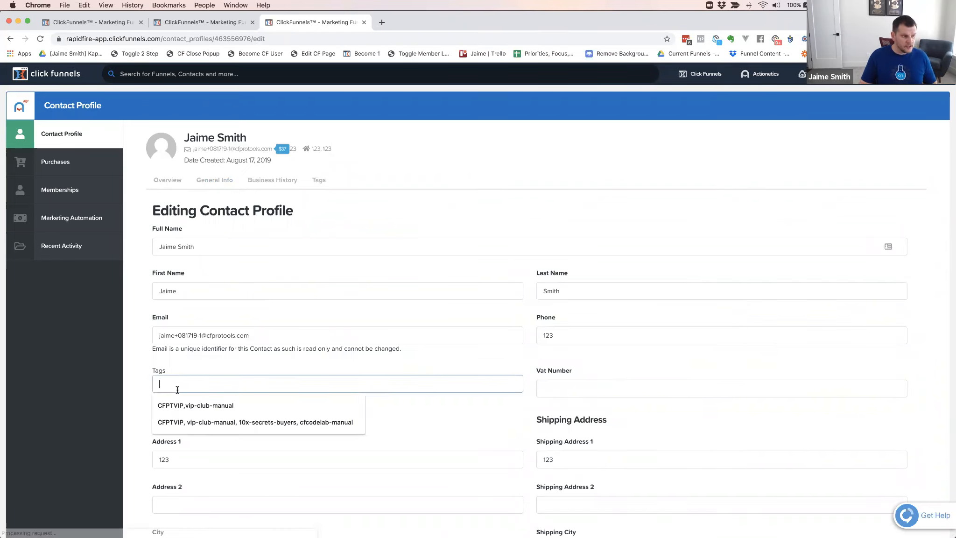
left_click(218, 405)
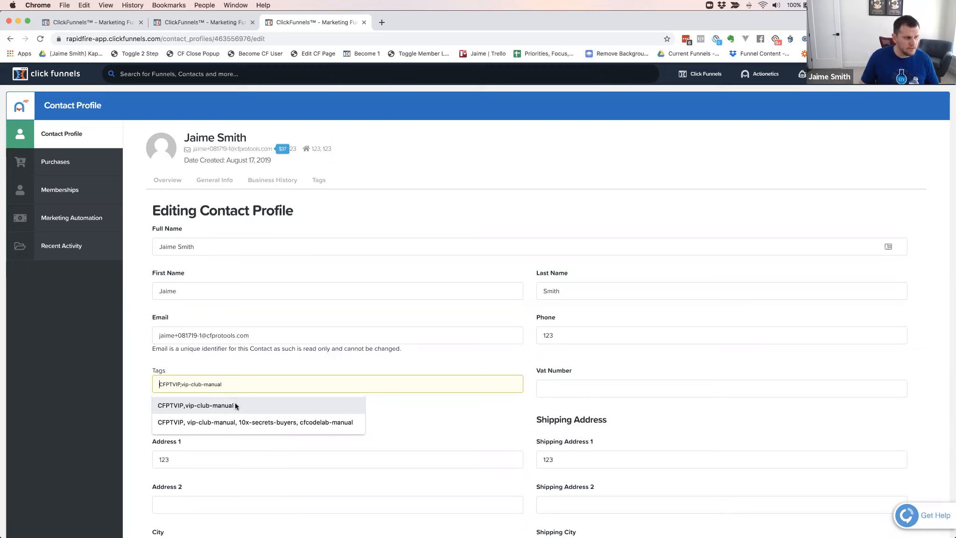
left_click(140, 363)
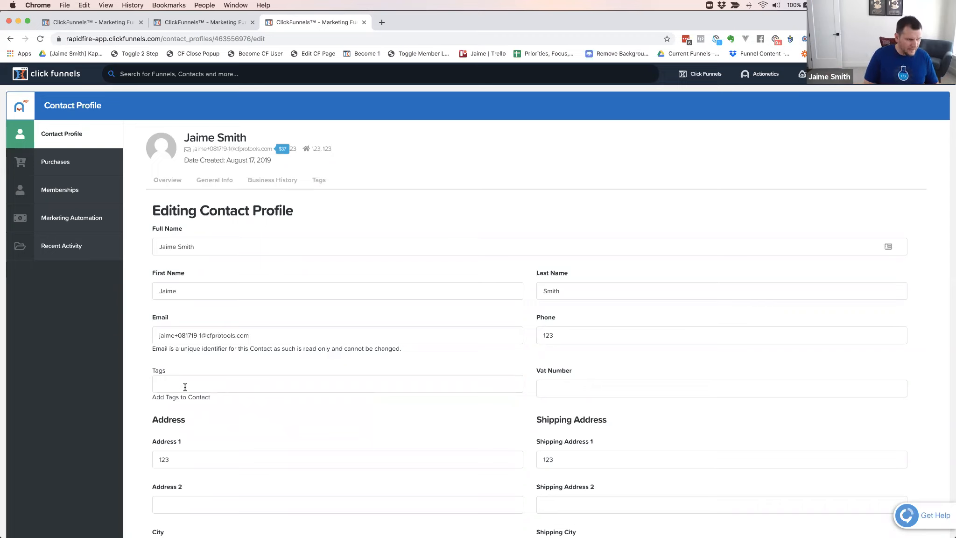
Add the tag yfs-all-access to the contact and save the profile
left_click(185, 386)
type("yfs-al")
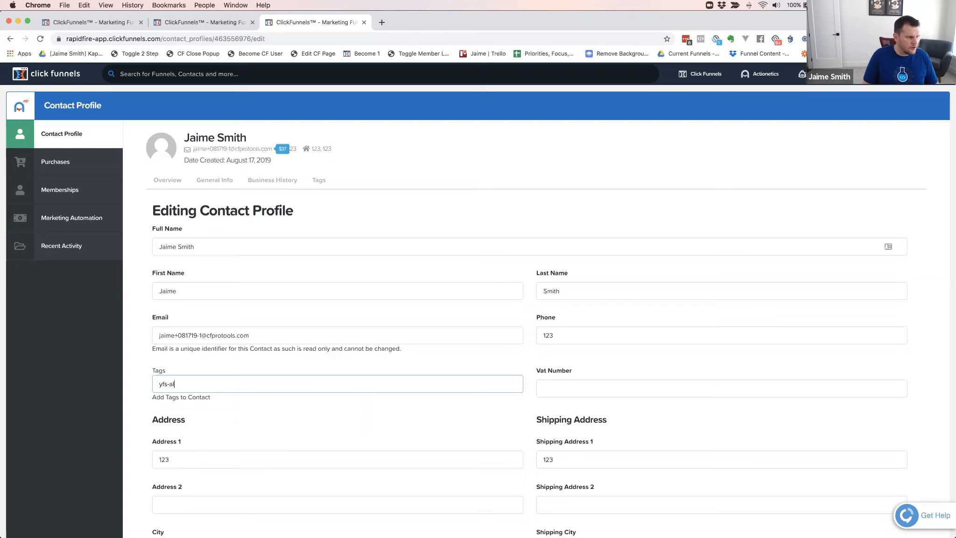
type("l-access")
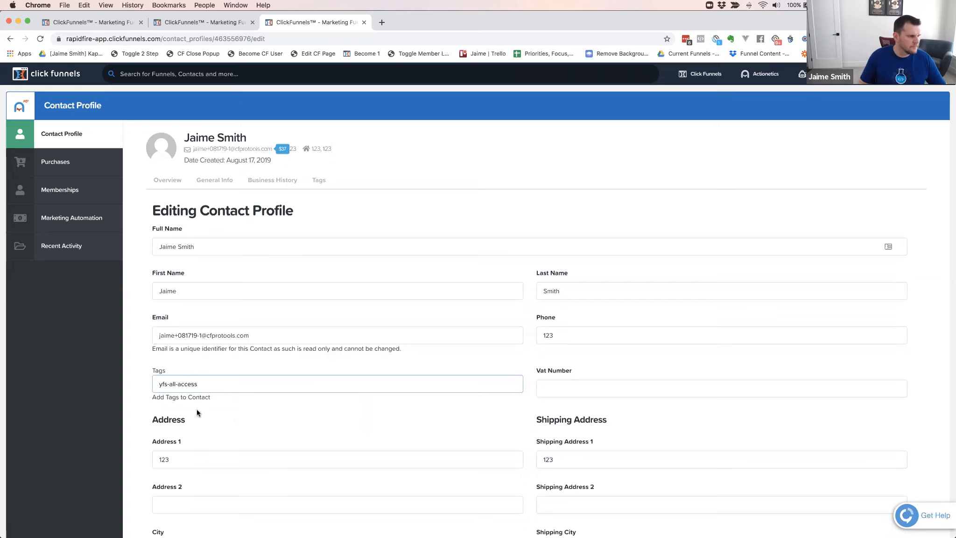
left_click(244, 415)
scroll(281, 412, "down", 10)
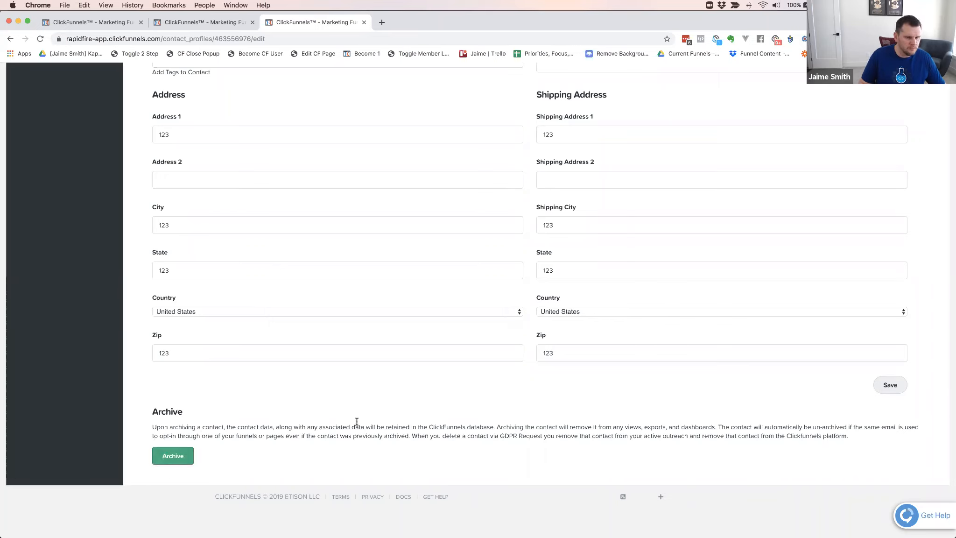
left_click(892, 387)
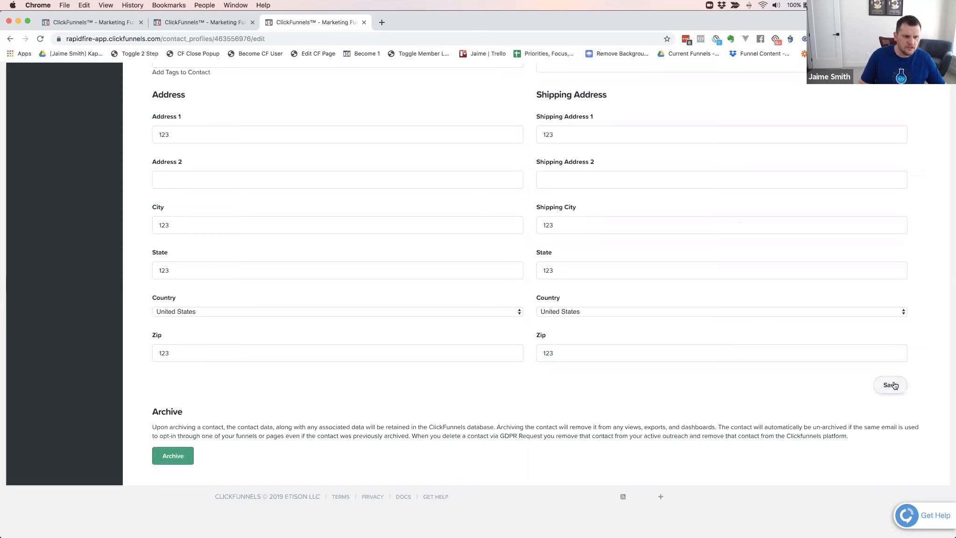
left_click(893, 384)
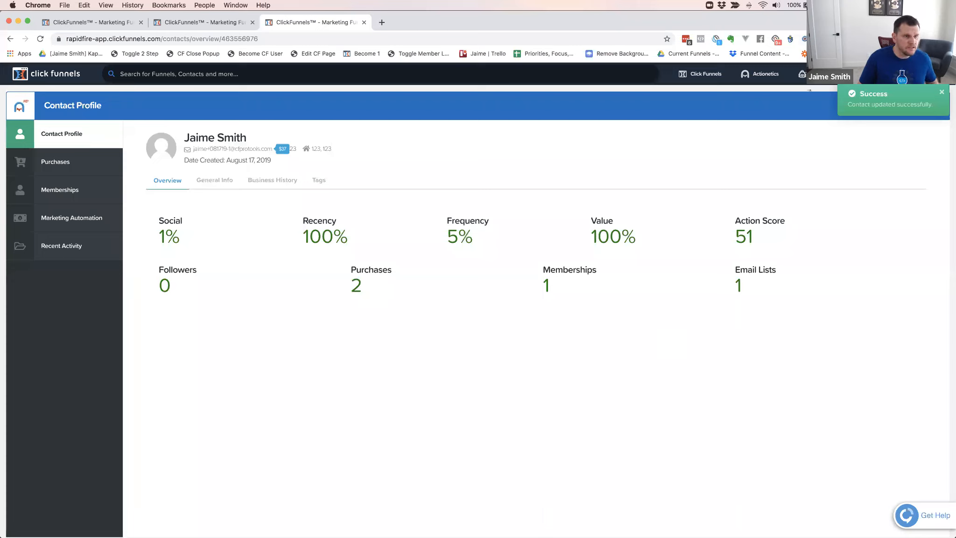
left_click(942, 93)
Open the full contacts list in Actionetics
mouse_move(801, 74)
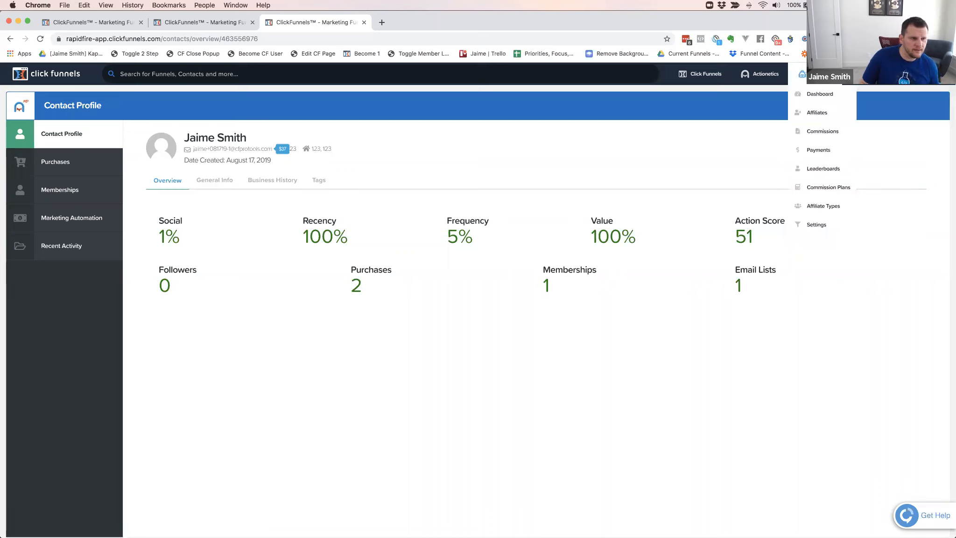
mouse_move(764, 77)
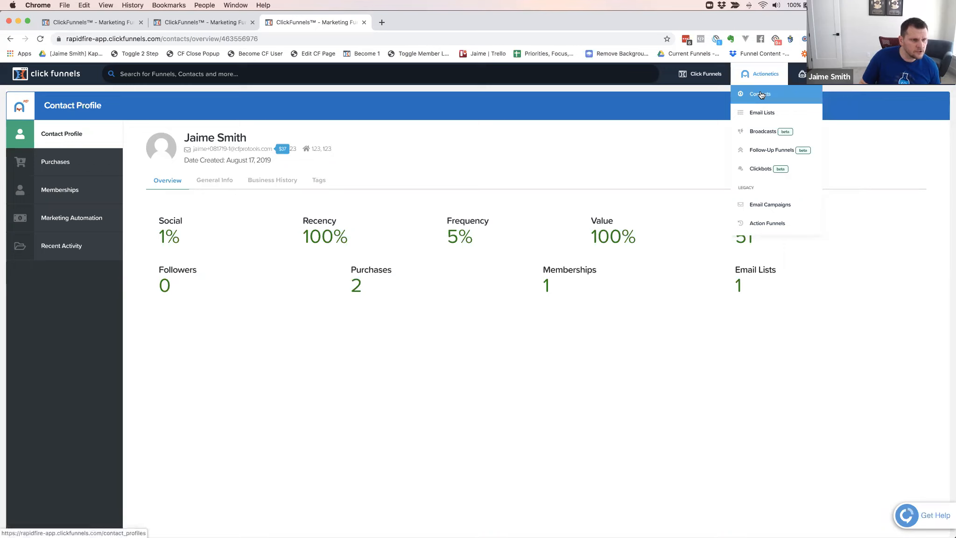
left_click(760, 95)
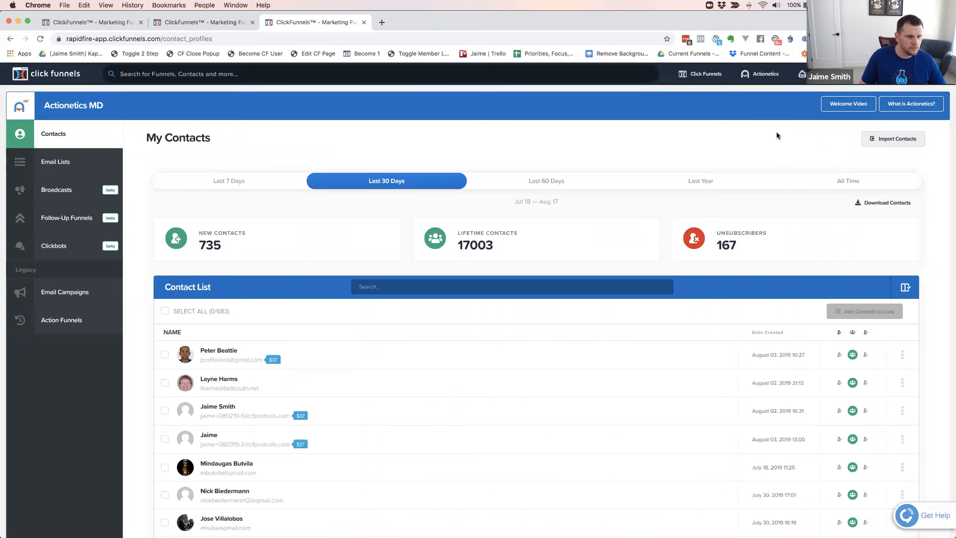
Look over the contacts list and open the contact import page
scroll(776, 135, "down", 1)
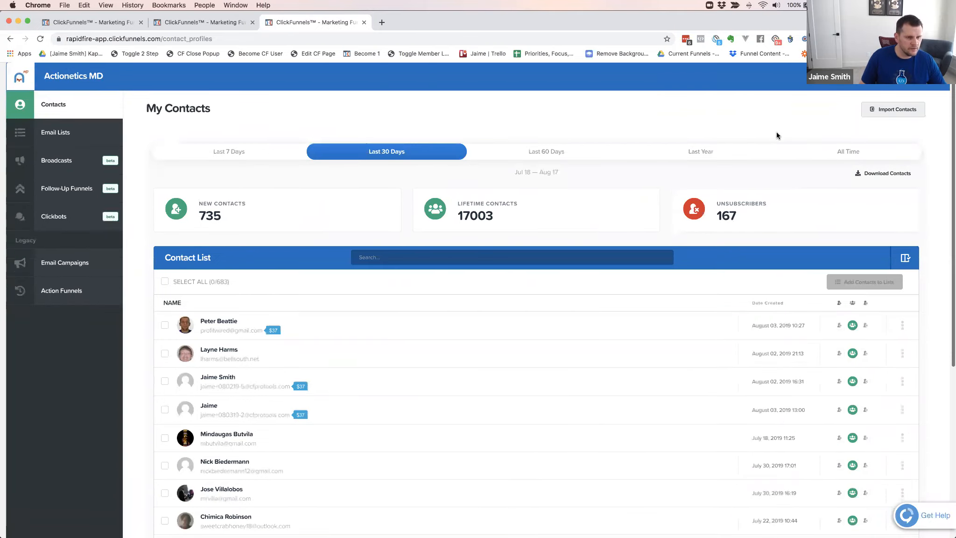
scroll(777, 135, "up", 1)
left_click(893, 138)
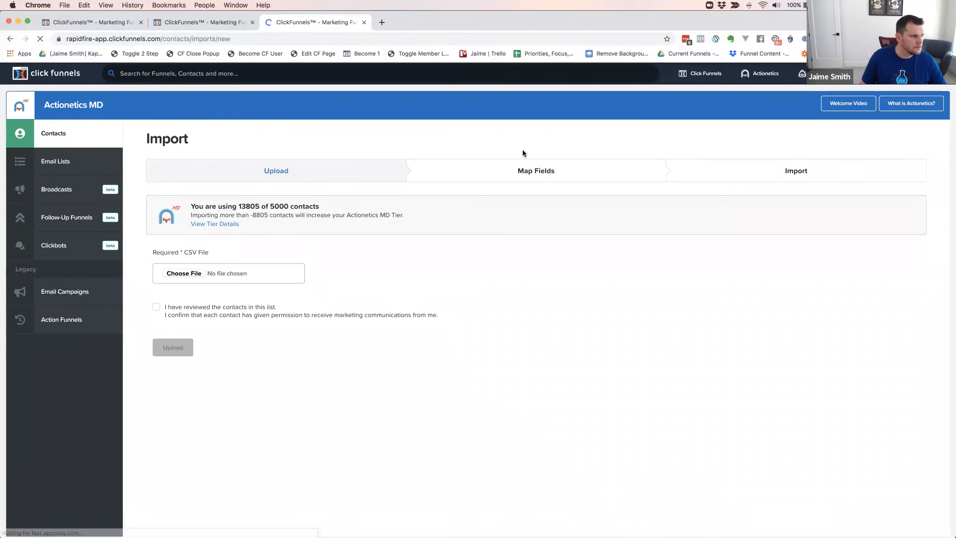
Open the CF Pro Tools Members email list and review its subscribers and import option
left_click(57, 161)
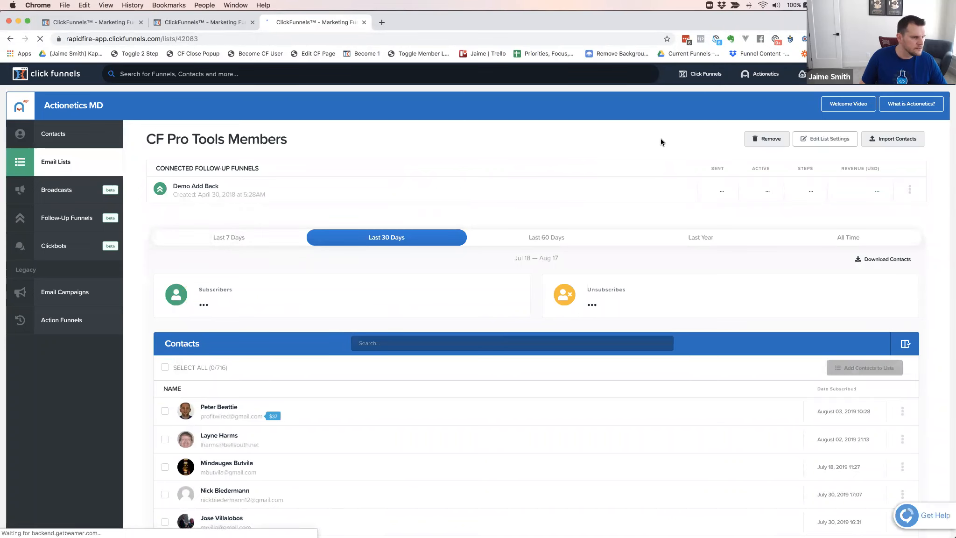
scroll(677, 168, "down", 1)
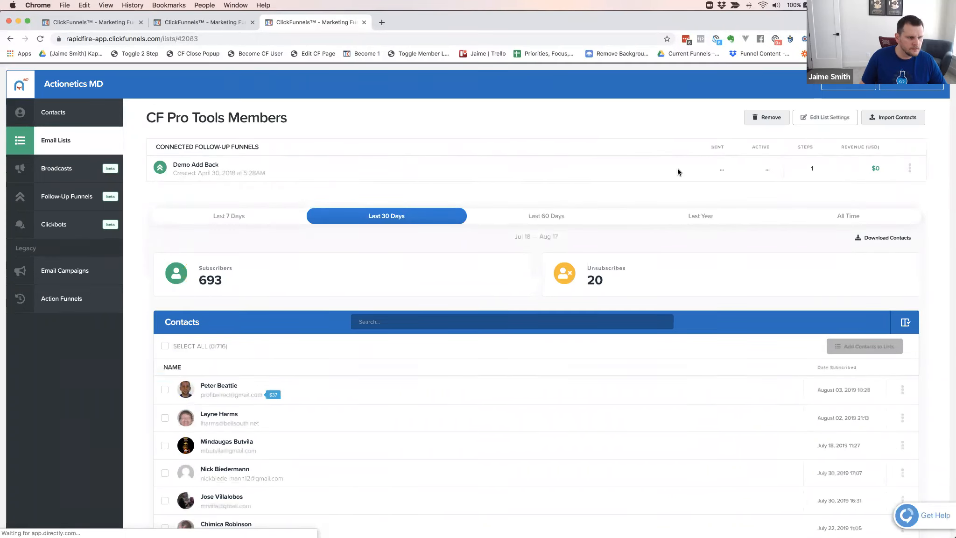
scroll(678, 171, "down", 5)
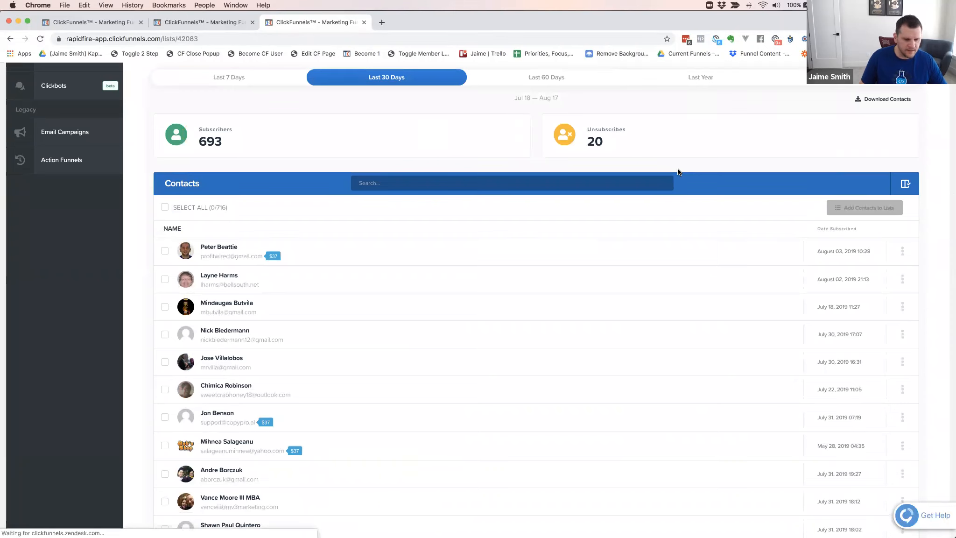
scroll(668, 173, "up", 6)
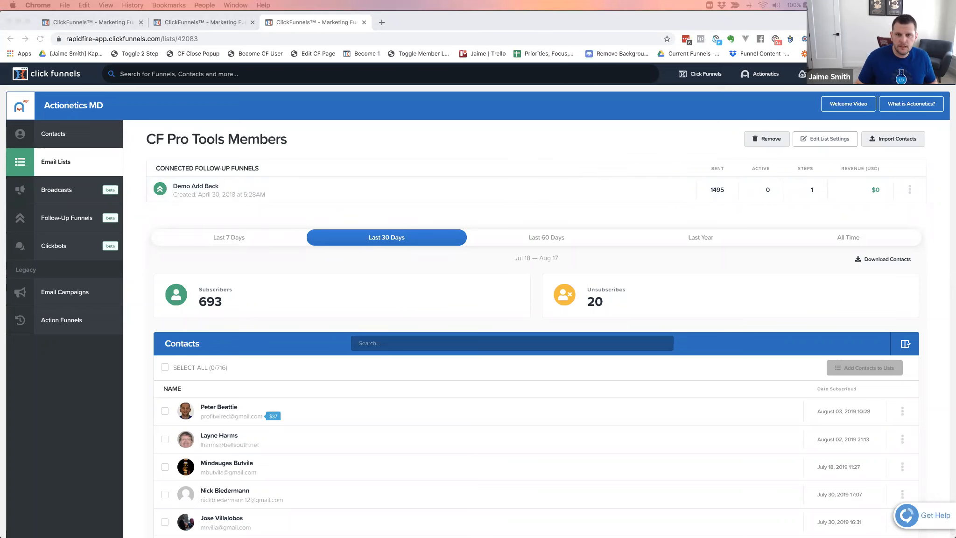
Switch to the Stripe dashboard and open the list of billing subscriptions
left_click_drag(488, 17, 463, 27)
scroll(233, 122, "down", 1)
left_click(209, 124)
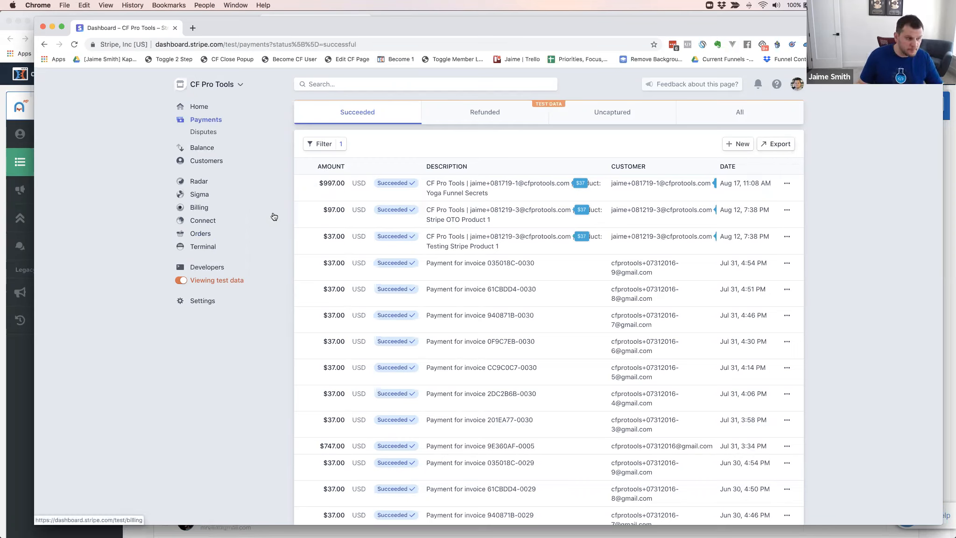
left_click(201, 208)
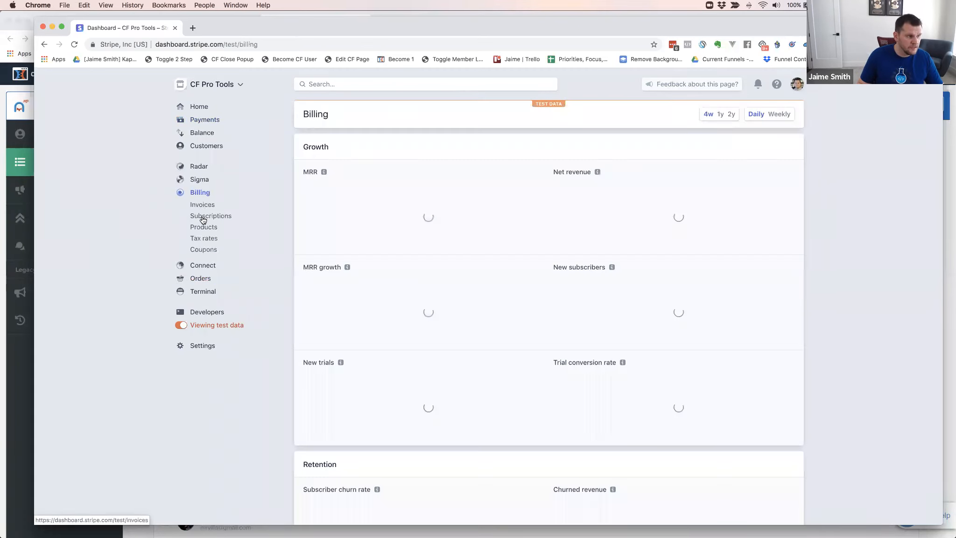
left_click(204, 216)
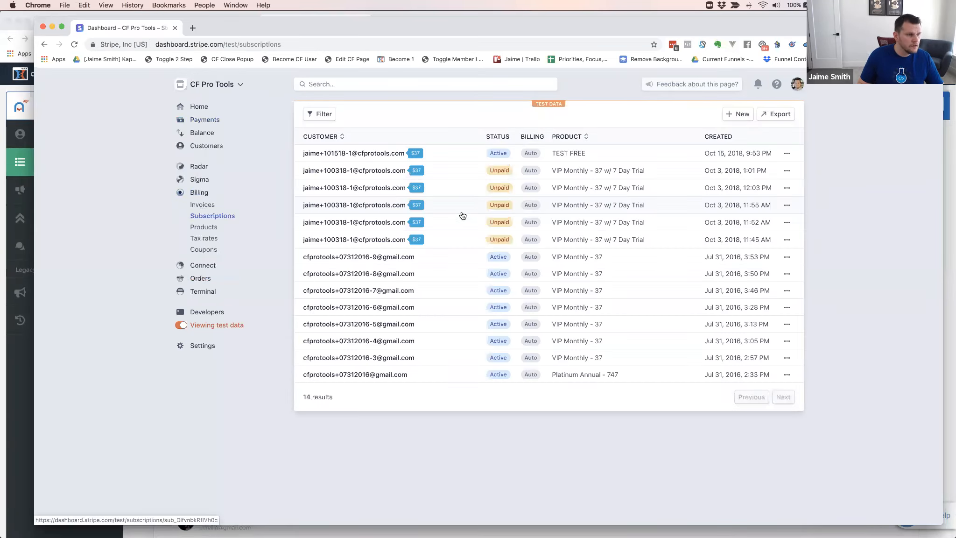
Filter the Stripe subscriptions by status so that only Active ones are listed
left_click(327, 116)
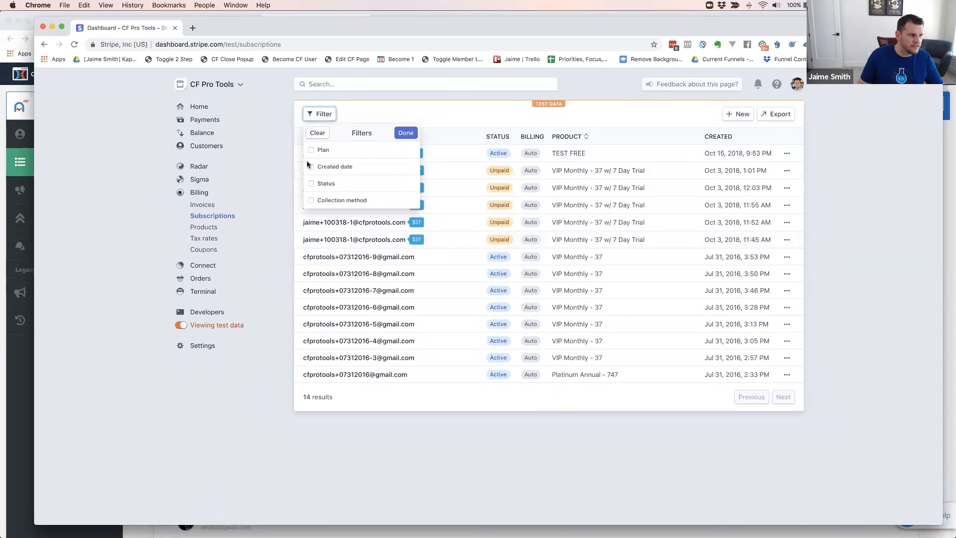
left_click(311, 183)
left_click(330, 202)
left_click(326, 212)
left_click(405, 133)
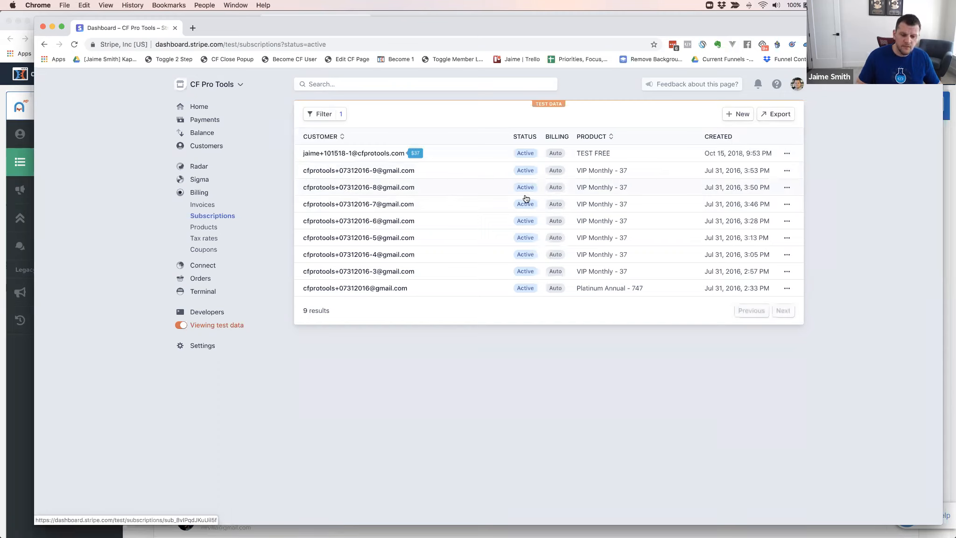
left_click_drag(423, 26, 413, 26)
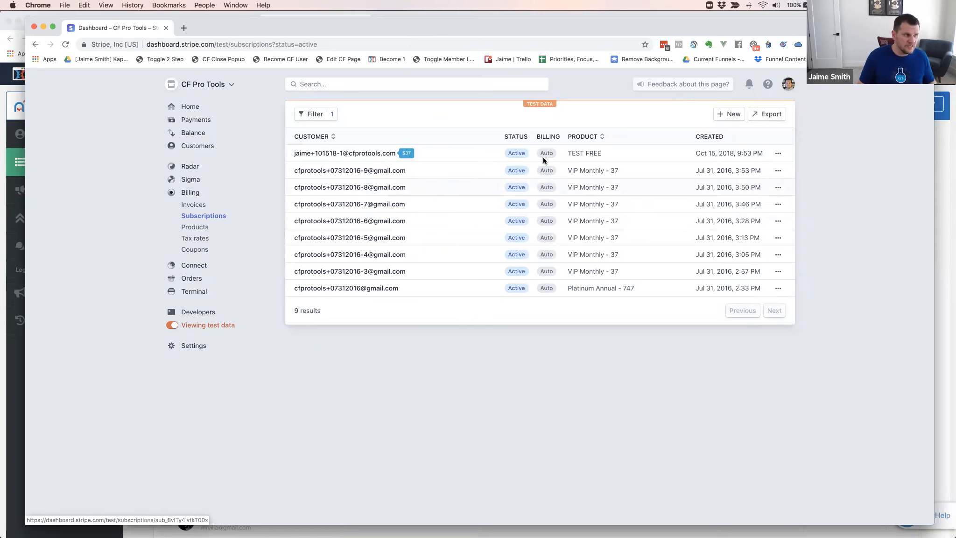
Return to ClickFunnels and open the import page for the main contacts list
key("super+grave")
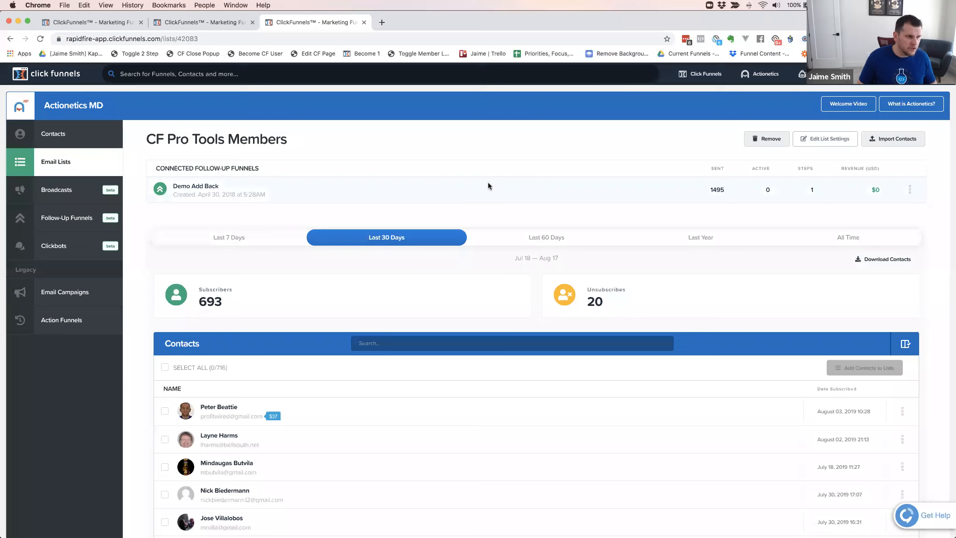
left_click(51, 136)
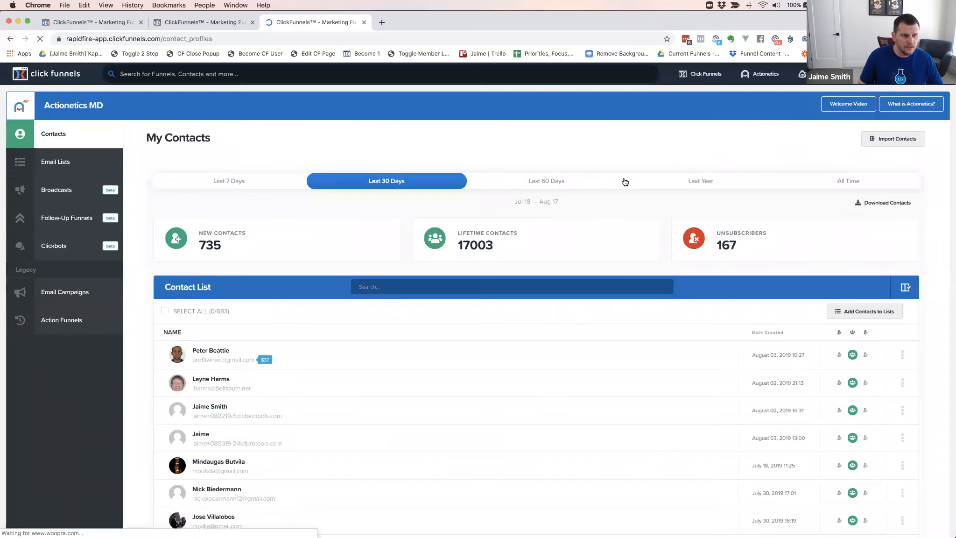
left_click(892, 141)
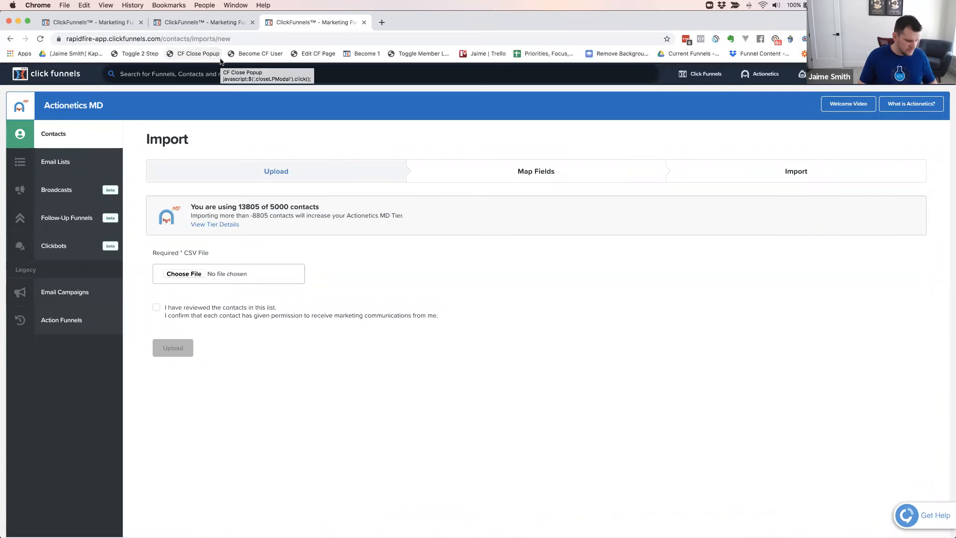
Switch to Stripe and export the active subscriptions with the date range All and the default columns
key("super+grave")
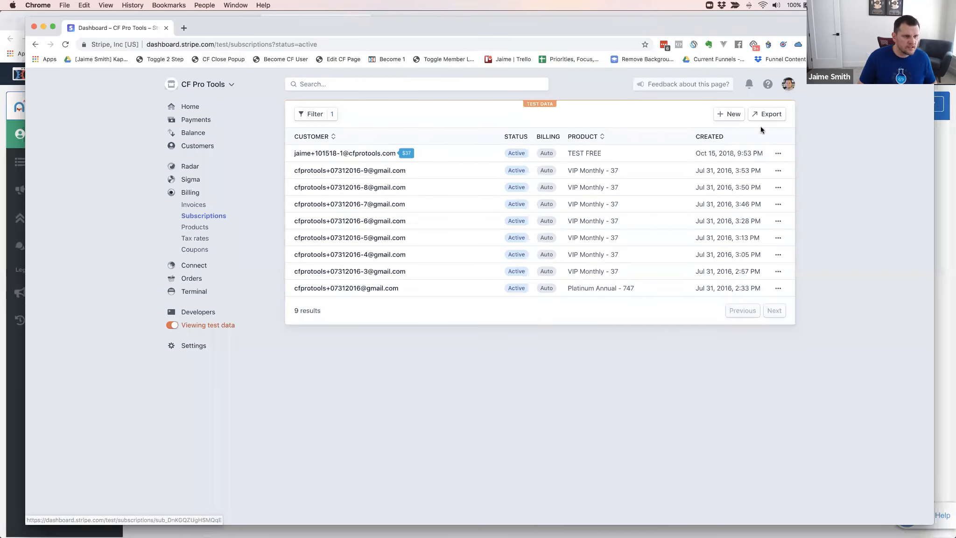
left_click(765, 114)
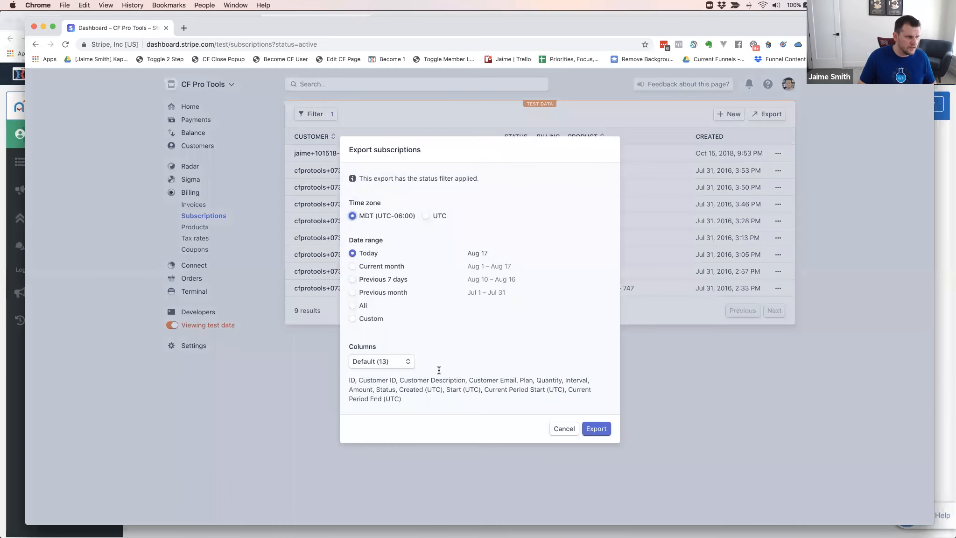
left_click(353, 305)
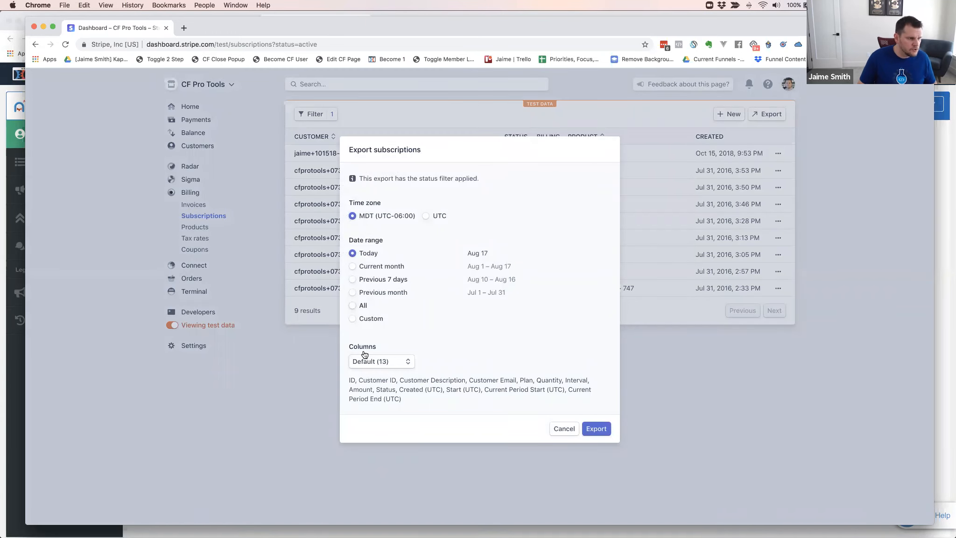
left_click(598, 429)
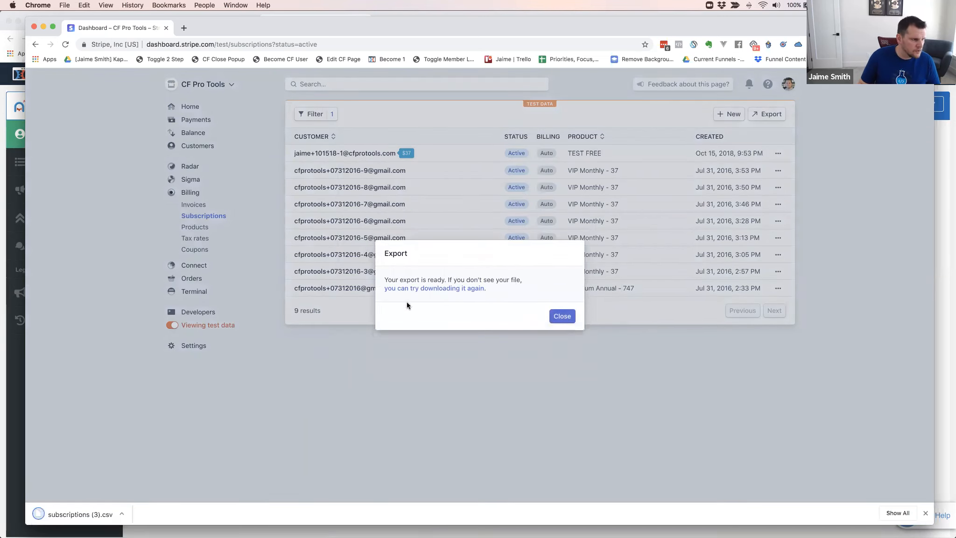
Open the exported subscriptions (3).csv in OpenOffice Calc with the default text import settings to inspect its columns
left_click(78, 515)
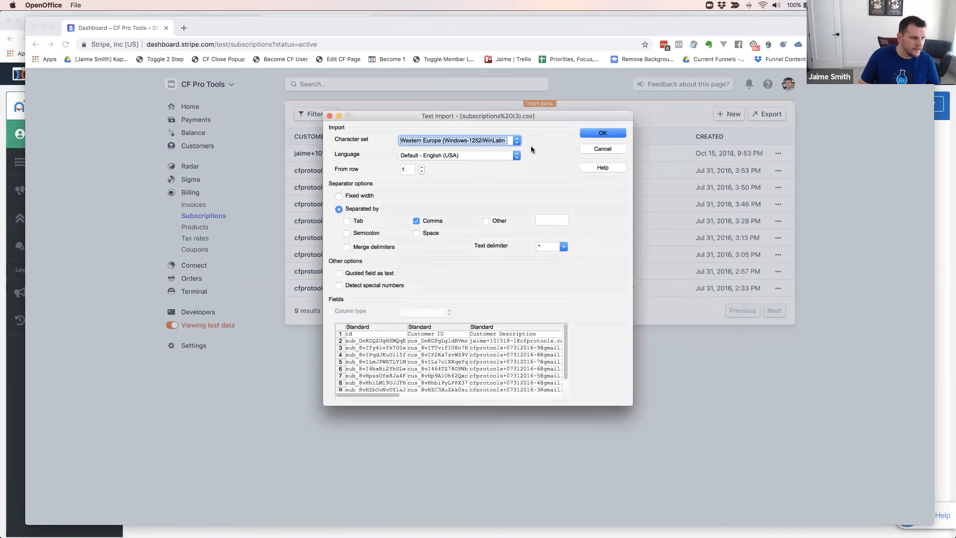
left_click(602, 134)
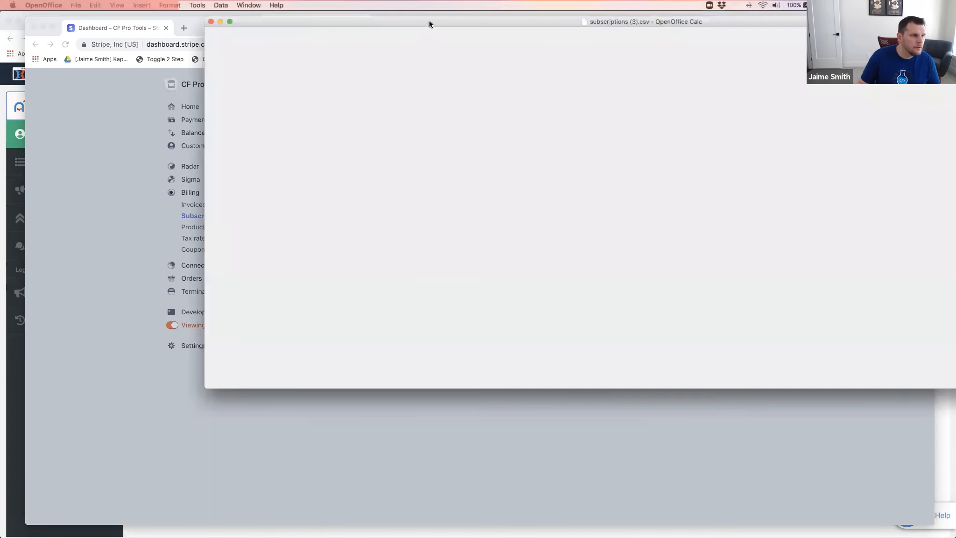
left_click_drag(429, 22, 255, 47)
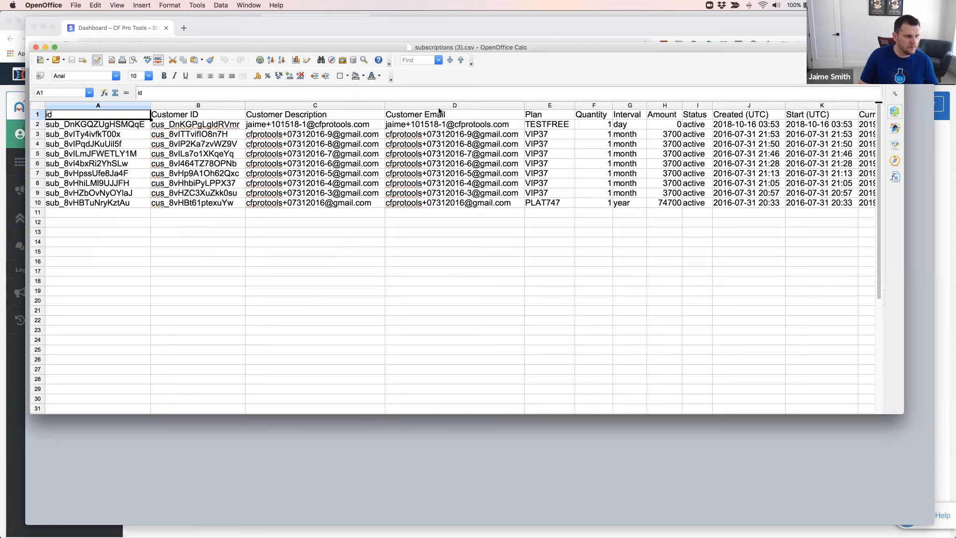
Switch to ClickFunnels and upload subscriptions (3).csv from Downloads for the contact import, confirming the contacts were reviewed and gave marketing permission
left_click(580, 24)
key("super+grave")
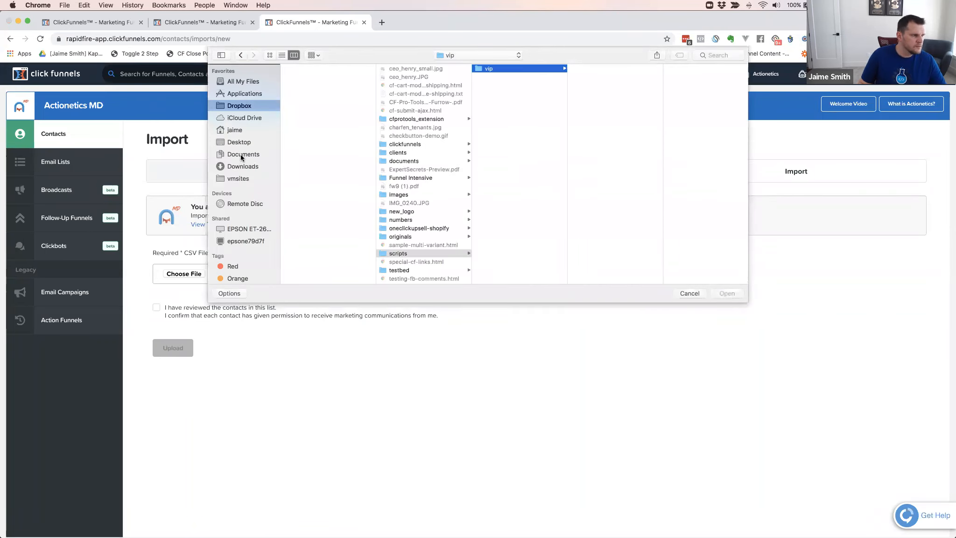
left_click(249, 168)
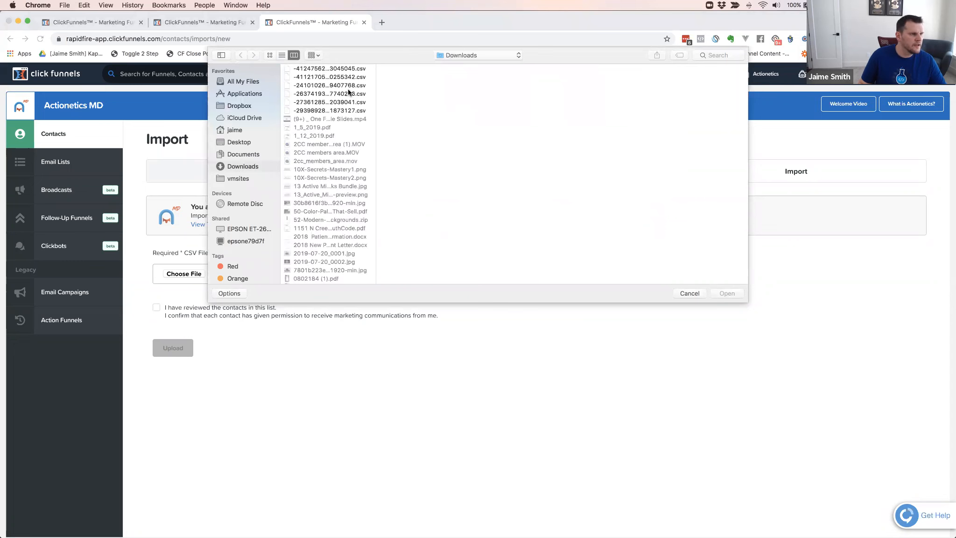
left_click(314, 54)
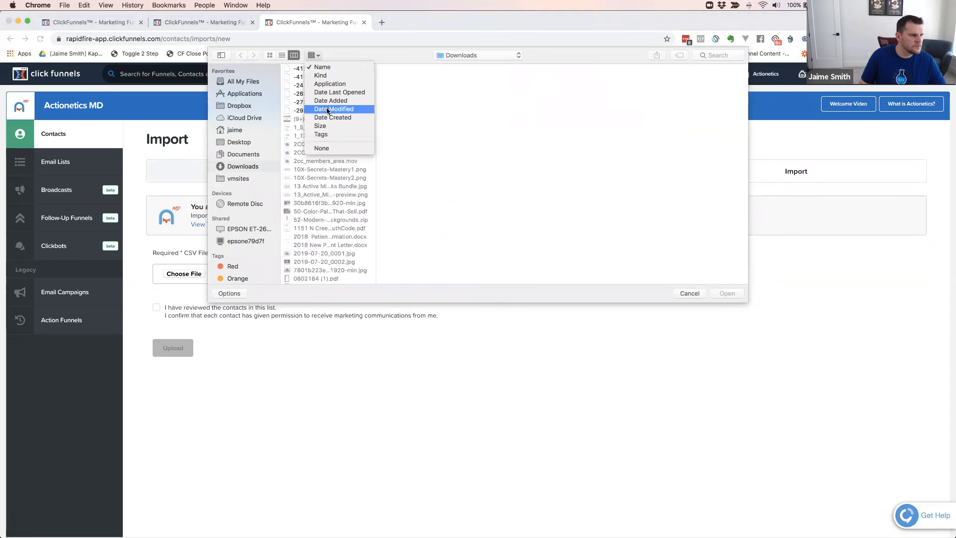
left_click(330, 109)
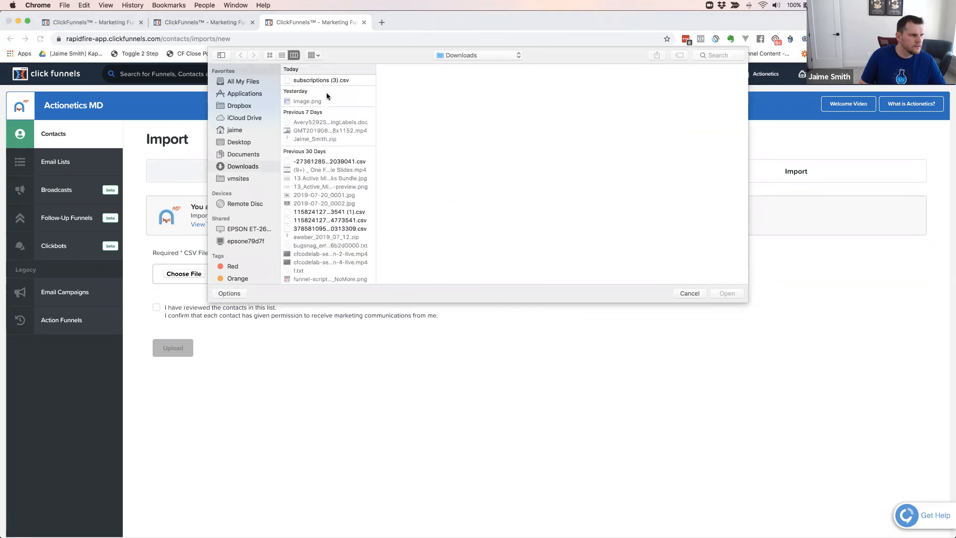
left_click(325, 80)
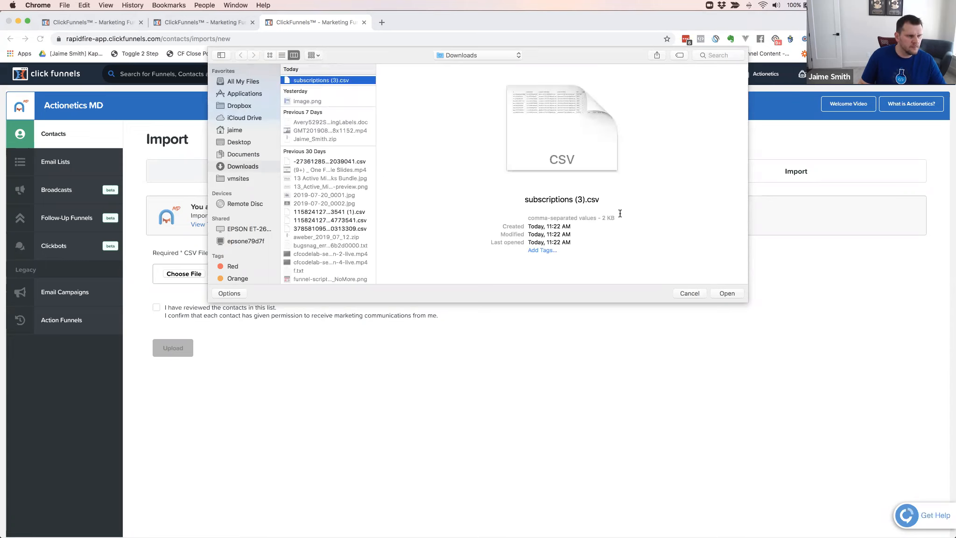
left_click(725, 293)
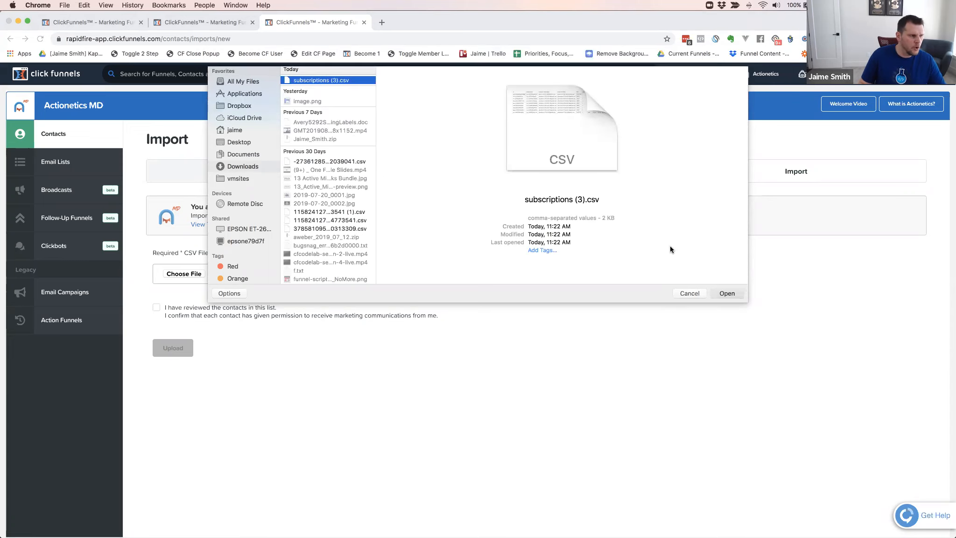
left_click(157, 308)
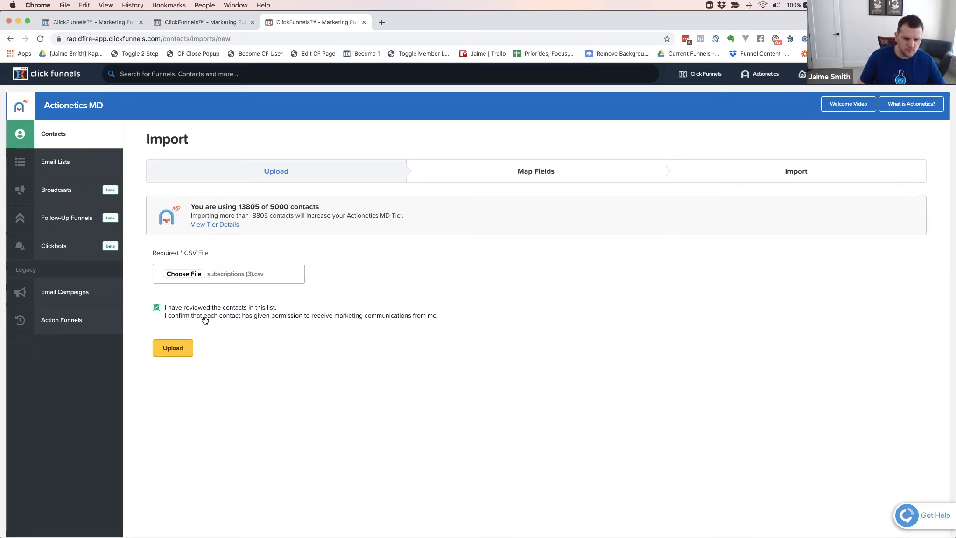
left_click(173, 348)
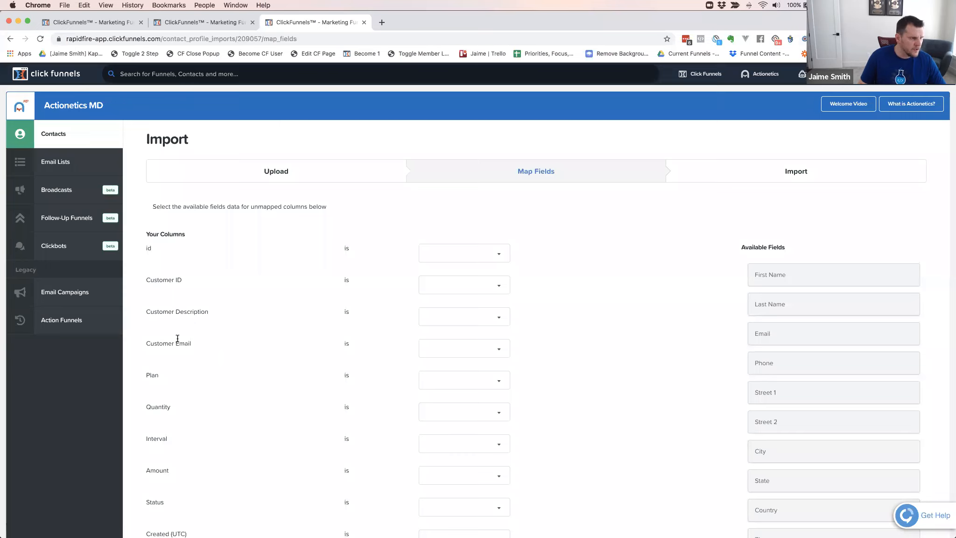
Map the Customer Email column to the Email field and review the remaining unmapped columns
left_click(463, 349)
left_click(473, 396)
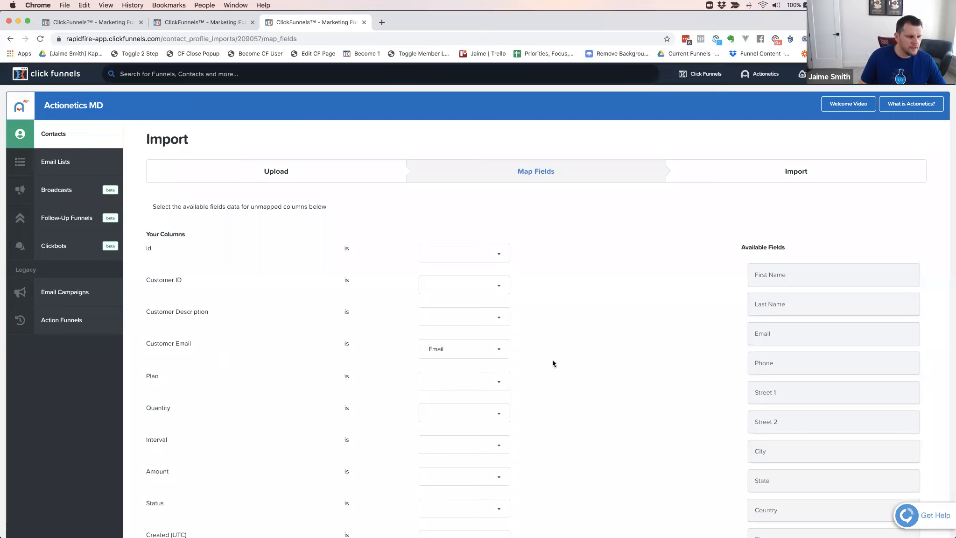
scroll(567, 346, "down", 3)
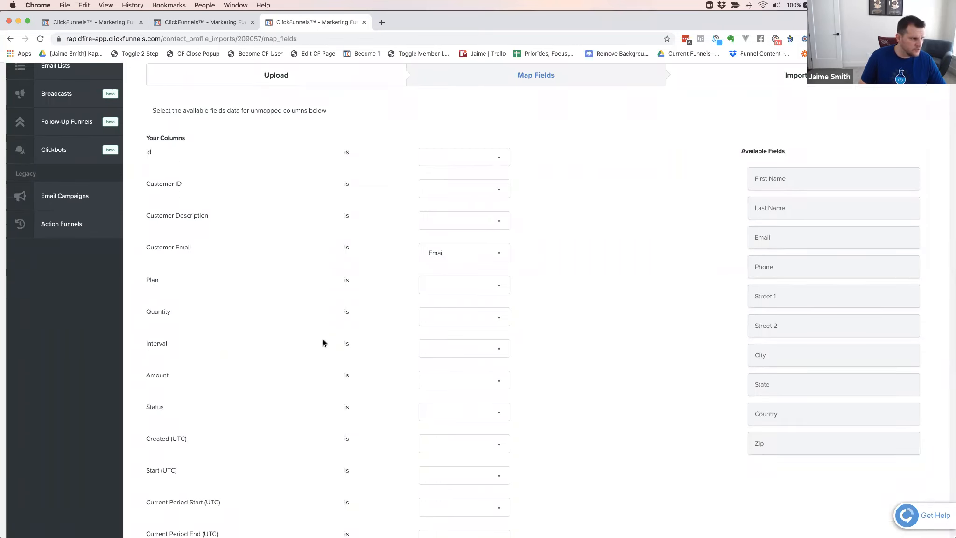
scroll(322, 334, "down", 1)
scroll(320, 341, "up", 4)
scroll(321, 341, "down", 1)
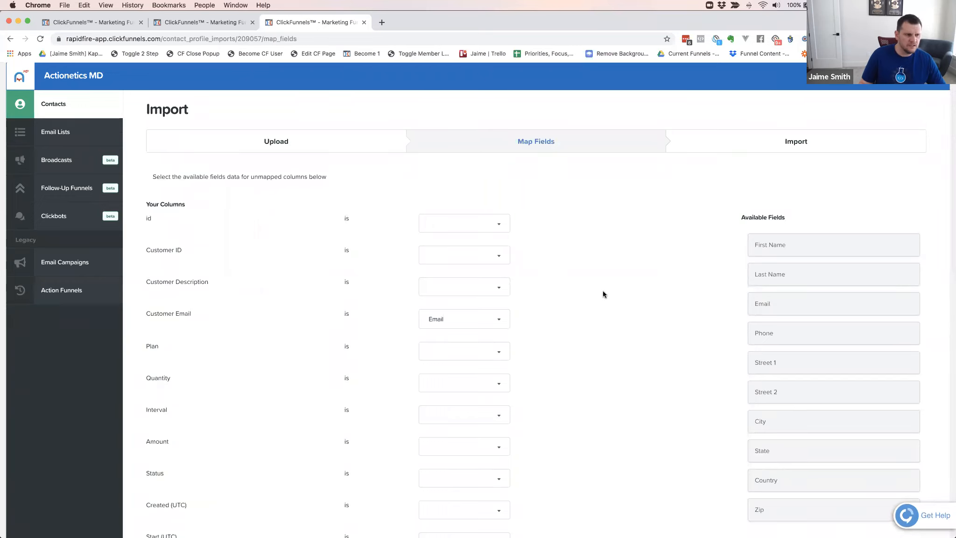
scroll(582, 305, "down", 5)
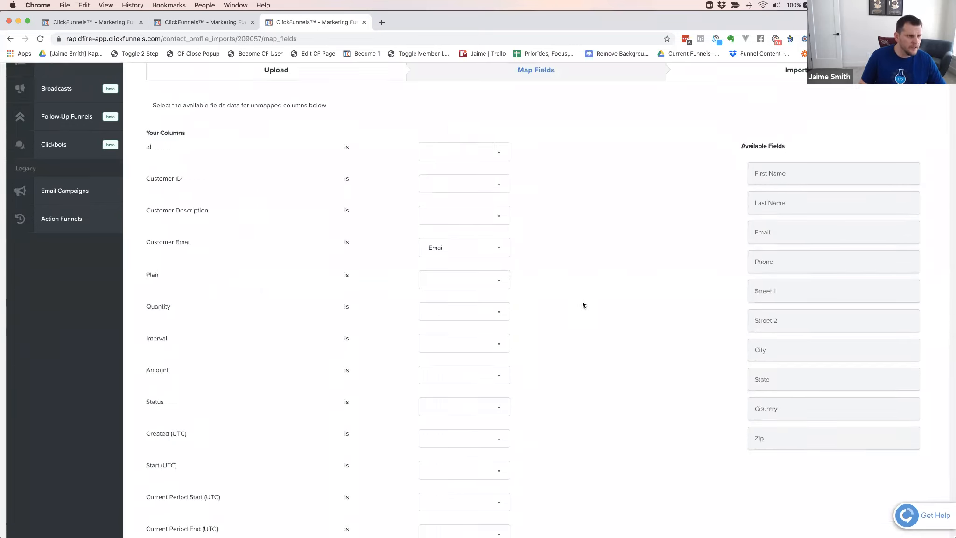
scroll(582, 305, "up", 3)
scroll(581, 301, "down", 1)
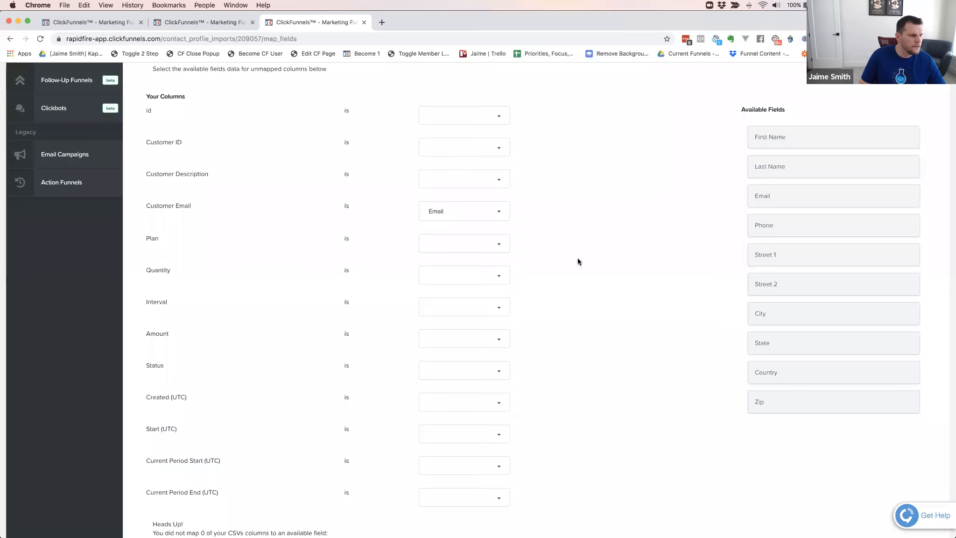
Proceed to the import review and check the column mapping, source file and import stats for the subscriber contacts
scroll(576, 262, "down", 10)
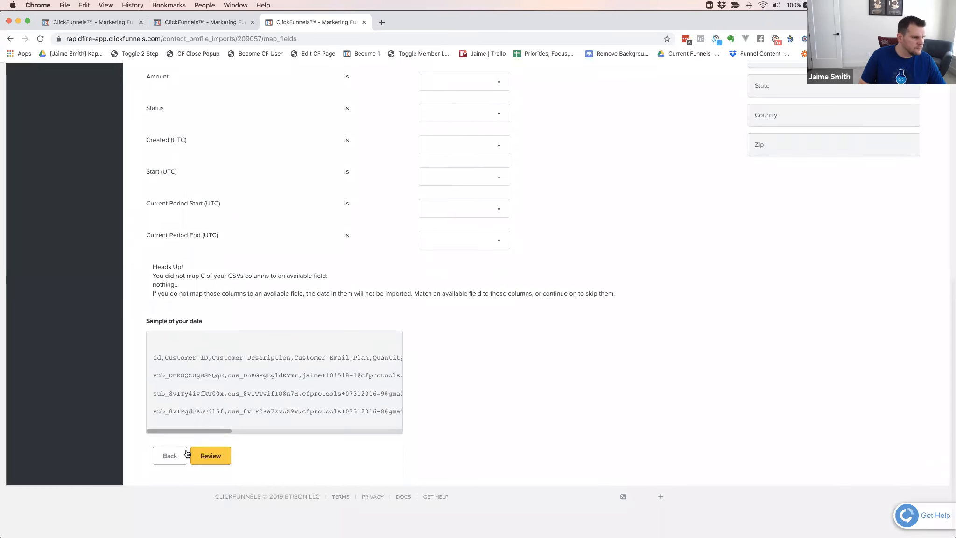
left_click(211, 457)
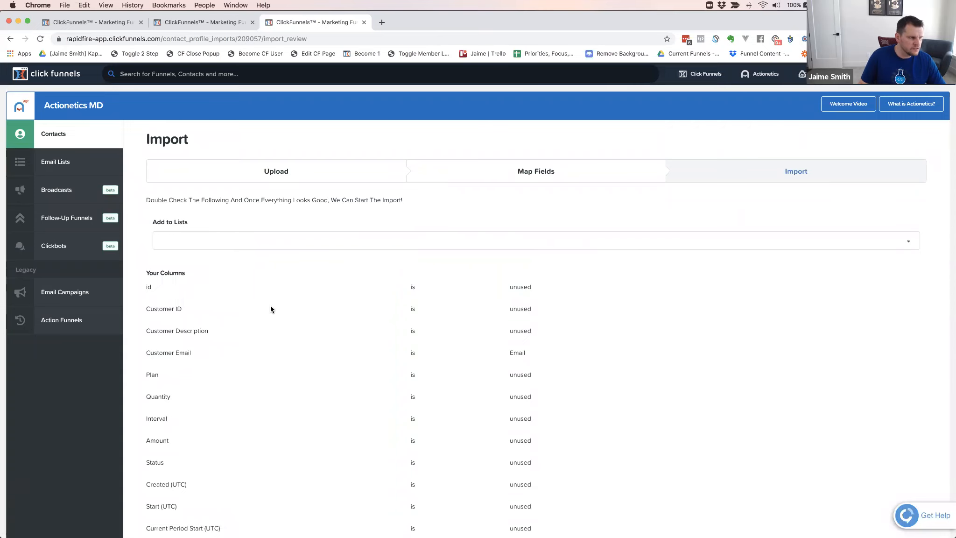
scroll(270, 306, "down", 5)
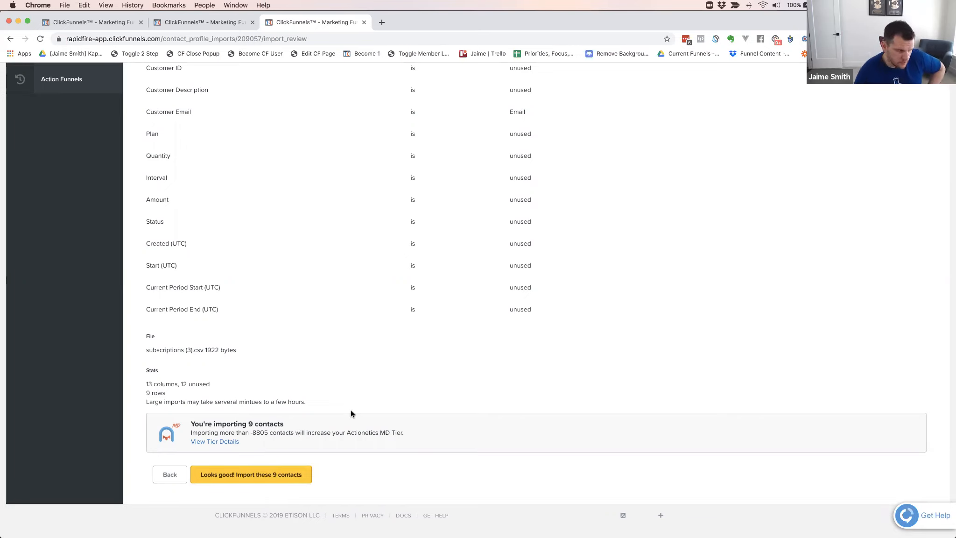
scroll(324, 336, "down", 1)
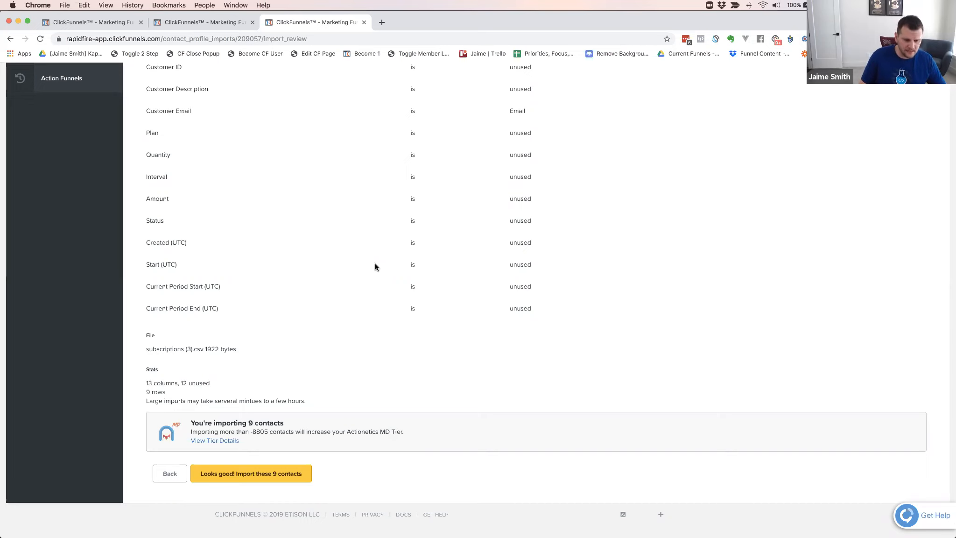
scroll(329, 252, "up", 5)
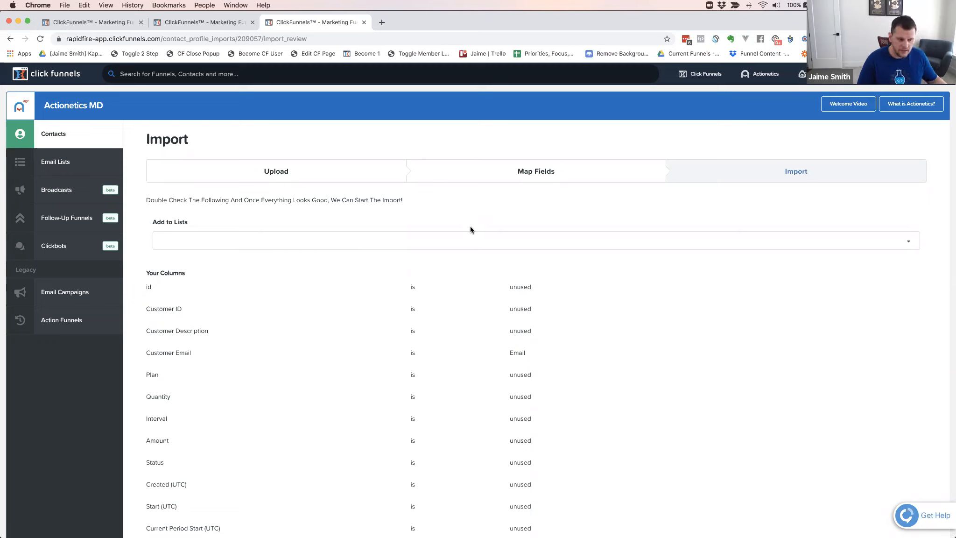
Browse the email lists available for the imported contacts and close the choices without selecting one
left_click(269, 245)
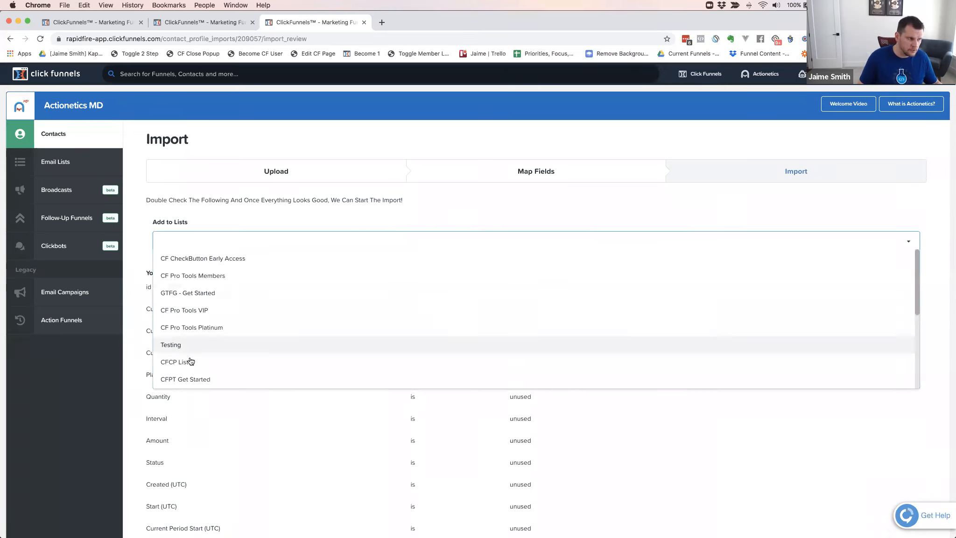
scroll(202, 358, "down", 15)
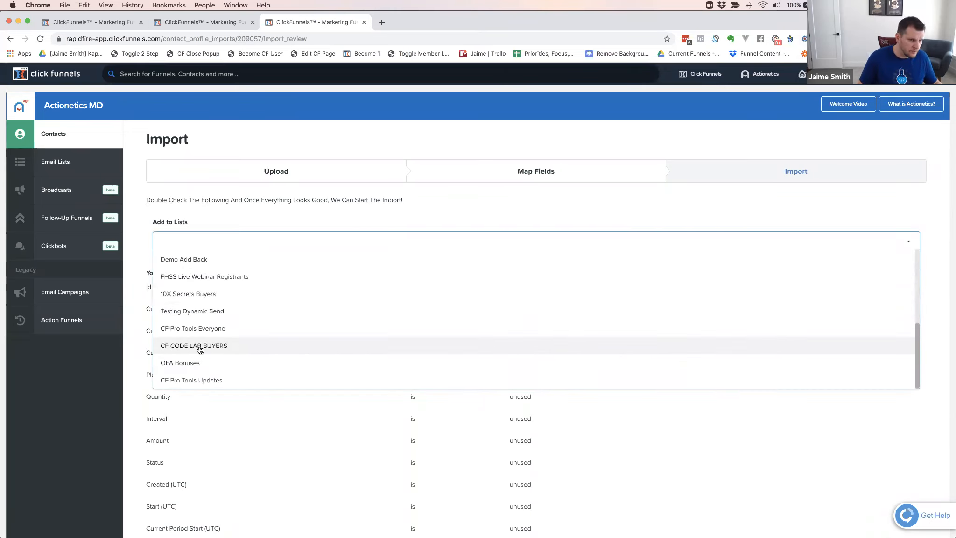
scroll(290, 270, "up", 6)
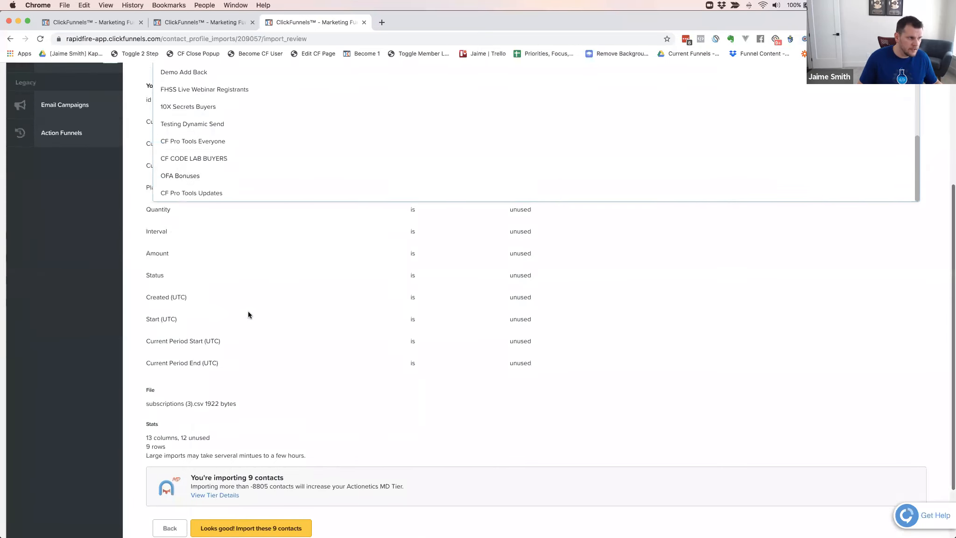
left_click(469, 82)
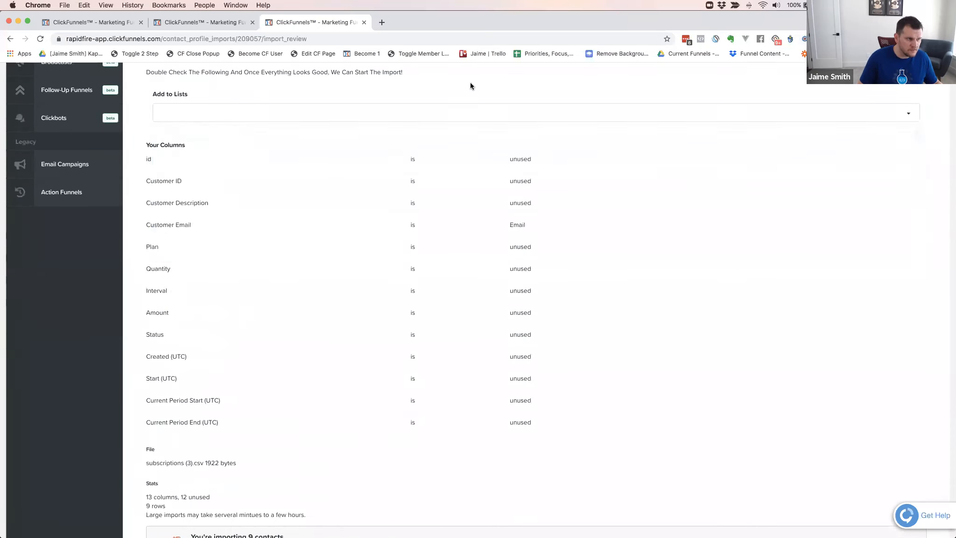
scroll(314, 194, "up", 2)
scroll(312, 197, "up", 2)
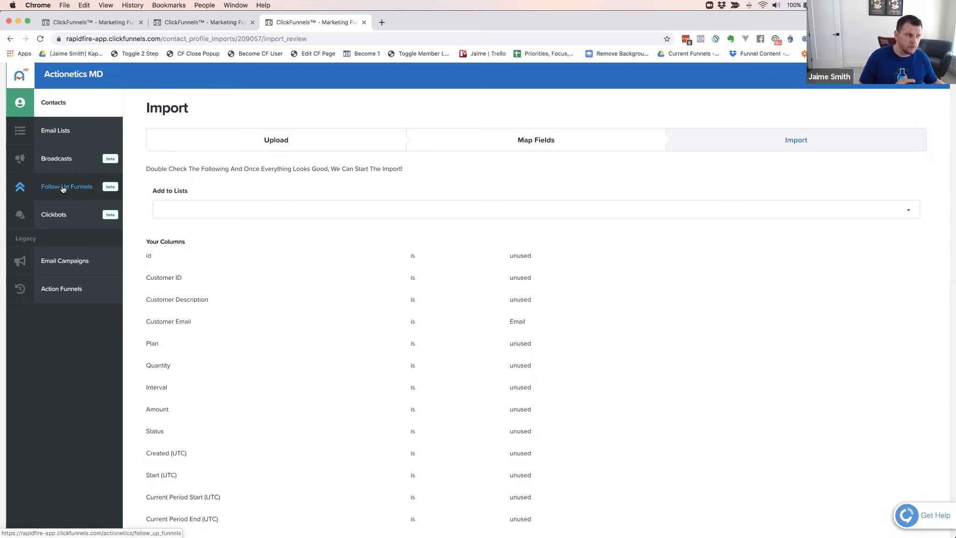
Return to the Yoga Funnel Secrets member area and inspect the access restriction settings of First Section and Module 1
left_click(196, 21)
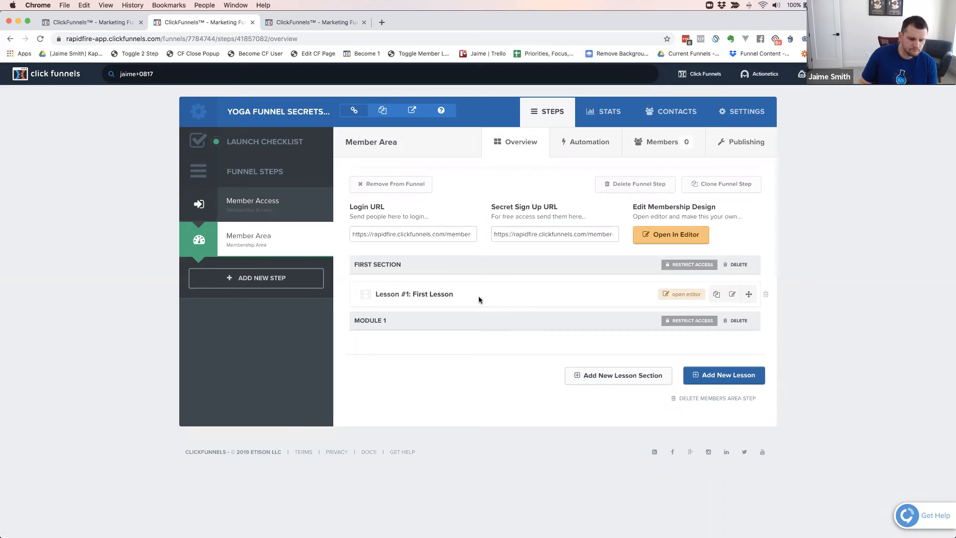
left_click(686, 265)
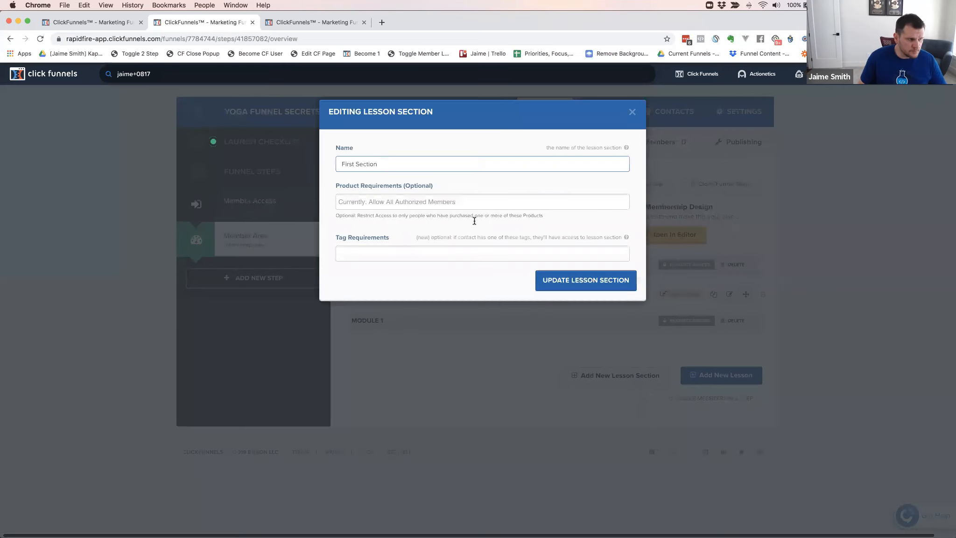
left_click(630, 112)
left_click(662, 321)
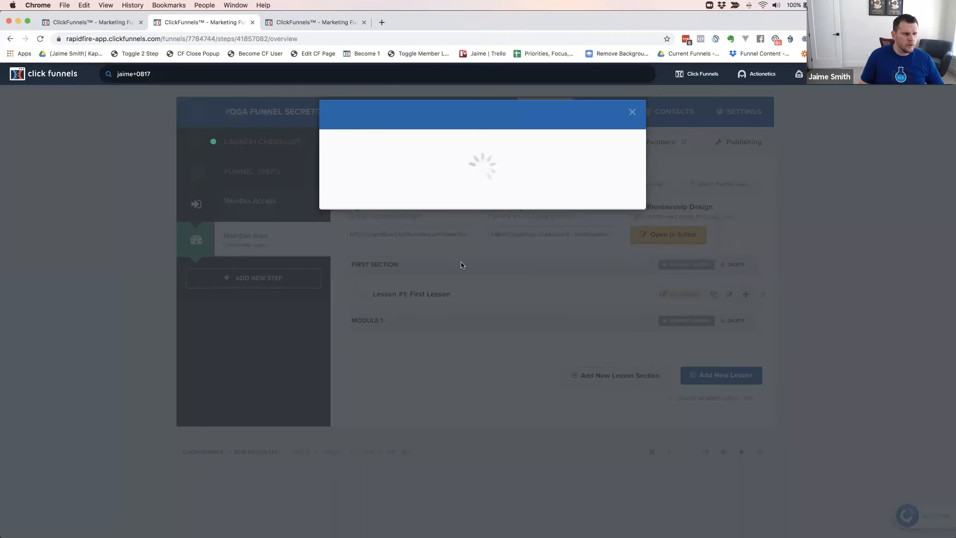
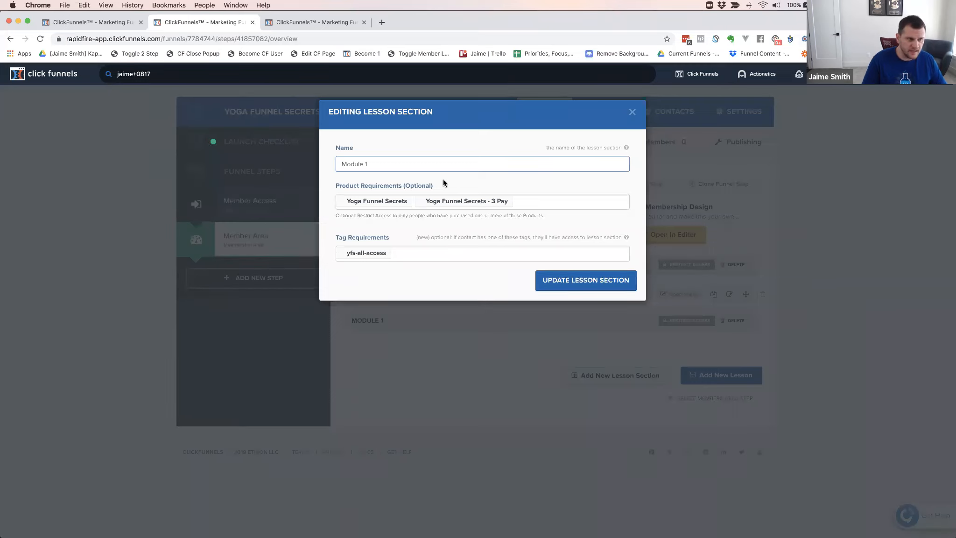
Search the ChargeDesk browser extension for the customer's email address and review the matching customers' subscriptions and charges
left_click(714, 39)
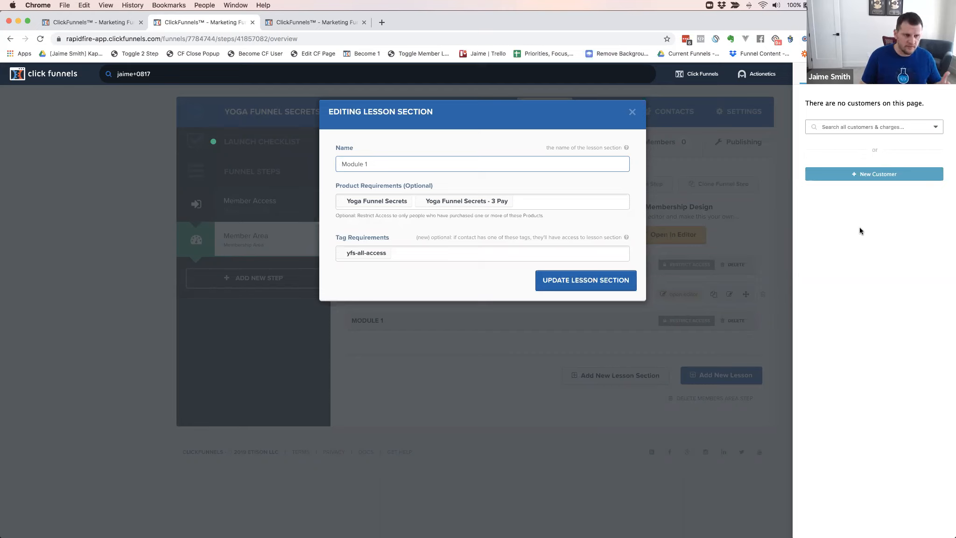
left_click(841, 126)
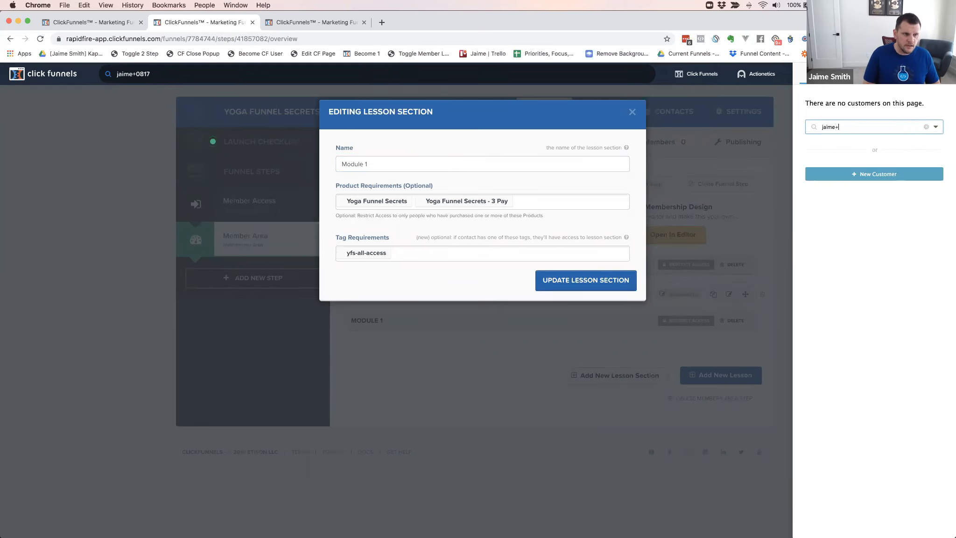
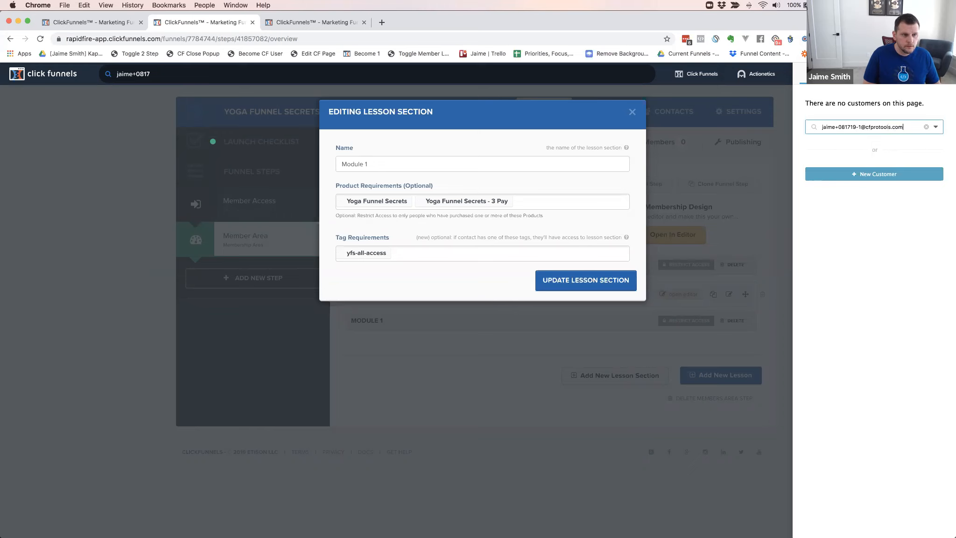
key("Return")
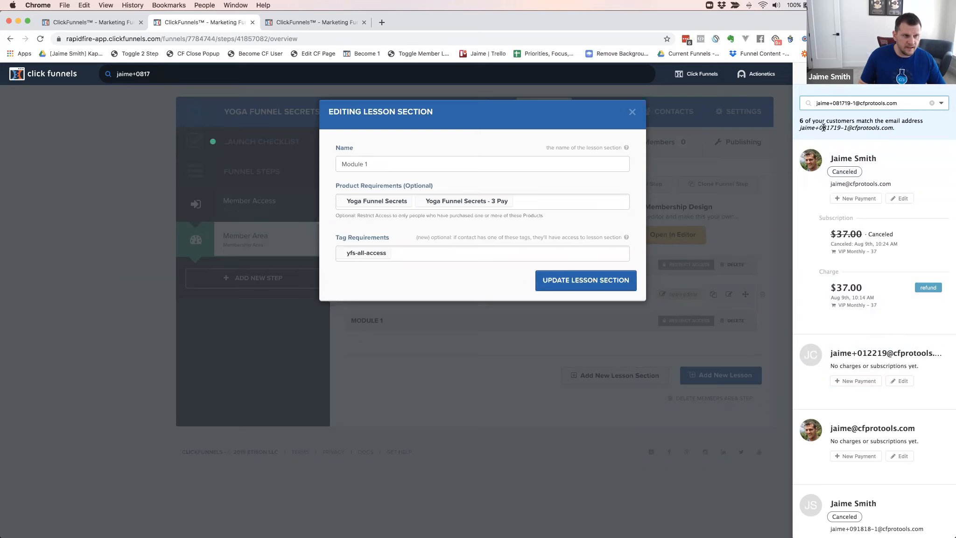
scroll(873, 178, "down", 7)
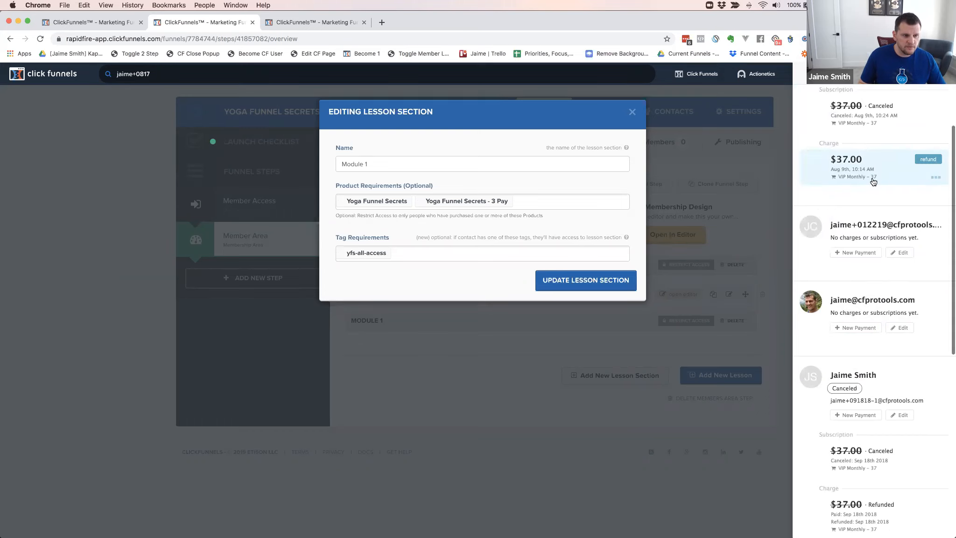
scroll(873, 180, "up", 7)
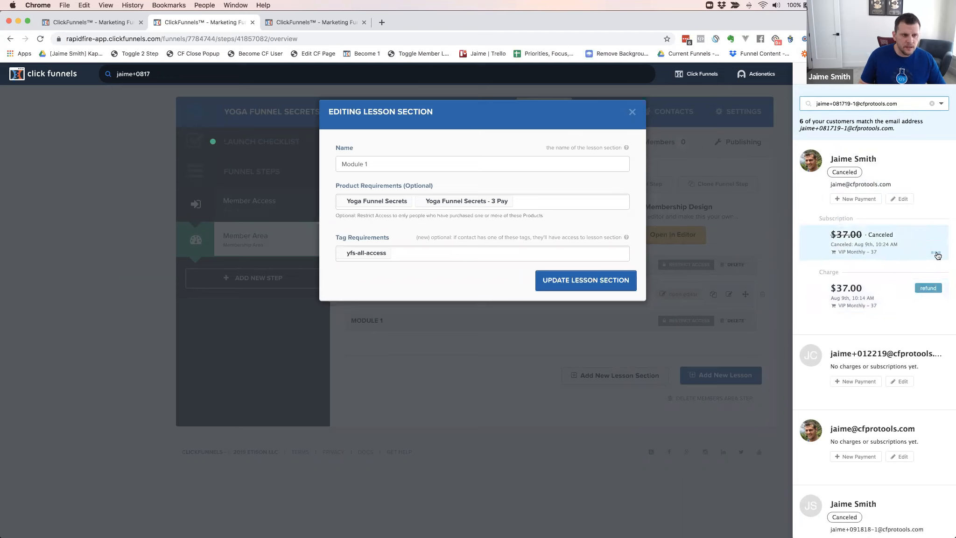
Expand the first matching customer's details and open the full customer record on ChargeDesk to review it
left_click(927, 192)
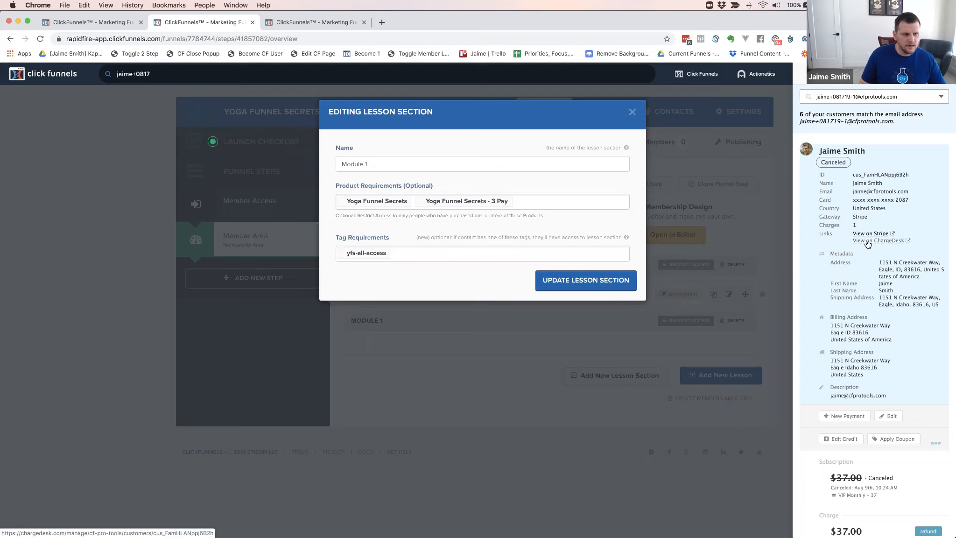
left_click(868, 240)
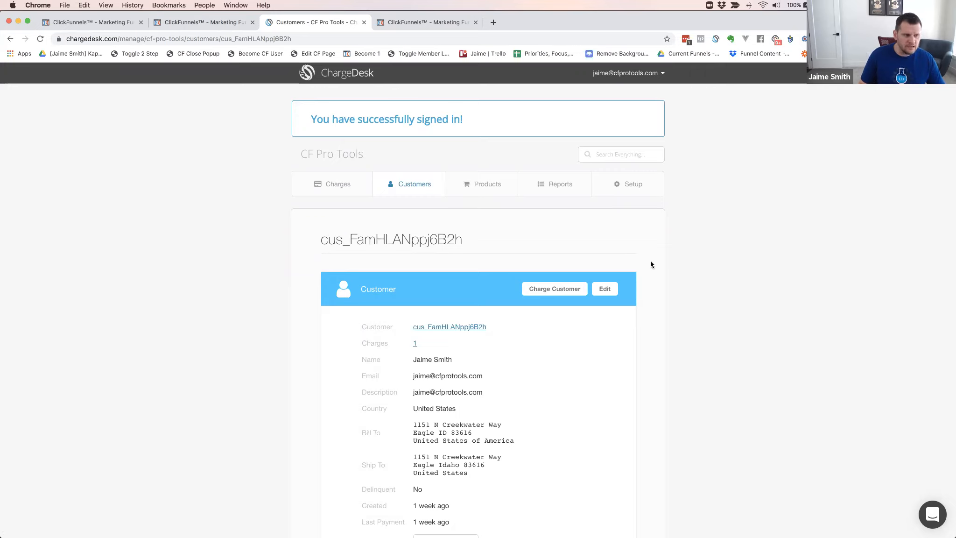
scroll(651, 263, "down", 5)
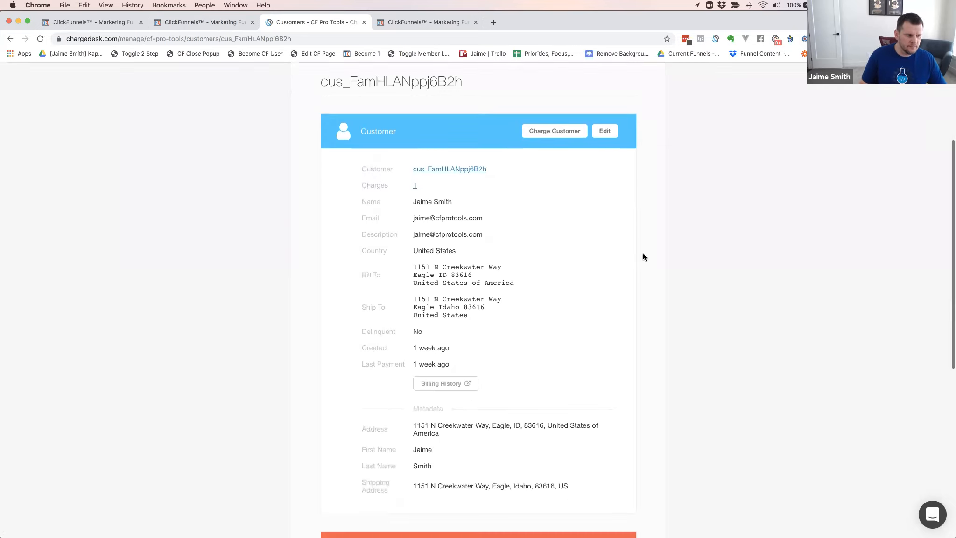
scroll(641, 253, "up", 5)
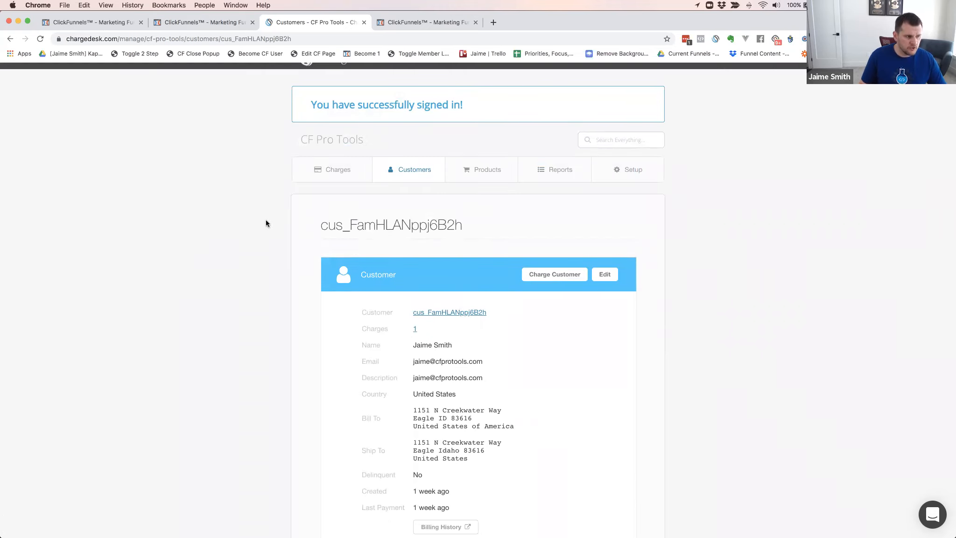
scroll(266, 223, "down", 4)
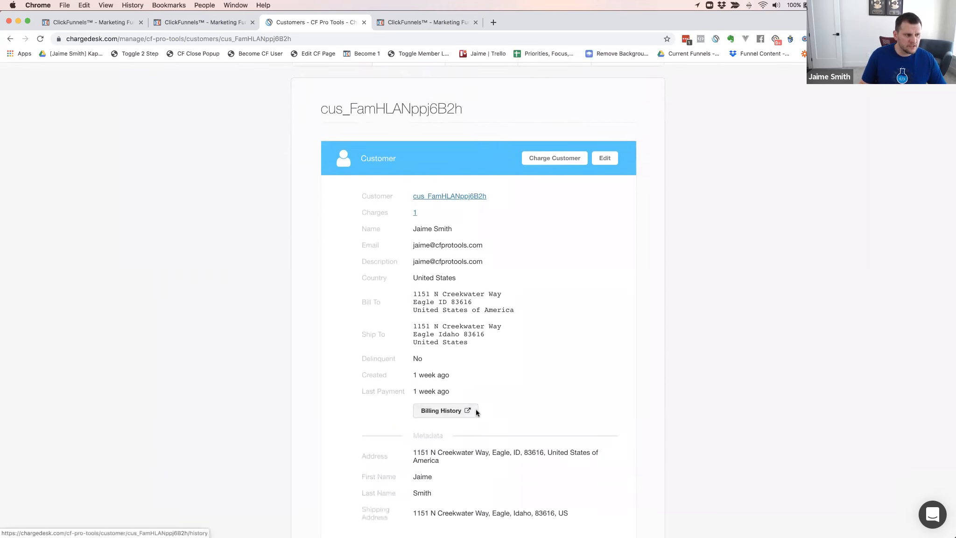
Open the customer's public billing history page and look over its card update and invoice details pages
left_click(475, 409)
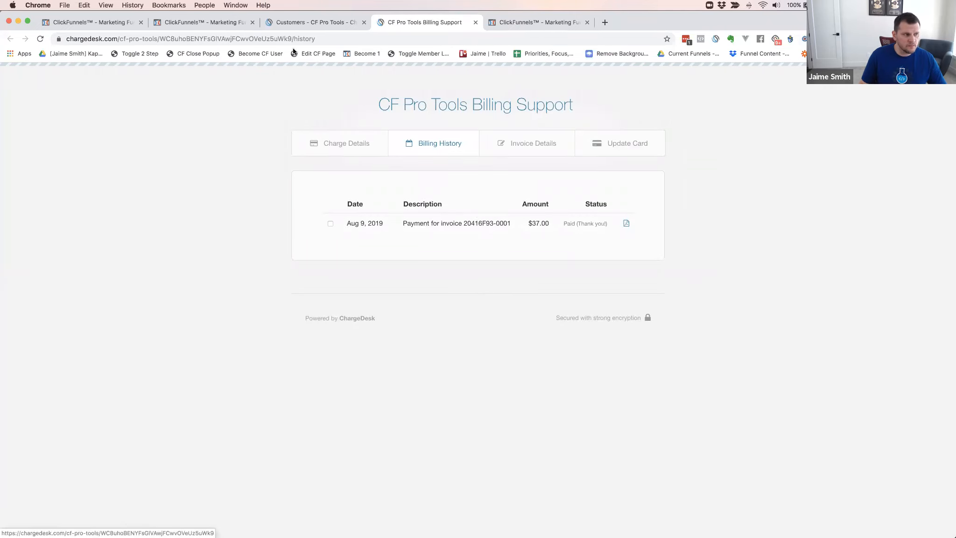
left_click(320, 38)
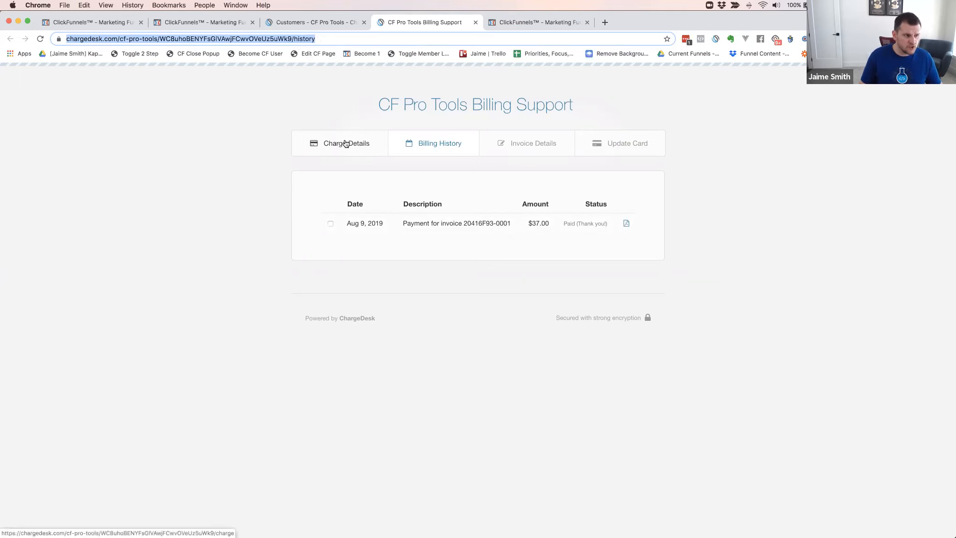
left_click(619, 144)
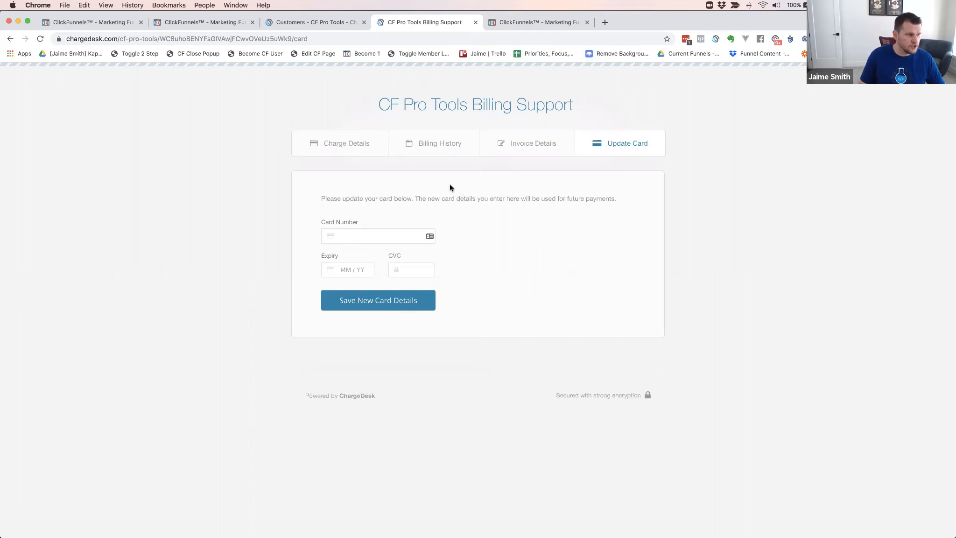
left_click(530, 147)
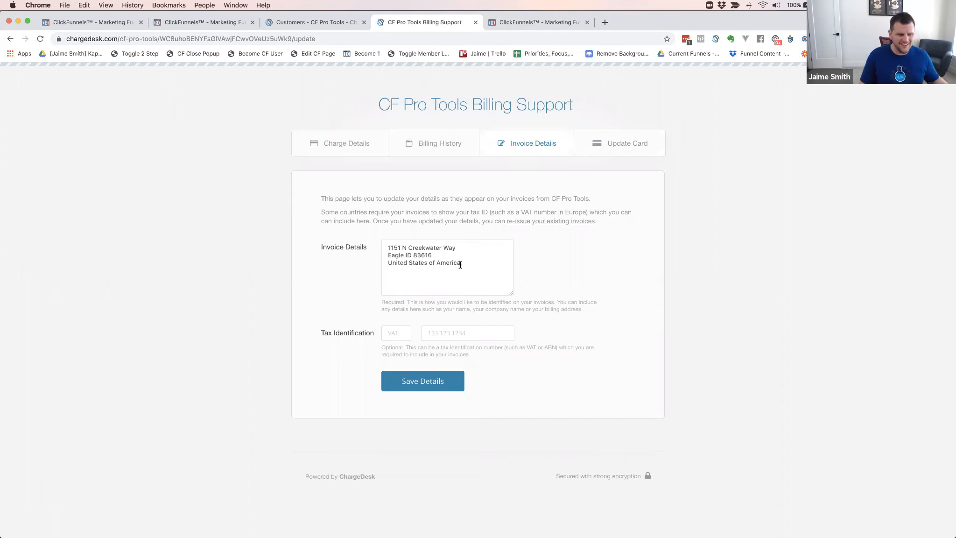
left_click_drag(460, 265, 379, 246)
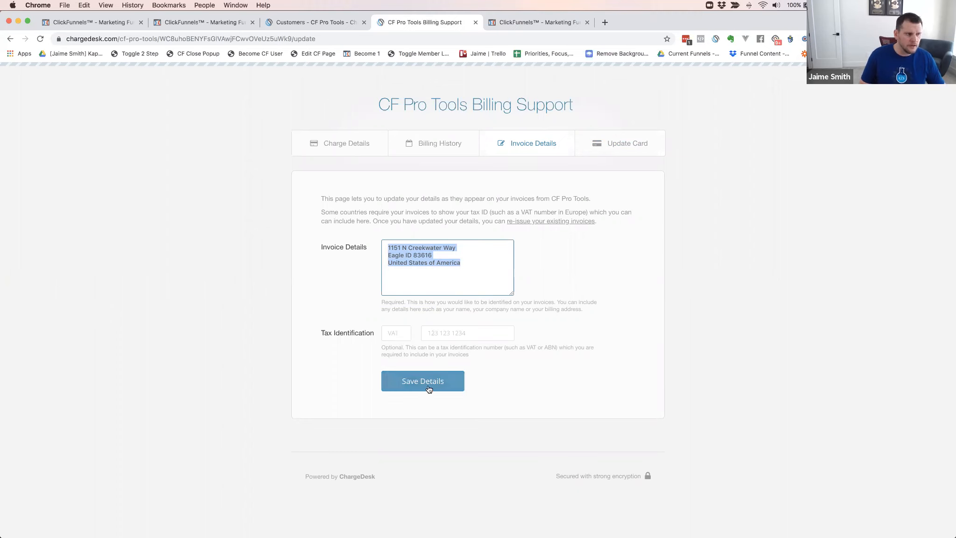
left_click(426, 144)
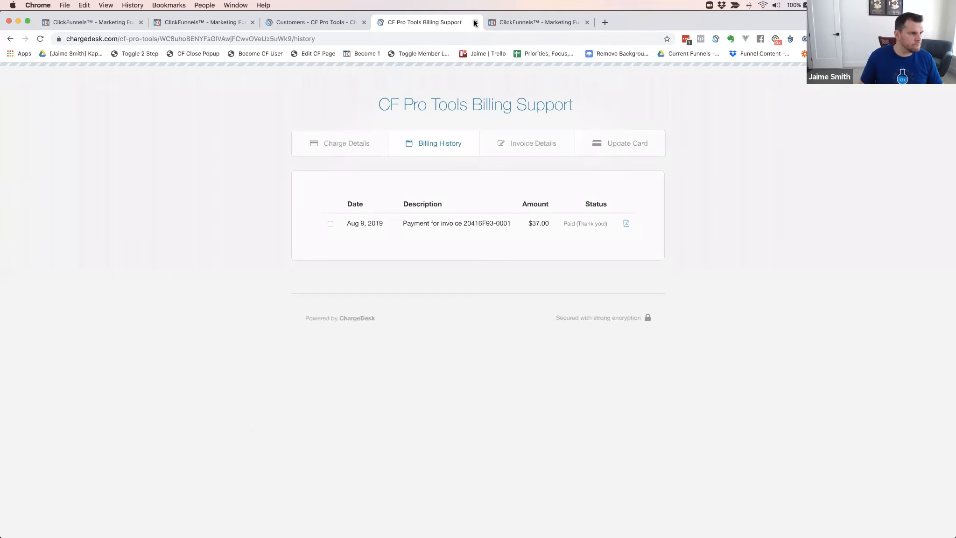
Close the billing support, ChargeDesk customer and contact import pages to return to the Module 1 lesson section settings
key("super+w")
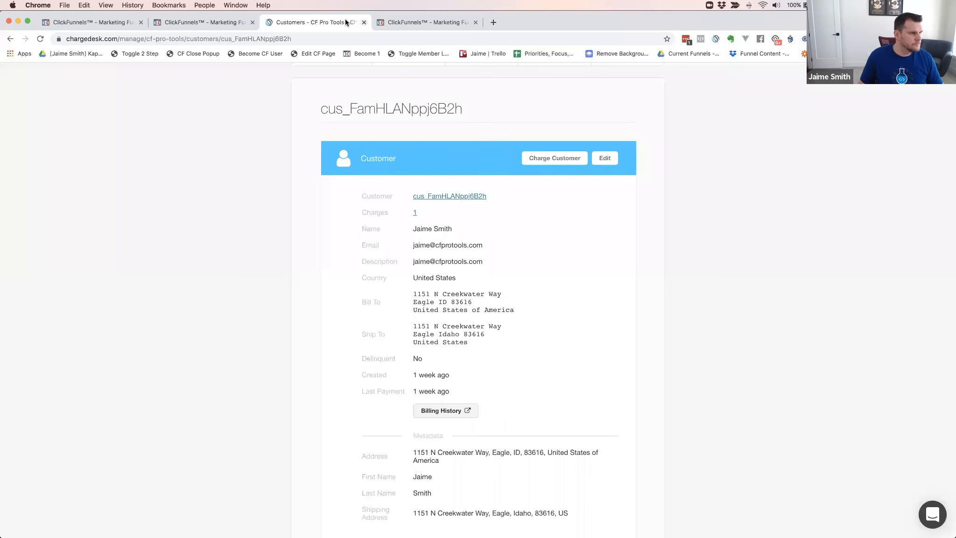
key("super+w")
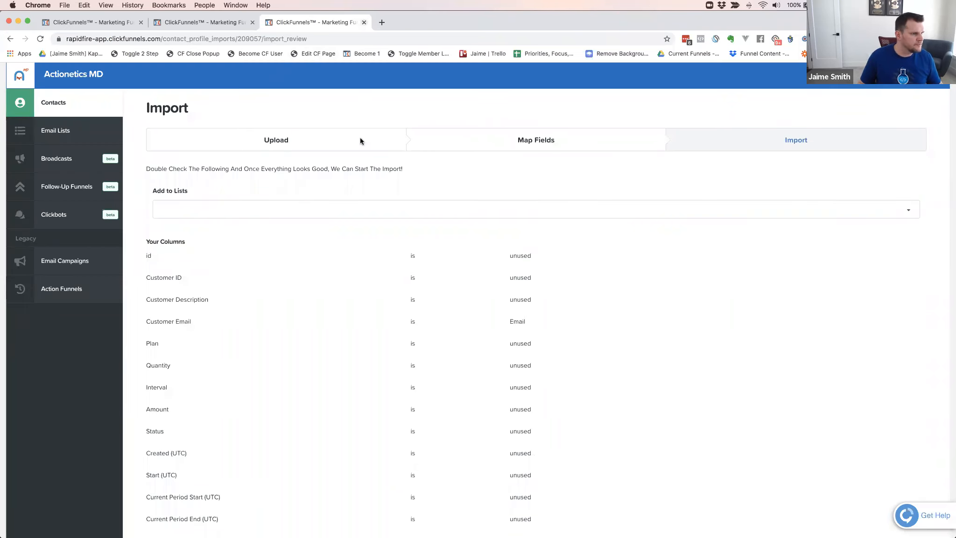
key("super+w")
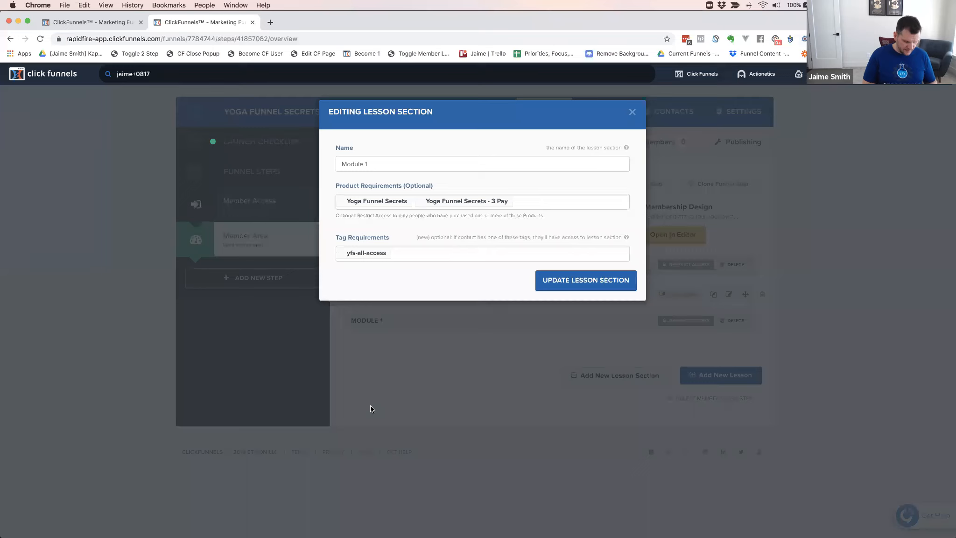
Open profitwell.com in a new incognito window and look through its home page
key("super+shift+n")
type("prof")
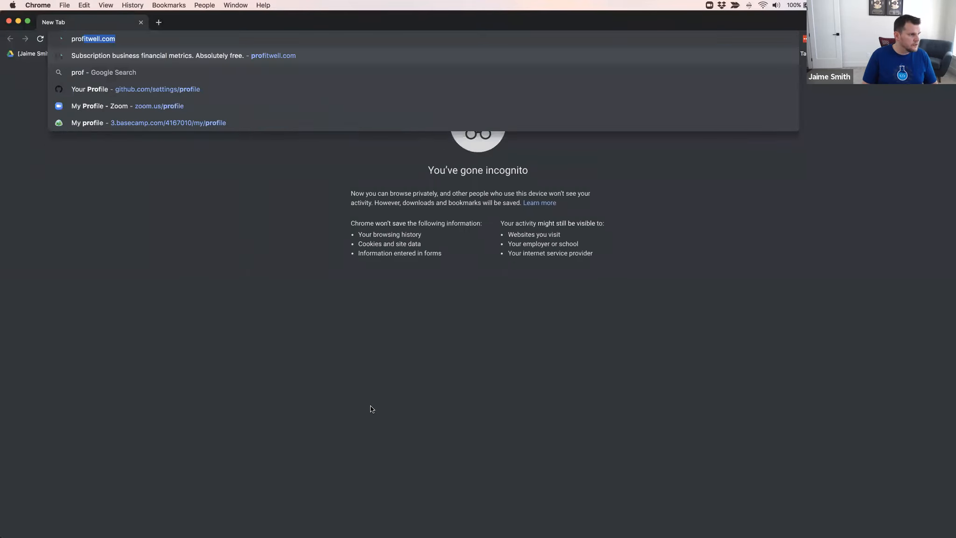
key("Return")
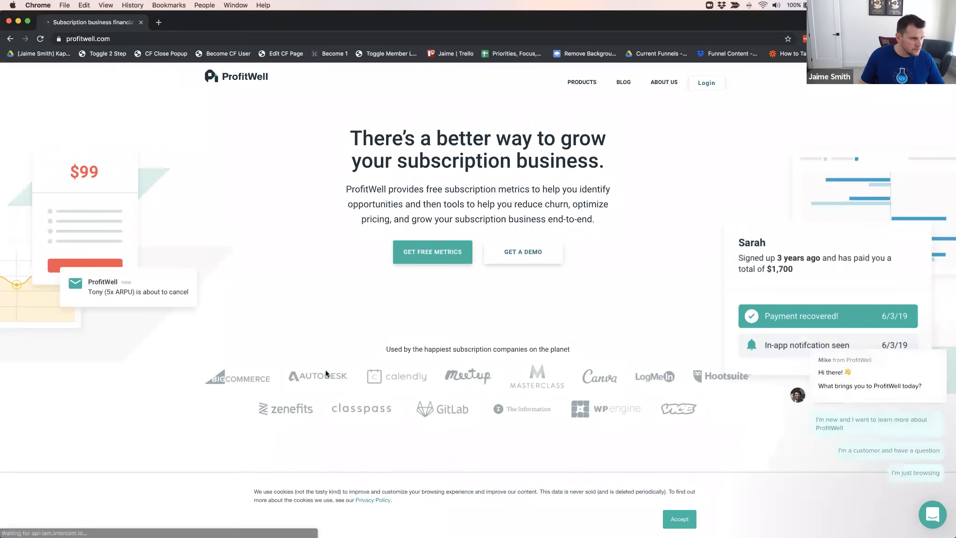
scroll(593, 410, "down", 4)
scroll(593, 406, "down", 10)
scroll(568, 399, "down", 10)
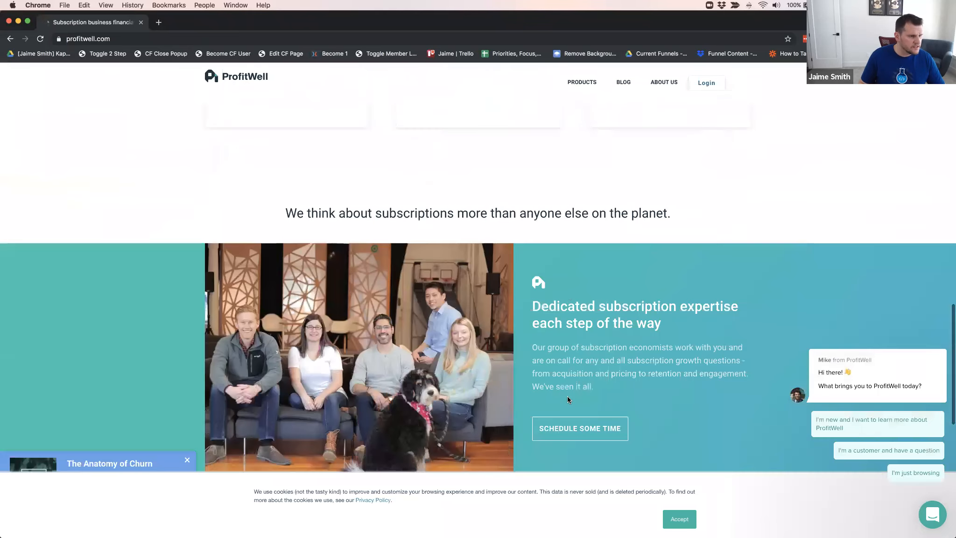
scroll(579, 396, "down", 10)
scroll(548, 388, "up", 8)
scroll(549, 389, "up", 15)
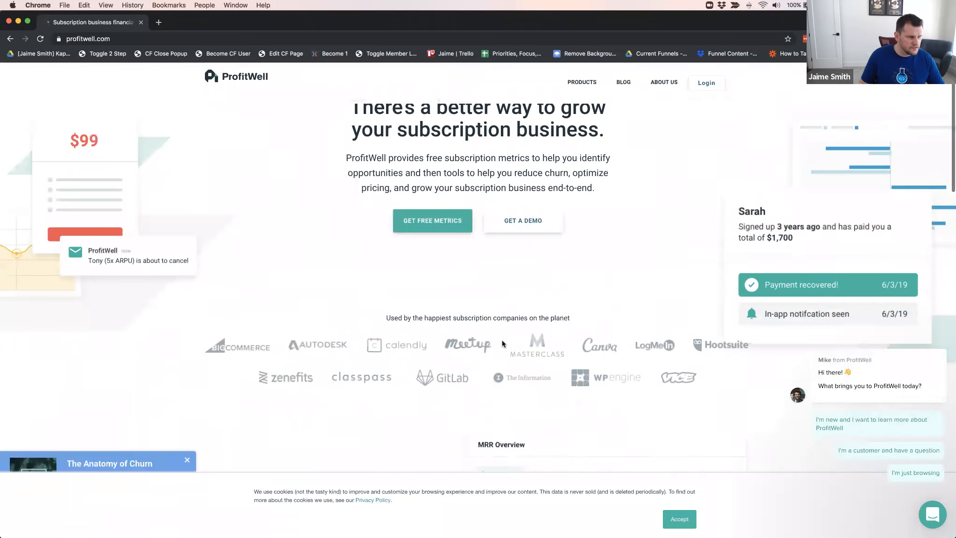
scroll(502, 341, "up", 2)
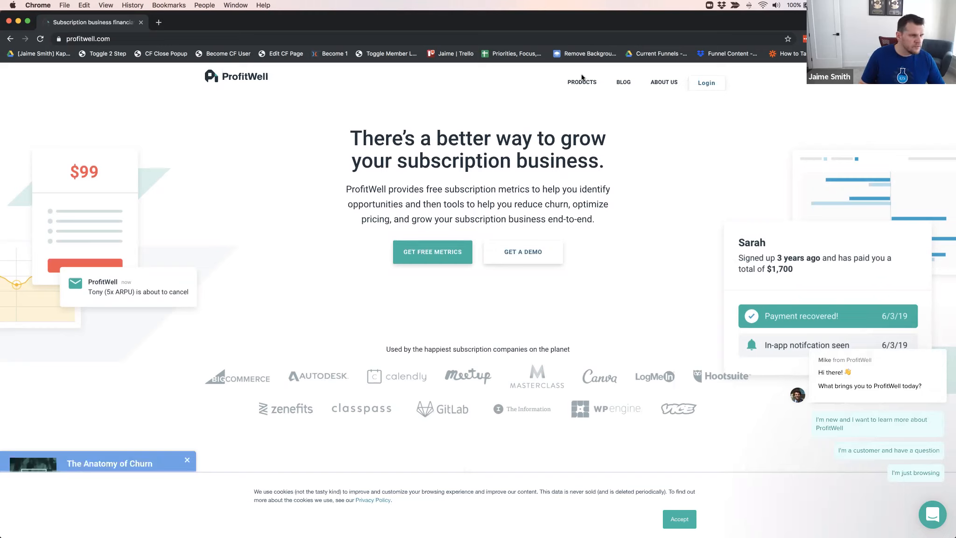
Open the ProfitWell Metrics live demo and examine the revenue, growth and churn figures on its dashboard
mouse_move(582, 84)
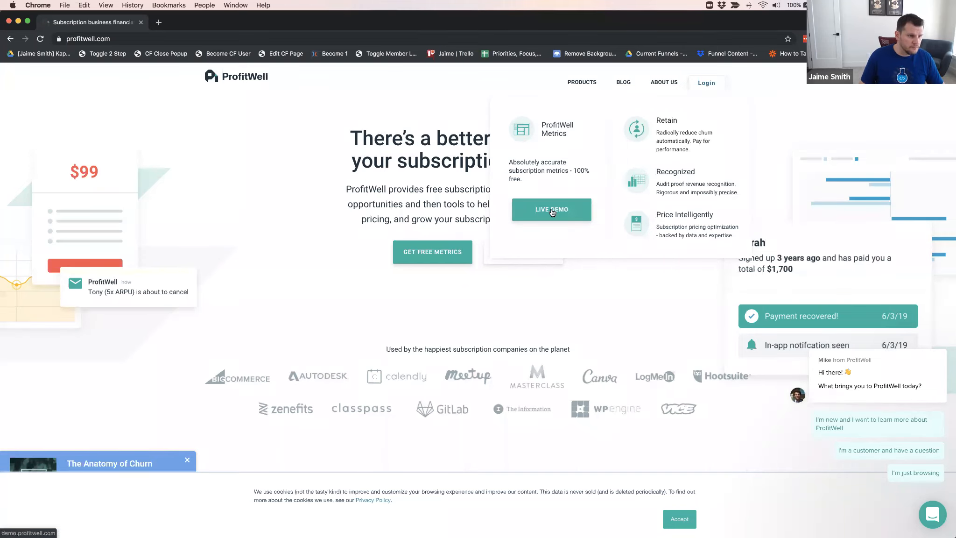
left_click(575, 216)
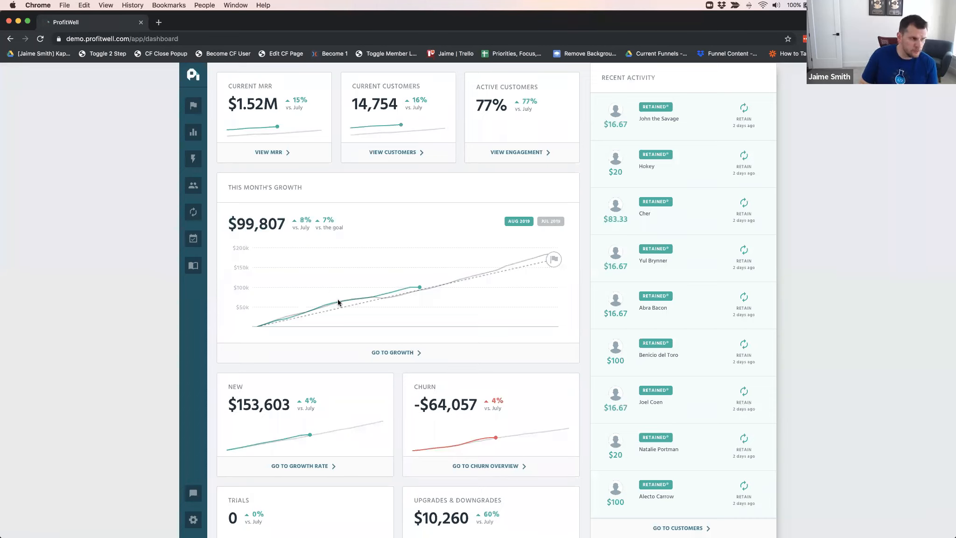
scroll(414, 273, "down", 3)
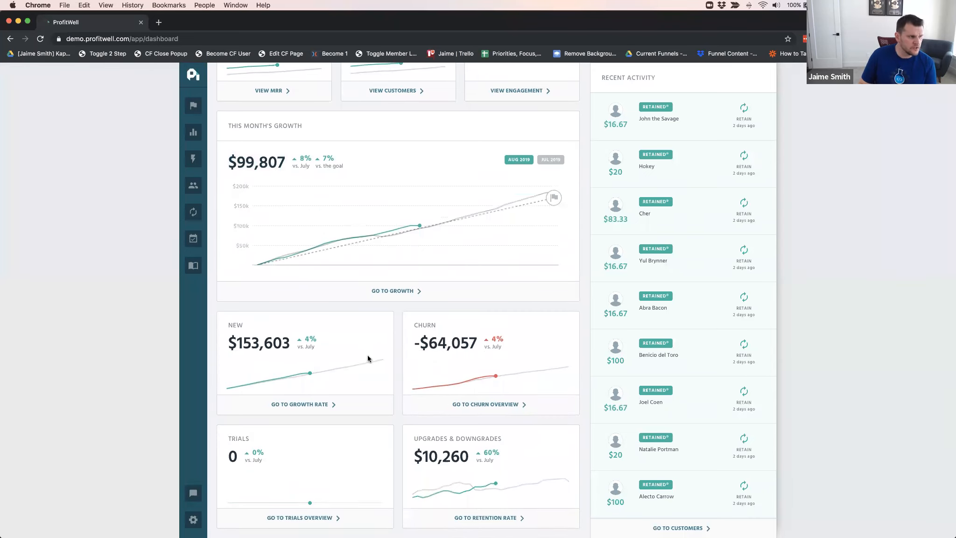
scroll(368, 359, "up", 3)
Open the Retain Performance Overview in the demo and examine the all-time recovery rate before and after Retain
left_click(191, 215)
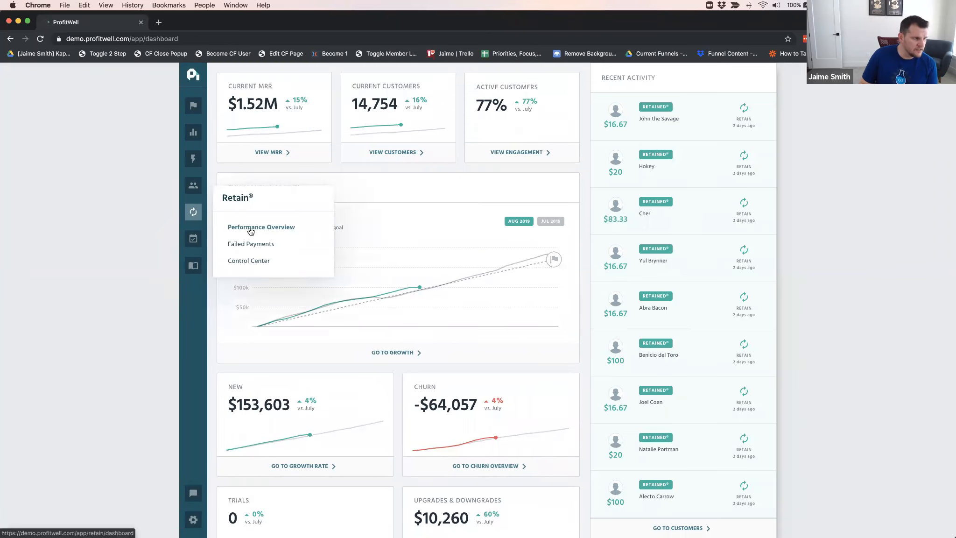
left_click(253, 228)
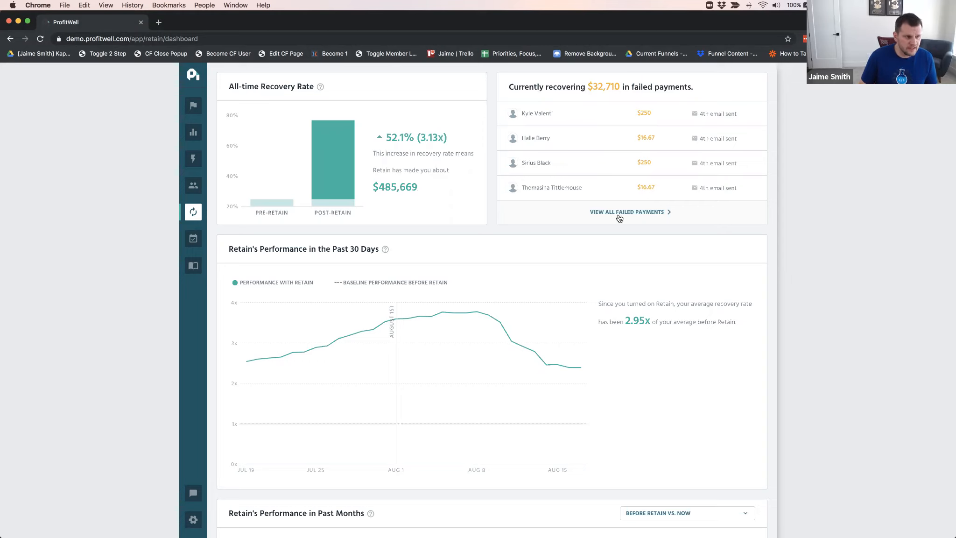
mouse_move(345, 149)
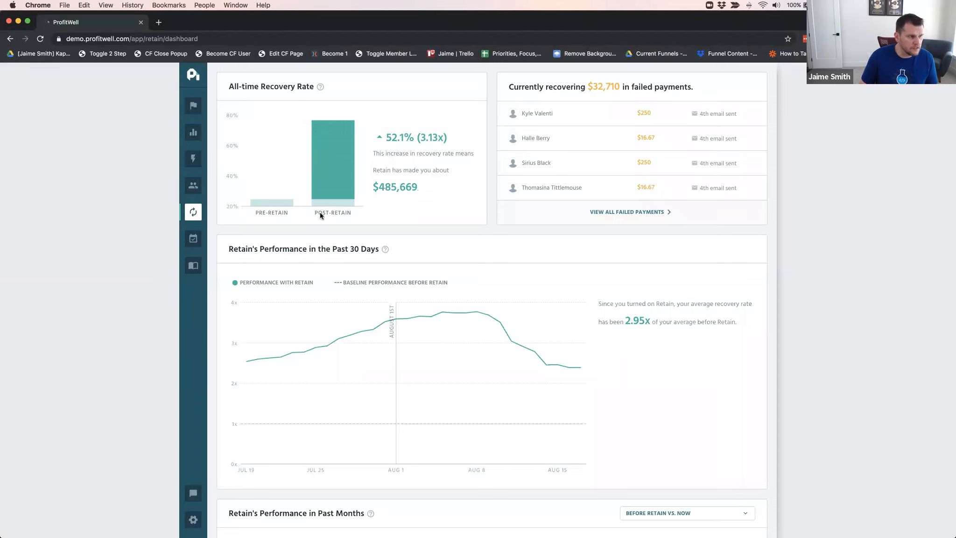
mouse_move(275, 208)
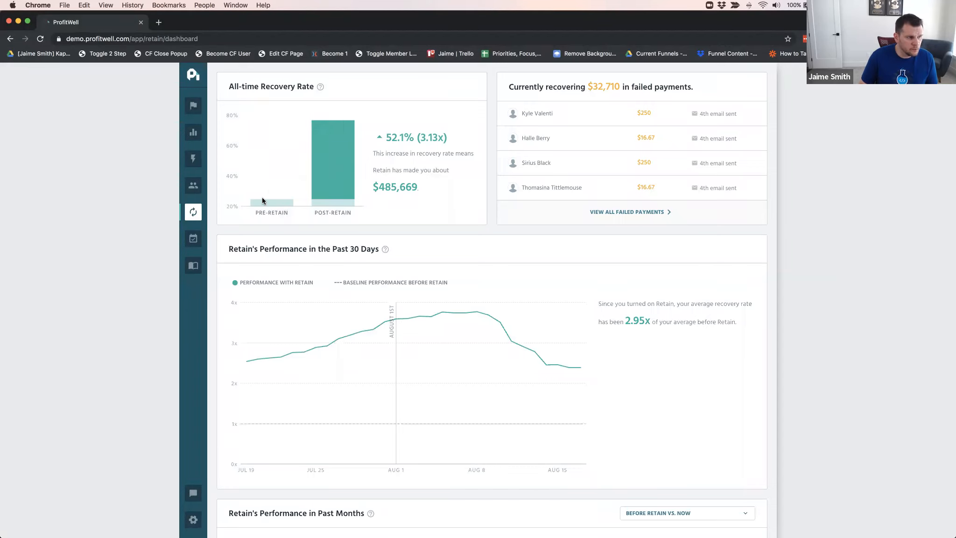
Examine the pre- and post-Retain recovery rates and Retain's performance over the past 30 days
mouse_move(337, 176)
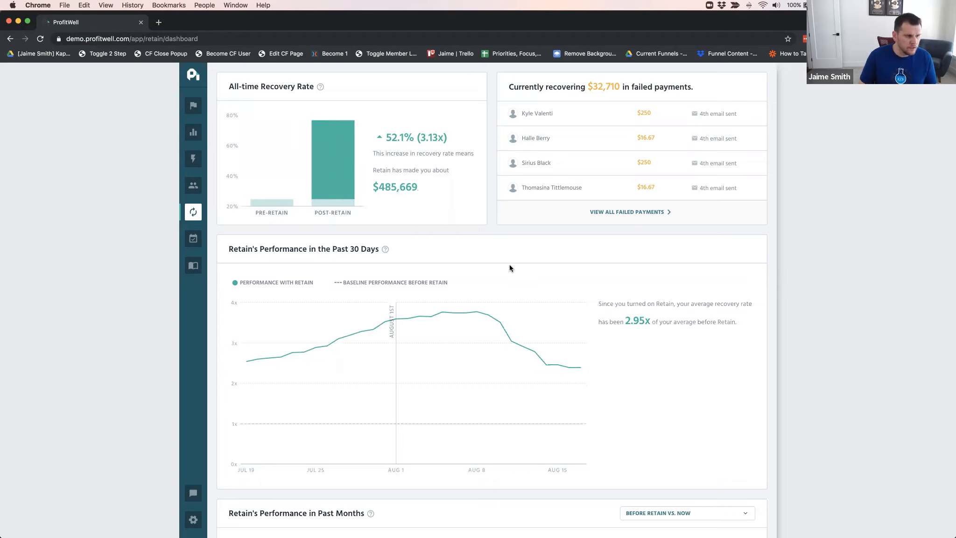
scroll(510, 263, "down", 3)
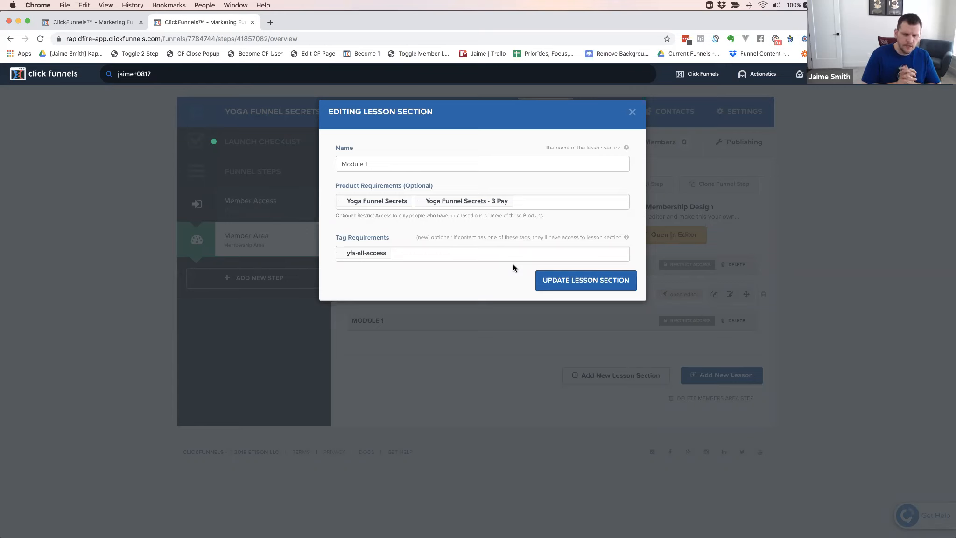
key("super+grave")
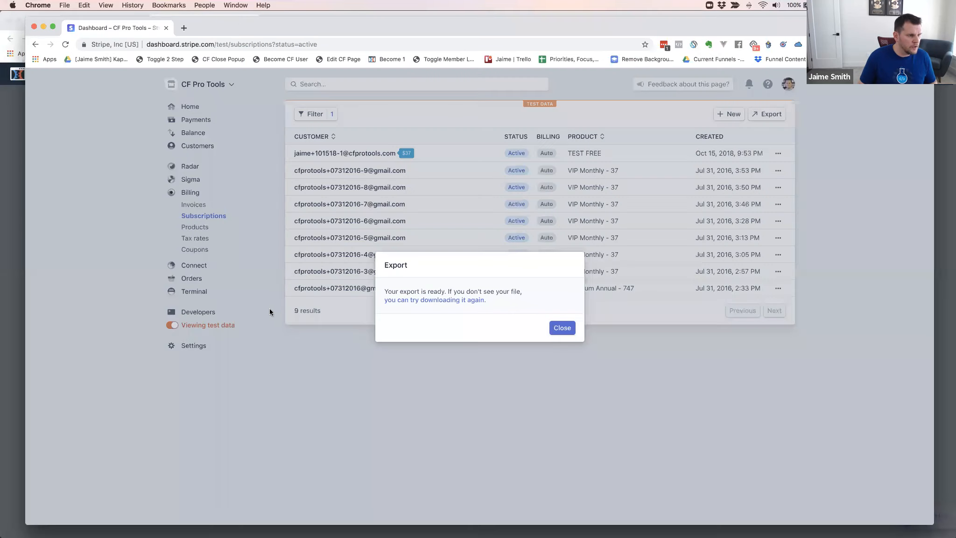
key("super+grave")
key("super+grave")
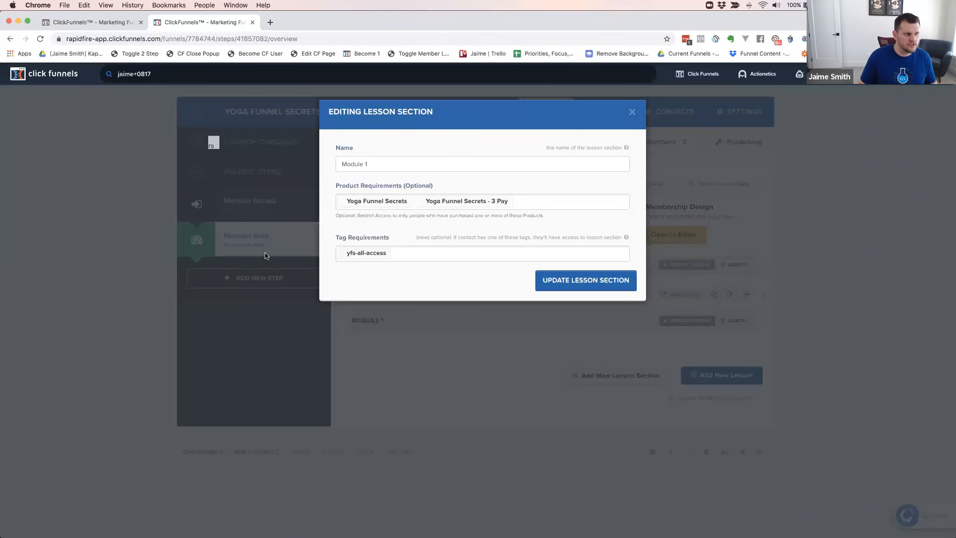
key("super+grave")
key("super+grave")
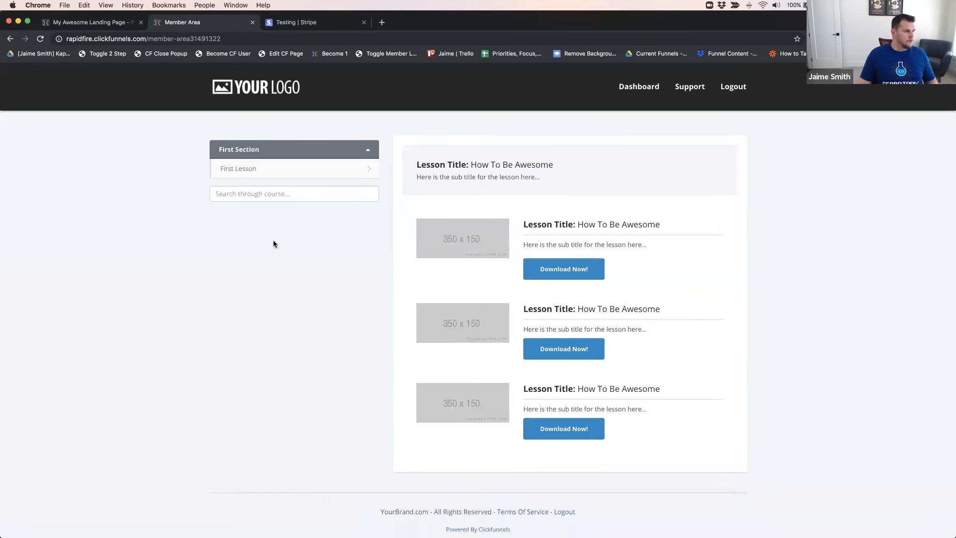
left_click(89, 22)
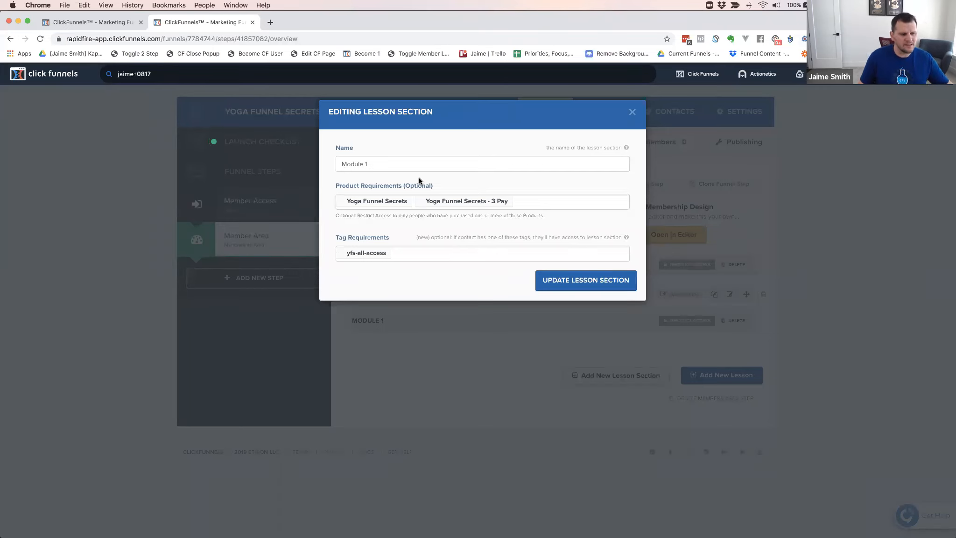
Close the Module 1 section settings, reopen its access restrictions, and review the product and tag requirements
left_click(631, 112)
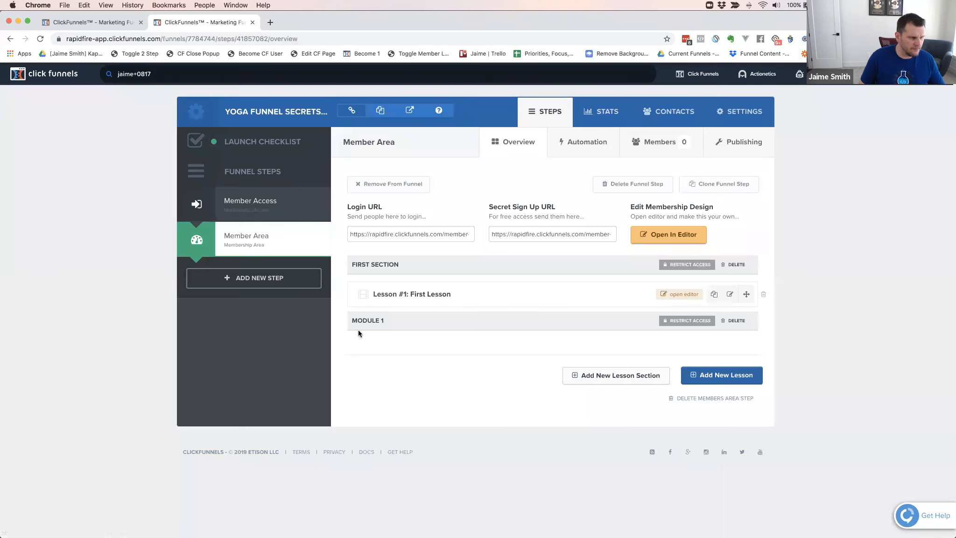
left_click(691, 320)
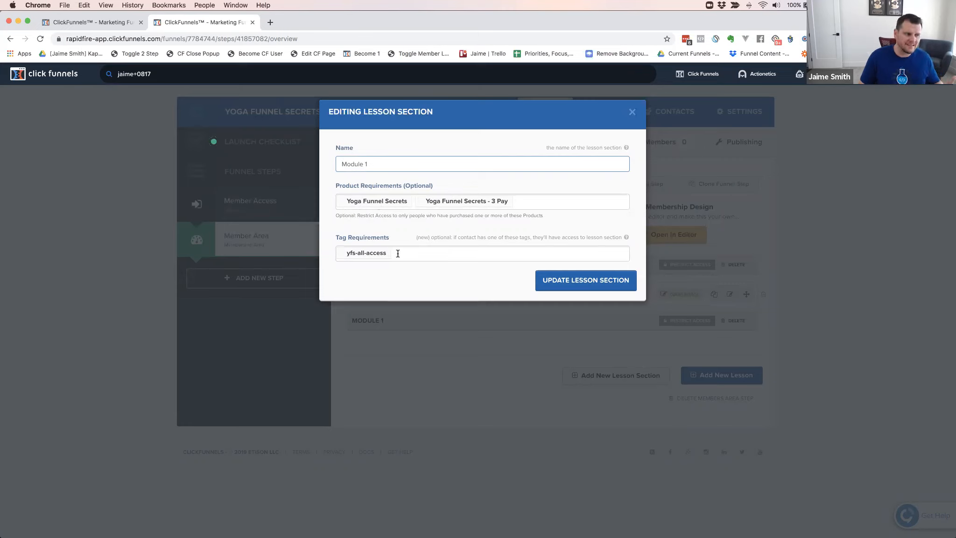
left_click(632, 112)
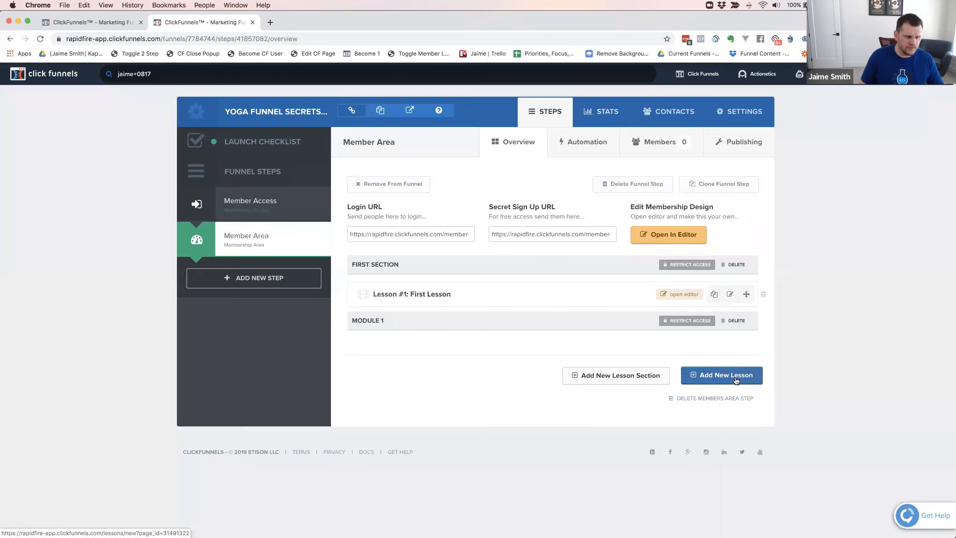
Try to add a new lesson to the Member Area, dismissing each dialog that opens
left_click(737, 380)
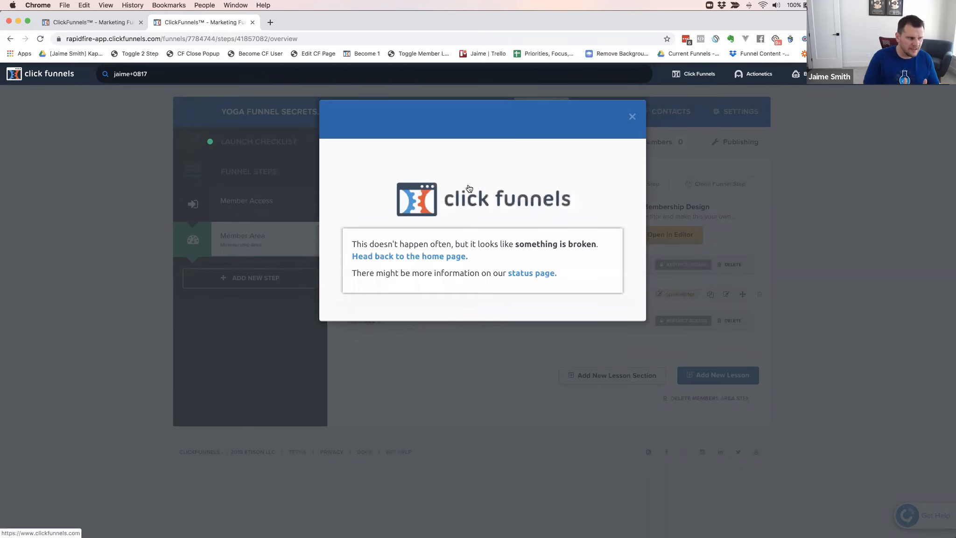
left_click(632, 118)
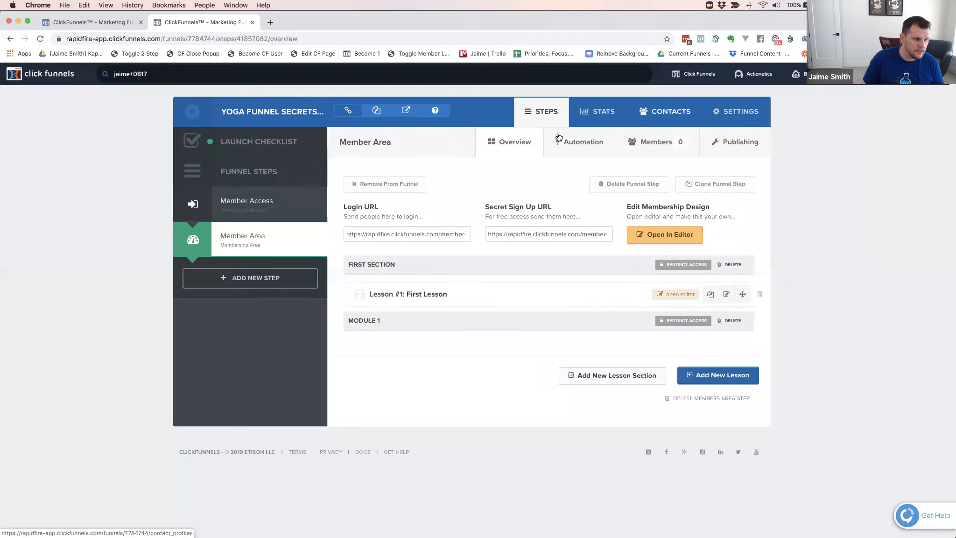
left_click(717, 377)
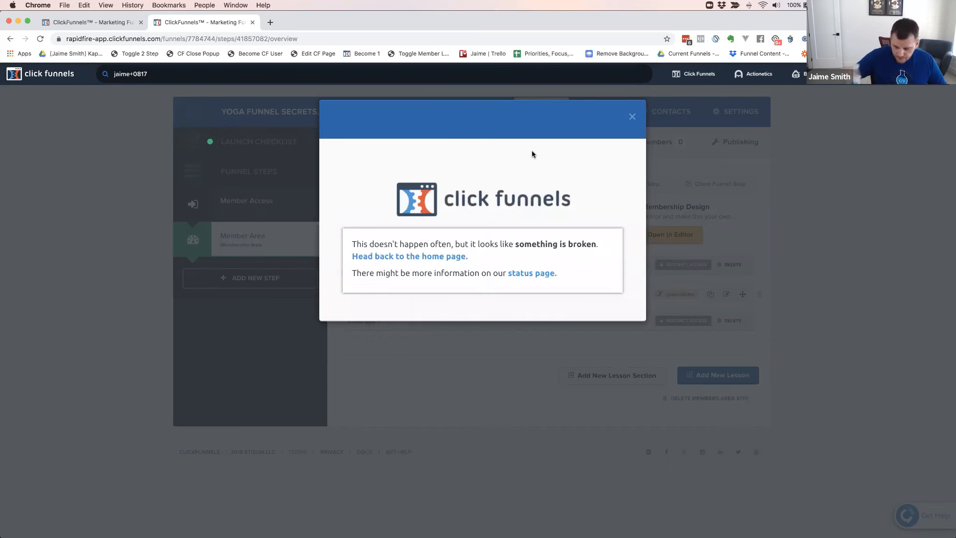
left_click(631, 117)
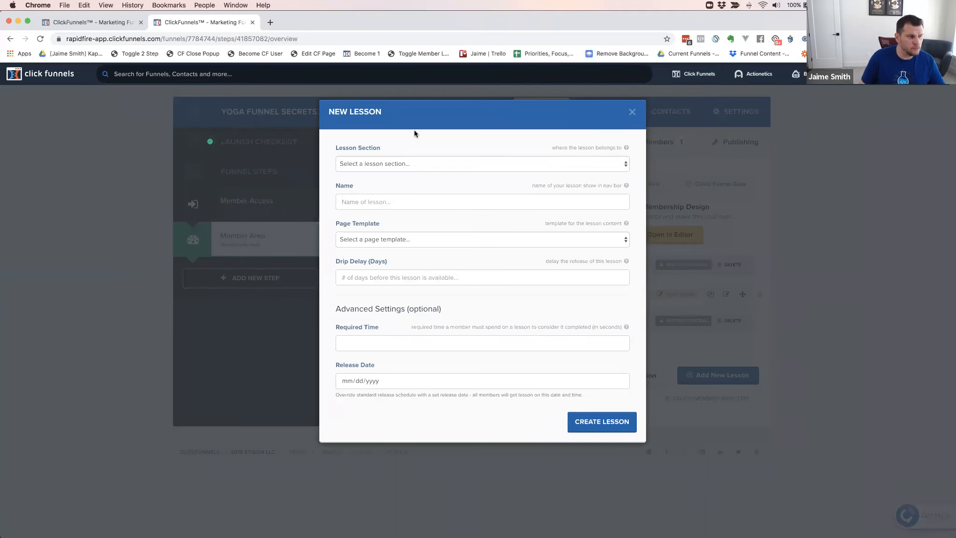
Assign the new lesson to the Module 1 section, name it Lesson 1, and choose the Video Lesson page template
left_click(376, 162)
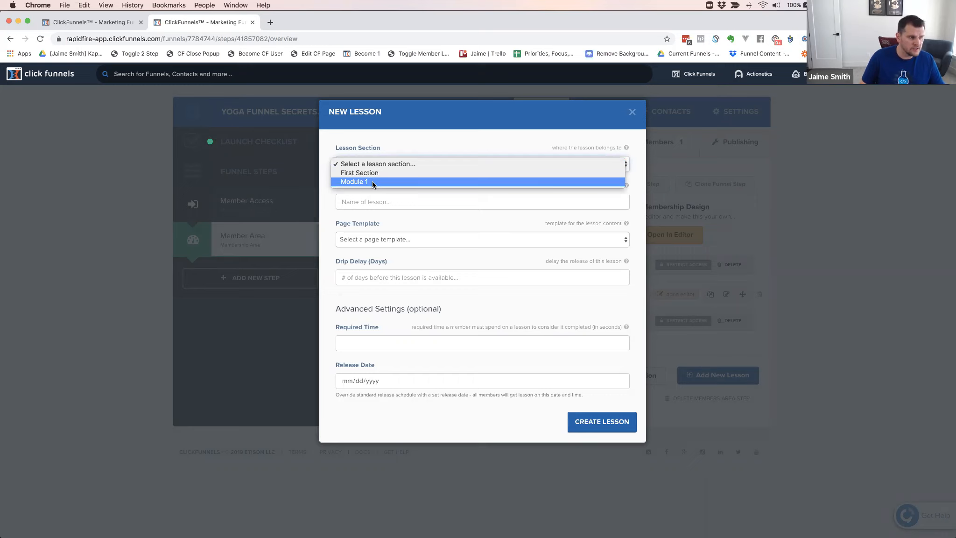
left_click(372, 181)
left_click(363, 201)
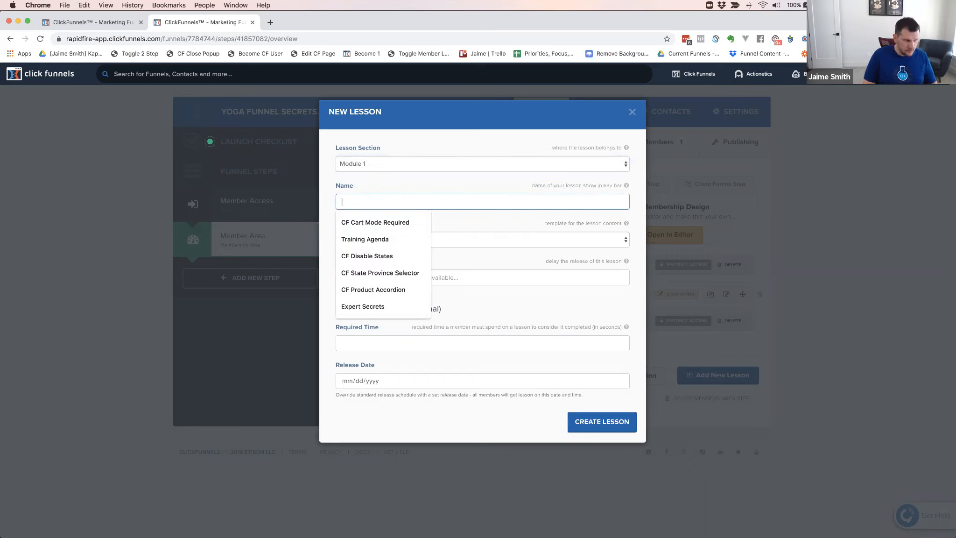
type("Lesson 1")
left_click(324, 214)
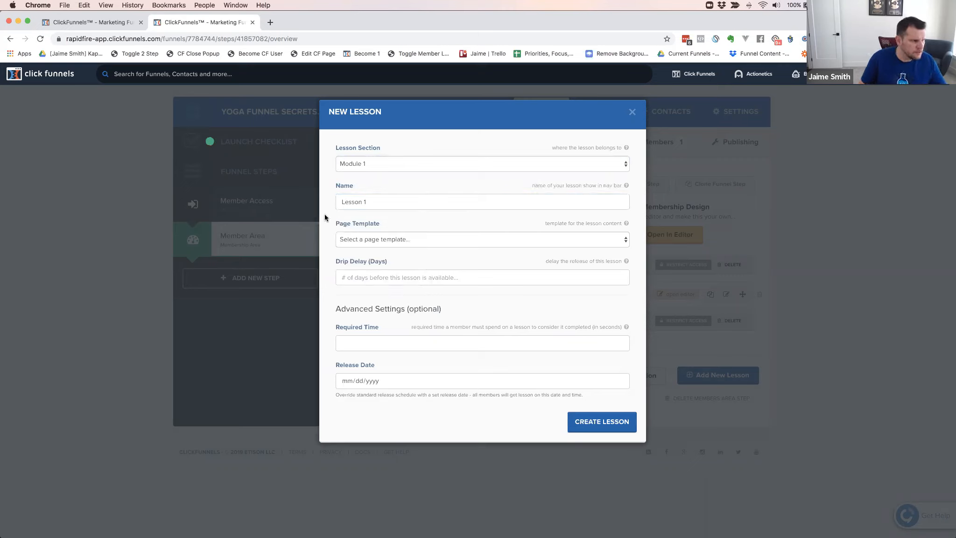
left_click(364, 240)
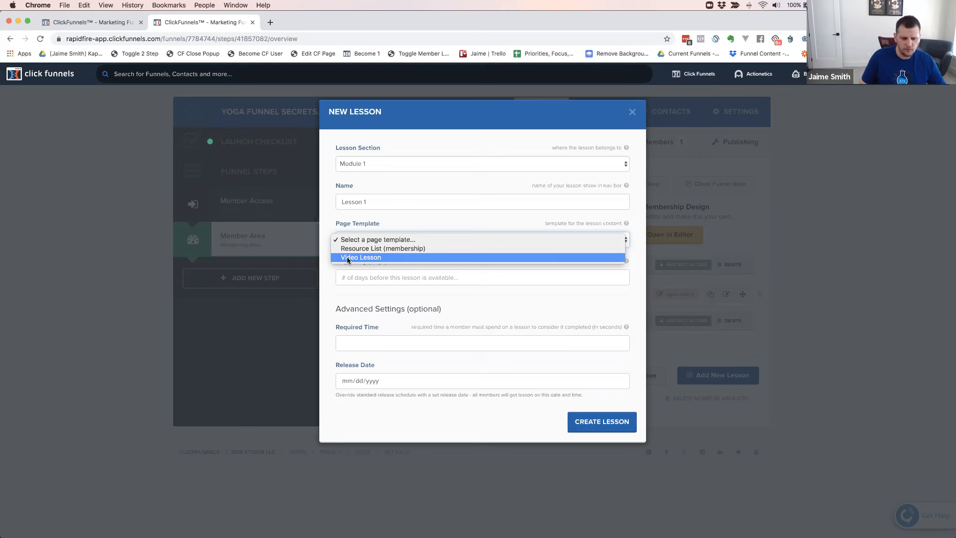
left_click(347, 256)
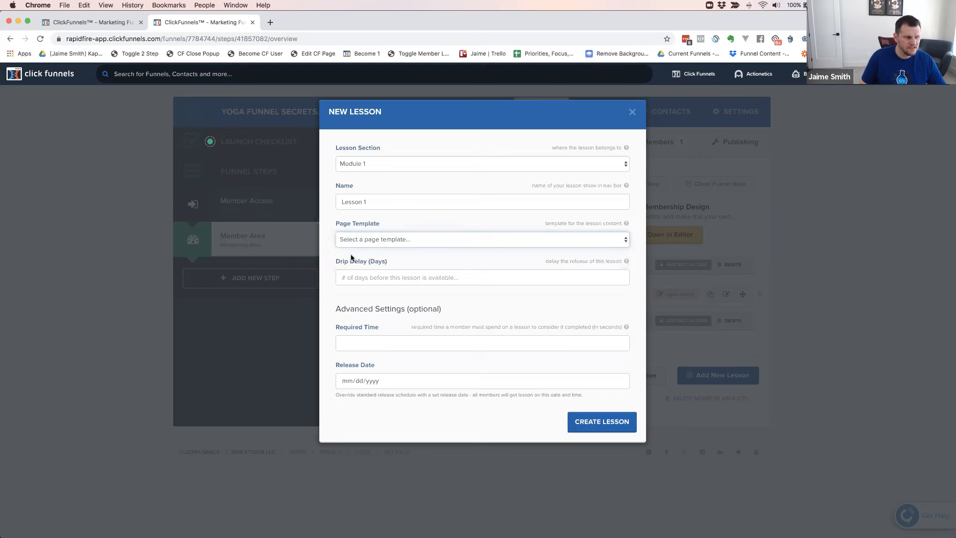
Set the new lesson's drip delay to 1 day
left_click(357, 278)
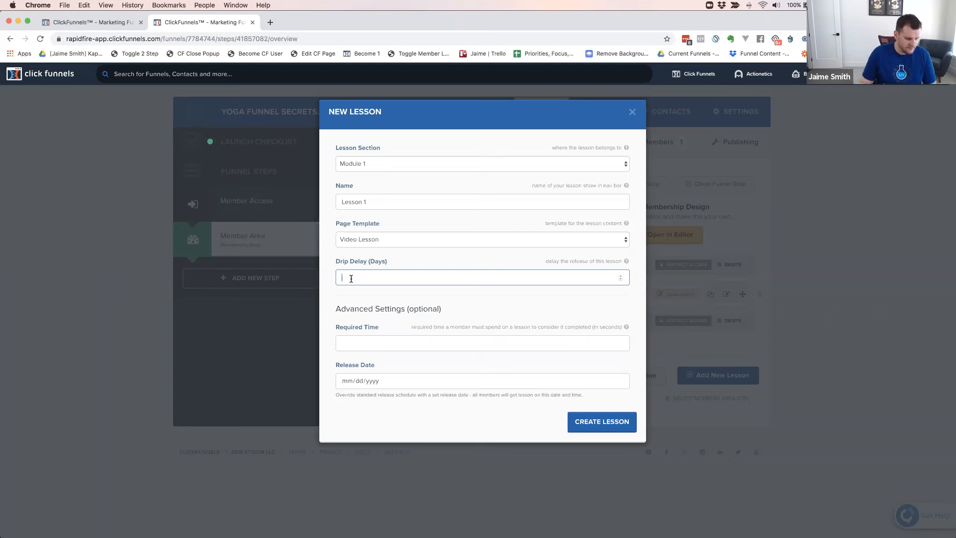
type("1")
left_click(328, 300)
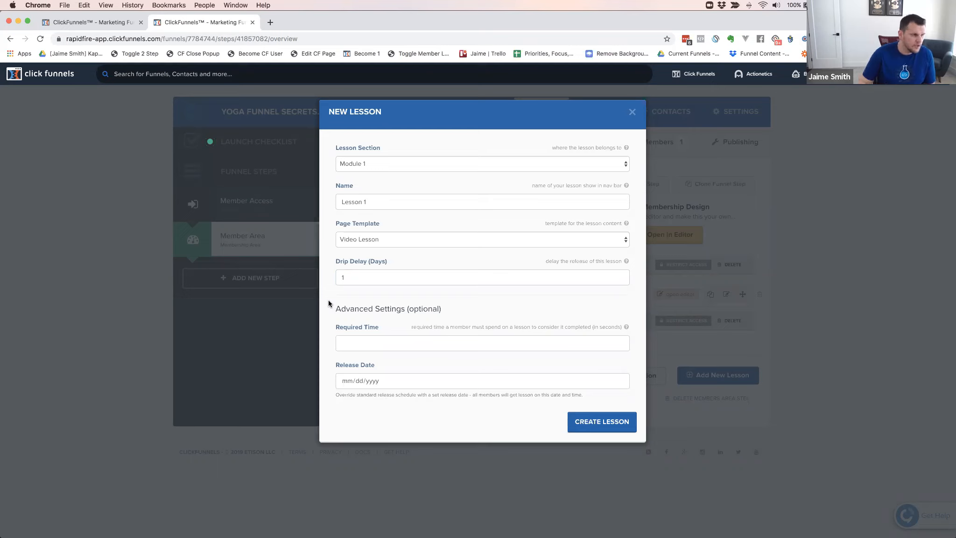
left_click(351, 345)
type("1")
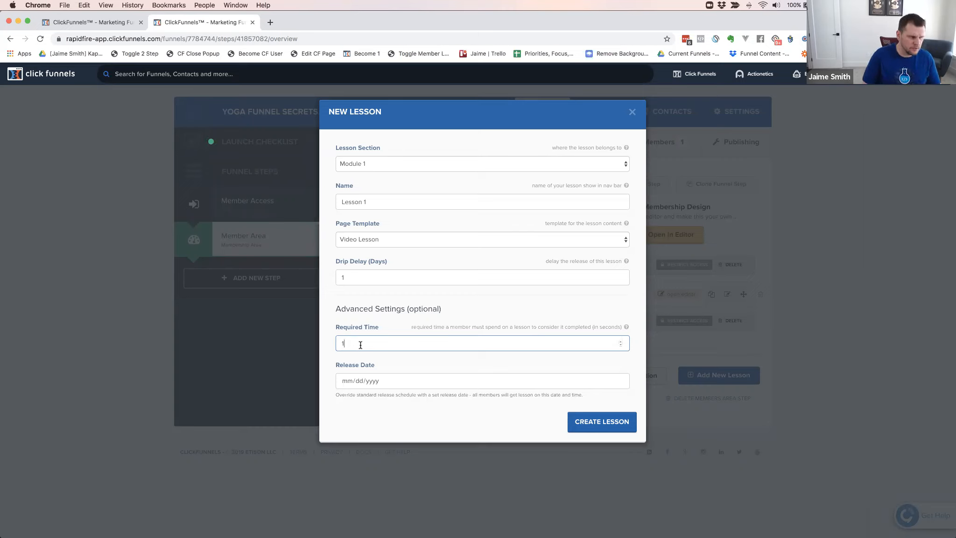
type("0")
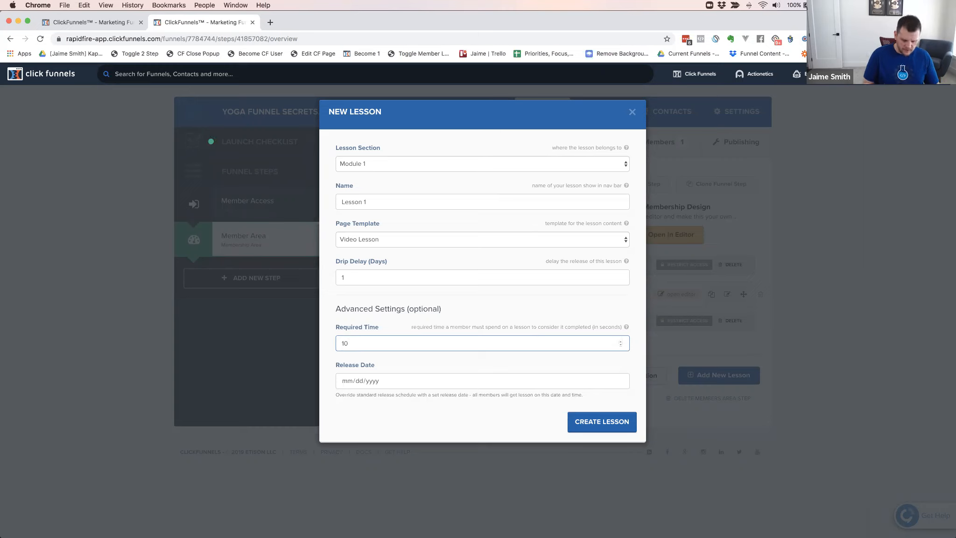
key("BackSpace")
key("BackSpace")
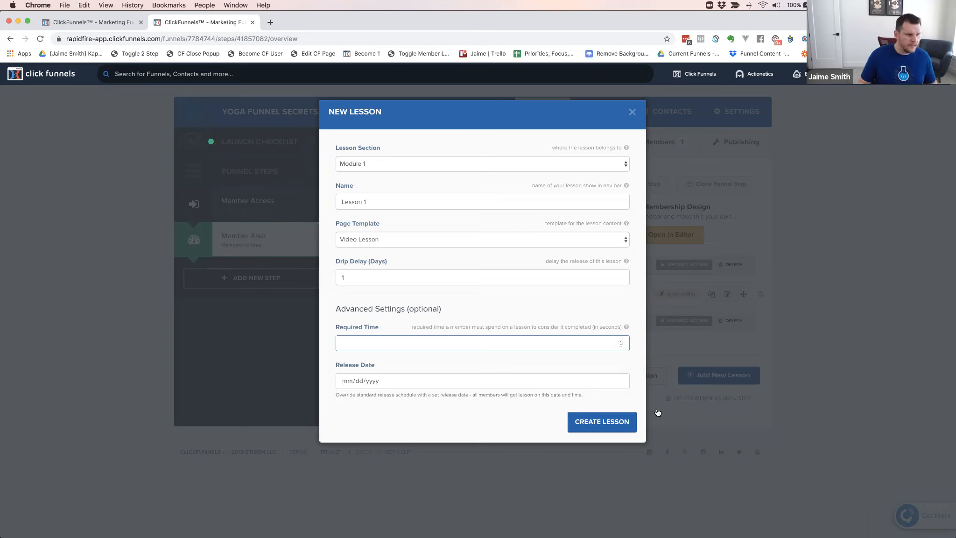
Calculate 20*60 in Calculator and set the lesson's required time to 1200 seconds
key("super+Tab")
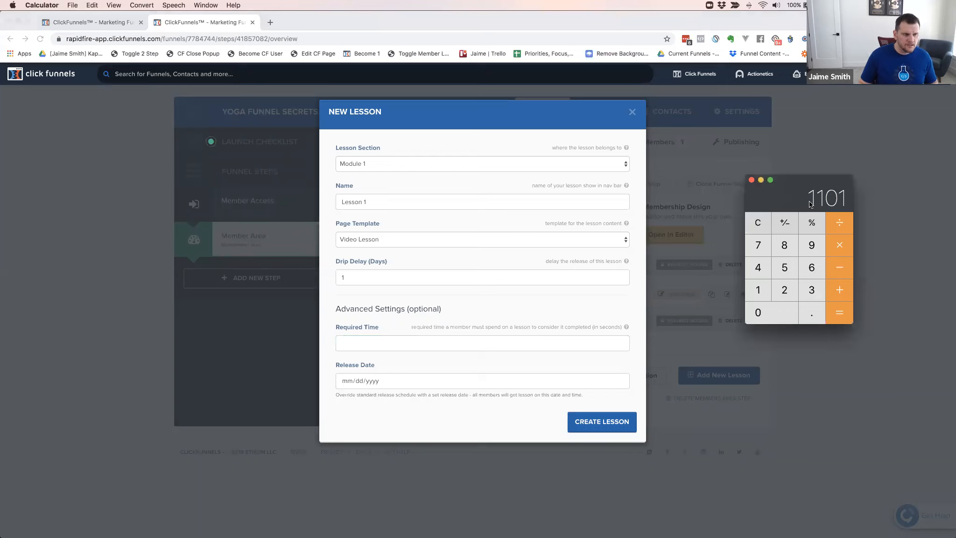
key("Escape")
type("20*60")
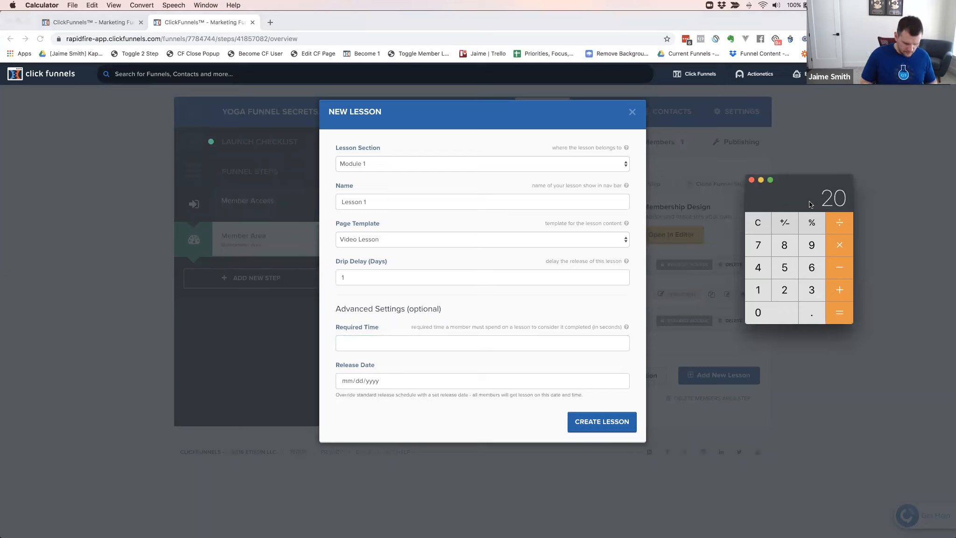
key("Return")
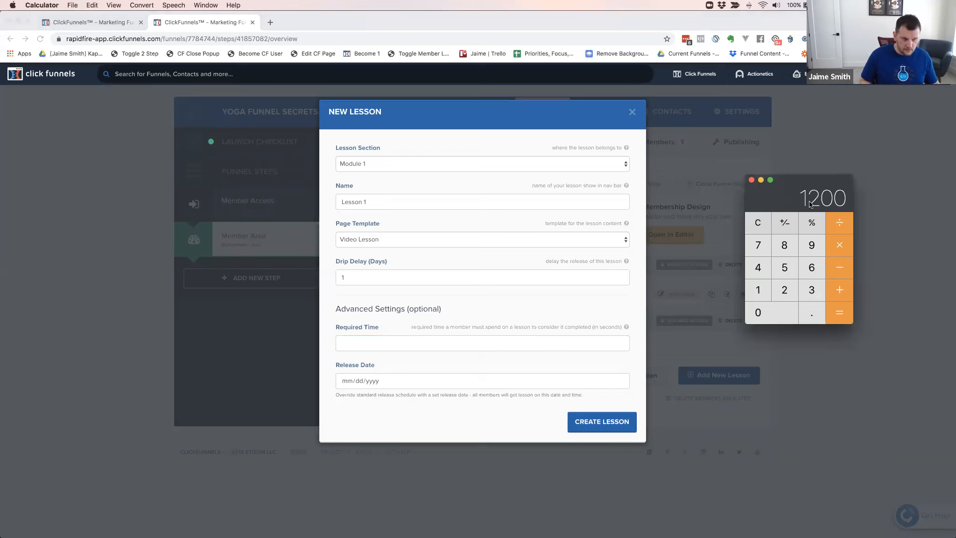
left_click(376, 342)
type("1200")
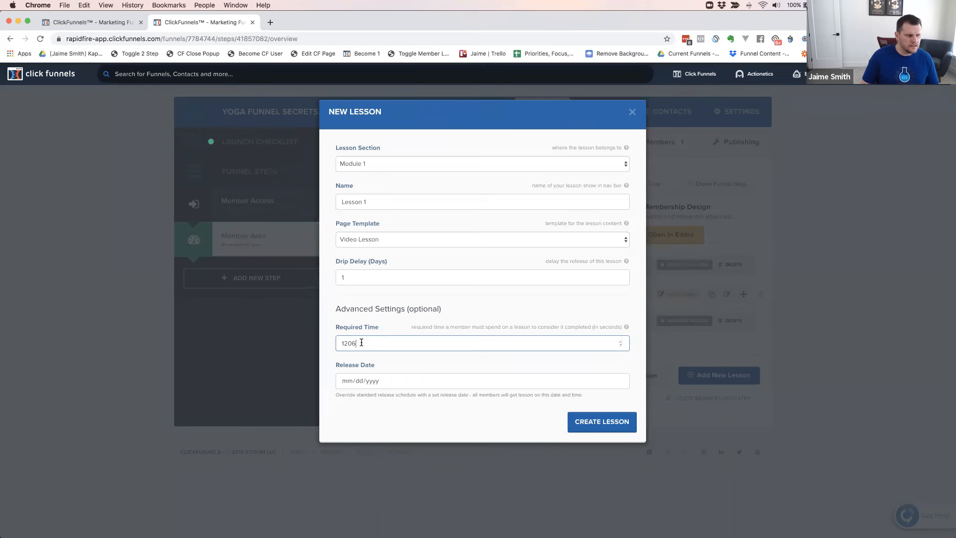
scroll(361, 344, "up", 6)
scroll(361, 344, "down", 6)
left_click(509, 308)
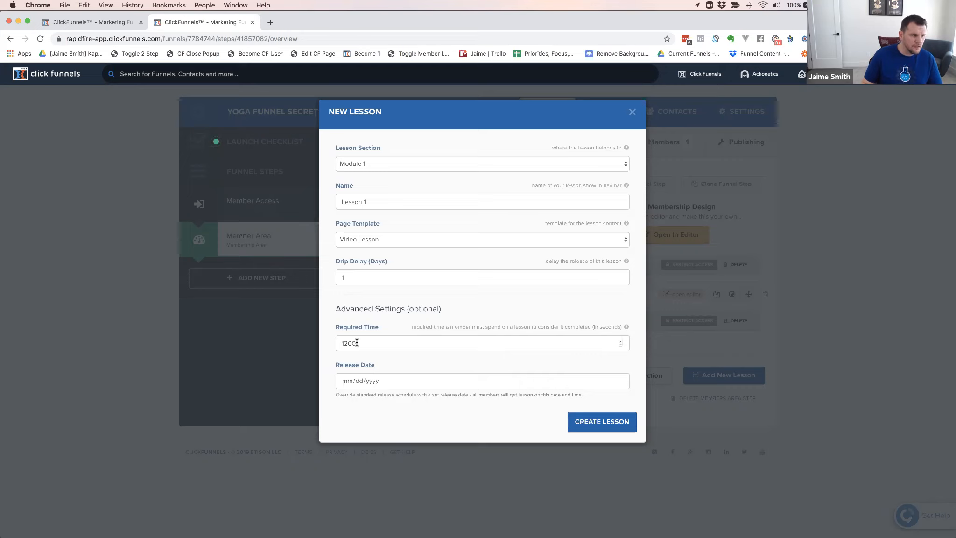
Set the lesson's required time to 60 seconds
left_click_drag(357, 343, 321, 346)
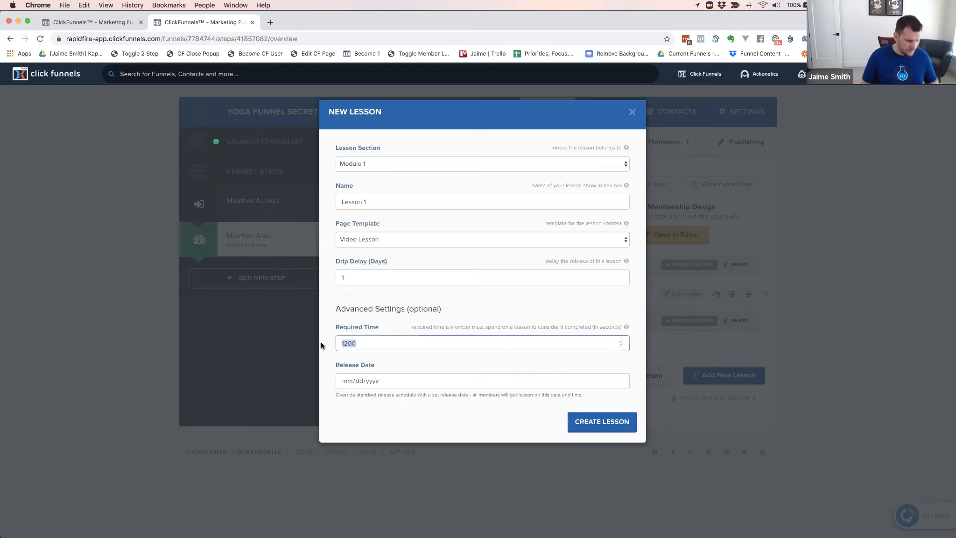
type("60")
left_click(476, 311)
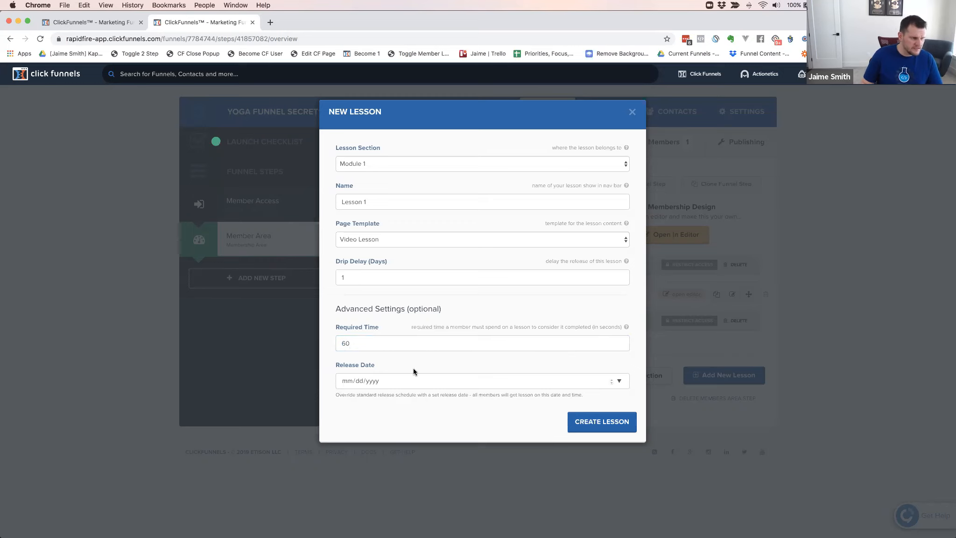
Set the lesson's release date to 09/01/2019
left_click(368, 381)
left_click(354, 383)
left_click(359, 382)
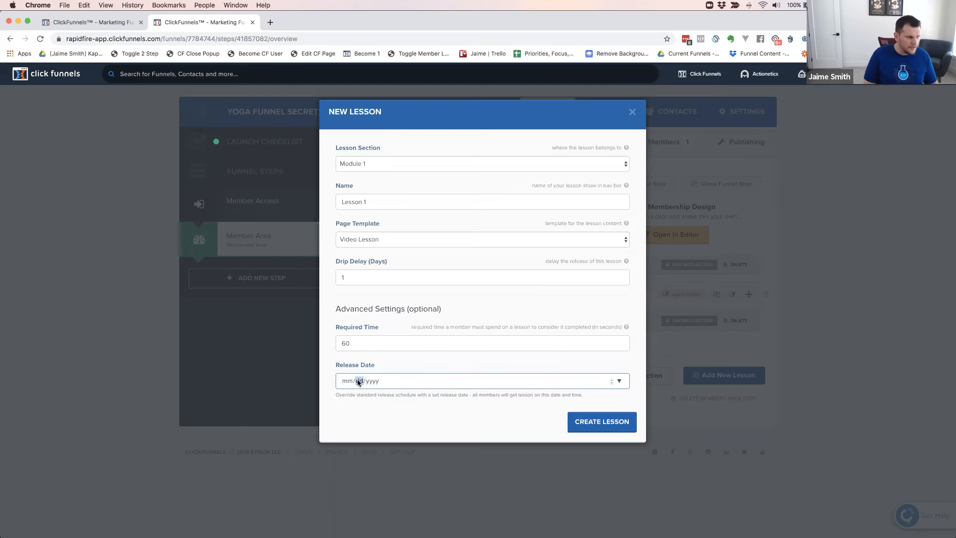
key("Left")
type("09/01/2019")
left_click(380, 408)
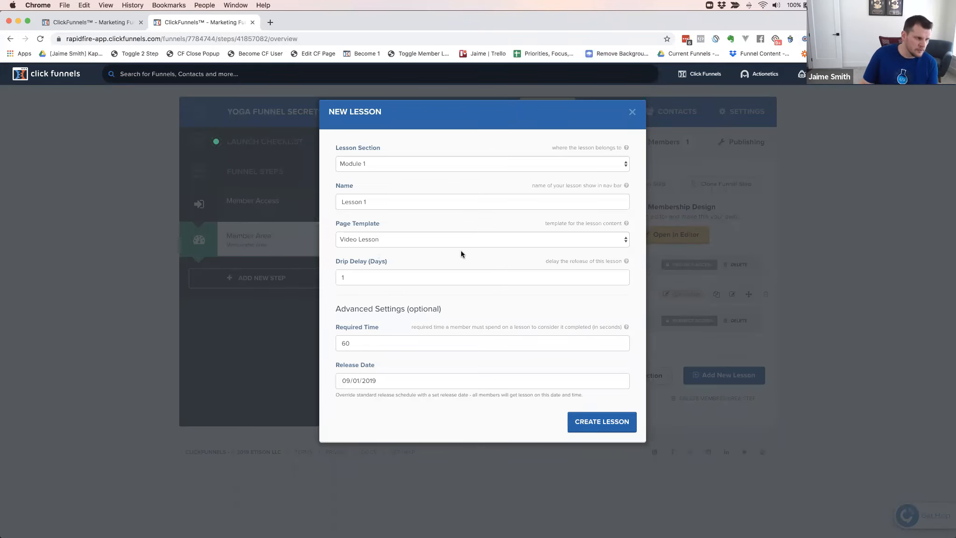
Re-enter the lesson's drip delay as 1 day and review it against the release date
left_click(343, 280)
type("1")
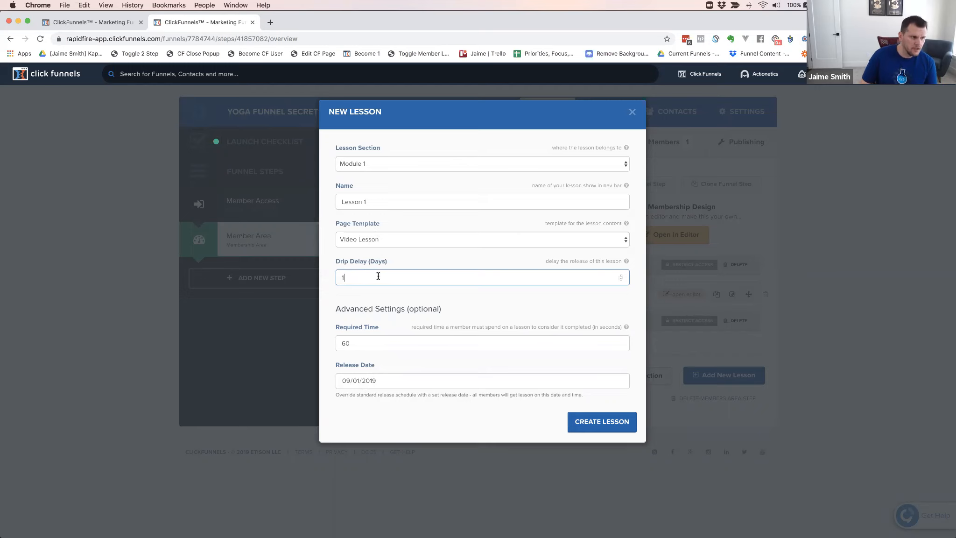
left_click(381, 379)
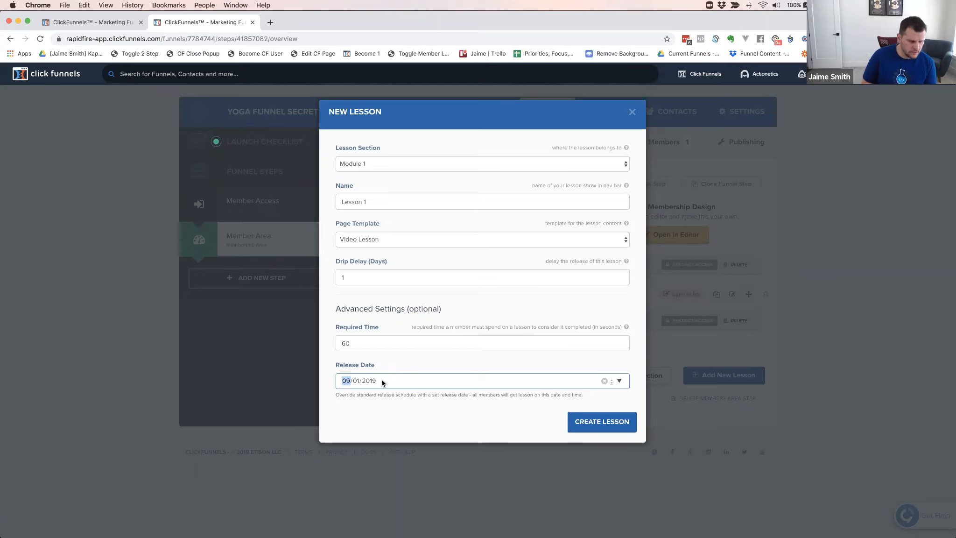
left_click(355, 277)
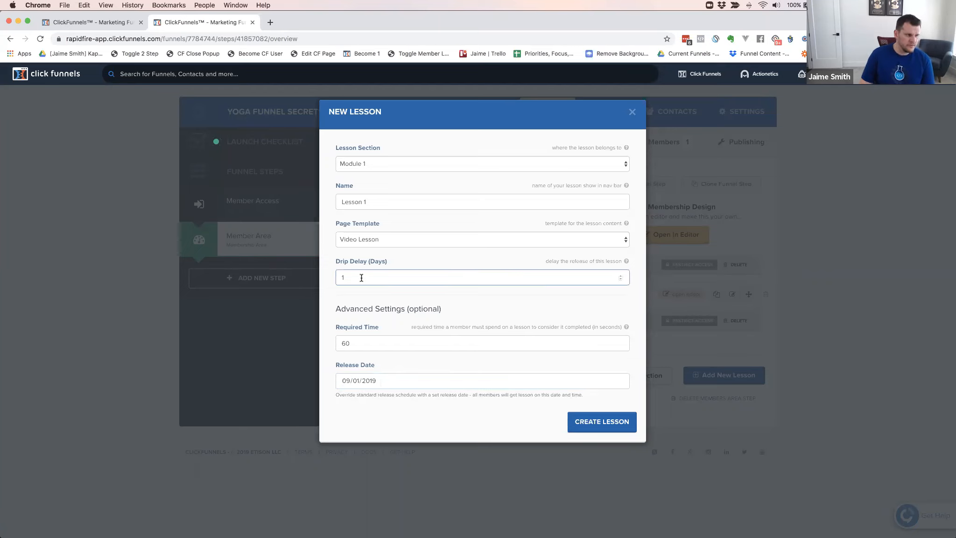
Clear the new lesson's drip delay and release date, and create Lesson 1 in Module 1
key("BackSpace")
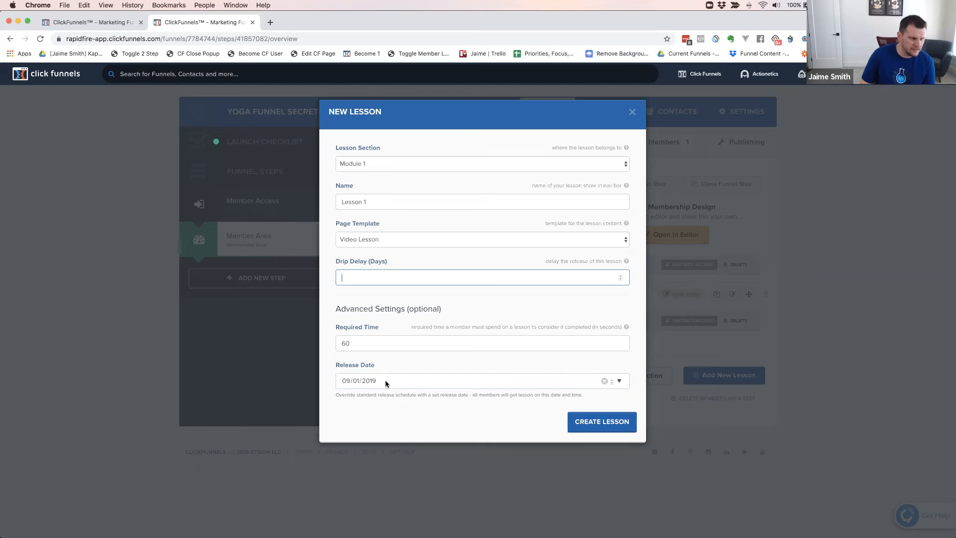
left_click(345, 381)
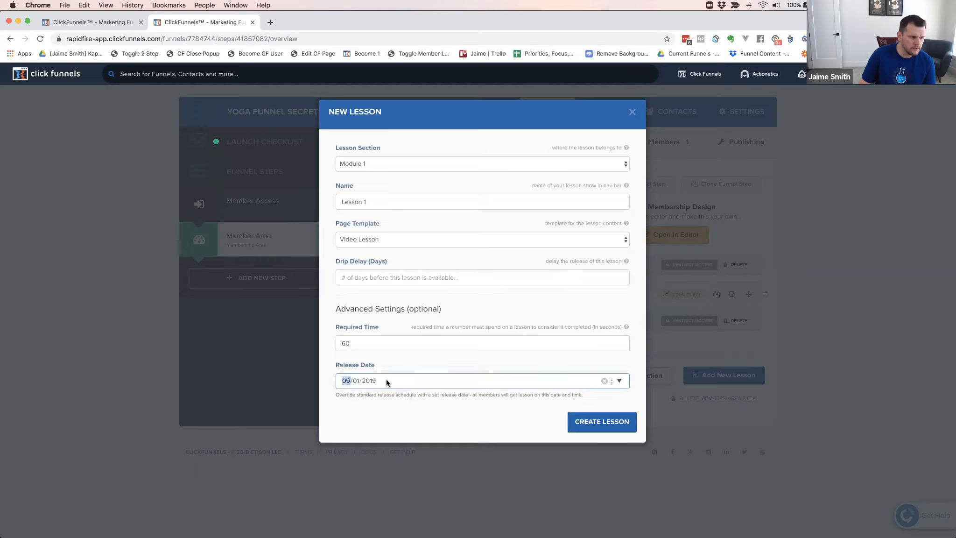
key("BackSpace")
key("Tab")
key("BackSpace")
key("Tab")
key("BackSpace")
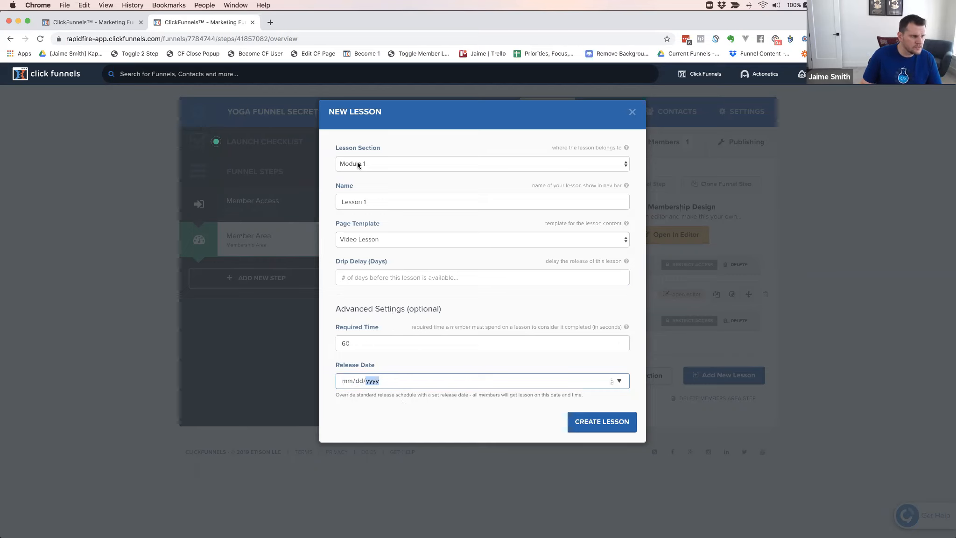
left_click(411, 345)
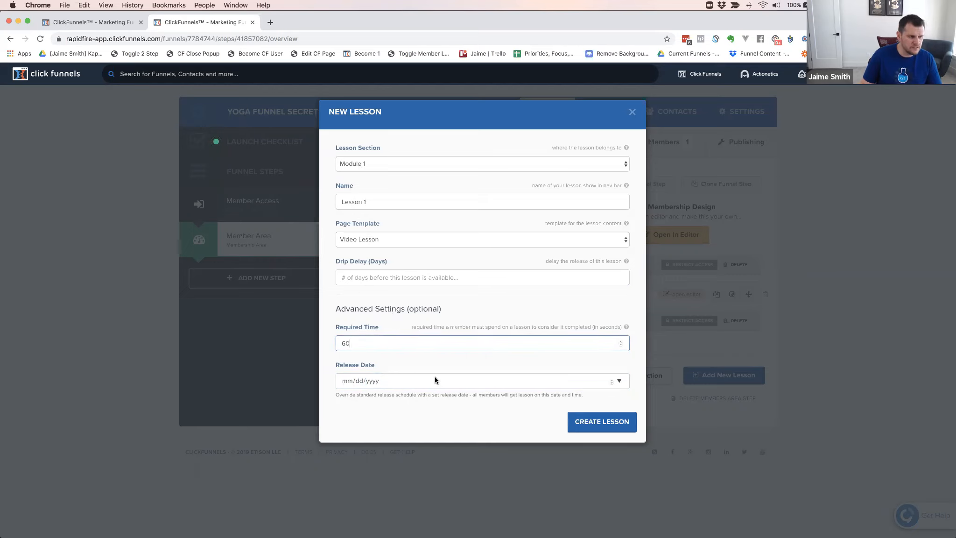
left_click(608, 428)
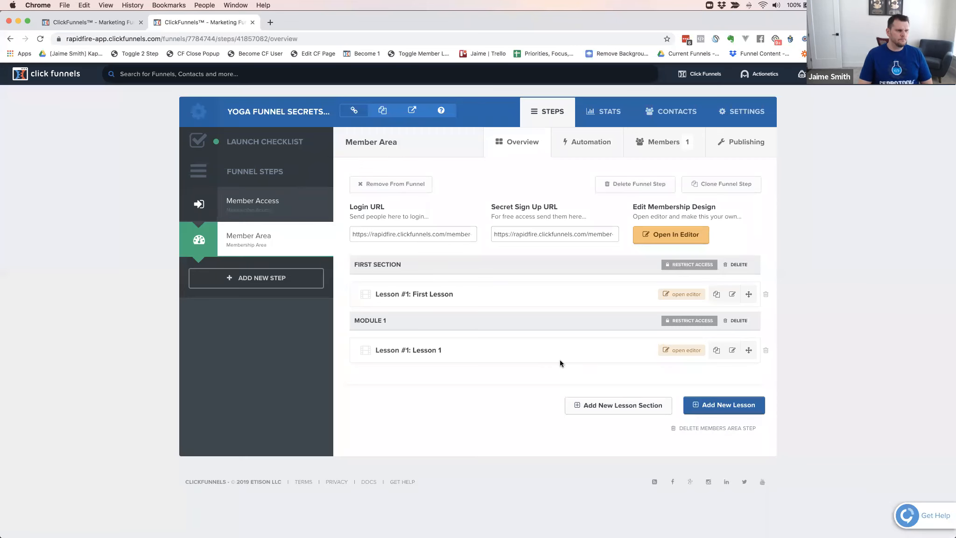
Open Module 1's Lesson 1 in the page editor and set its video element's type to YouTube
left_click(679, 351)
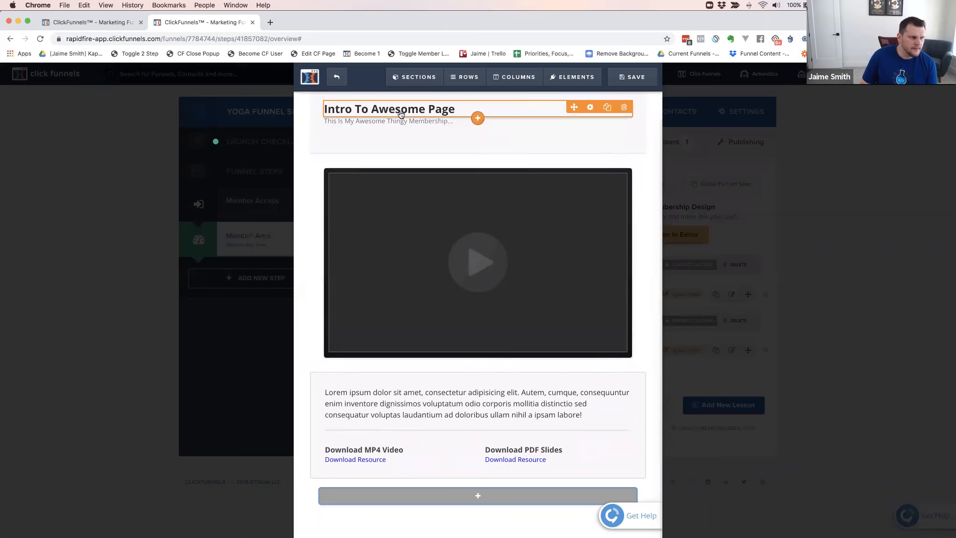
left_click(478, 240)
left_click(585, 179)
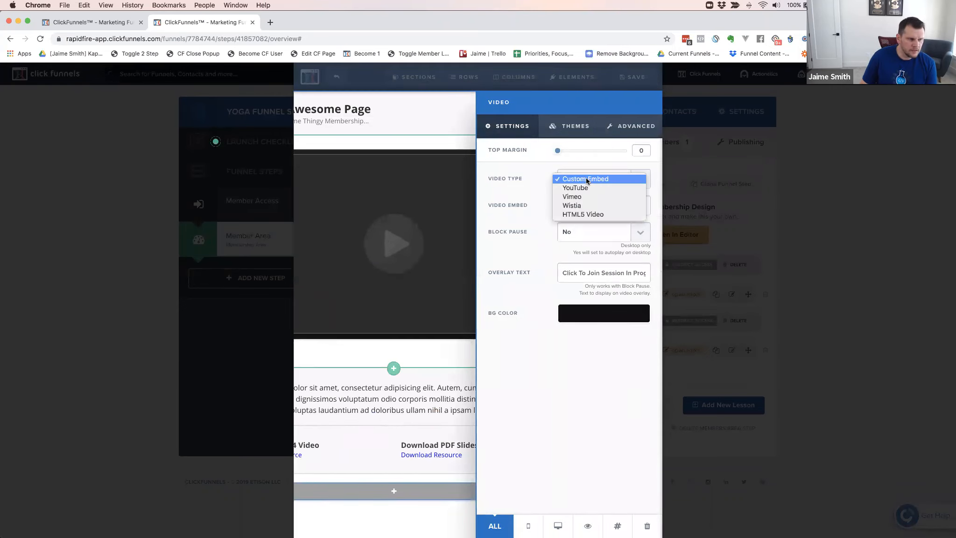
left_click(578, 188)
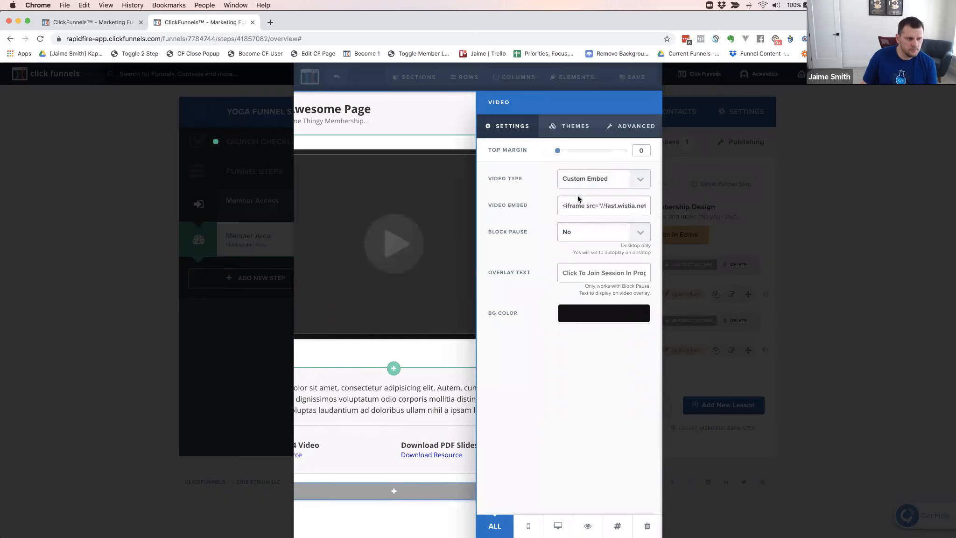
left_click(574, 207)
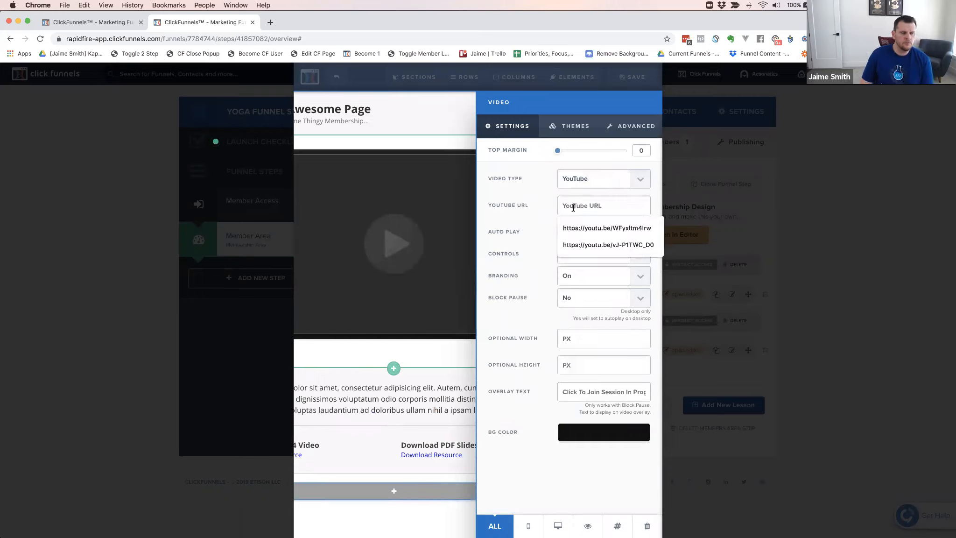
left_click(536, 209)
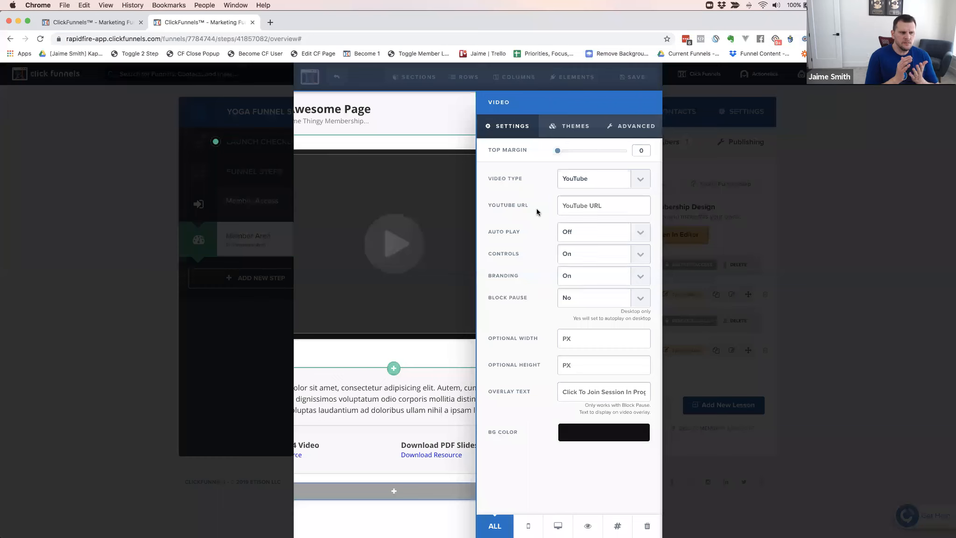
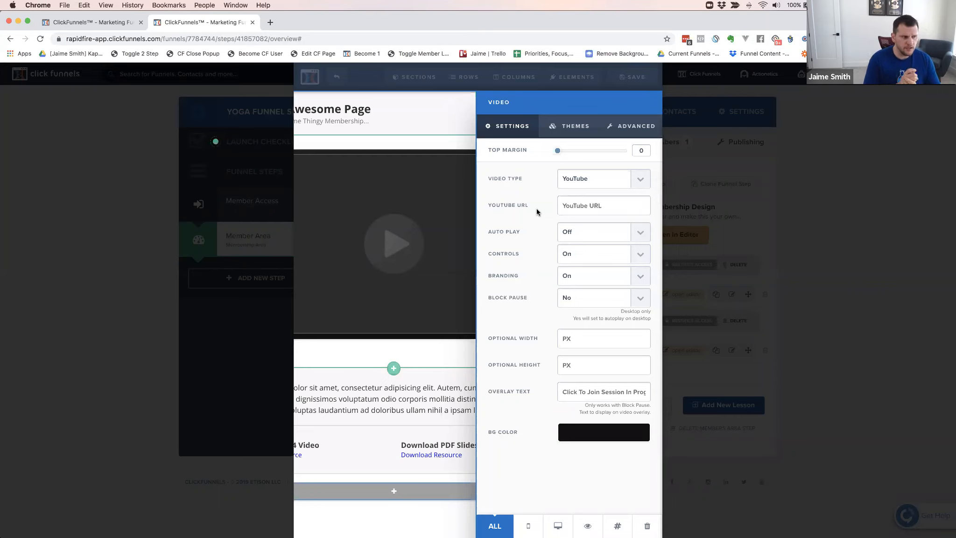
Review the lesson page's video settings and exit the lesson editor without saving changes
left_click(432, 129)
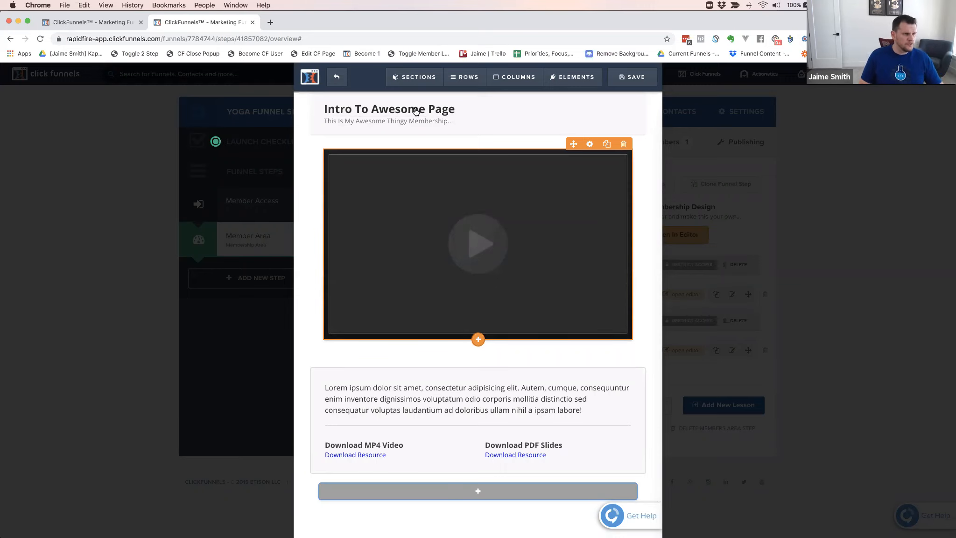
left_click(418, 74)
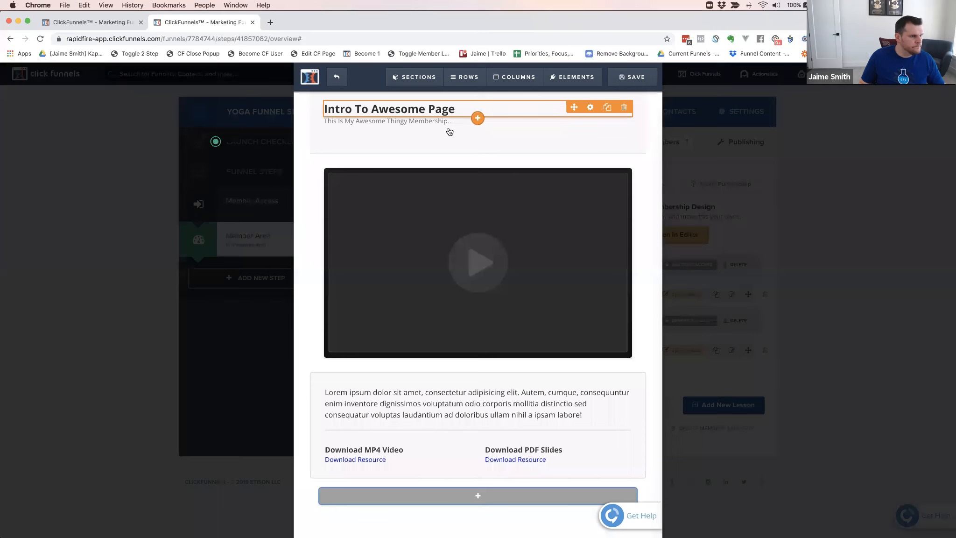
left_click(497, 220)
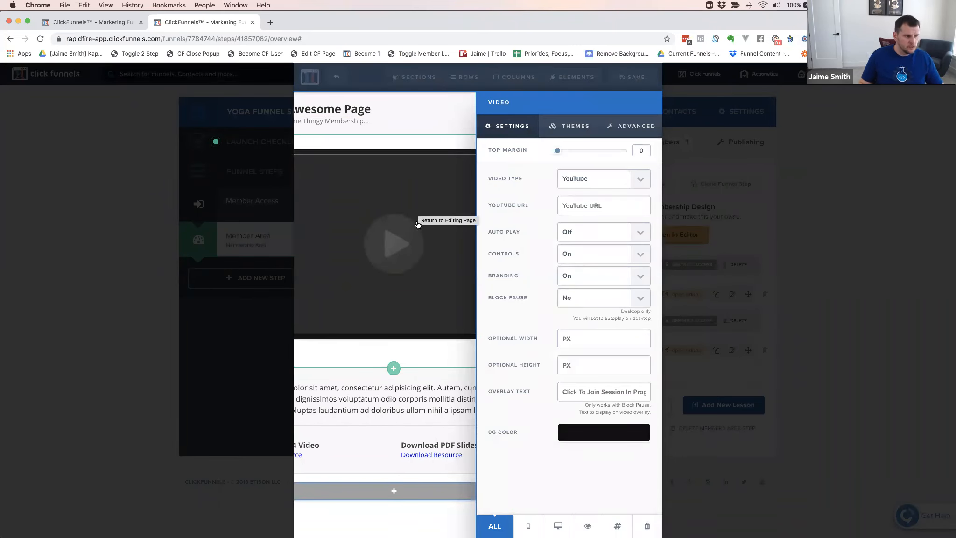
left_click(465, 134)
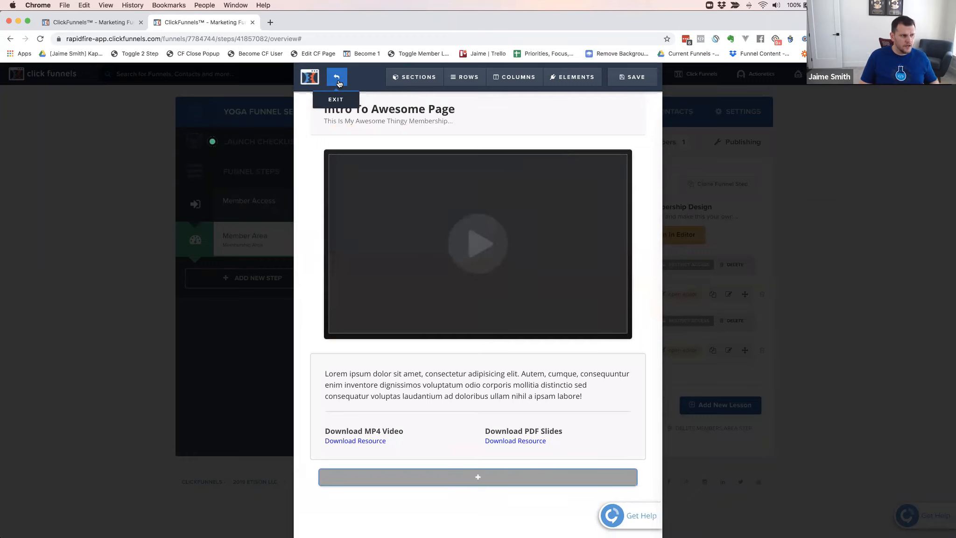
left_click(337, 78)
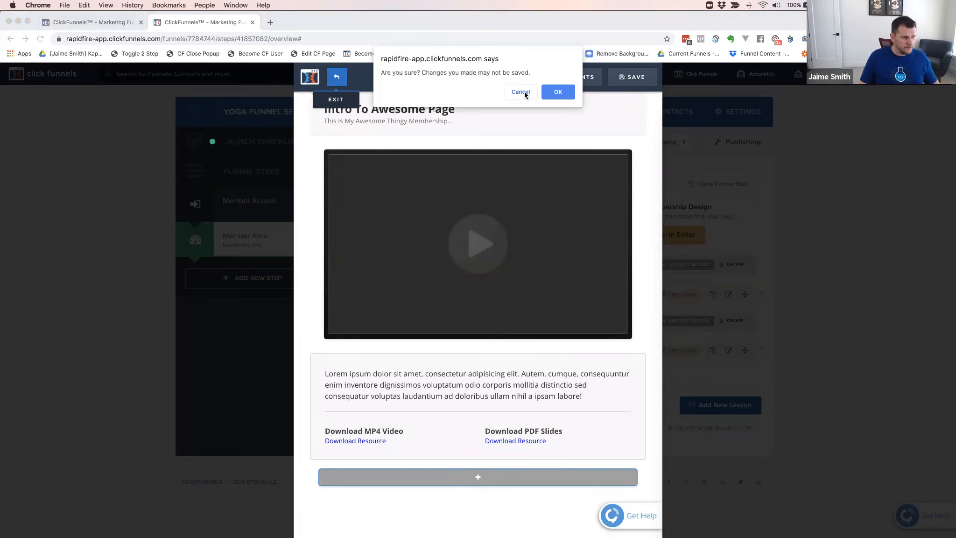
left_click(557, 93)
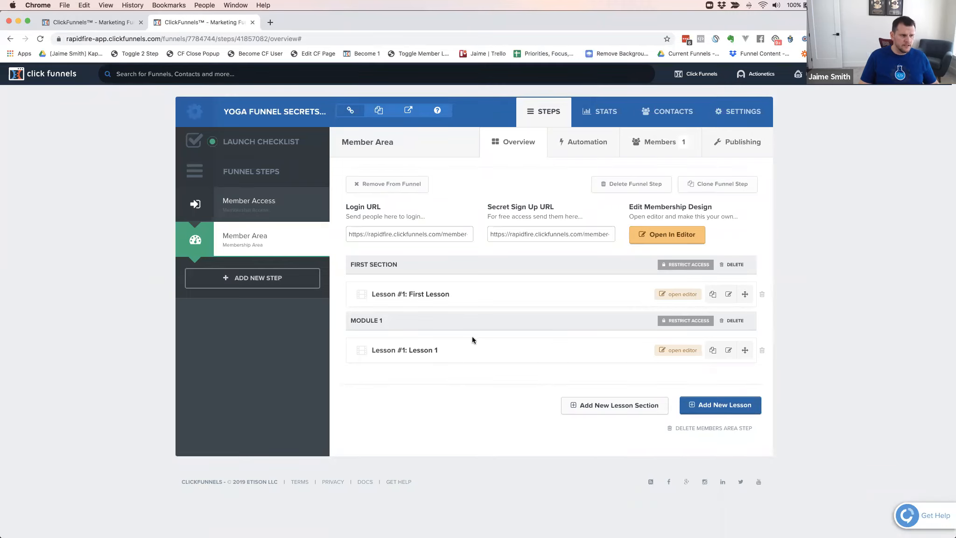
Review Module 1's product and tag access requirements and Lesson 1's drip delay and release settings
left_click(683, 321)
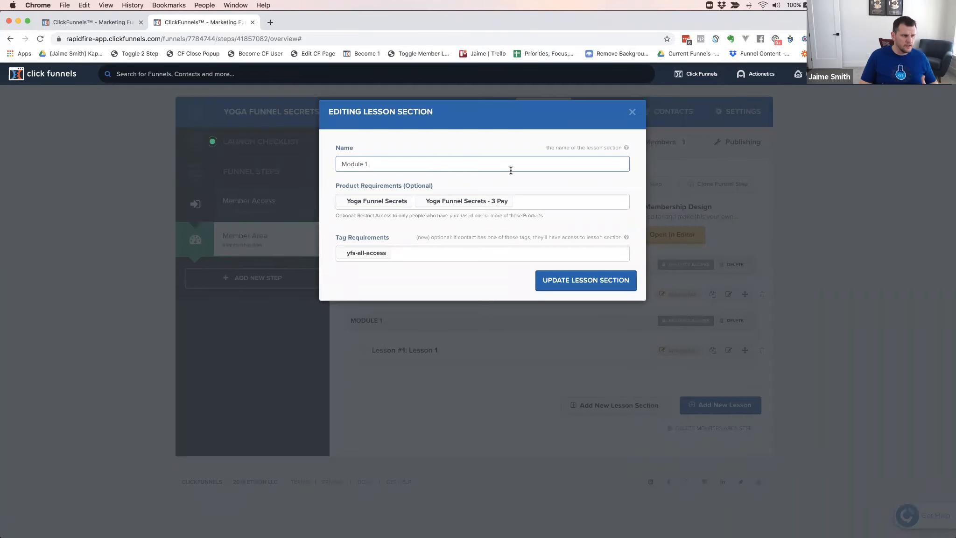
left_click(631, 113)
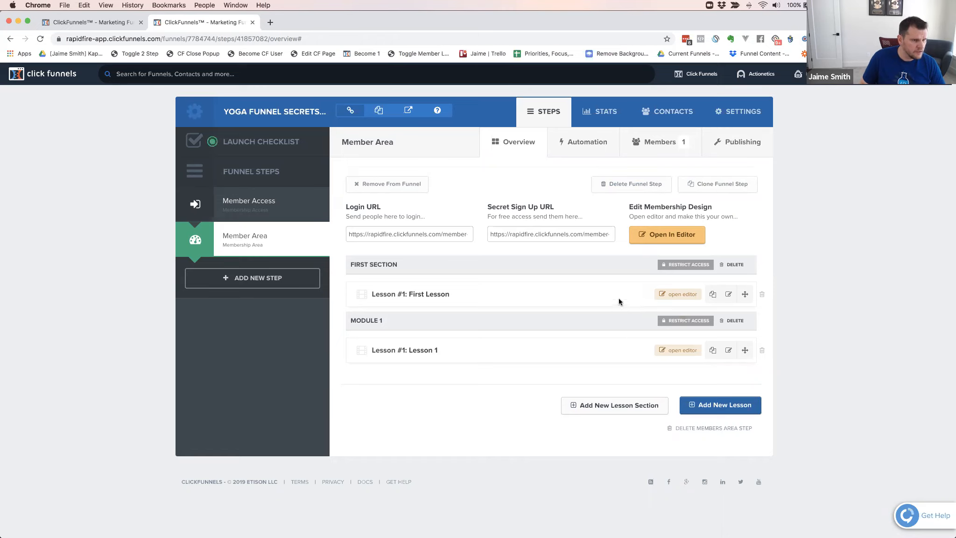
left_click(729, 351)
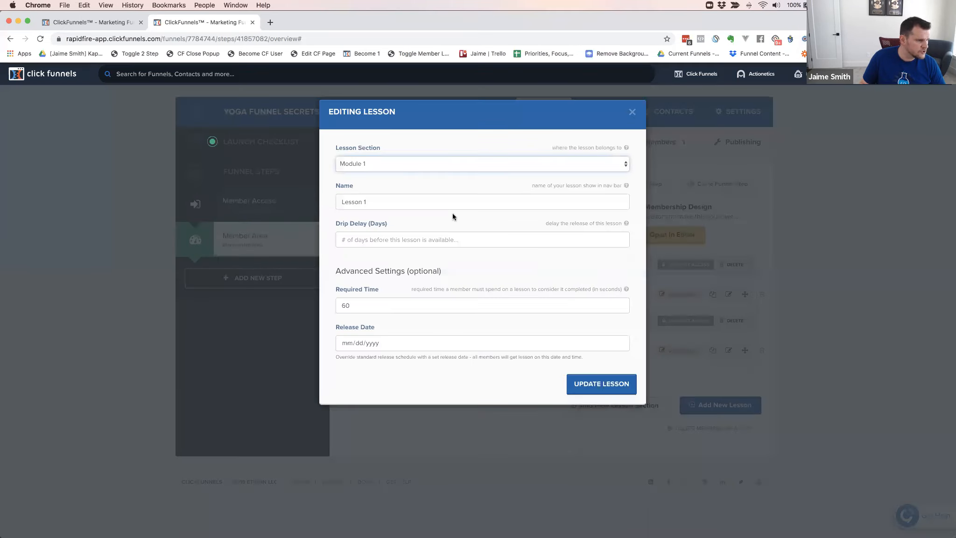
left_click(632, 112)
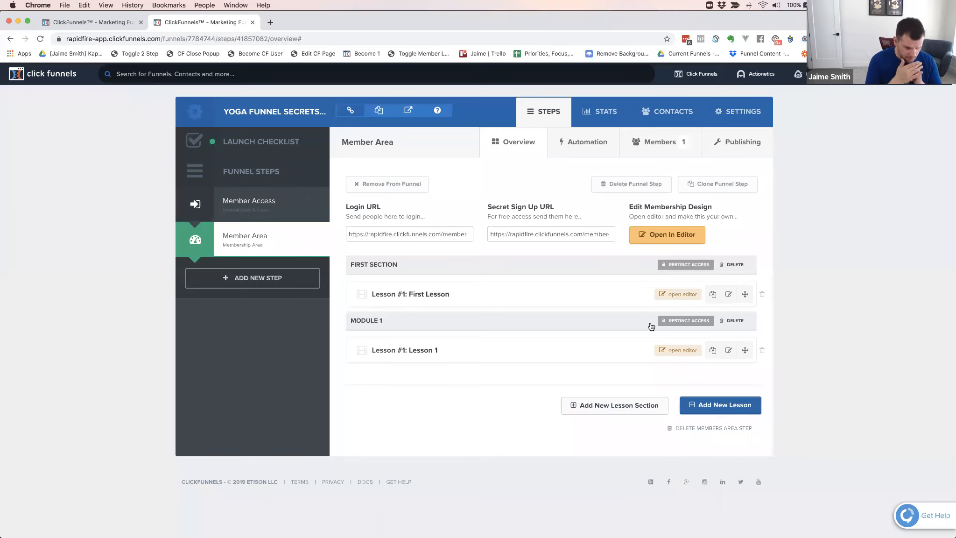
left_click(685, 320)
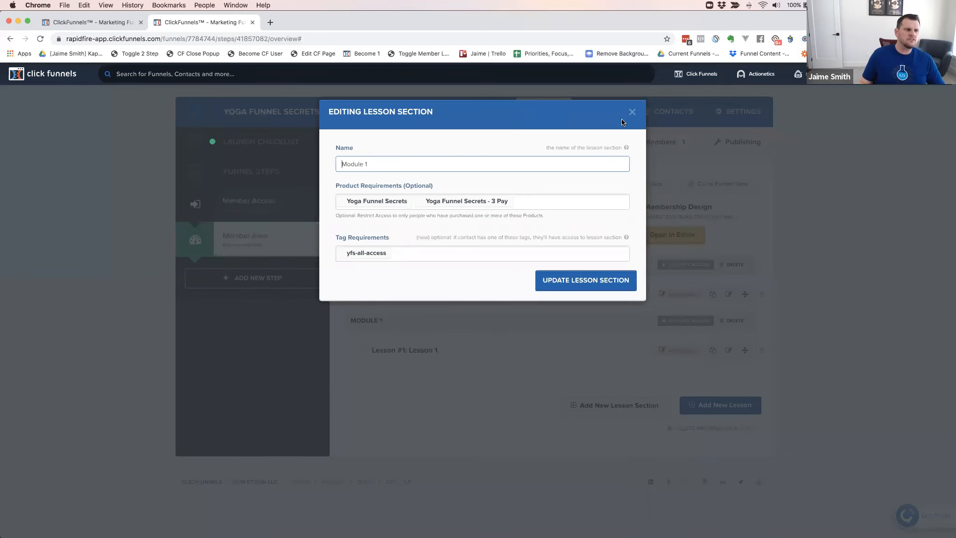
left_click(632, 111)
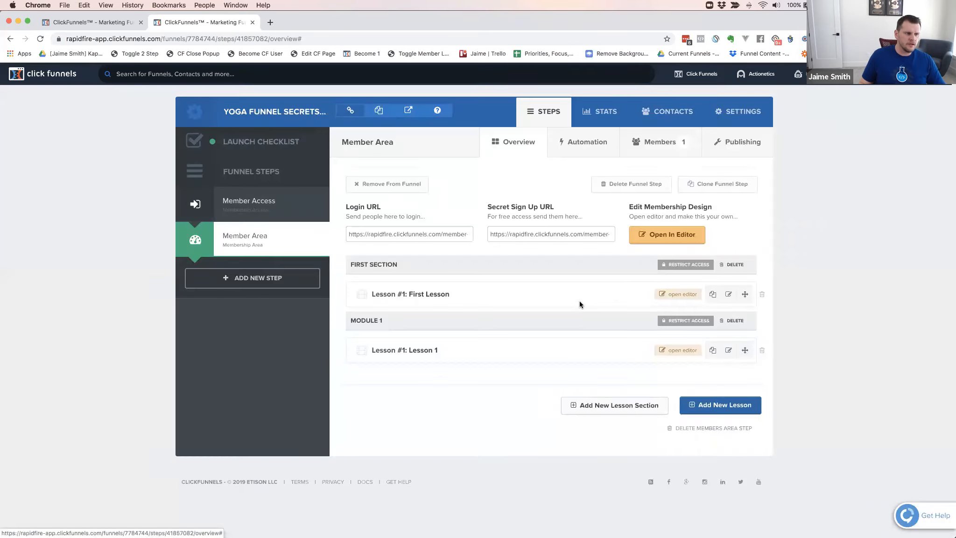
Open the membership design in the page editor and preview the member area
left_click(665, 238)
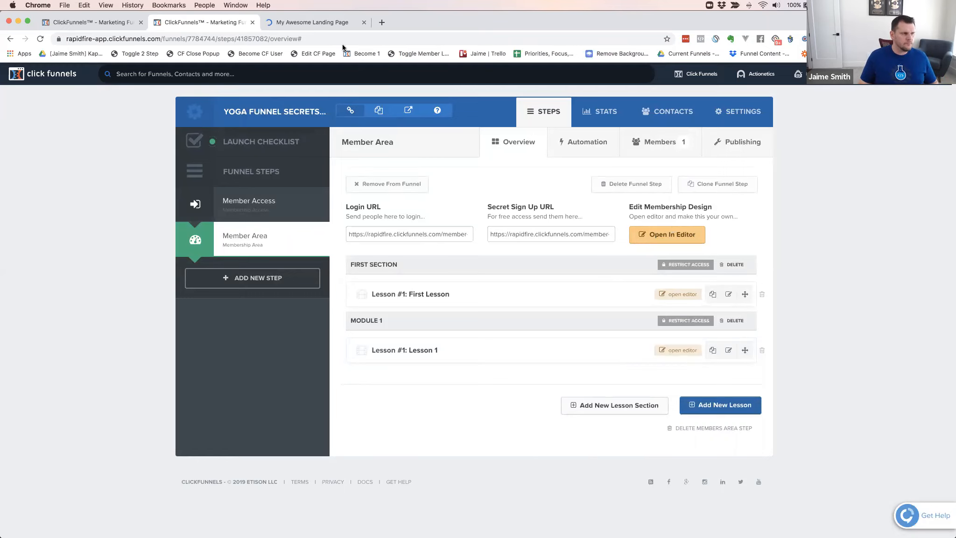
left_click(315, 23)
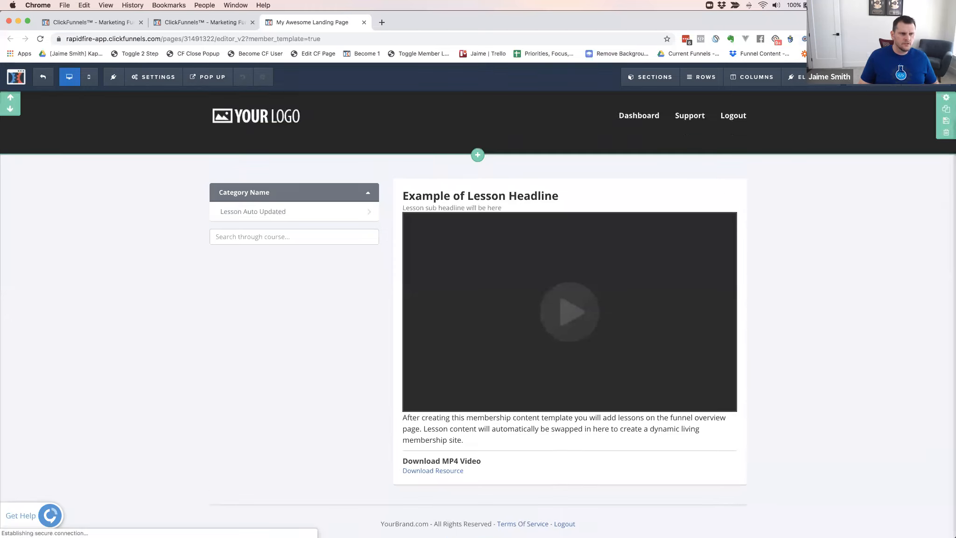
left_click(852, 86)
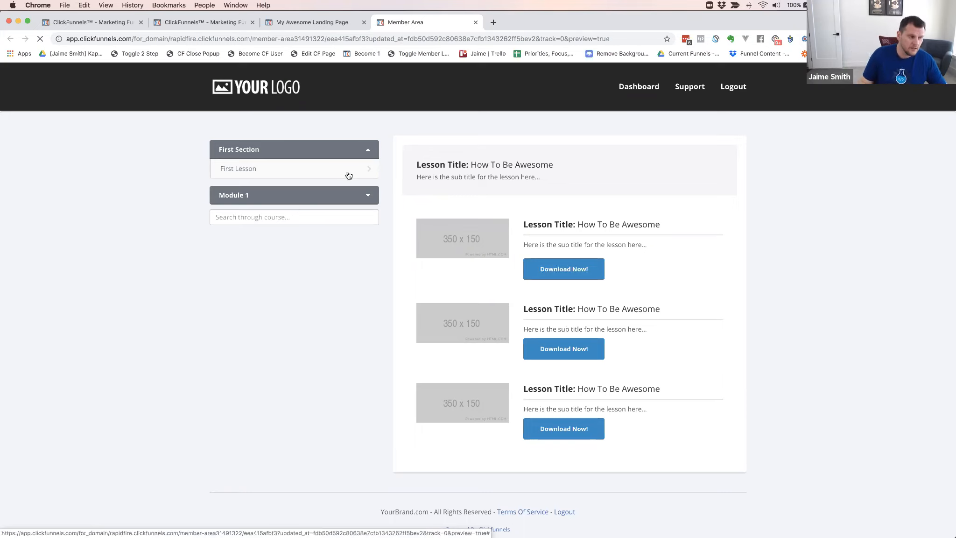
Compare the membership template with the member area preview, expanding Module 1, and view the elements available for the template's content area
left_click(312, 21)
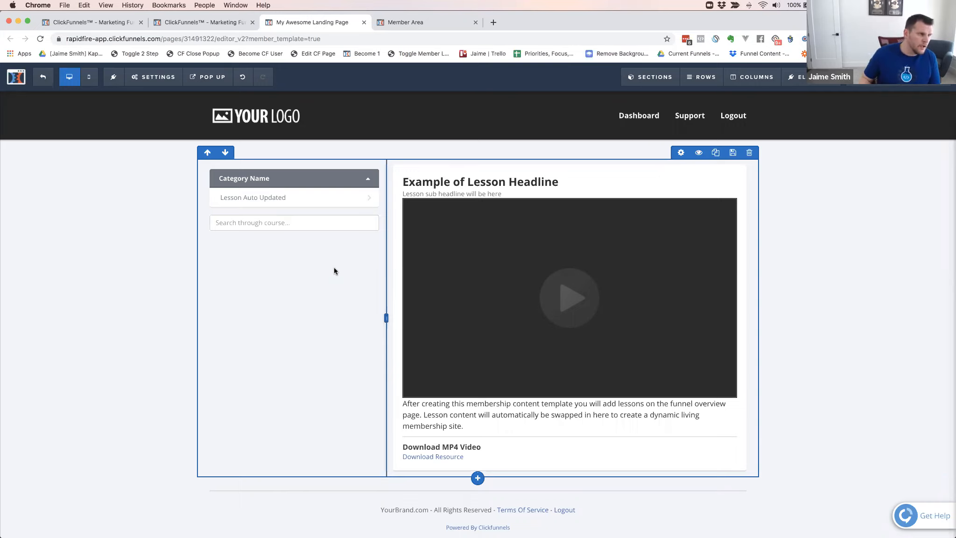
key("ctrl+Tab")
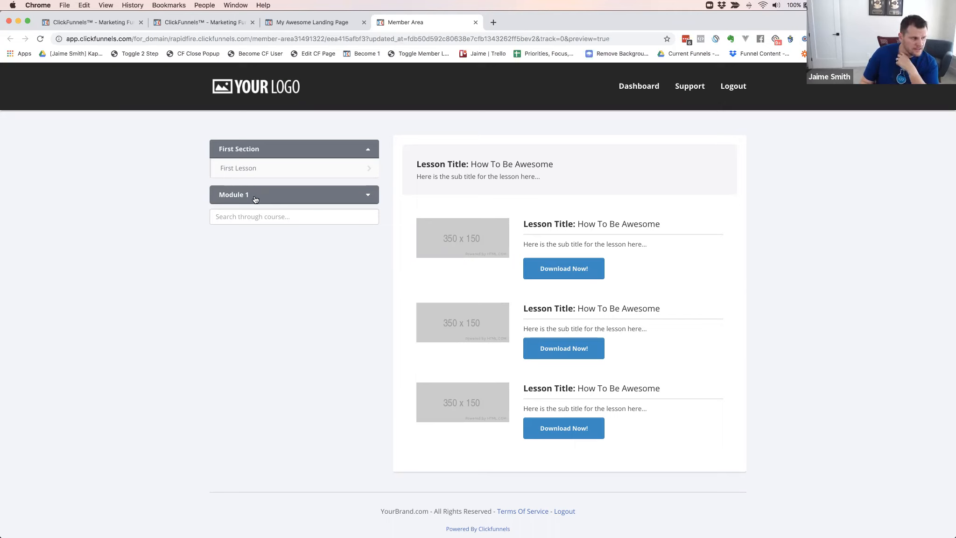
left_click(369, 196)
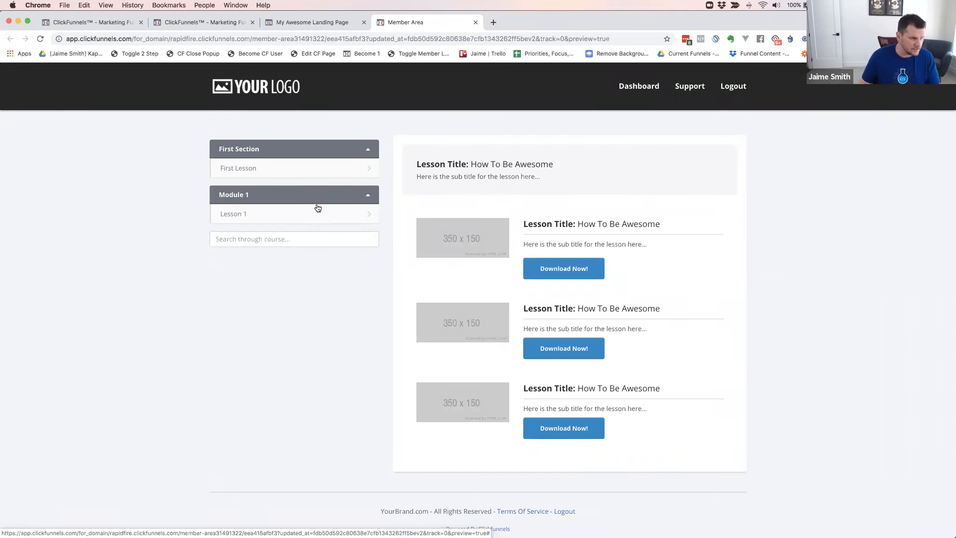
left_click(313, 21)
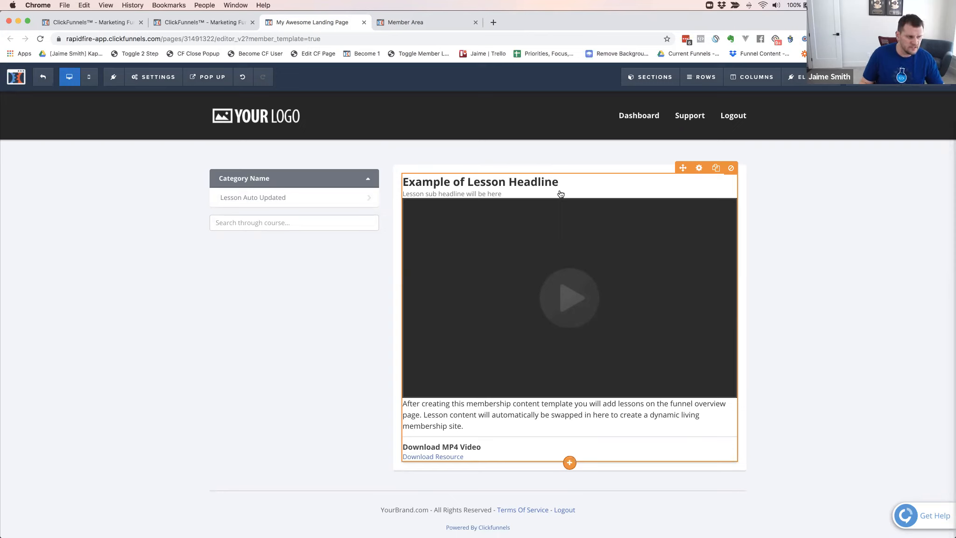
left_click(570, 463)
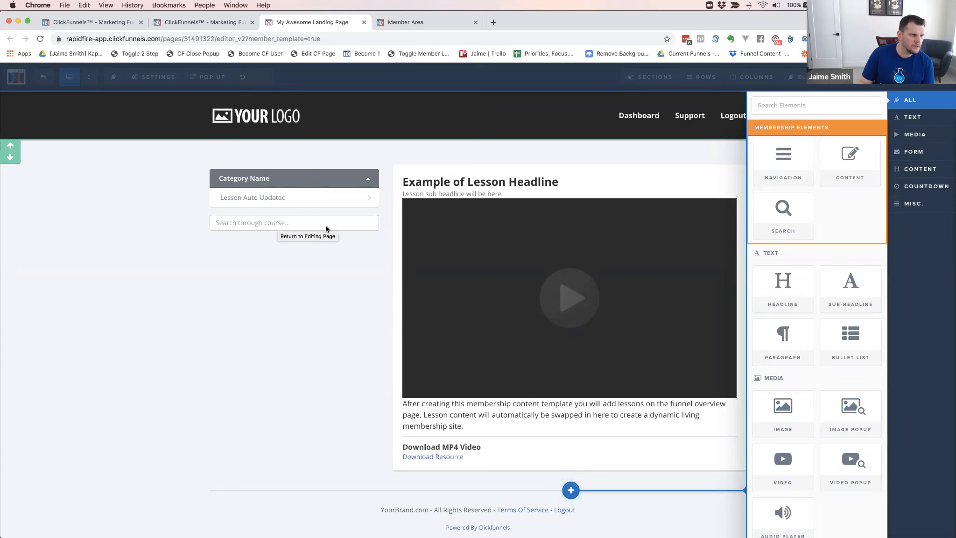
Test the course search in the member area preview with the term "lesson"
left_click(411, 22)
left_click(252, 239)
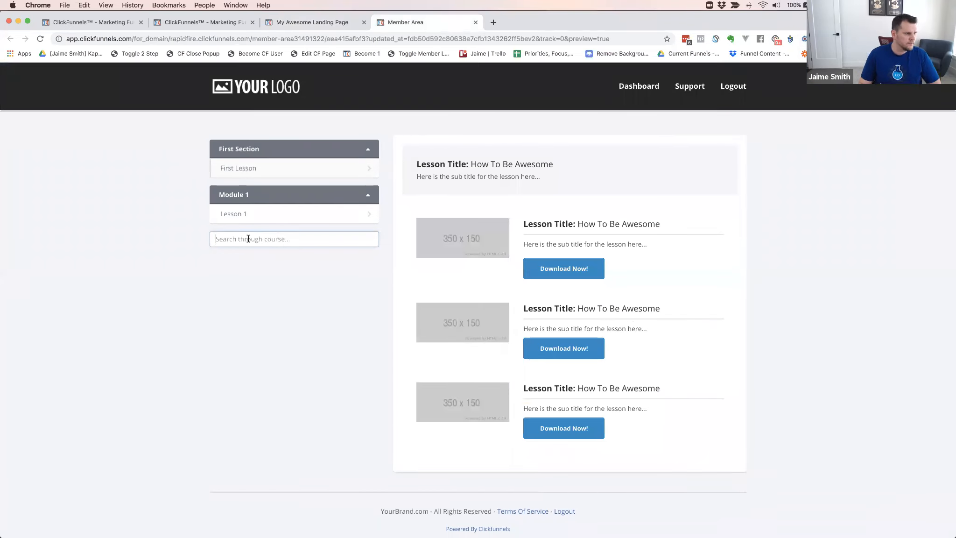
type("lesson")
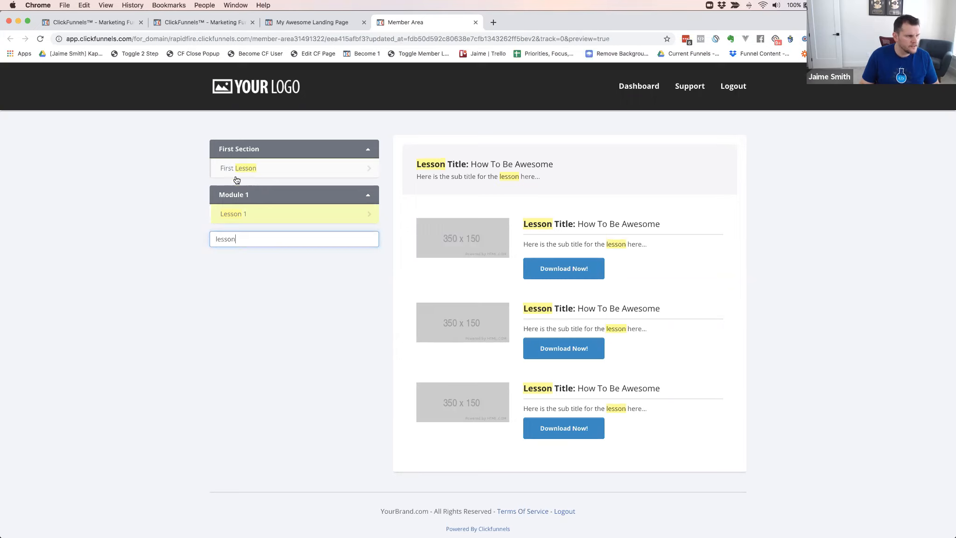
double_click(218, 239)
left_click(311, 285)
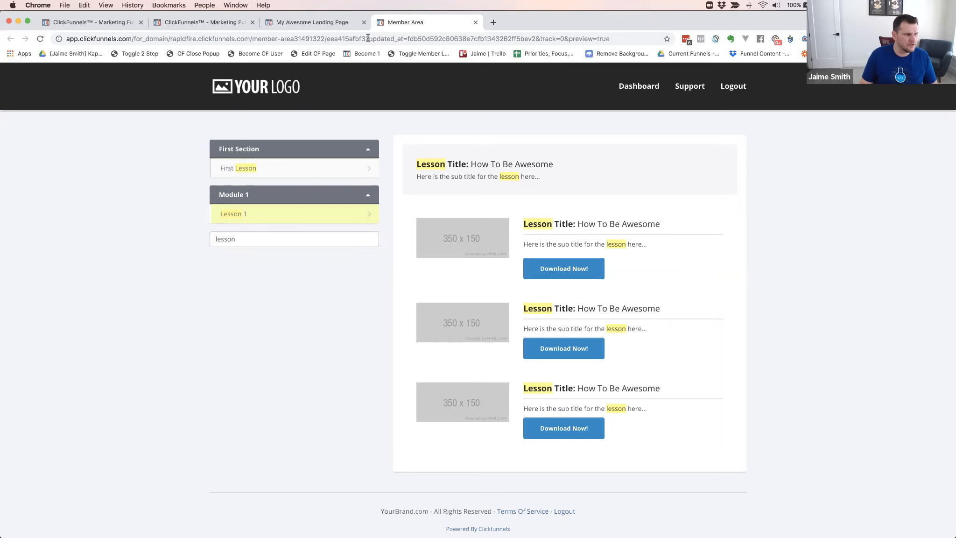
Return to the membership template and review its Navigation, Content and Search membership elements
left_click(323, 21)
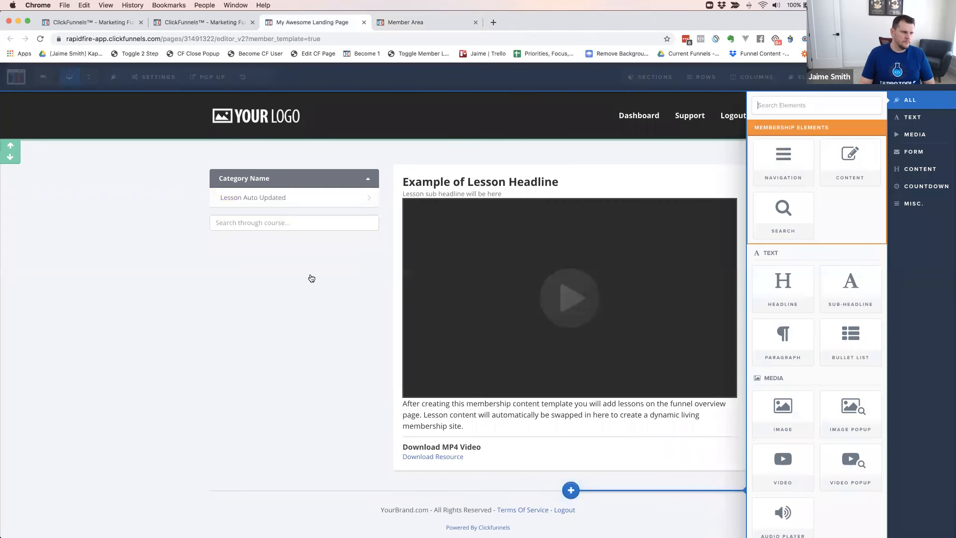
left_click(259, 261)
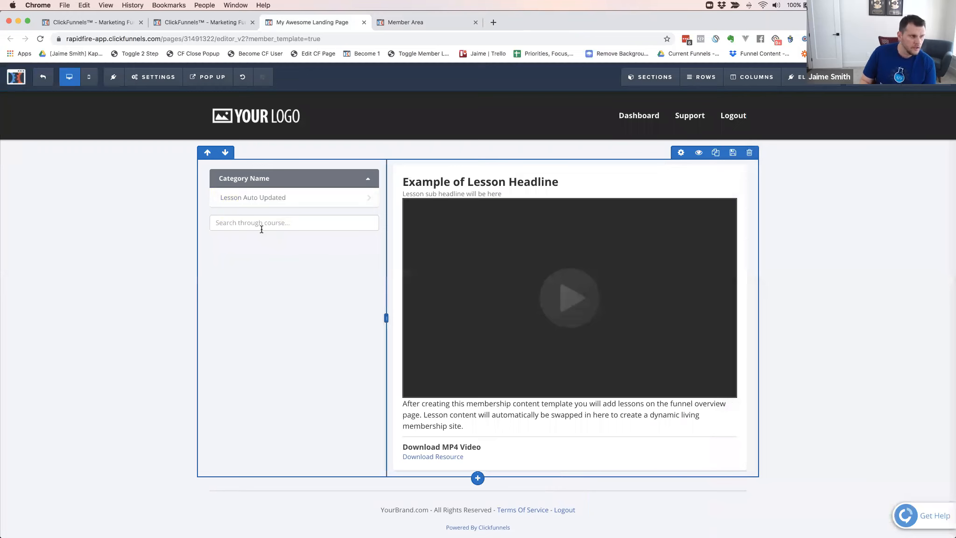
left_click(569, 466)
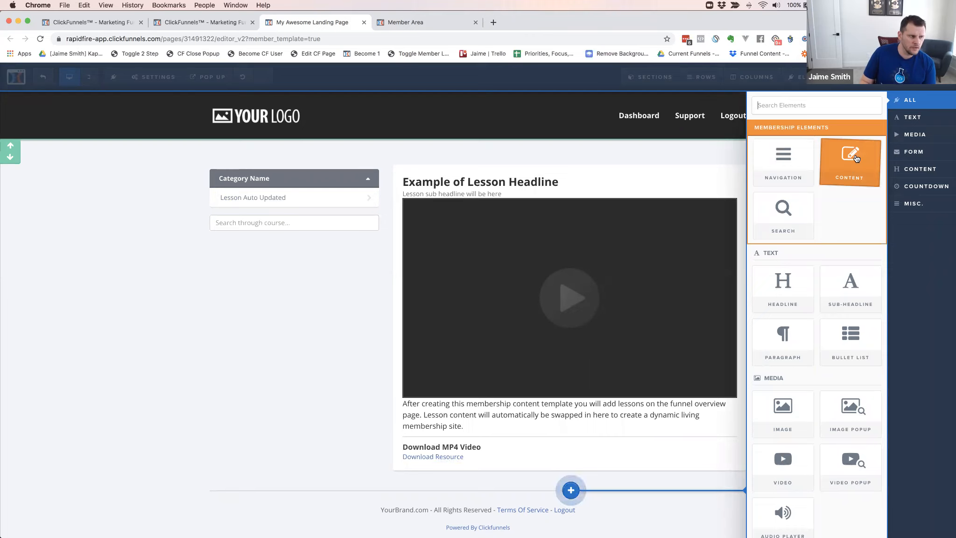
left_click(405, 299)
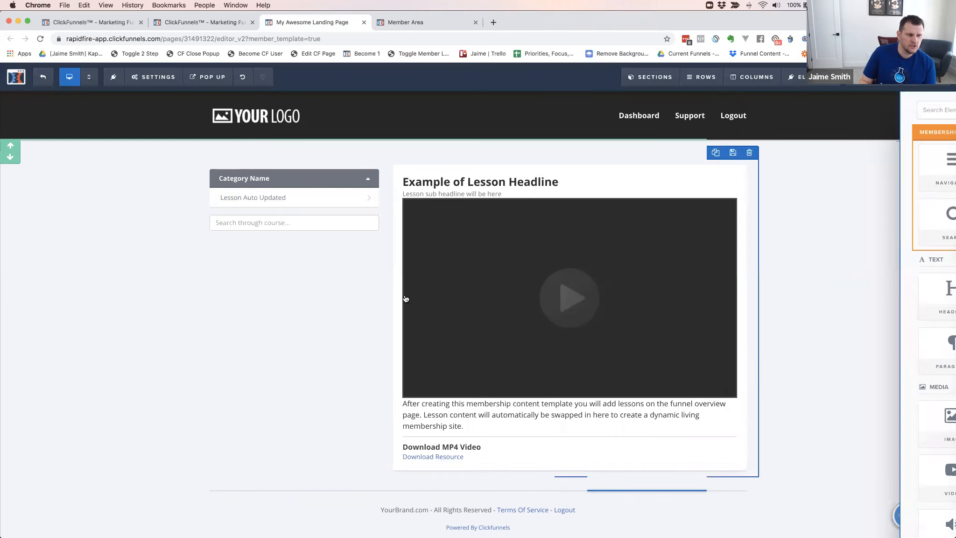
Add a Right Sidebar row between the lesson content and the footer of the membership template
left_click(486, 466)
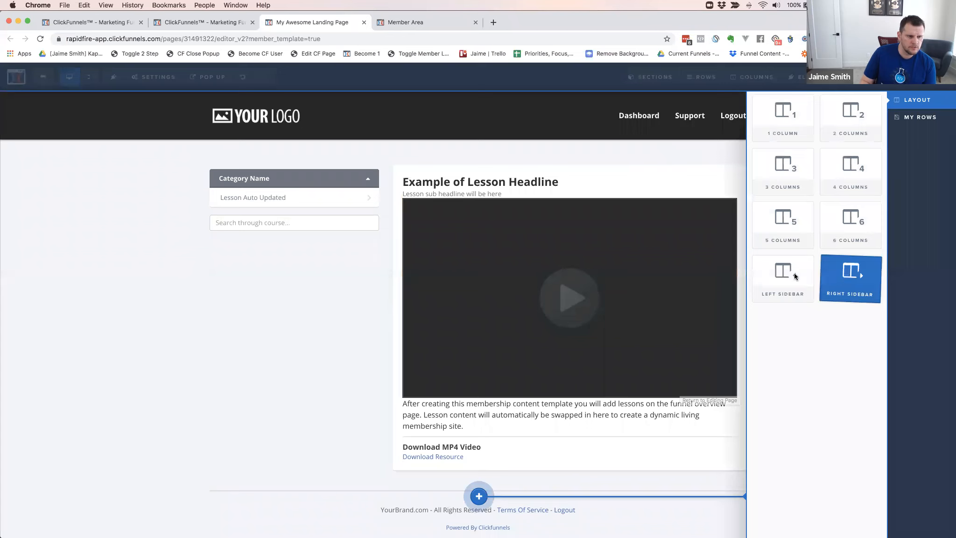
left_click(863, 278)
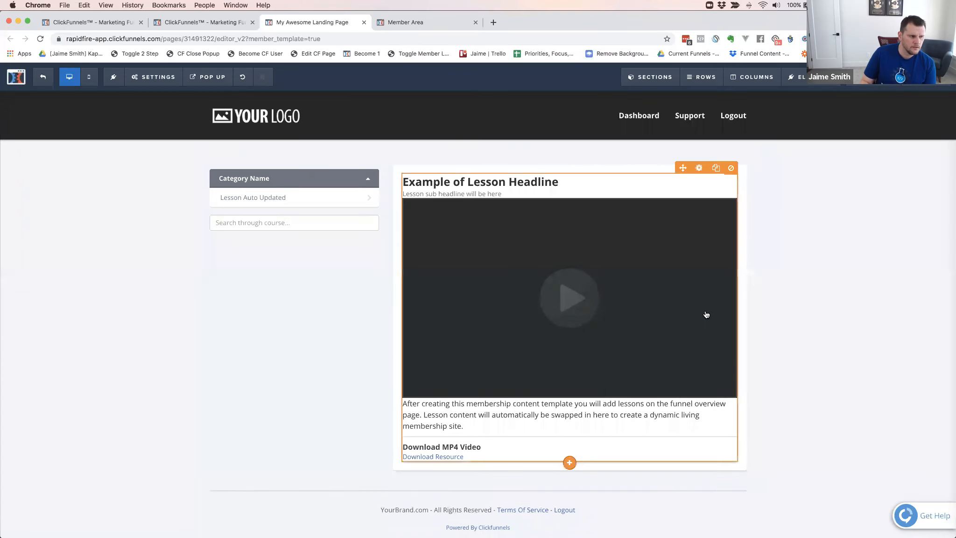
scroll(706, 314, "down", 1)
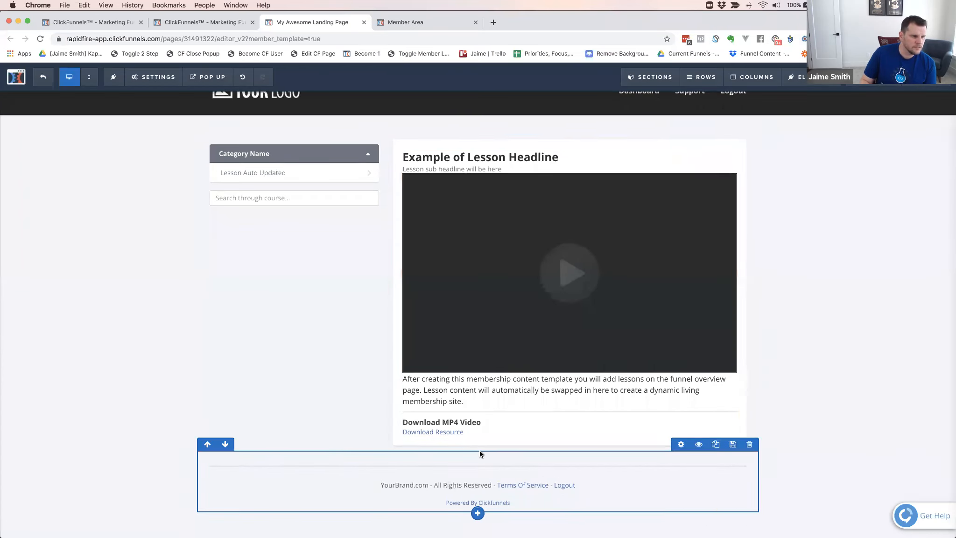
left_click(477, 454)
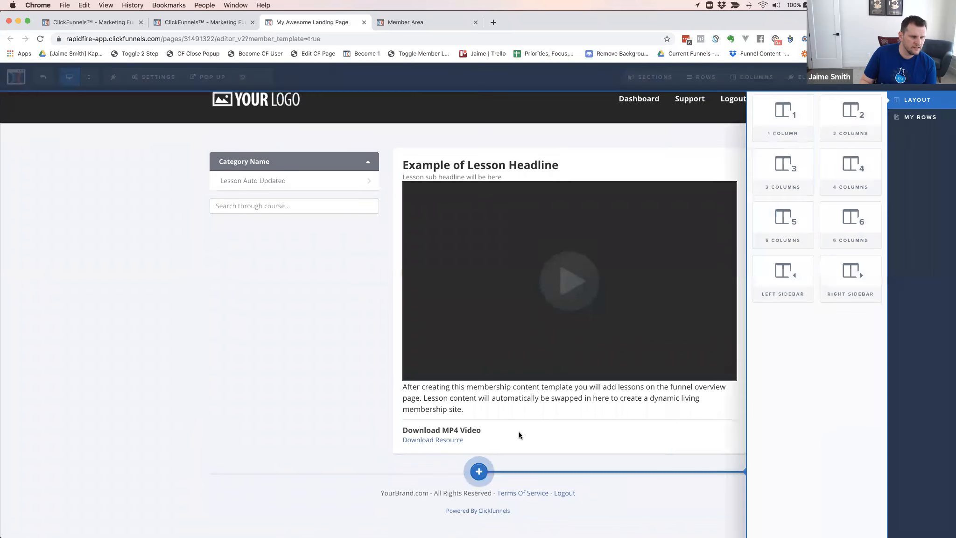
left_click(857, 276)
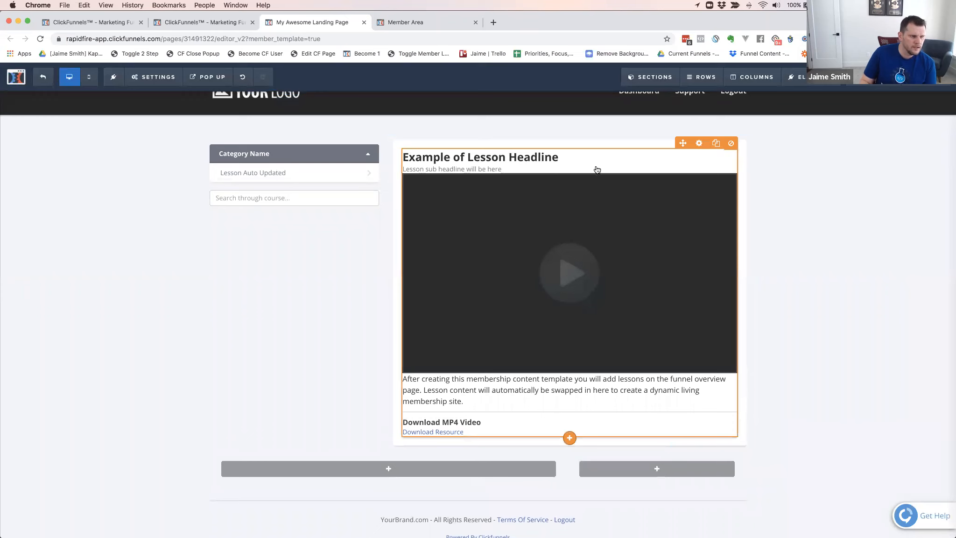
Check the membership content element's settings and move the lesson navigation into the new row's narrow sidebar column
left_click(560, 232)
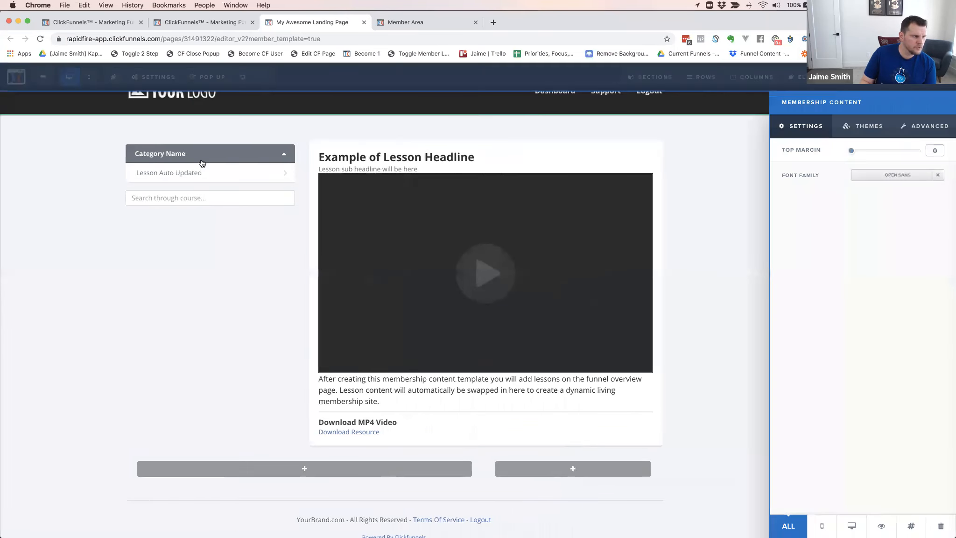
left_click(235, 288)
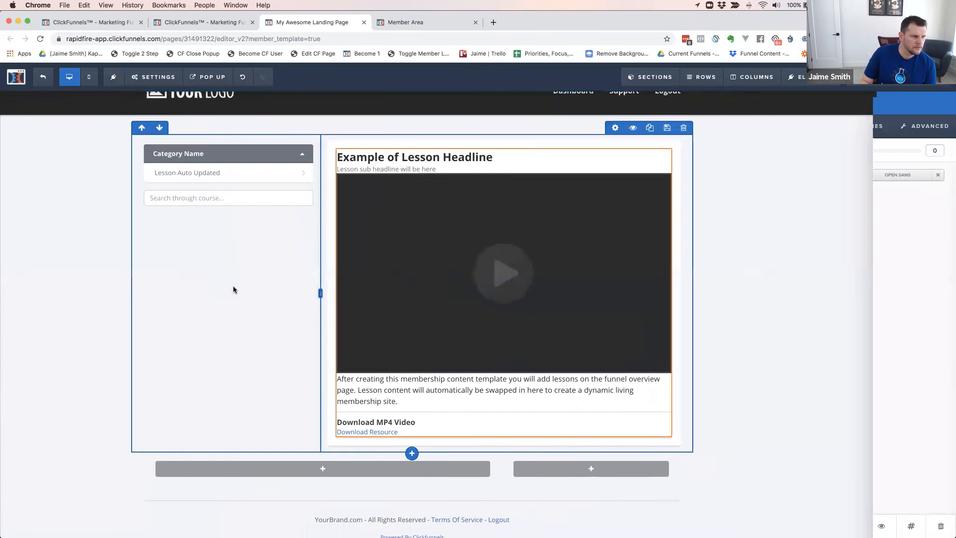
left_click_drag(299, 162, 663, 475)
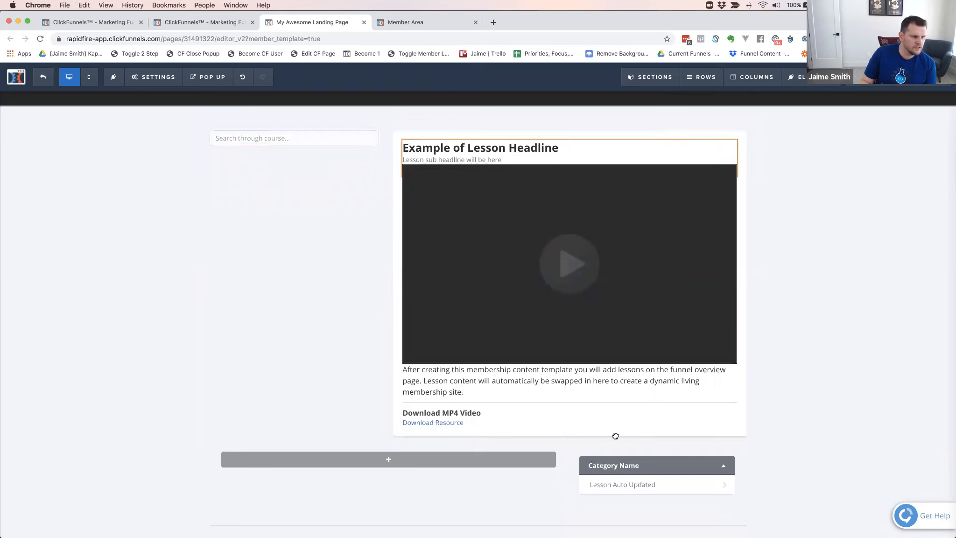
Move the course search above the lesson navigation in the narrow sidebar column, and the lesson content into the new row's wide column
left_click_drag(639, 463, 518, 251)
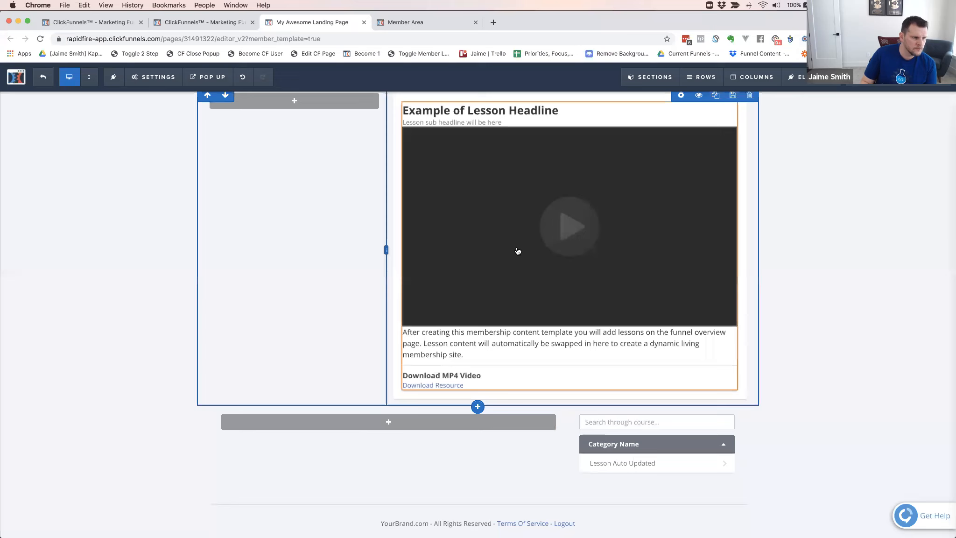
left_click_drag(570, 218, 373, 451)
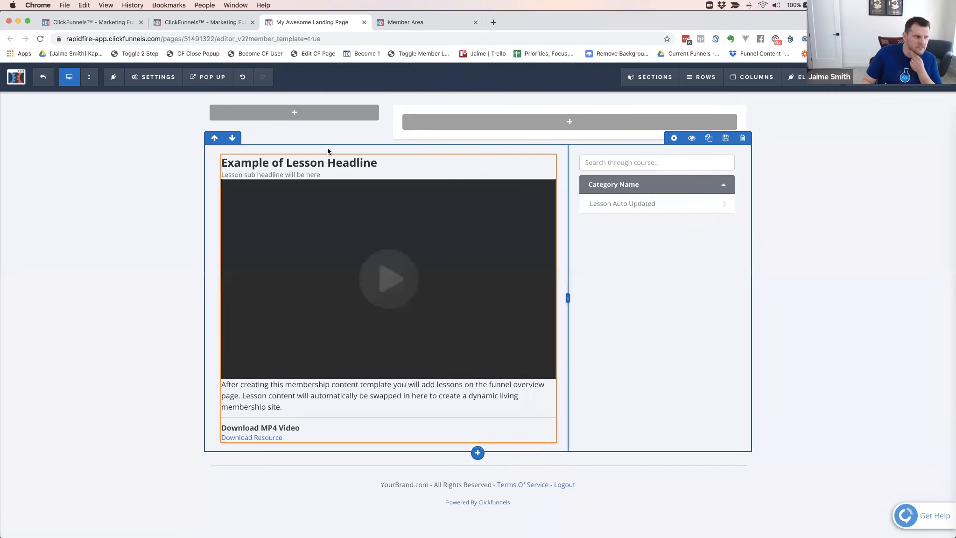
Check the stacking order of the lesson content, search and navigation in the template's mobile view
left_click(91, 79)
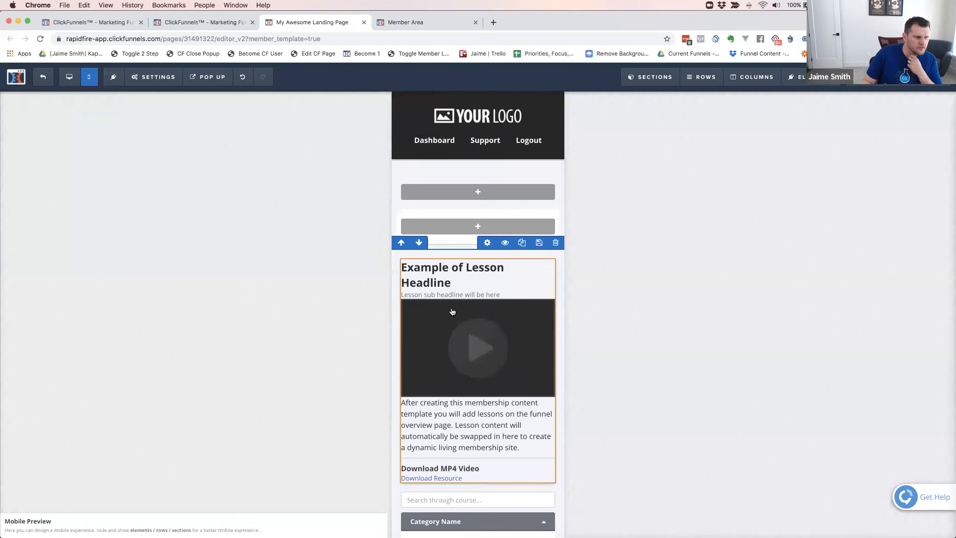
scroll(452, 312, "down", 5)
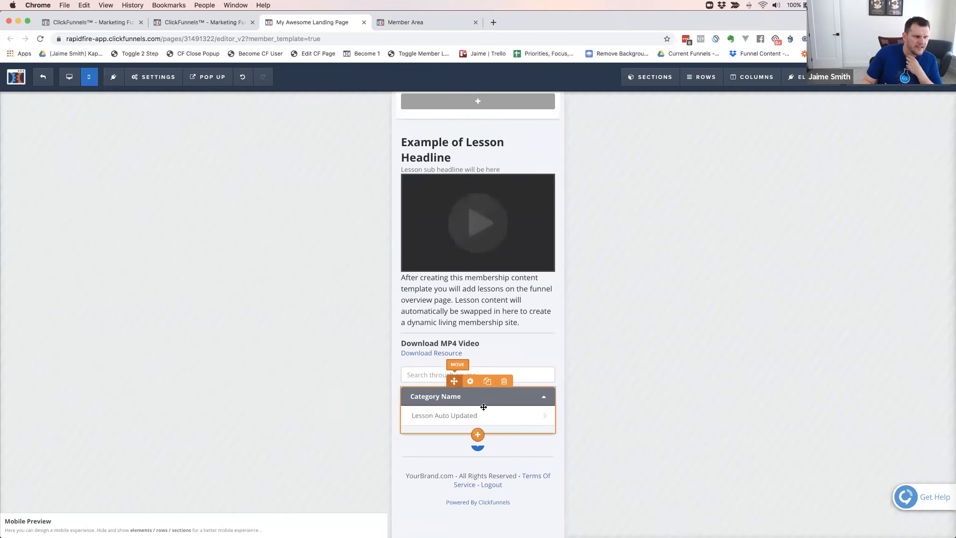
scroll(476, 326, "up", 5)
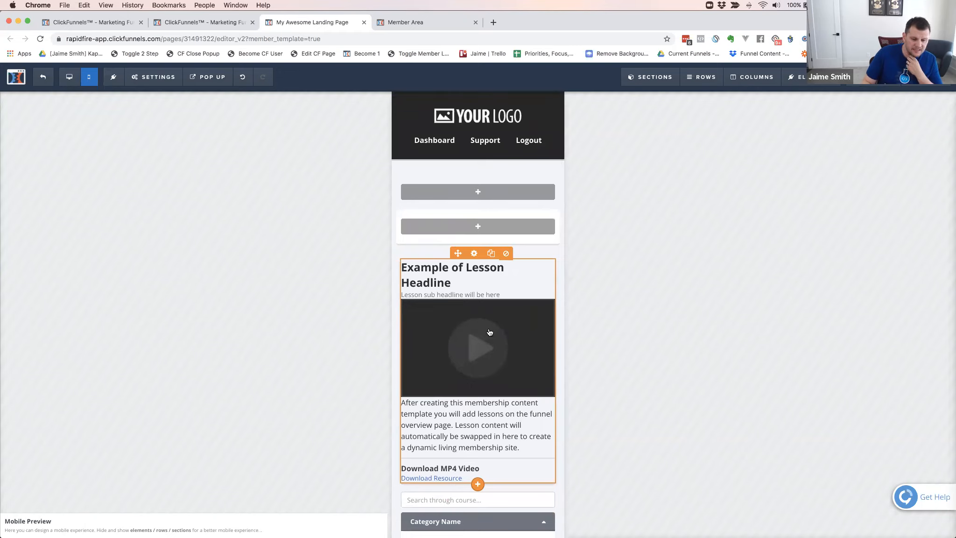
scroll(474, 417, "down", 5)
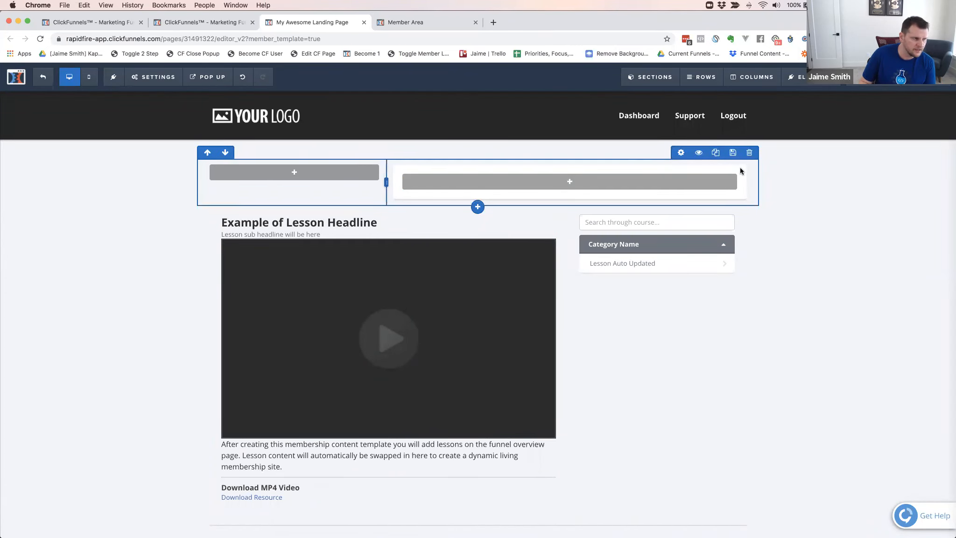
Set the background color of the Right Sidebar row's 1st column to white (#ffffff)
left_click(756, 79)
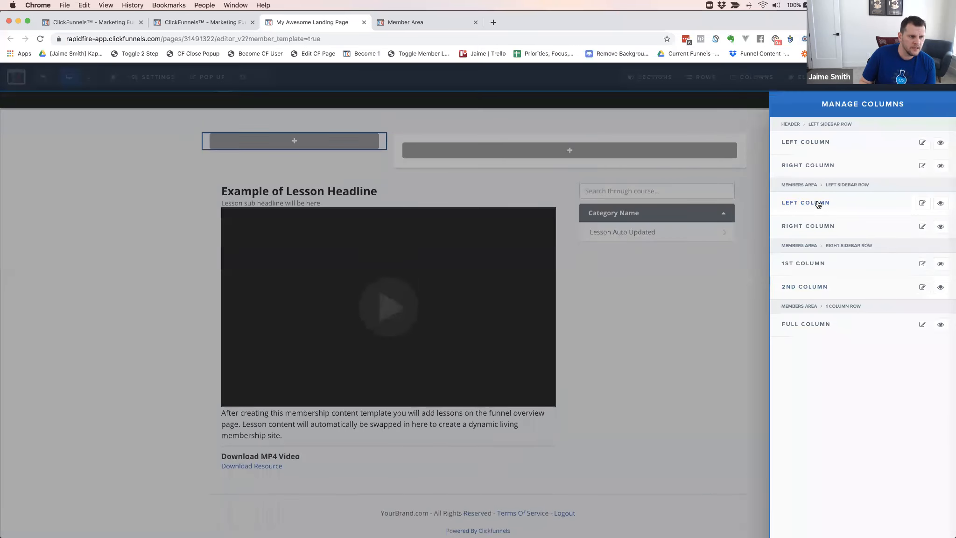
left_click(812, 265)
left_click(893, 225)
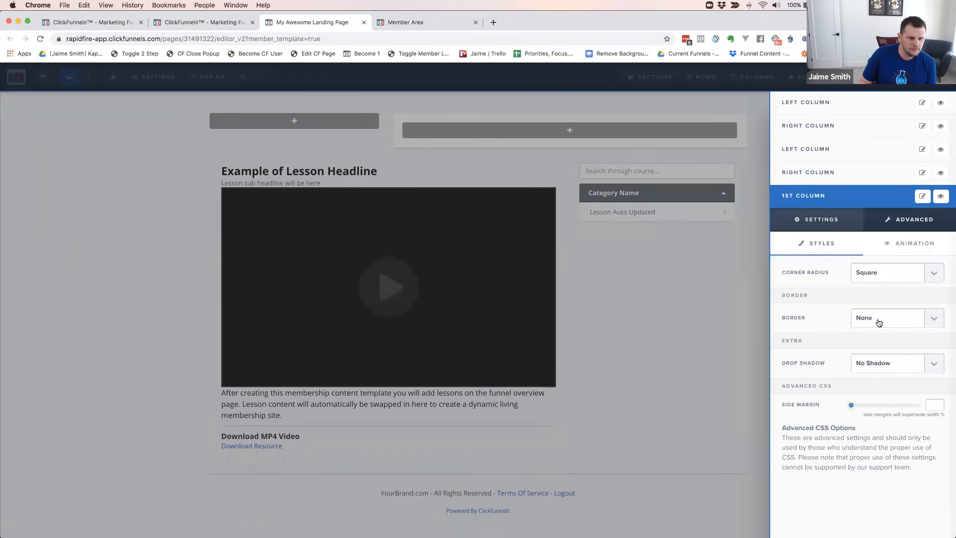
left_click(819, 224)
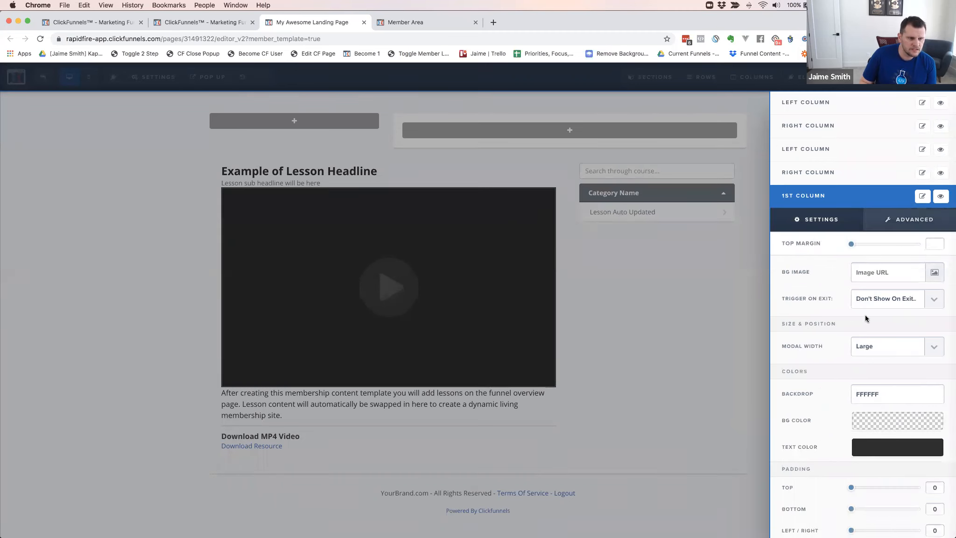
left_click(889, 425)
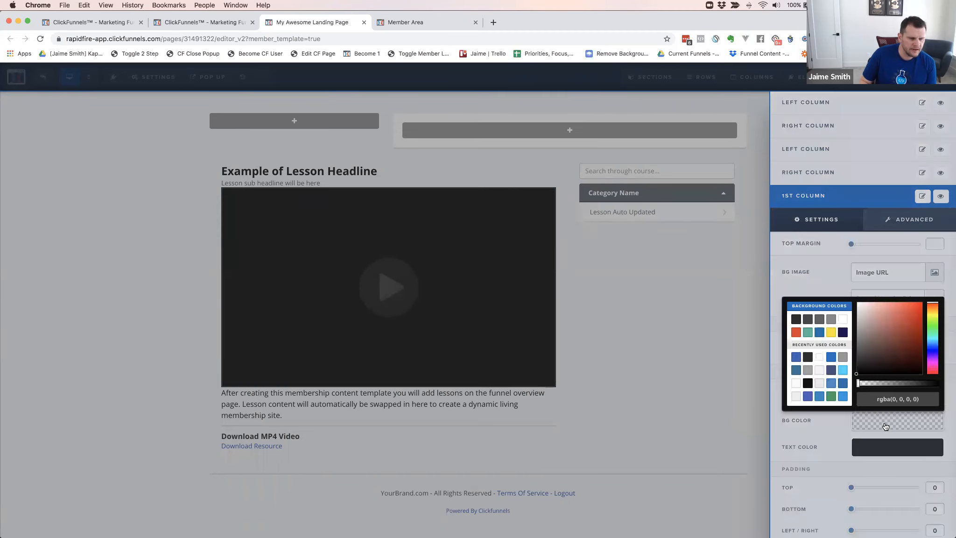
left_click(843, 320)
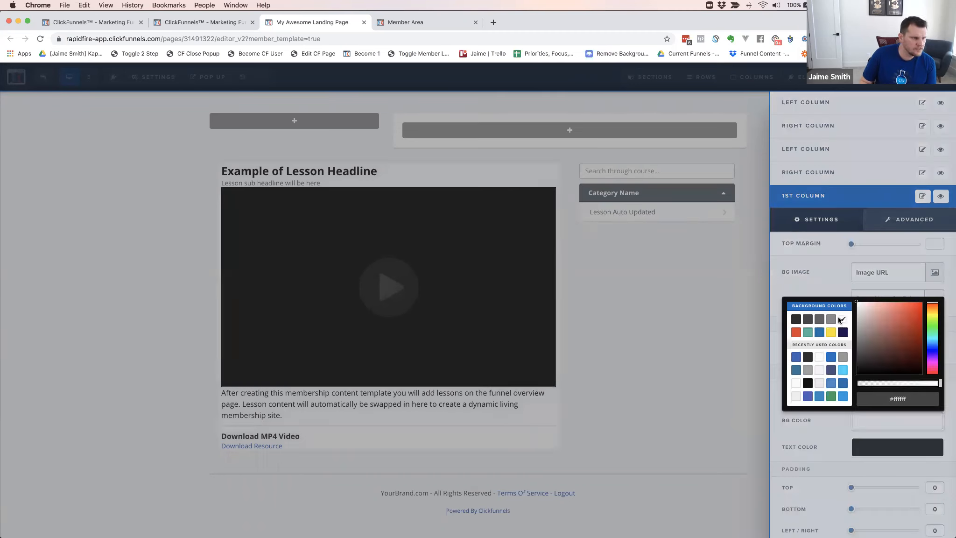
Round all corners of the 1st column with a 10px radius
left_click(907, 220)
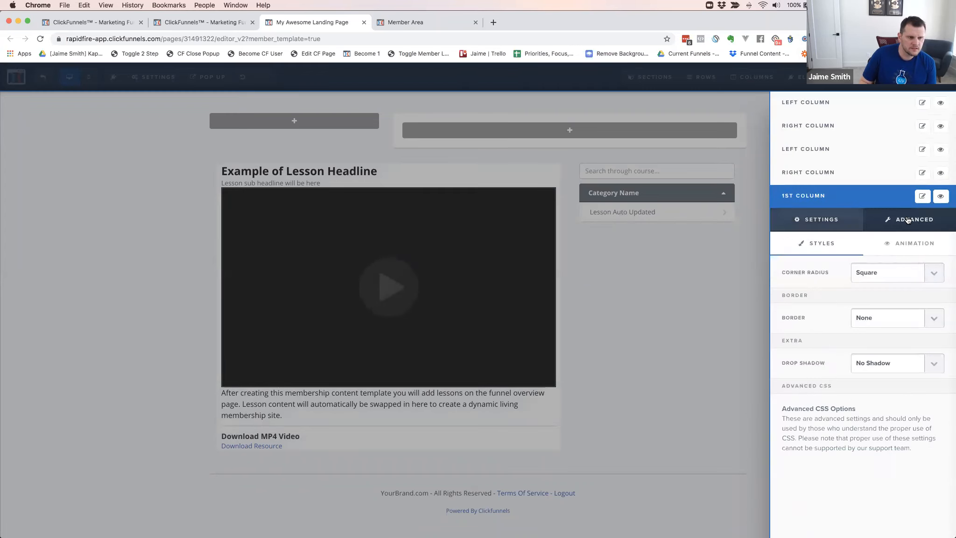
left_click(889, 273)
left_click(869, 282)
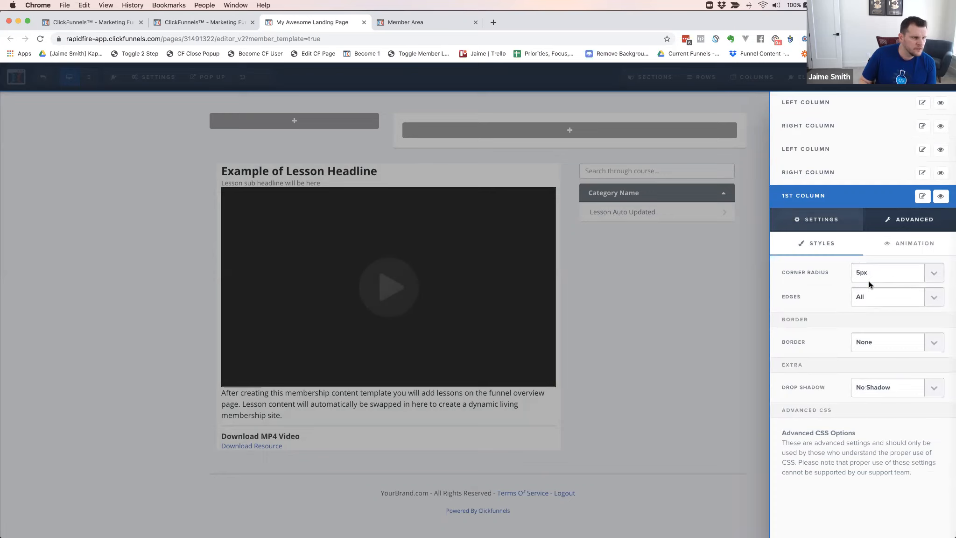
left_click(872, 280)
left_click(873, 282)
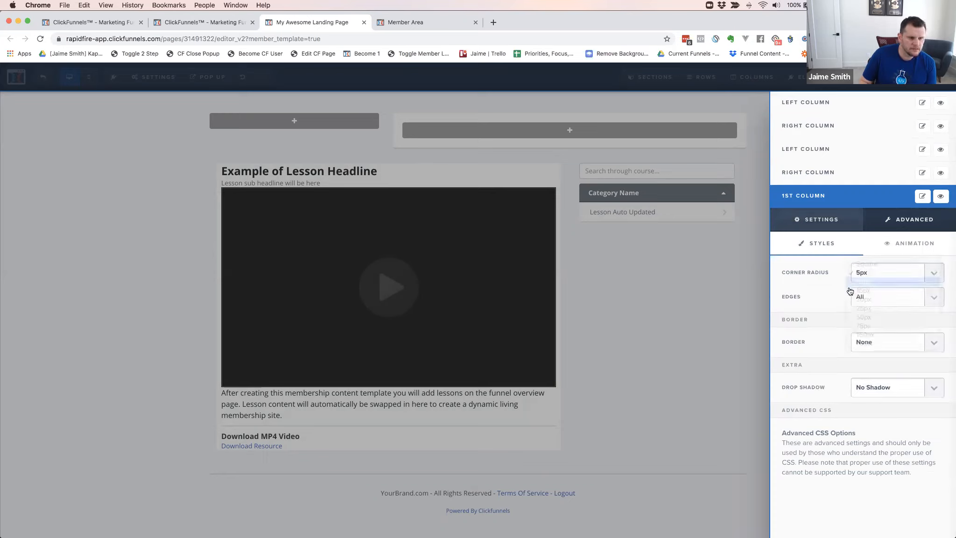
Give the 1st column a Bottom Only border in the semi-transparent black rgba(0, 0, 0, 0.4)
left_click(864, 355)
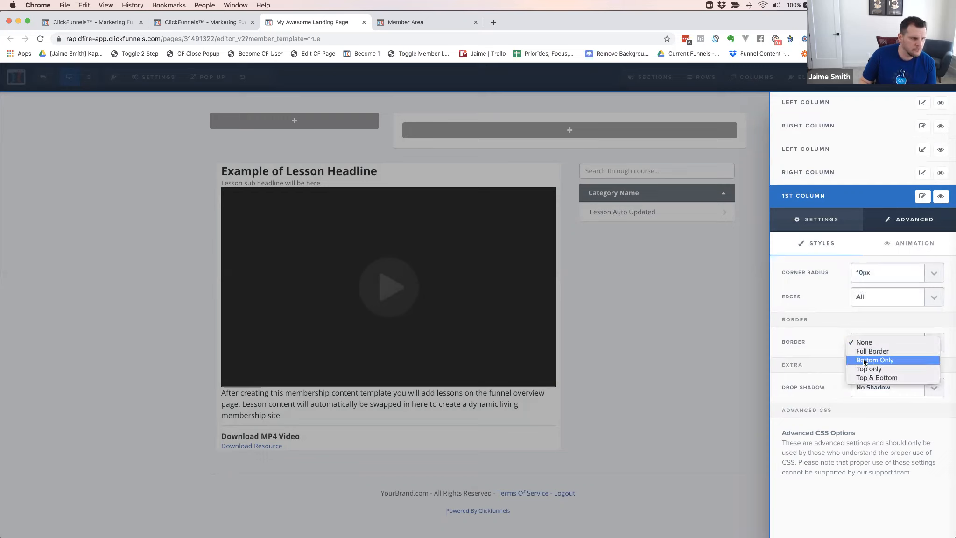
left_click(864, 360)
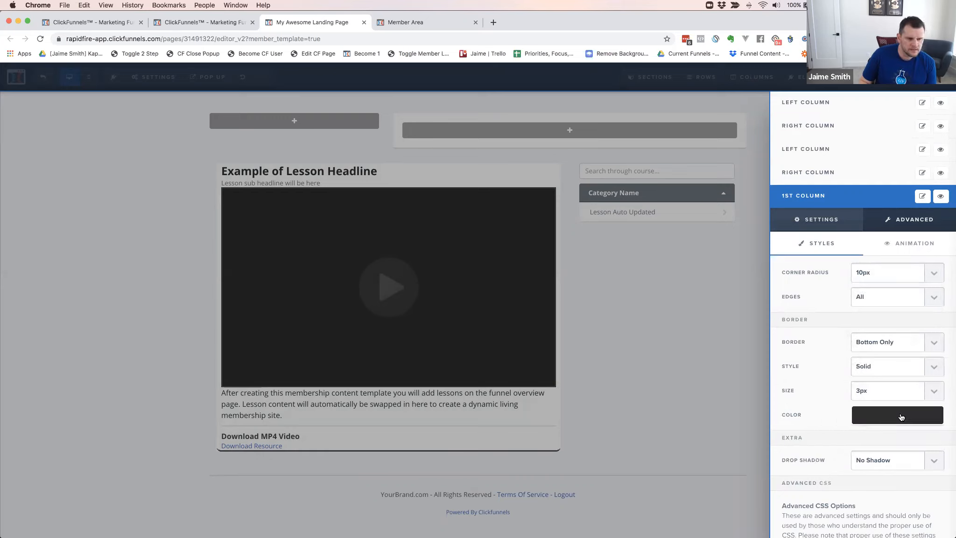
left_click(871, 424)
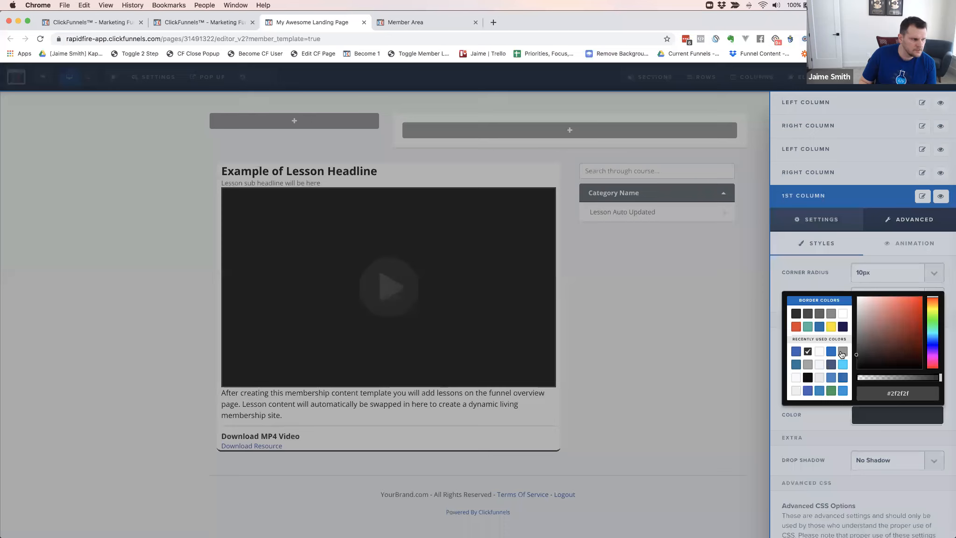
left_click(844, 352)
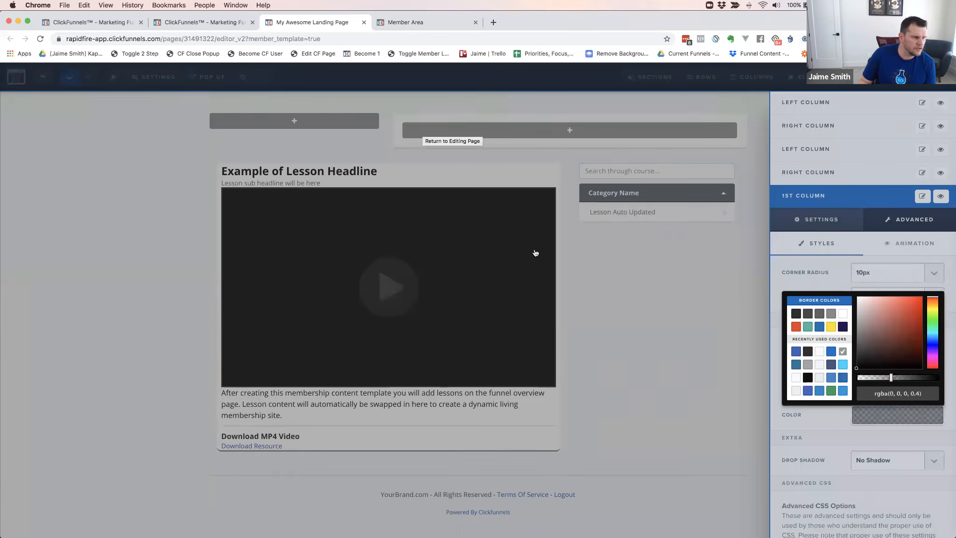
left_click(475, 219)
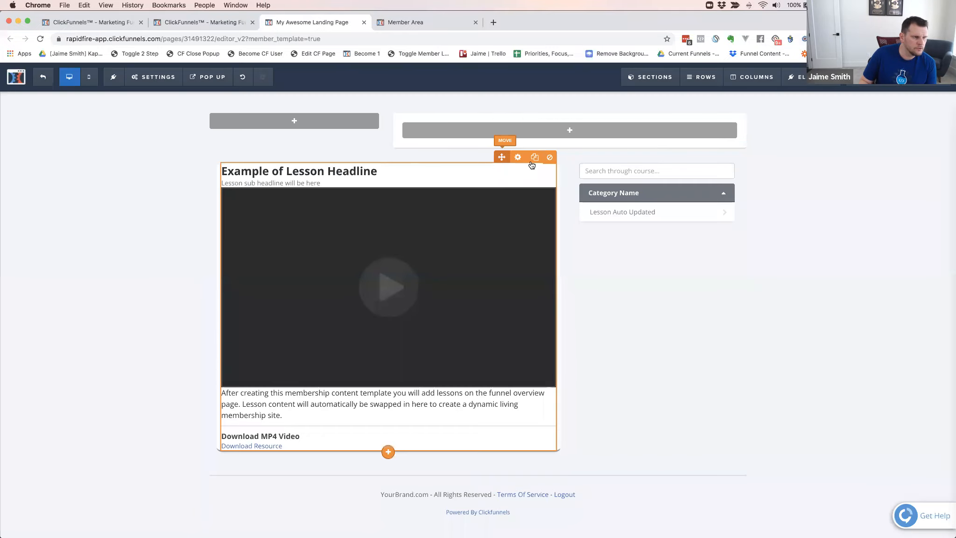
Set the top, bottom and left/right padding of the Right Sidebar row's 1st column to 20
left_click(753, 82)
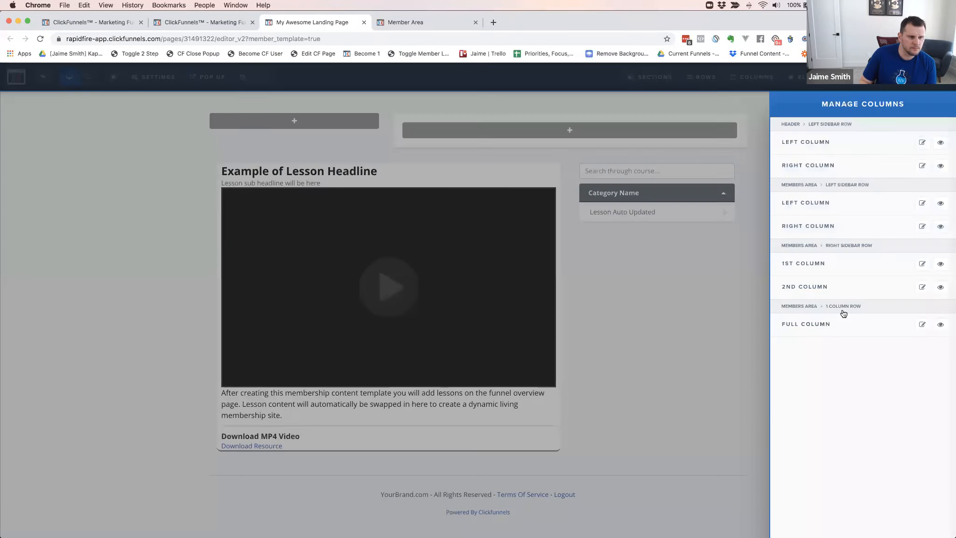
left_click(815, 288)
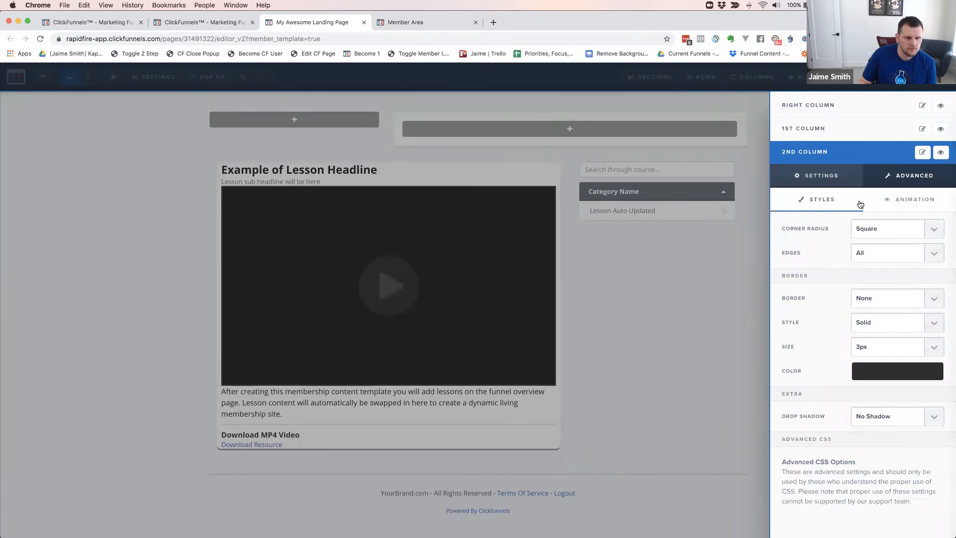
left_click(824, 175)
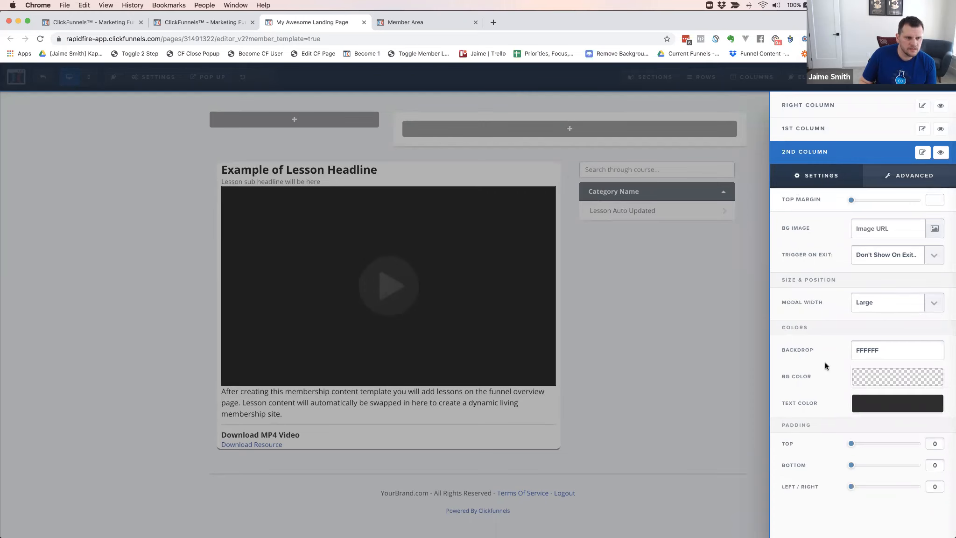
left_click_drag(852, 444, 842, 442)
left_click(808, 134)
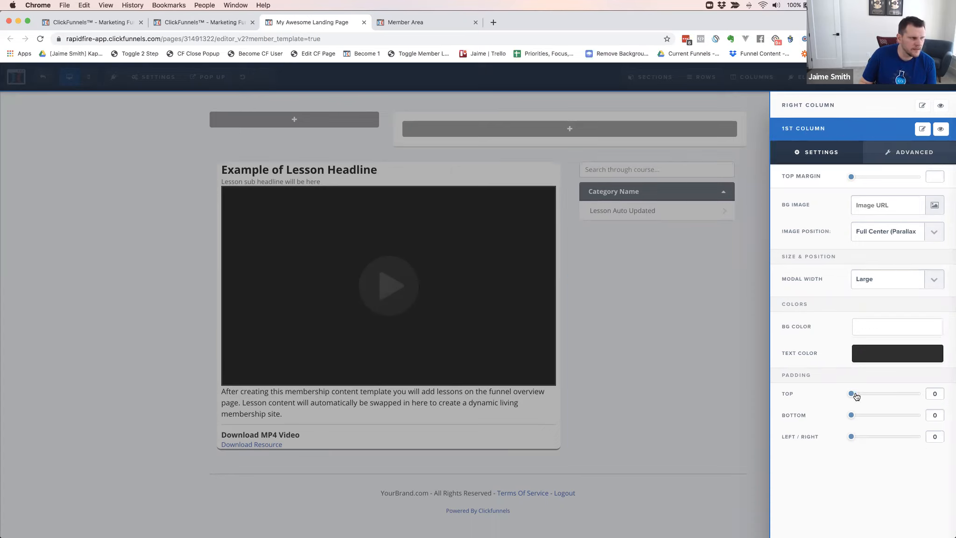
left_click_drag(856, 396, 860, 396)
left_click_drag(852, 438, 866, 395)
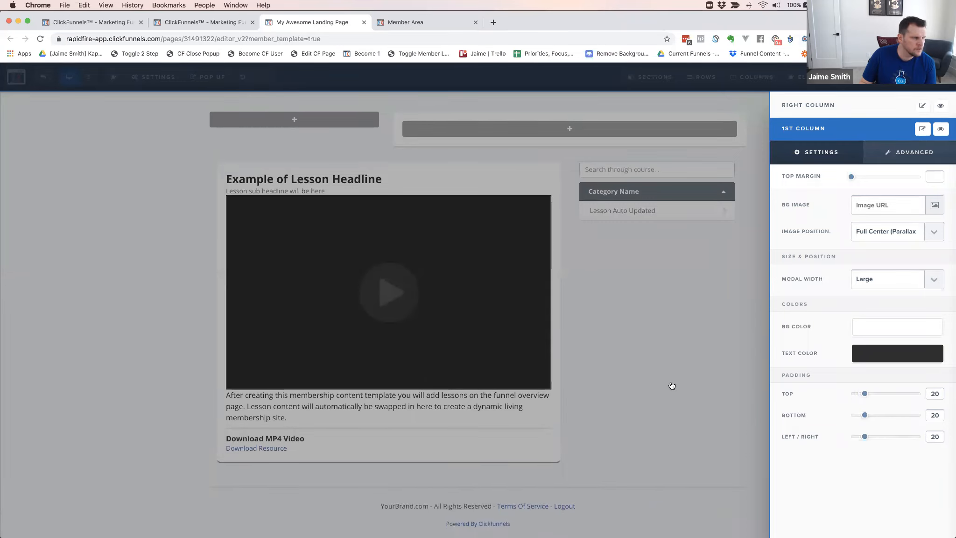
left_click(767, 308)
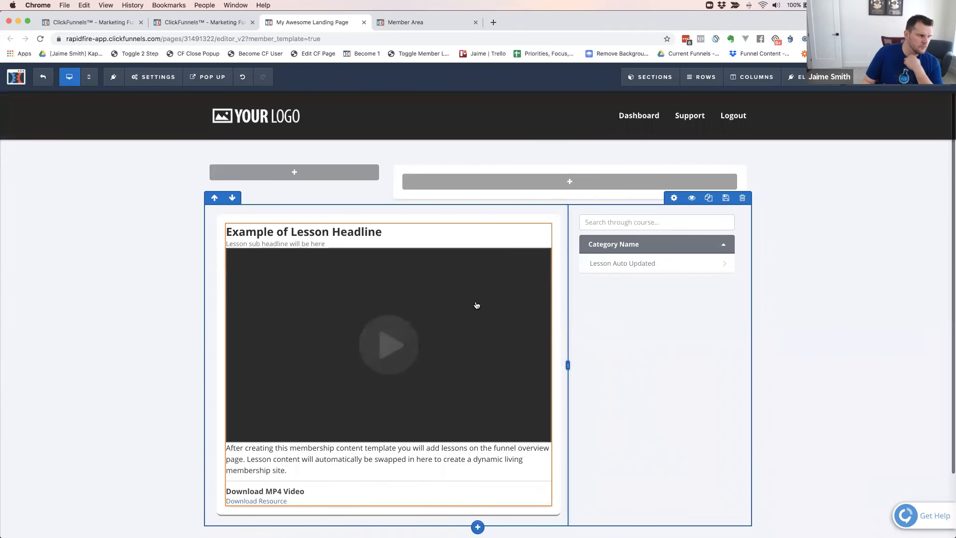
Delete the empty Left Sidebar row above the lesson content
scroll(536, 310, "down", 2)
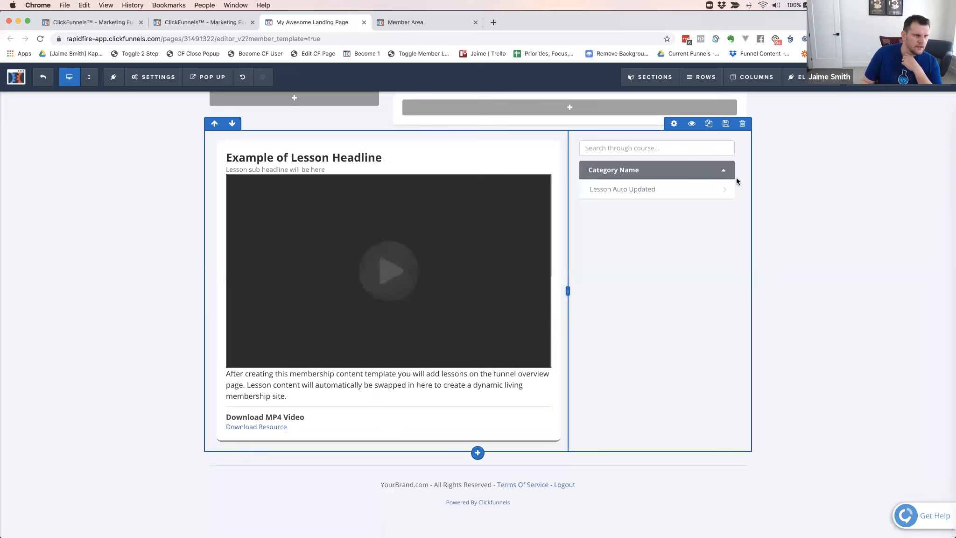
scroll(736, 187, "up", 2)
left_click(749, 152)
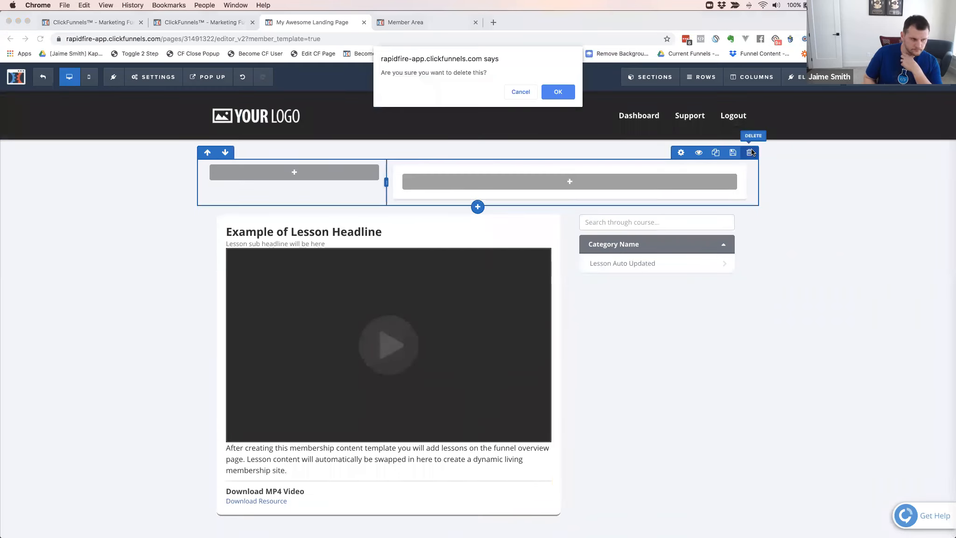
key("Return")
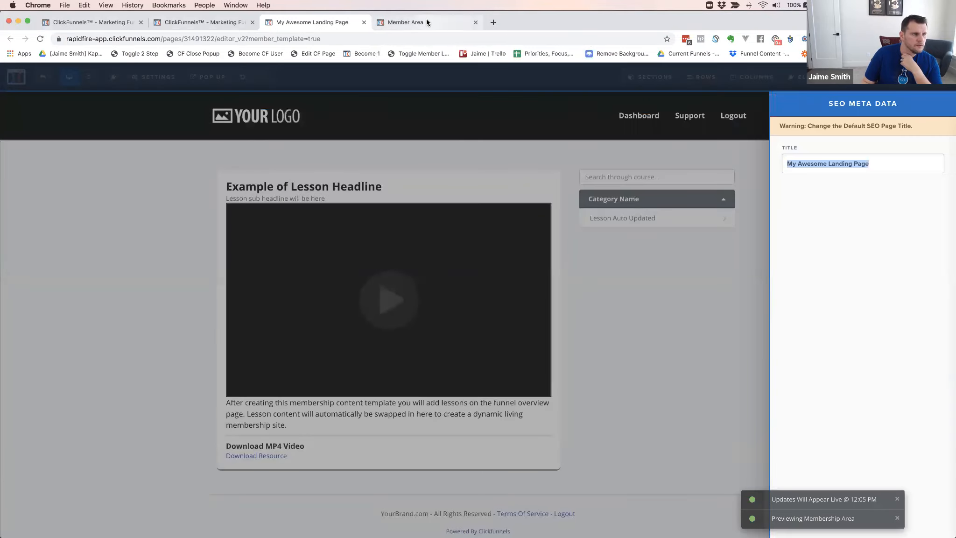
Reload the member area preview, view Lesson 1 of Module 1 in the new layout, and return to the template editor
left_click(426, 18)
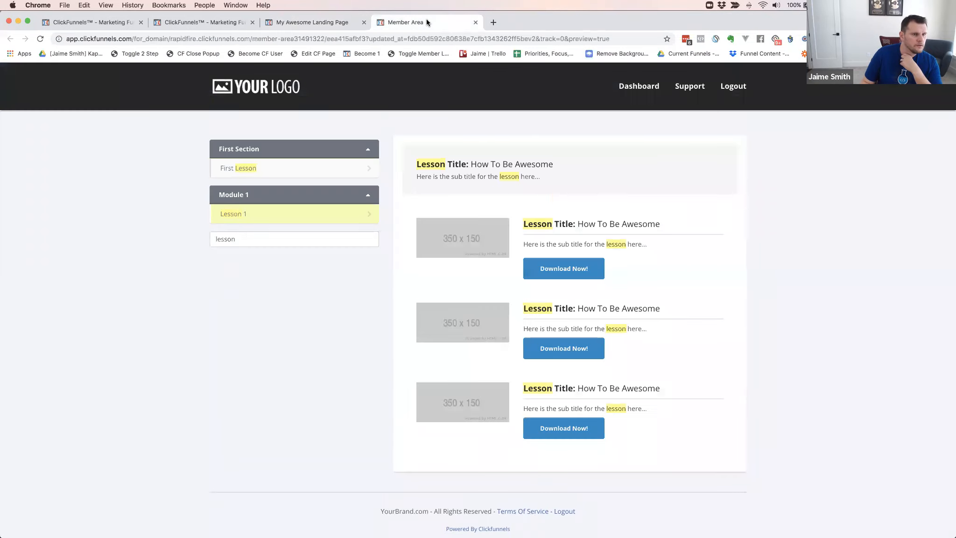
key("super+r")
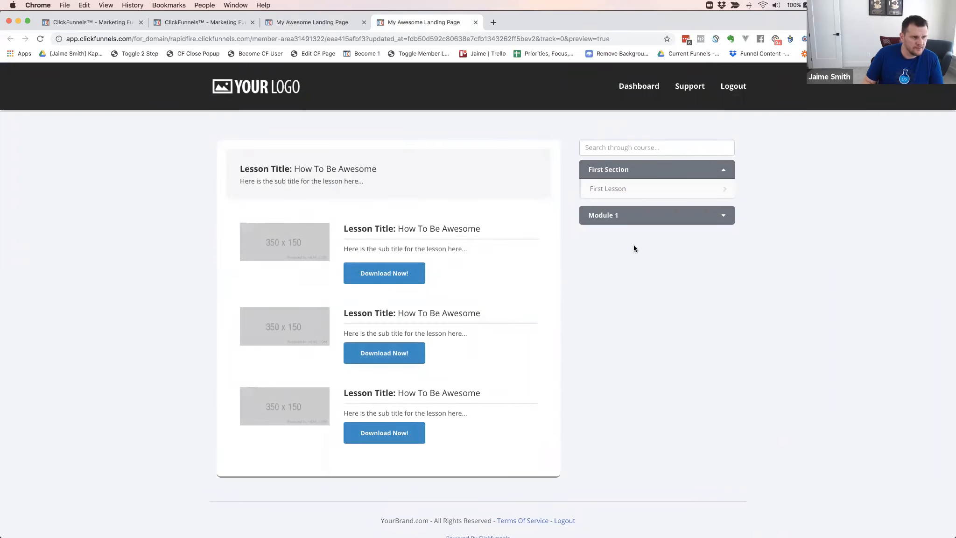
left_click(623, 211)
left_click(608, 234)
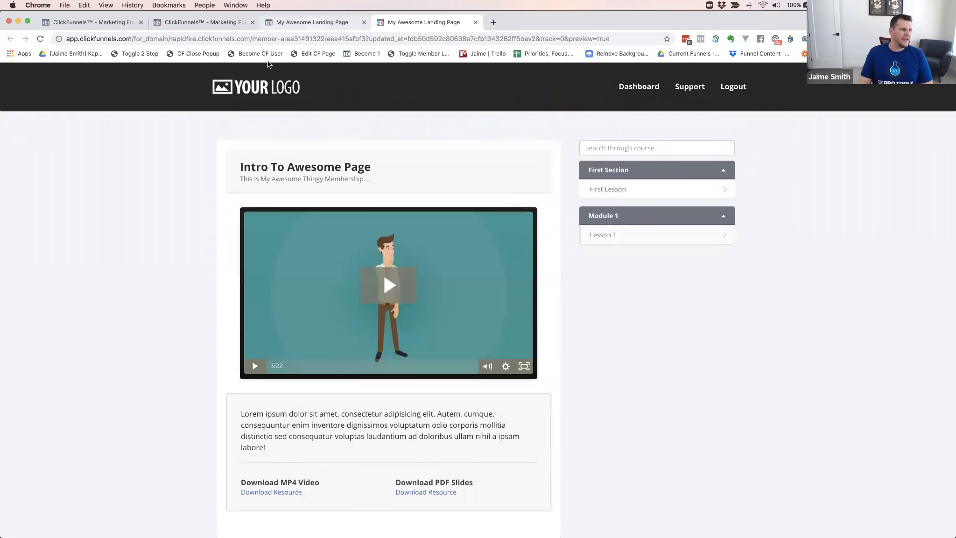
key("super+alt+Left")
left_click(663, 330)
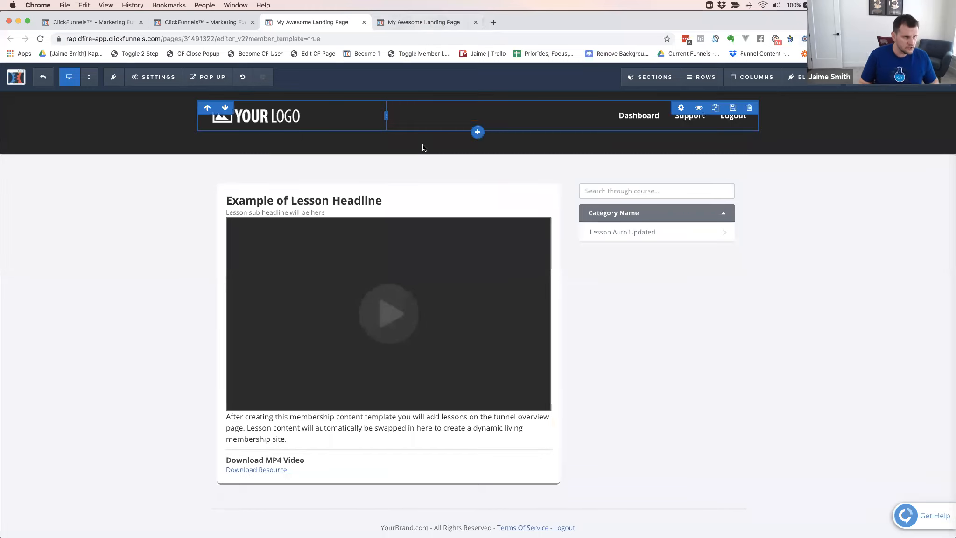
Open the CF Pro Tools member site in a new browser window and log in to the account
key("super+n")
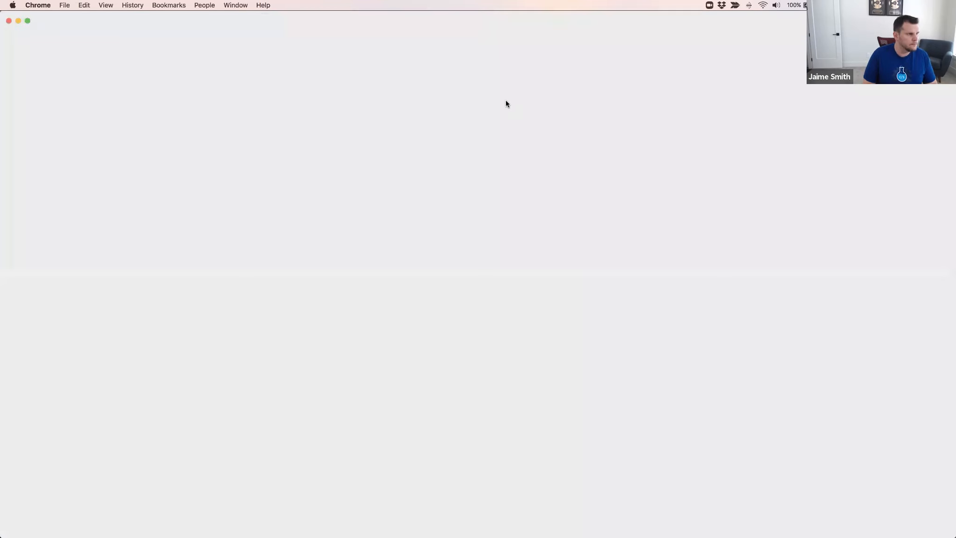
type("cf")
key("Return")
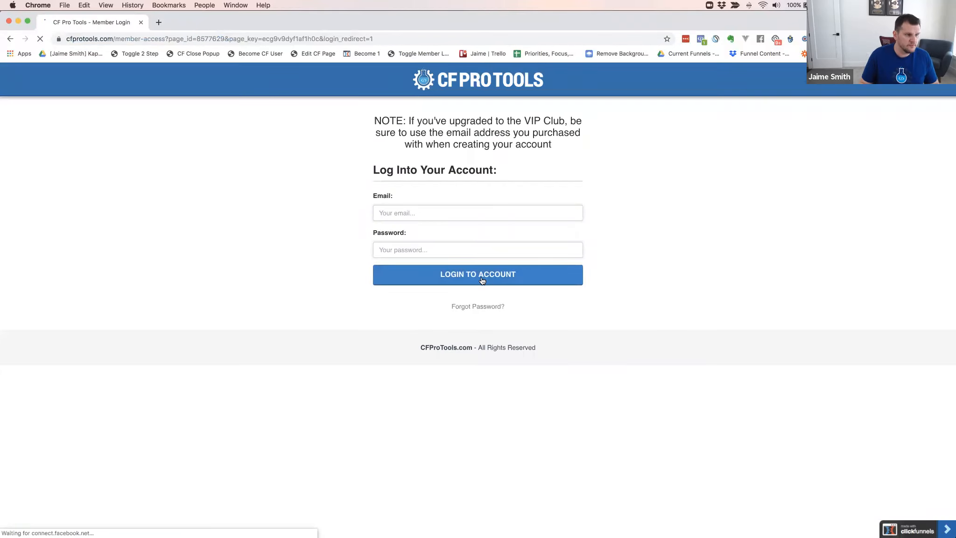
left_click(472, 277)
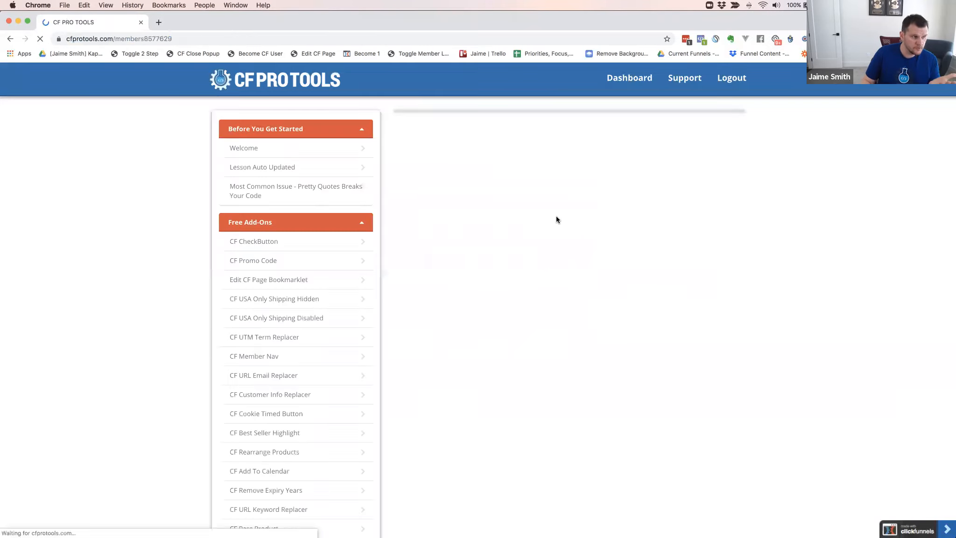
Look over the members dashboard, examining the collapsible navigation categories, the Welcome content and the promotional images below
scroll(298, 234, "down", 1)
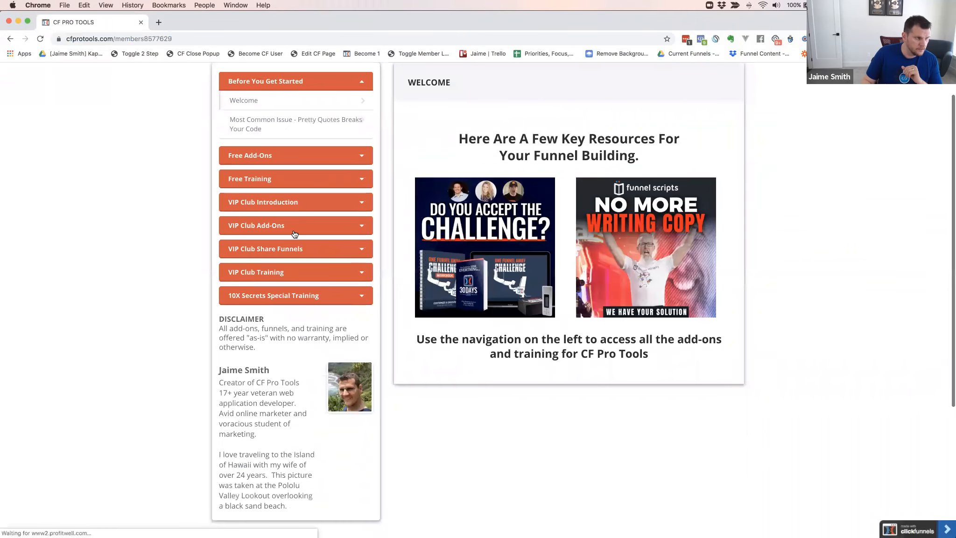
scroll(174, 215, "up", 1)
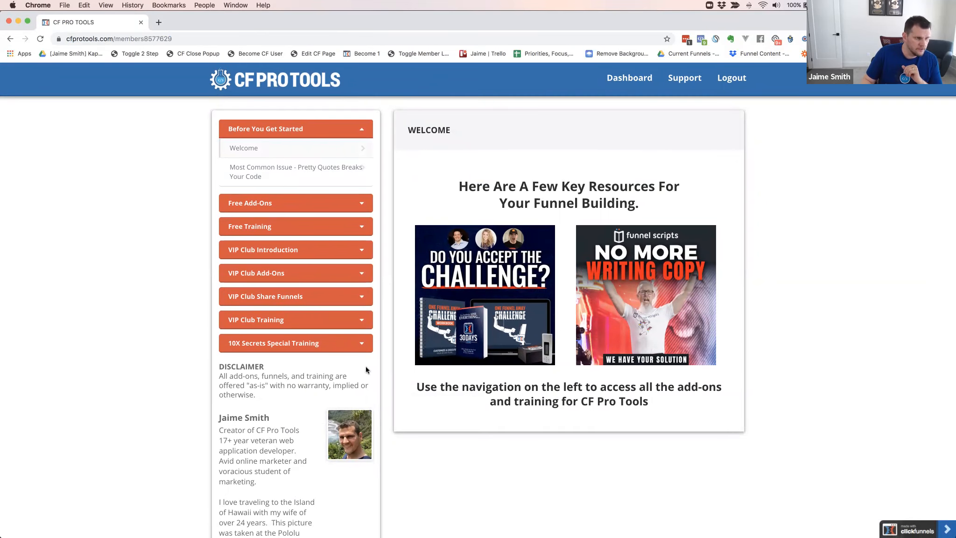
scroll(286, 456, "down", 1)
scroll(467, 280, "up", 2)
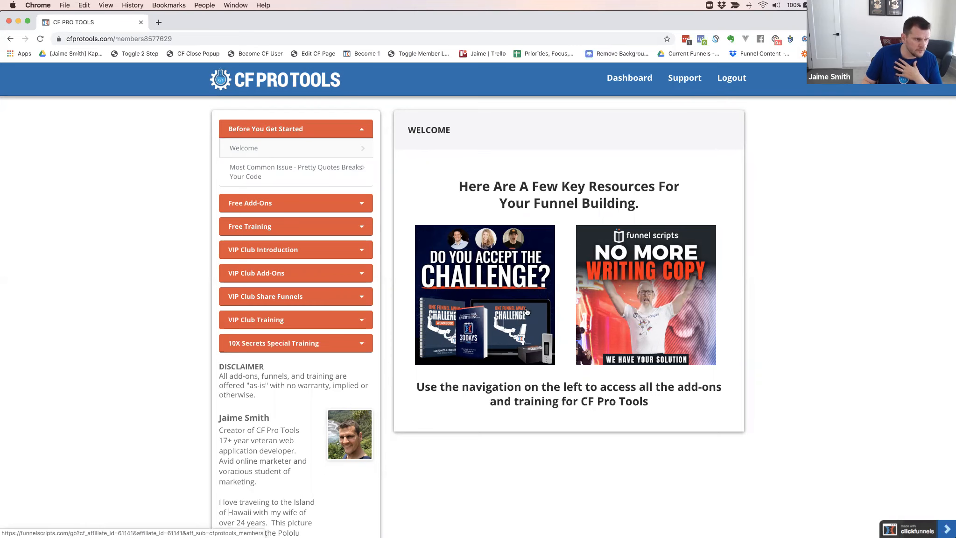
scroll(536, 312, "down", 1)
scroll(536, 312, "down", 10)
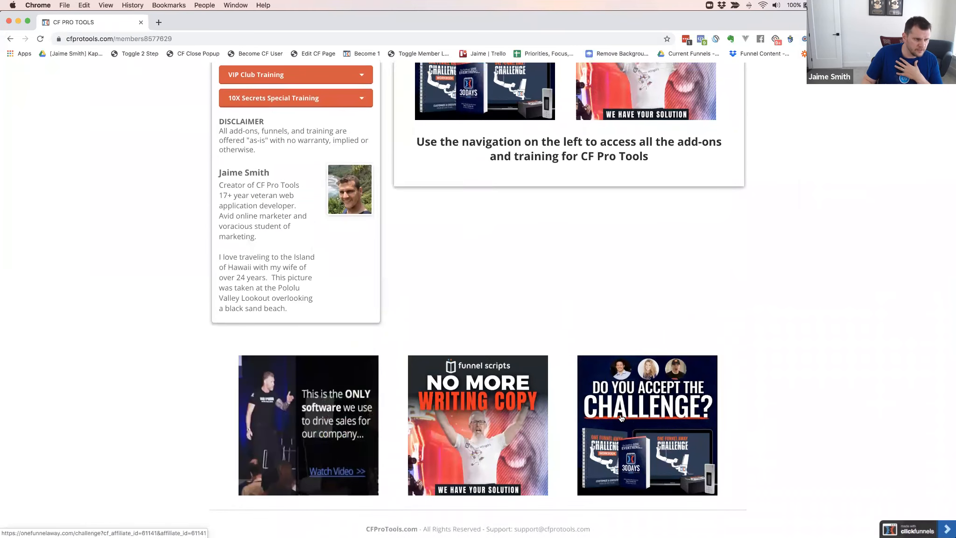
scroll(644, 385, "up", 10)
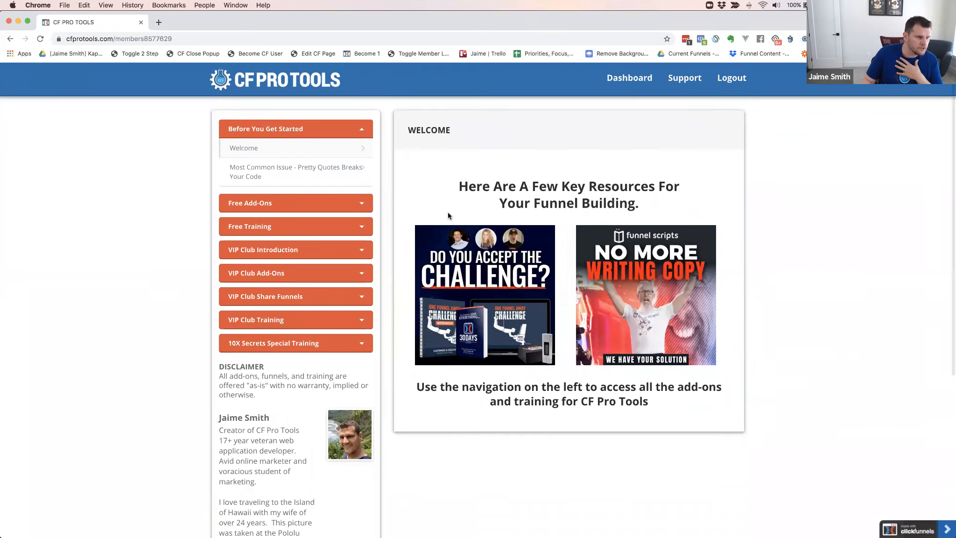
scroll(485, 257, "down", 10)
scroll(472, 254, "up", 11)
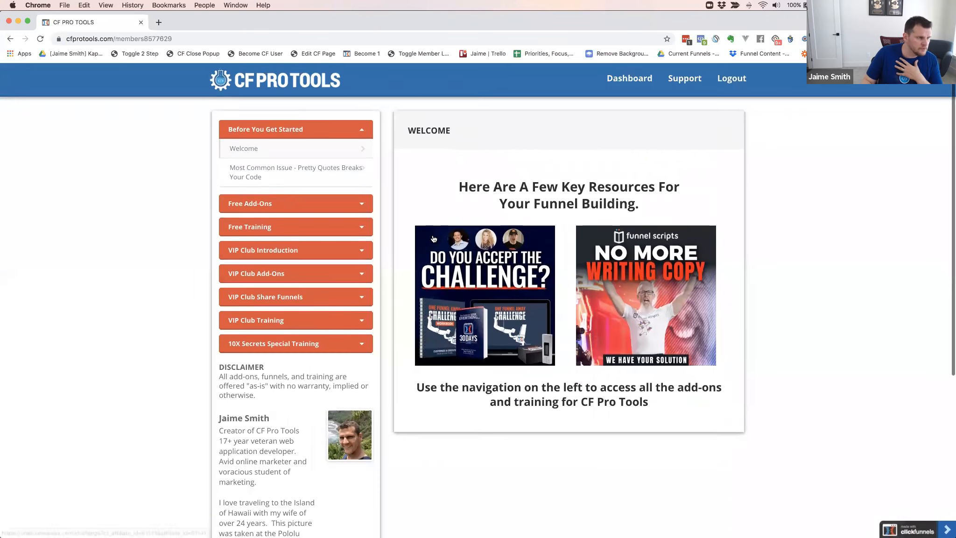
Expand the Free Add-Ons category and open the CF Member Nav lesson
left_click(263, 202)
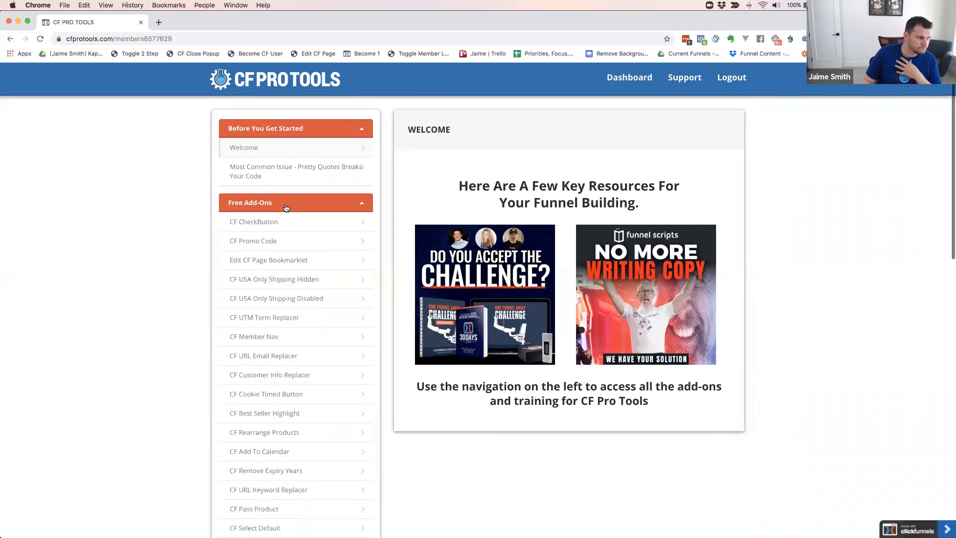
scroll(299, 233, "down", 5)
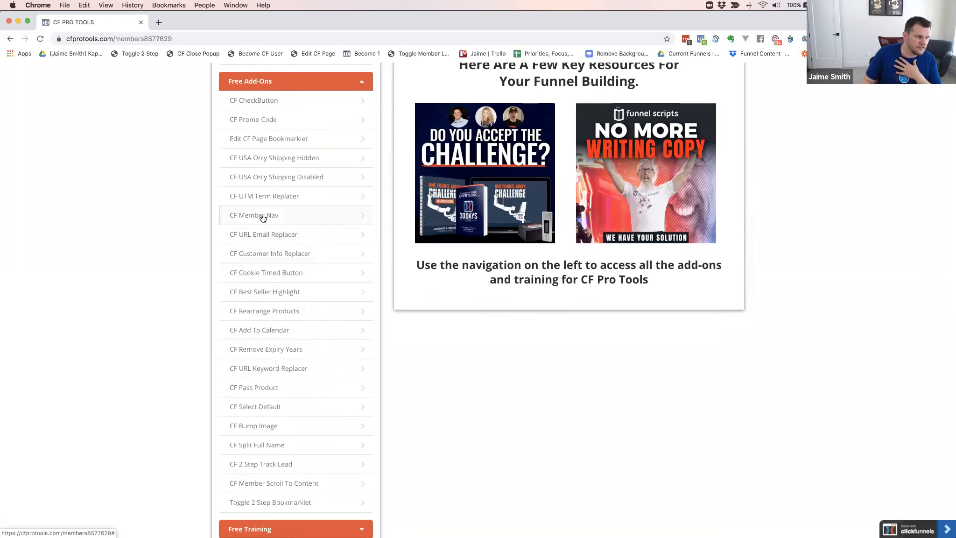
left_click(262, 216)
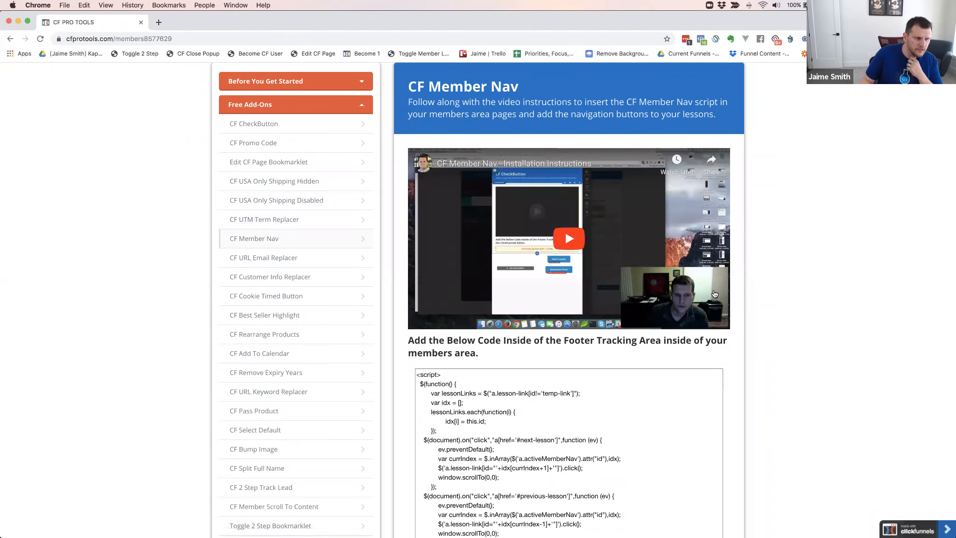
Copy the complete CF Member Nav script from the code box below the lesson video
scroll(588, 385, "down", 3)
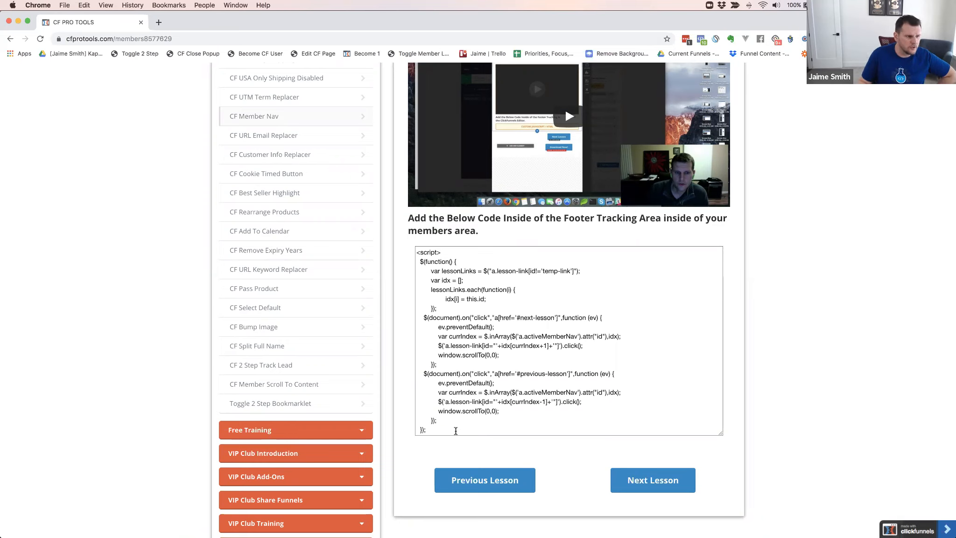
left_click(451, 413)
scroll(477, 329, "down", 2)
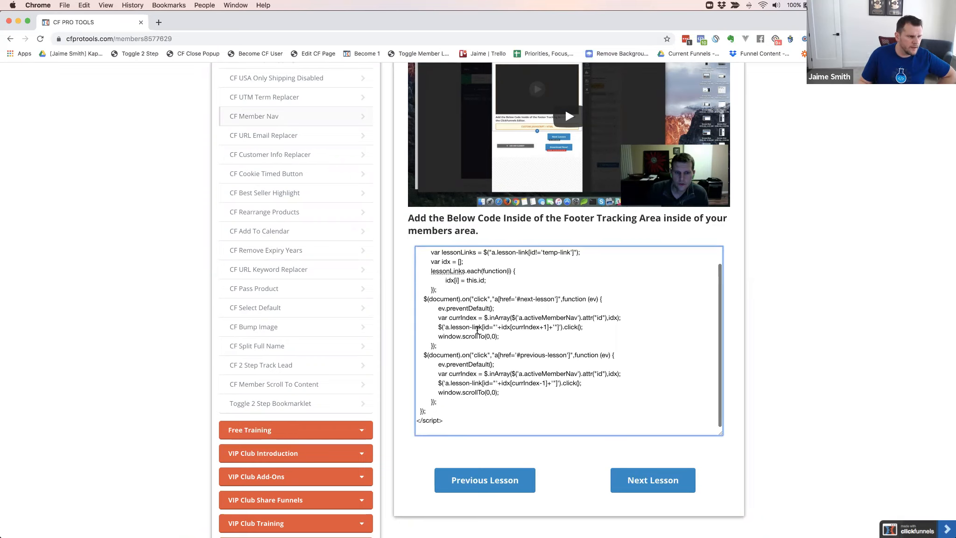
left_click_drag(434, 410, 416, 245)
key("super+c")
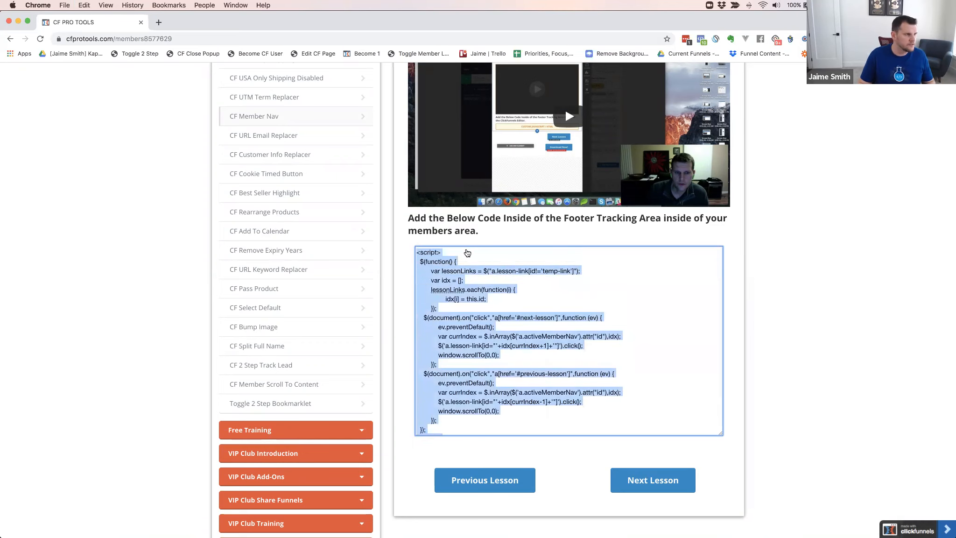
Switch back to the ClickFunnels template editor and paste the CF Member Nav script into the page's footer tracking code
key("super+grave")
left_click(158, 77)
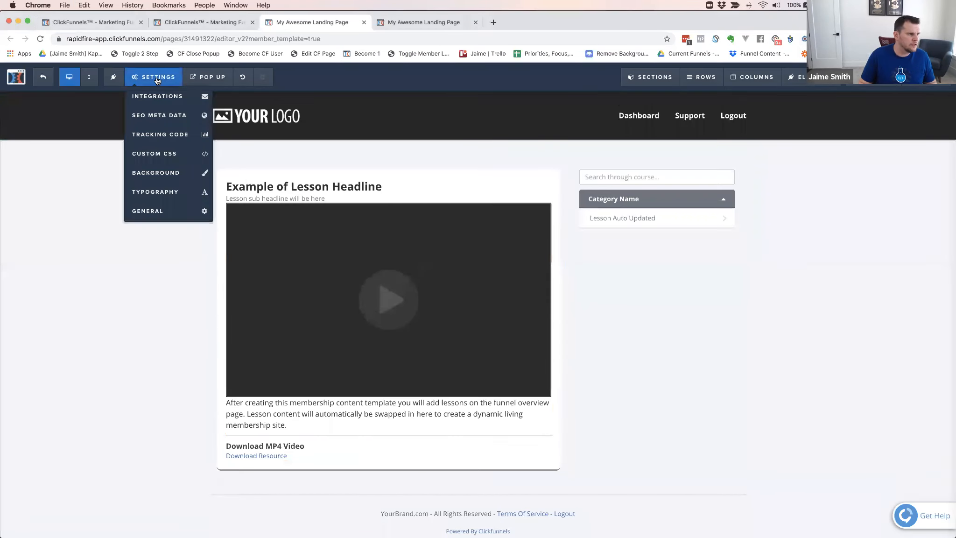
left_click(153, 135)
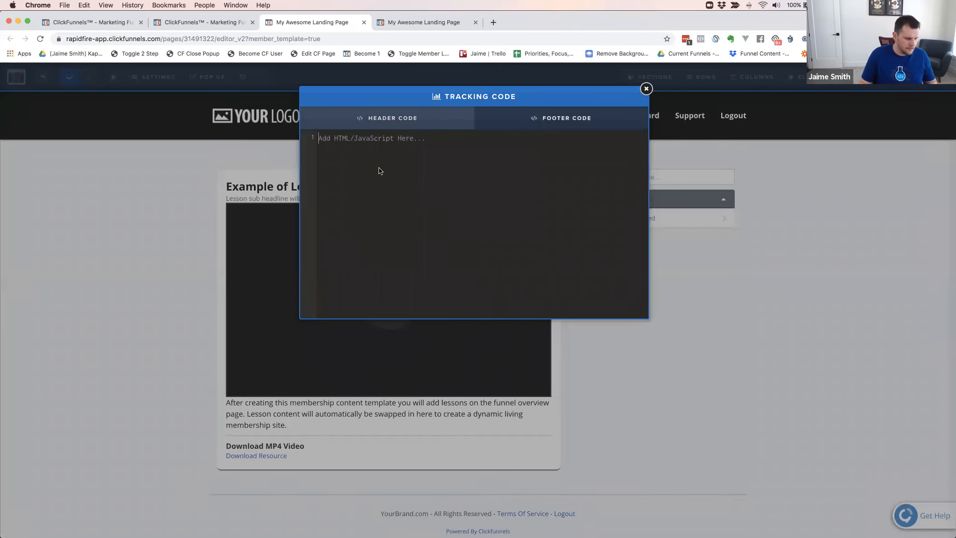
left_click(379, 171)
key("super+v")
Examine the #next-lesson and #previous-lesson link handlers in the pasted script, then close the tracking code
scroll(402, 227, "up", 5)
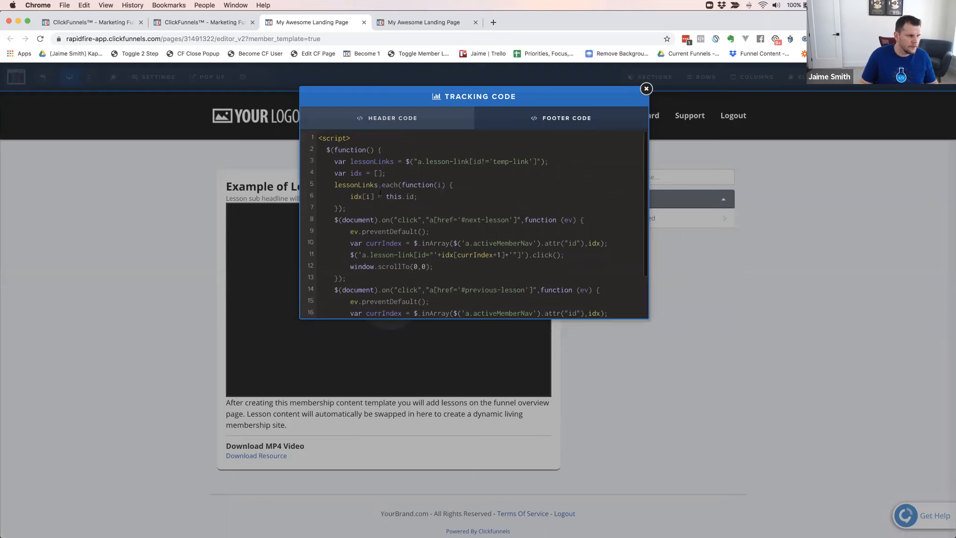
scroll(402, 228, "down", 3)
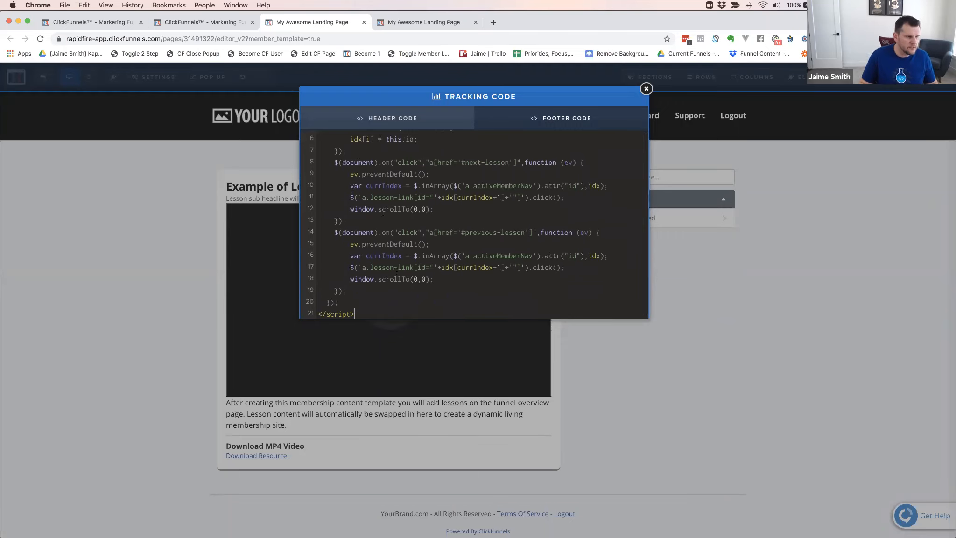
scroll(472, 260, "up", 3)
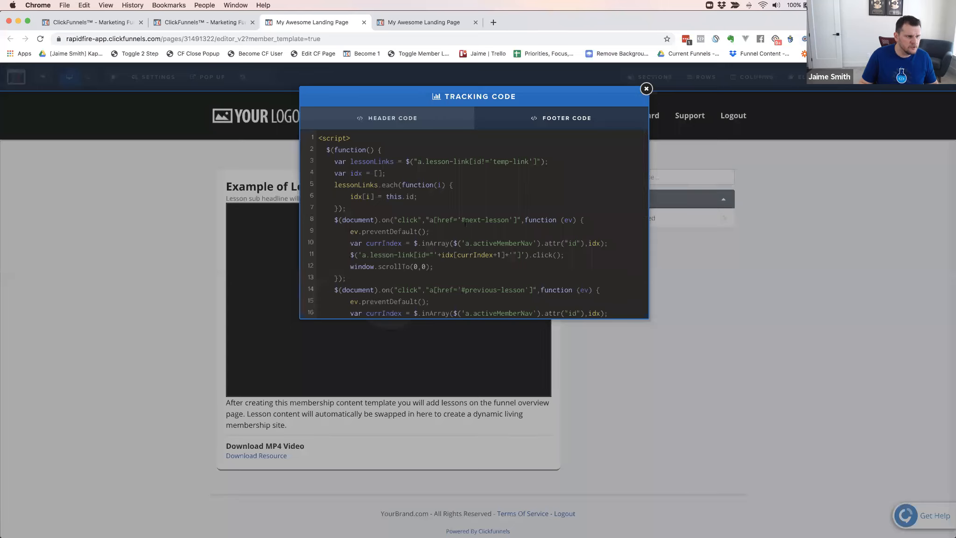
left_click_drag(463, 220, 499, 219)
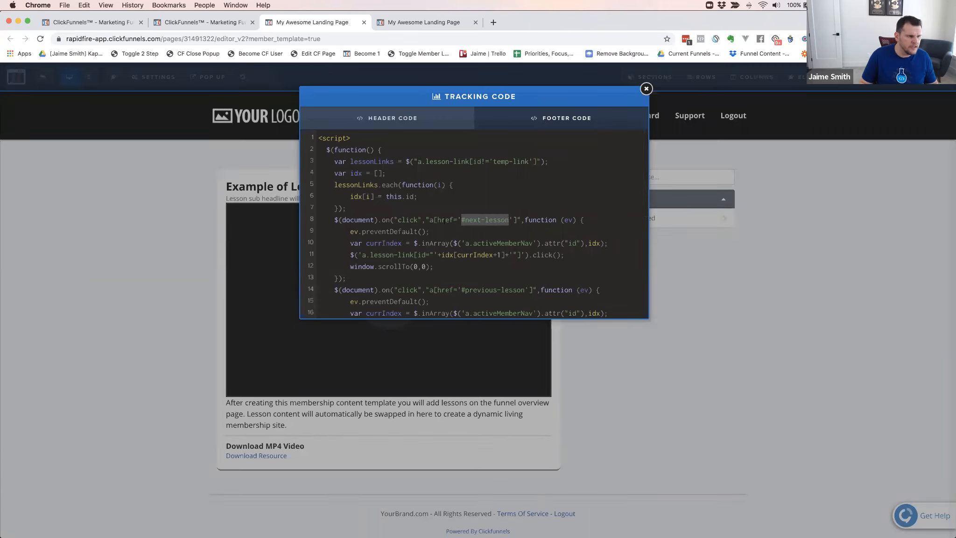
scroll(481, 234, "down", 3)
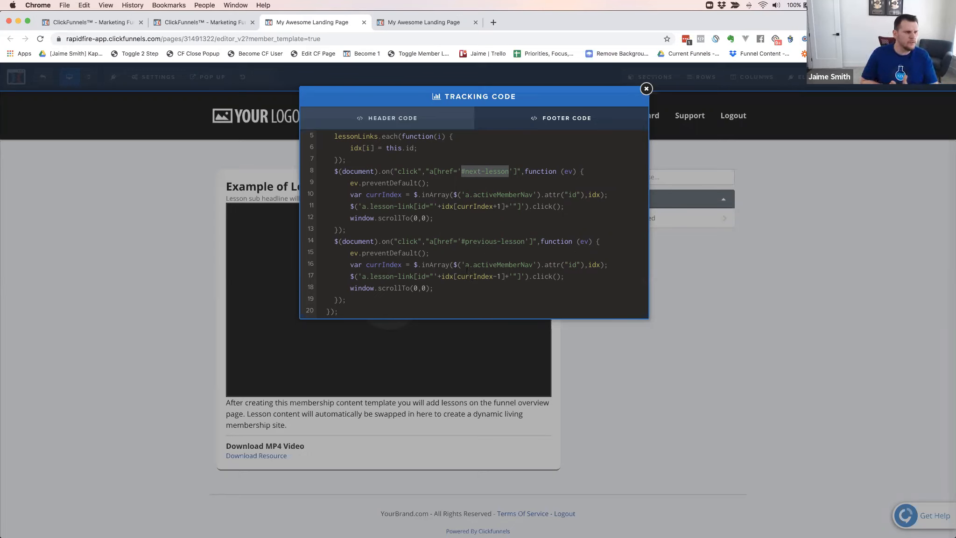
left_click(176, 251)
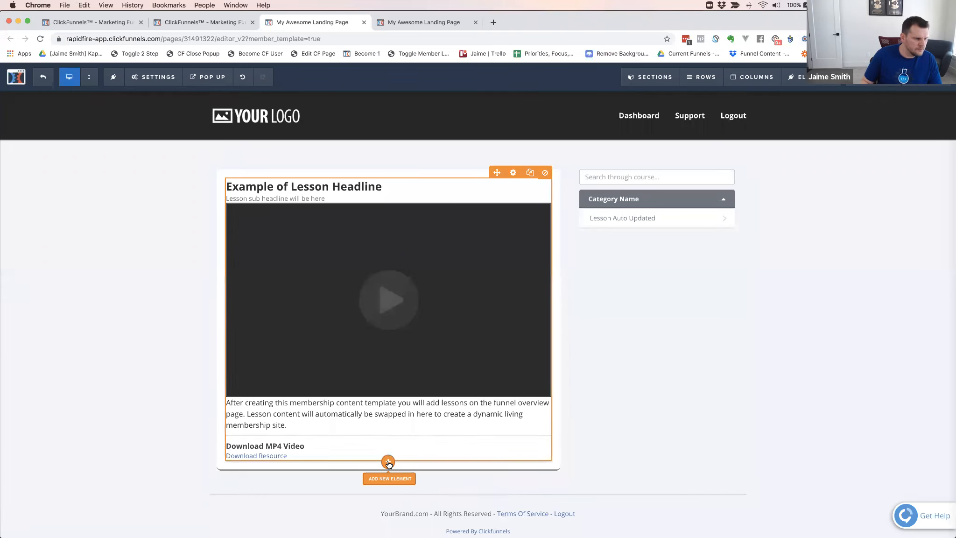
Add a Button element below the Download Resource link in the lesson content column
left_click(388, 462)
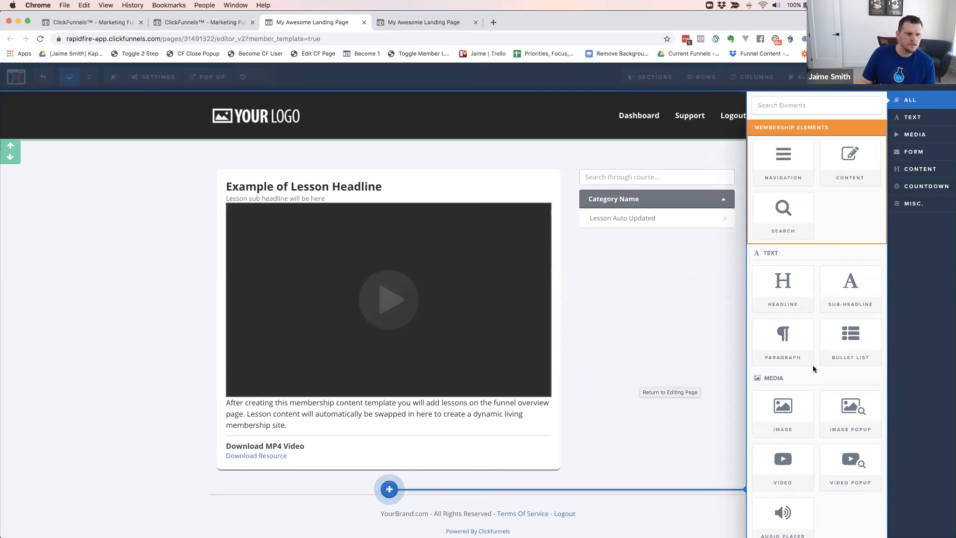
scroll(813, 365, "down", 3)
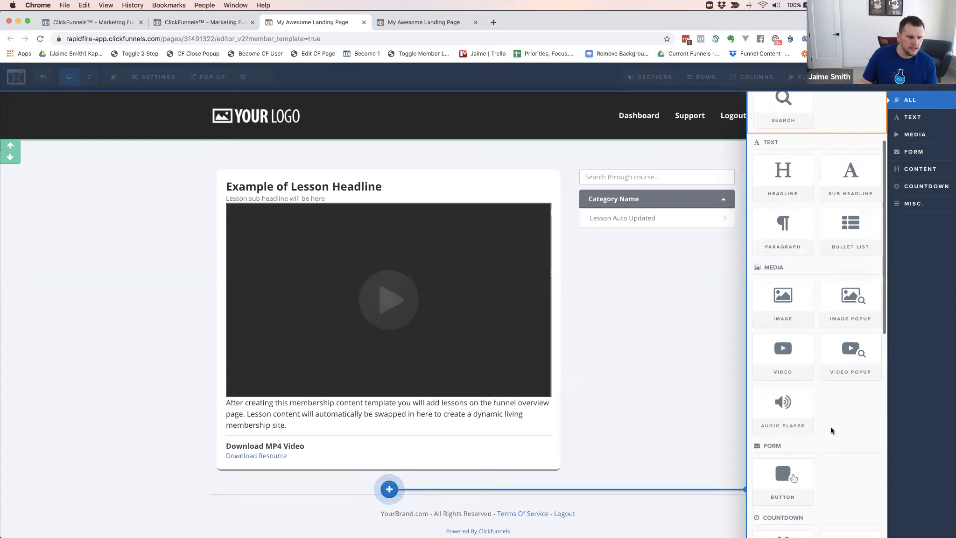
scroll(839, 426, "down", 2)
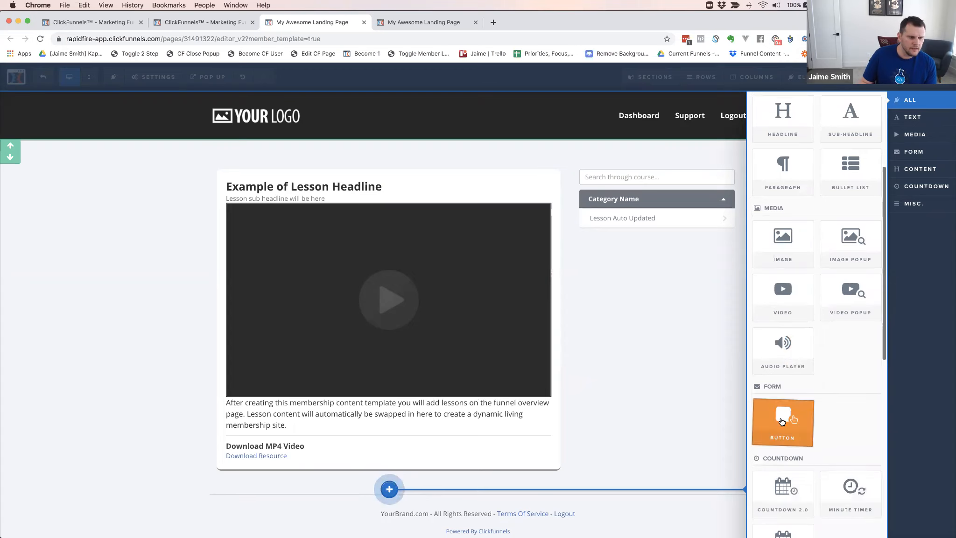
left_click(781, 420)
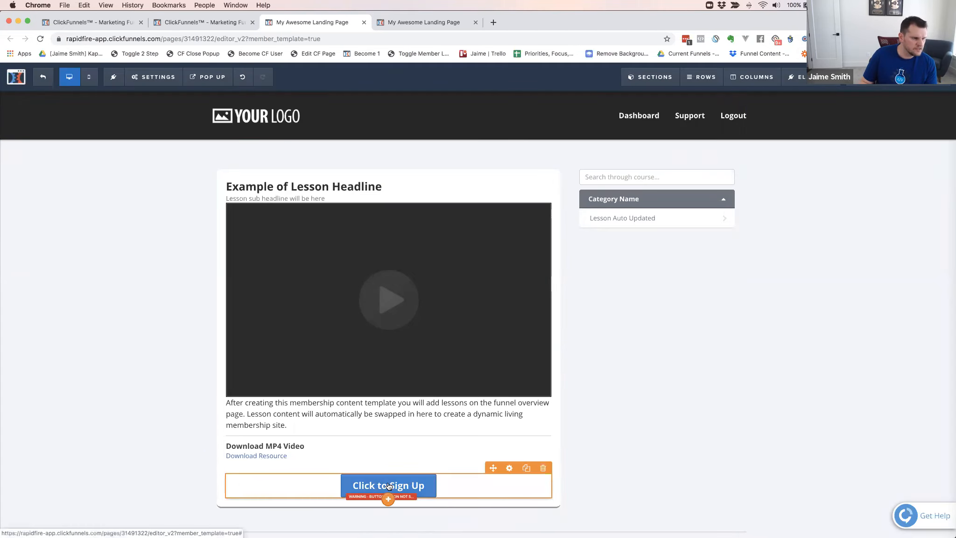
left_click(388, 500)
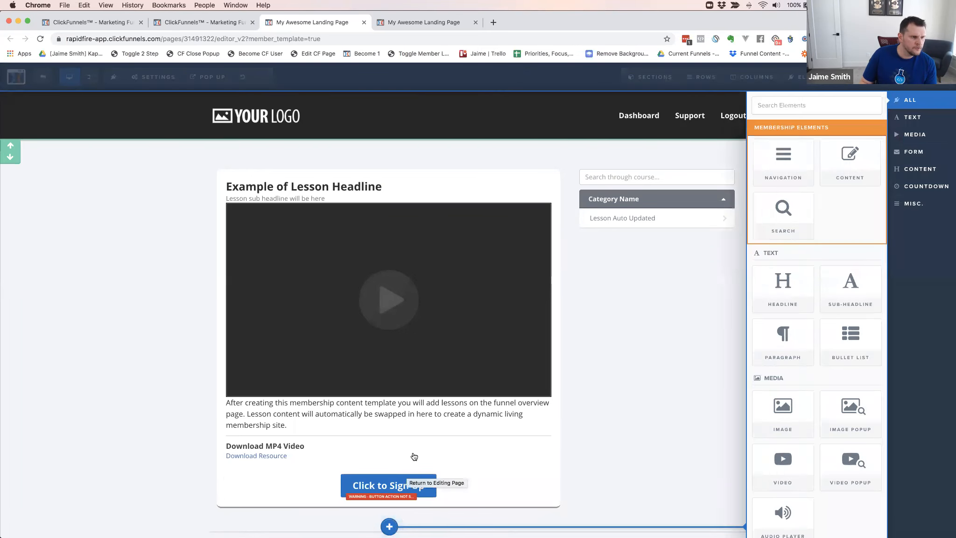
left_click(607, 359)
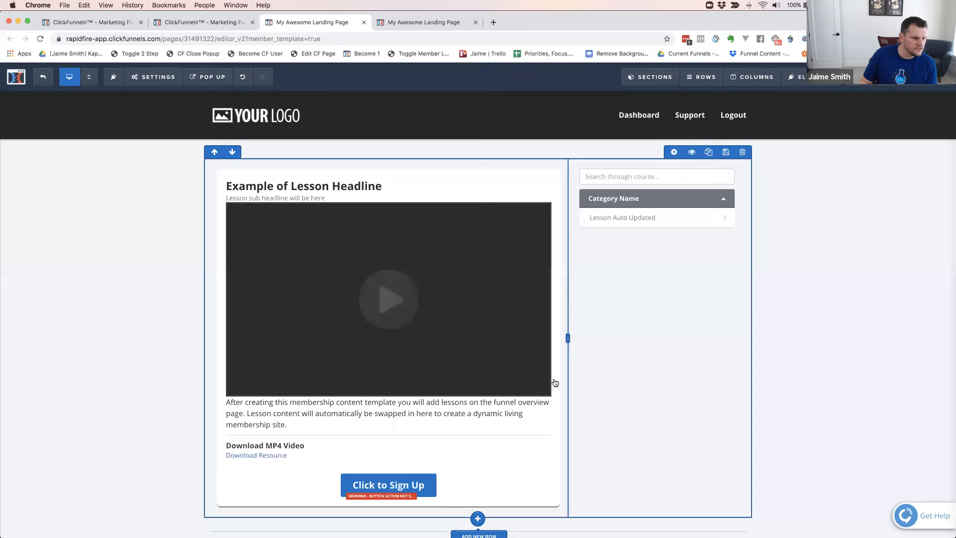
Add a Right Sidebar row beneath the lesson content row and narrow its first column to about a quarter of the row
left_click(477, 521)
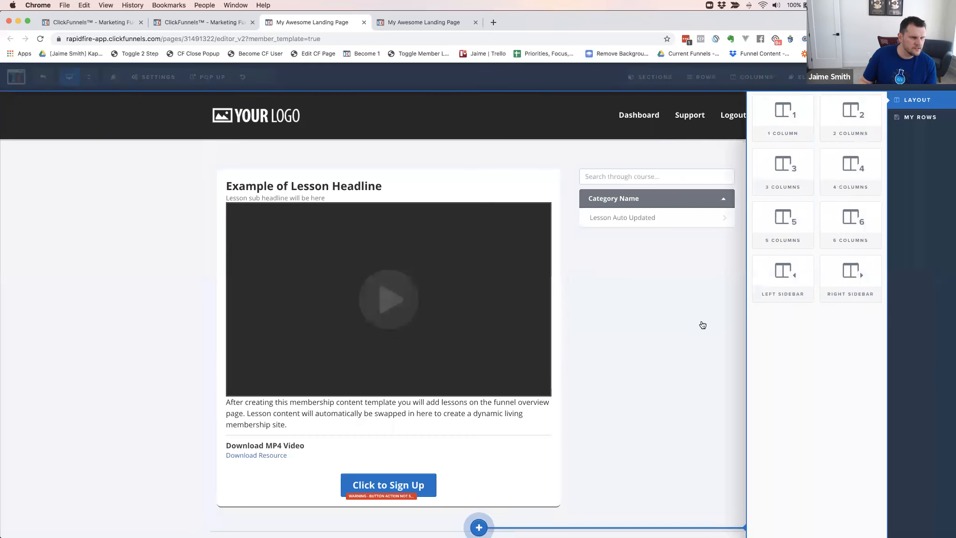
left_click(834, 280)
scroll(550, 351, "down", 3)
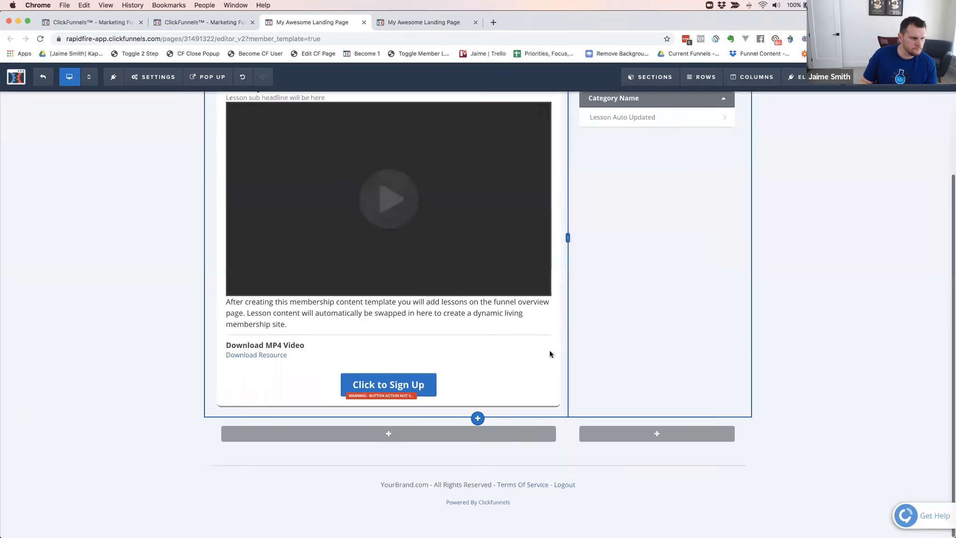
left_click(389, 433)
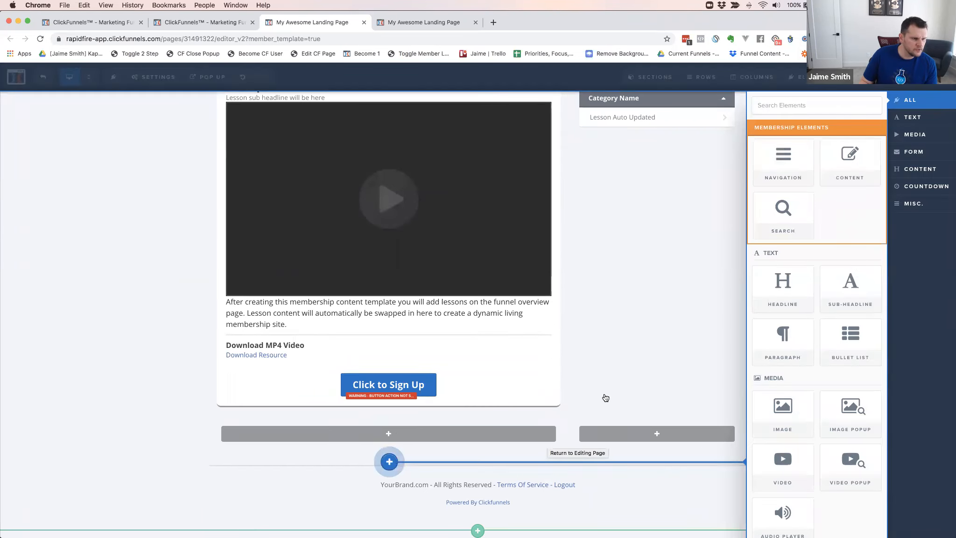
left_click(595, 442)
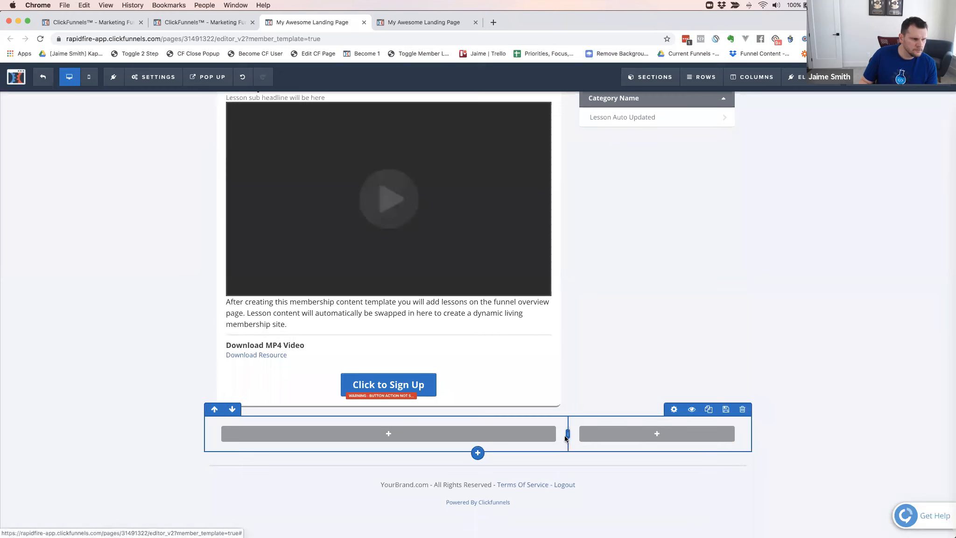
left_click_drag(568, 434, 357, 435)
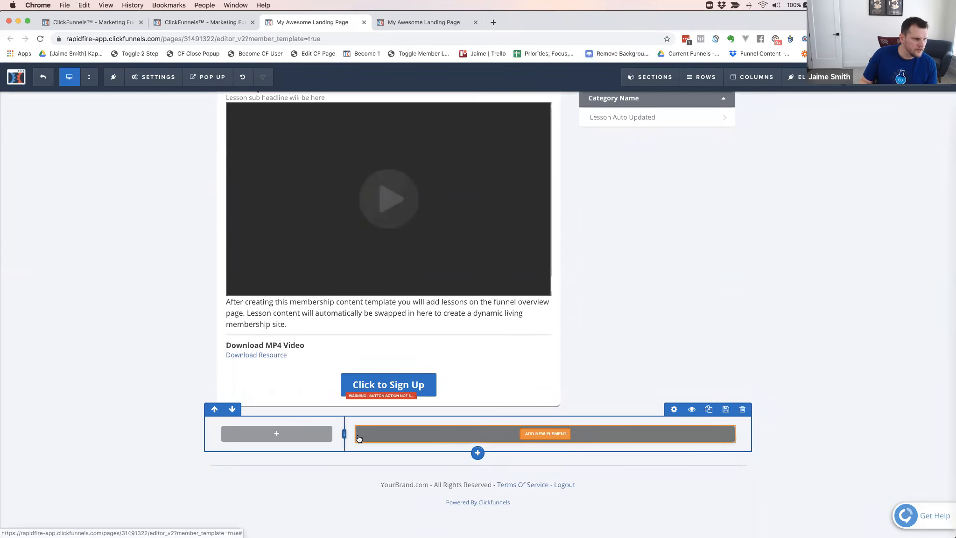
Set the Right Sidebar row's width to 55 percent and align the row to the left
left_click(673, 410)
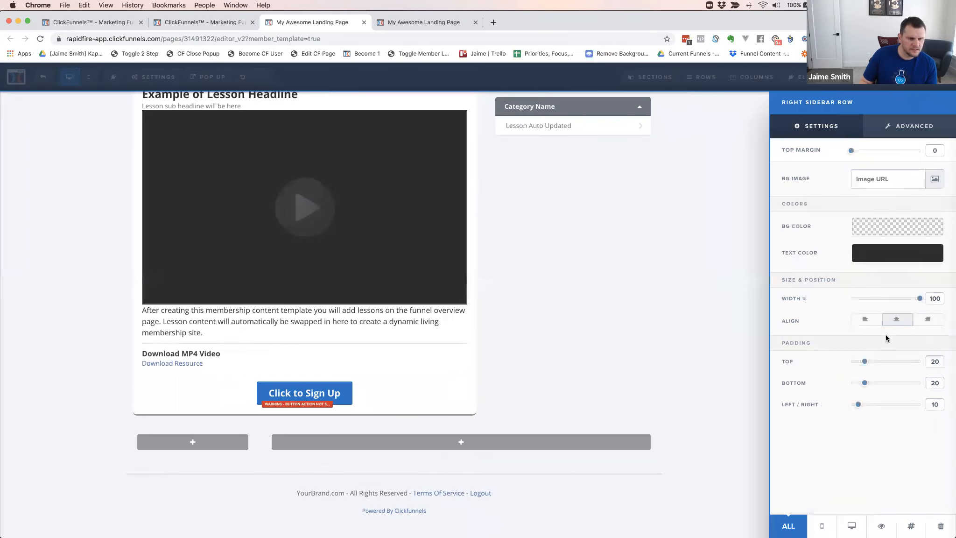
left_click_drag(919, 299, 867, 302)
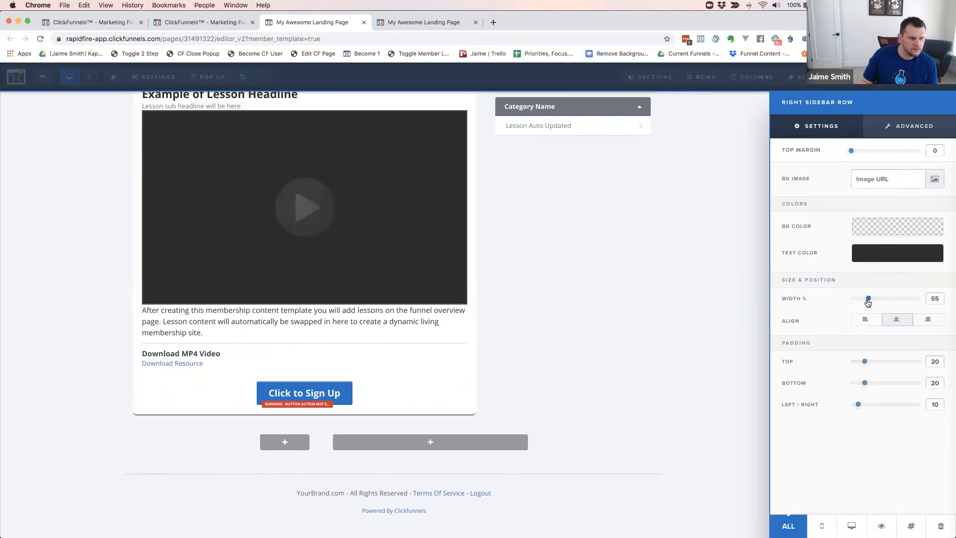
left_click(911, 129)
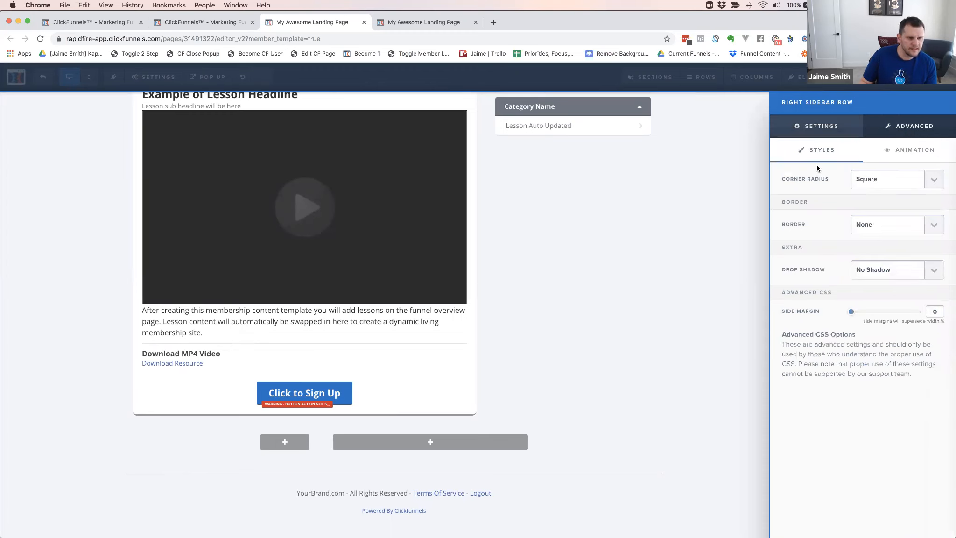
left_click(817, 127)
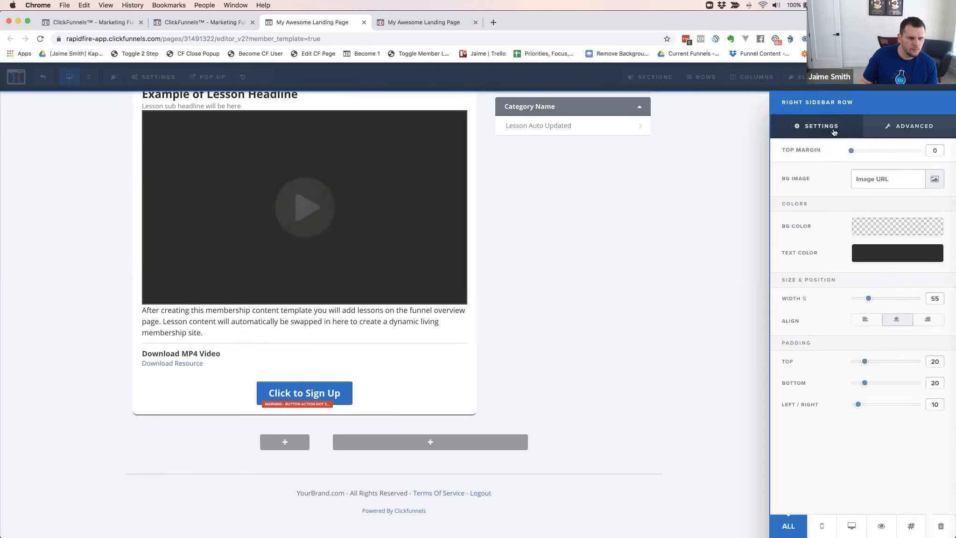
left_click(862, 323)
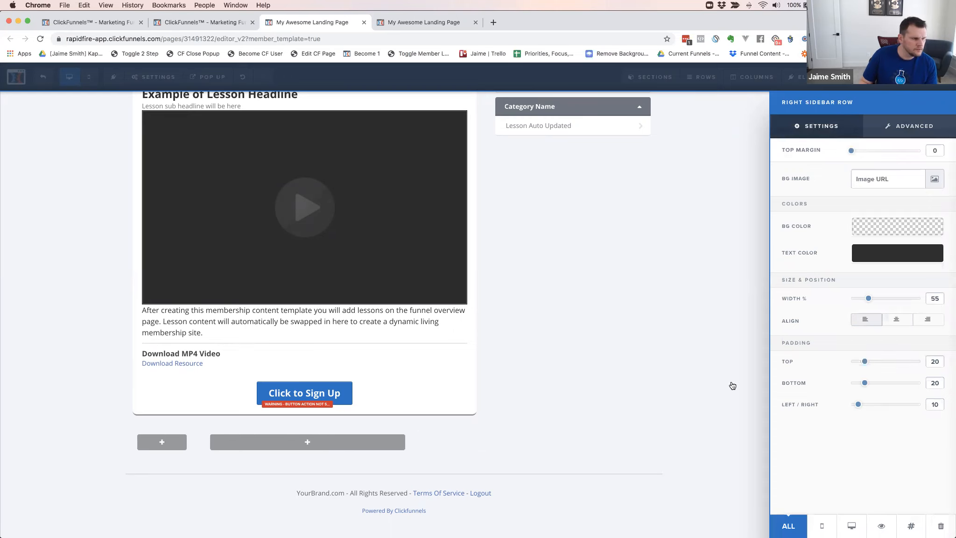
left_click(408, 444)
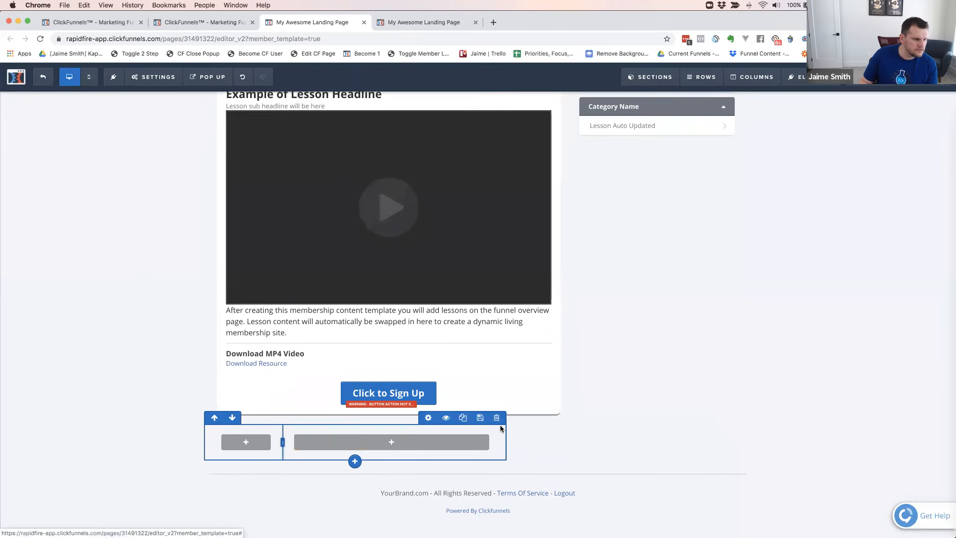
Widen the Right Sidebar row to 65 percent and resize its two columns to equal widths
left_click(430, 418)
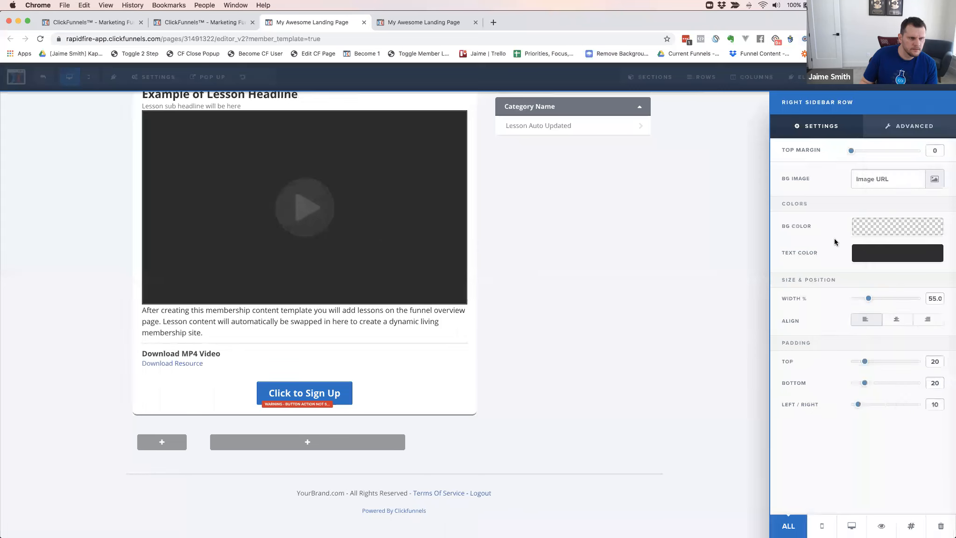
left_click_drag(868, 300, 880, 299)
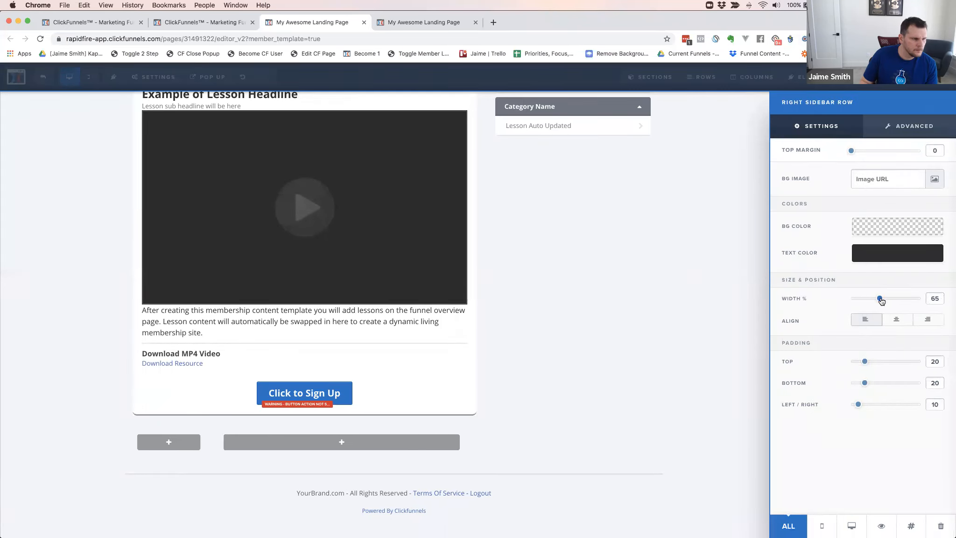
left_click(513, 383)
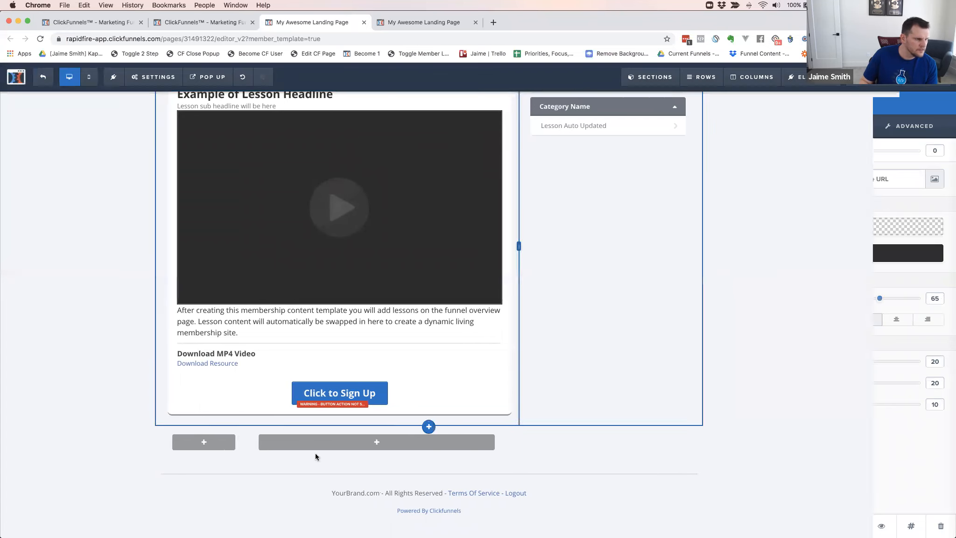
left_click_drag(297, 442, 393, 446)
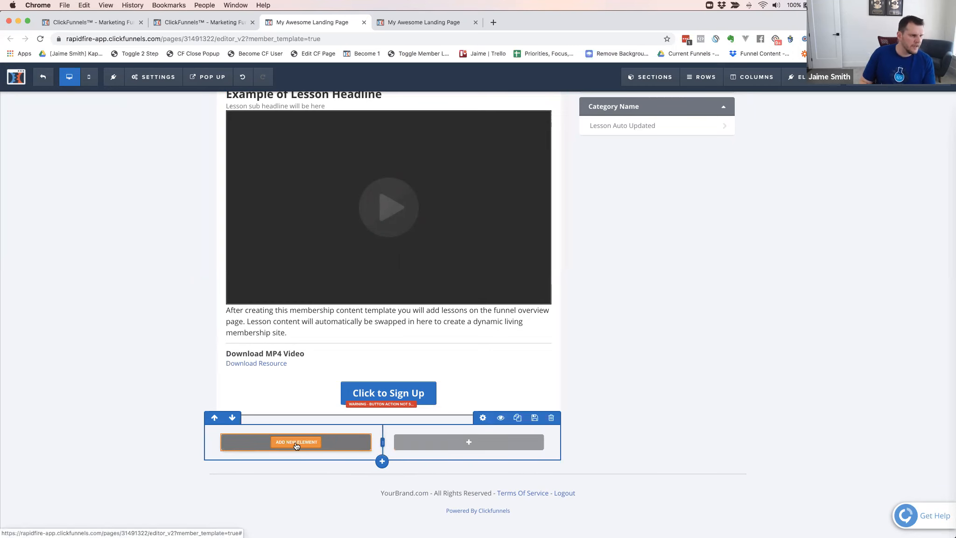
Add a Button element to the first column of the Right Sidebar row and set its text to Previous
left_click(296, 444)
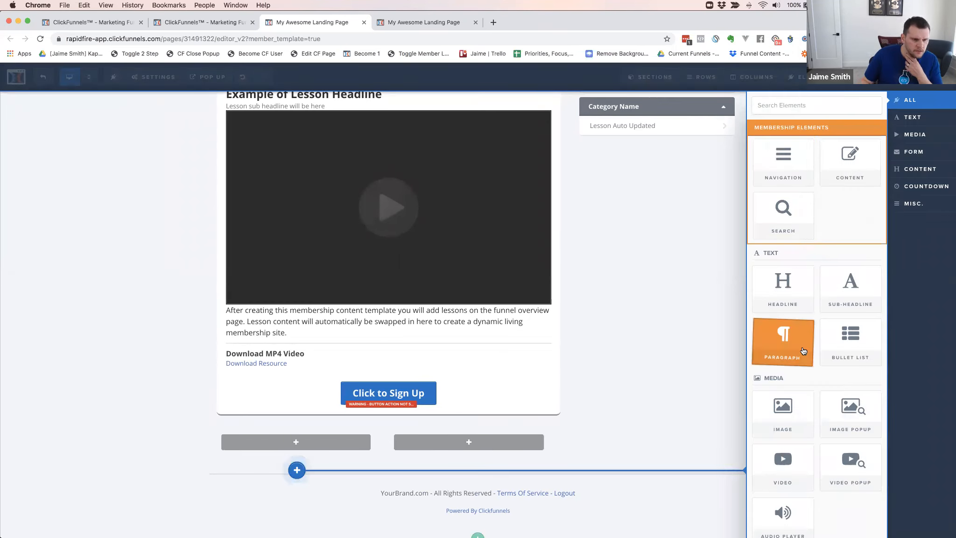
scroll(798, 396, "down", 3)
left_click(790, 470)
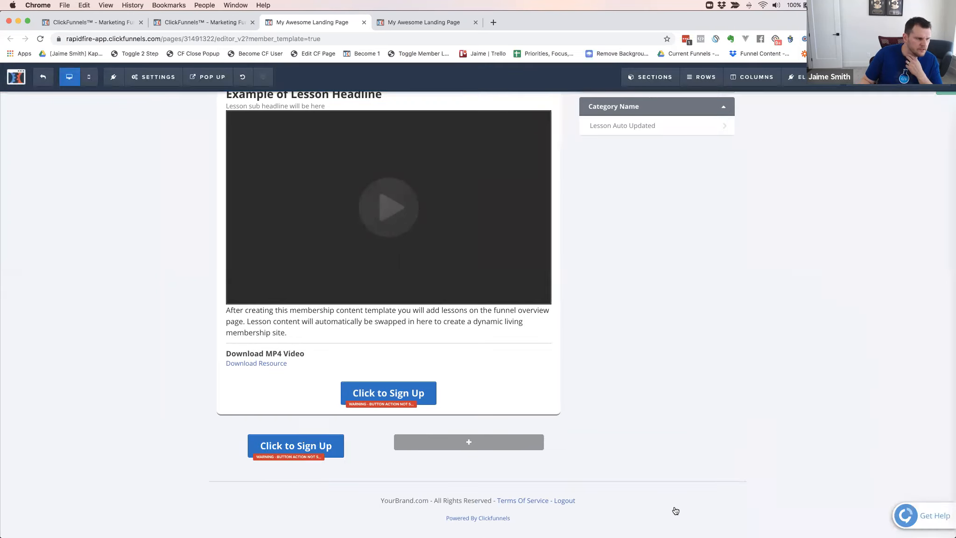
left_click(320, 449)
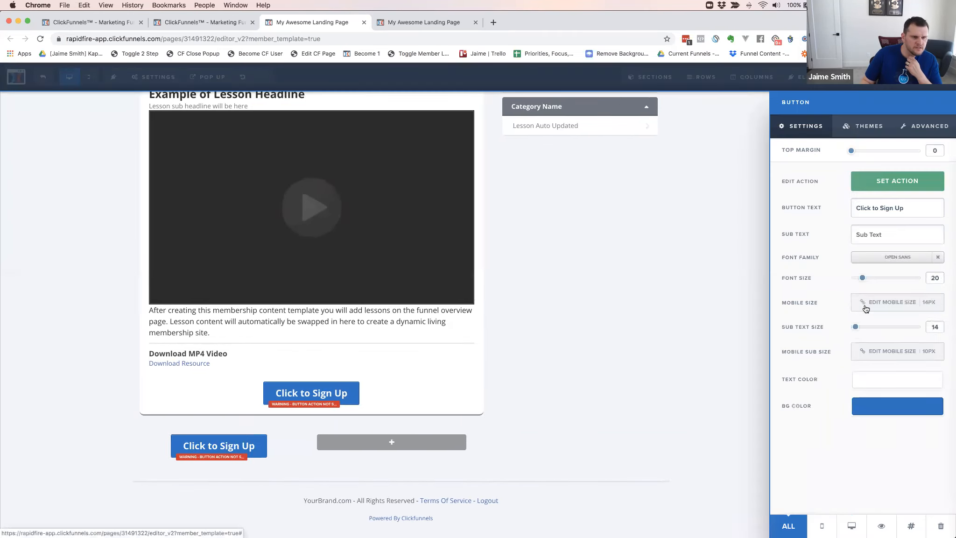
triple_click(895, 206)
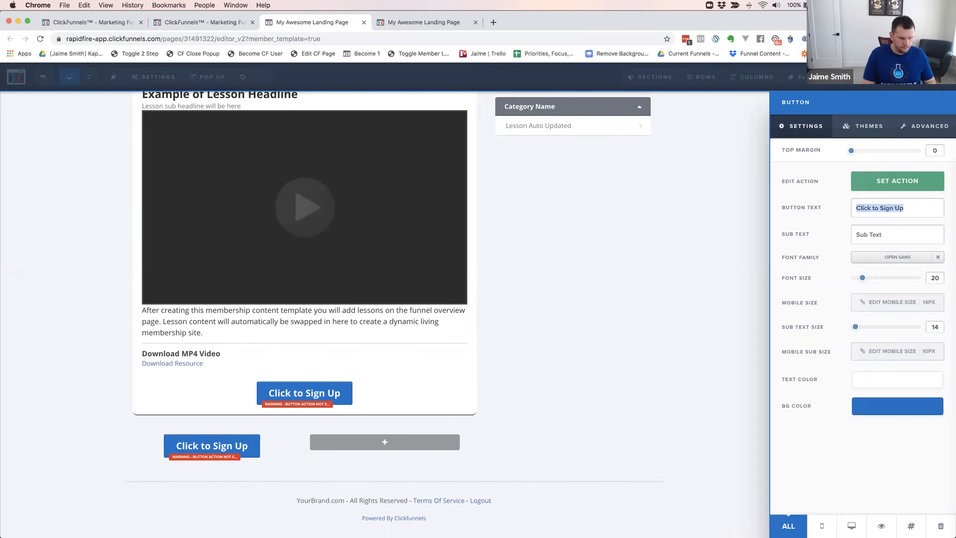
type("Previous")
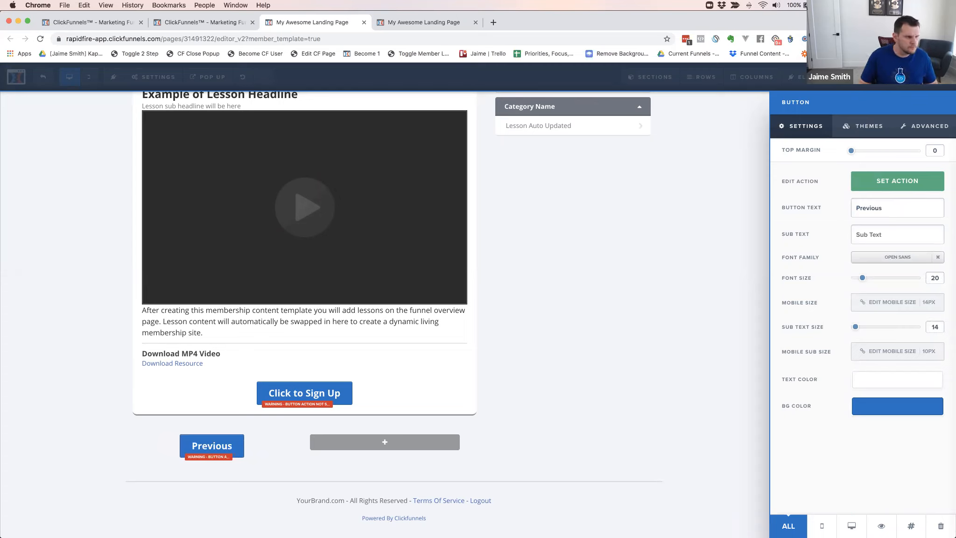
Add the fa-angle-double-left icon before the Previous button's text
left_click(915, 125)
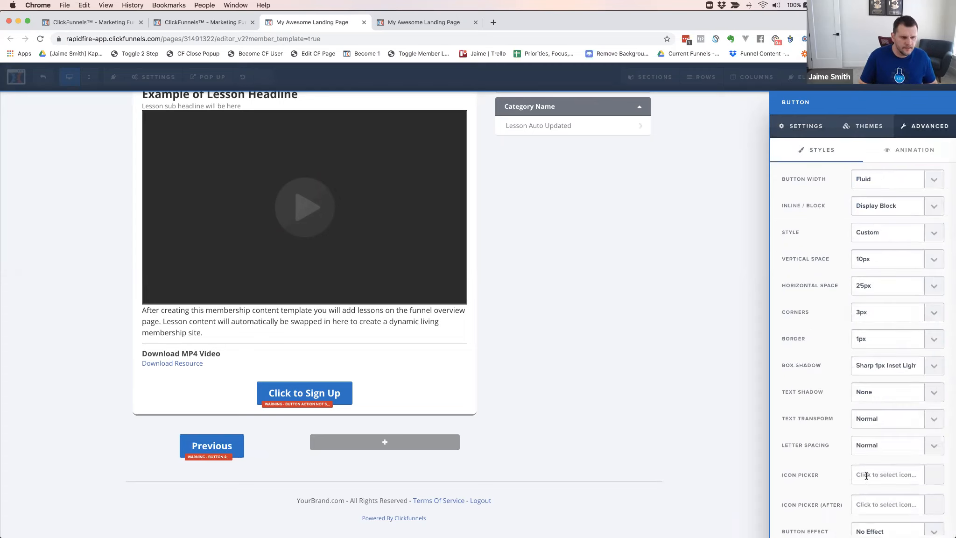
scroll(835, 464, "down", 2)
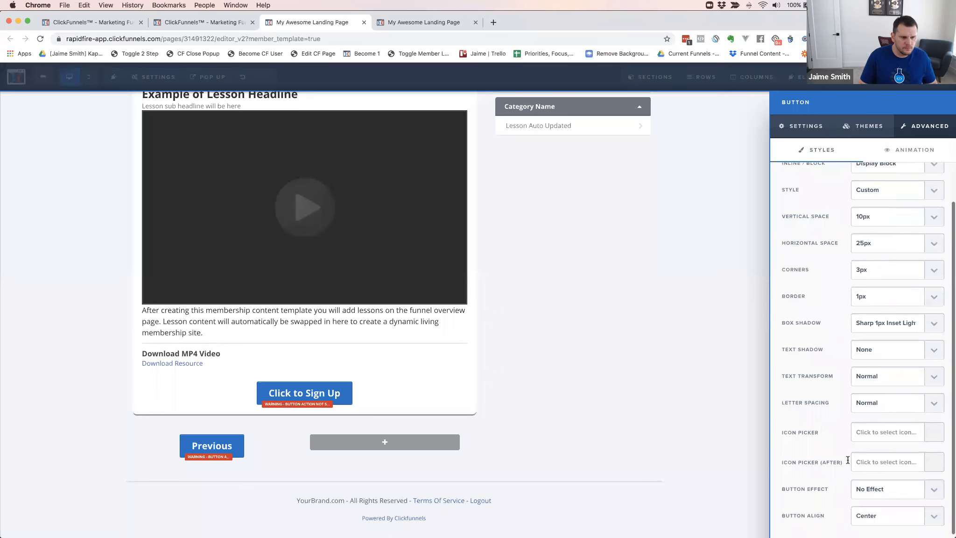
left_click(863, 436)
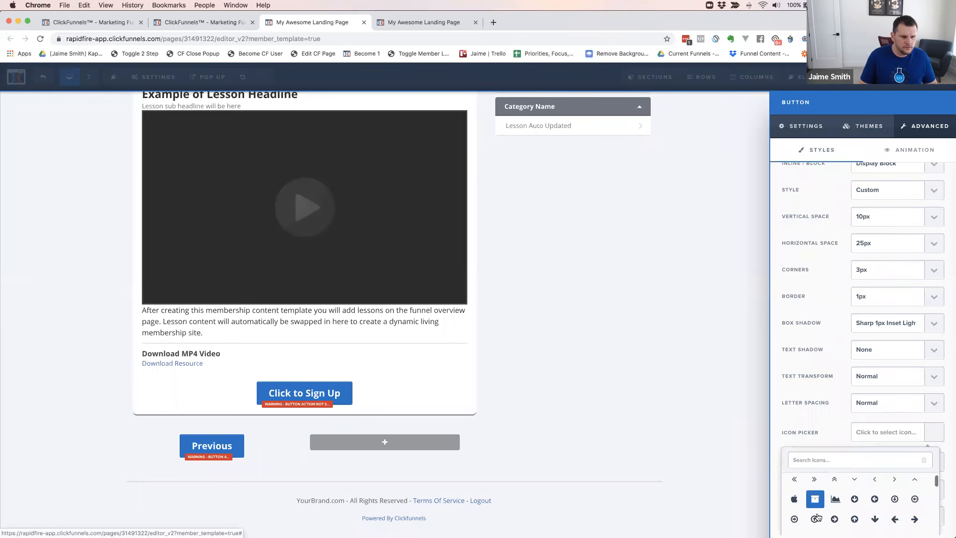
left_click(794, 479)
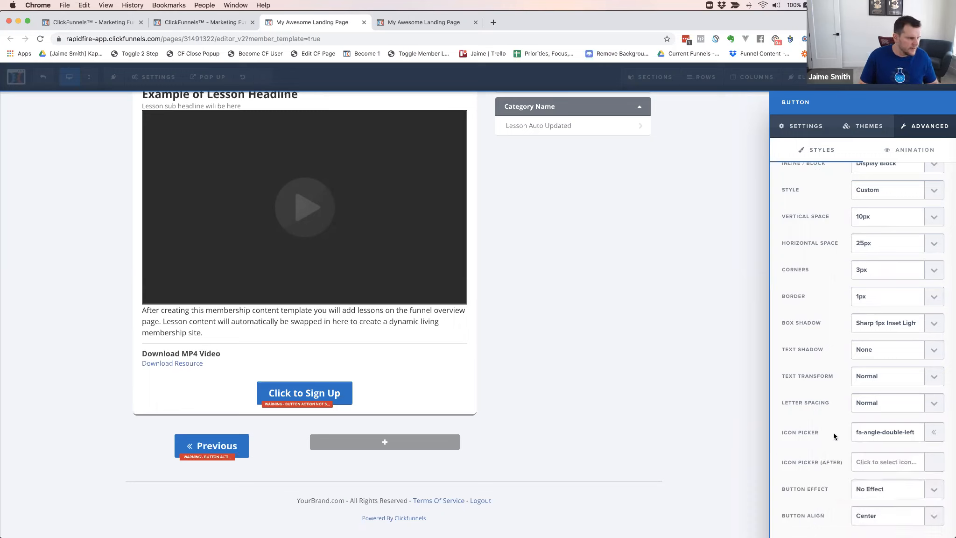
left_click(351, 446)
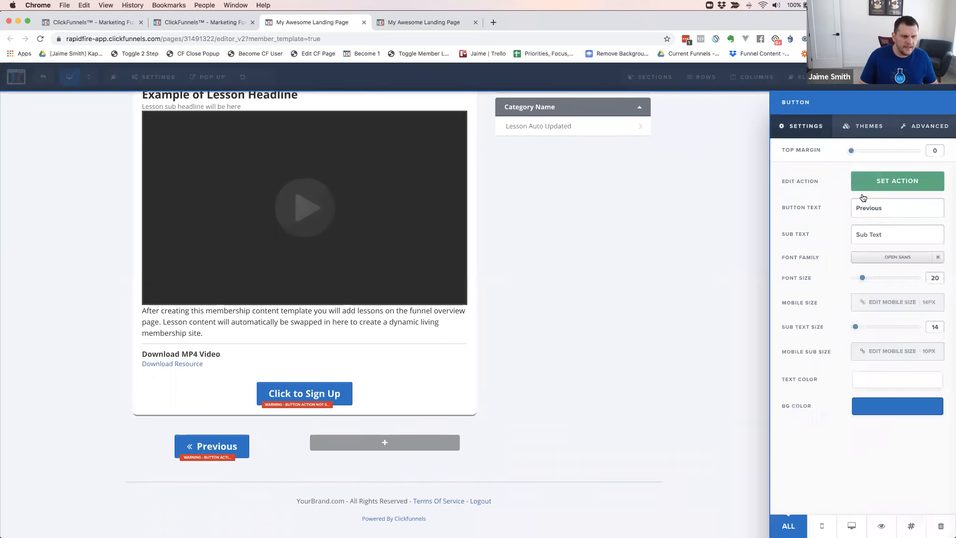
Set the Previous button's action to go to the website URL #previous-lesson
left_click(868, 181)
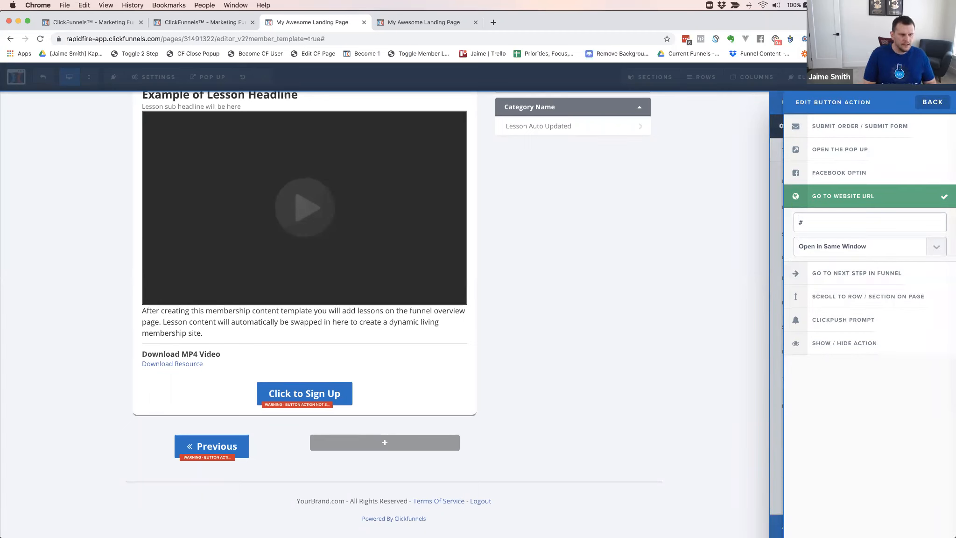
type("previous")
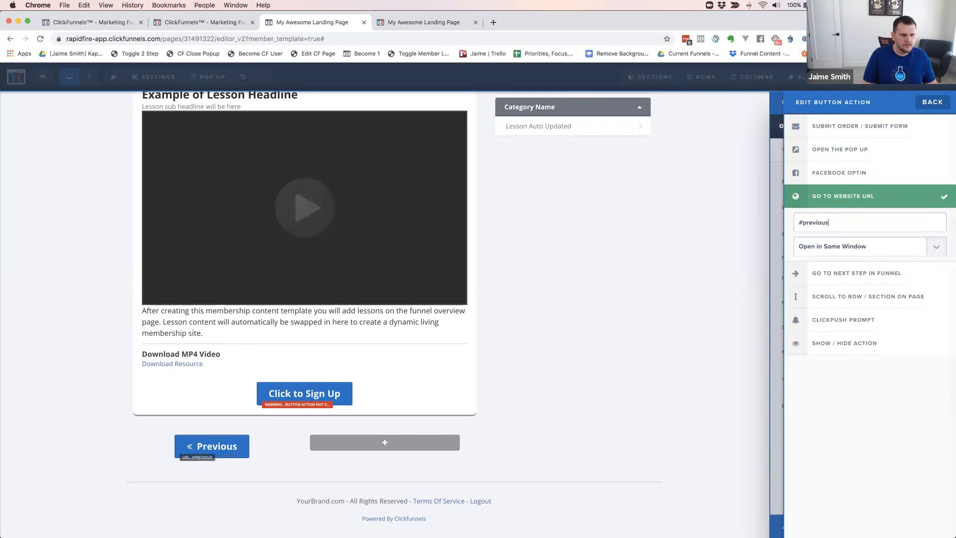
type("-lesson")
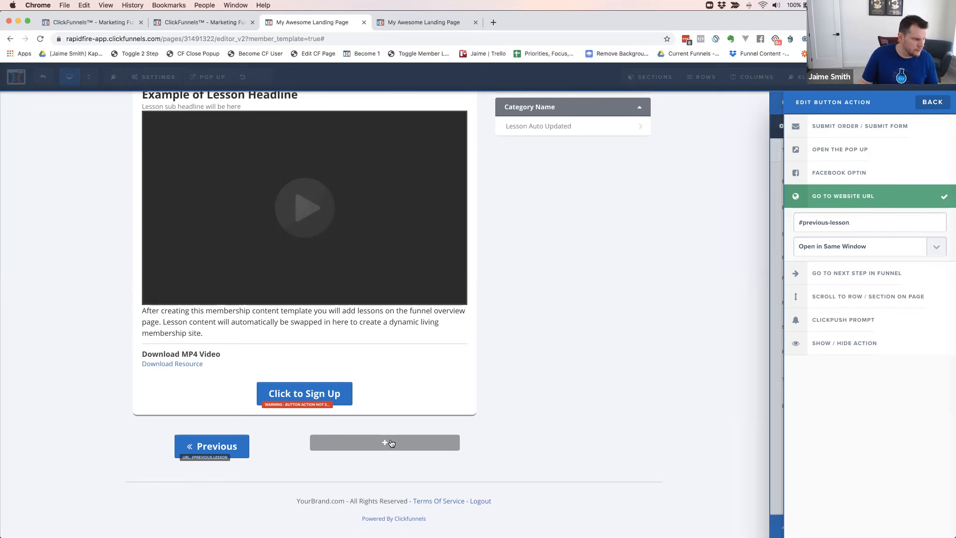
left_click(376, 447)
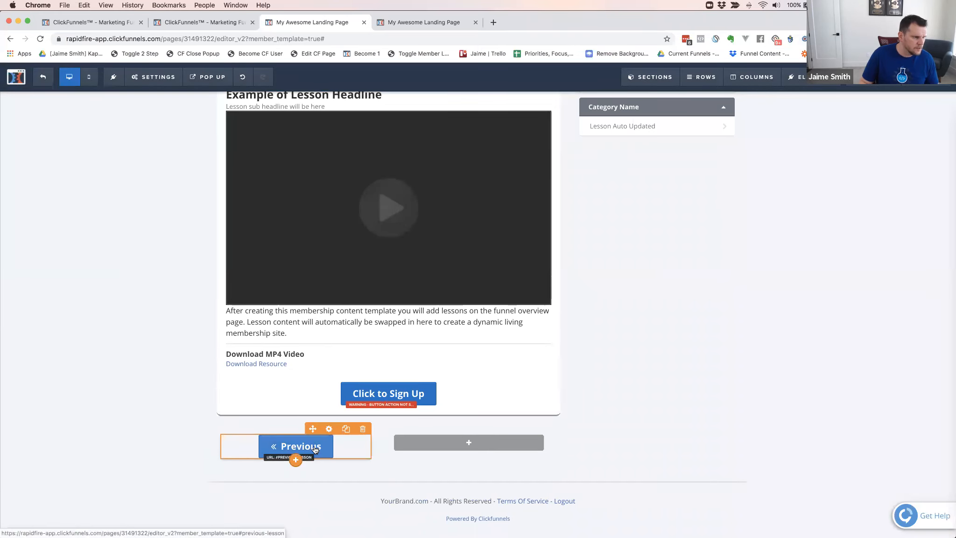
Clone the Previous button into the row's second column and change the copy's text to Next
left_click(346, 429)
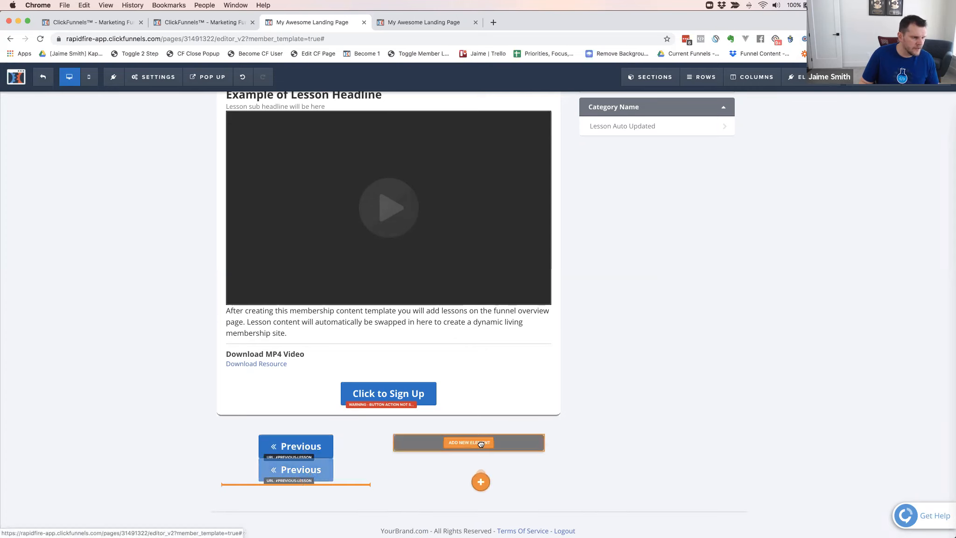
left_click_drag(312, 449, 477, 451)
left_click(477, 450)
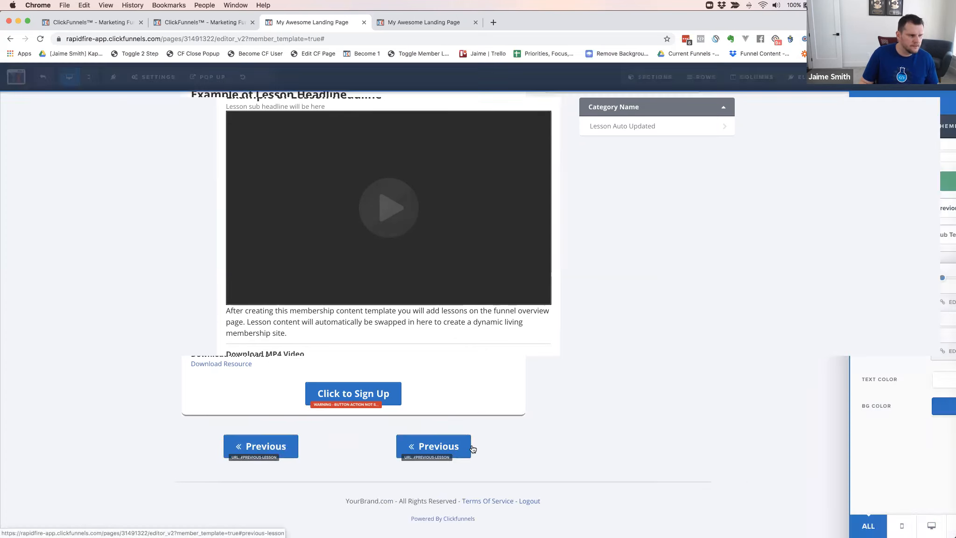
double_click(880, 209)
type("Next")
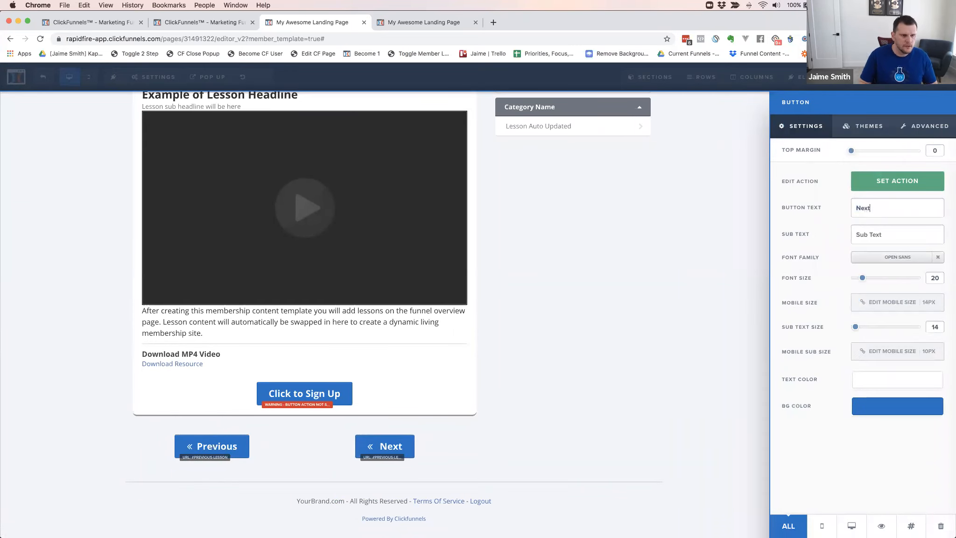
Change the Next button's website URL action to #next-lesson
left_click(887, 186)
double_click(815, 222)
type("next")
key("BackSpace")
key("BackSpace")
key("BackSpace")
key("BackSpace")
type("next")
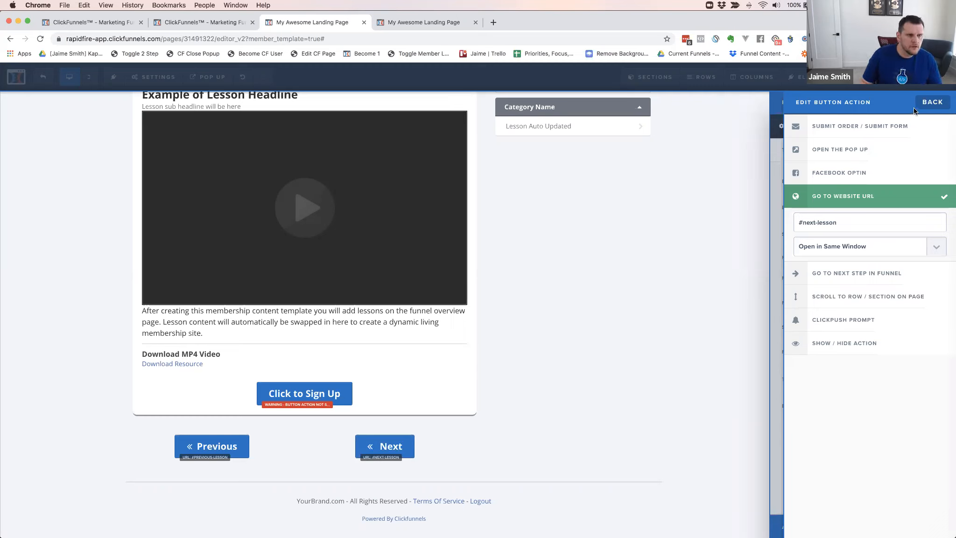
left_click(932, 102)
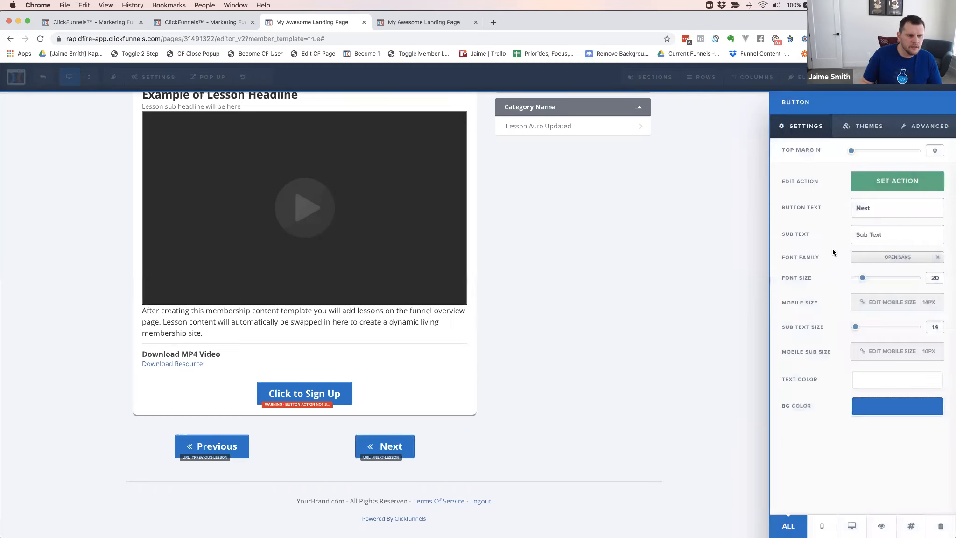
left_click(902, 181)
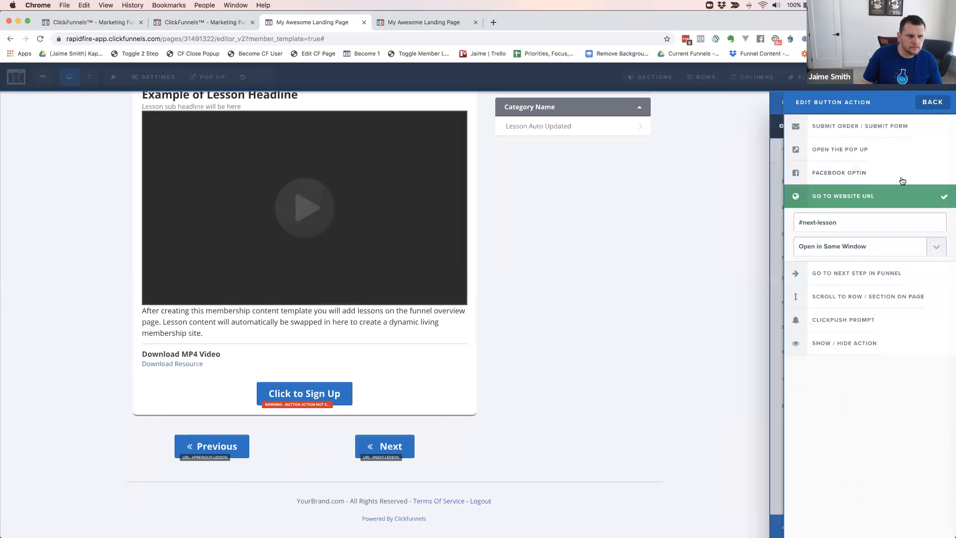
left_click(929, 105)
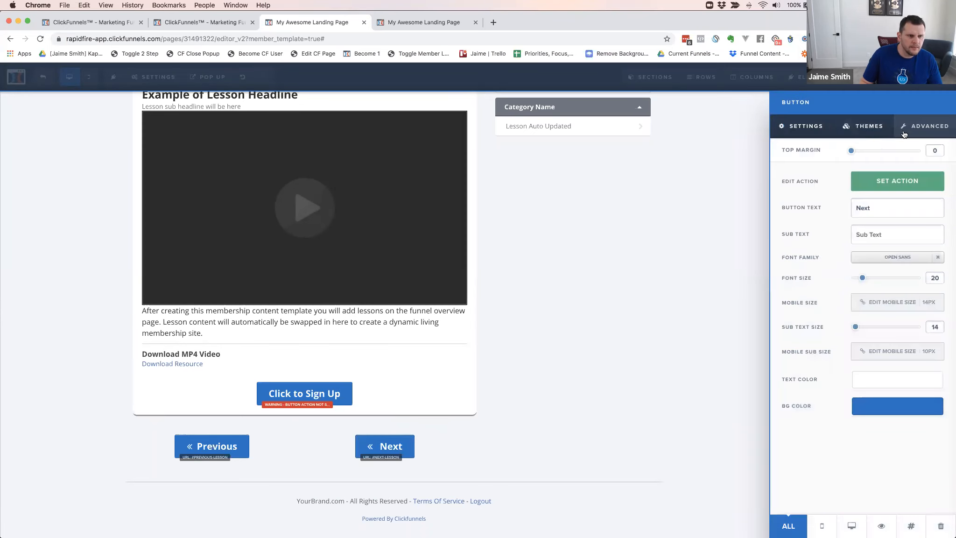
Remove the fa-angle-double-left icon from in front of the Next button's text
left_click(924, 126)
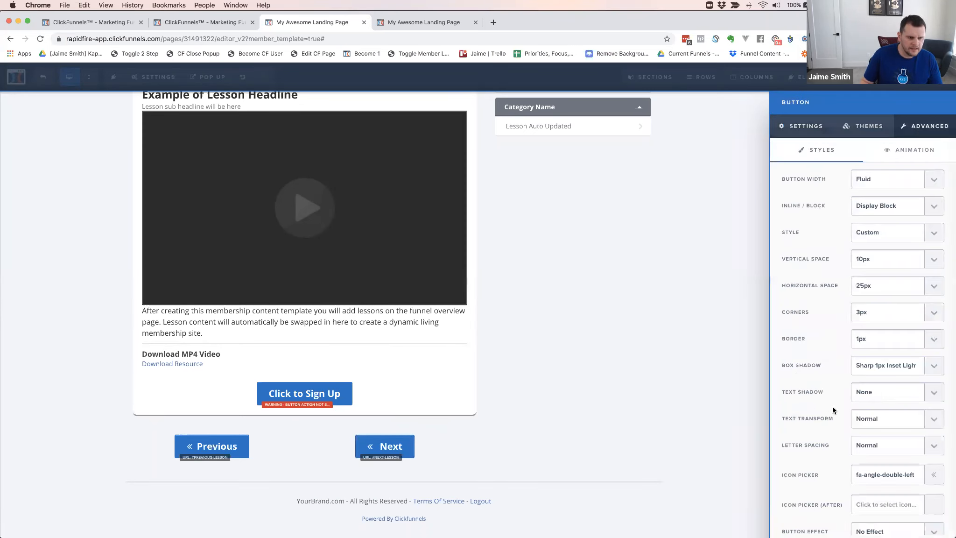
scroll(869, 460, "down", 1)
left_click(869, 460)
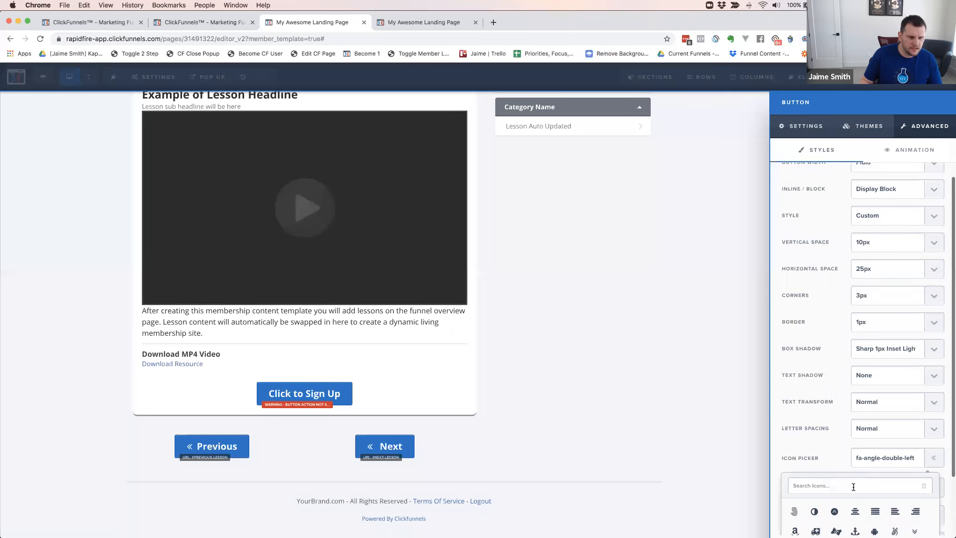
left_click(922, 487)
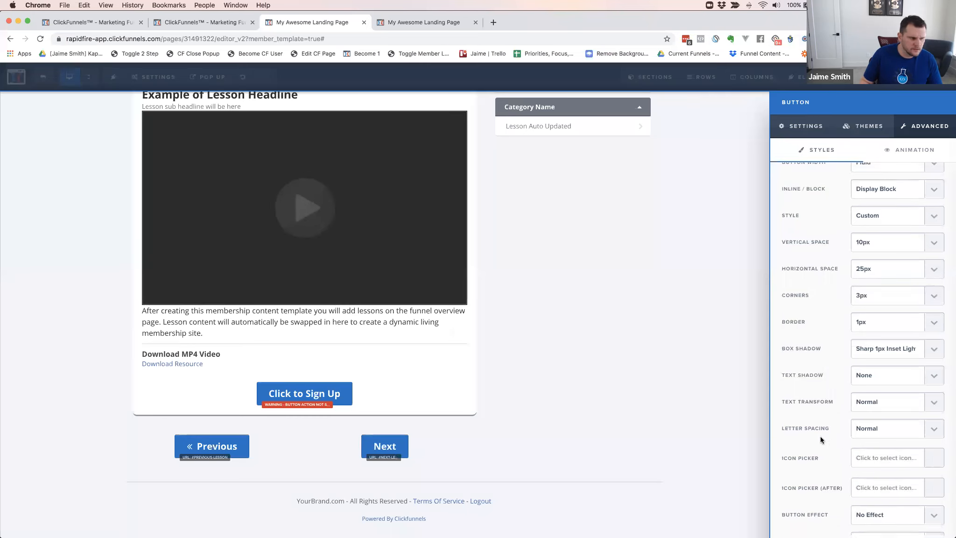
scroll(821, 436, "down", 1)
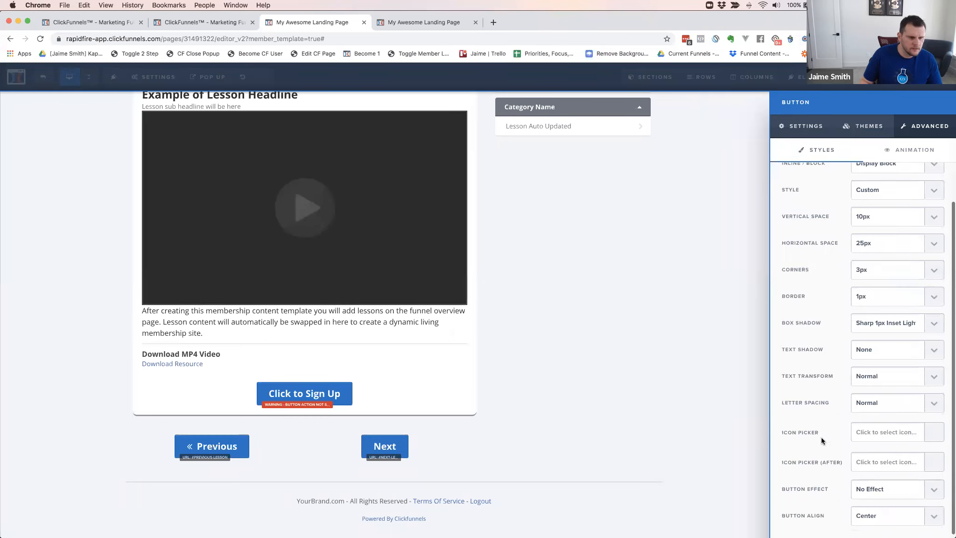
Add the fa-angle-double-right icon after the Next button's text
left_click(870, 463)
scroll(800, 432, "down", 3)
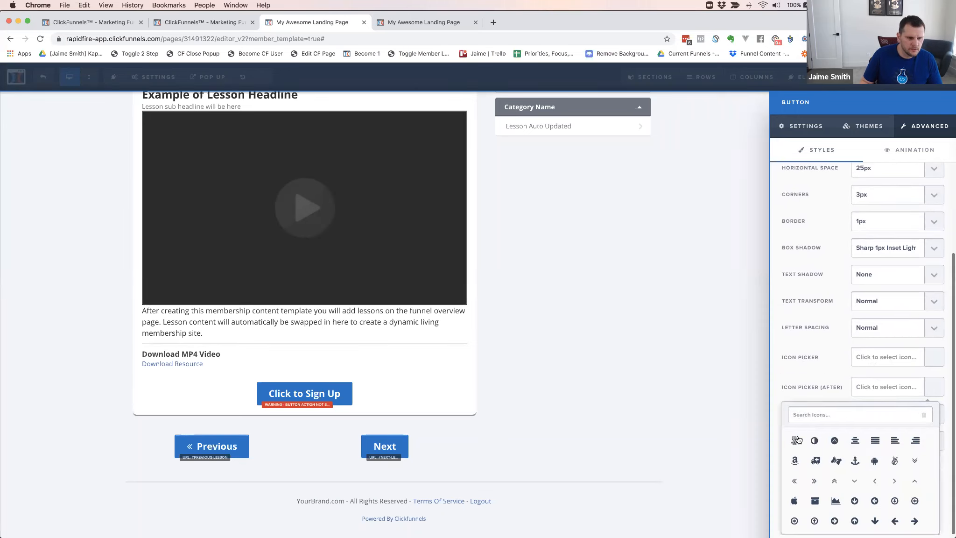
left_click(813, 482)
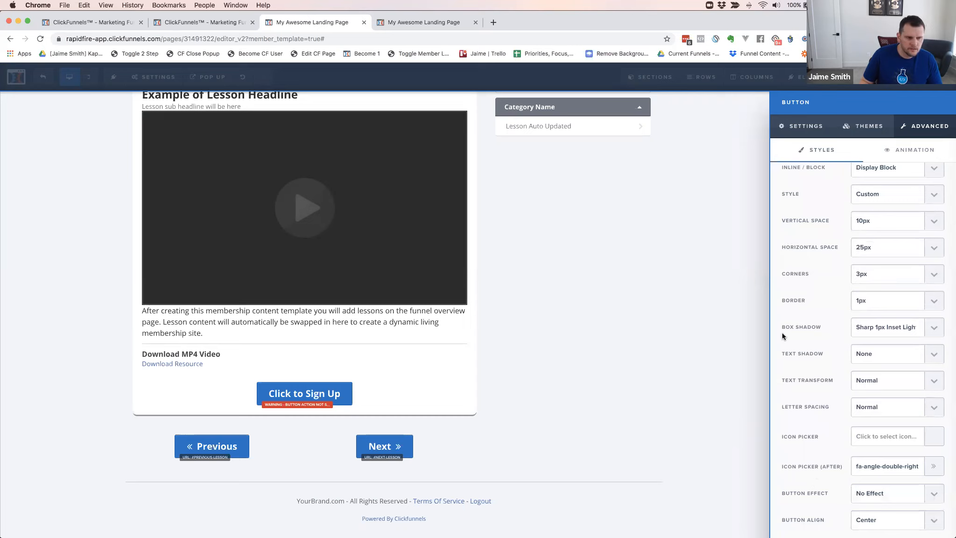
Set the Next button's horizontal space to 40px and return to editing the page
scroll(783, 334, "down", 1)
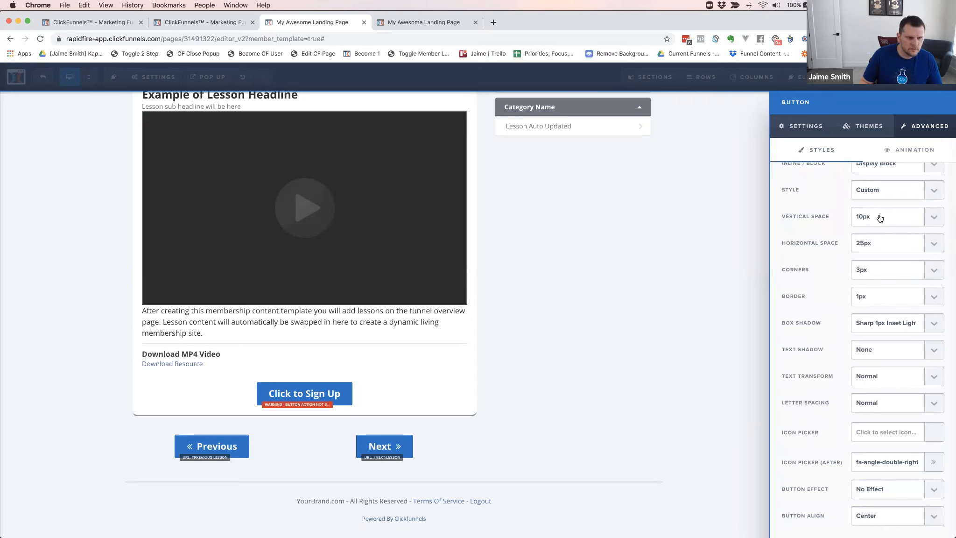
left_click(870, 242)
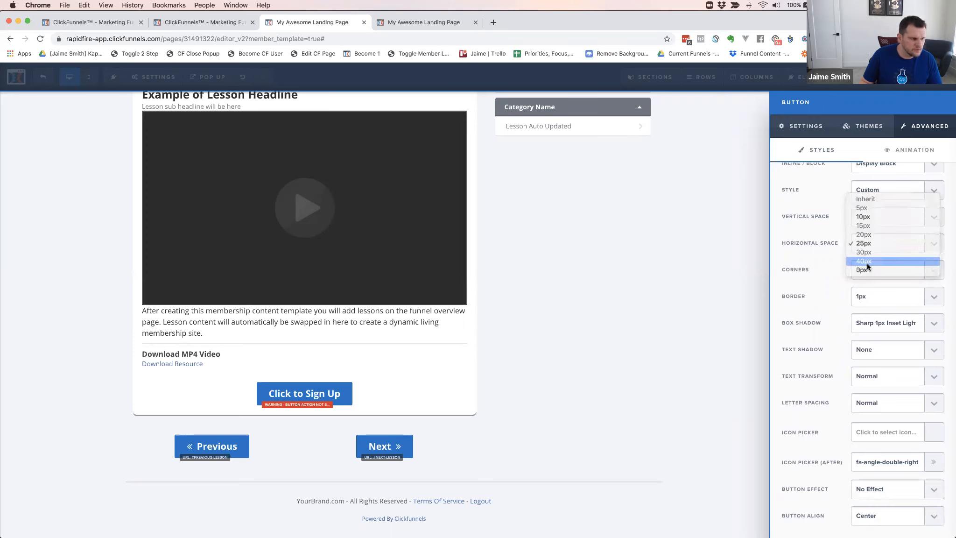
left_click(868, 262)
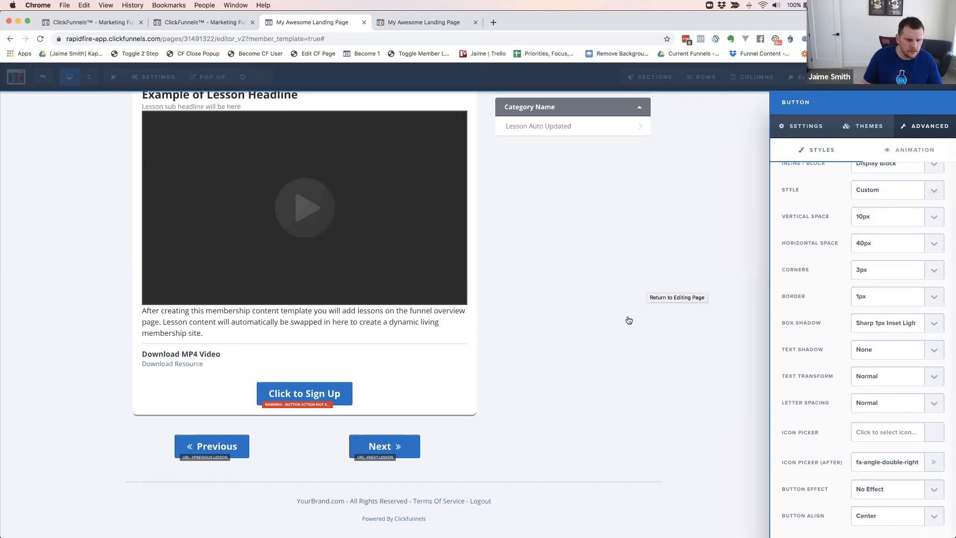
left_click(570, 316)
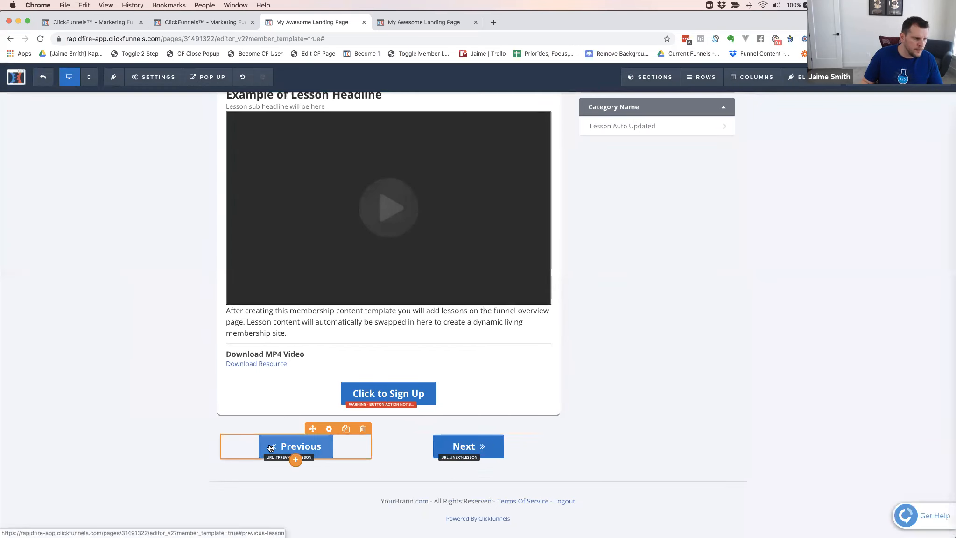
Save the member area page and set its SEO title to My Awesome Members Area
left_click(926, 78)
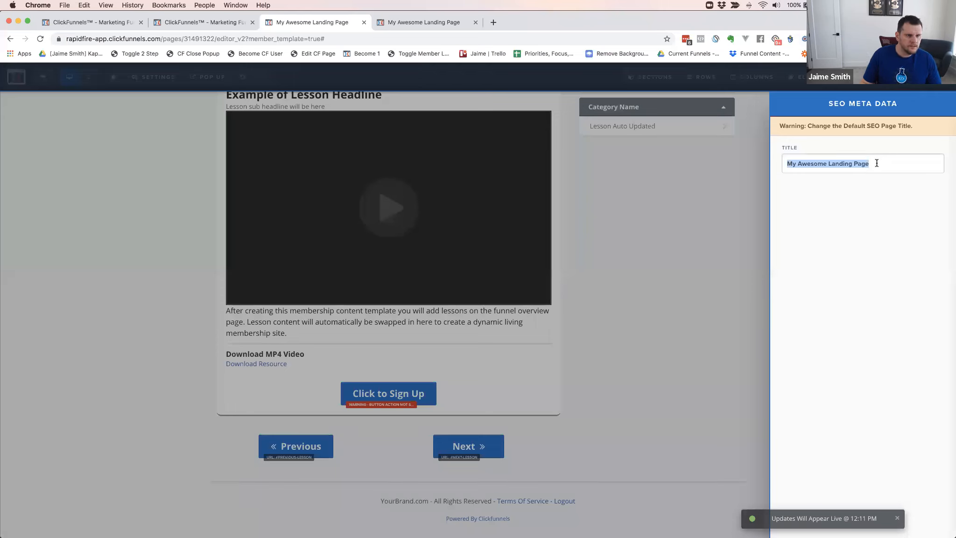
type("My Aesom")
key("BackSpace")
key("BackSpace")
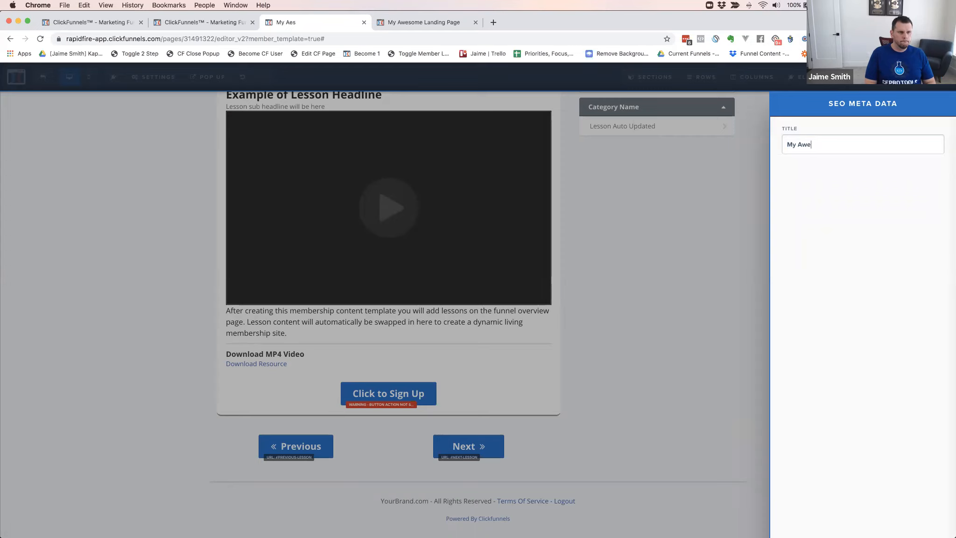
type("some Mem")
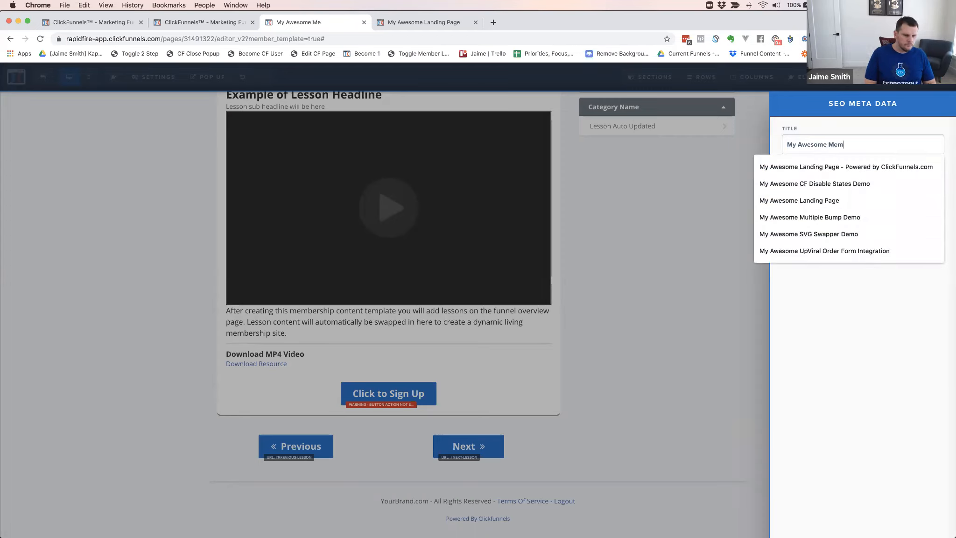
type("bers Area")
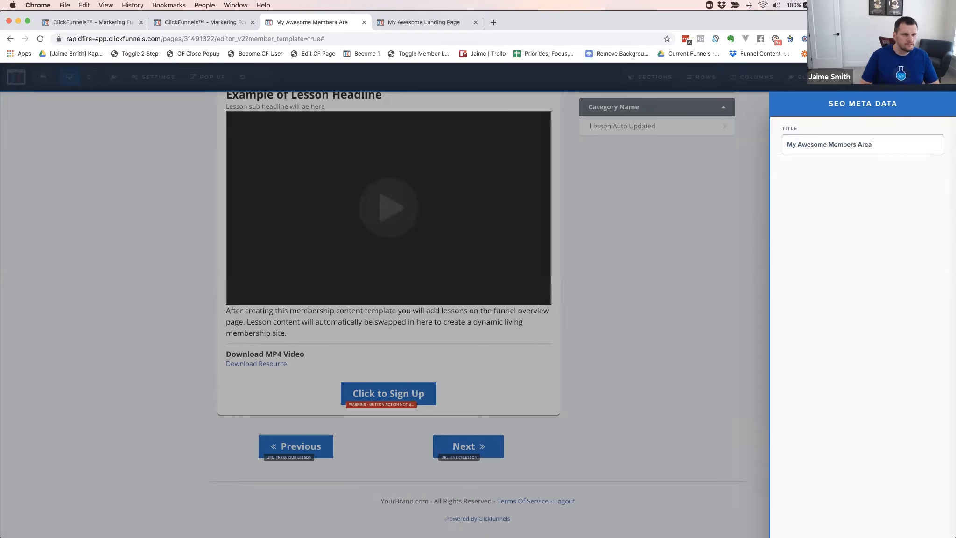
left_click(753, 214)
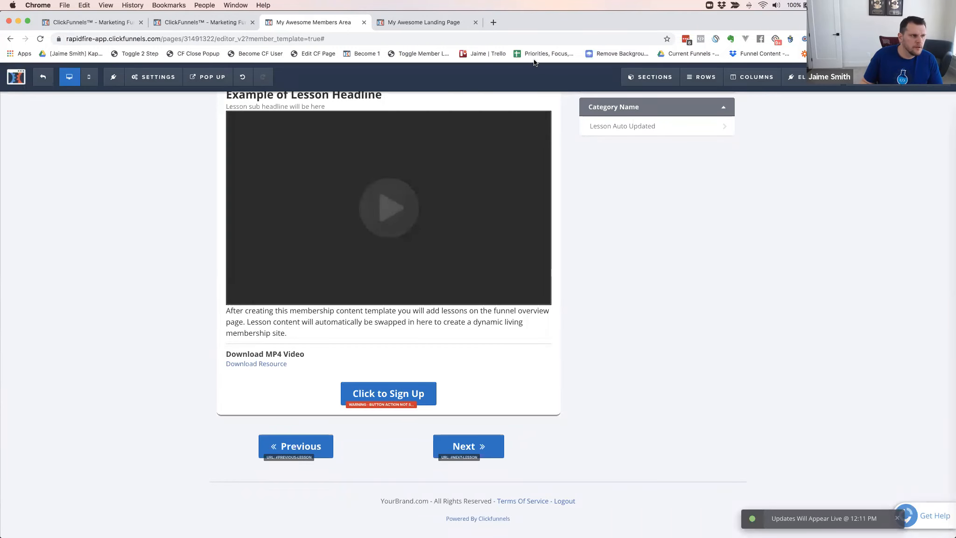
Reload the member area preview and test the Next button below the first lesson
left_click(425, 22)
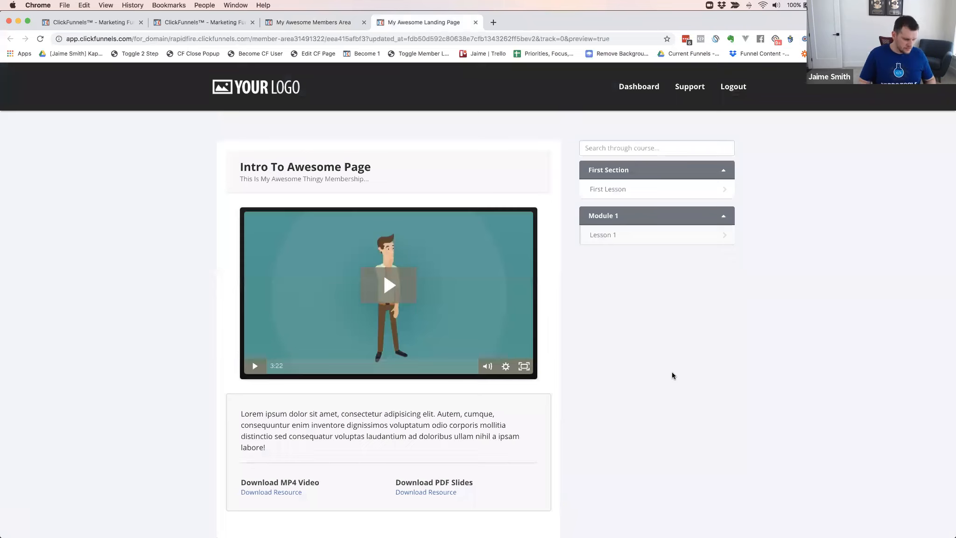
key("super+r")
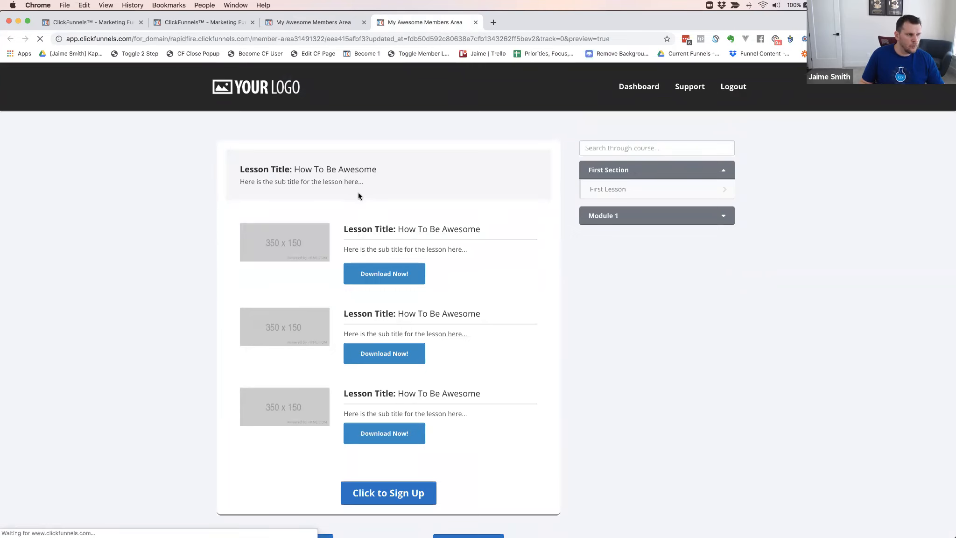
scroll(438, 210, "down", 3)
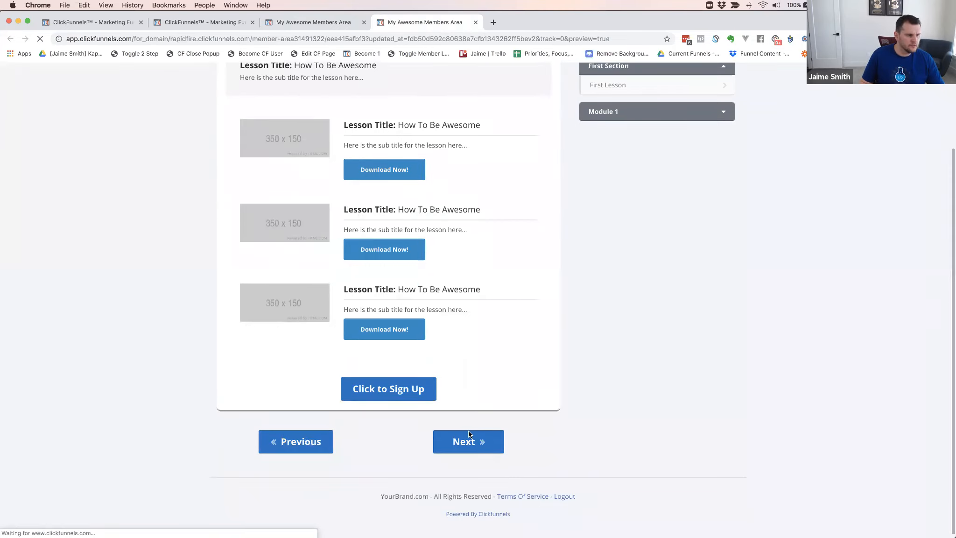
left_click(455, 441)
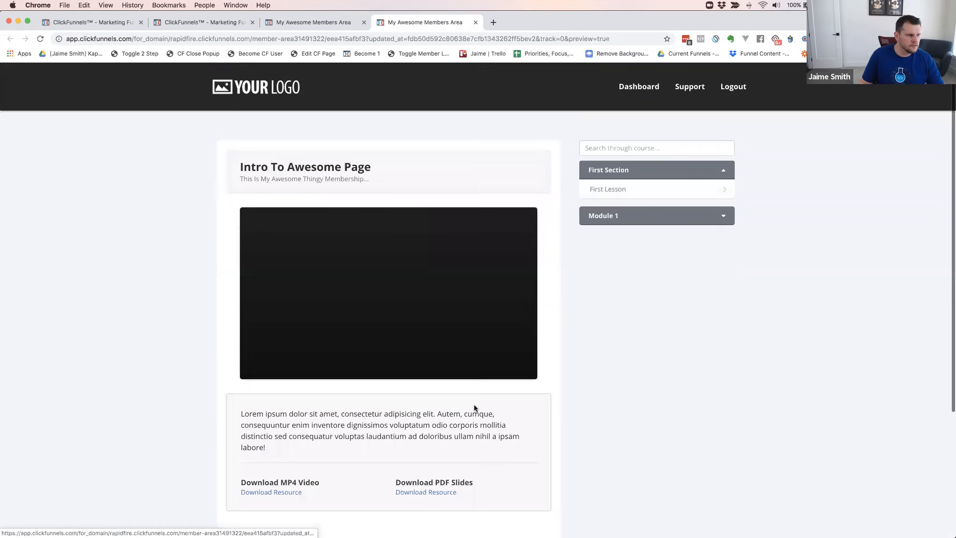
scroll(414, 254, "down", 1)
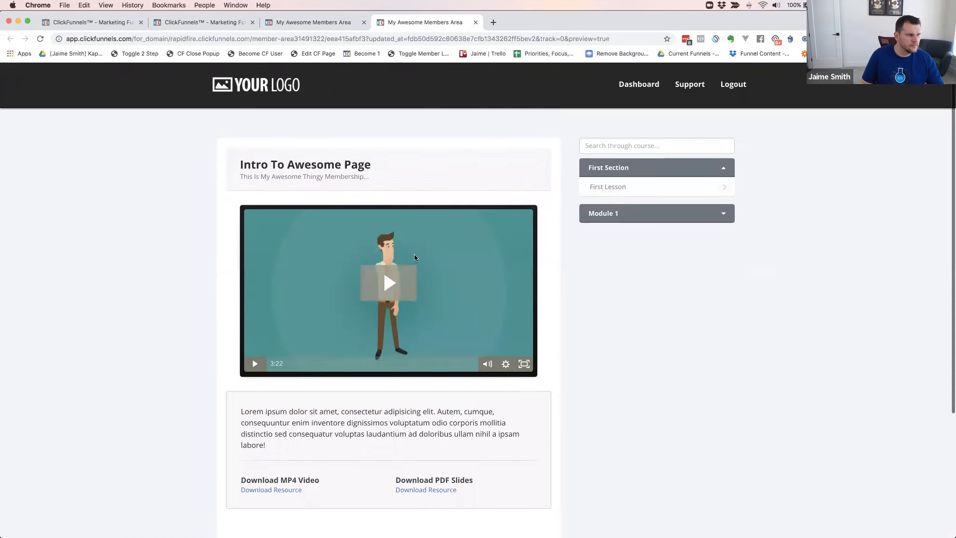
scroll(427, 185, "down", 4)
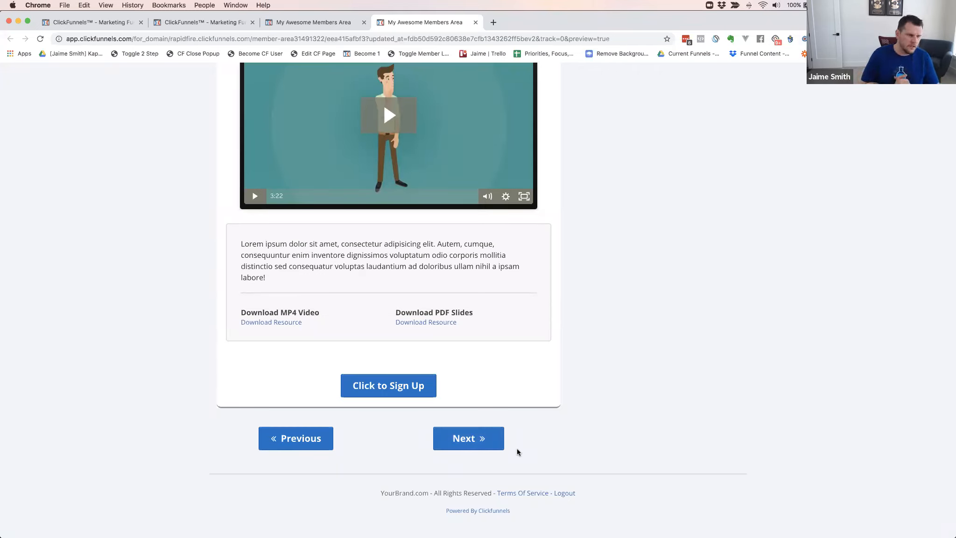
Expand Module 1 in the course sidebar and test the Previous and Next buttons between the two lessons
scroll(565, 331, "up", 4)
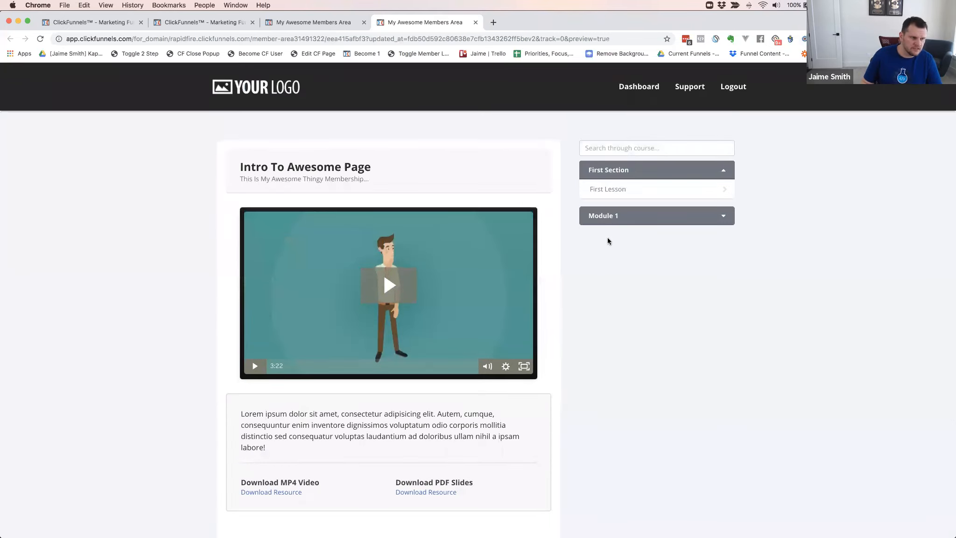
left_click(613, 220)
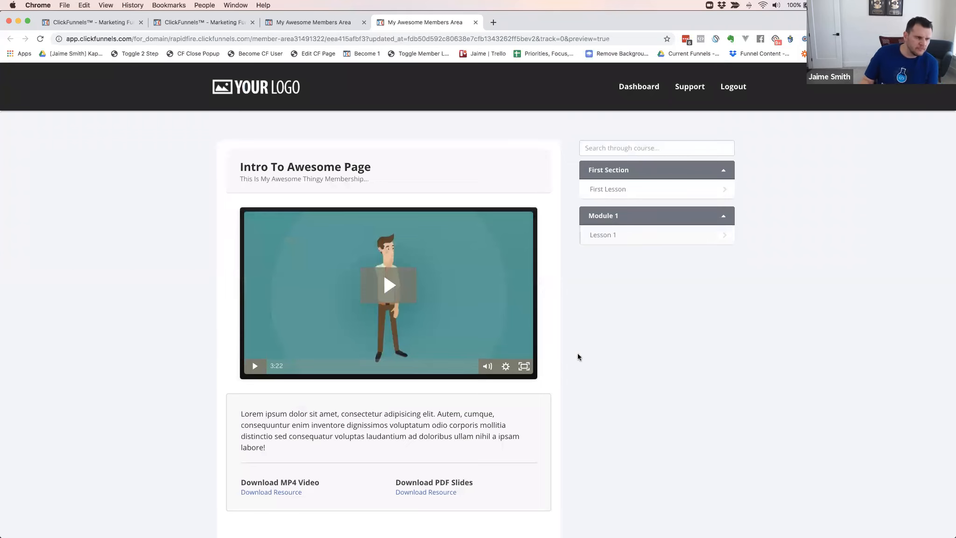
scroll(470, 440, "down", 5)
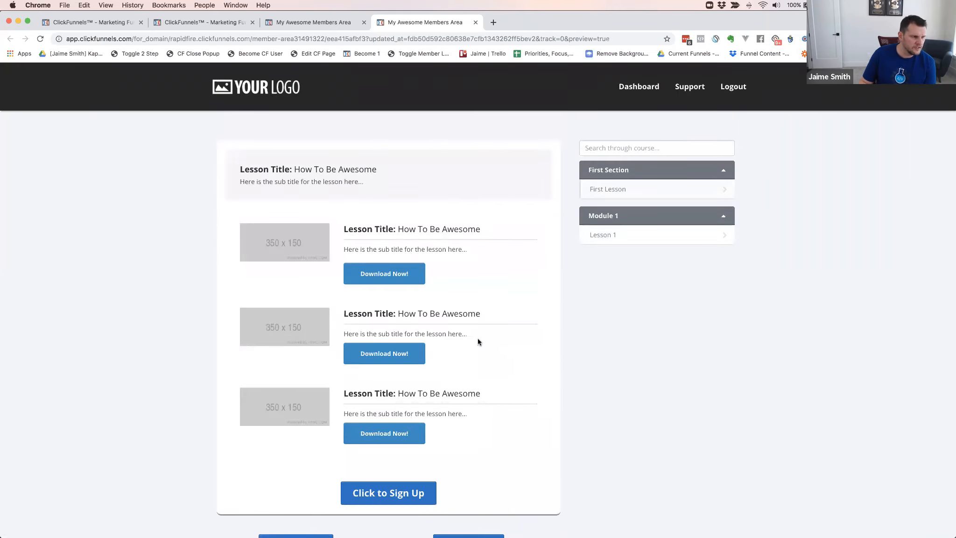
scroll(472, 347, "down", 3)
left_click(462, 429)
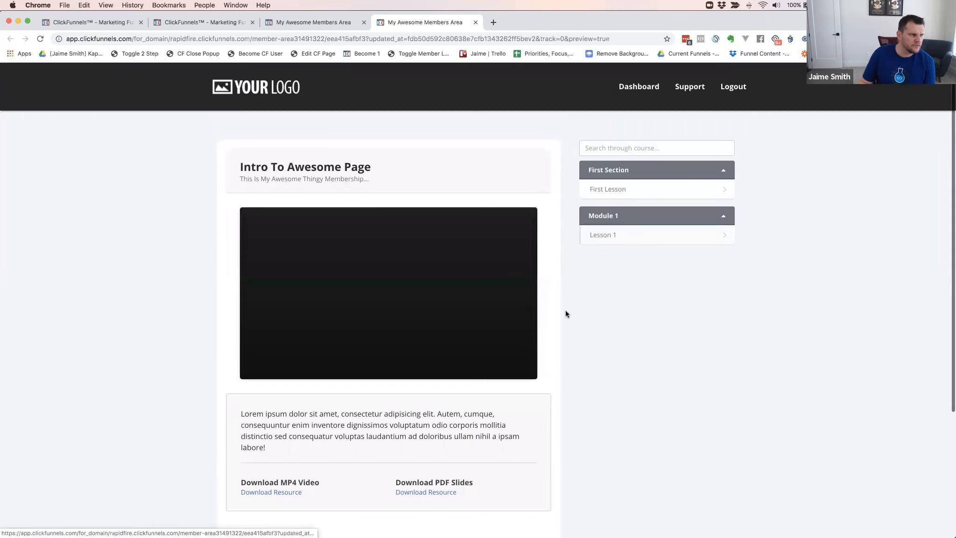
scroll(588, 340, "down", 5)
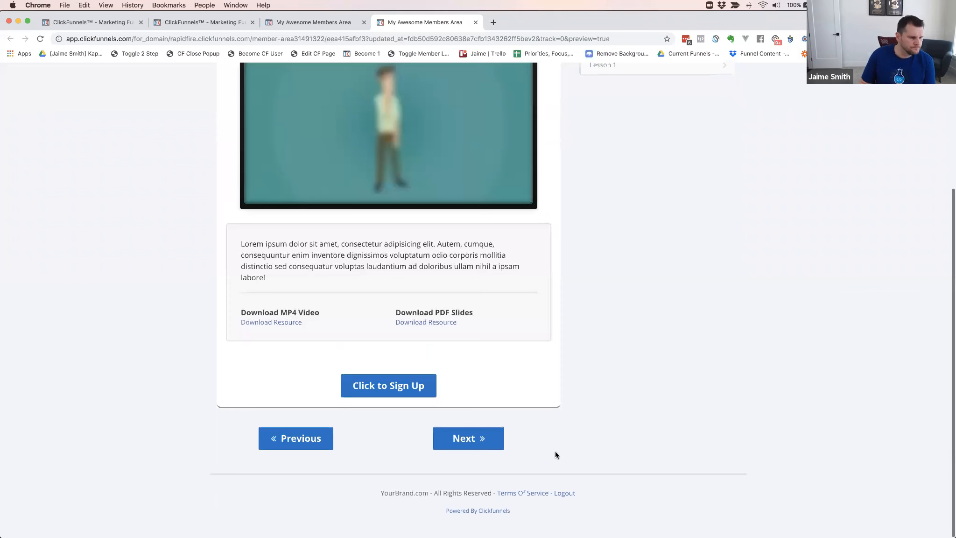
scroll(627, 322, "up", 5)
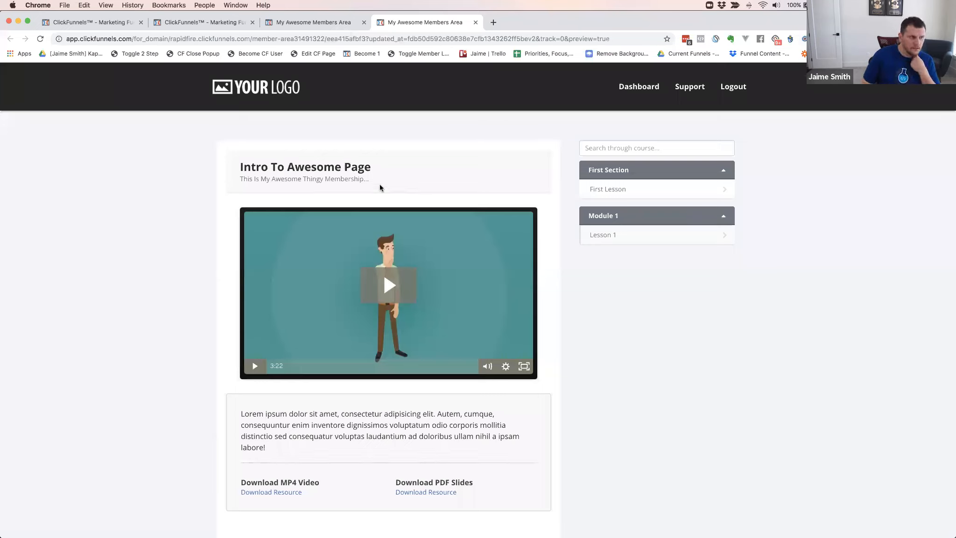
left_click(305, 24)
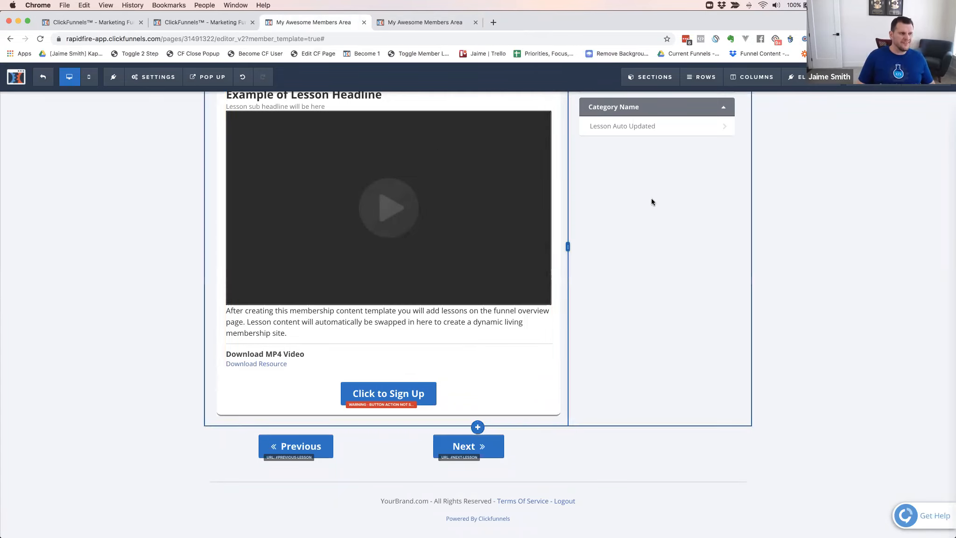
scroll(628, 193, "up", 2)
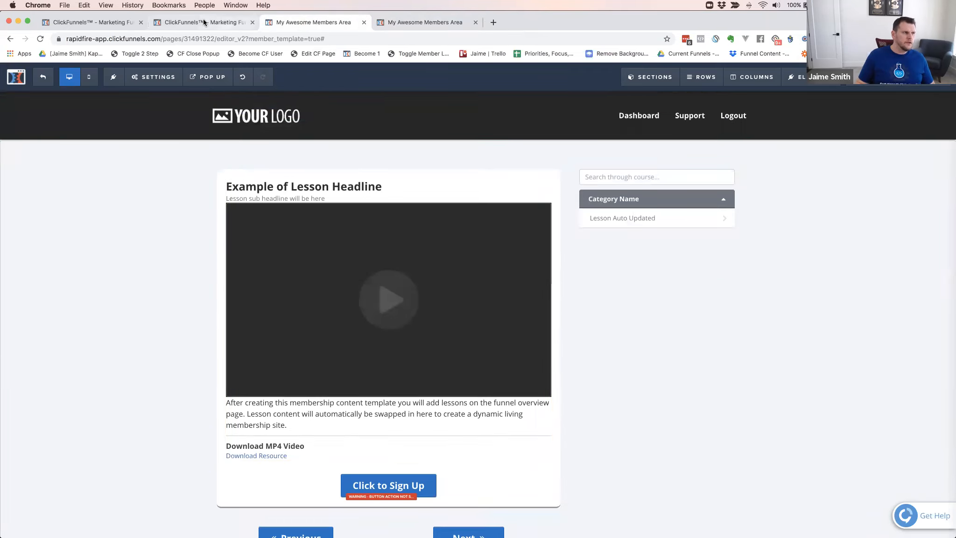
left_click(410, 27)
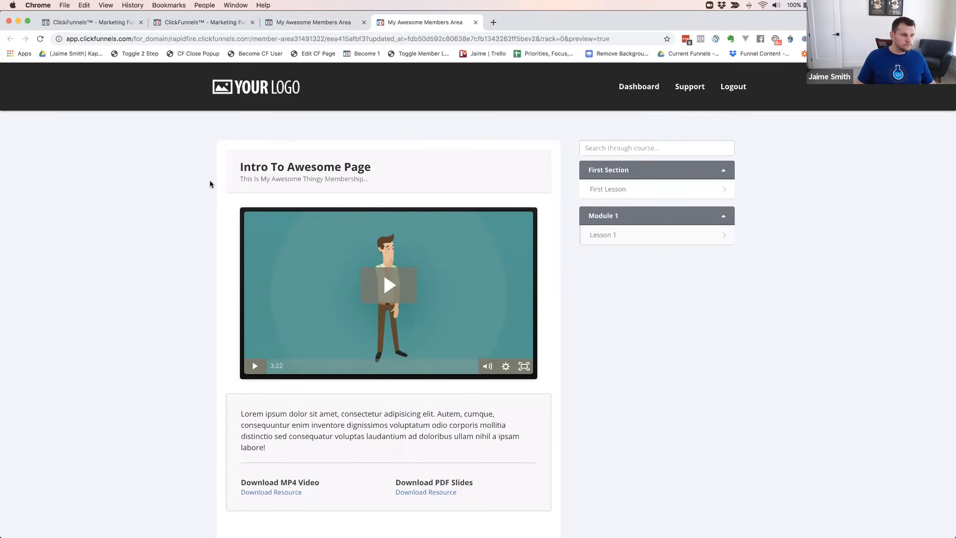
Remove the query string, from ?updated_at onward, from the preview's address and load the shortened member area URL
scroll(794, 188, "down", 3)
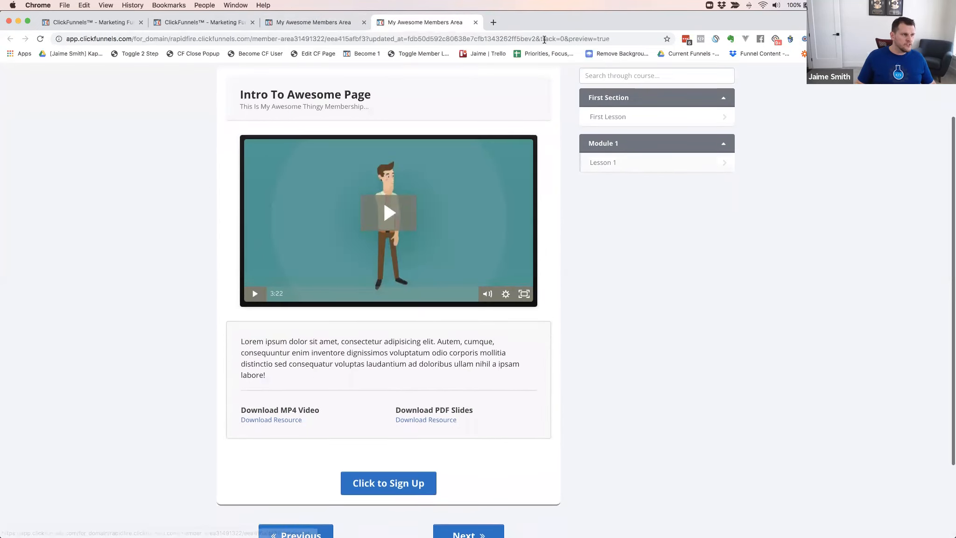
left_click(411, 39)
left_click(411, 39)
left_click_drag(464, 39, 456, 40)
left_click(390, 39)
key("shift+super+Right")
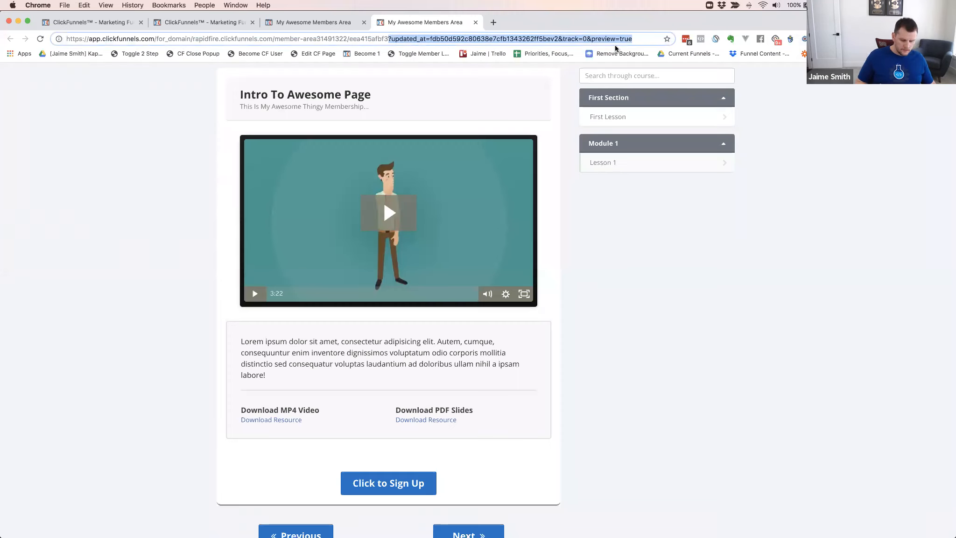
key("BackSpace")
key("Return")
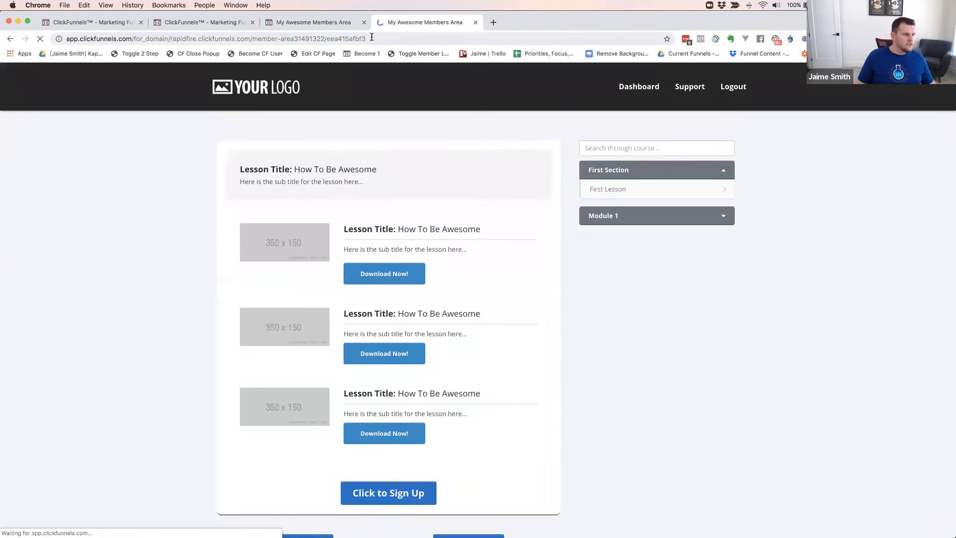
Open Lesson 1 under Module 1 and return to First Lesson from the course sidebar, checking the page address for each
left_click(259, 39)
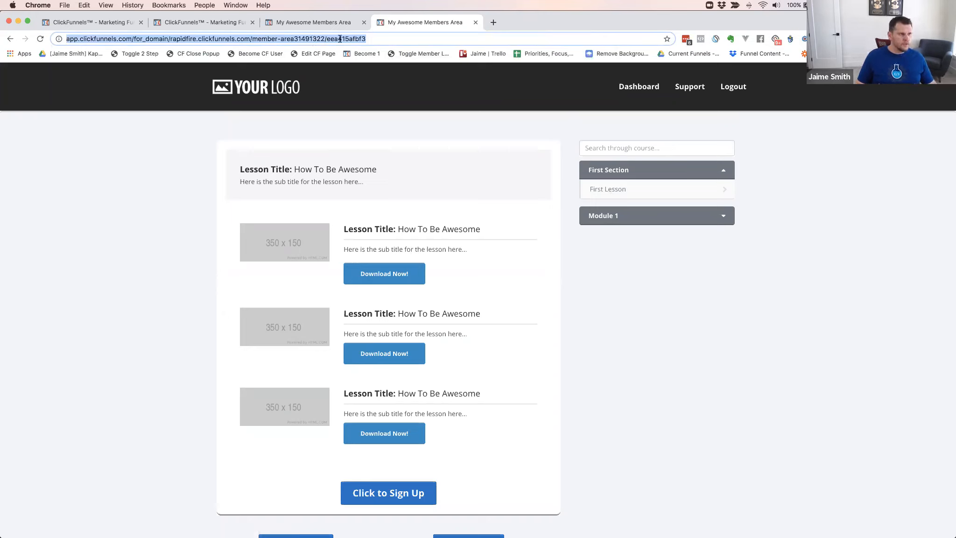
left_click(373, 39)
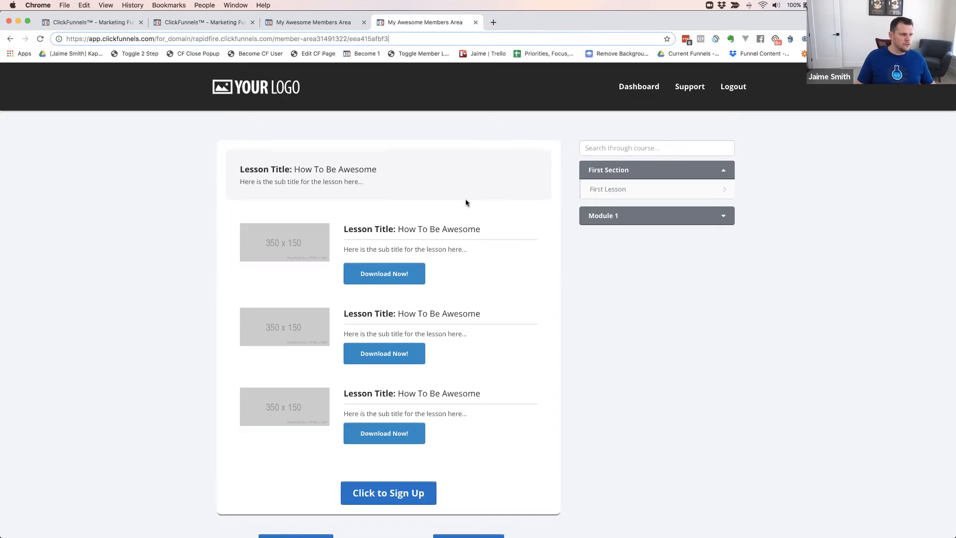
left_click(606, 217)
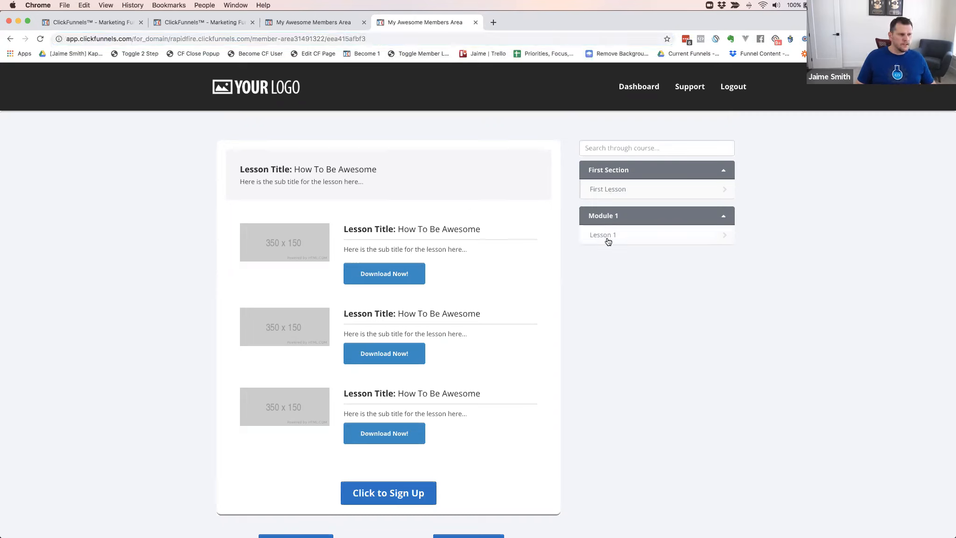
left_click(604, 237)
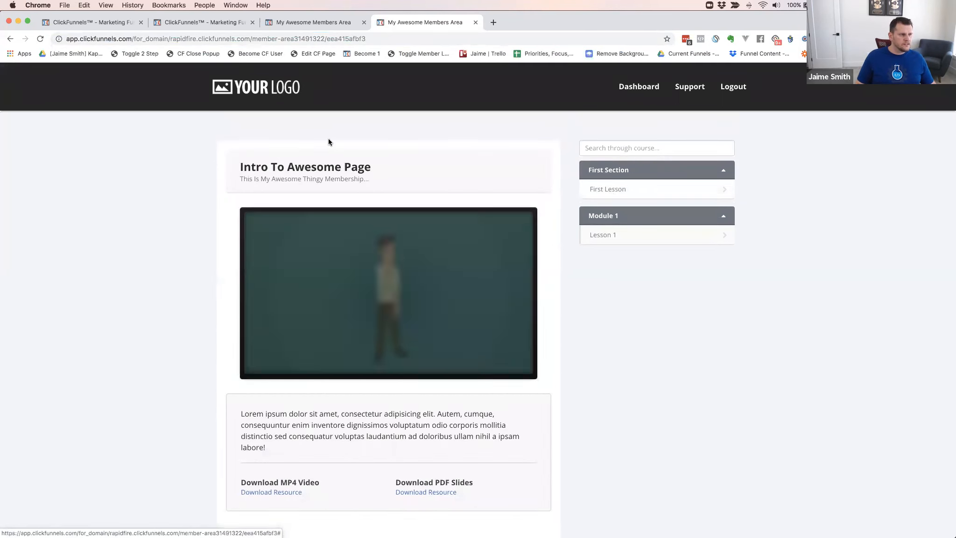
left_click(363, 40)
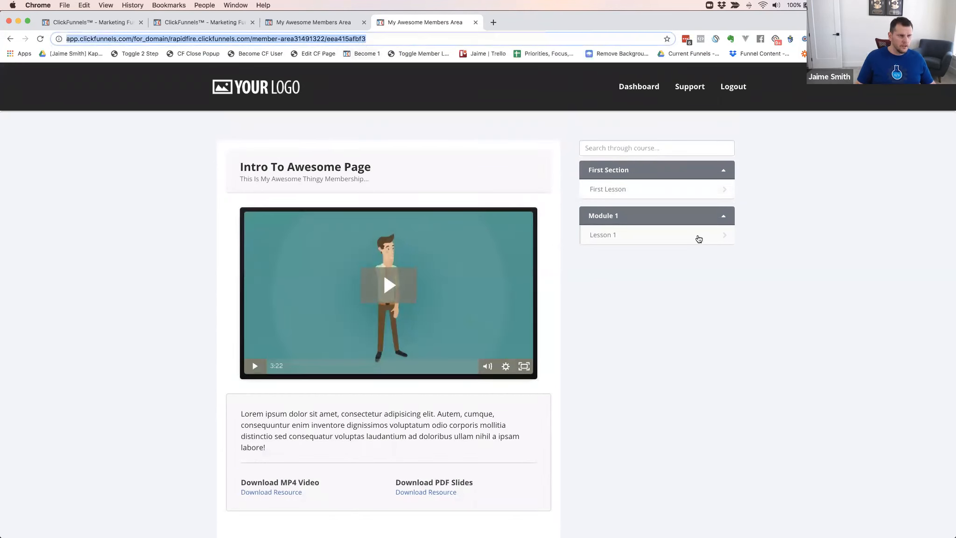
left_click(626, 190)
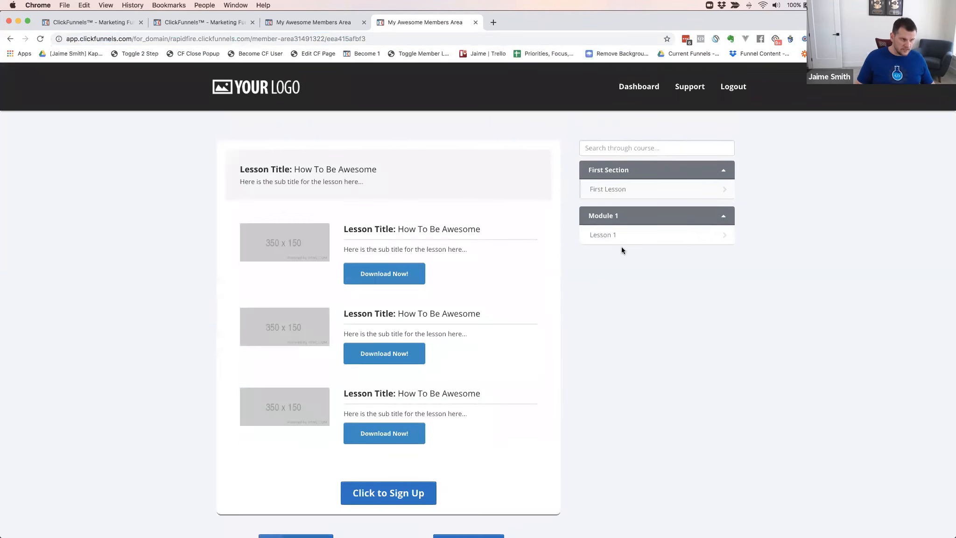
Switch between Lesson 1 and First Lesson from the course sidebar, examining the page address for each lesson
left_click(605, 235)
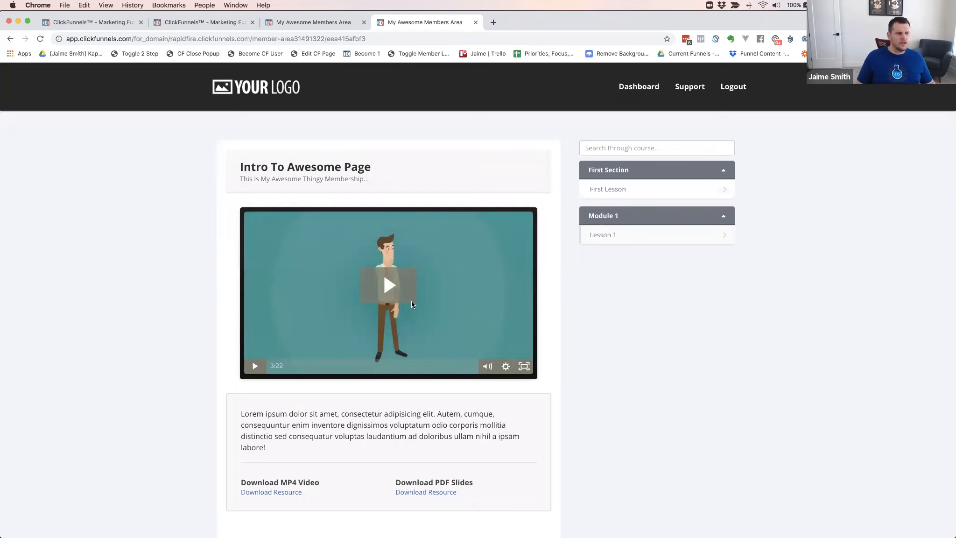
left_click(608, 237)
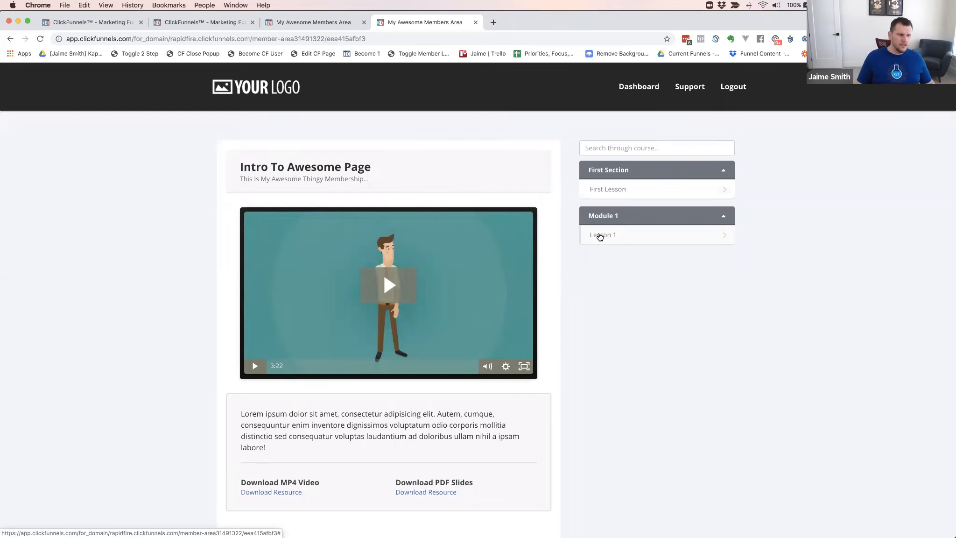
left_click(602, 236)
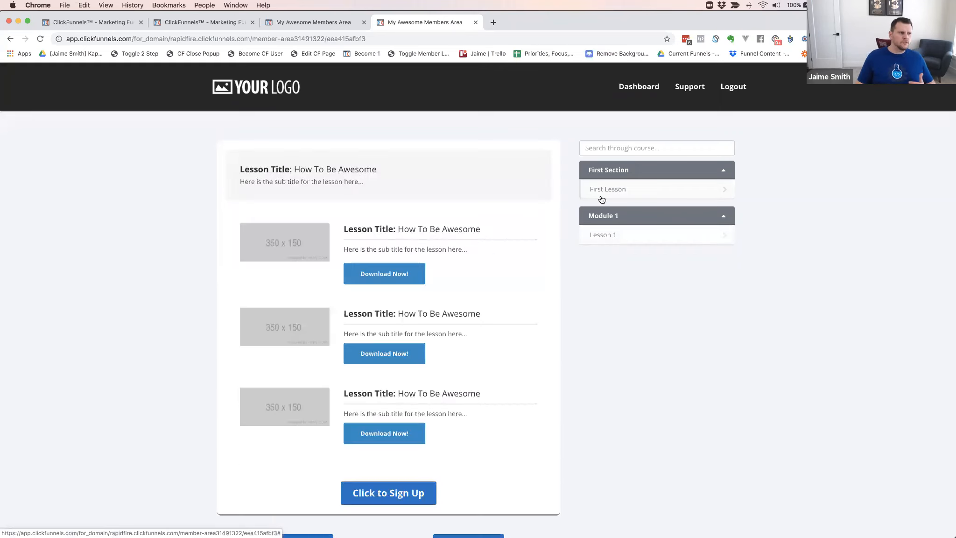
left_click(606, 237)
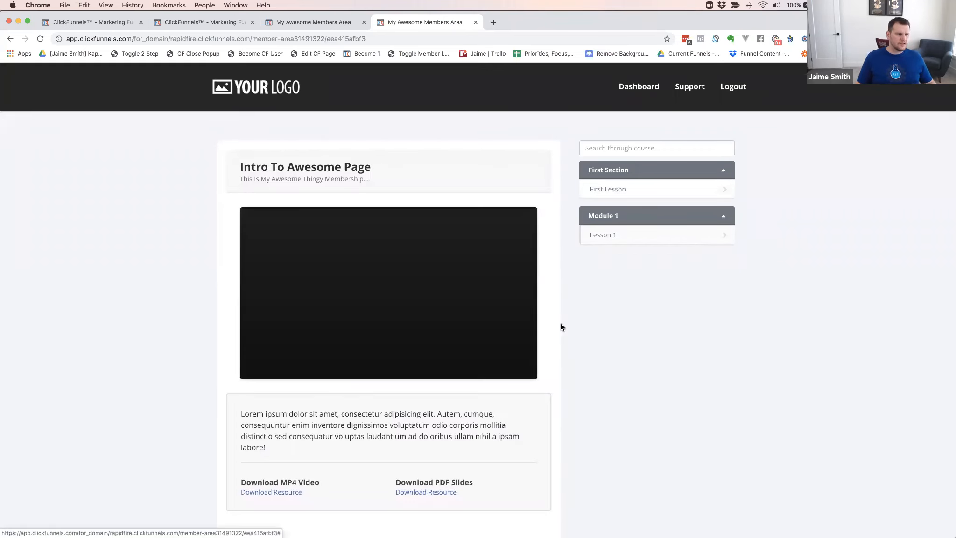
left_click(383, 37)
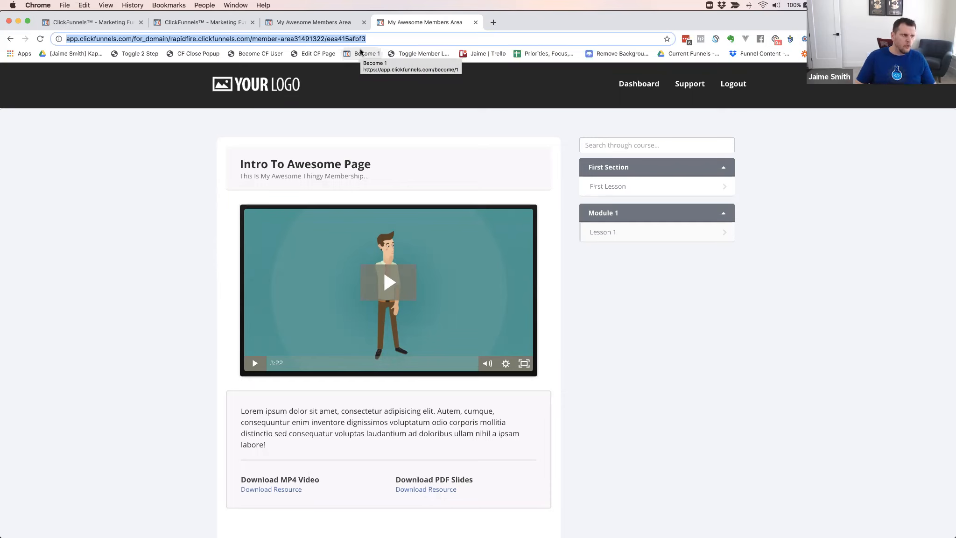
left_click(615, 188)
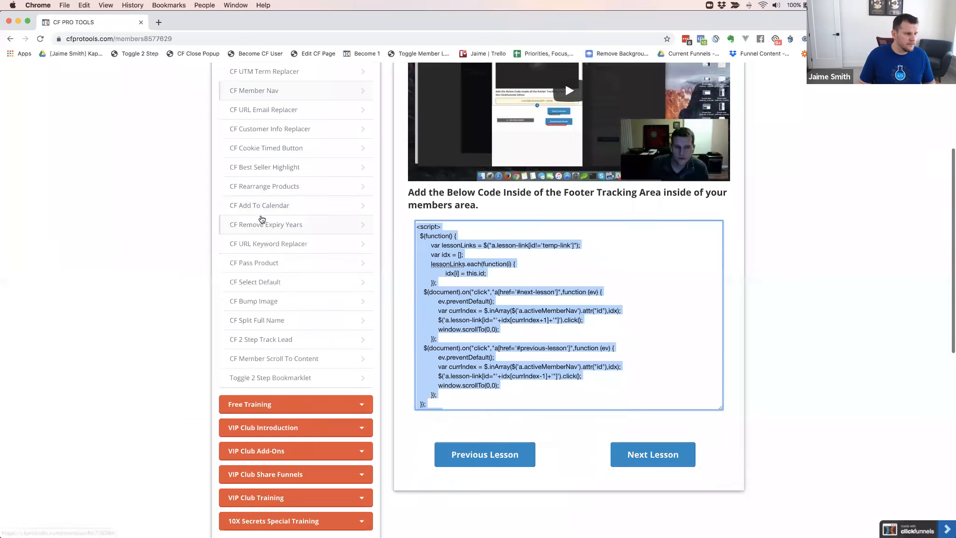
In the CF Pro Tools members area, open the CF Lesson Links add-on under VIP Club Add-Ons
scroll(262, 220, "down", 2)
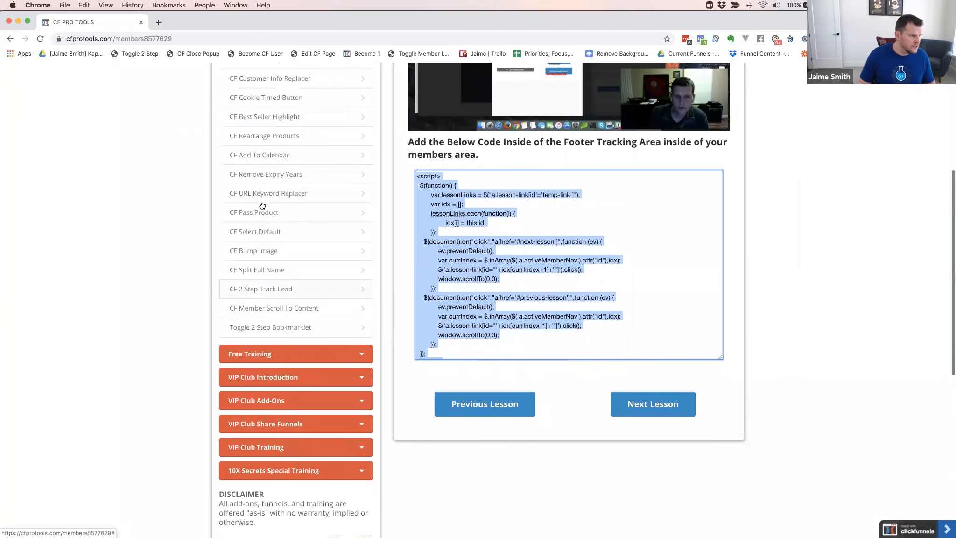
scroll(304, 181, "up", 3)
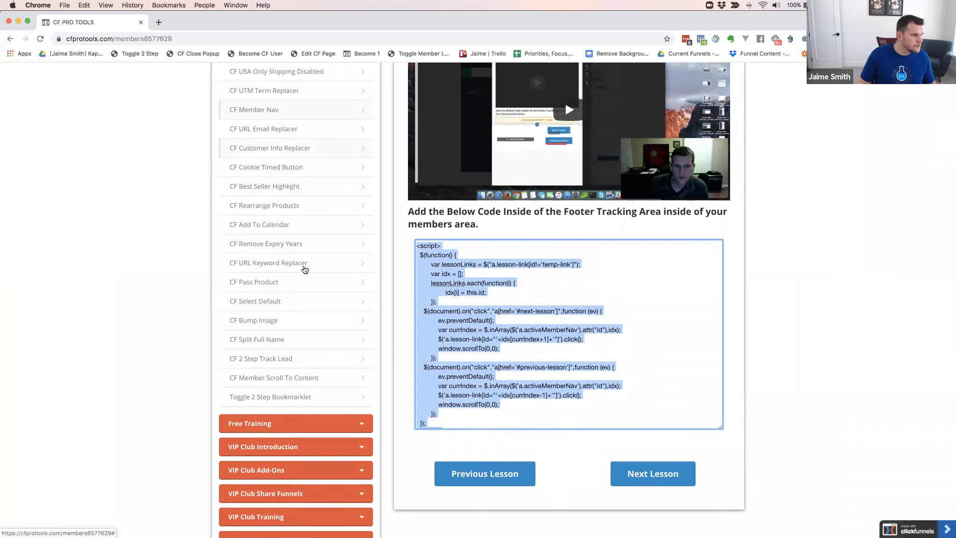
scroll(314, 249, "up", 4)
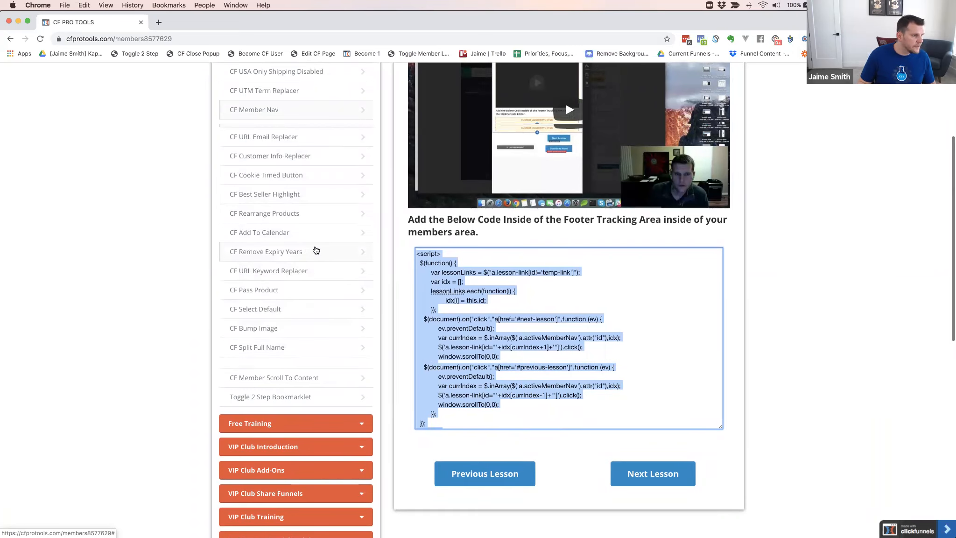
scroll(316, 250, "down", 5)
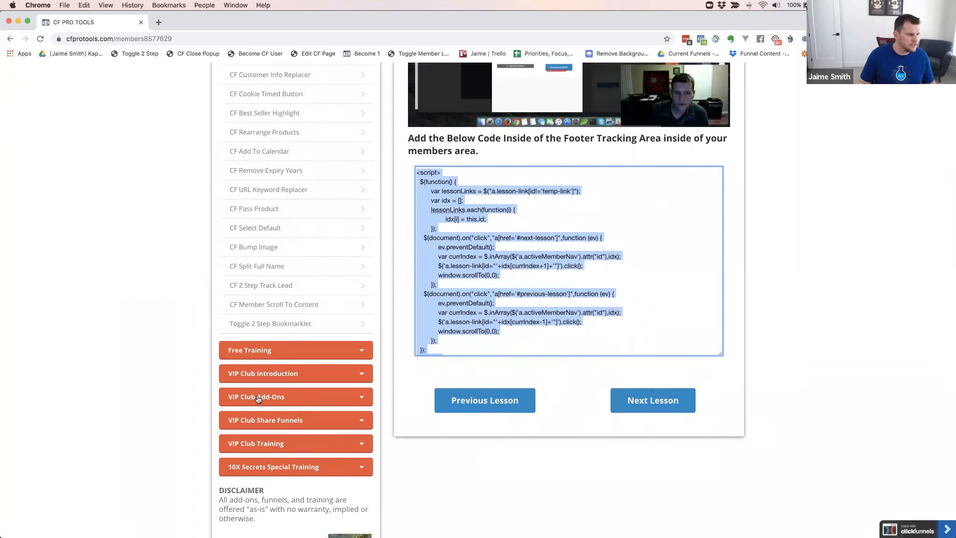
left_click(257, 398)
scroll(324, 247, "down", 3)
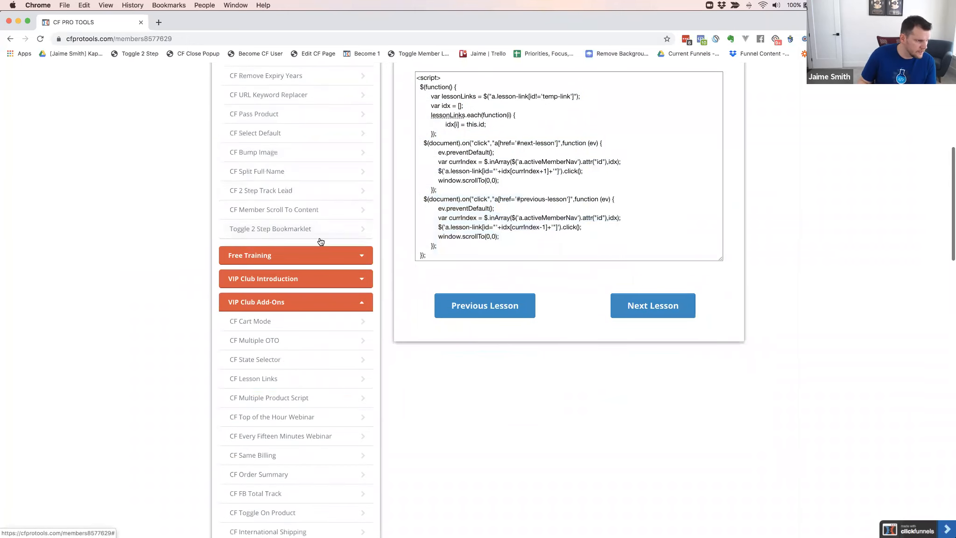
left_click(257, 381)
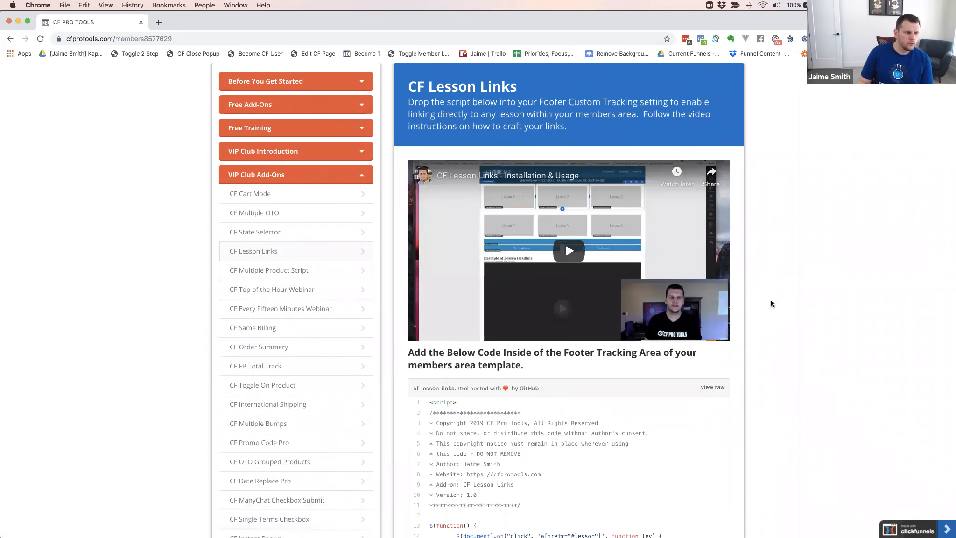
Open the raw version of cf-lesson-links.html and copy the entire script
scroll(771, 303, "down", 2)
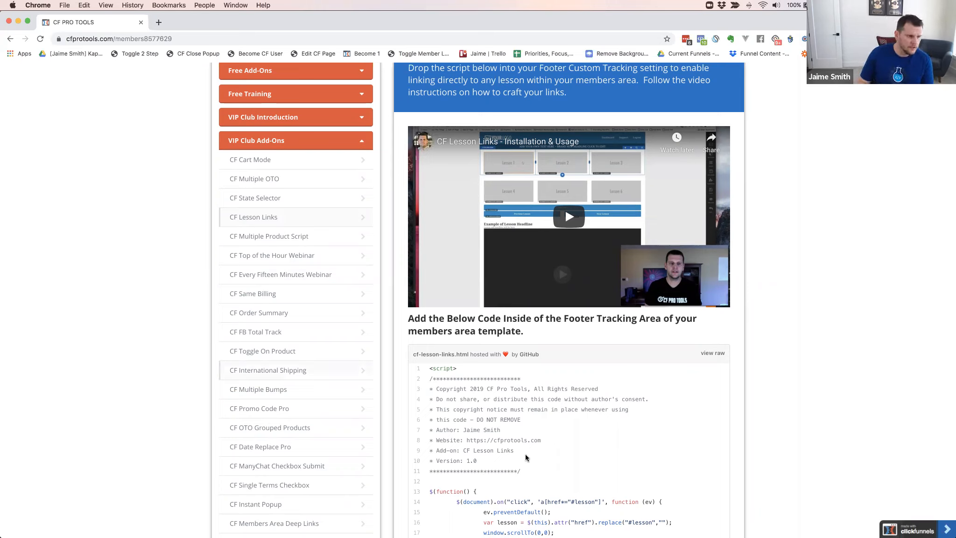
scroll(748, 379, "down", 3)
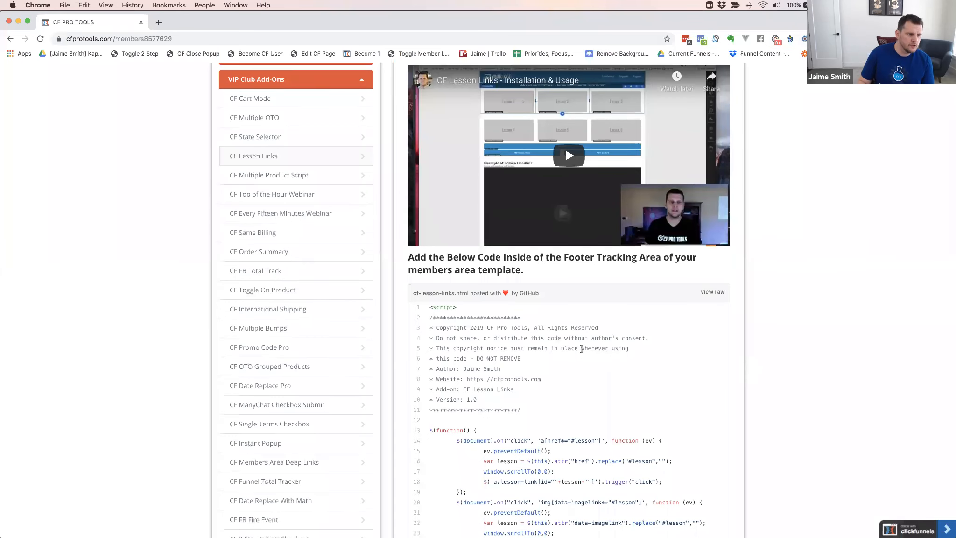
scroll(582, 345, "down", 2)
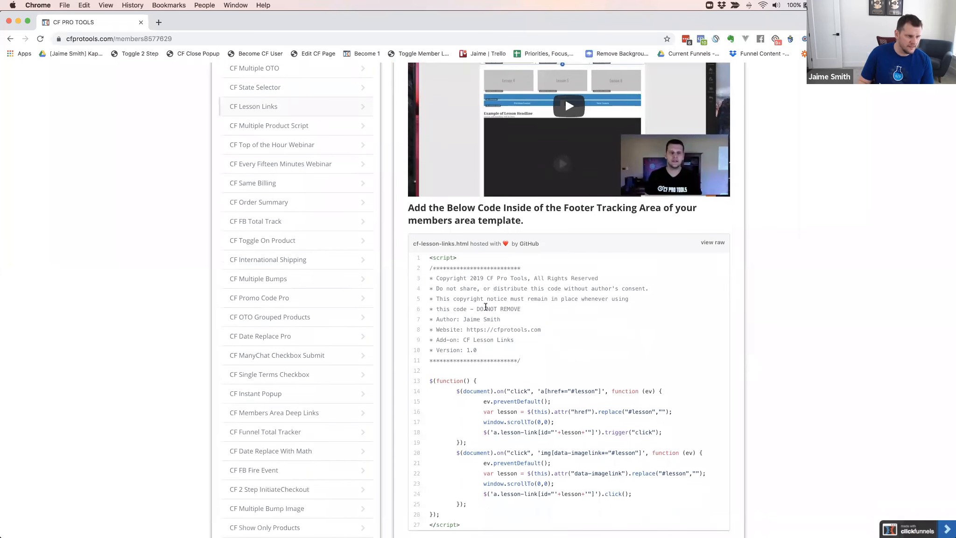
left_click(701, 252)
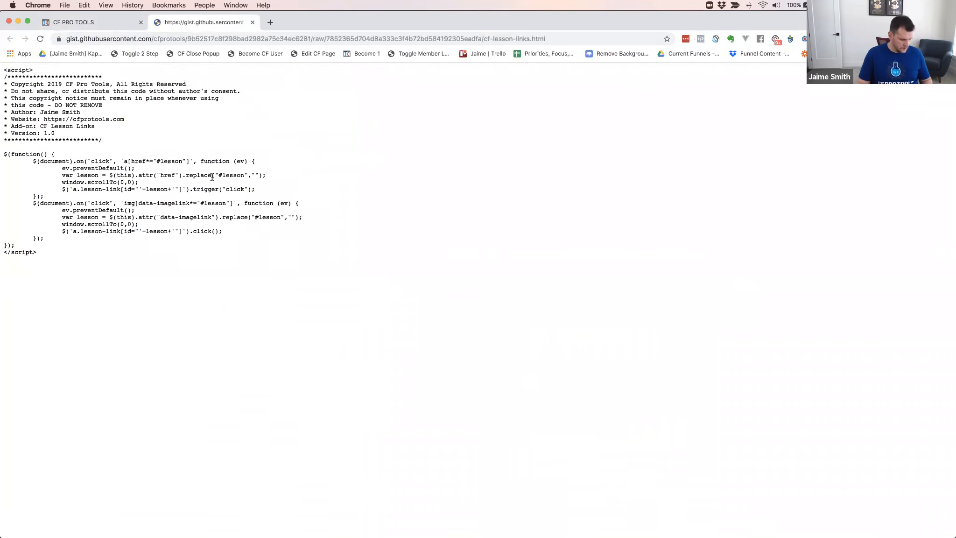
key("super+a")
key("super+grave")
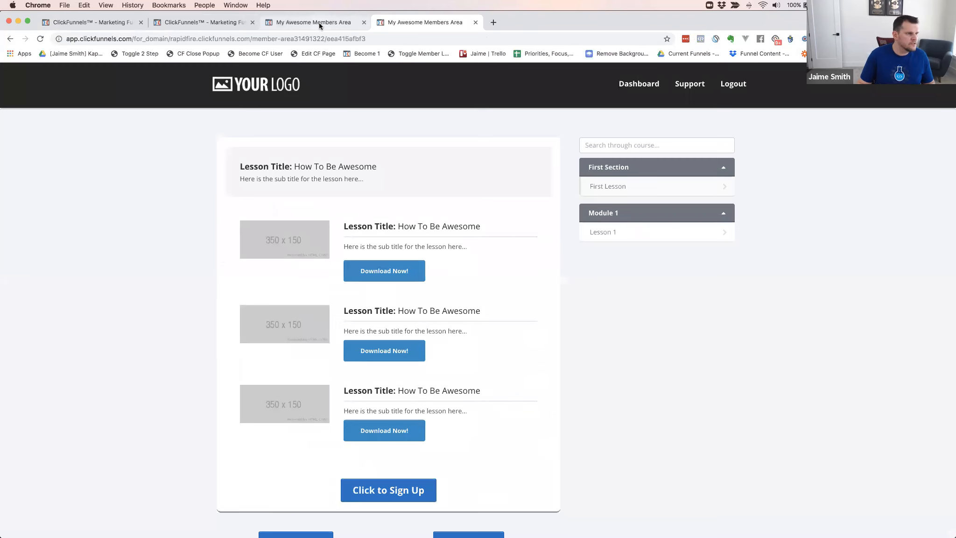
Paste the CF Lesson Links script below the existing navigation script in the member template's footer tracking code and close the code dialog
left_click(320, 26)
left_click(152, 78)
left_click(157, 136)
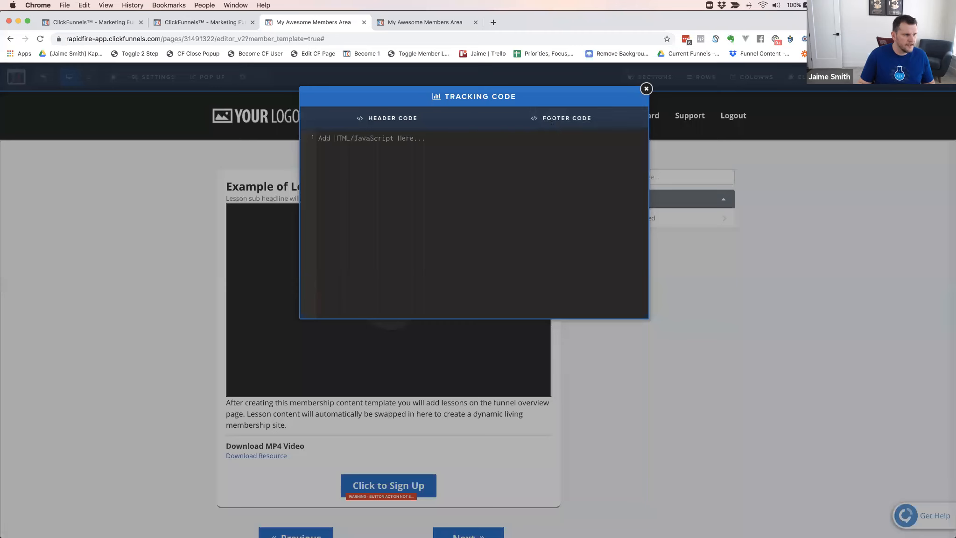
key("super+v")
scroll(369, 280, "down", 3)
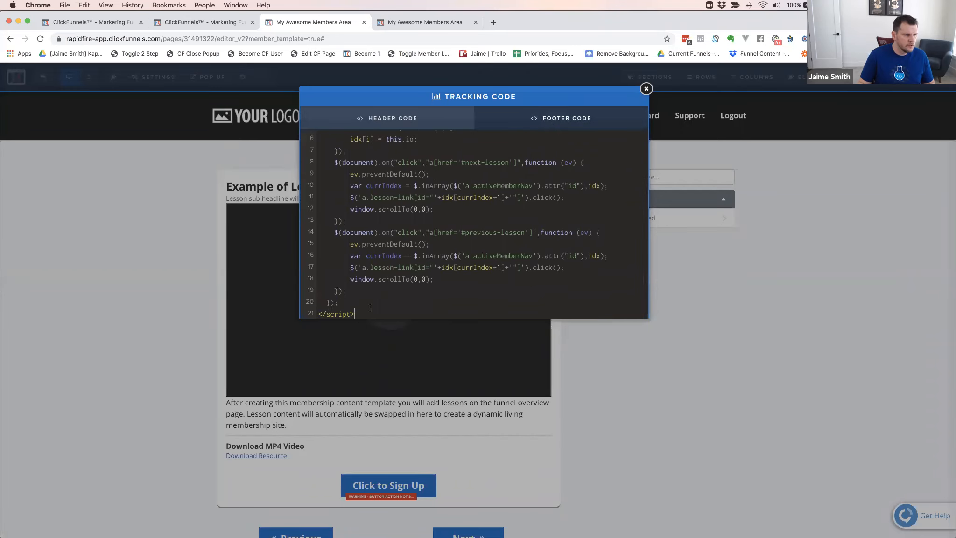
key("Return")
key("Return")
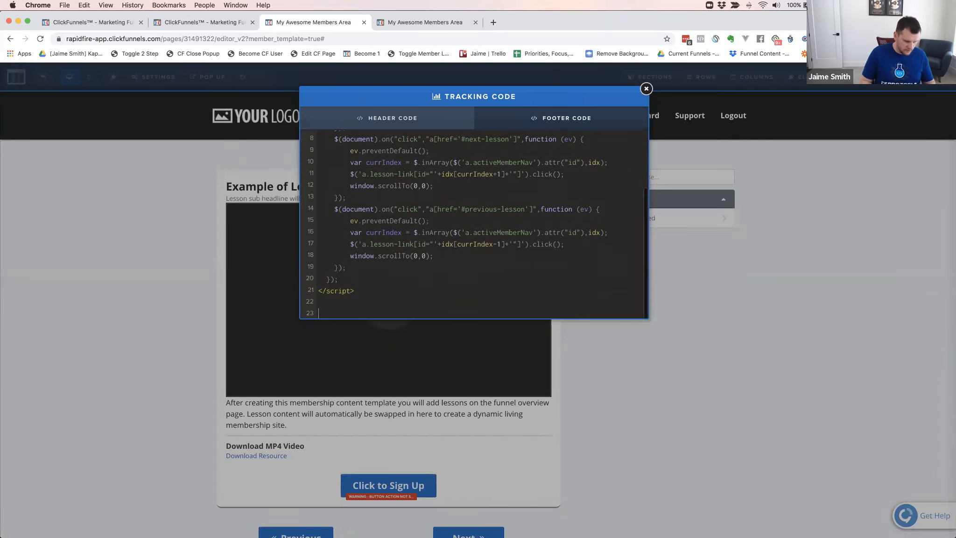
key("super+v")
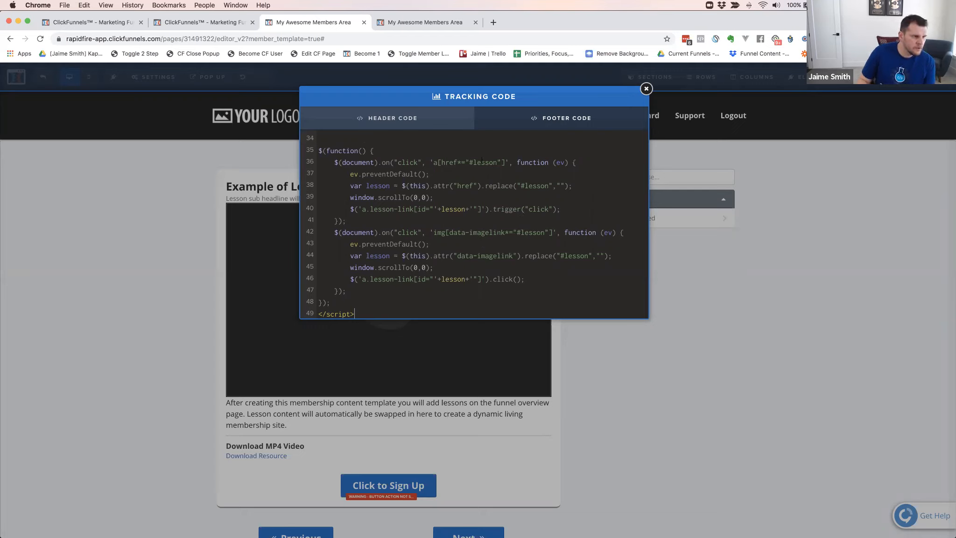
left_click(497, 163)
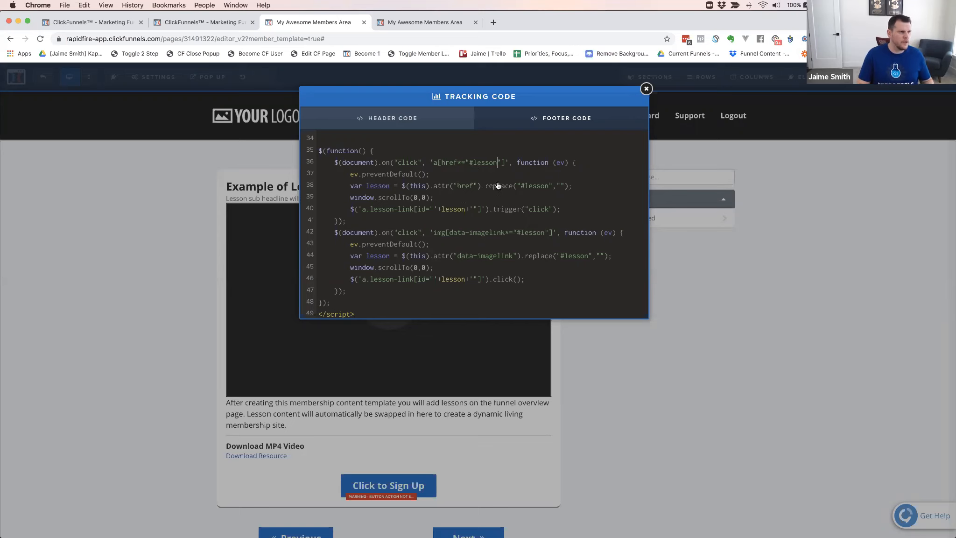
left_click(583, 435)
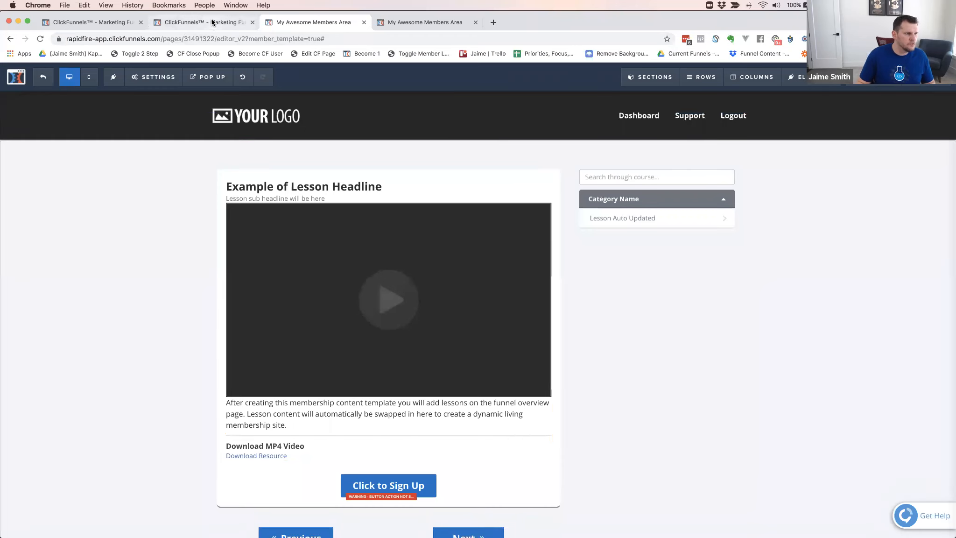
In First Lesson's editor, set the first Download Now! button to go to the website URL #lesson2-1 and save the lesson
left_click(210, 21)
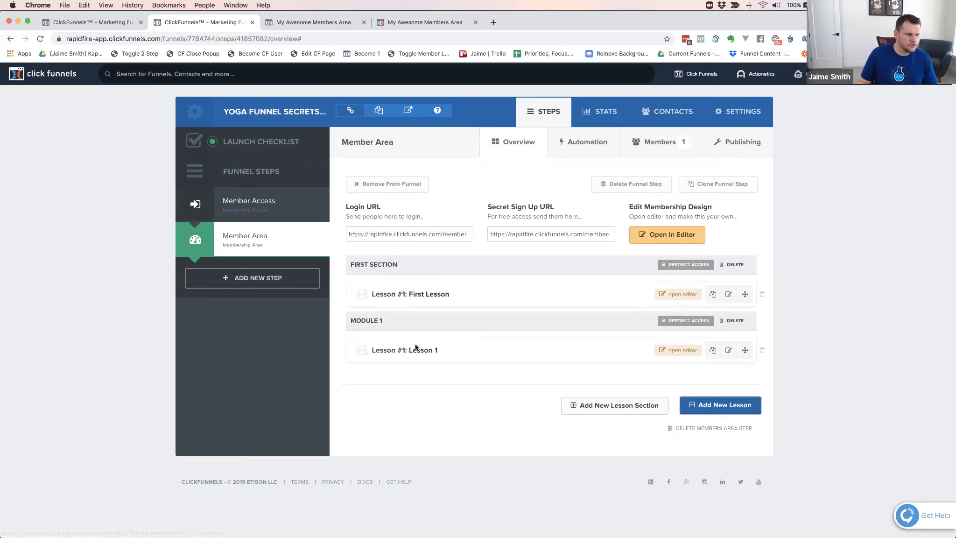
left_click(673, 294)
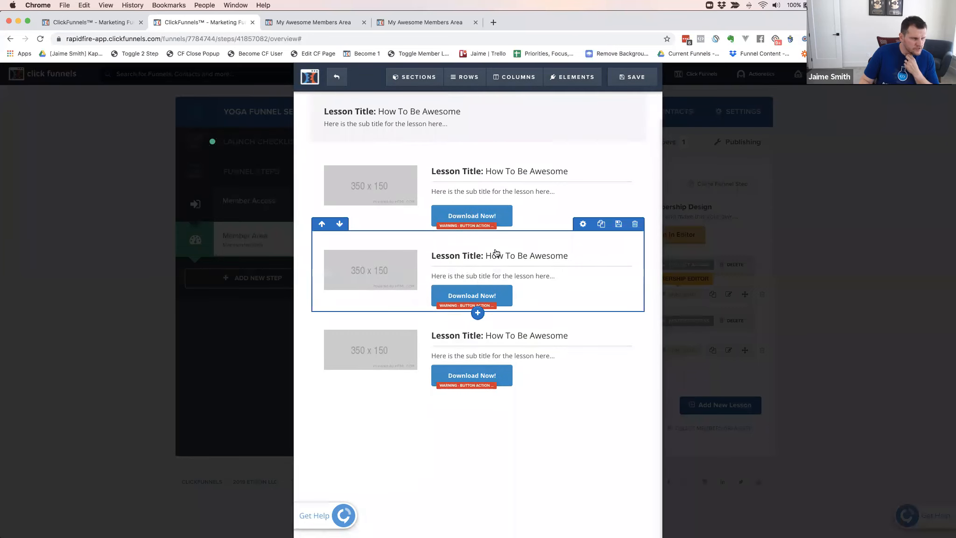
left_click(473, 216)
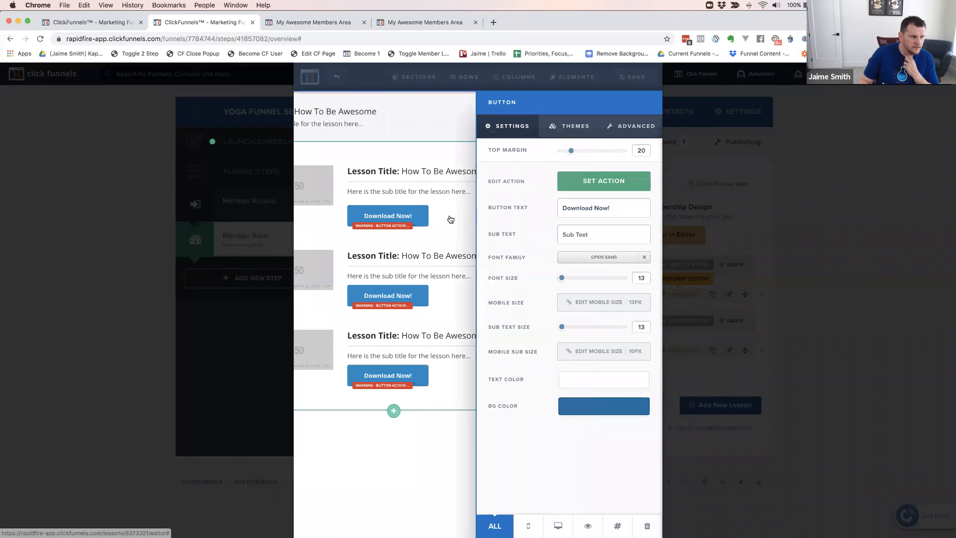
left_click(598, 191)
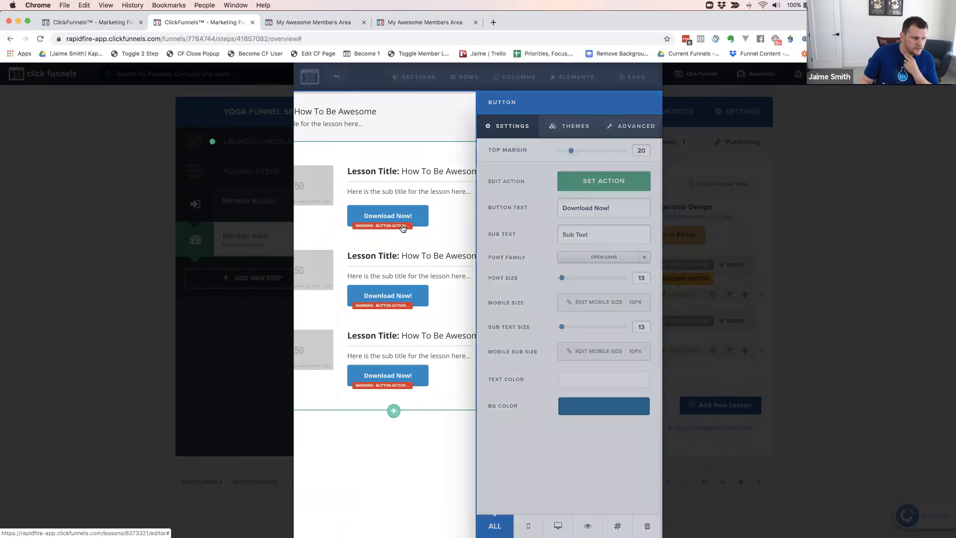
left_click(521, 224)
type("lesson2-1")
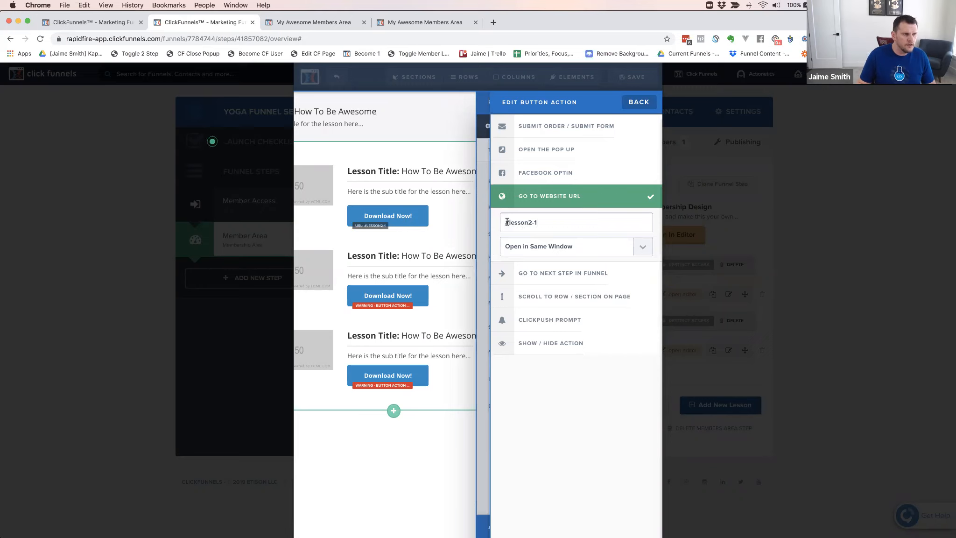
left_click(464, 213)
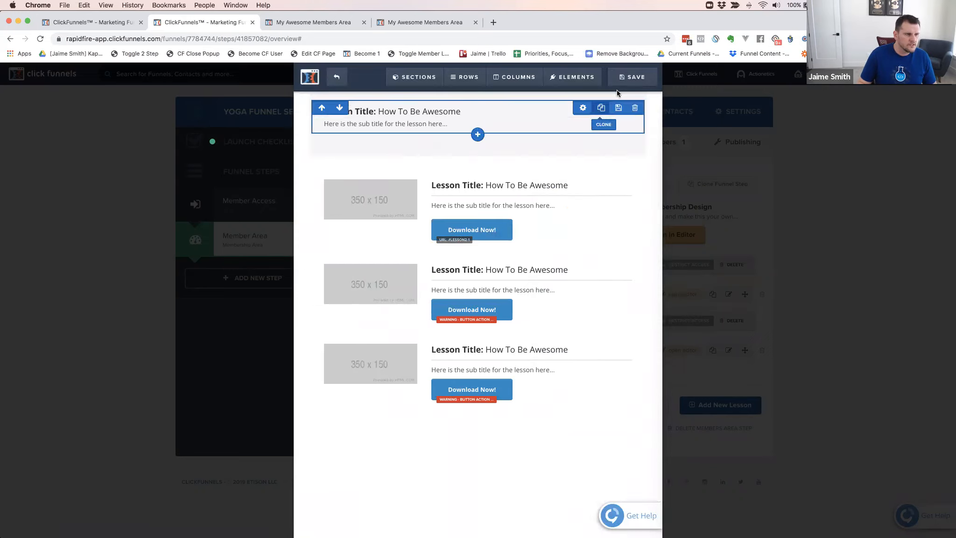
left_click(633, 77)
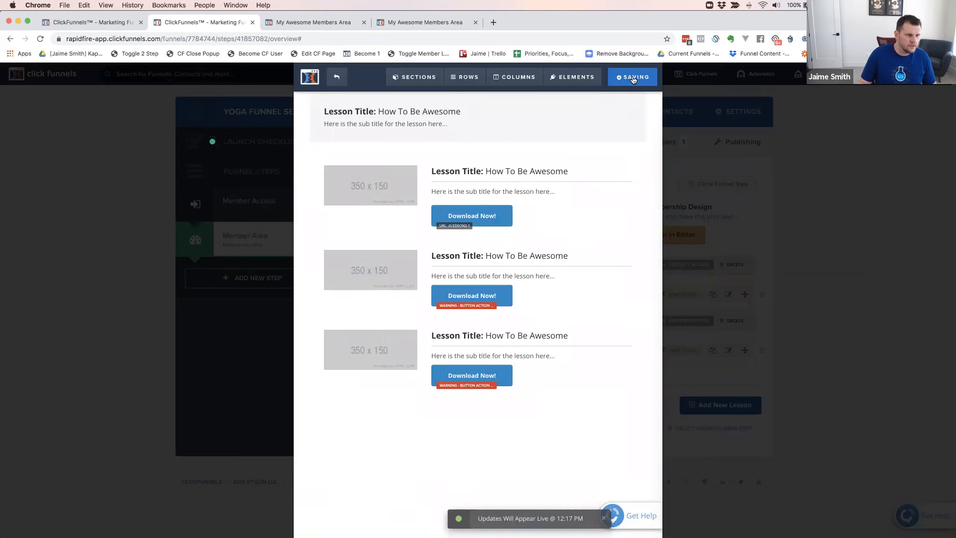
left_click(632, 79)
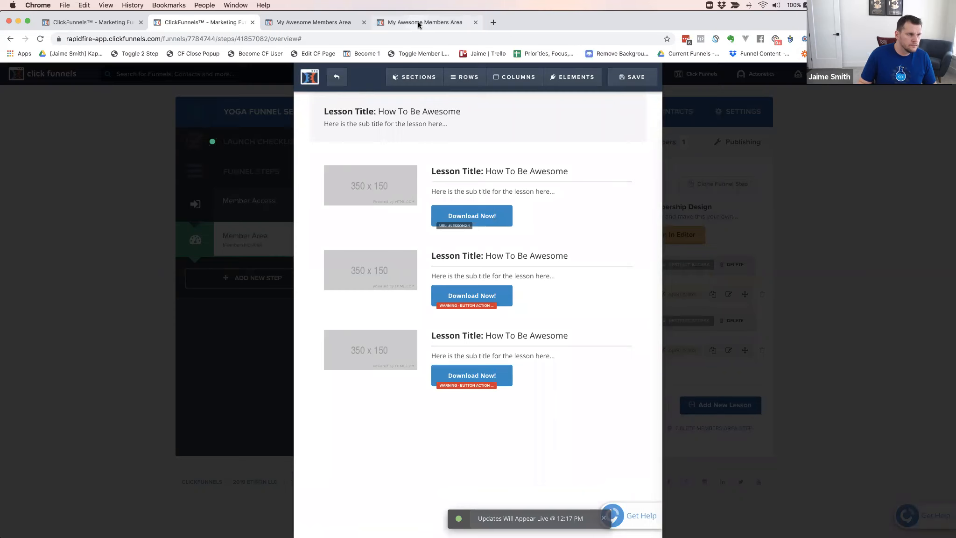
Save the member area template, reload the member area preview and expand Module 1 in the course sidebar
left_click(317, 23)
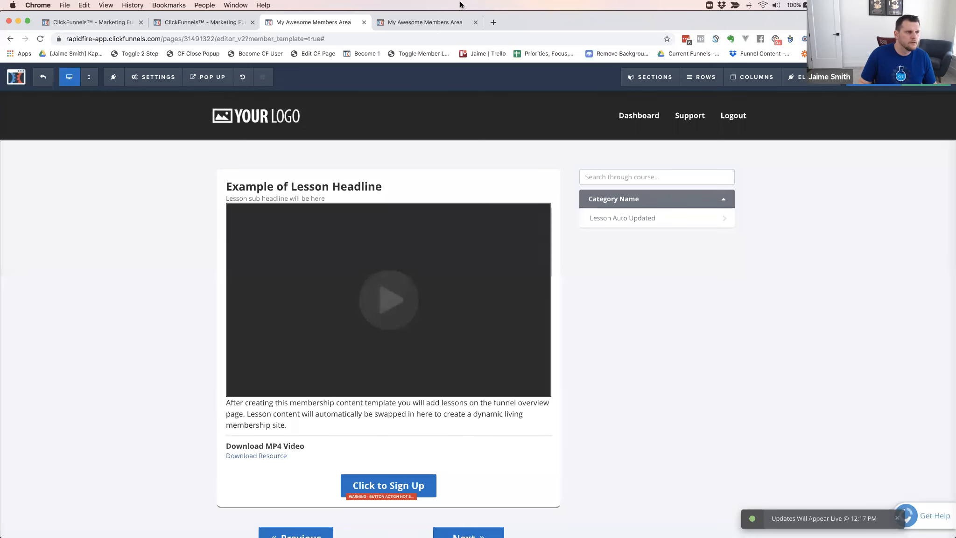
left_click(435, 23)
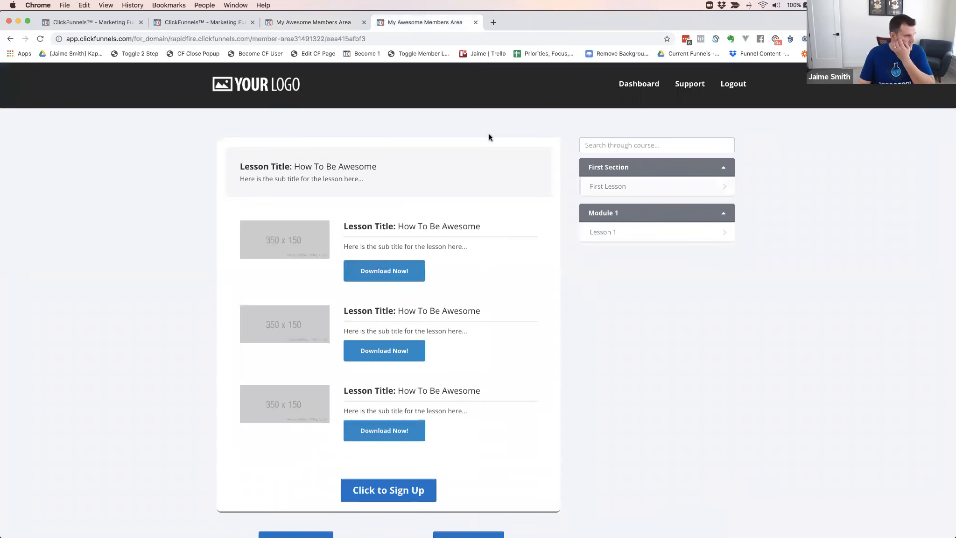
key("super+r")
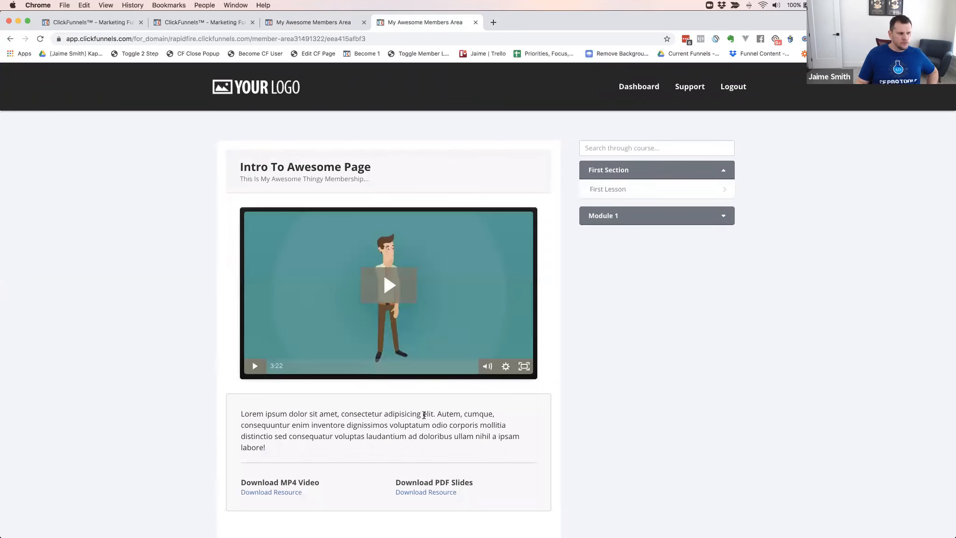
scroll(417, 410, "down", 3)
left_click(606, 149)
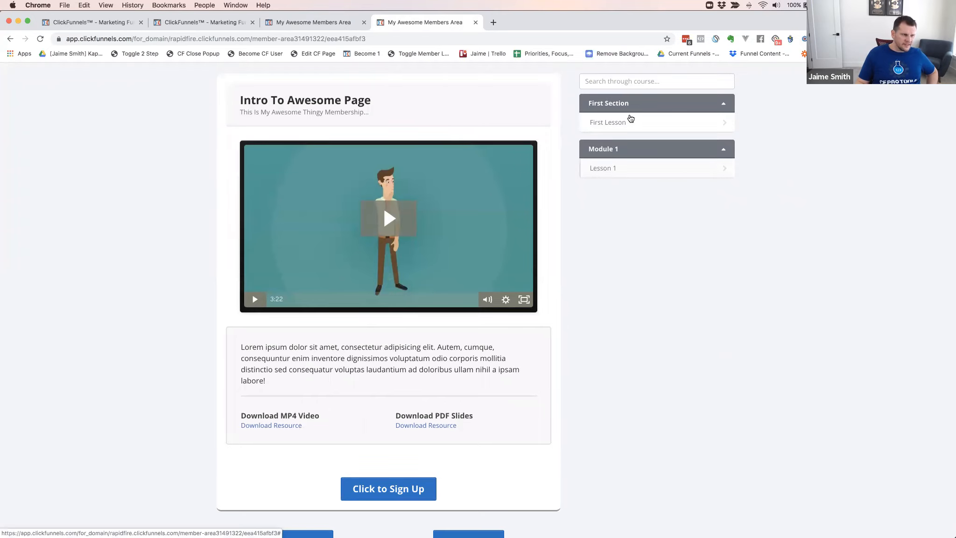
Switch from First Lesson's editor to Module 1's Lesson 1 and add a one-column row with a button below the download resources
left_click(222, 24)
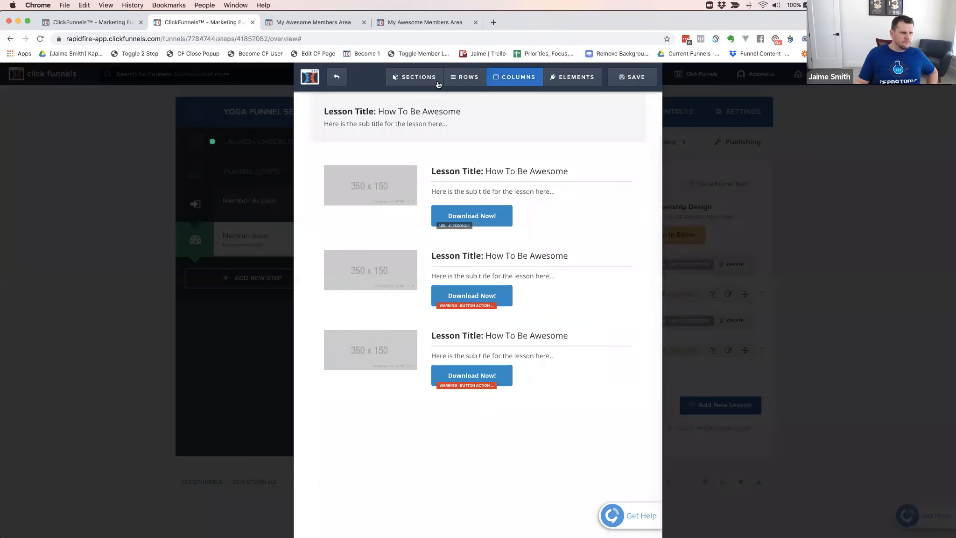
left_click(336, 99)
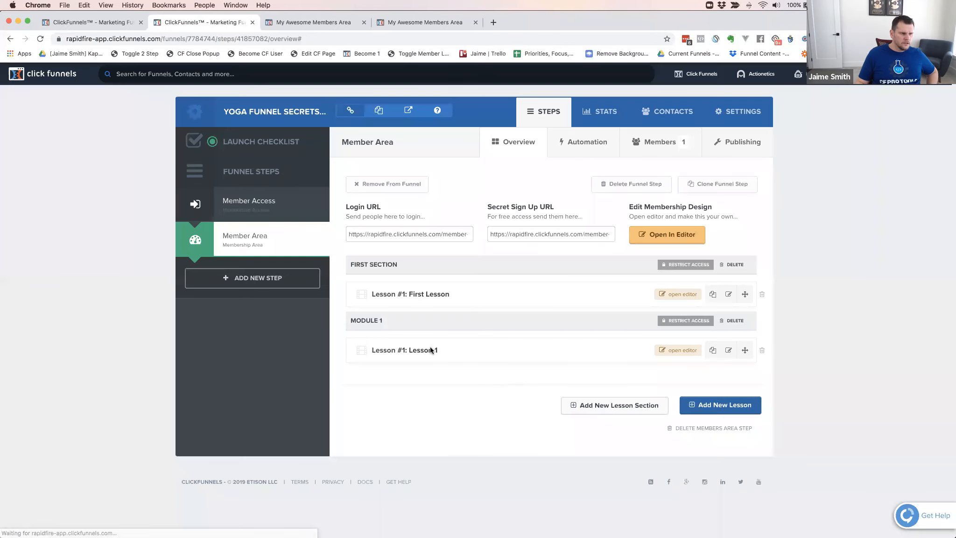
left_click(683, 351)
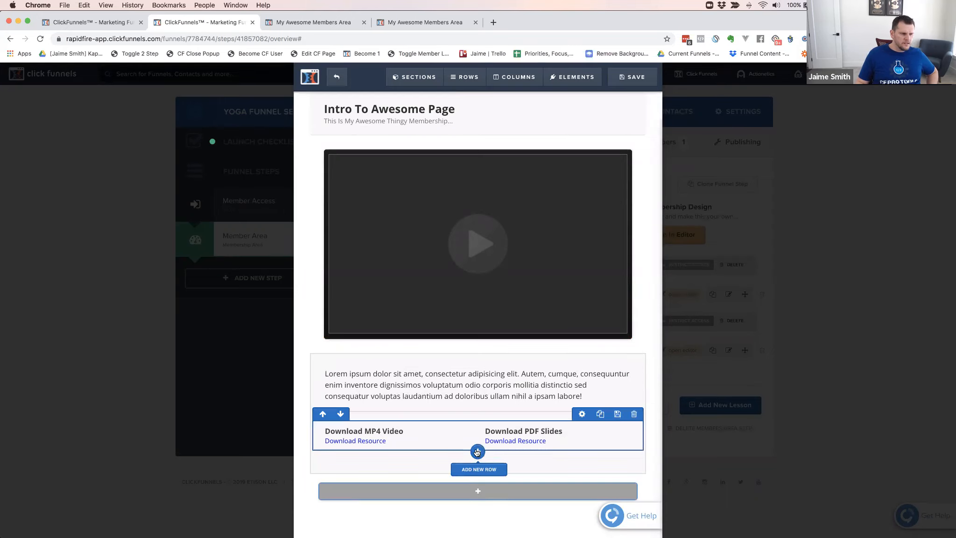
left_click(477, 451)
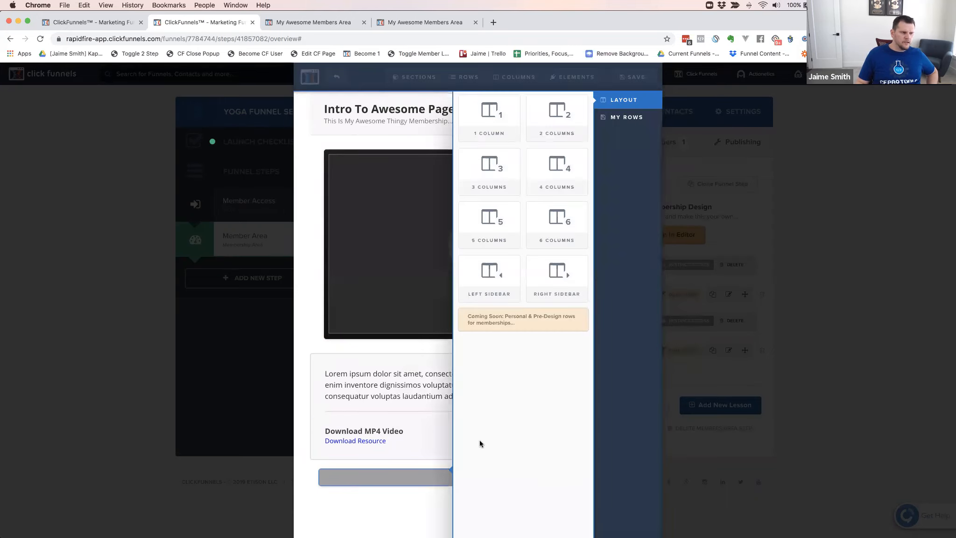
left_click(491, 111)
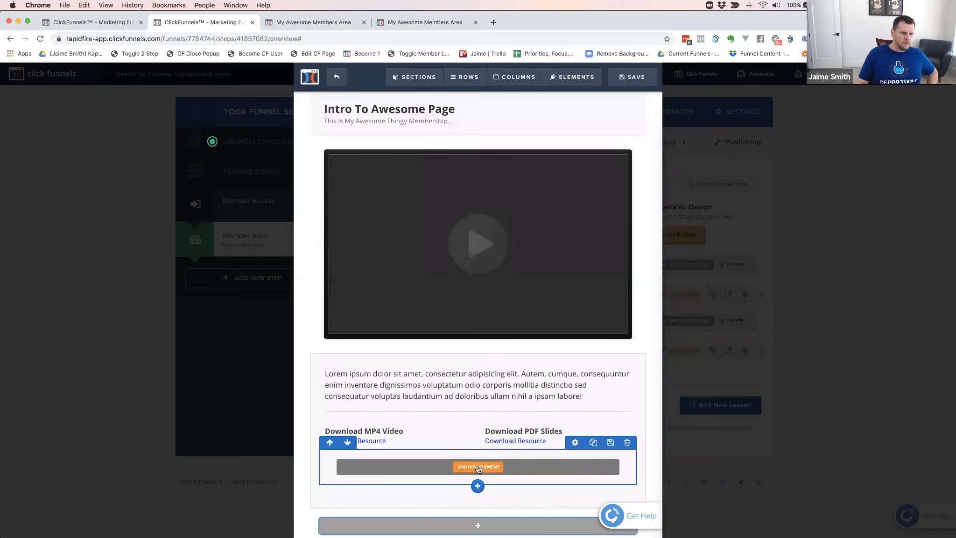
left_click(478, 467)
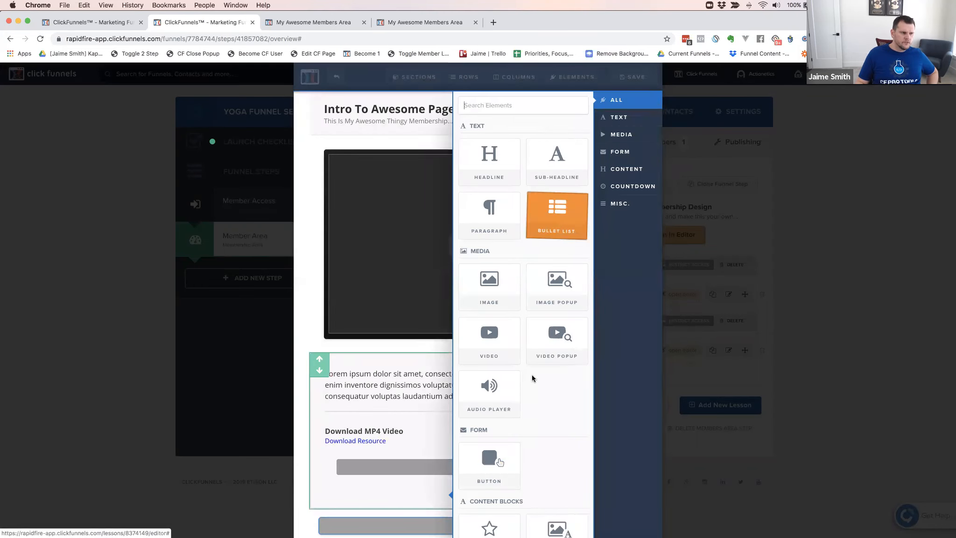
left_click(518, 457)
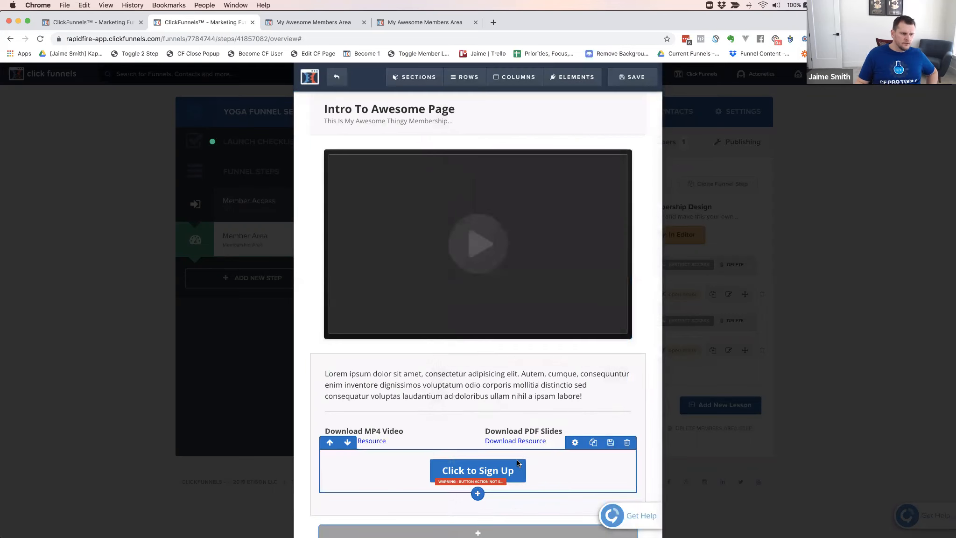
Set the new button's action to go to the website URL #lesson1-1
left_click(489, 475)
left_click(604, 181)
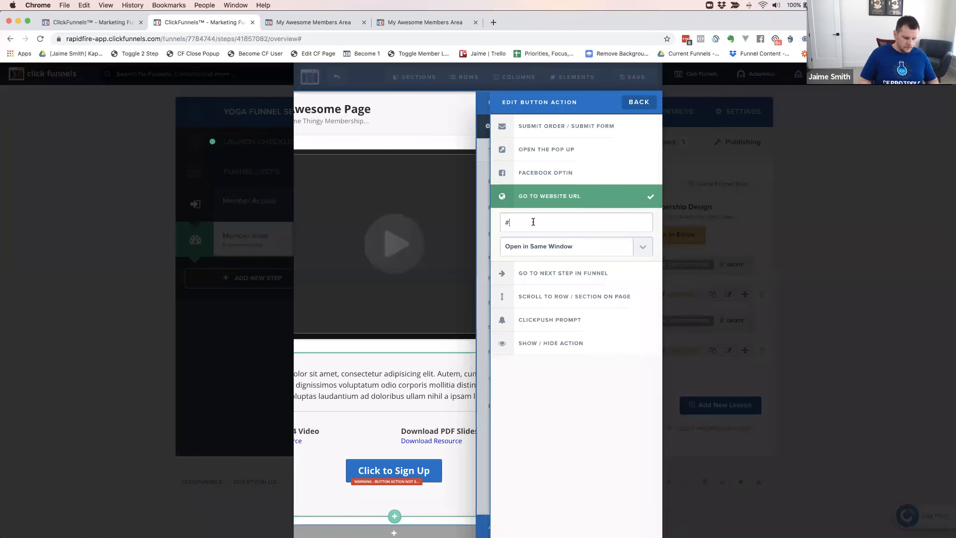
type("lesson1-1")
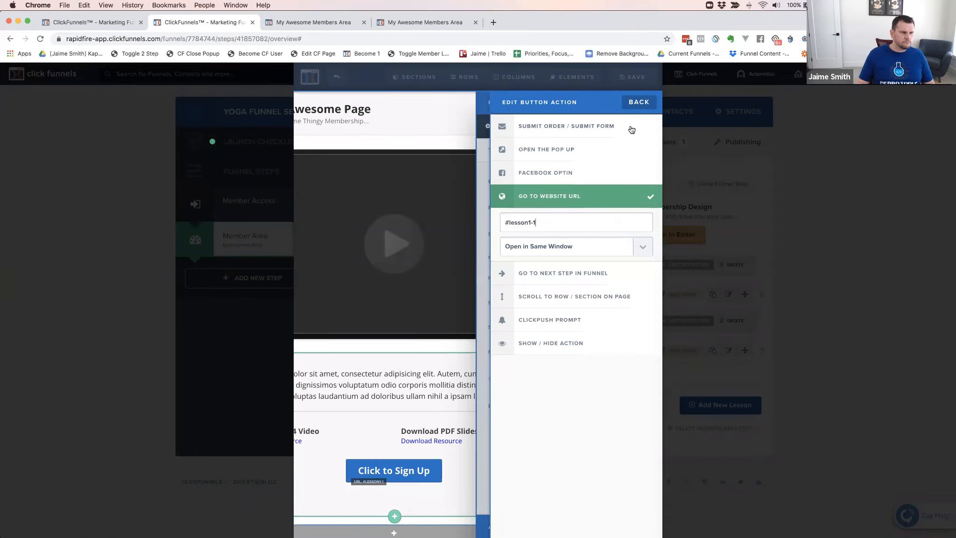
left_click(638, 103)
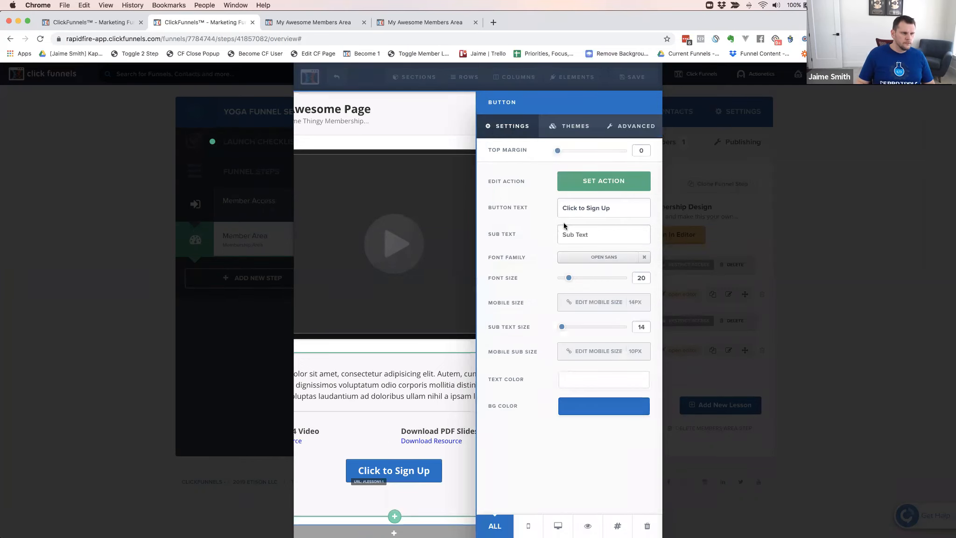
Change the button text to "Table of Contents" and save Lesson 1
triple_click(589, 210)
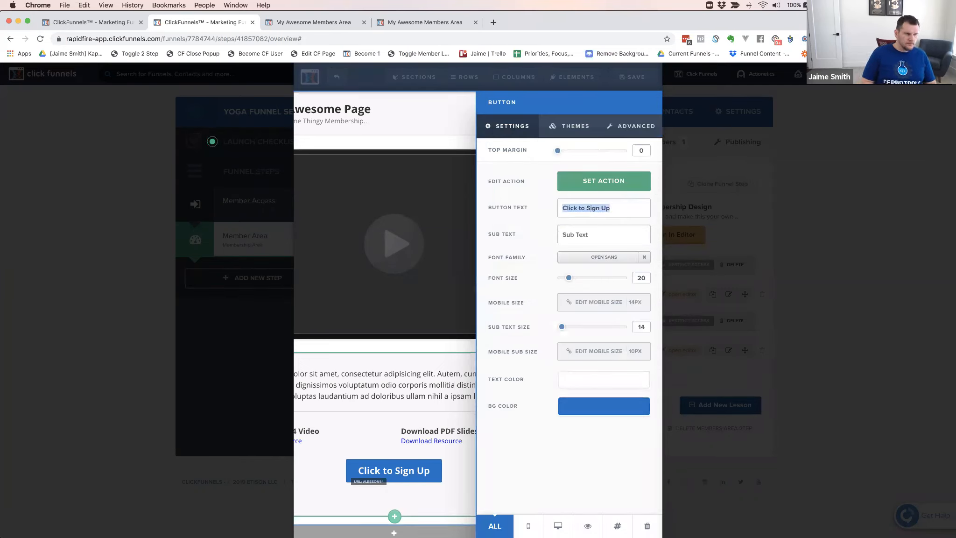
type("Table")
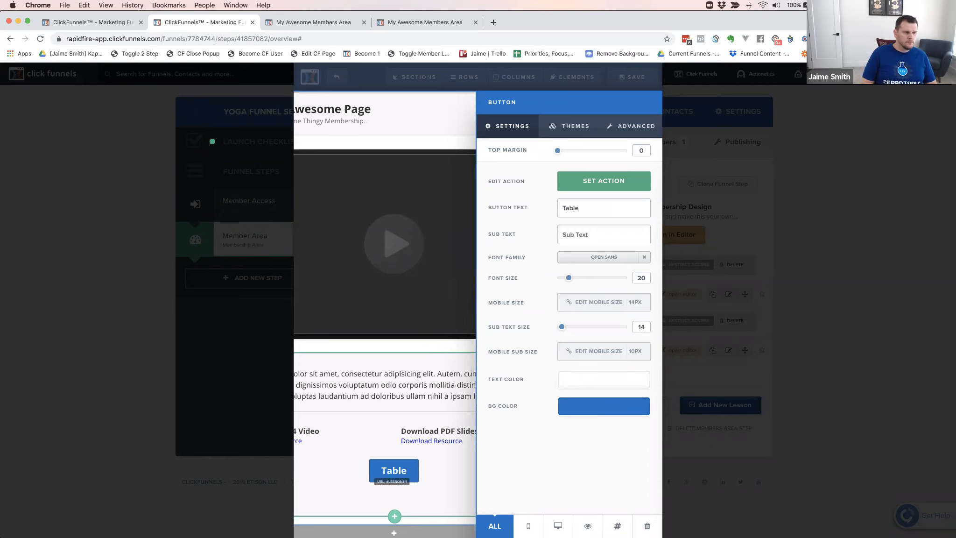
type(" of Contents")
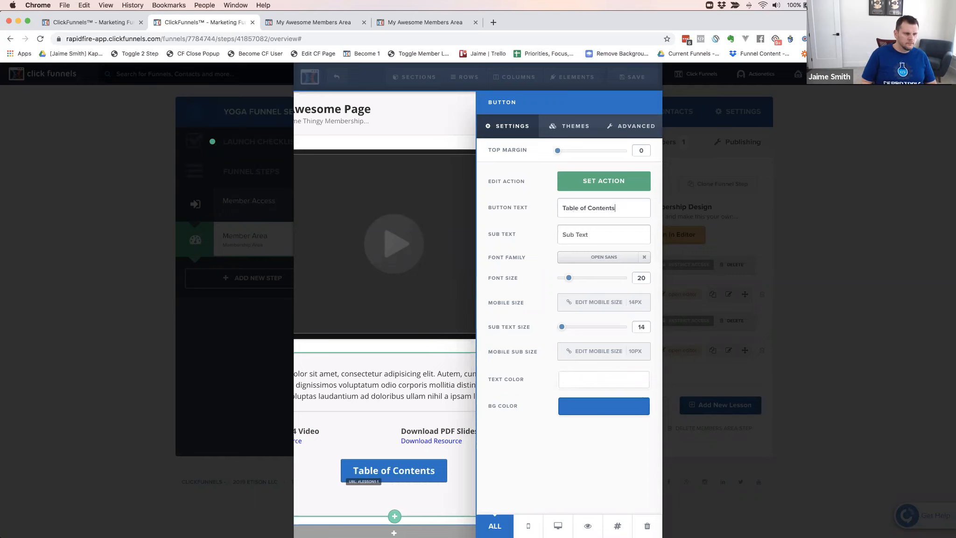
left_click(629, 79)
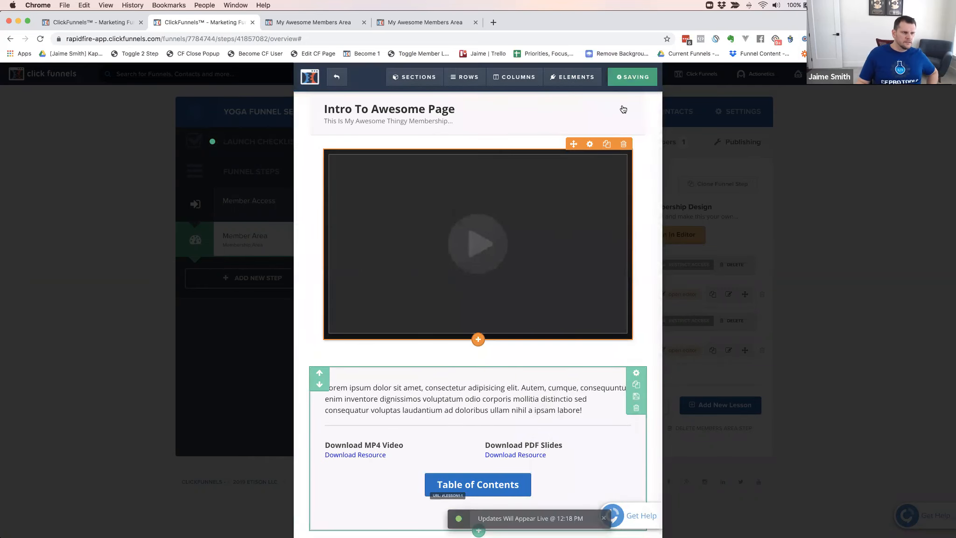
Reload the member area preview and test the first Download Now! button and the Table of Contents button in both directions
left_click(428, 23)
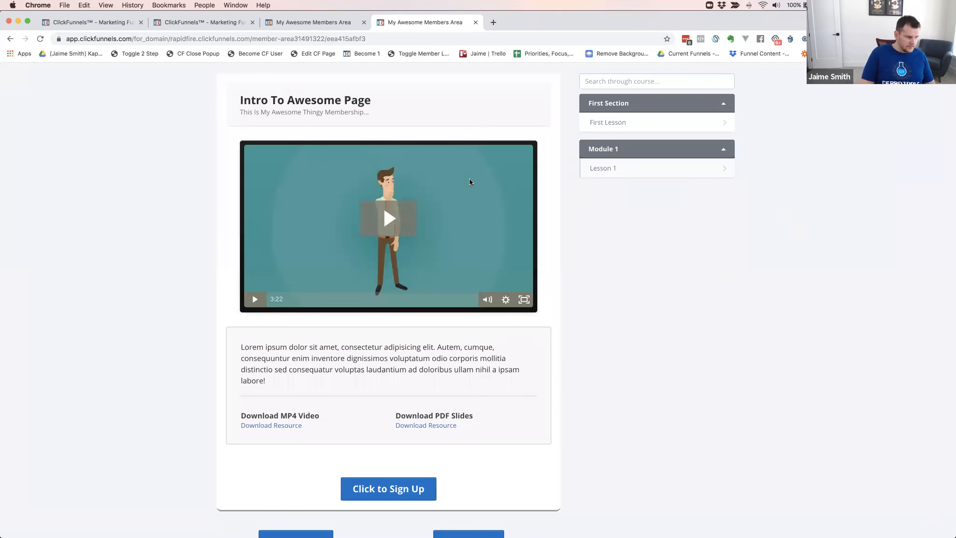
key("super+r")
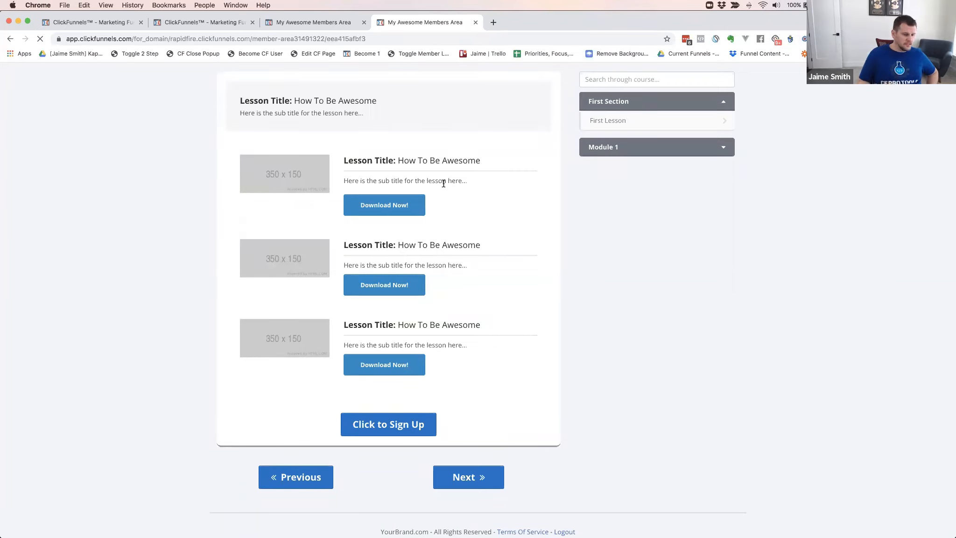
left_click(387, 210)
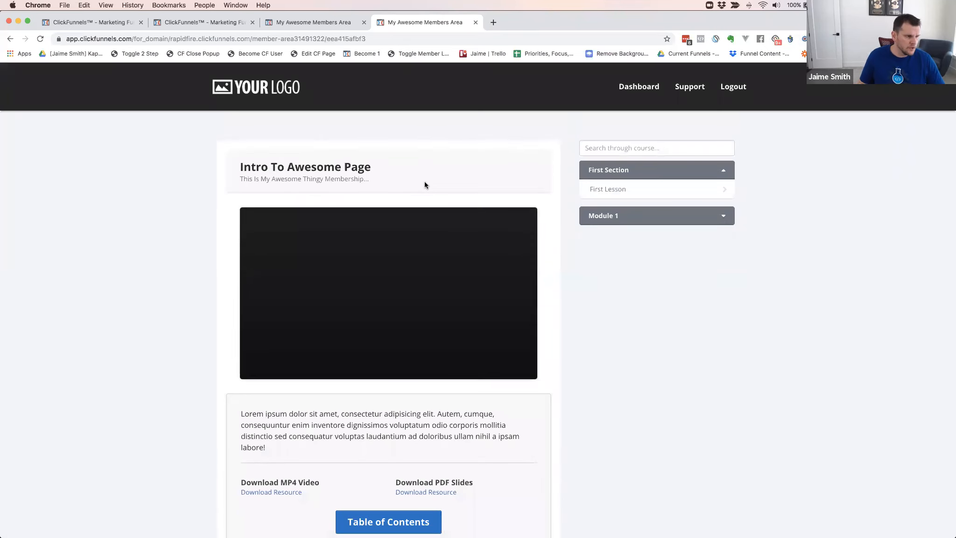
scroll(424, 185, "down", 2)
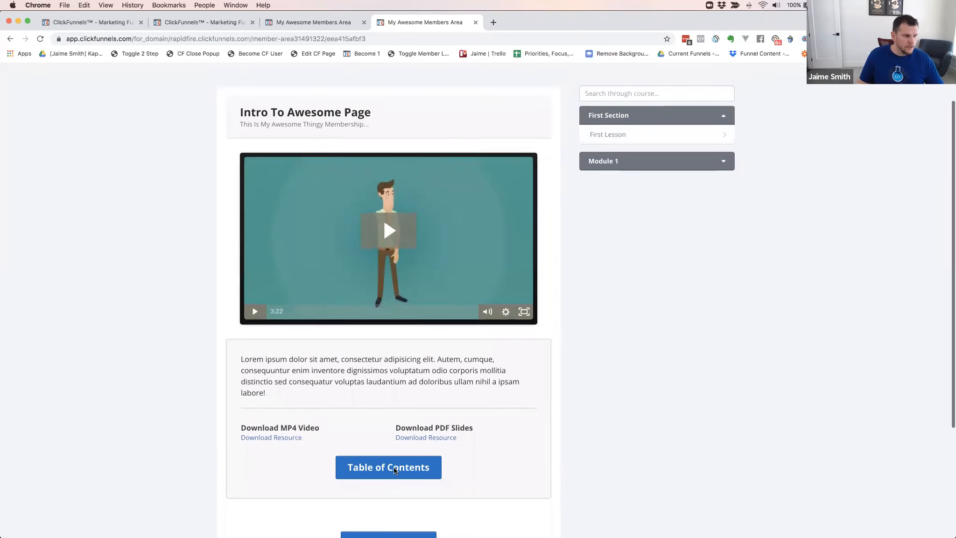
scroll(395, 469, "down", 3)
left_click(391, 397)
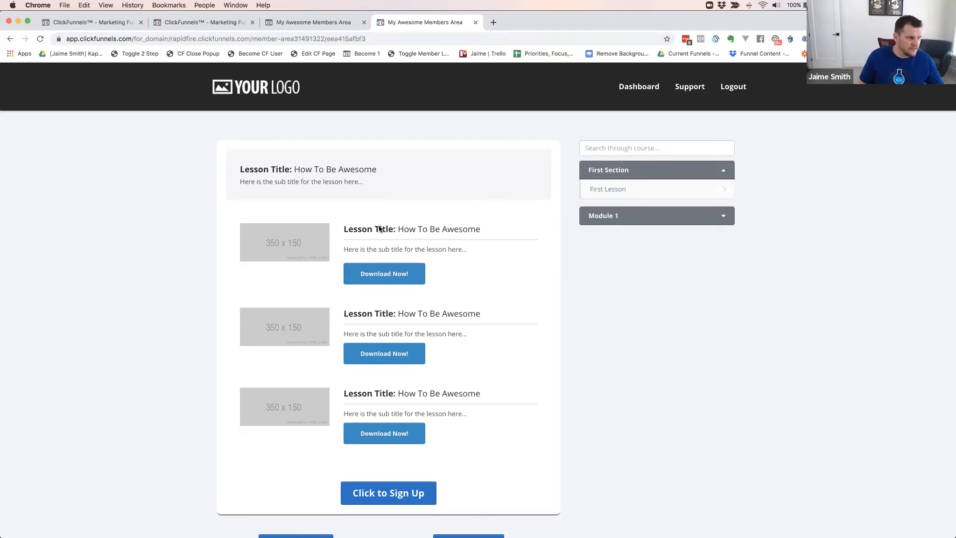
left_click(390, 274)
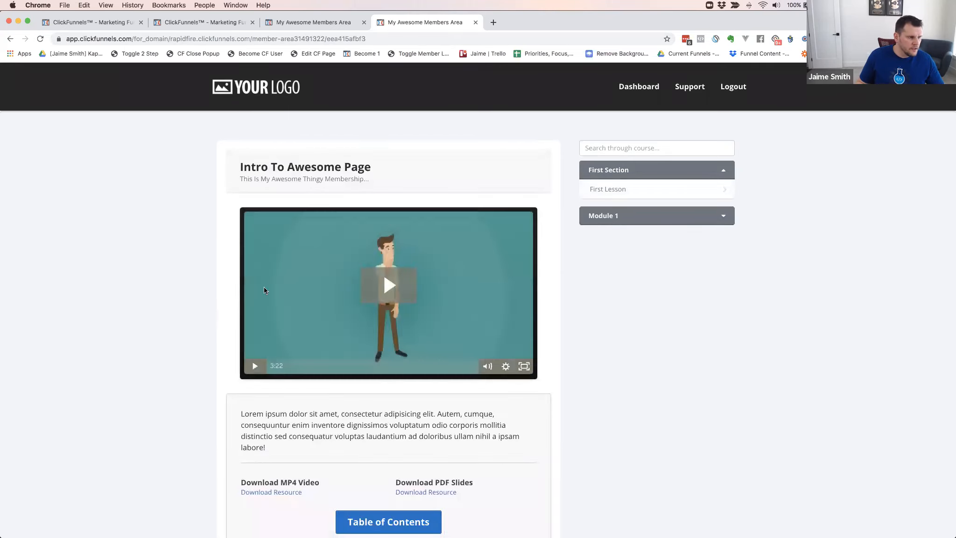
Copy the link address of the Table of Contents button on the Intro To Awesome Page lesson
scroll(440, 454, "down", 3)
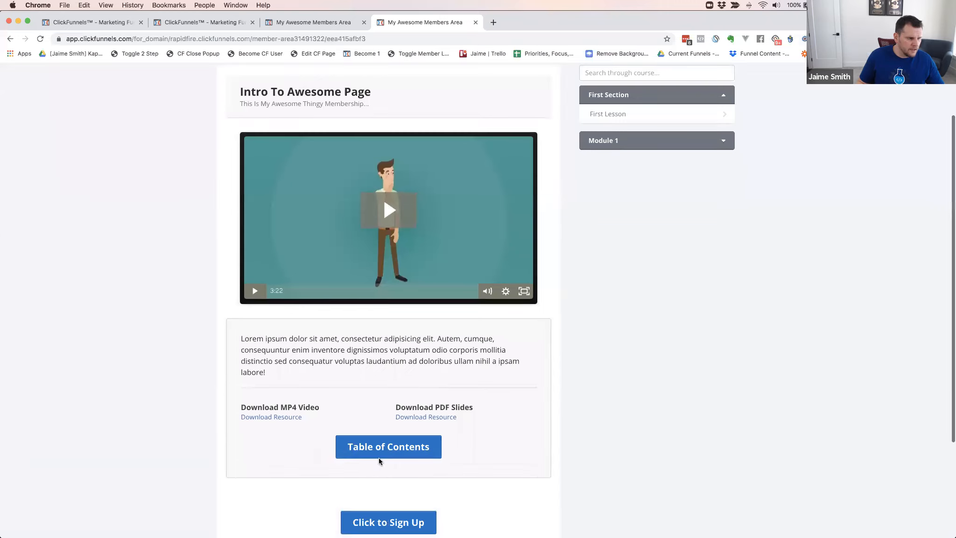
right_click(384, 451)
mouse_move(425, 453)
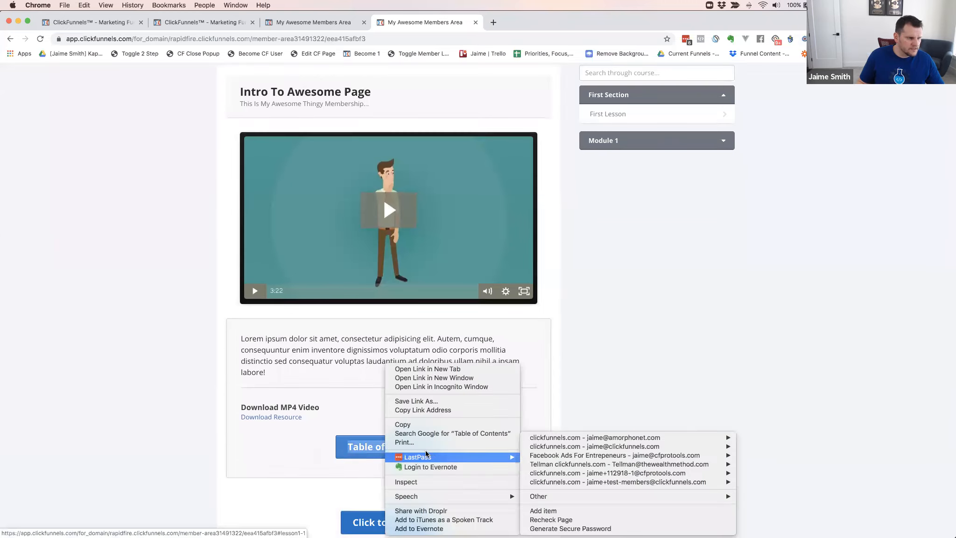
left_click(428, 411)
Load the copied member area link in a new browser tab with its ending changed to #lesson2-1 and check which lesson opens
key("super+t")
key("super+v")
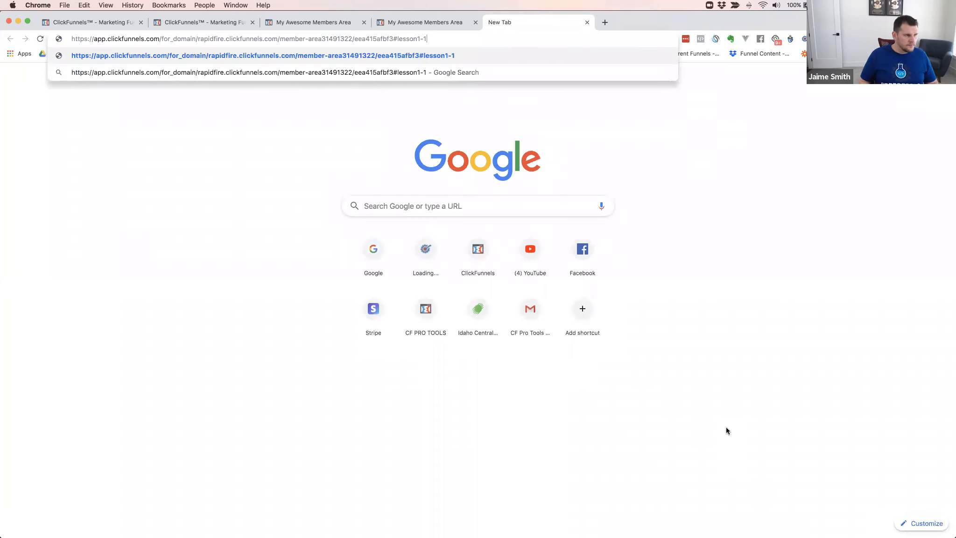
key("Left")
key("Left")
key("BackSpace")
type("2")
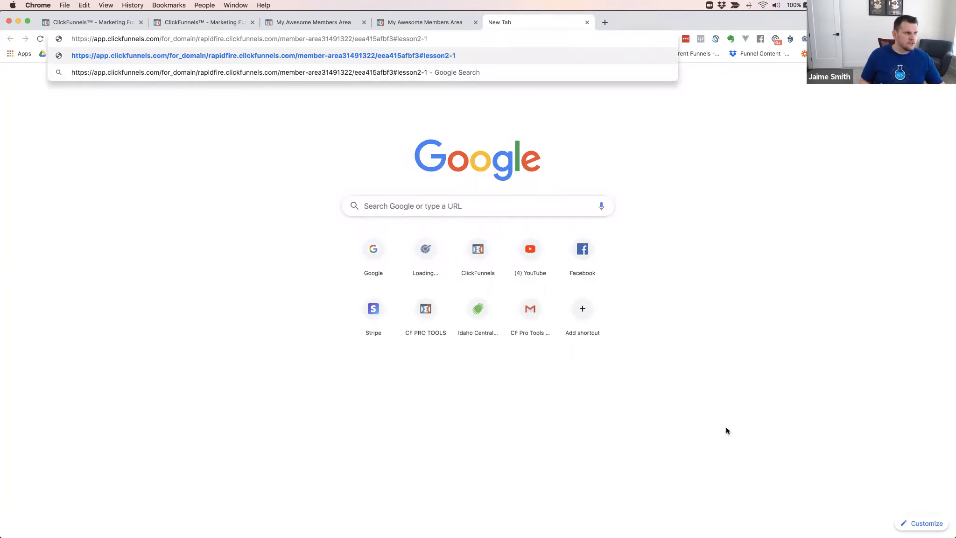
key("Return")
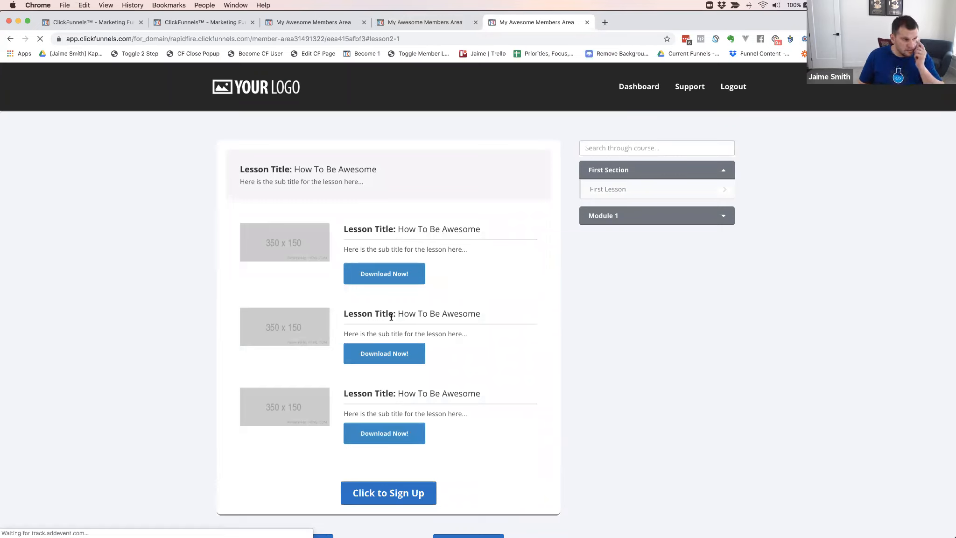
scroll(435, 287, "down", 1)
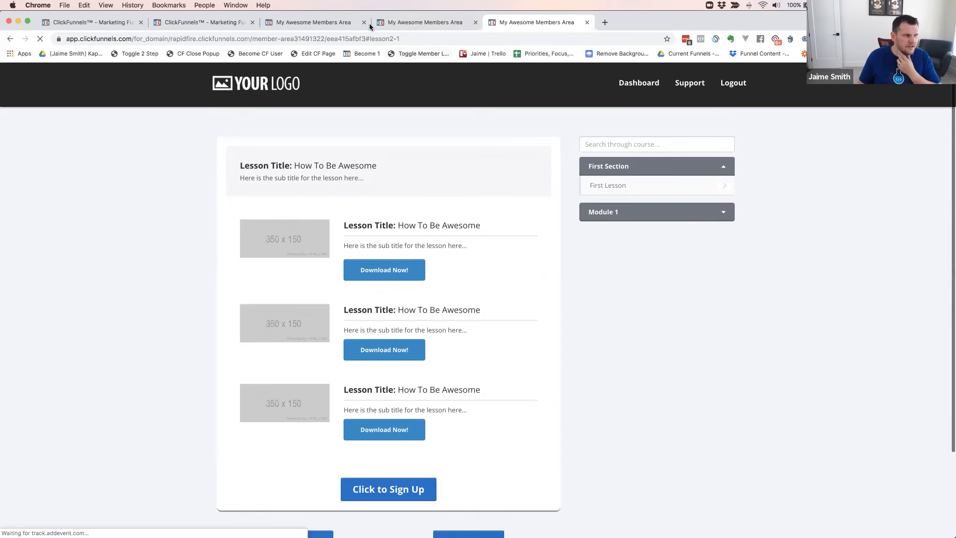
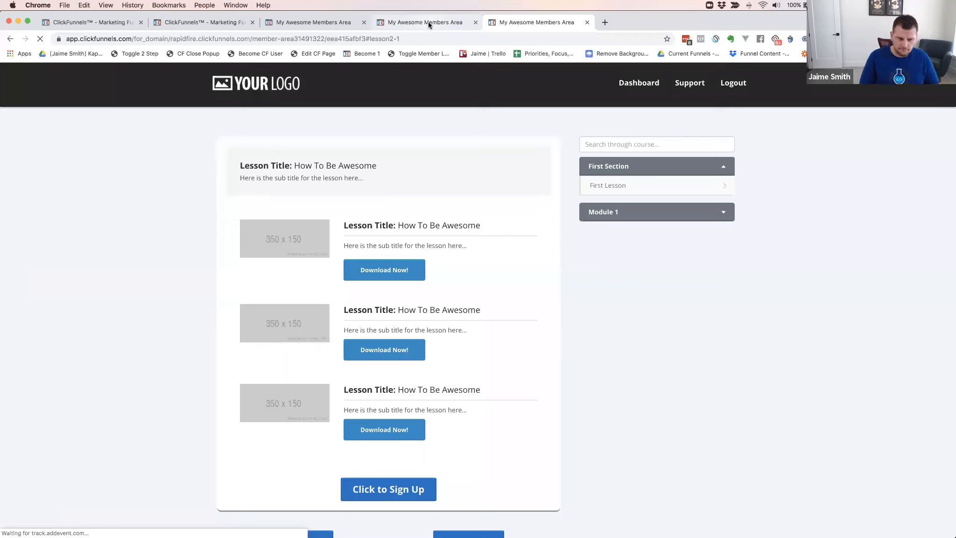
Switch to the CF PRO TOOLS window, close the raw lesson-links code, and open the CF Members Area Deep Links lesson
left_click(369, 38)
left_click(368, 38)
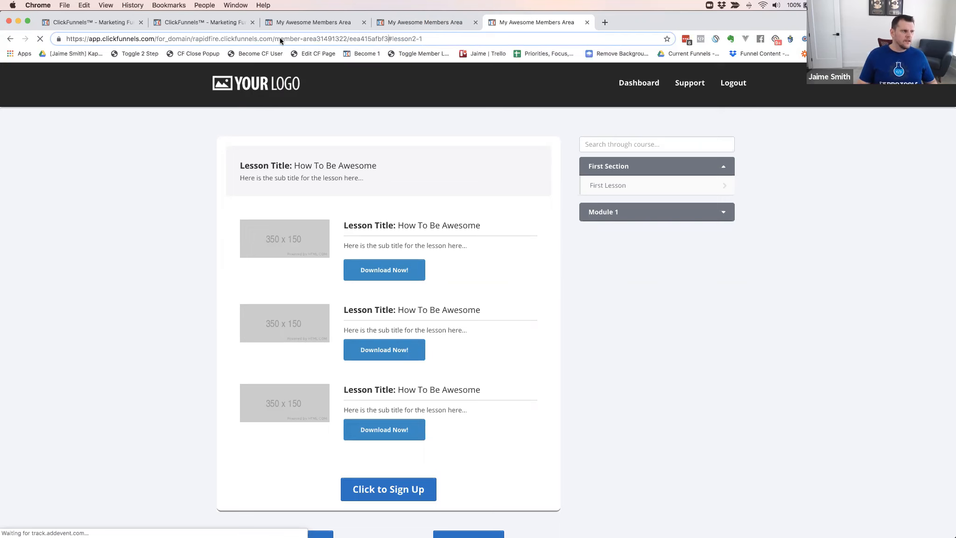
key("super+grave")
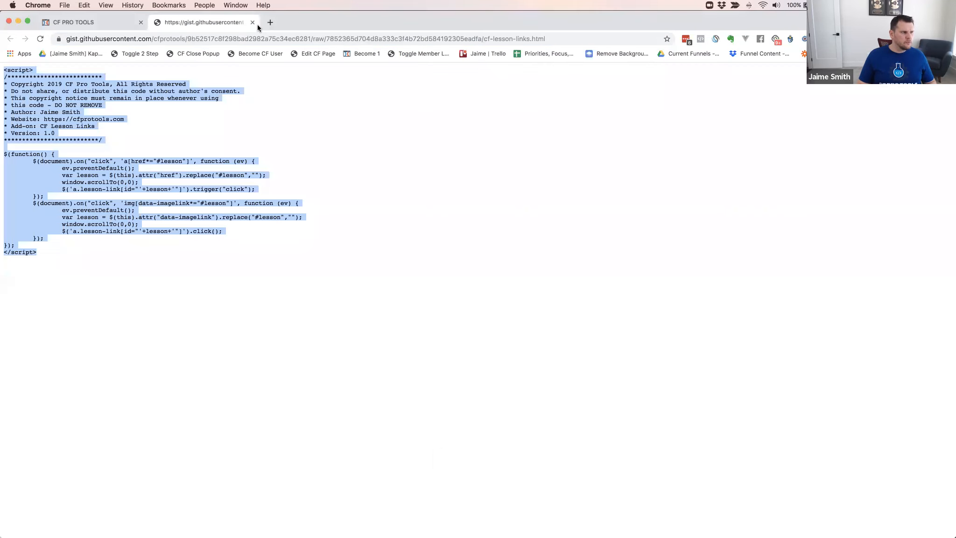
key("super+w")
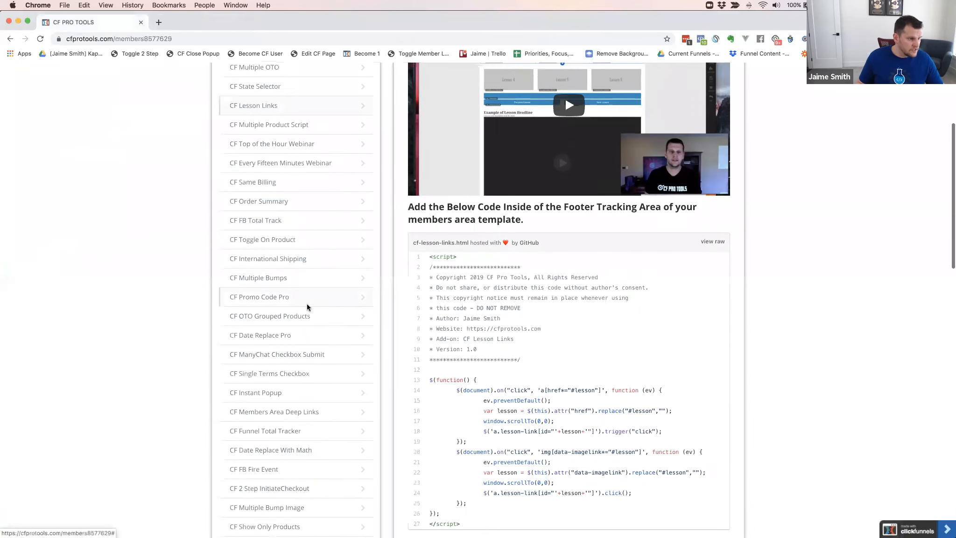
scroll(308, 304, "down", 2)
left_click(270, 359)
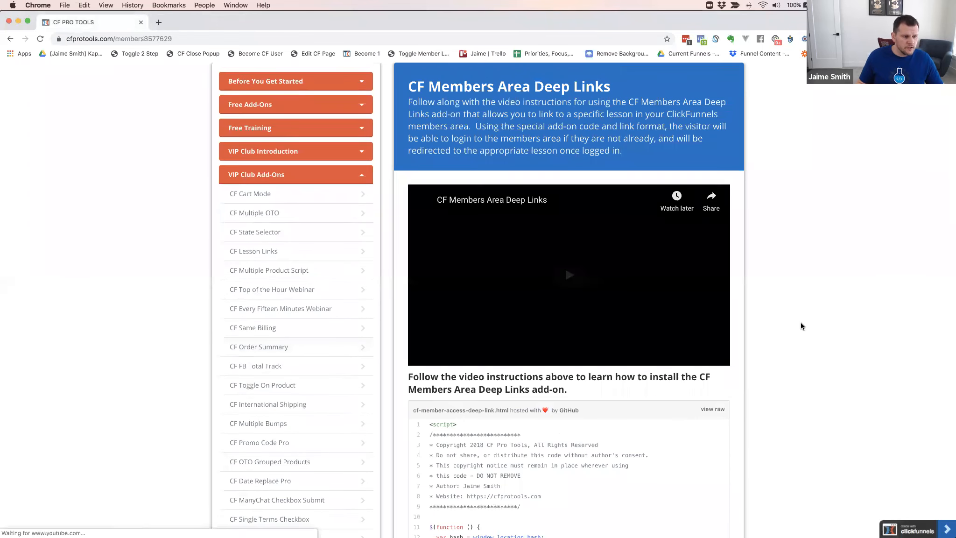
Open the raw code of cf-member-access-deep-link.html and return to the CF Members Area Deep Links lesson
scroll(801, 326, "down", 3)
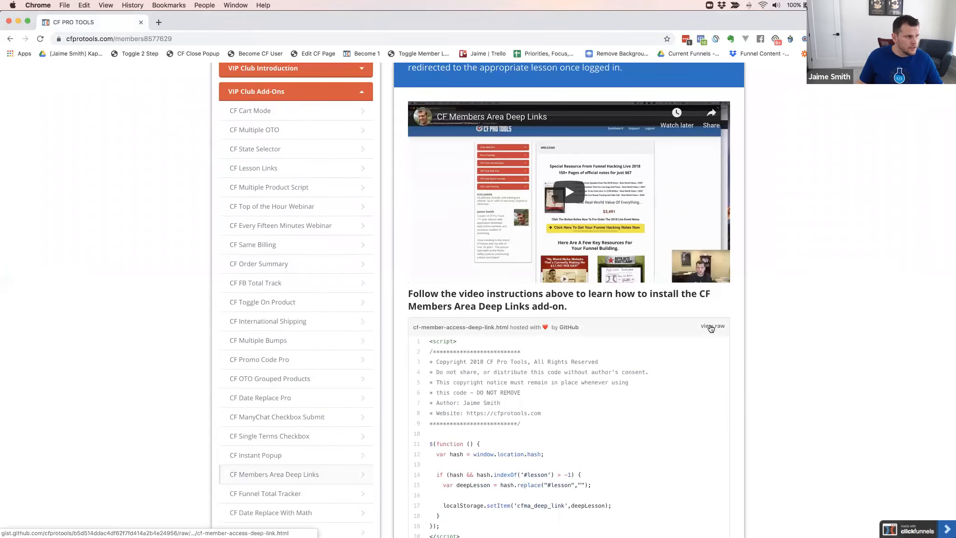
left_click(711, 327)
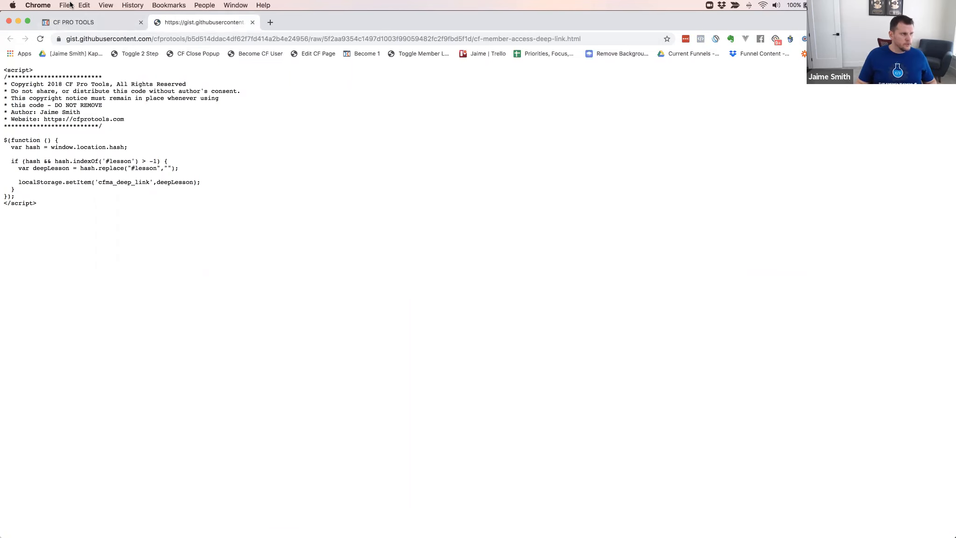
left_click(73, 22)
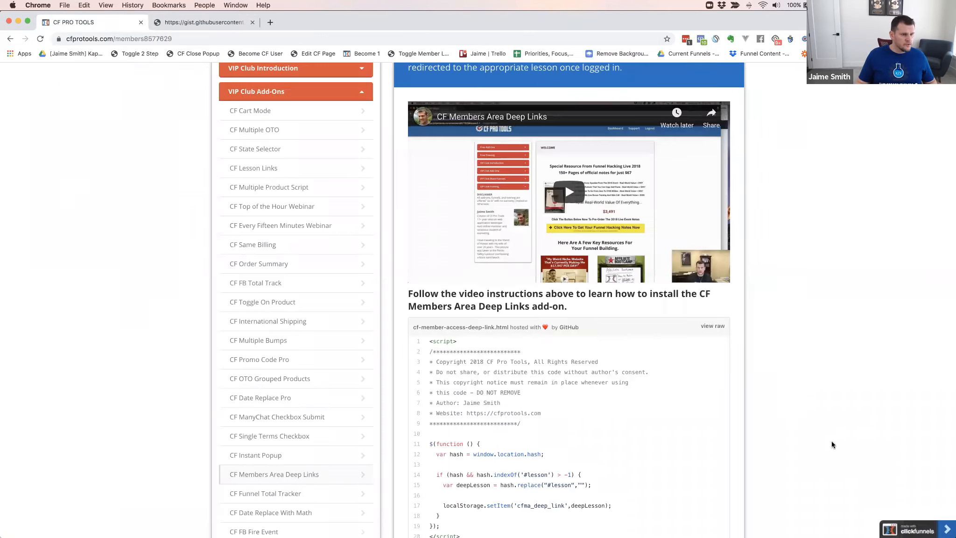
Examine the two deep-link scripts and the installation instructions in the CF Members Area Deep Links lesson
scroll(767, 409, "down", 7)
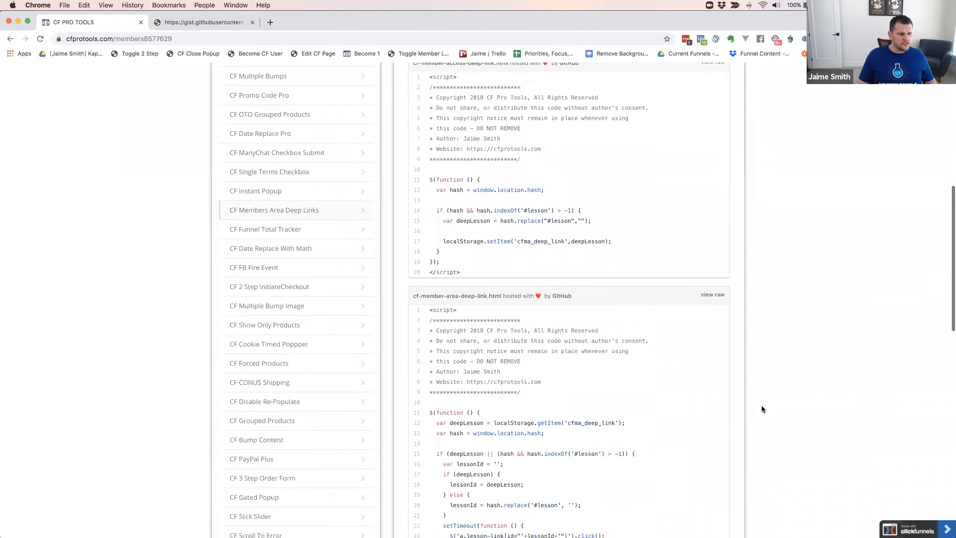
scroll(762, 409, "down", 3)
scroll(761, 406, "up", 5)
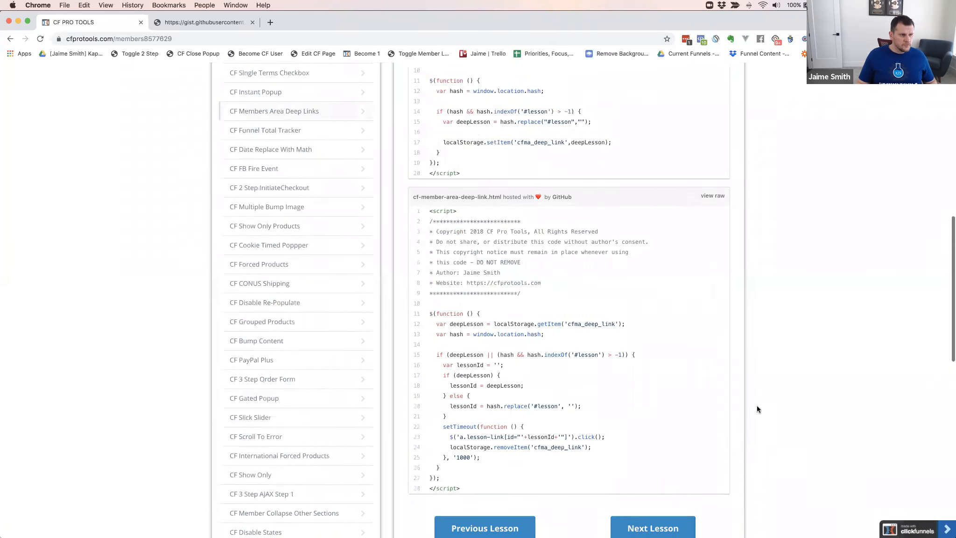
scroll(591, 202, "up", 2)
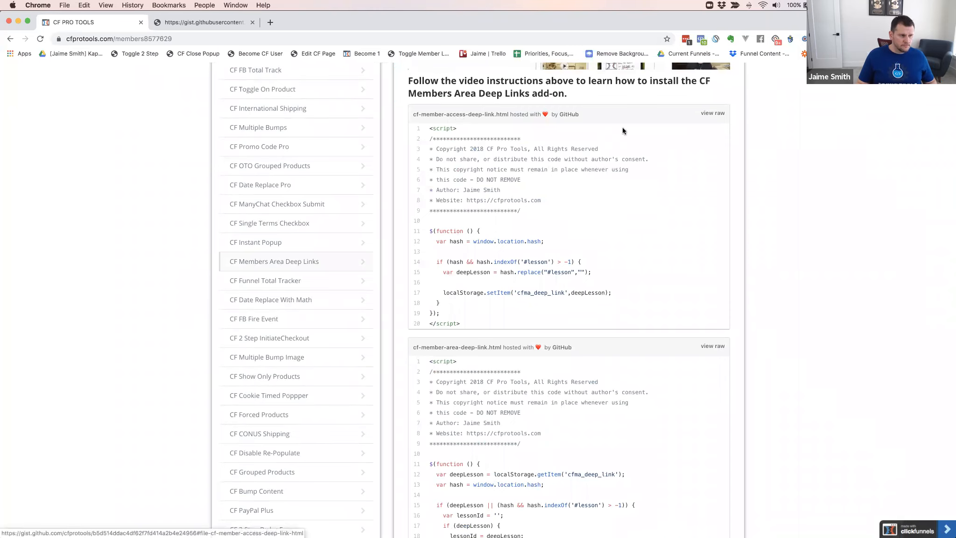
scroll(588, 211, "up", 5)
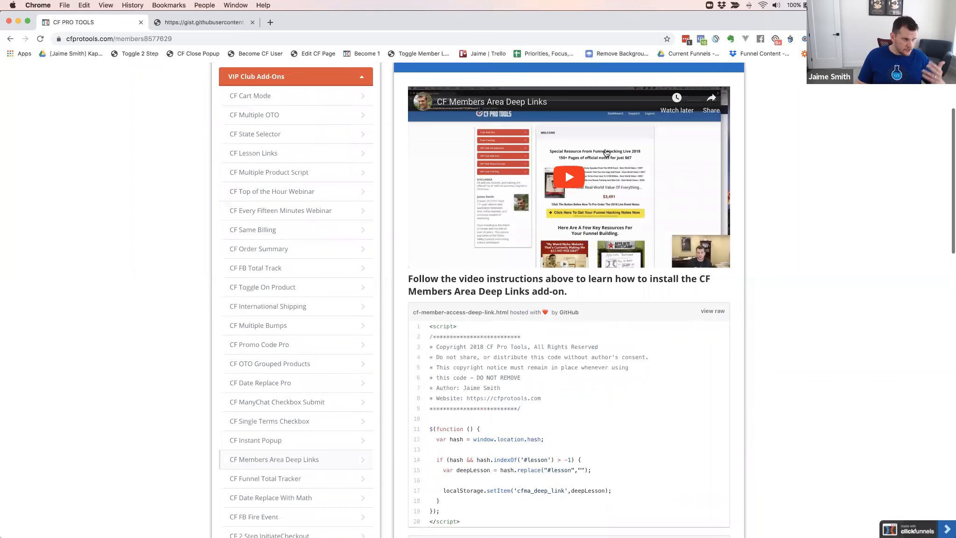
scroll(606, 153, "up", 1)
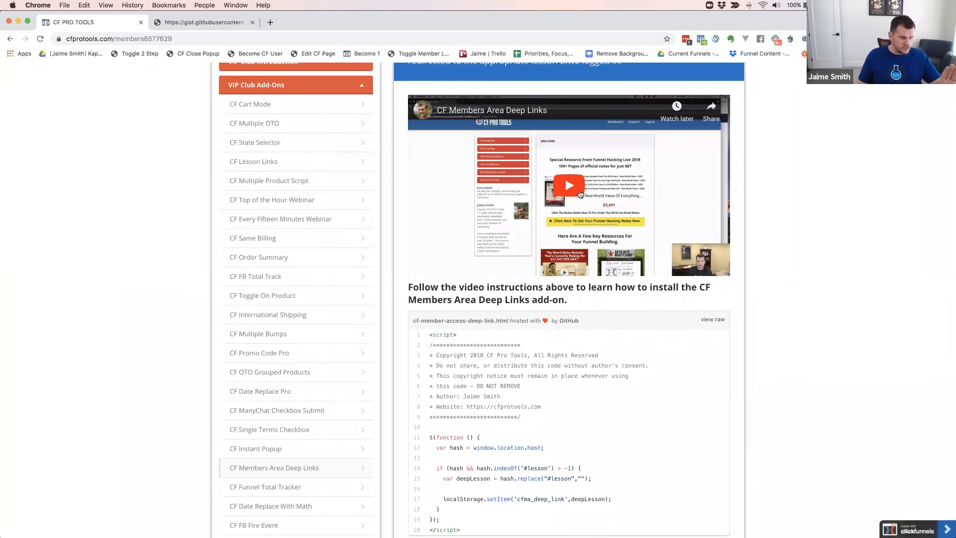
scroll(694, 303, "down", 1)
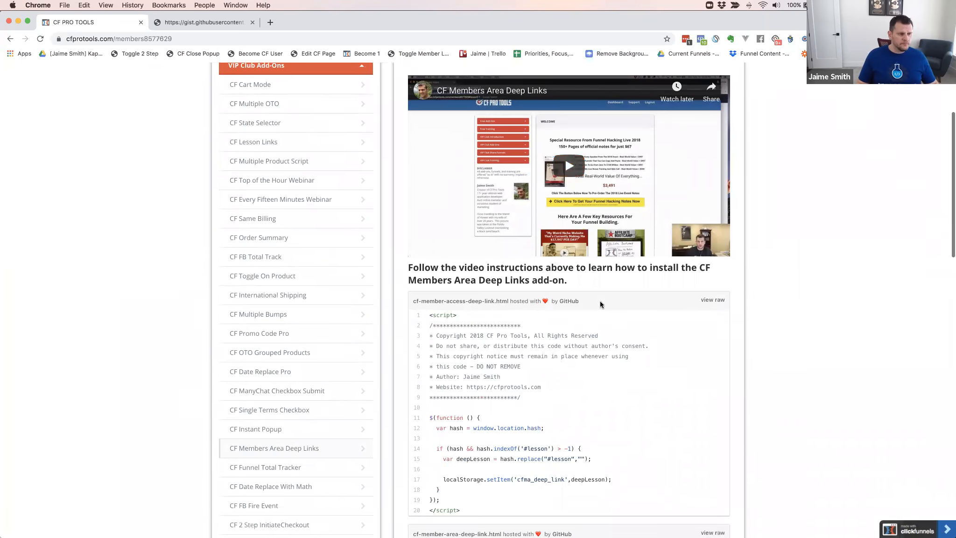
scroll(601, 302, "down", 3)
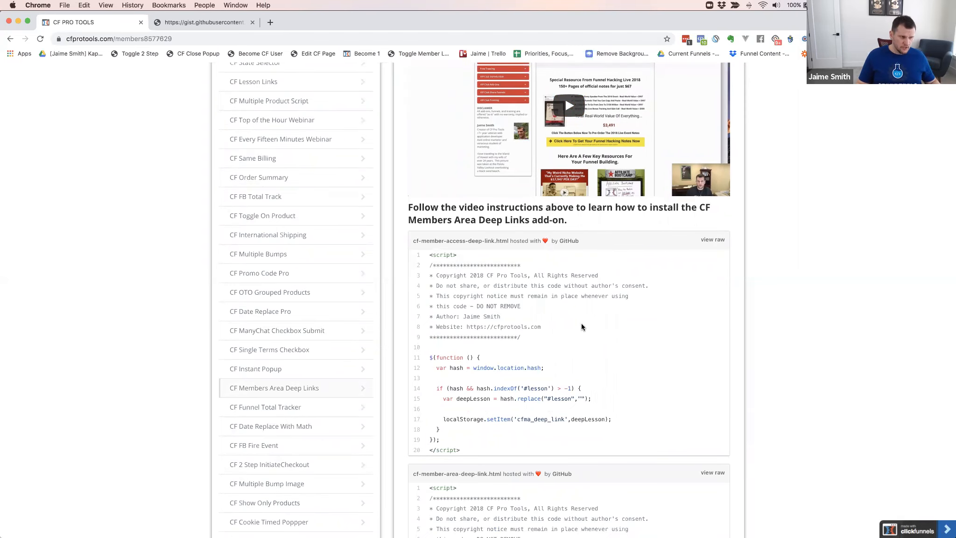
scroll(582, 323, "down", 8)
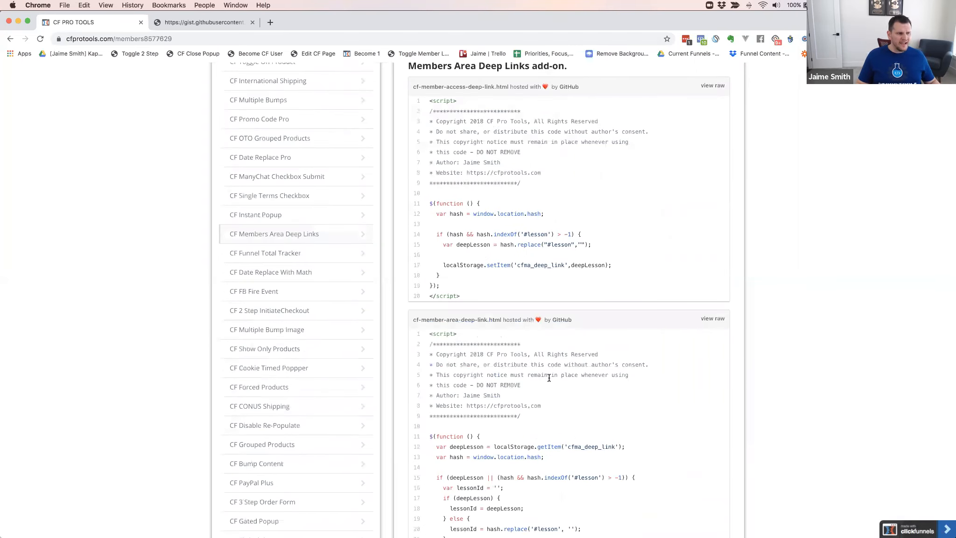
Open the raw code of cf-member-area-deep-link.html and copy the entire script
scroll(549, 378, "down", 5)
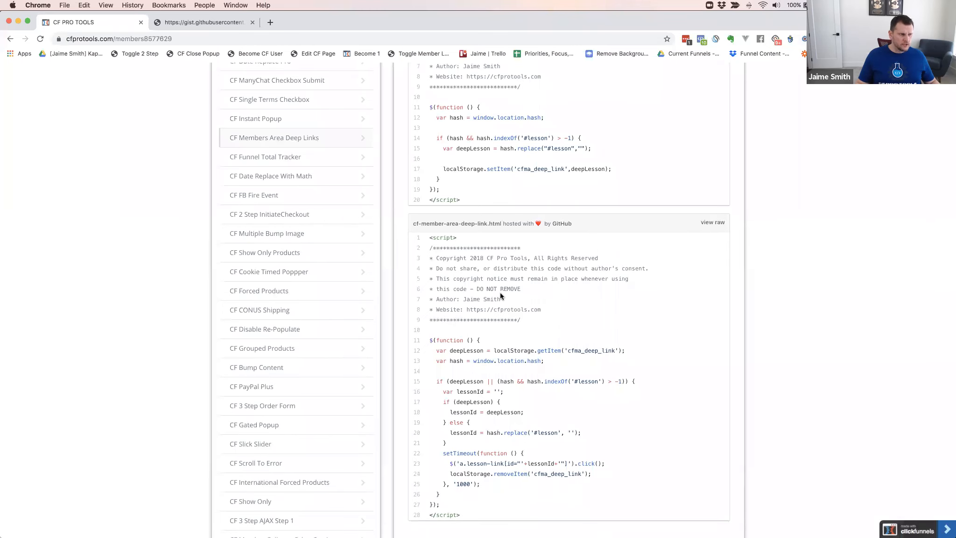
left_click(712, 222)
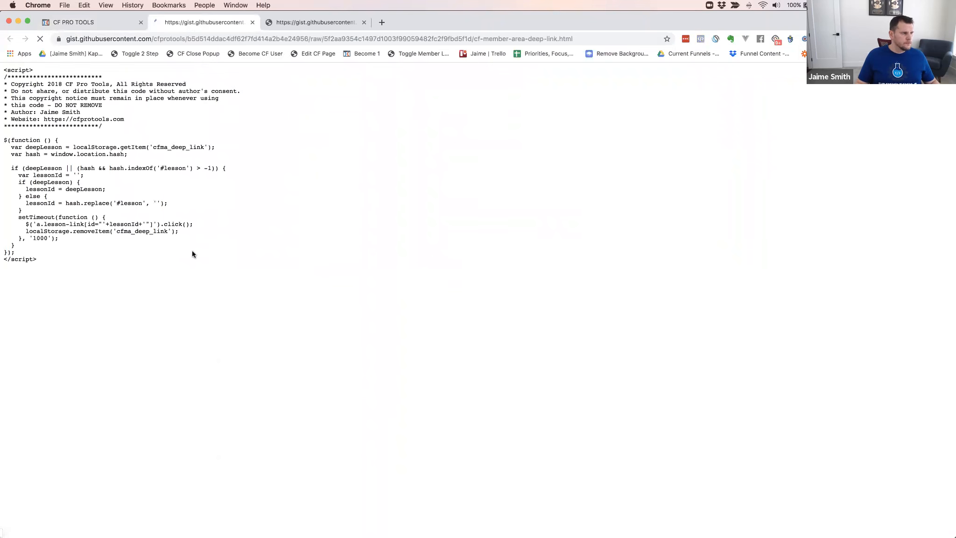
key("super+a")
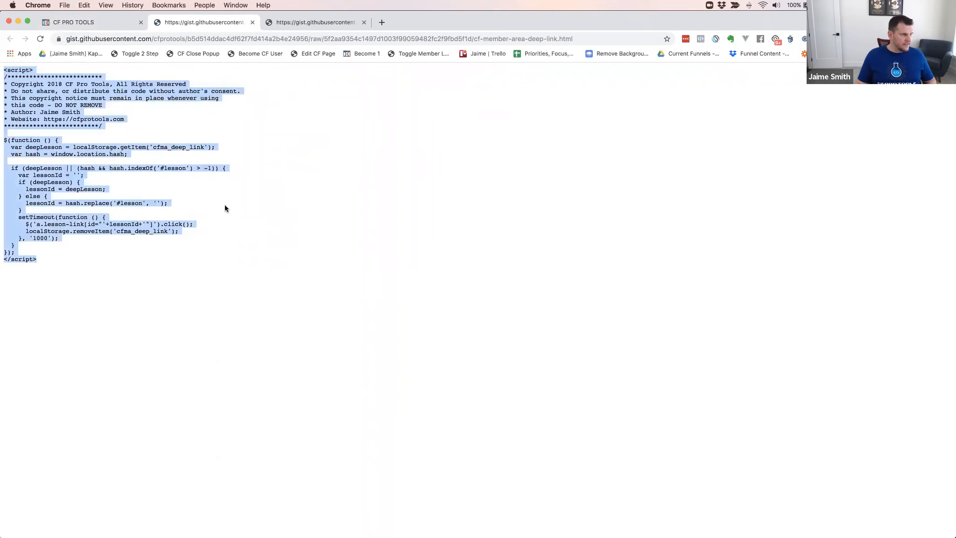
Add the copied member-area deep-link script to the tracking code of the members area template and save the page
key("super+grave")
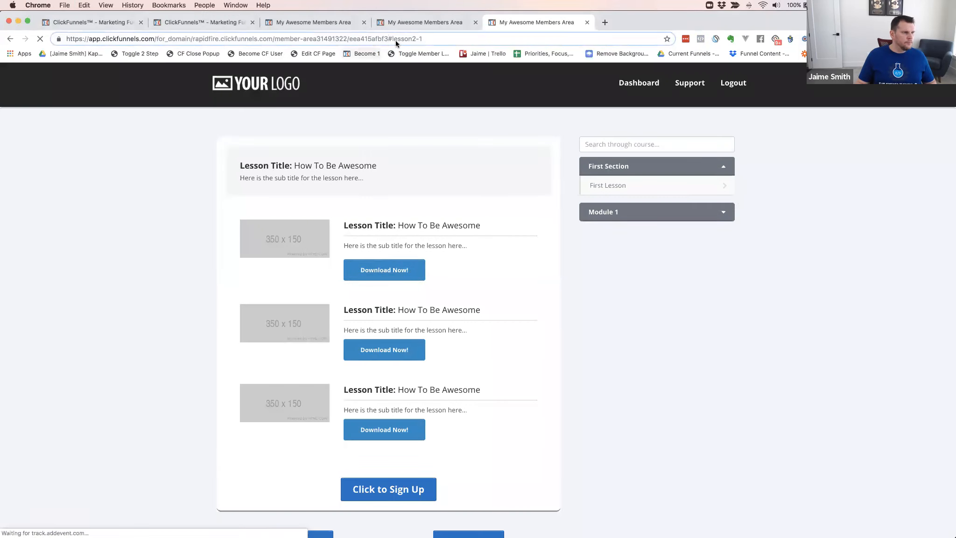
left_click(333, 19)
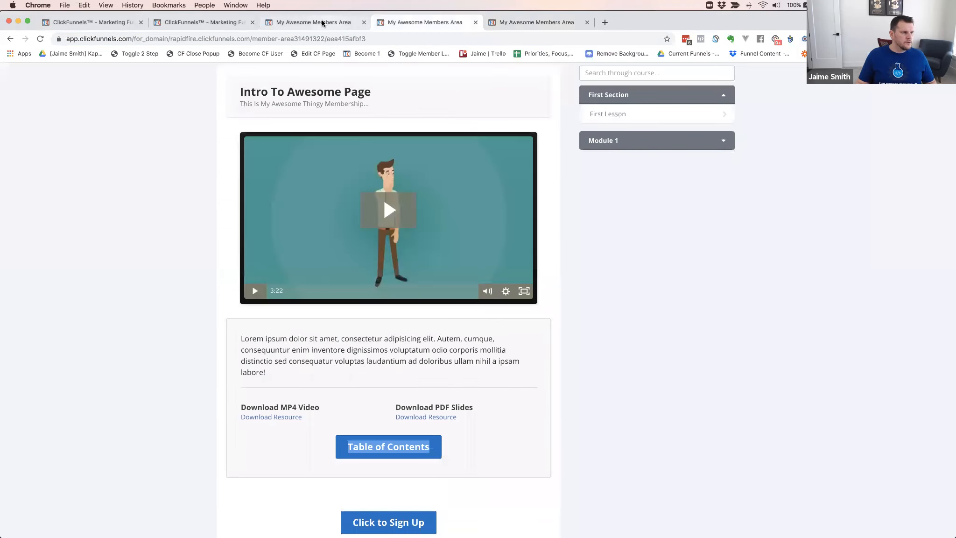
left_click(154, 76)
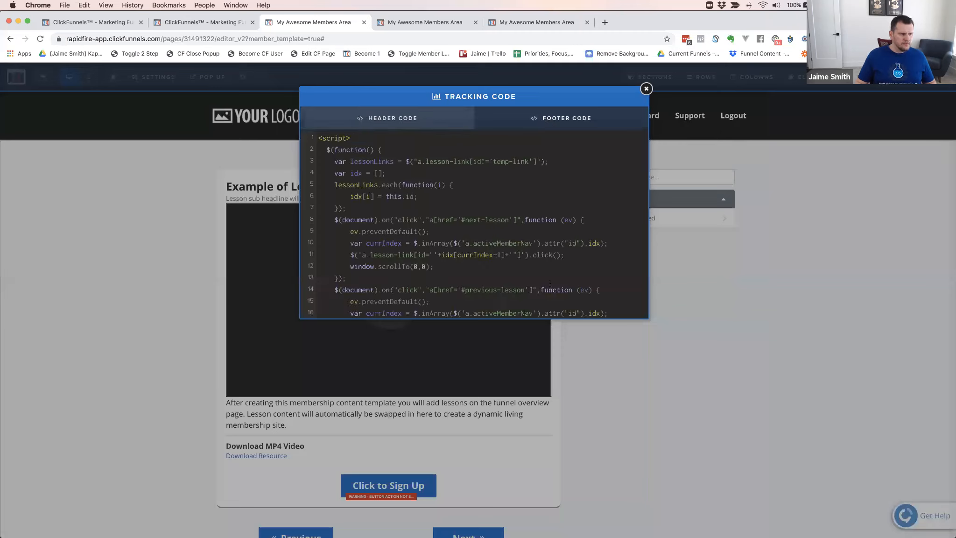
scroll(546, 283, "down", 5)
scroll(547, 283, "down", 6)
scroll(370, 315, "down", 10)
left_click(807, 270)
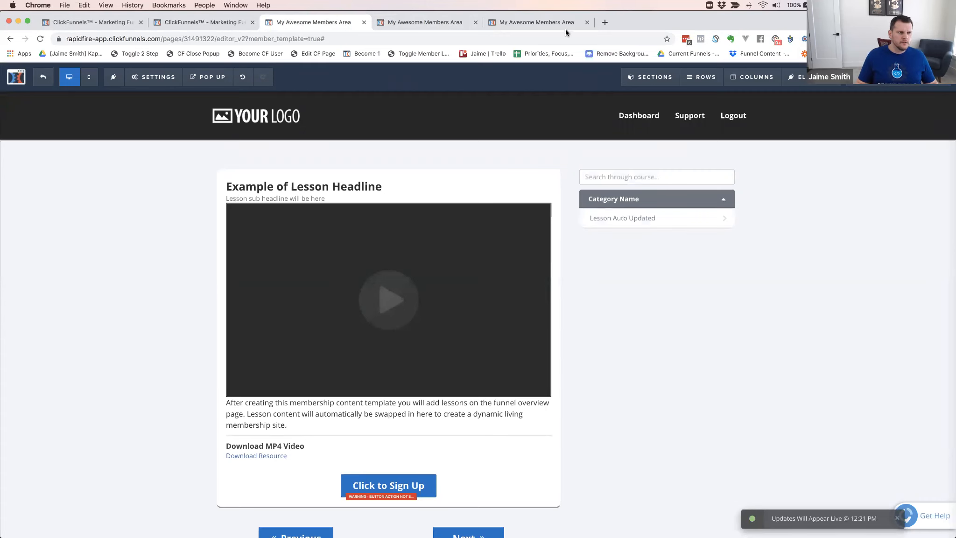
Reload the members area preview at the URL ending in #lesson2-1 to test the deep link
left_click(524, 23)
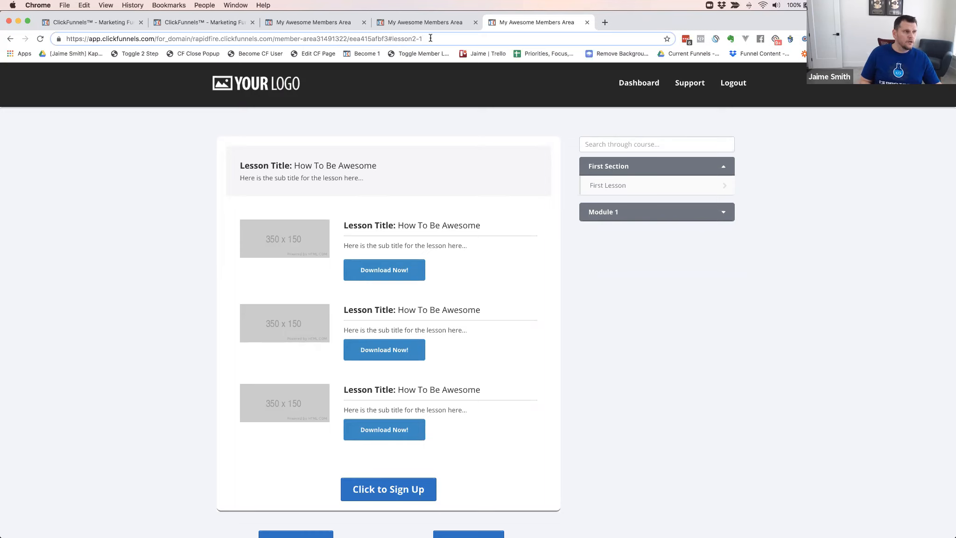
key("Return")
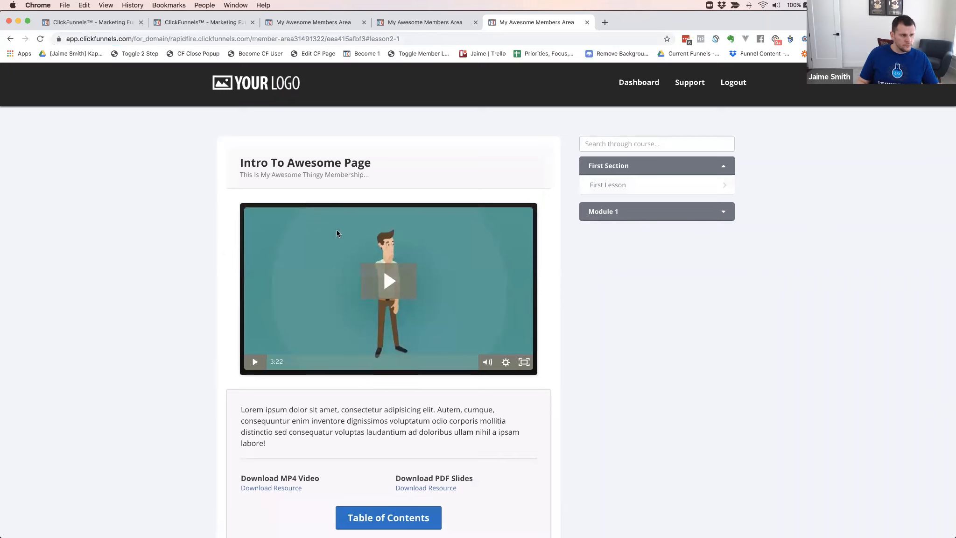
left_click(384, 38)
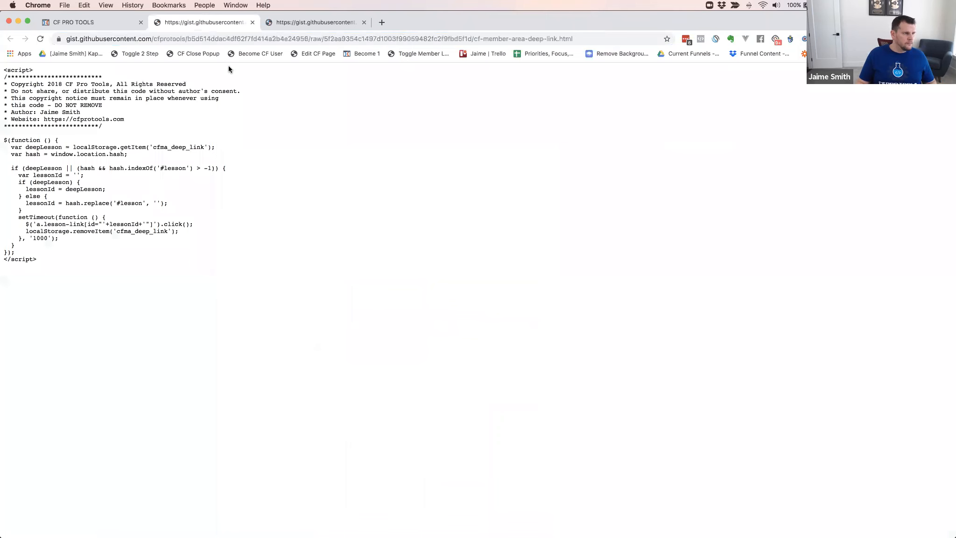
Return to the CF PRO TOOLS window and close both raw deep-link code pages
key("super+w")
left_click(212, 23)
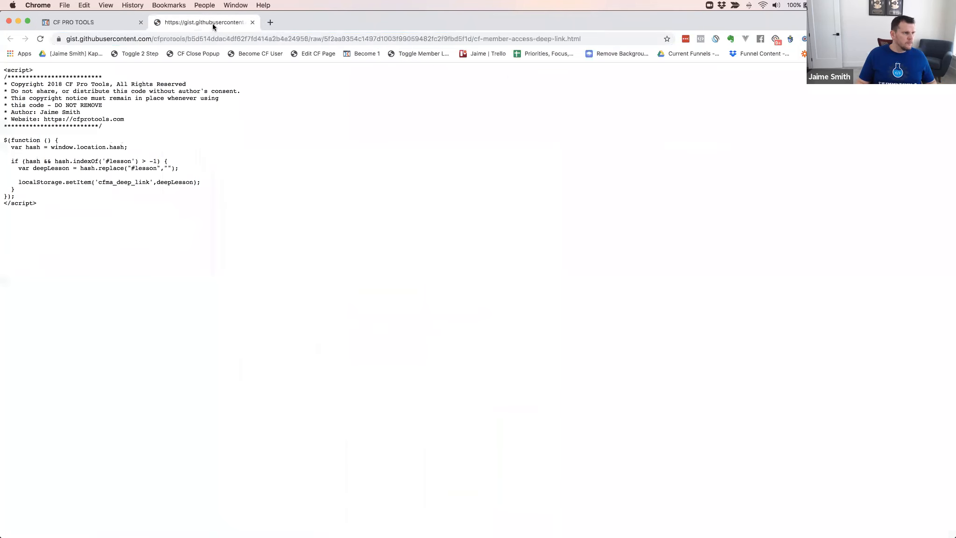
key("super+w")
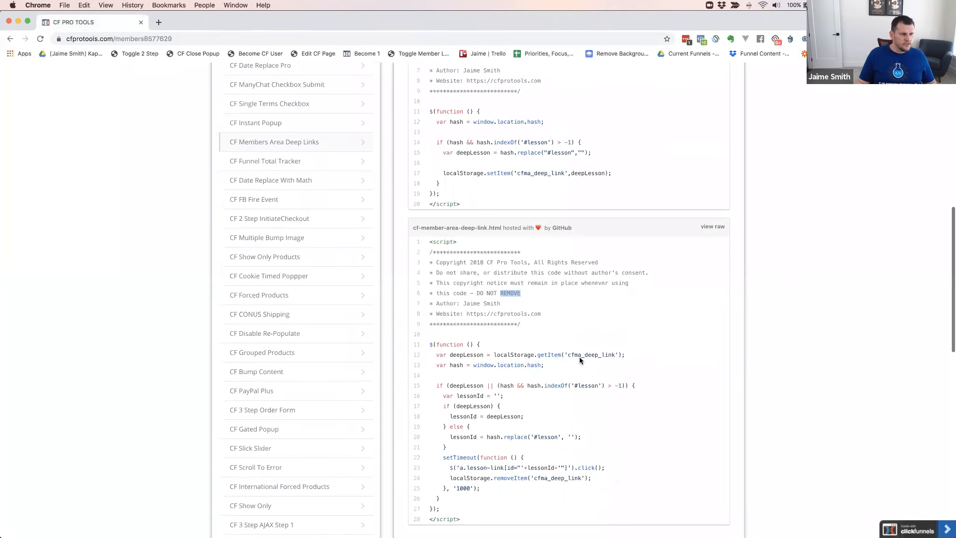
Open the raw code of cf-member-access-deep-link.html and copy the entire script
scroll(580, 357, "up", 3)
scroll(708, 92, "down", 1)
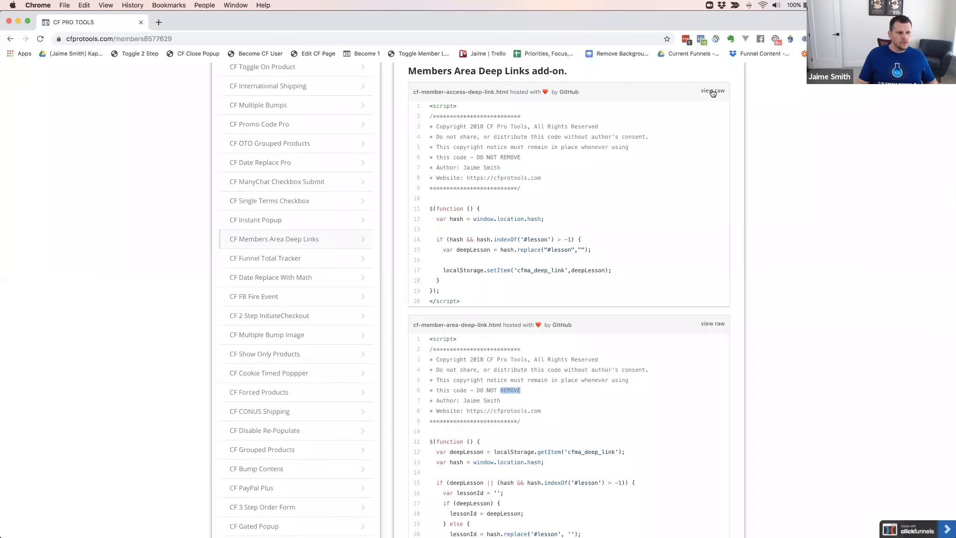
left_click(713, 91)
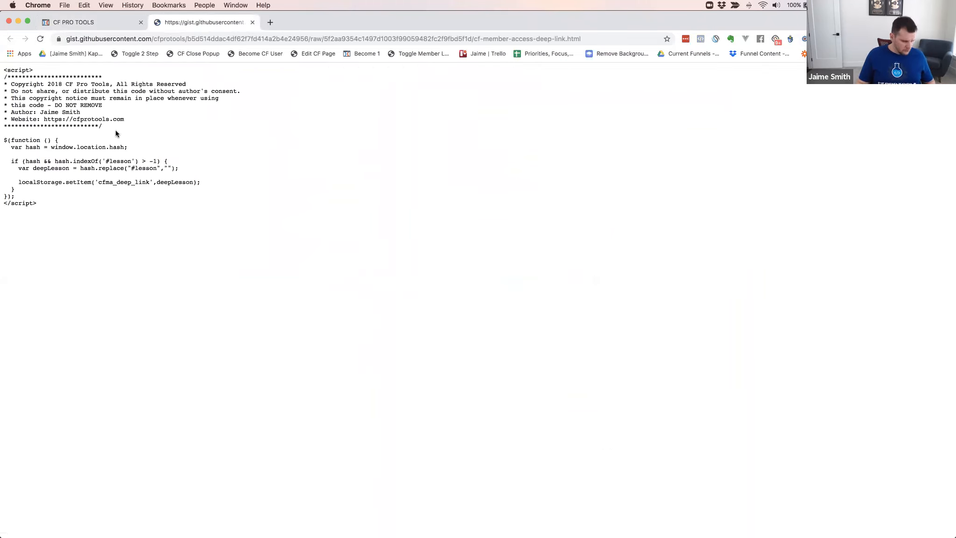
key("super+a")
Open the Yoga Funnel Secrets Members funnel from the ClickFunnels funnel list in a new tab and view its Member Access step
key("super+grave")
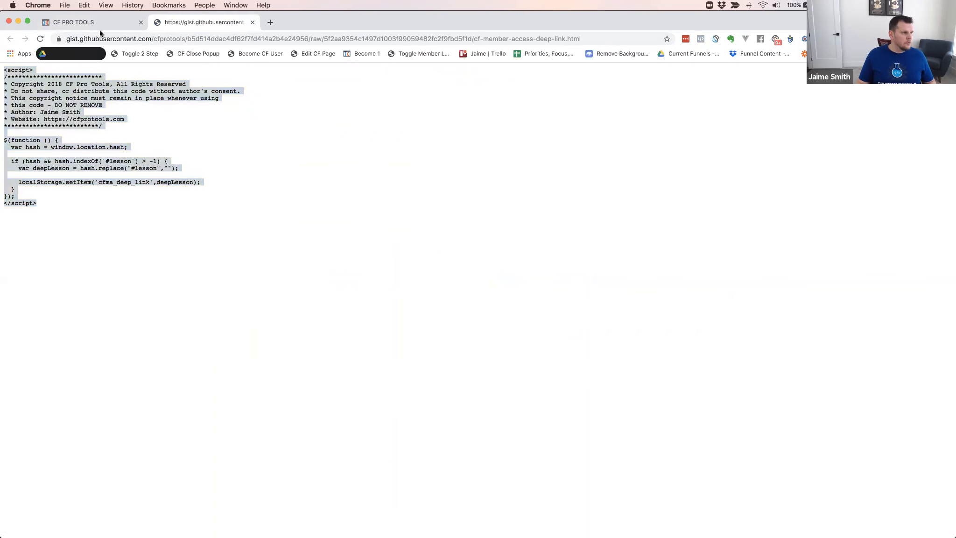
left_click(103, 24)
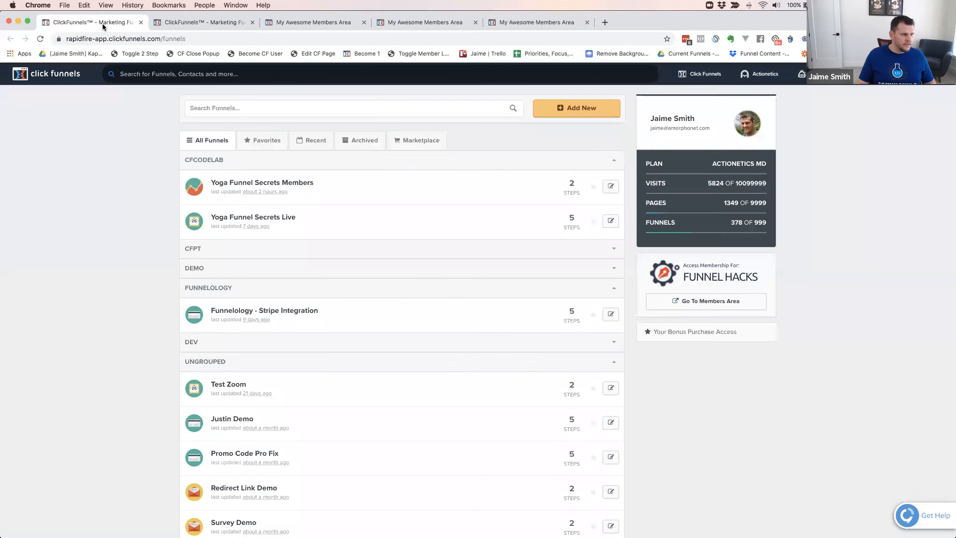
left_click(181, 22)
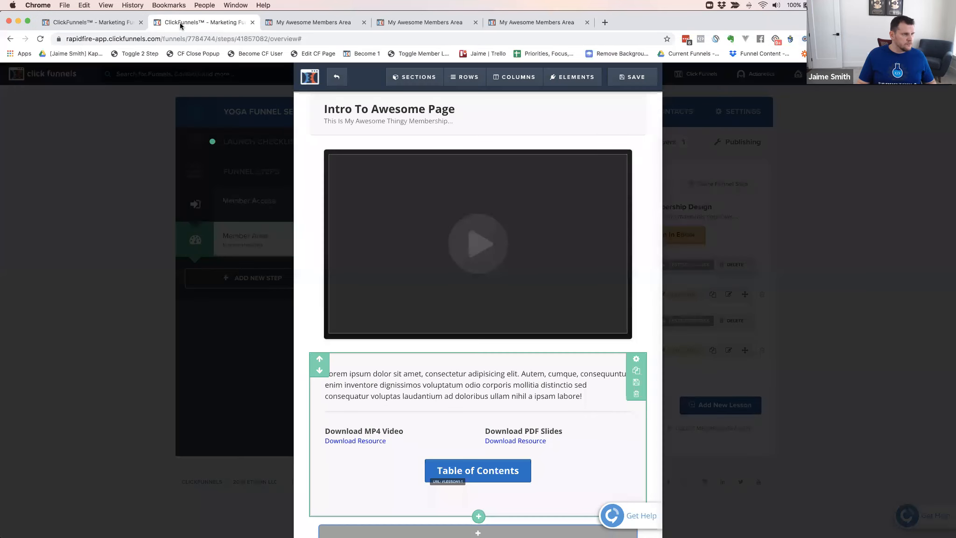
left_click(83, 22)
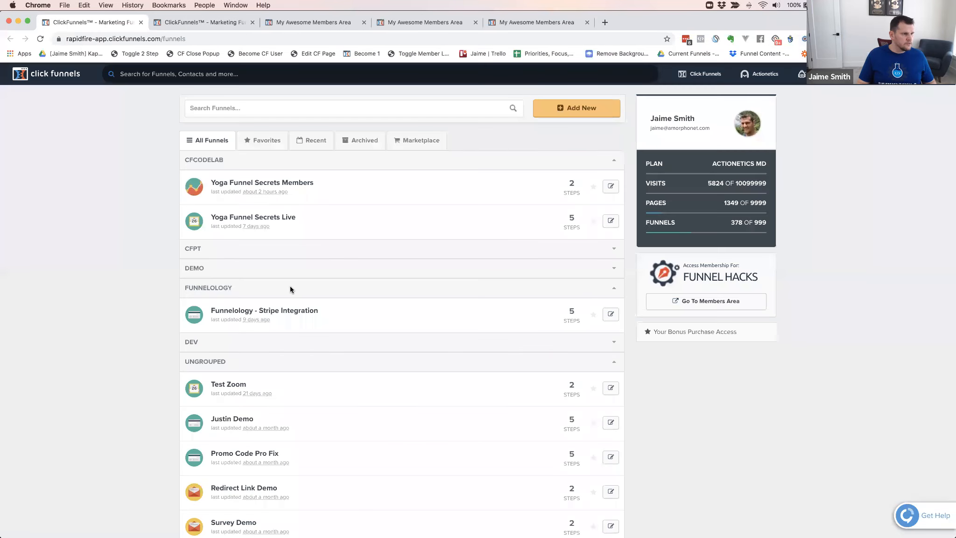
left_click(277, 187, "super")
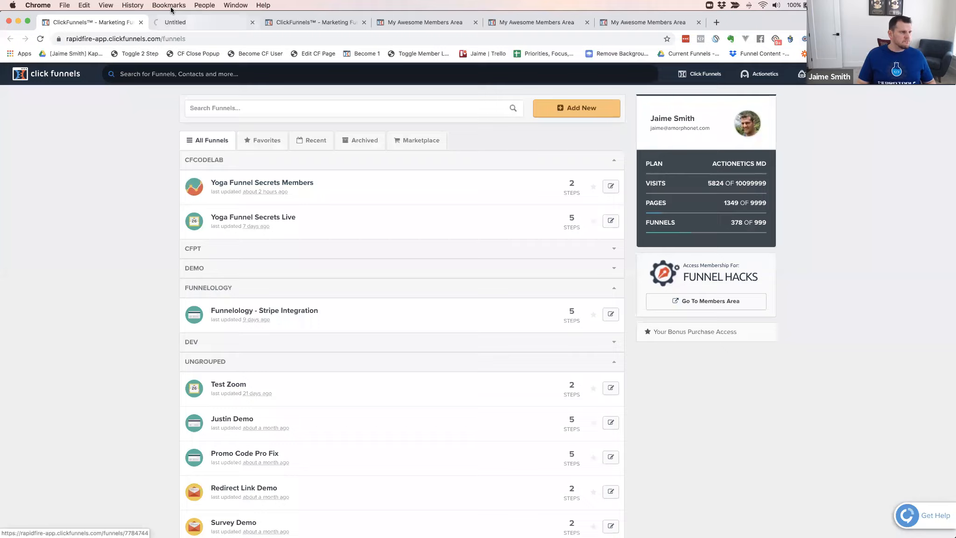
left_click(201, 22)
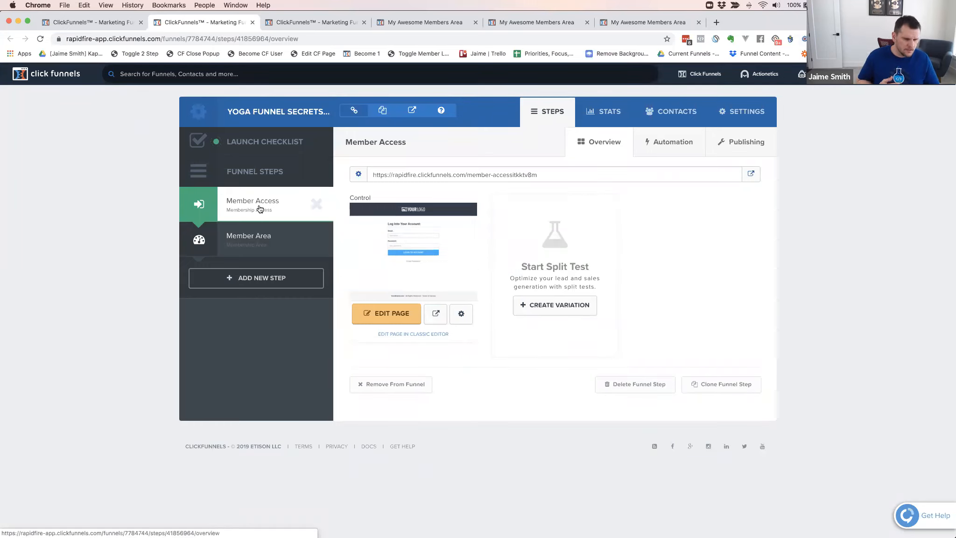
Open the Member Access page in the editor and paste the copied deep-link script into its footer tracking code
left_click(390, 321)
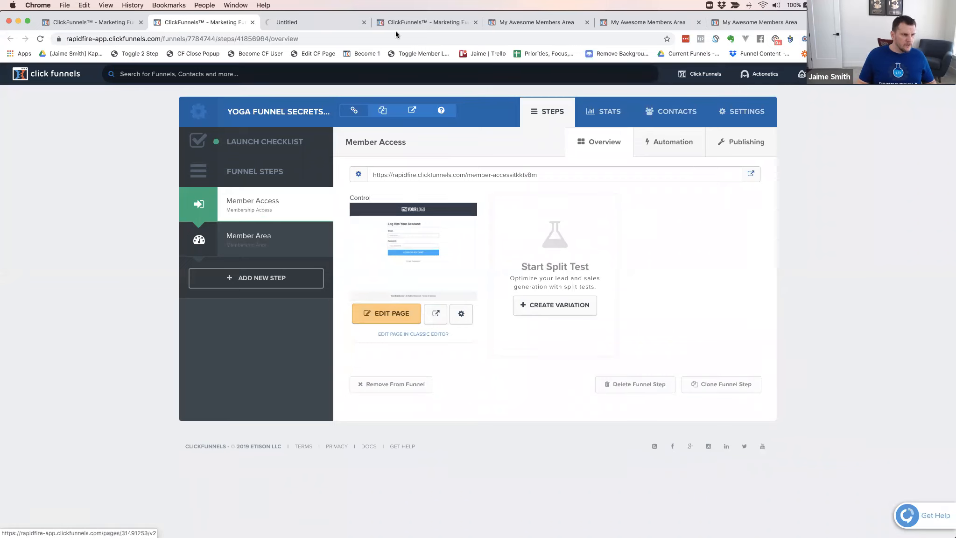
left_click(312, 23)
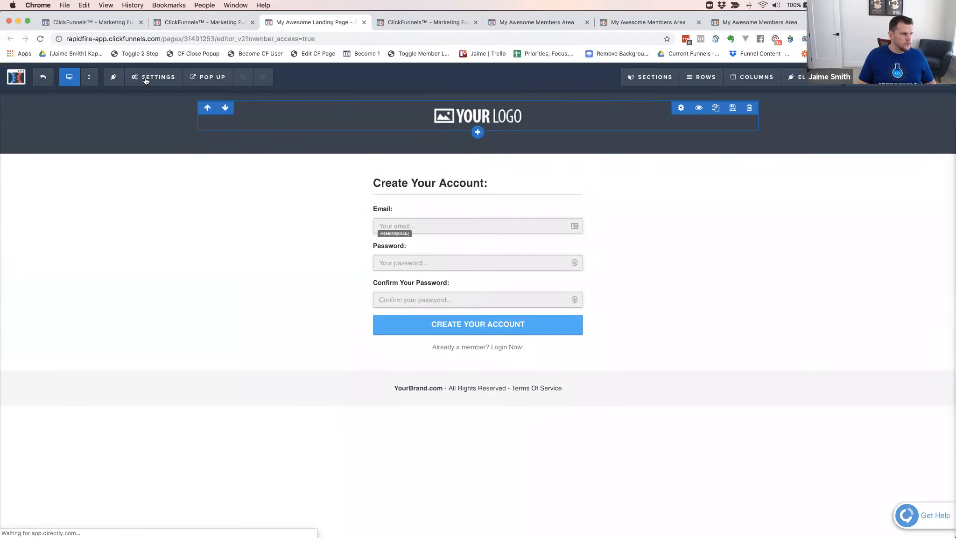
left_click(146, 78)
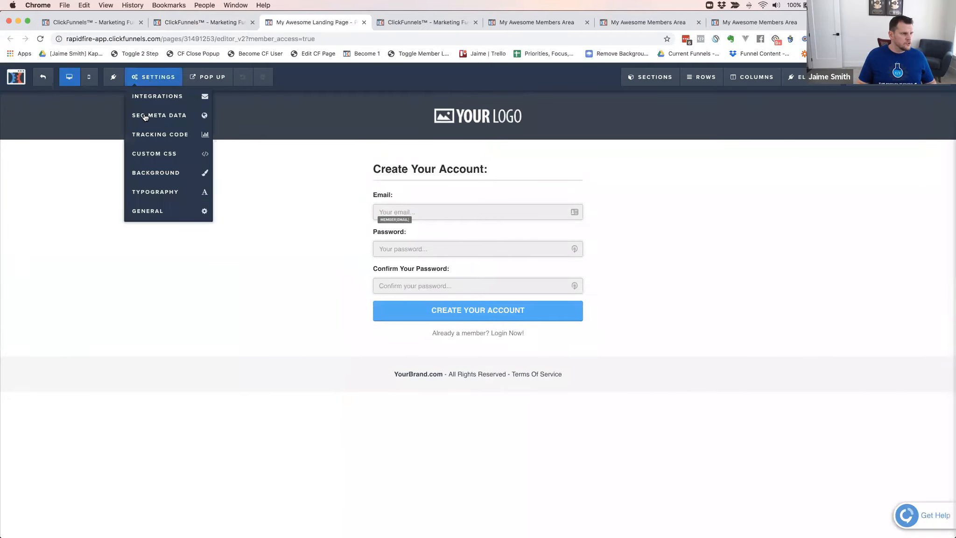
left_click(152, 135)
left_click(551, 124)
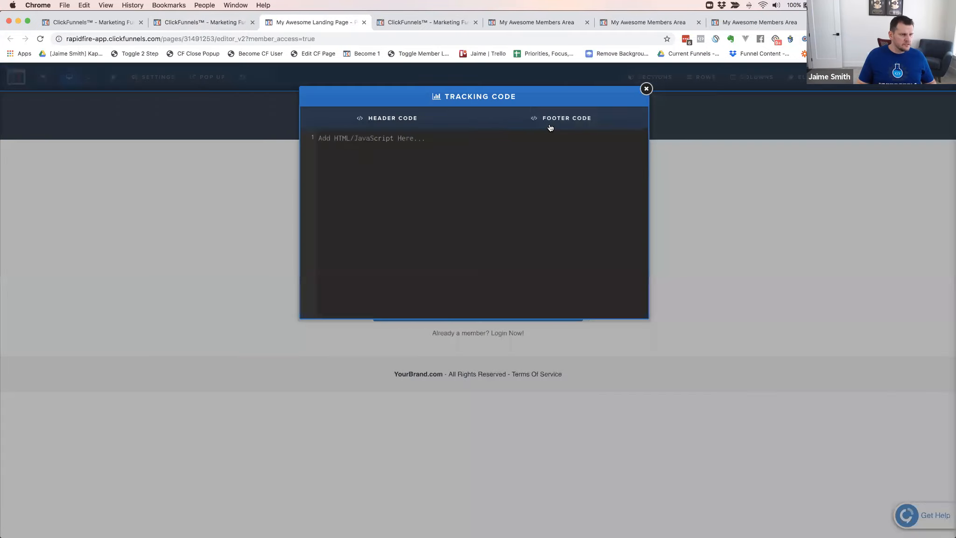
left_click(401, 198)
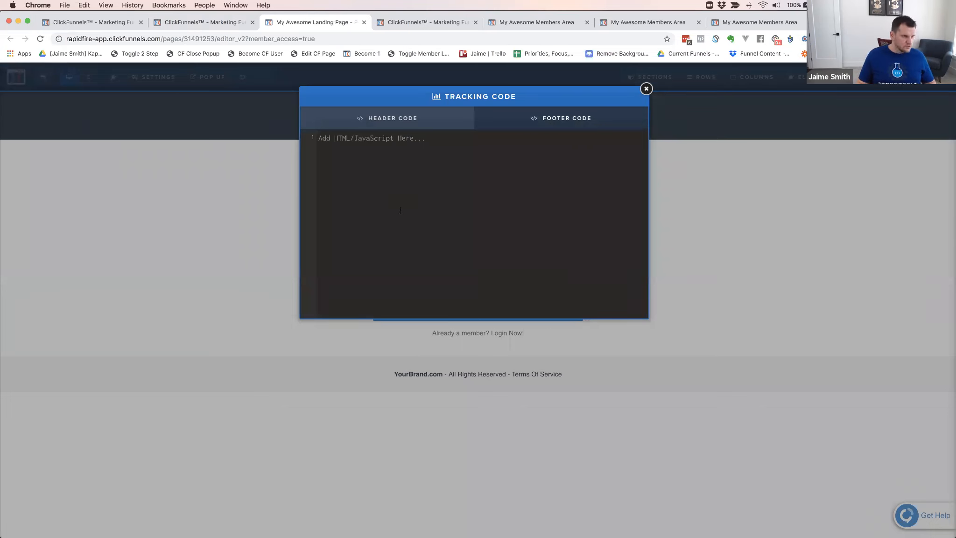
key("cmd+v")
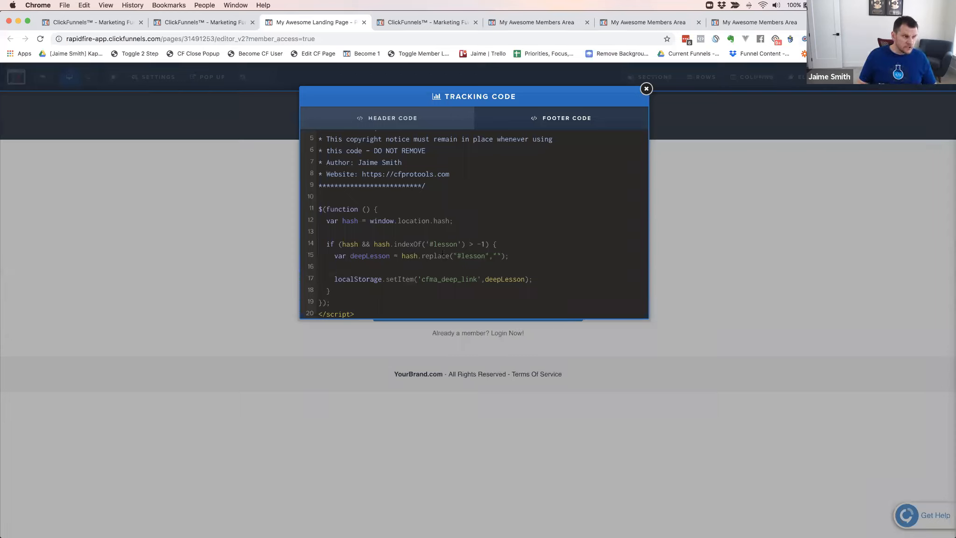
Examine the #lesson check and the cfma_deep_link and deepLesson storage values in the pasted member access script
left_click_drag(429, 244, 457, 244)
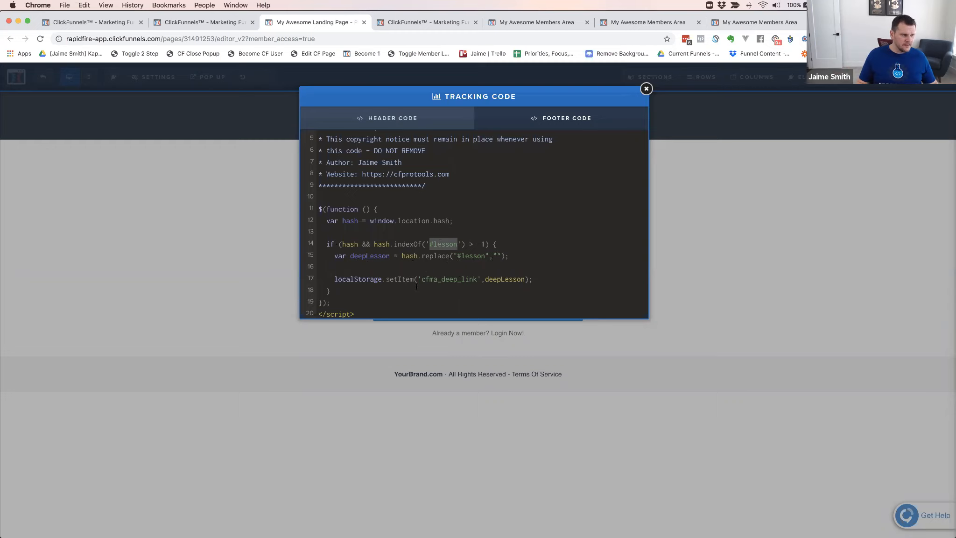
left_click(370, 292)
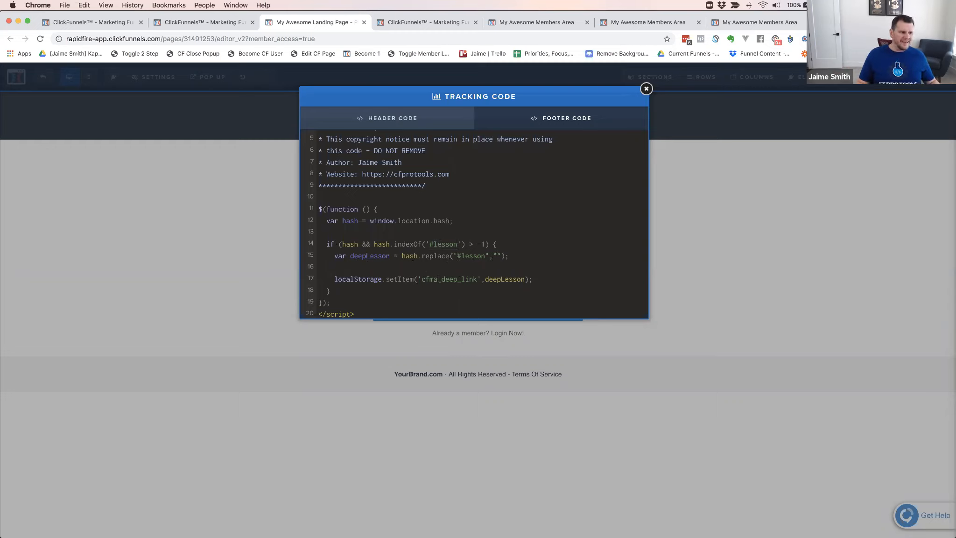
double_click(446, 282)
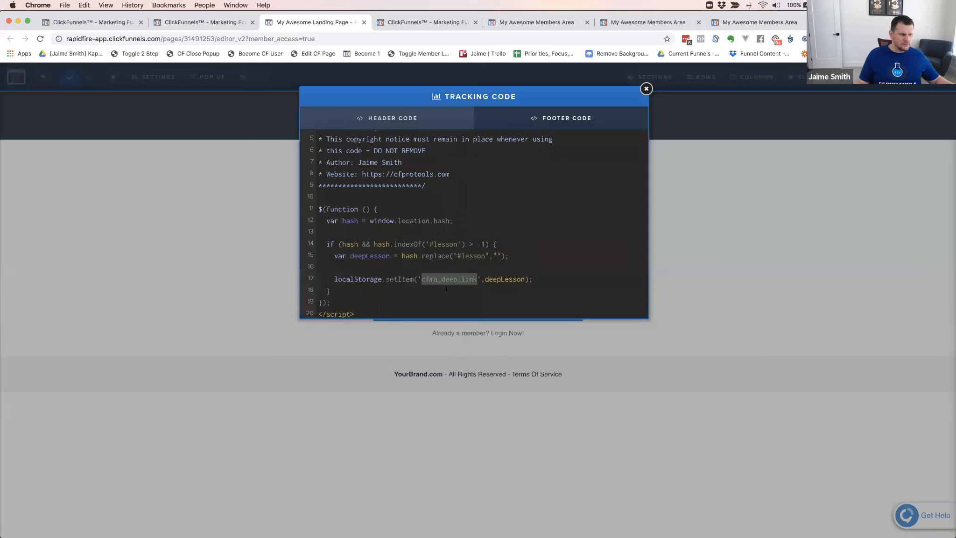
double_click(502, 279)
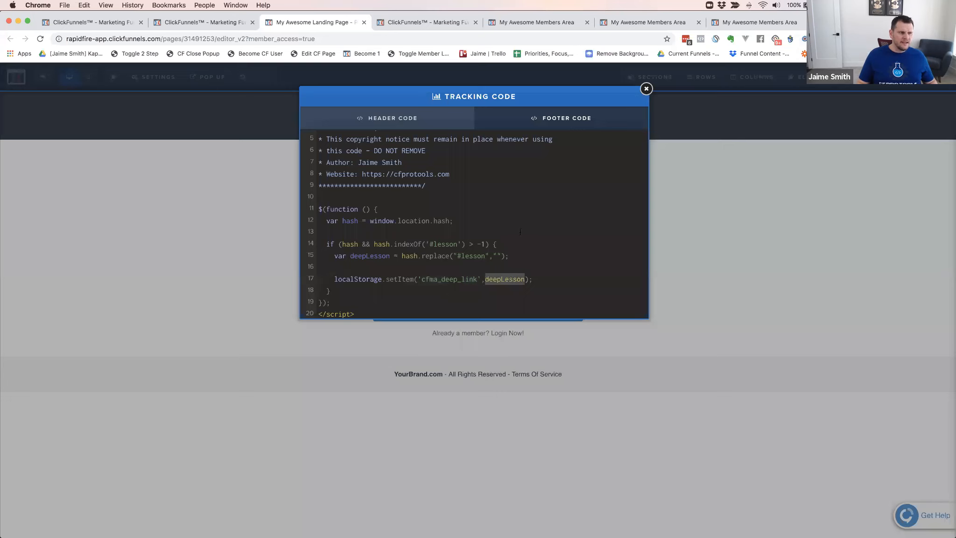
Examine the footer tracking code of the members area page, comparing how its deep-link script reads cfma_deep_link and opens the lesson
left_click(431, 22)
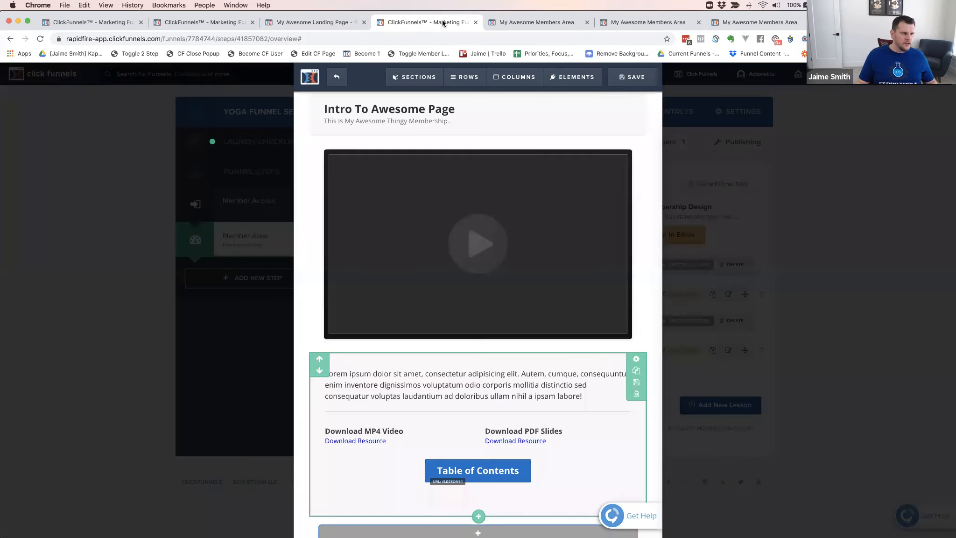
left_click(525, 22)
mouse_move(157, 87)
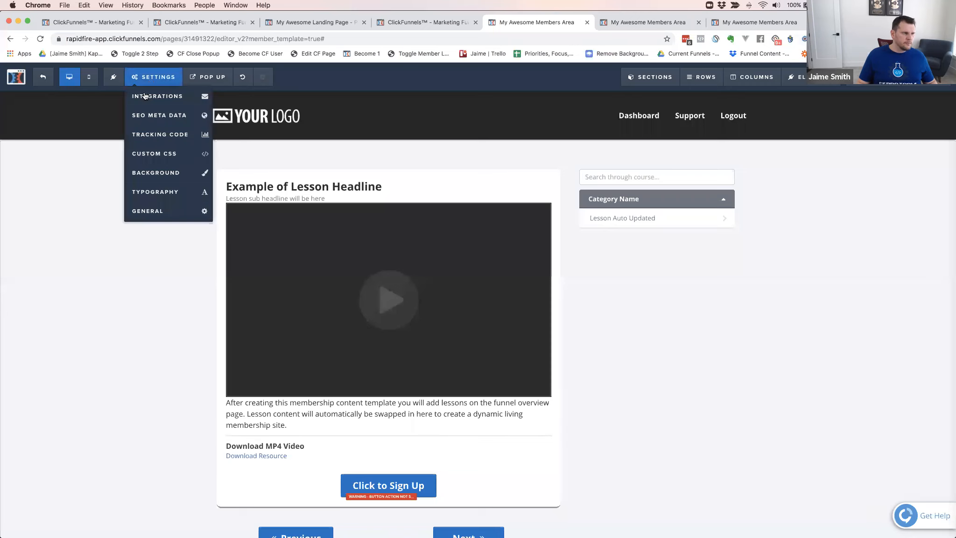
left_click(154, 135)
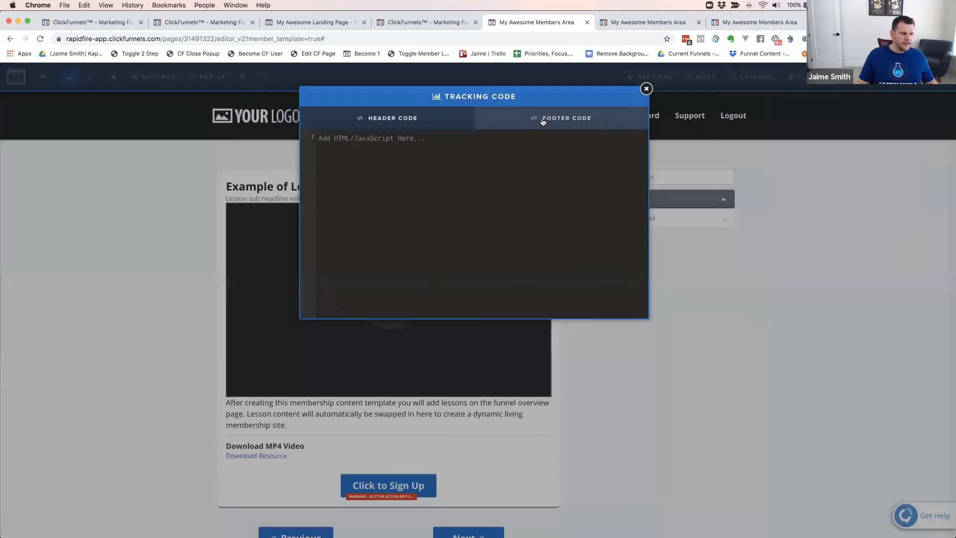
scroll(491, 267, "down", 10)
scroll(491, 267, "down", 12)
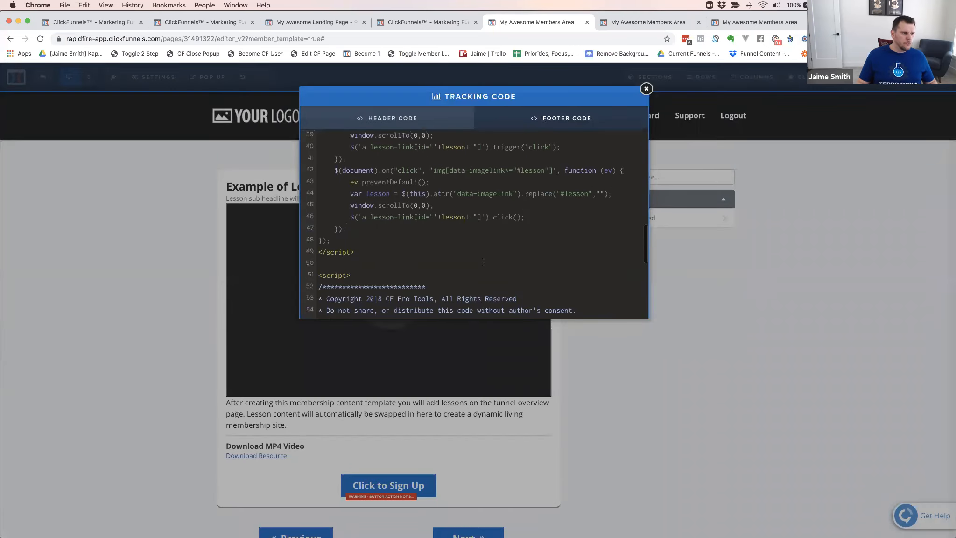
scroll(399, 199, "up", 2)
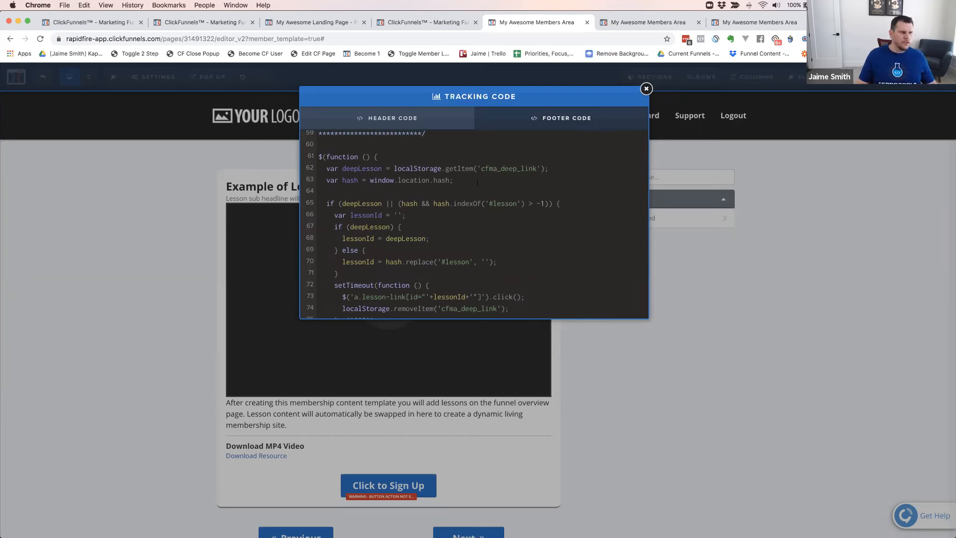
scroll(386, 224, "up", 1)
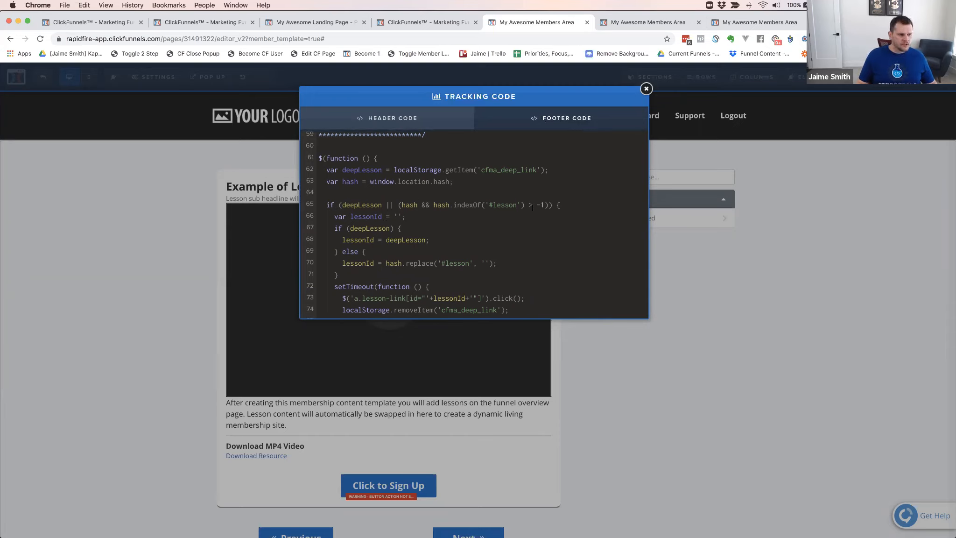
scroll(380, 251, "down", 3)
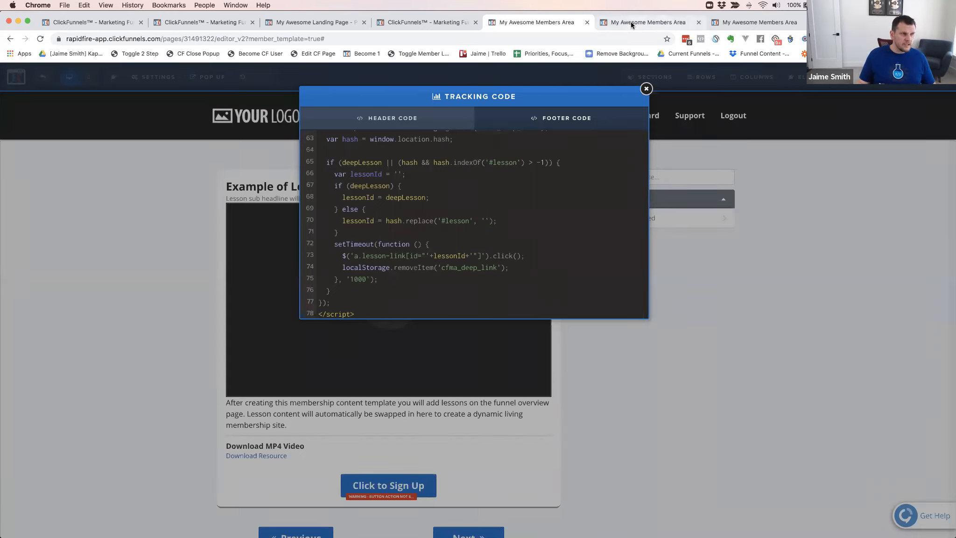
Return to the Member Access page editor, close its tracking code and save the page
left_click(254, 23)
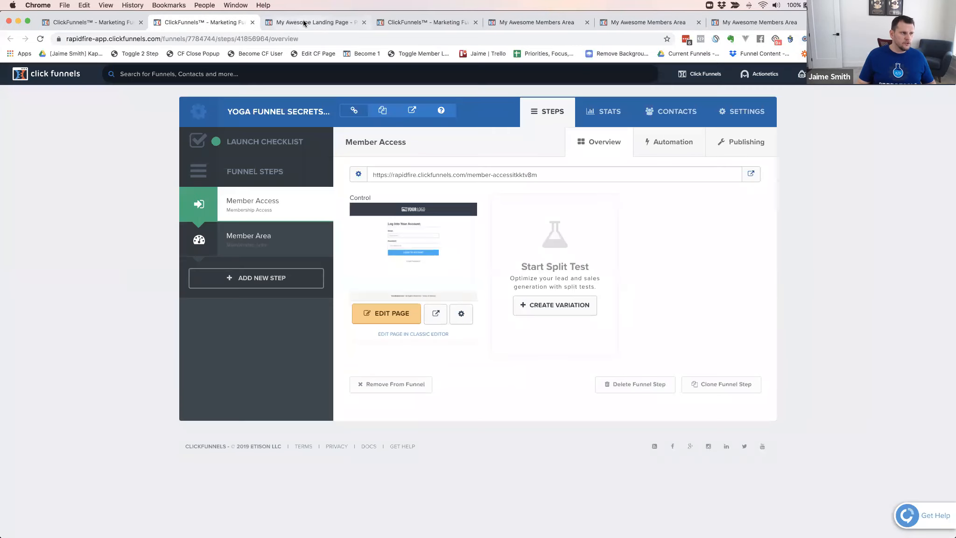
left_click(304, 19)
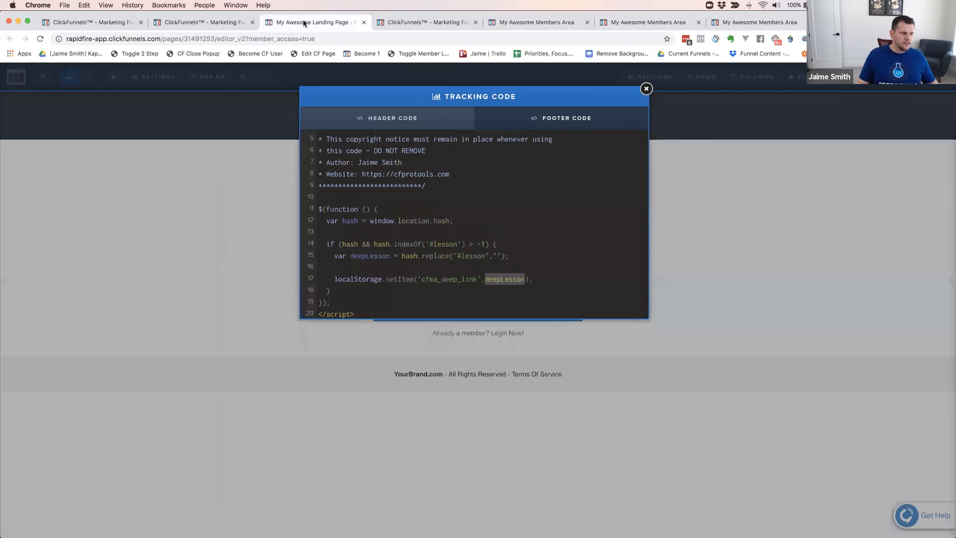
left_click(647, 89)
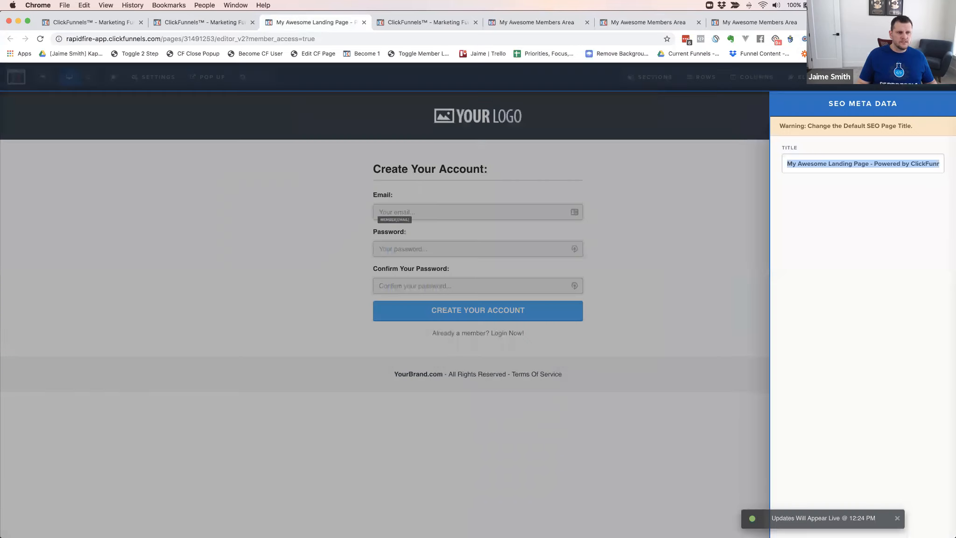
Replace the Member Access page's SEO title with "My Awesome Login Page" and close the SEO settings
double_click(849, 164)
triple_click(849, 164)
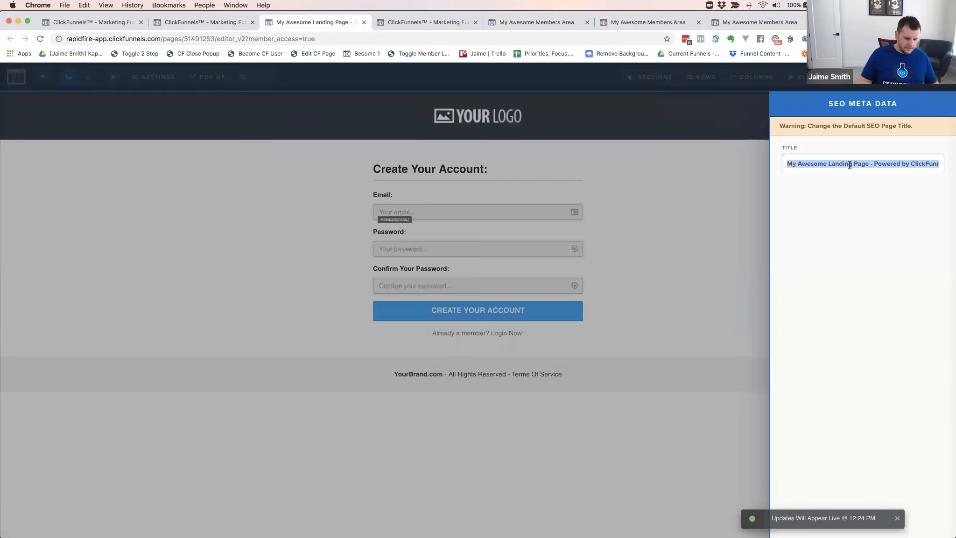
type("My Awesoe L")
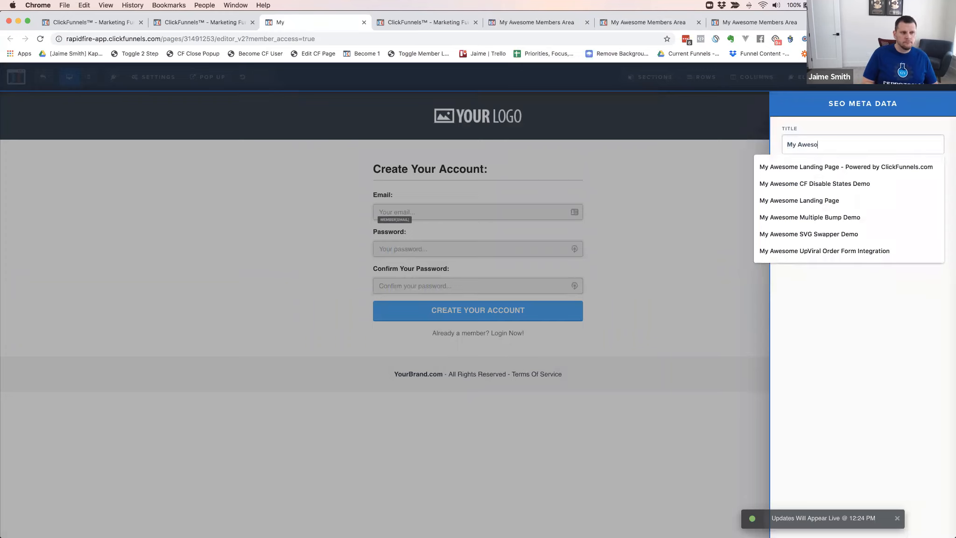
key("BackSpace")
type("m")
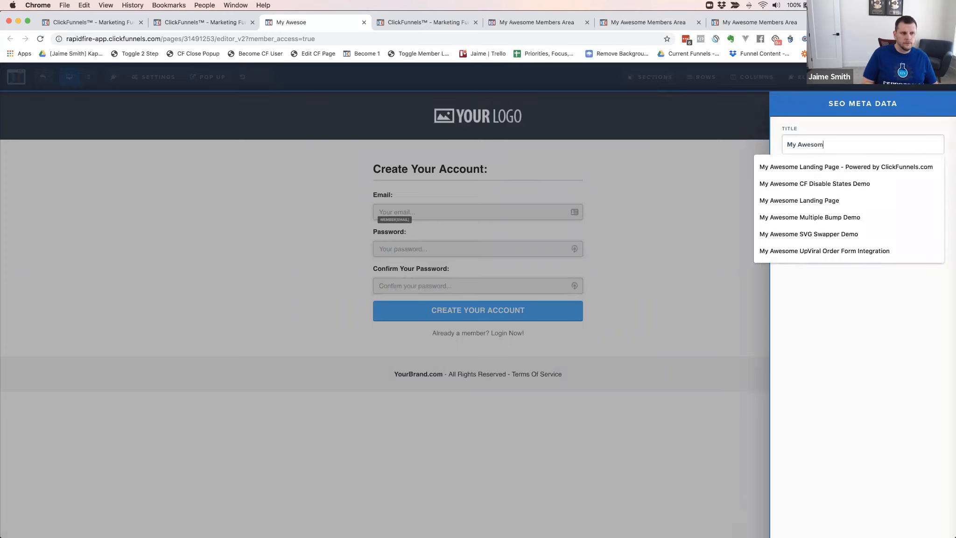
type("e Login Page")
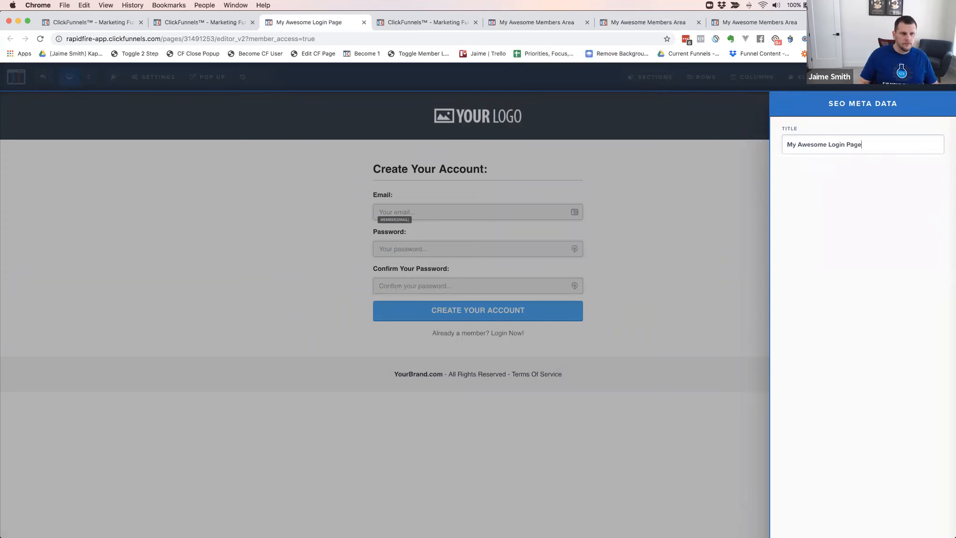
left_click(719, 188)
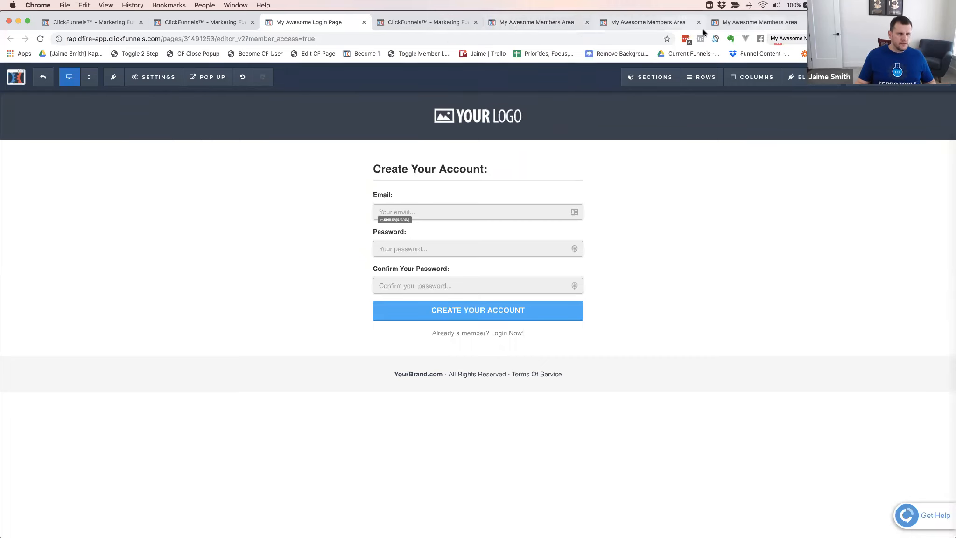
Switch to the members area preview at #lesson2-1 and look through the Intro To Awesome Page lesson
key("super+7")
left_click(159, 256)
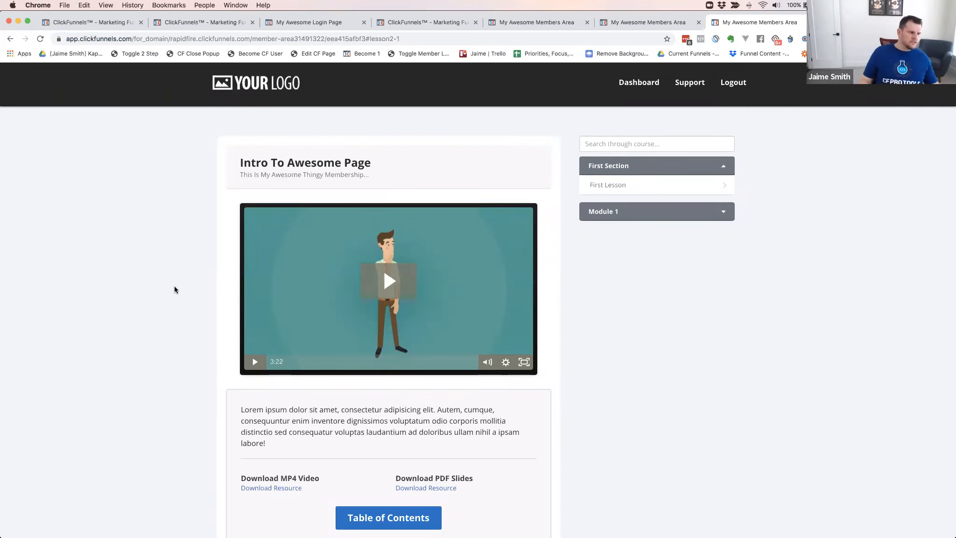
scroll(175, 287, "down", 5)
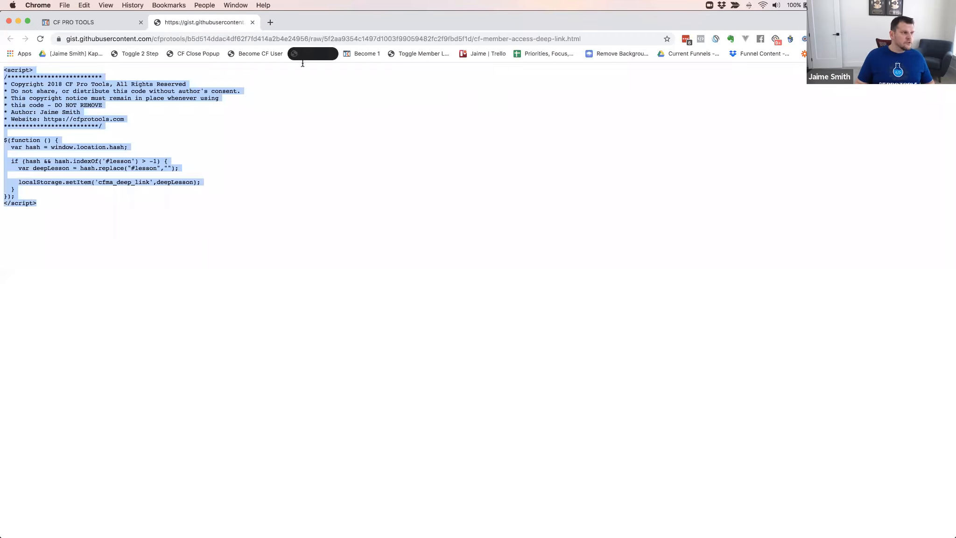
Close the raw member access code page, open the CF Member Collapse Other Sections lesson in CF PRO TOOLS and review its script
key("super+w")
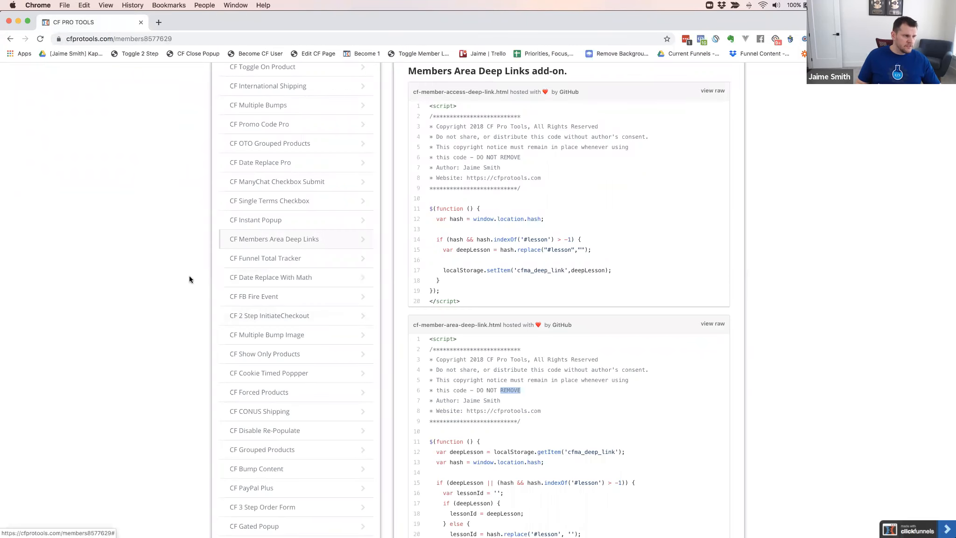
scroll(190, 275, "down", 5)
scroll(189, 279, "down", 4)
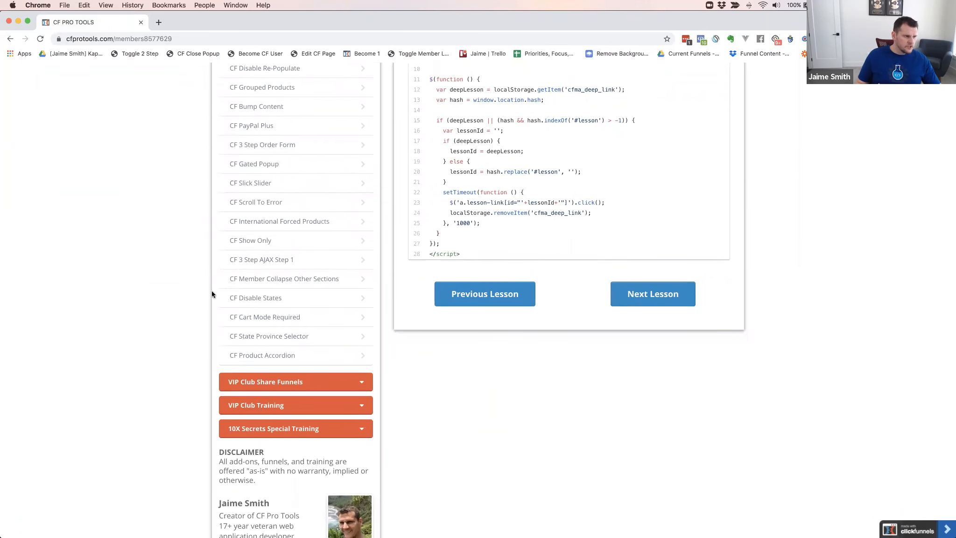
left_click(246, 280)
scroll(502, 330, "down", 4)
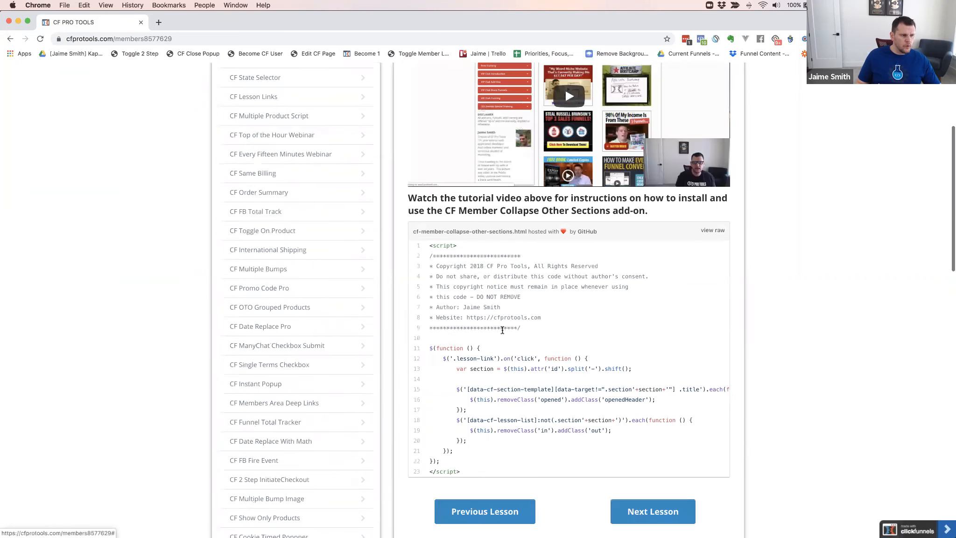
scroll(553, 317, "down", 2)
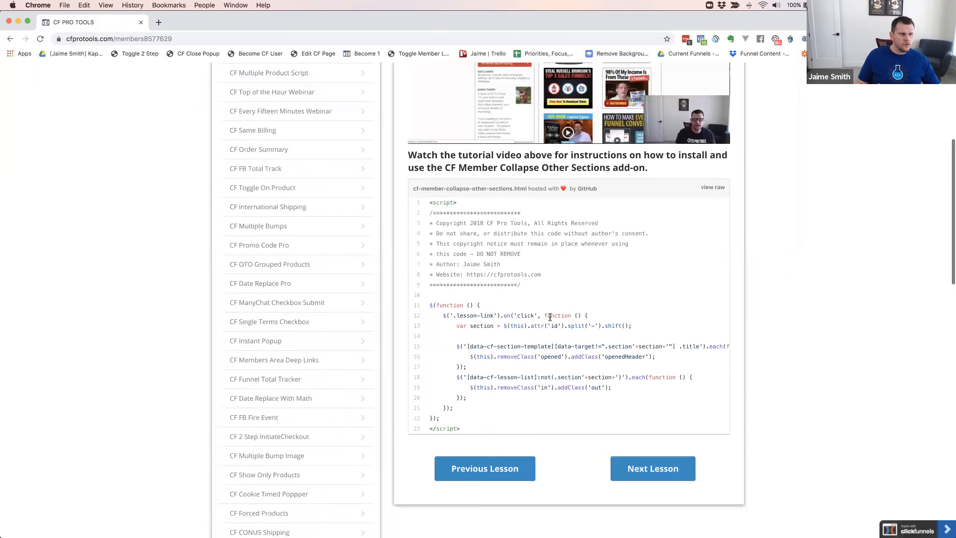
scroll(549, 317, "down", 1)
Return to the members area preview and open First Lesson and Lesson 1 to check how the sidebar sections behave
key("super+grave")
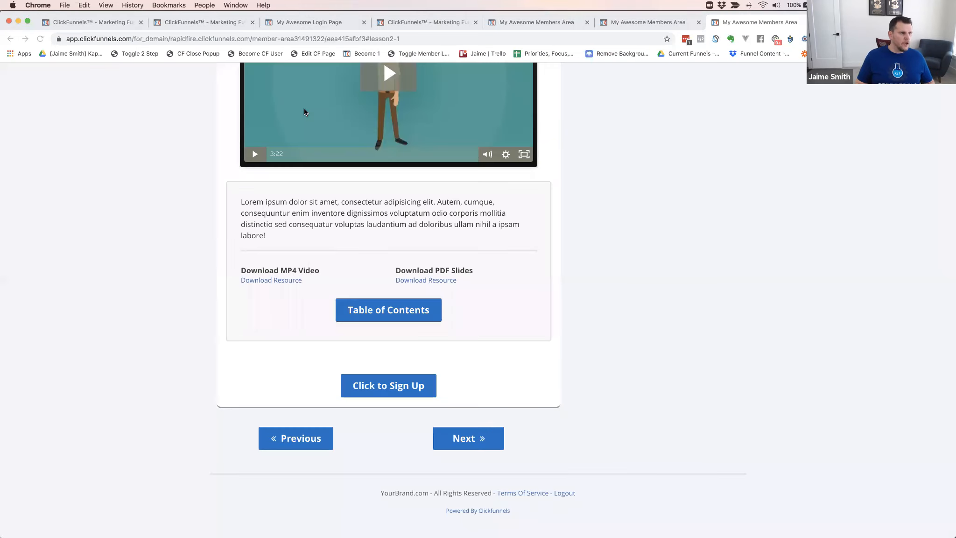
scroll(644, 107, "up", 8)
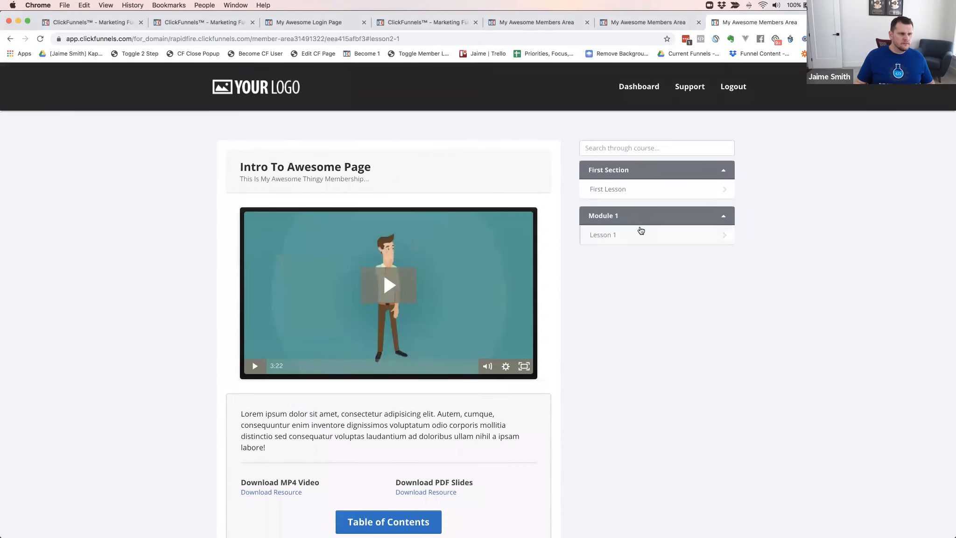
left_click(617, 190)
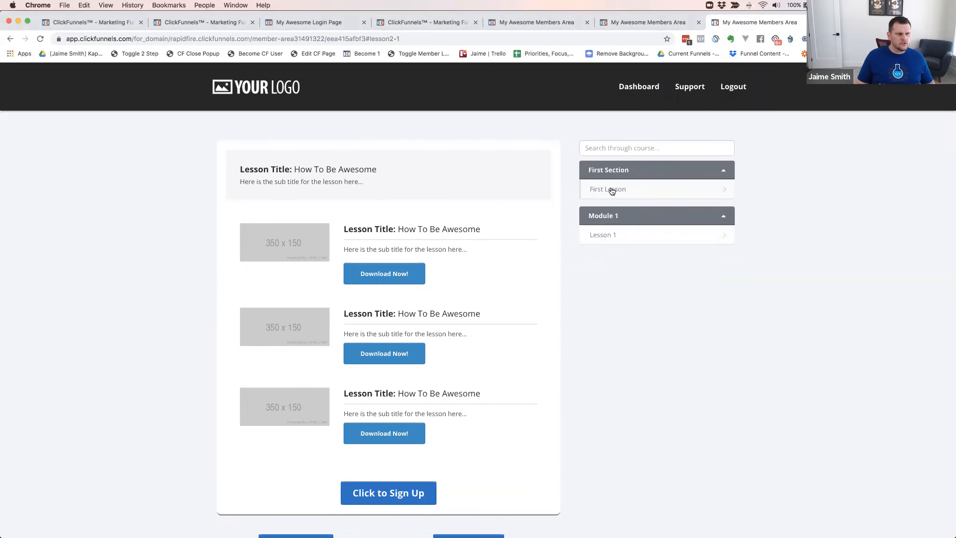
left_click(601, 237)
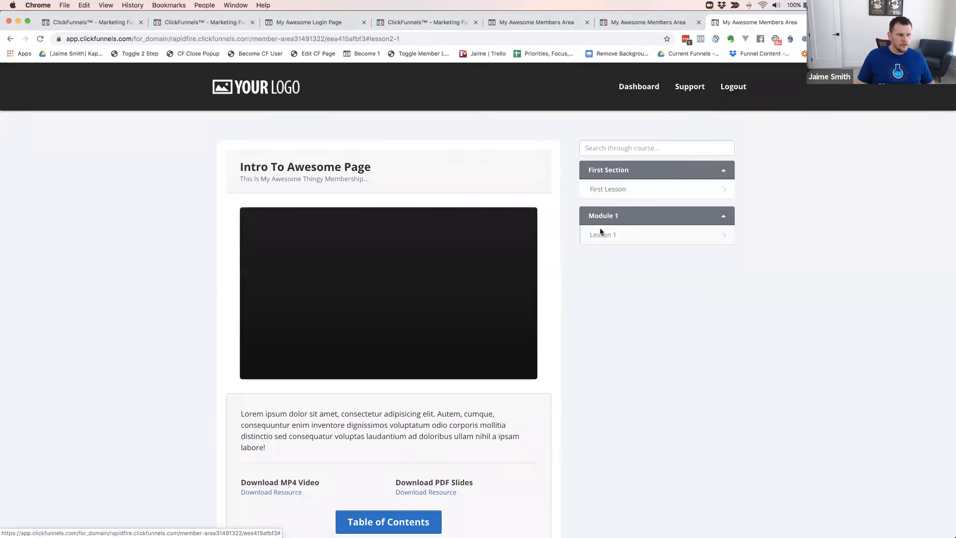
Open the raw code of the CF Member Collapse Other Sections script in CF PRO TOOLS and copy all of it
left_click(604, 235)
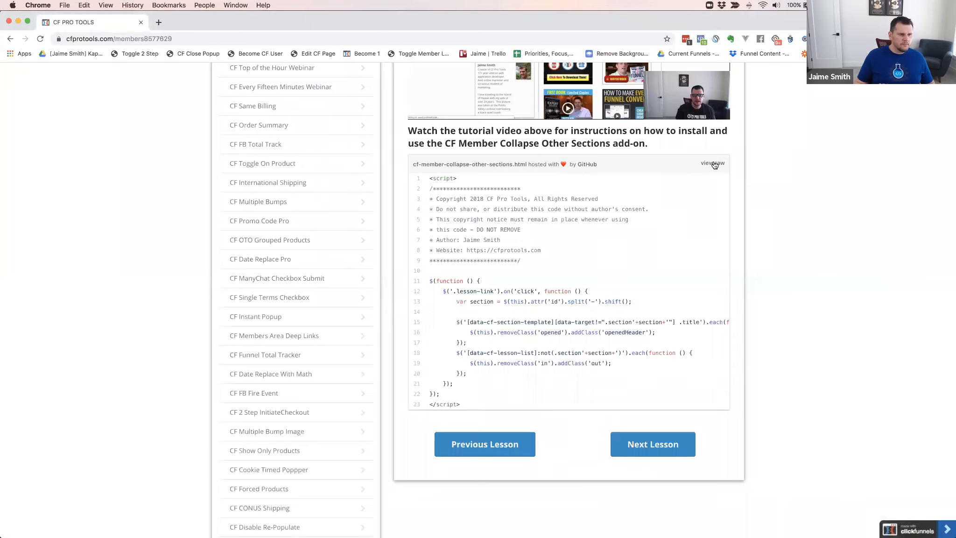
left_click(711, 163)
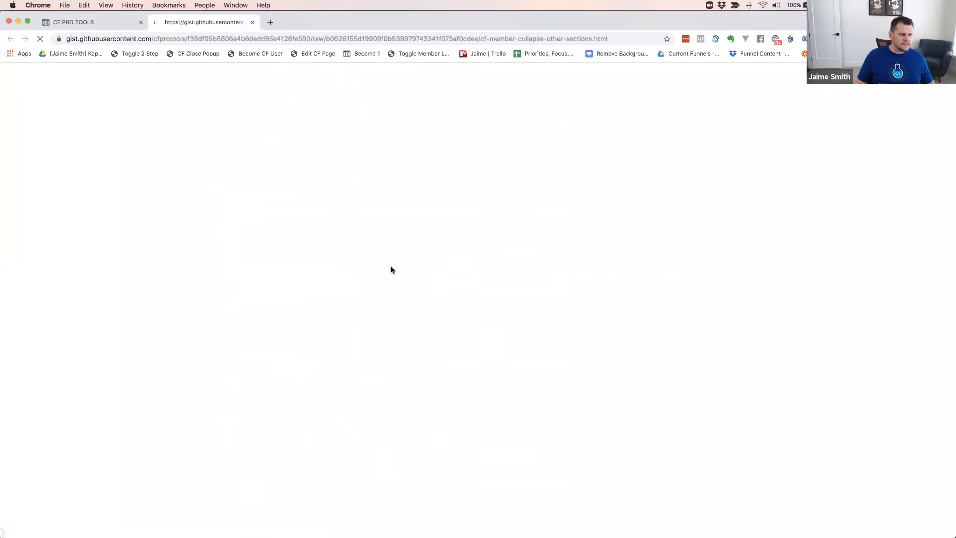
key("super+a")
key("super+c")
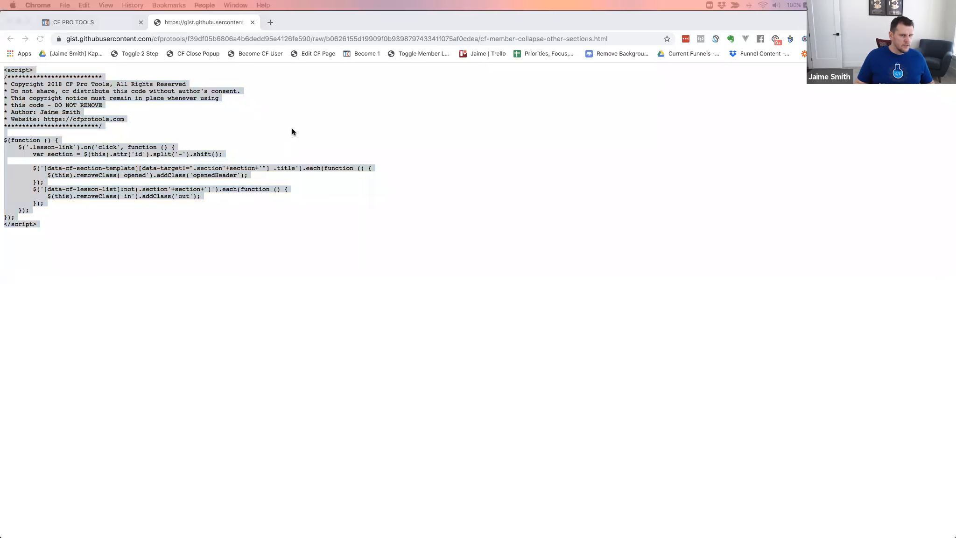
Paste the collapse script below the deep links script in the member area page's footer tracking code, close the code editor and save the page
left_click(628, 244)
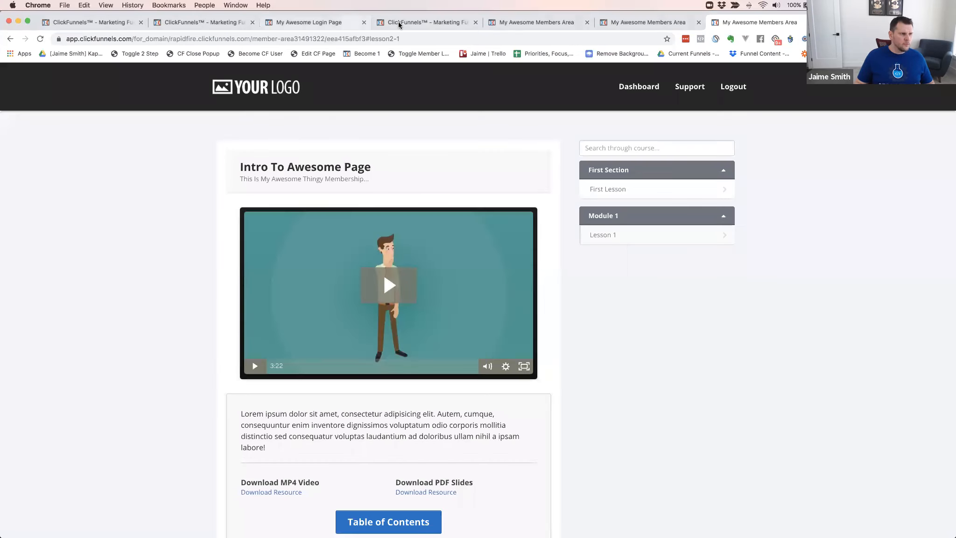
left_click(531, 26)
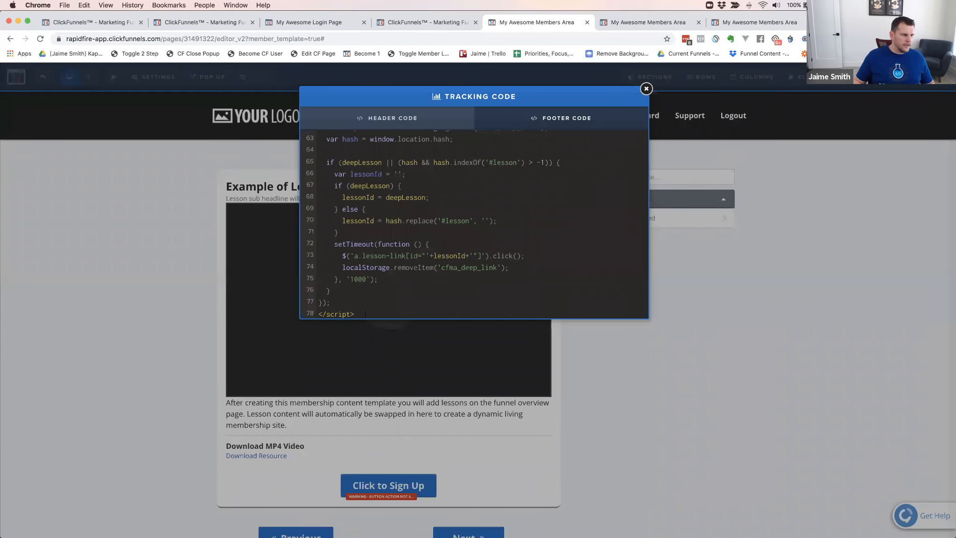
key("super+v")
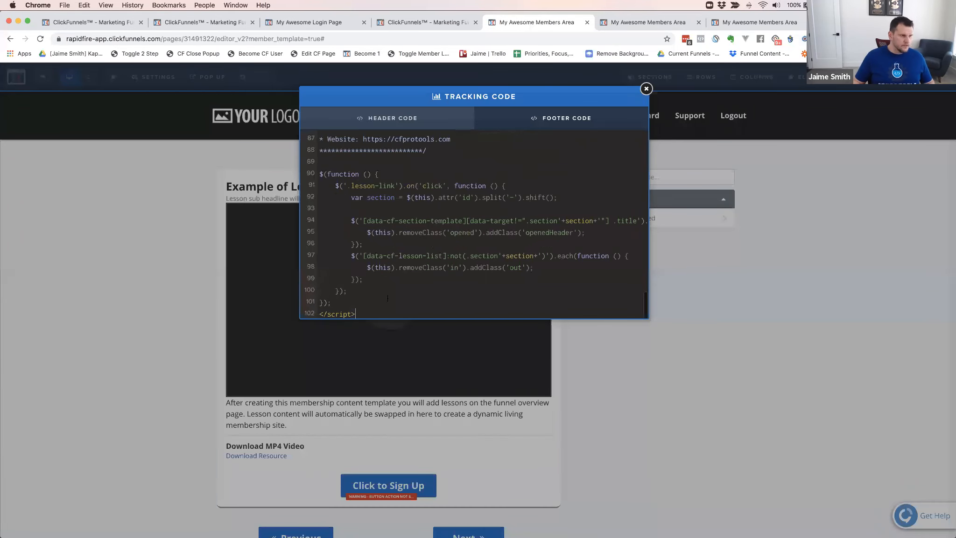
left_click(801, 129)
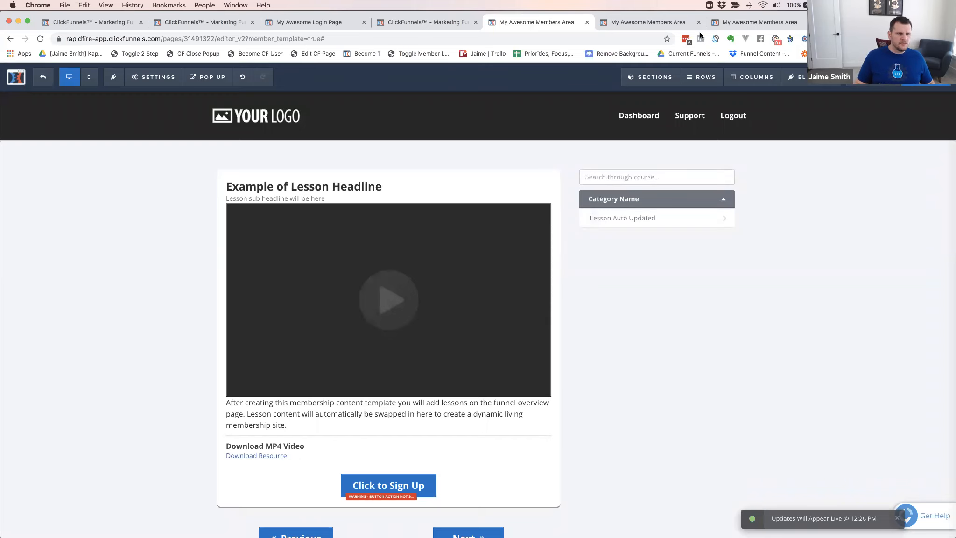
Reload the members area preview, close the duplicate #lesson2-1 preview, and open Lesson 1 under Module 1 to test section collapsing
left_click(652, 24)
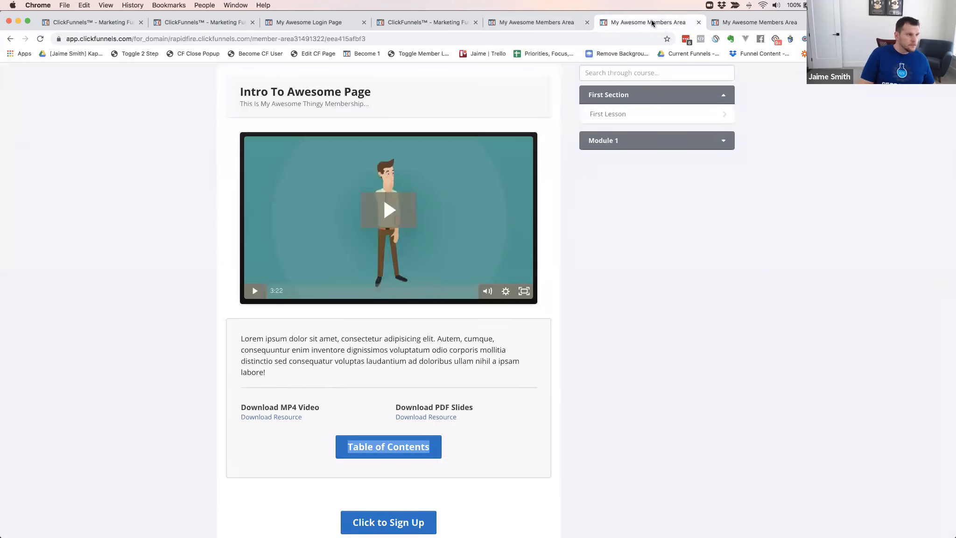
key("super+r")
left_click(807, 22)
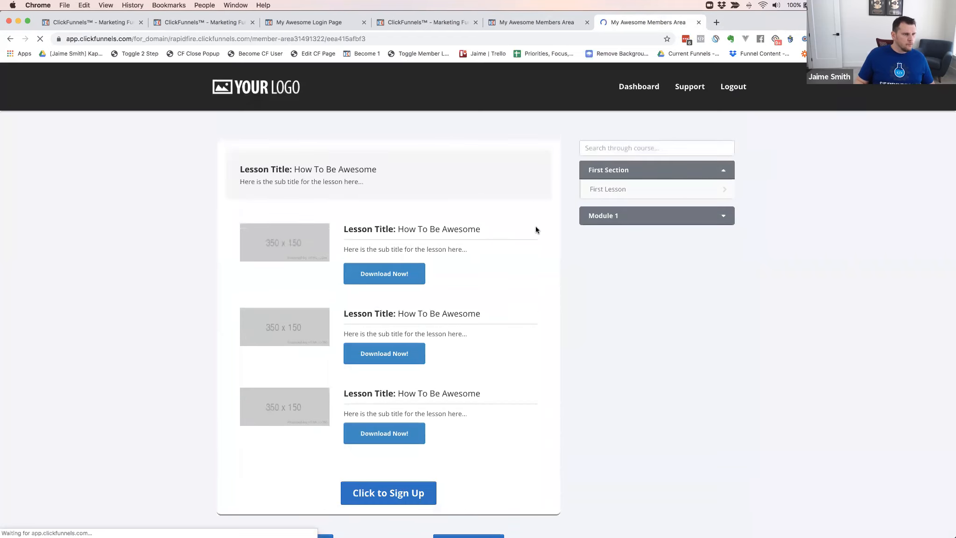
left_click(671, 220)
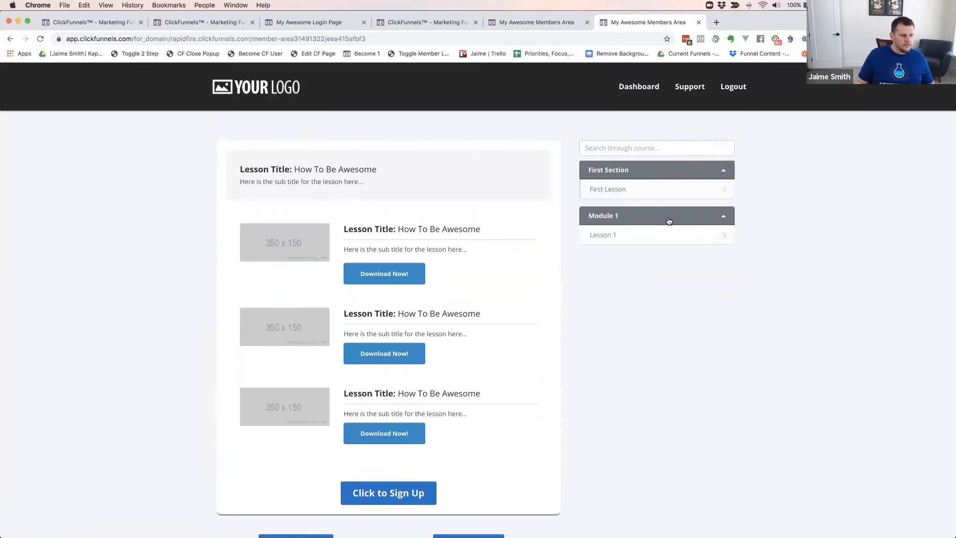
left_click(606, 236)
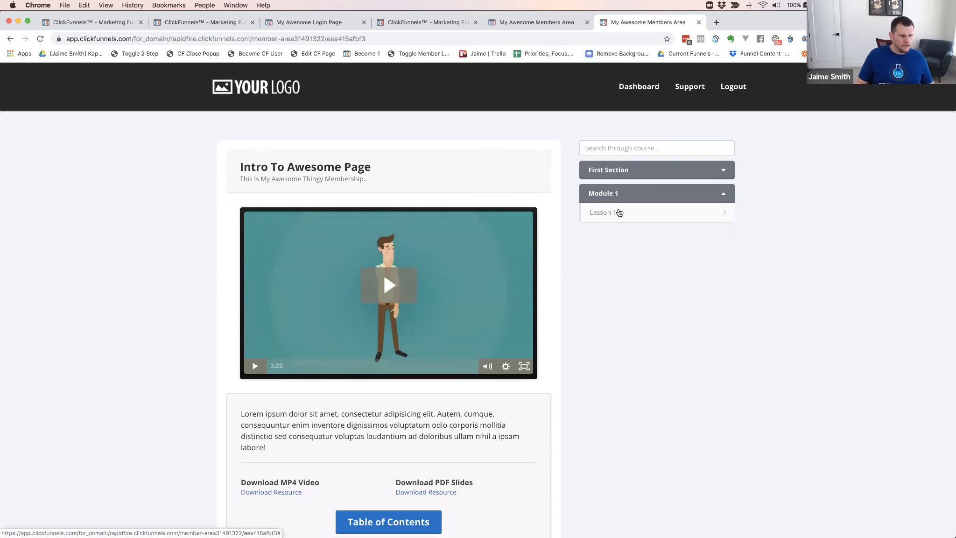
Test the sidebar by opening First Lesson under First Section and returning to Lesson 1 under Module 1
left_click(616, 171)
left_click(615, 189)
left_click(612, 224)
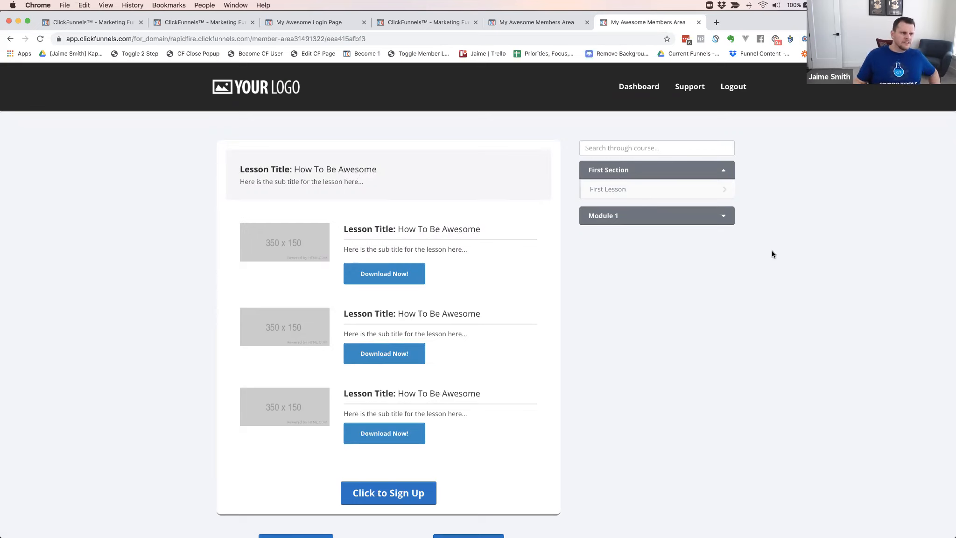
left_click(615, 219)
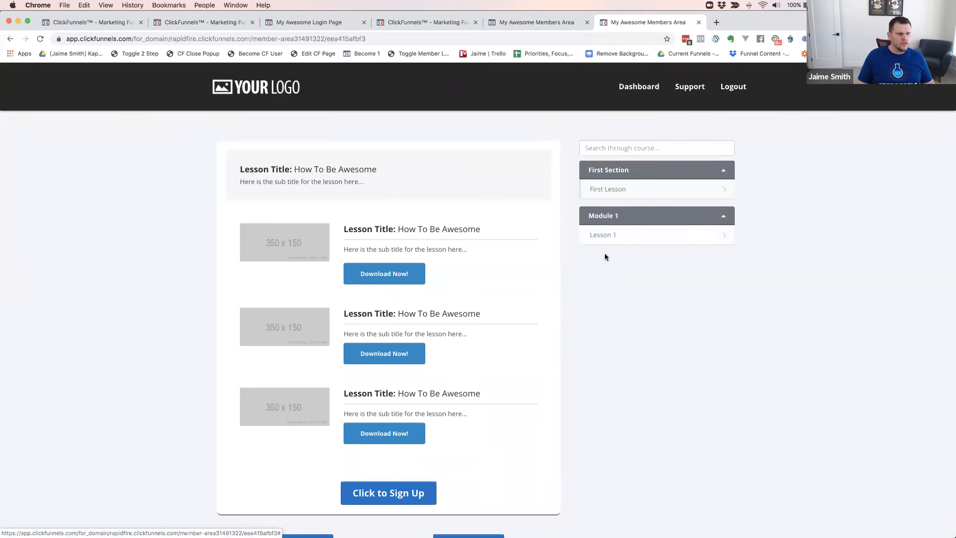
left_click(608, 236)
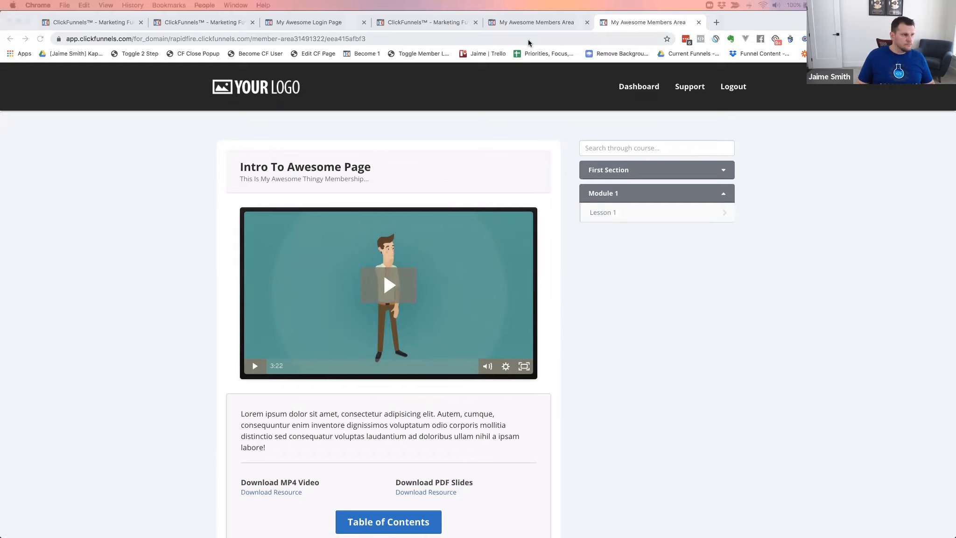
Switch back to the CF PRO TOOLS members page and close the raw collapse script page
key("super+grave")
key("super+grave")
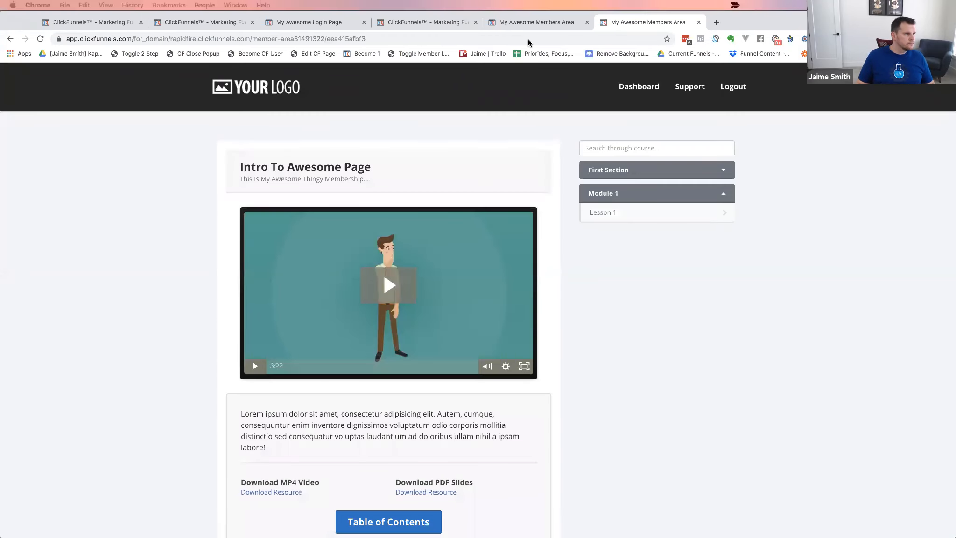
key("super+grave")
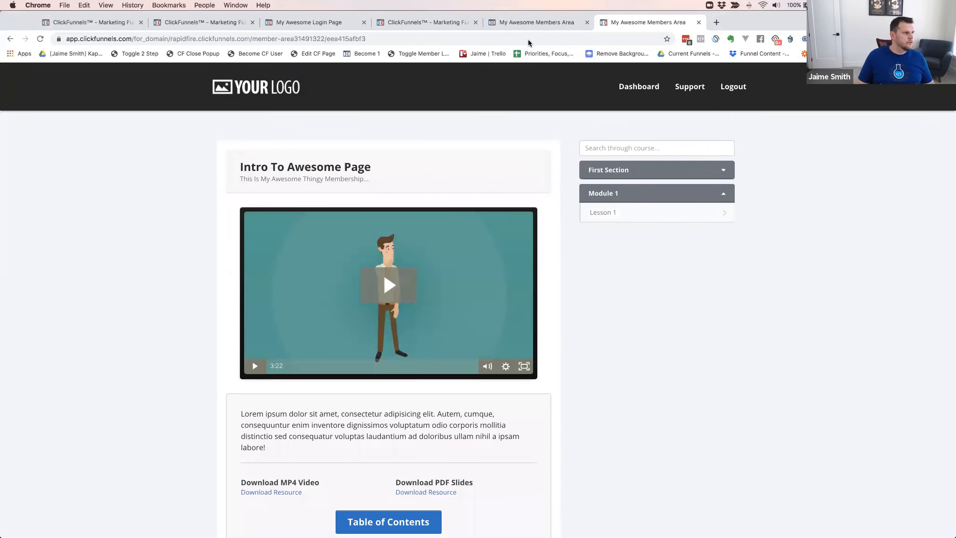
key("super+grave")
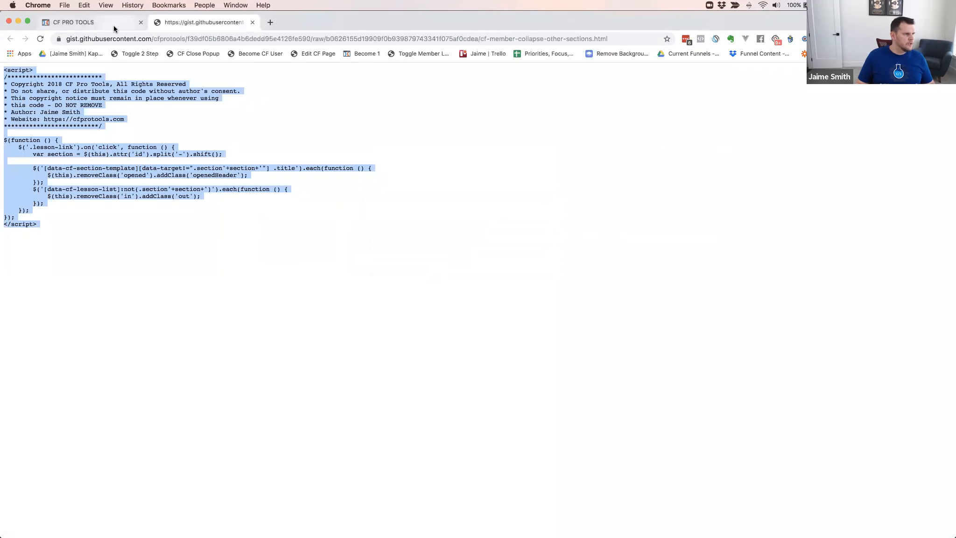
key("super+grave")
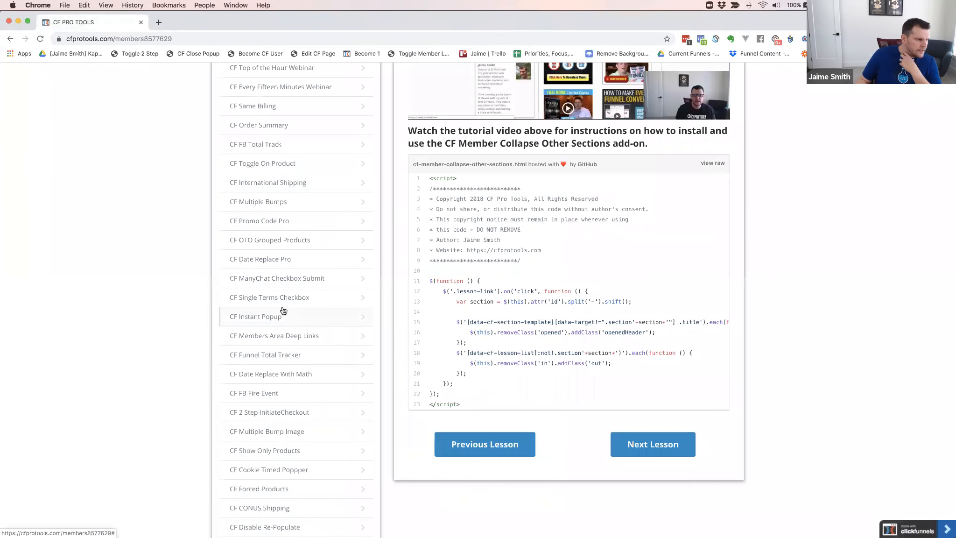
Find the VIP Club Share Funnels section in the CF PRO TOOLS lesson list, expand it and open Magic Member Nav
scroll(287, 312, "down", 5)
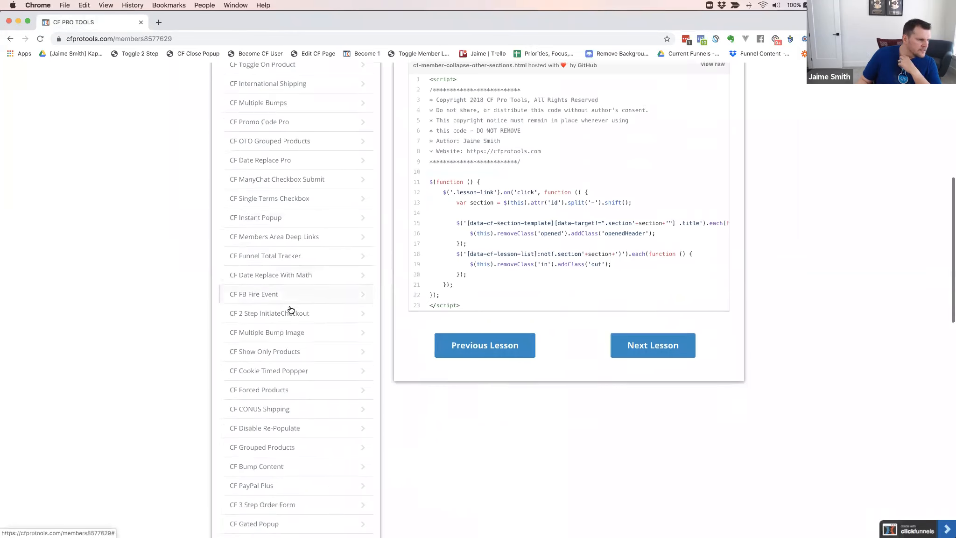
scroll(289, 310, "down", 6)
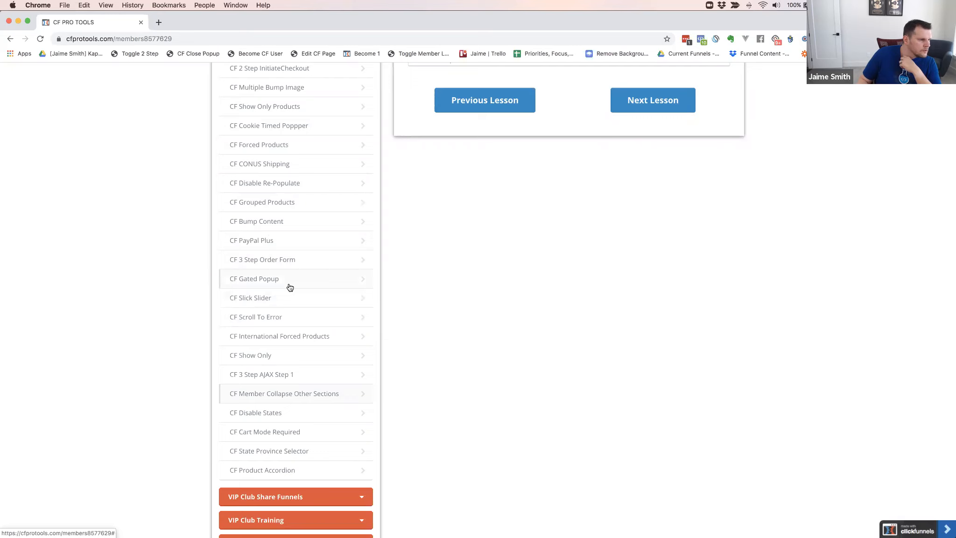
scroll(290, 287, "down", 3)
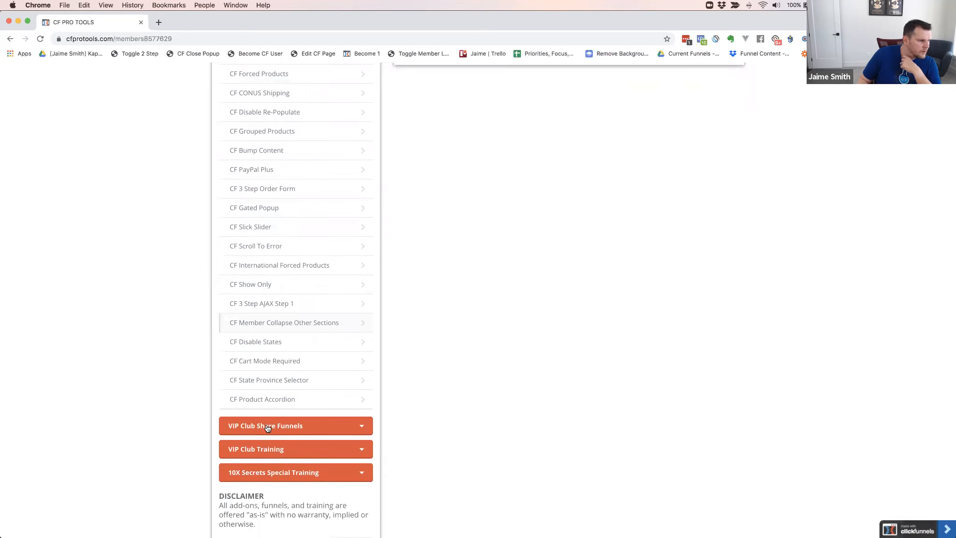
left_click(267, 427)
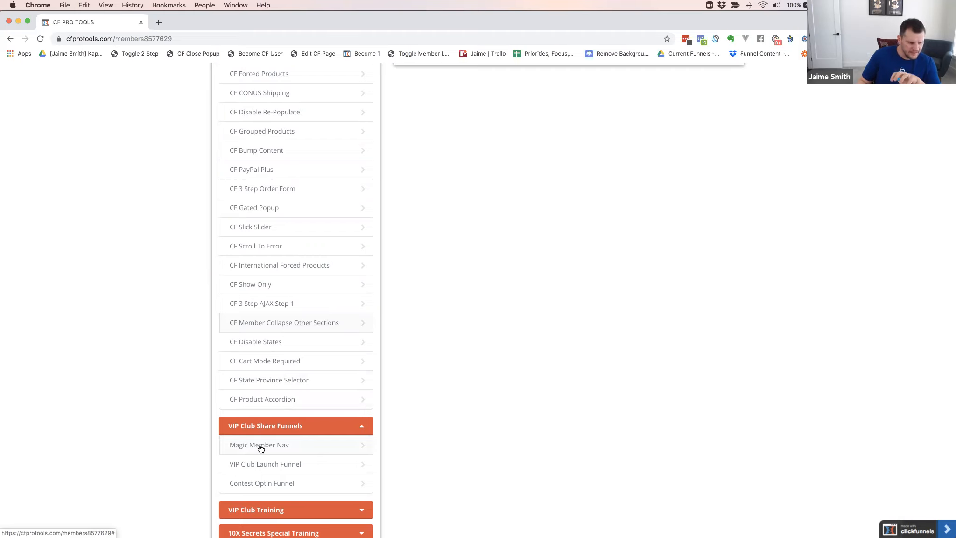
scroll(415, 296, "down", 1)
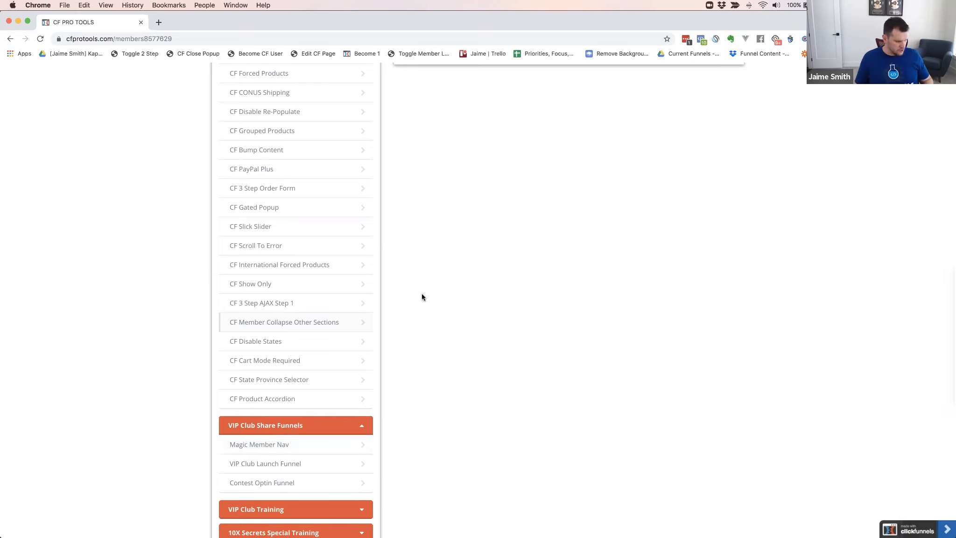
left_click(257, 449)
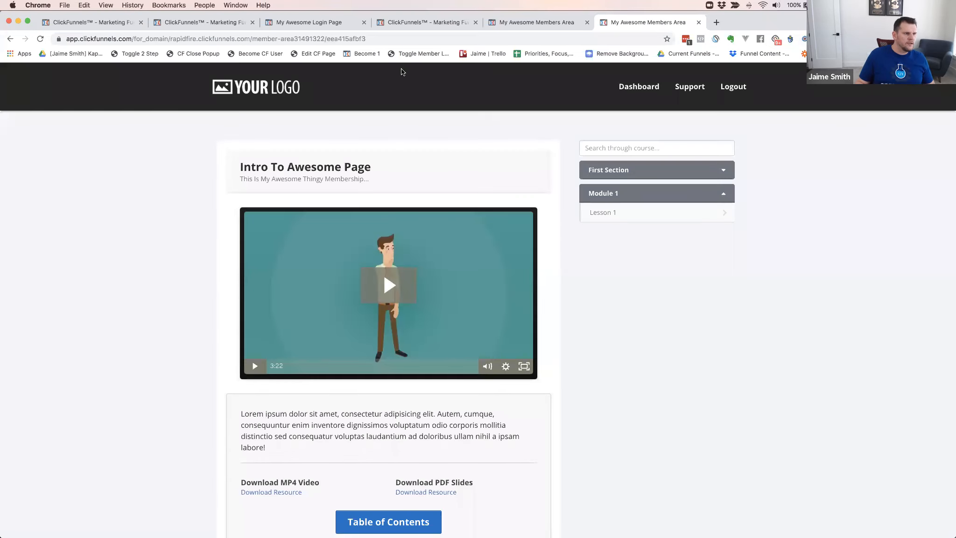
Add a 6-column row to the member area page in the editor and move it above the lesson content row
left_click(505, 23)
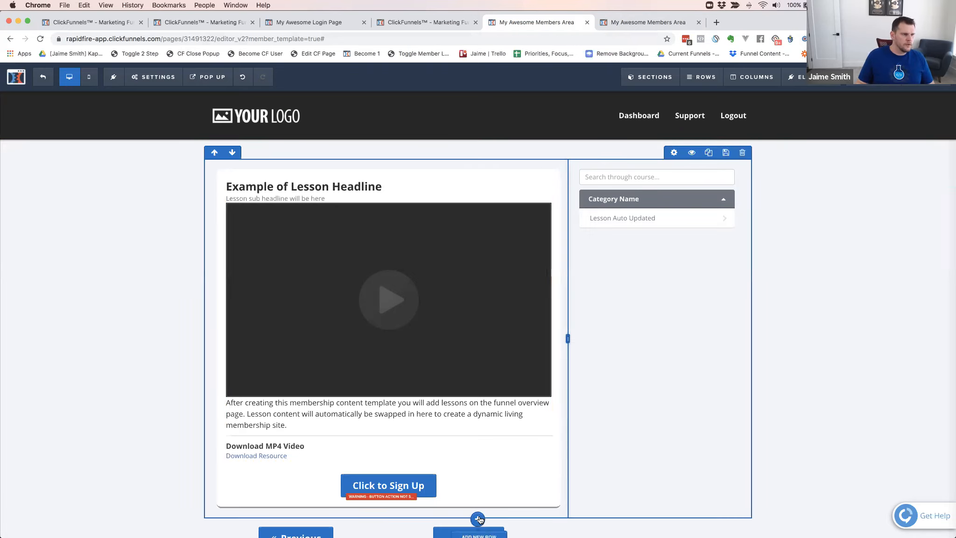
left_click(479, 522)
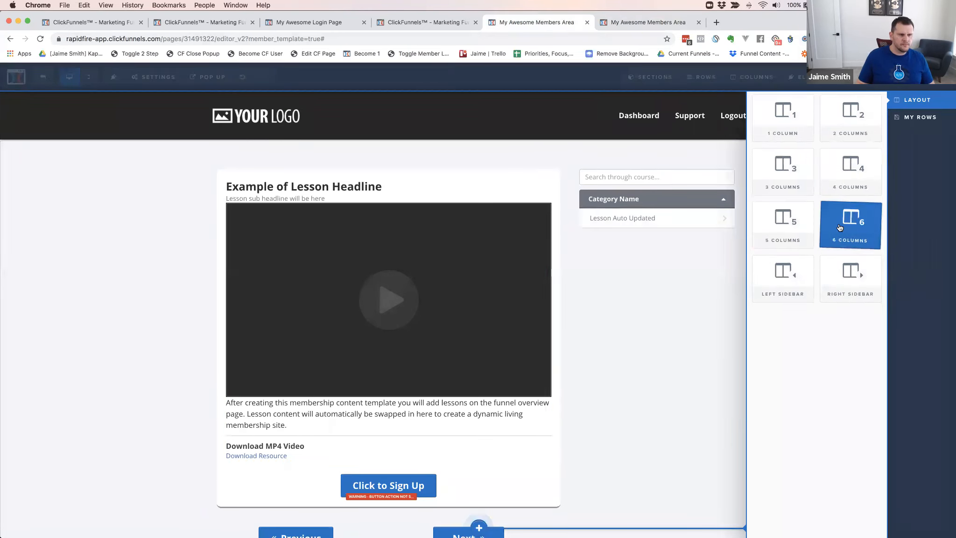
left_click(848, 222)
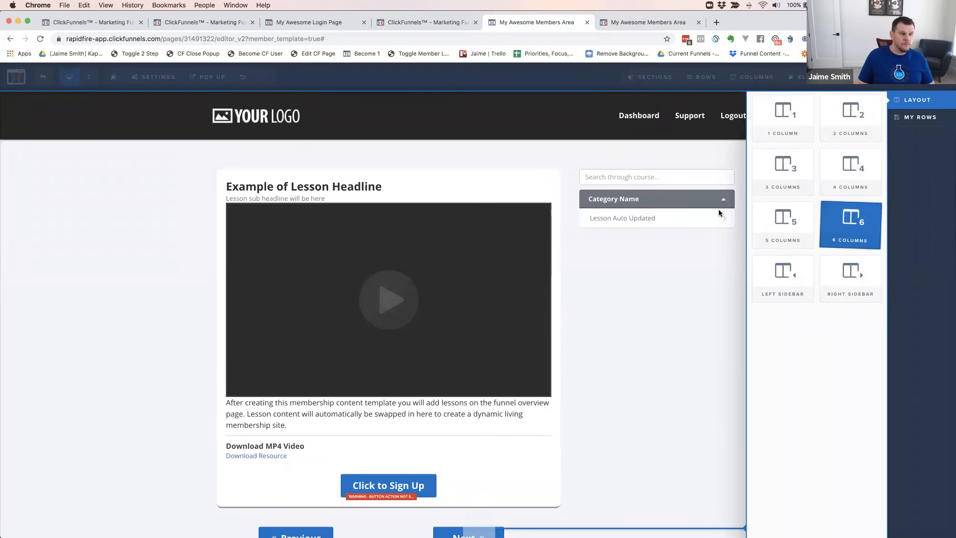
scroll(723, 328, "down", 2)
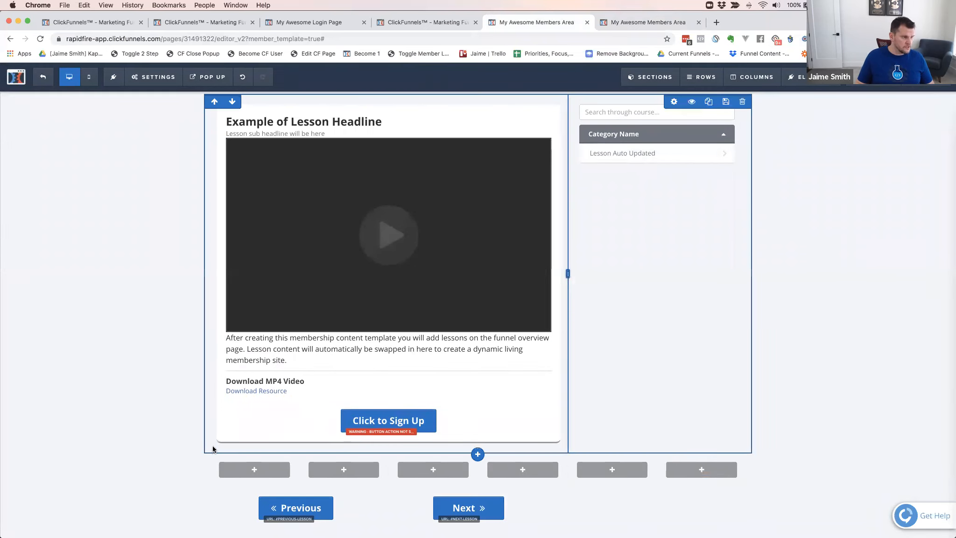
left_click(214, 450)
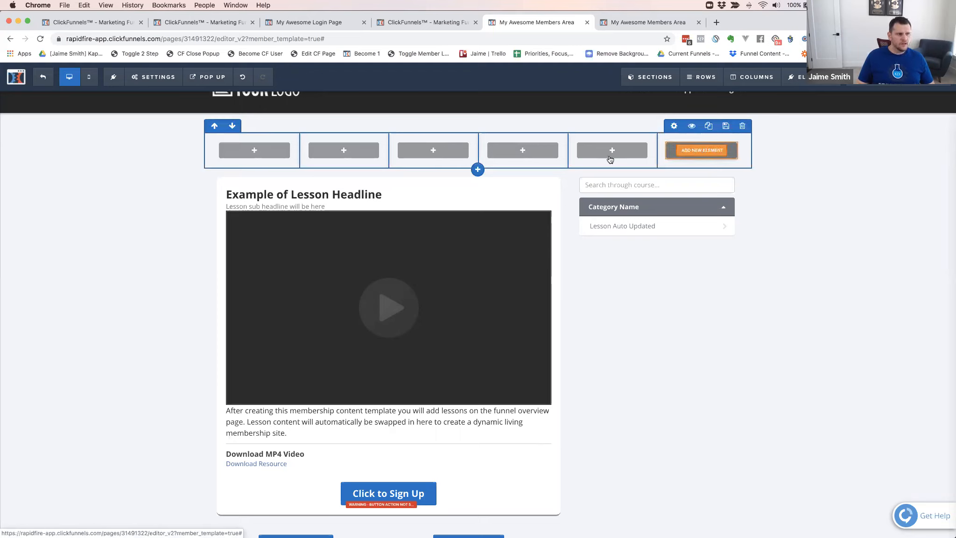
Add a button to the first column of the new six-column row and set its text to "Lesson 1"
left_click(260, 151)
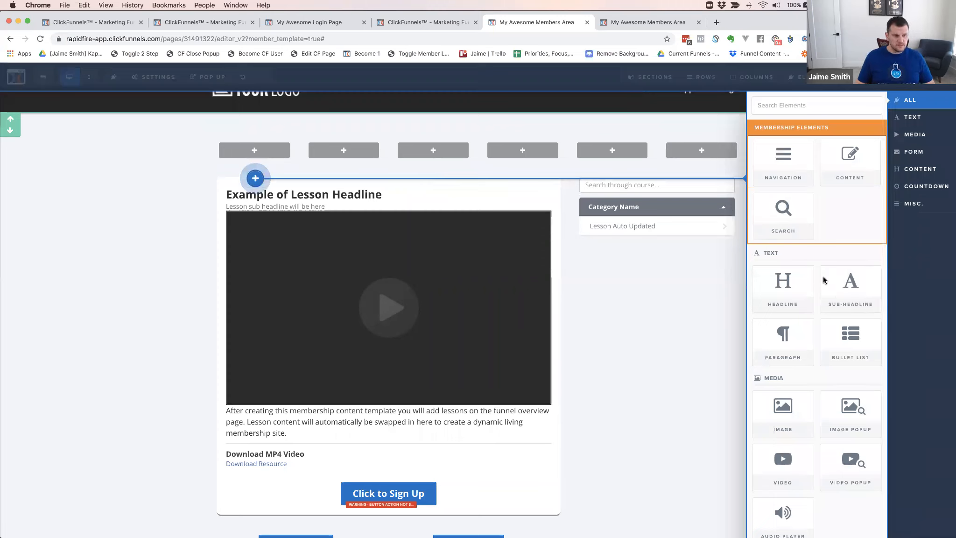
scroll(821, 448, "down", 2)
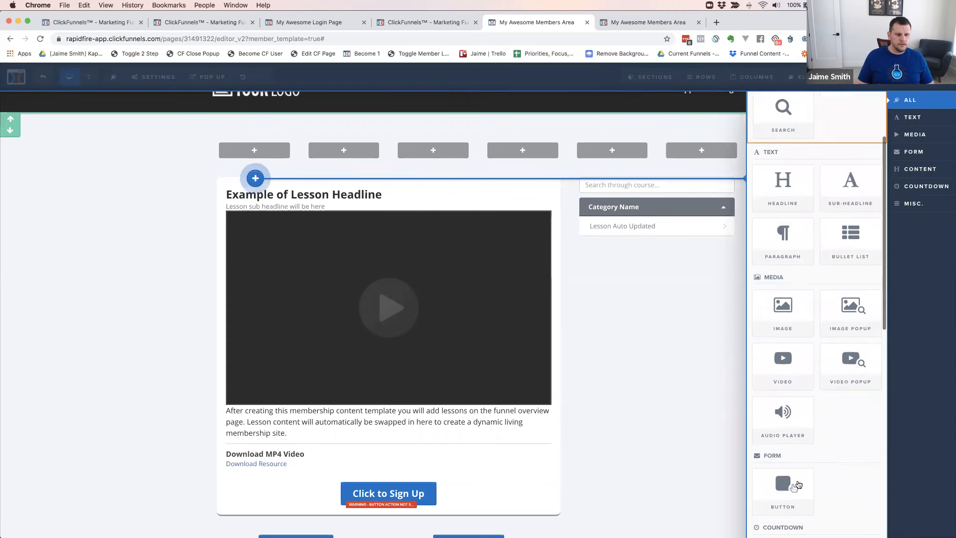
left_click(794, 489)
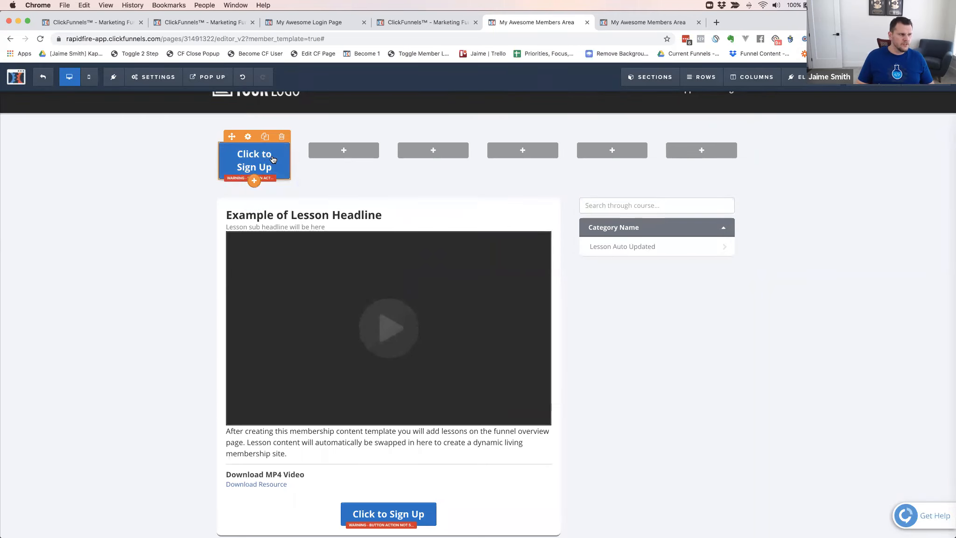
left_click(264, 166)
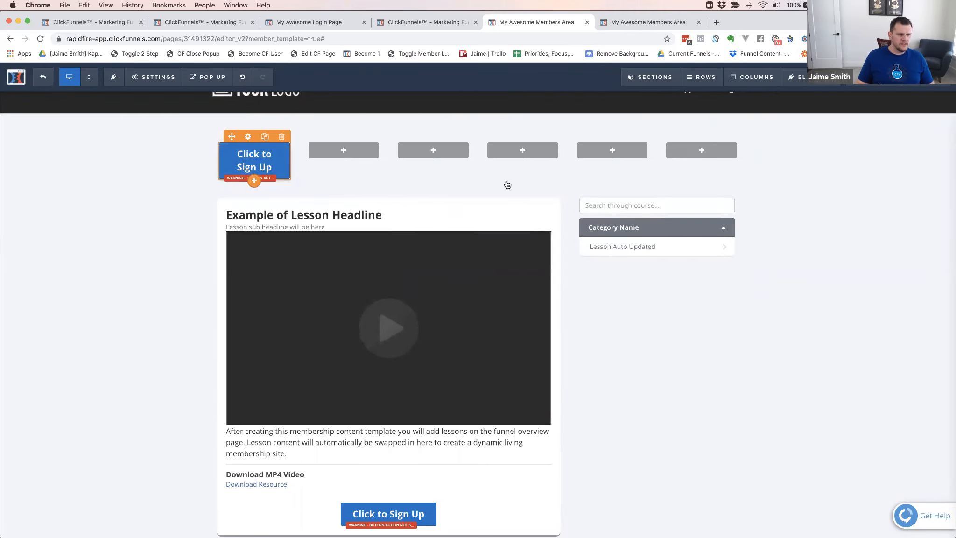
triple_click(889, 209)
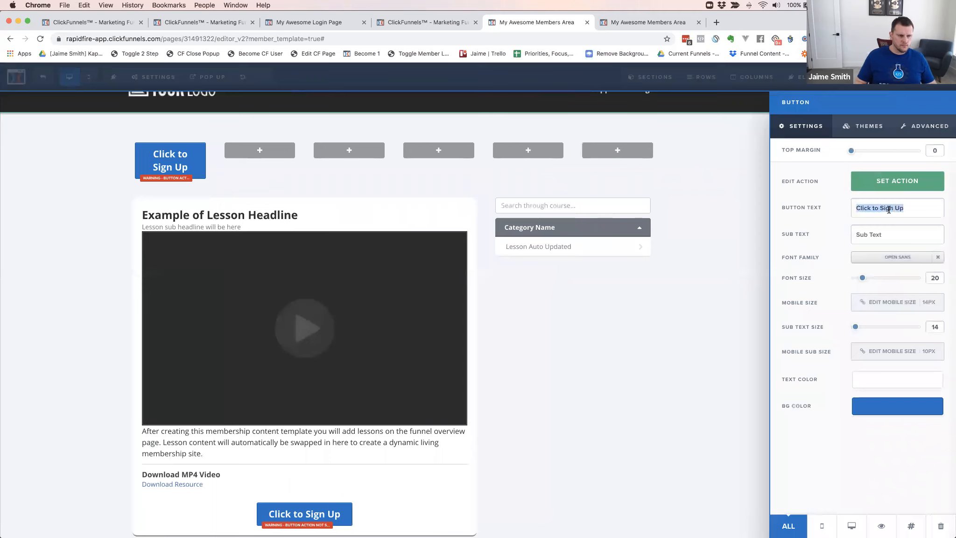
type("Lesson 1")
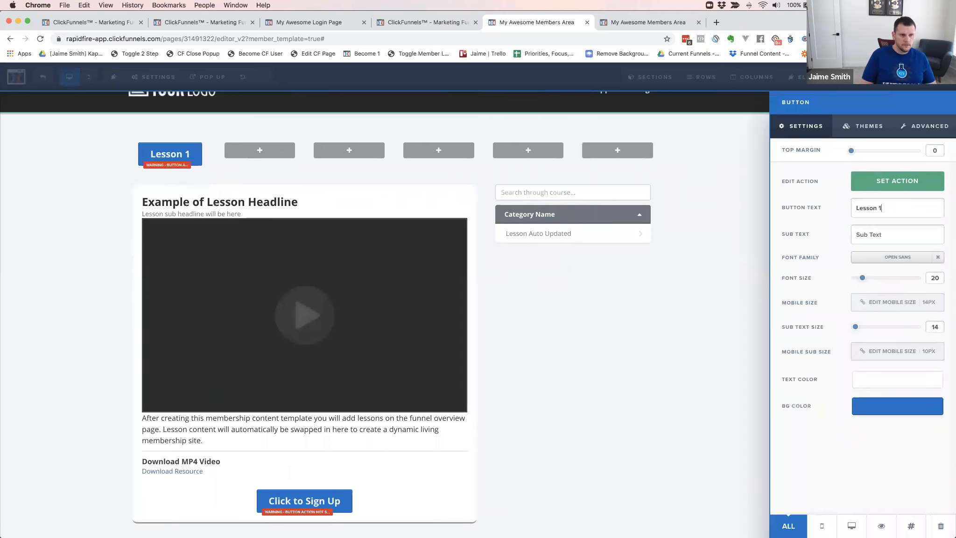
Set the Lesson 1 button's action to go to the website URL #lesson1-1
left_click(889, 187)
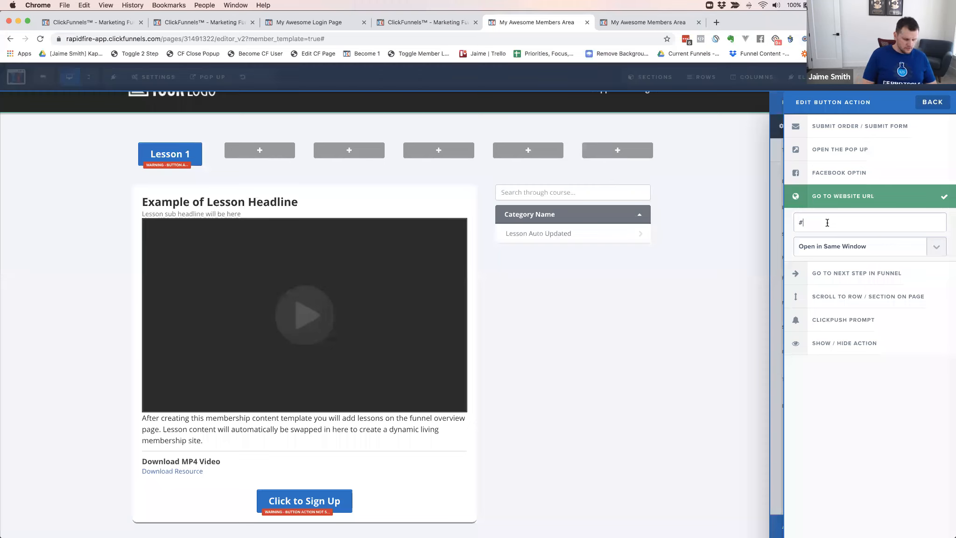
type("lesson")
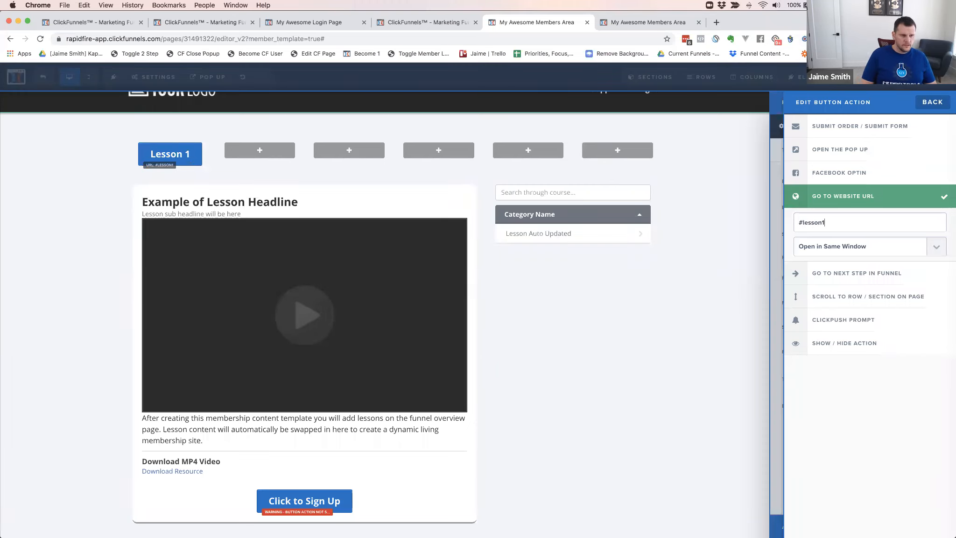
left_click(208, 160)
Clone the Lesson 1 button into the second column and change its text to "Lesson 2"
left_click(264, 155)
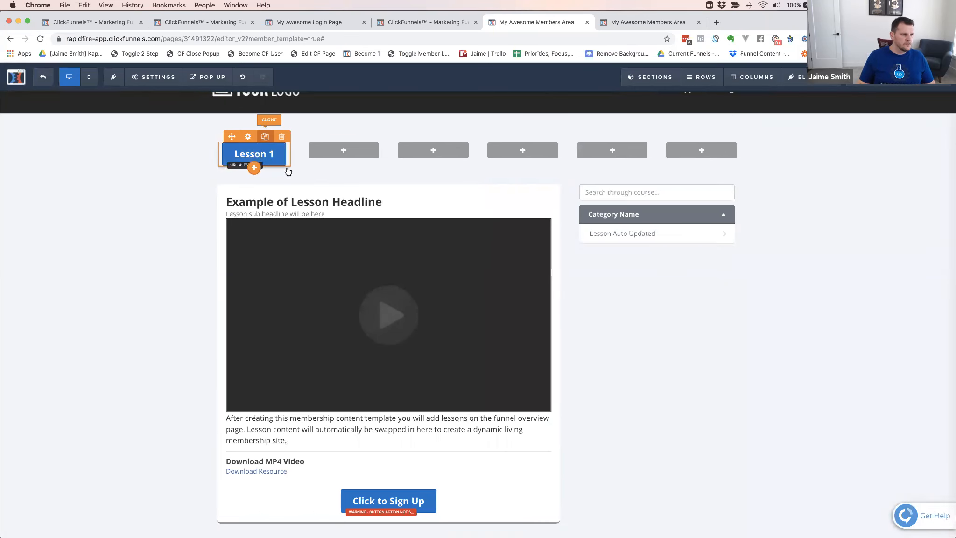
left_click(265, 136)
left_click_drag(269, 185, 346, 155)
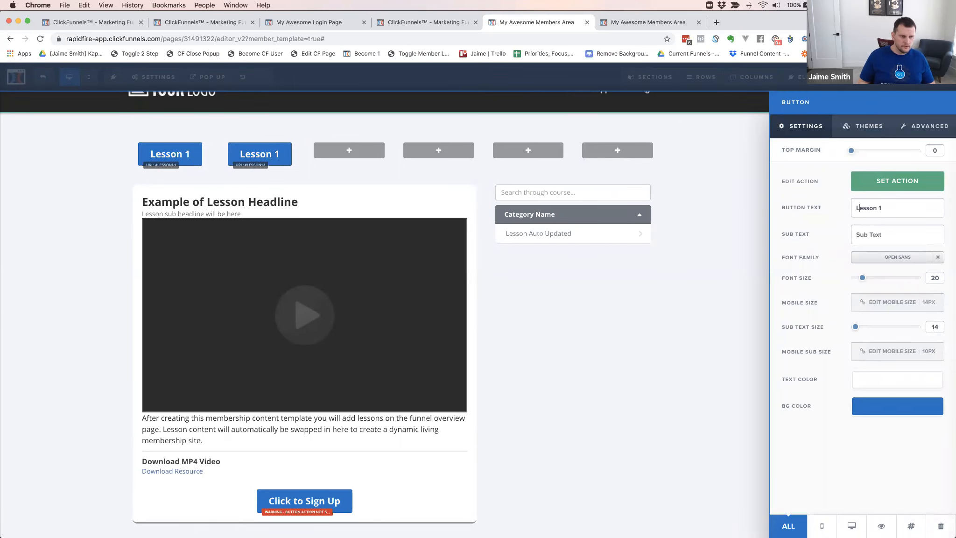
key("BackSpace")
type("2")
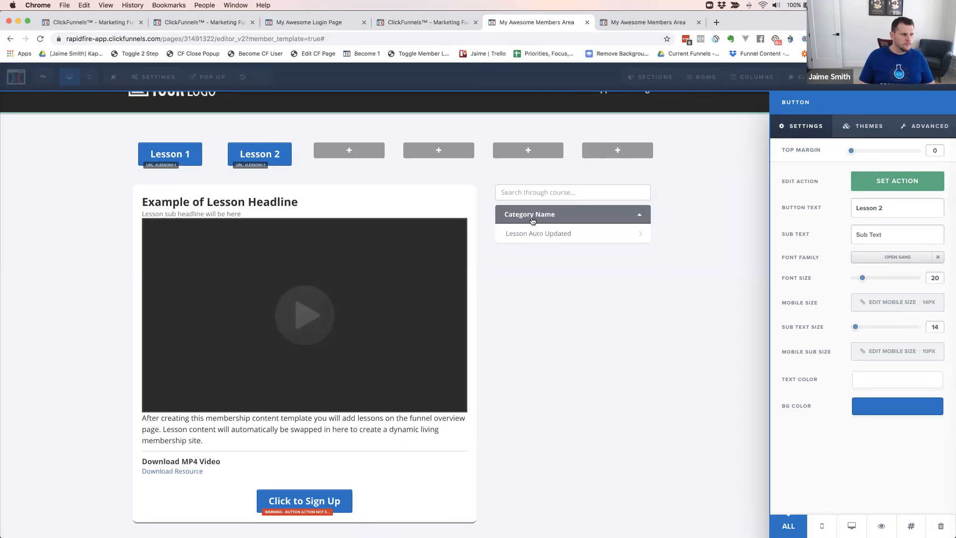
left_click(334, 173)
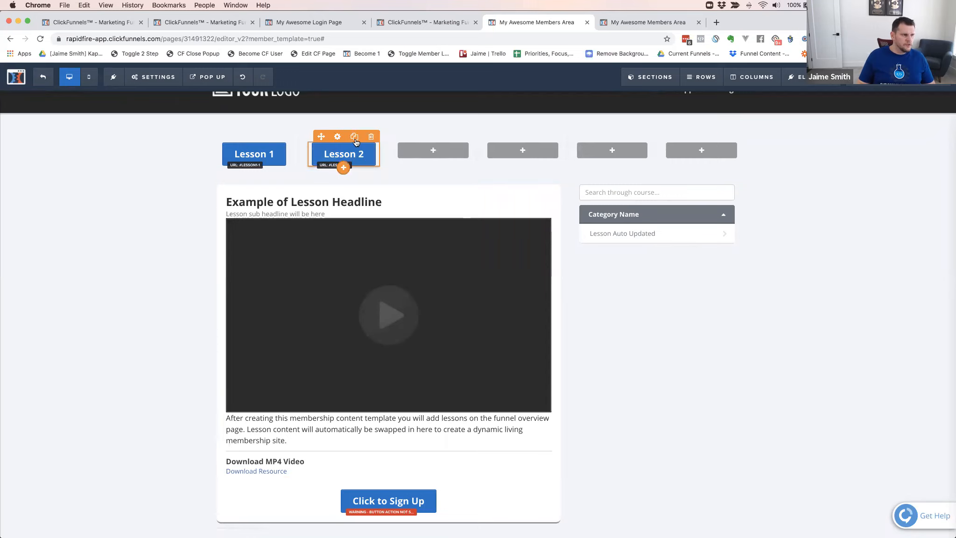
Clone the Lesson 2 button and place one copy in each of the four remaining columns of the row
left_click(353, 137)
left_click(358, 162)
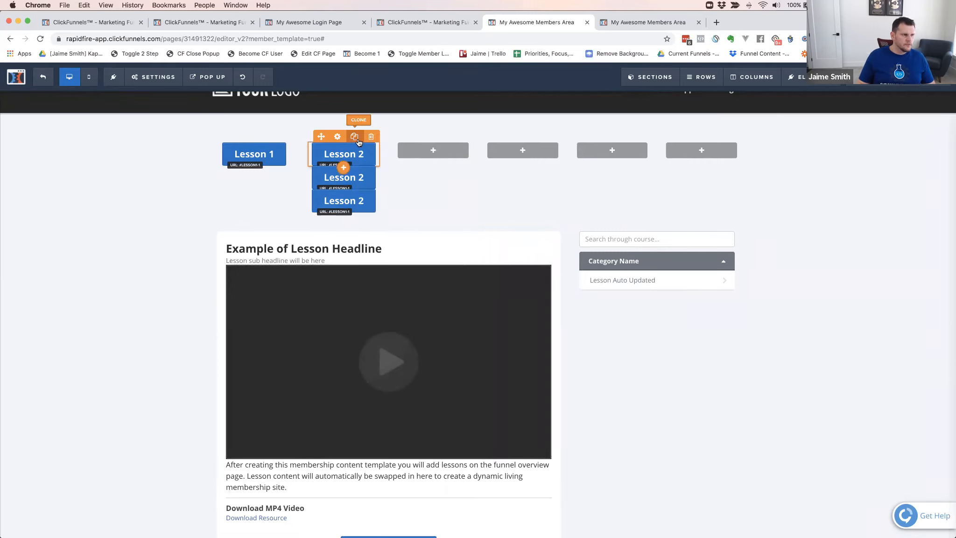
left_click(355, 138)
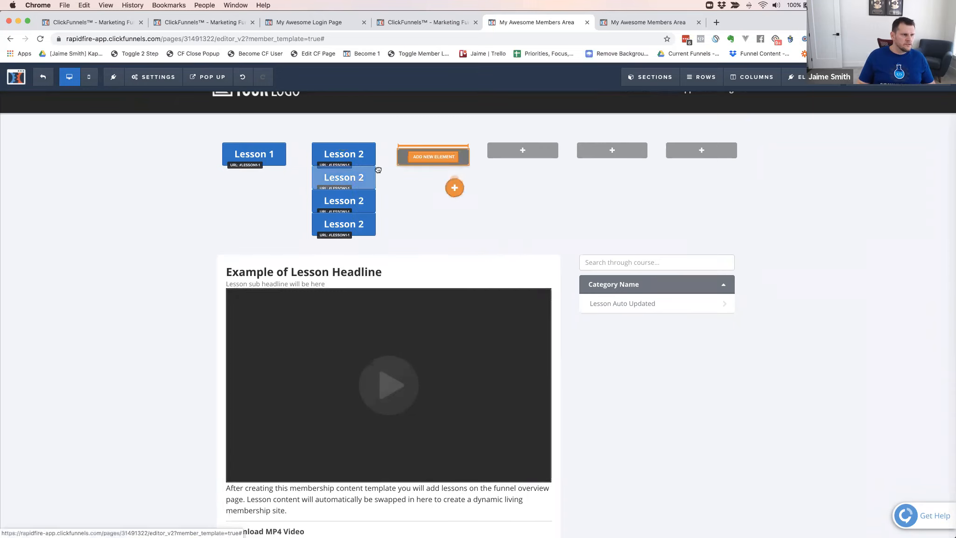
left_click_drag(378, 170, 432, 162)
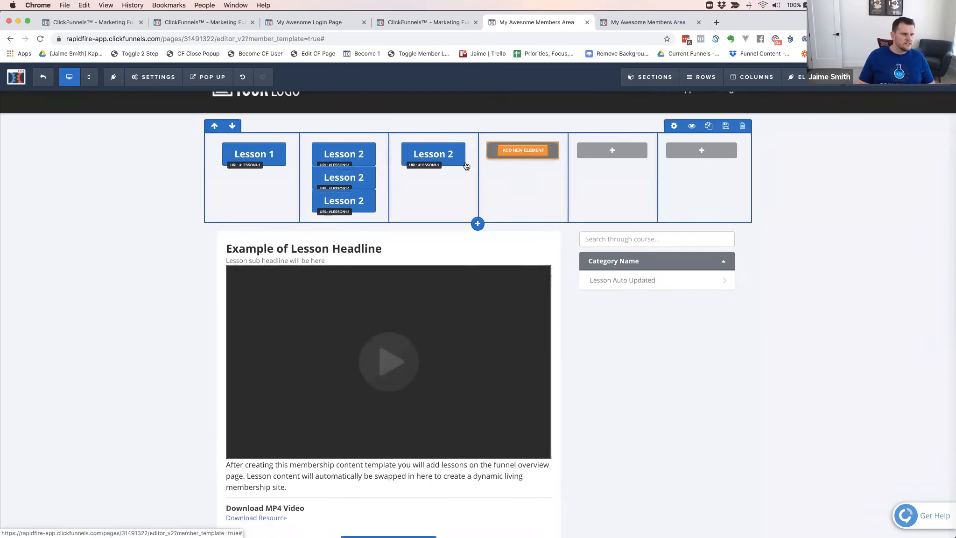
left_click_drag(355, 182, 561, 163)
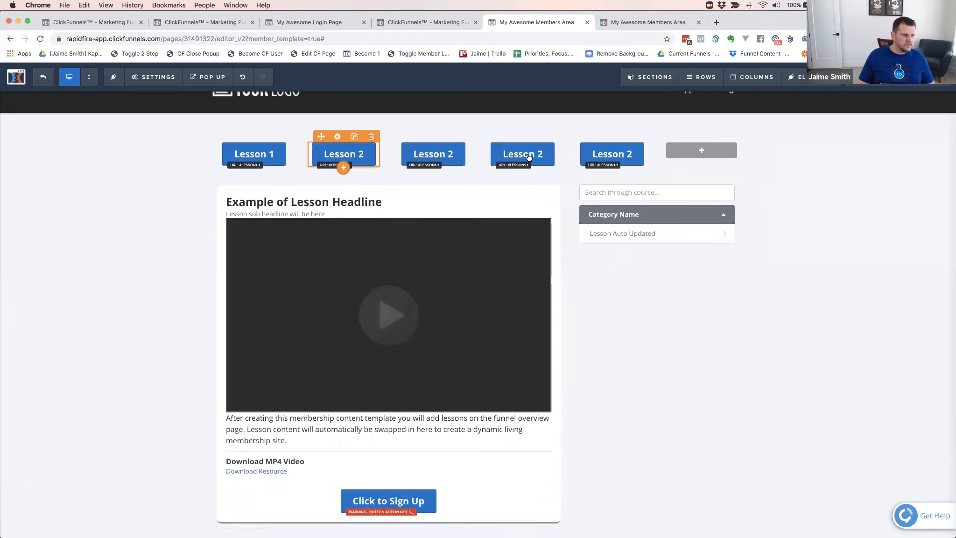
left_click(622, 136)
left_click_drag(629, 176, 710, 178)
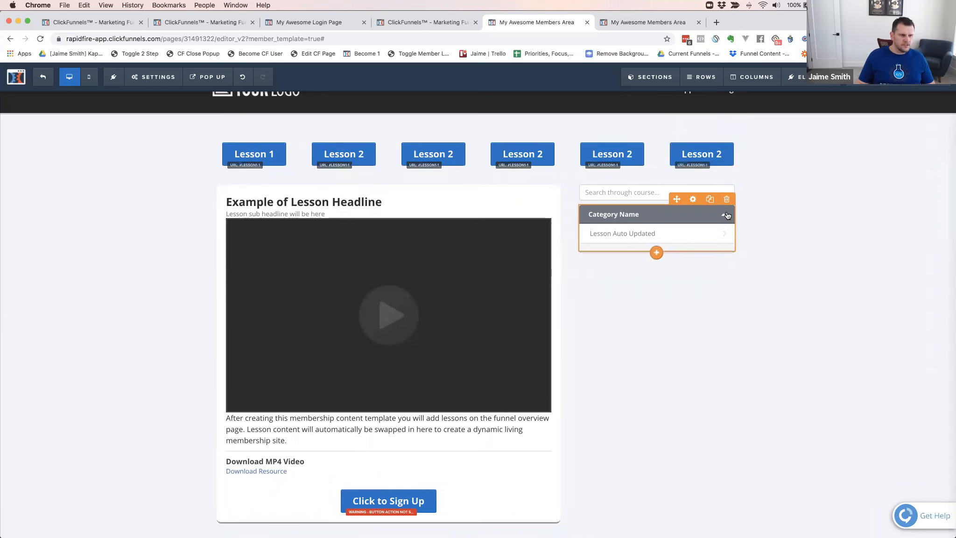
Hide the Membership Nav 2.0 element beside the lesson content and save the page
left_click(694, 200)
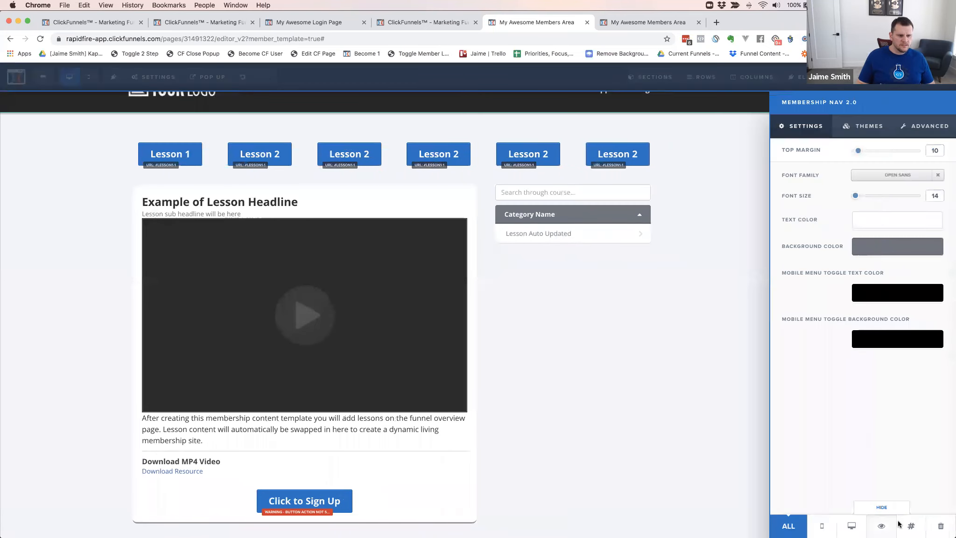
left_click(885, 522)
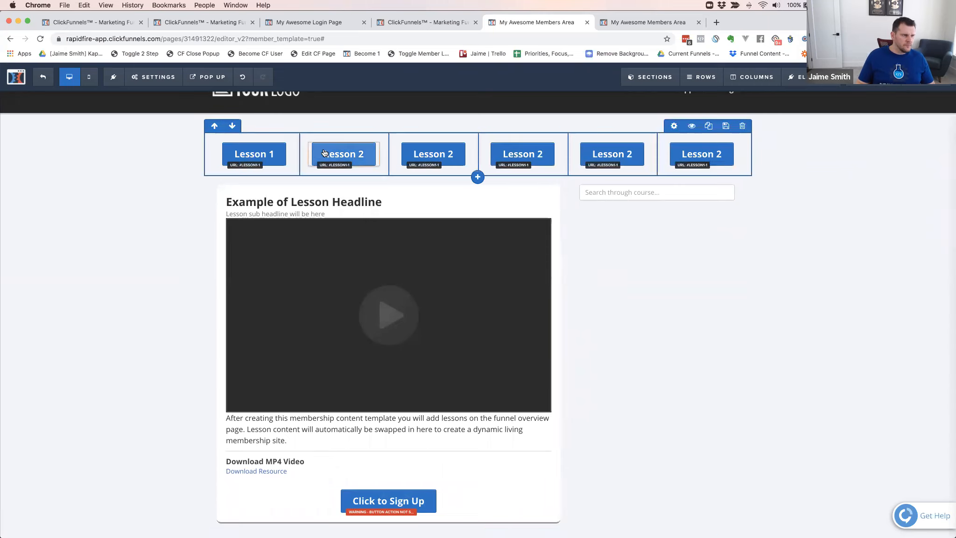
left_click(914, 78)
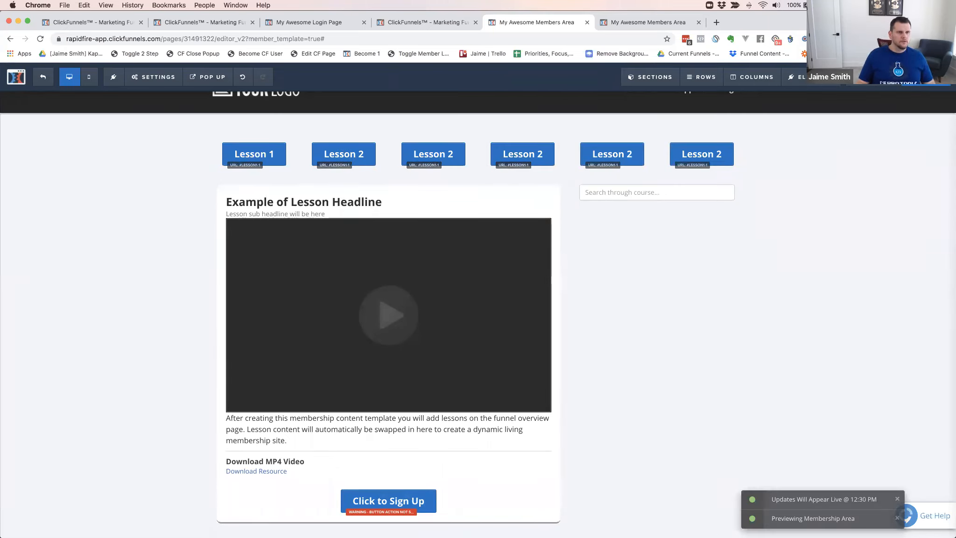
Reload the live member area page to check the lesson button row, and return to the editor
left_click(607, 26)
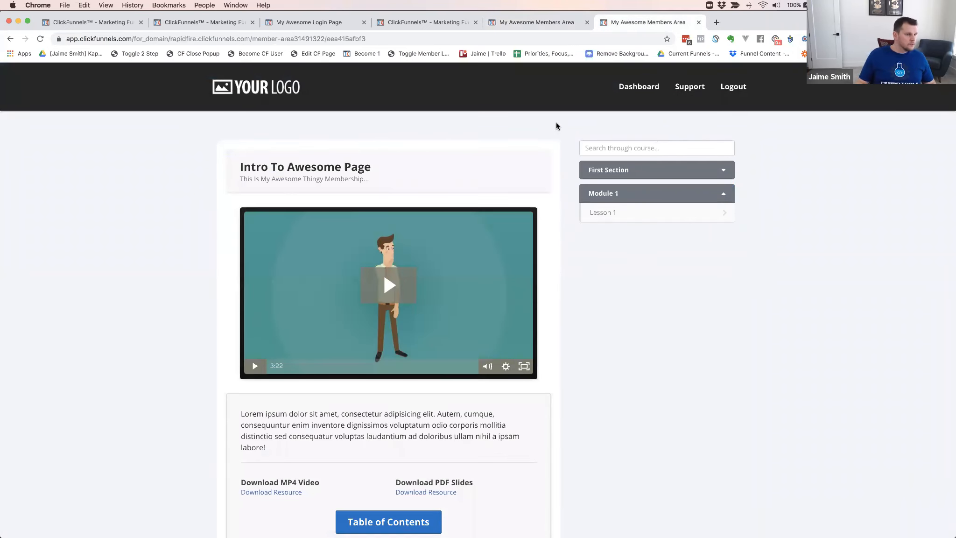
key("super+r")
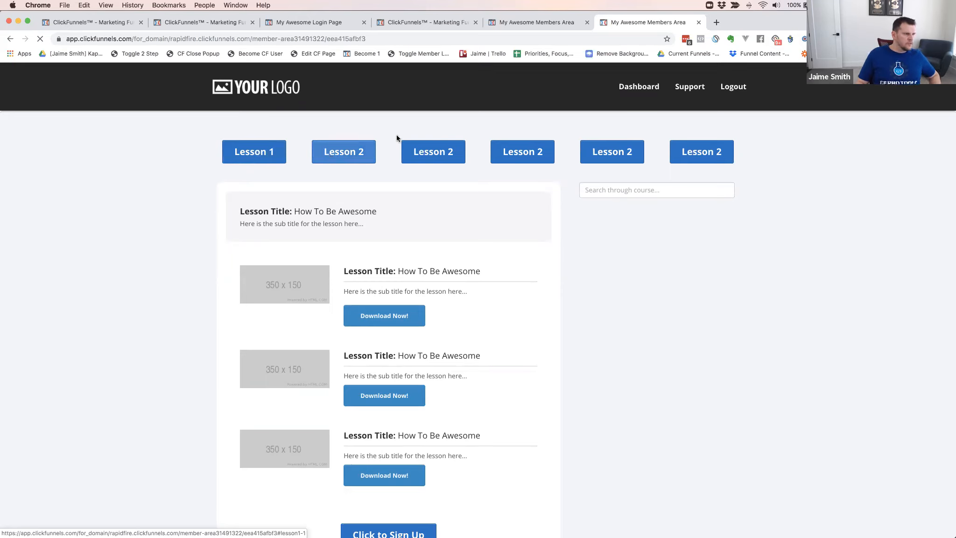
left_click(504, 24)
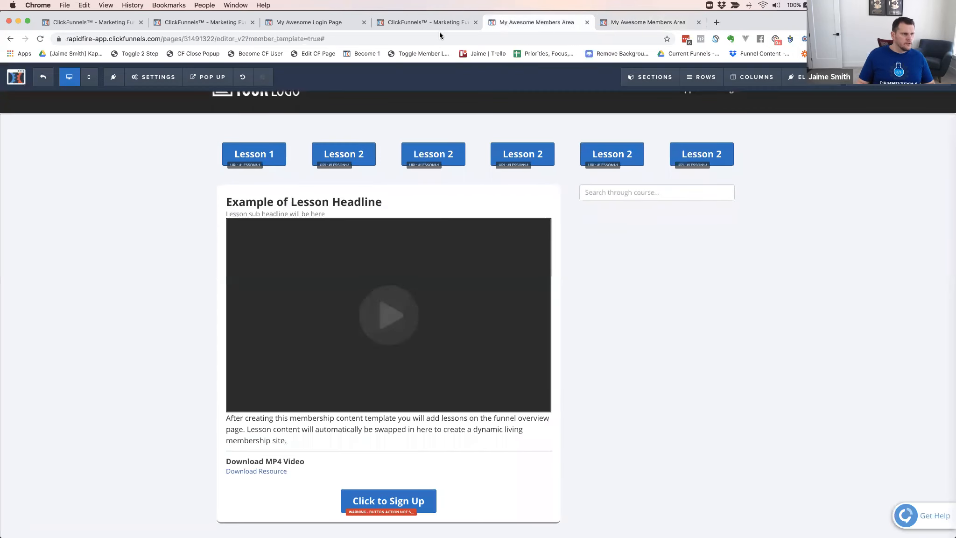
Change the second column button's website URL to #lesson2-1 and save the page
left_click(345, 159)
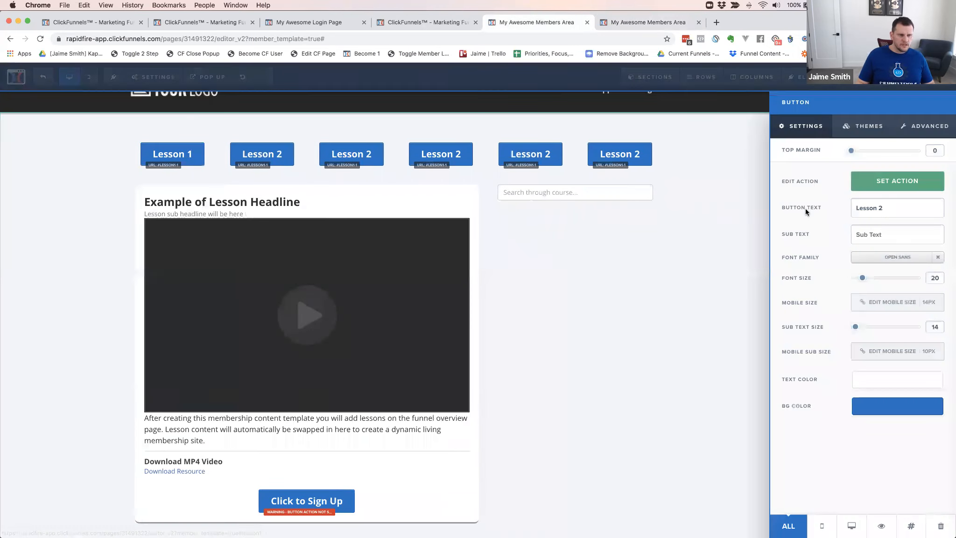
left_click(891, 182)
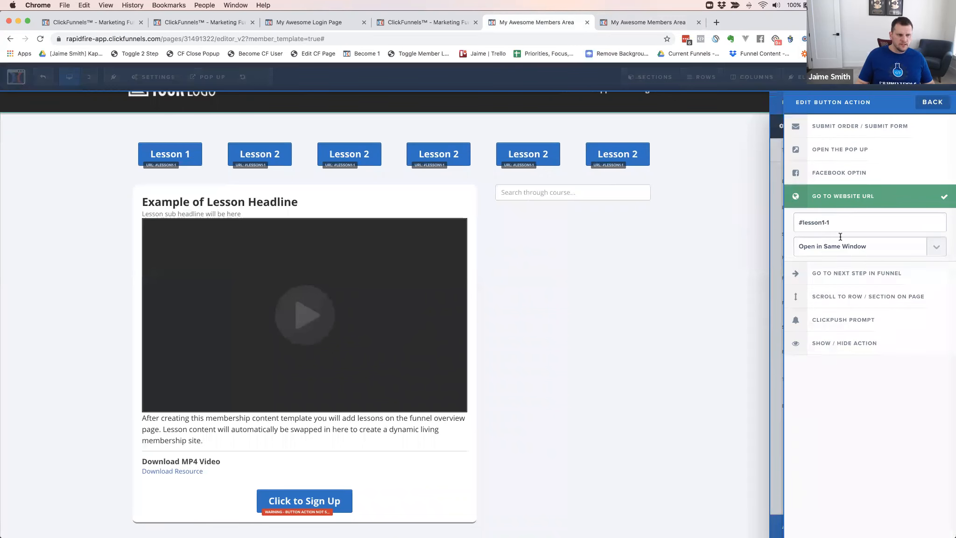
type("2")
left_click(726, 151)
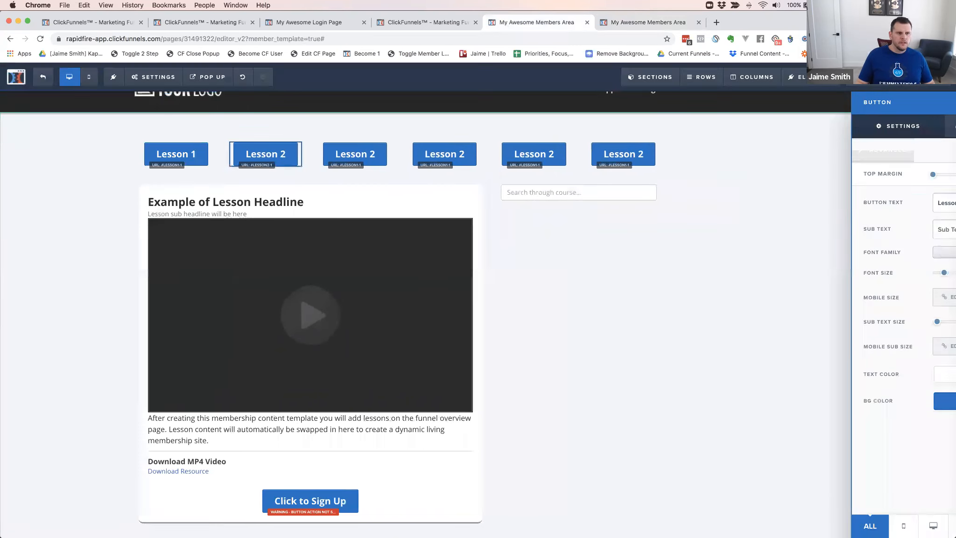
Test the Lesson 1 and Lesson 2 buttons on the refreshed live member area page
left_click(653, 23)
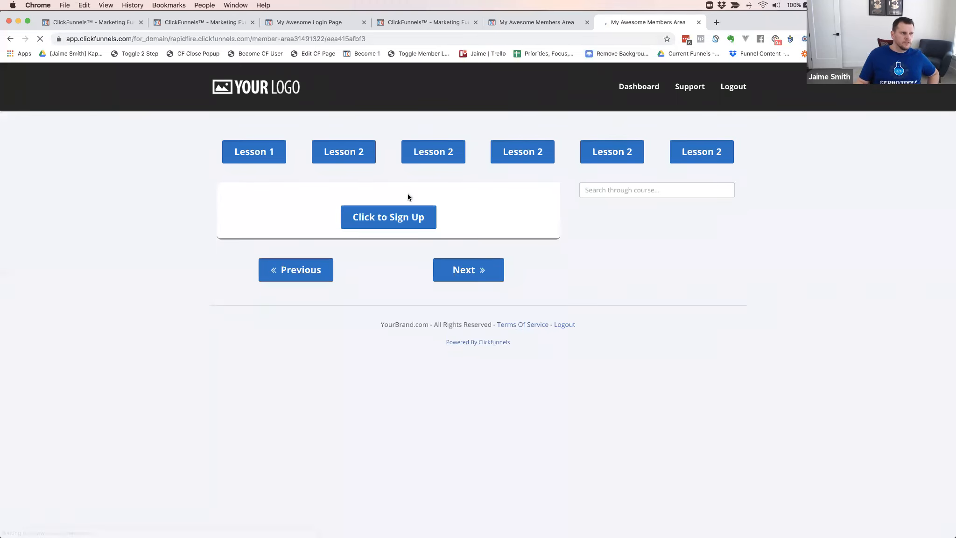
left_click(336, 155)
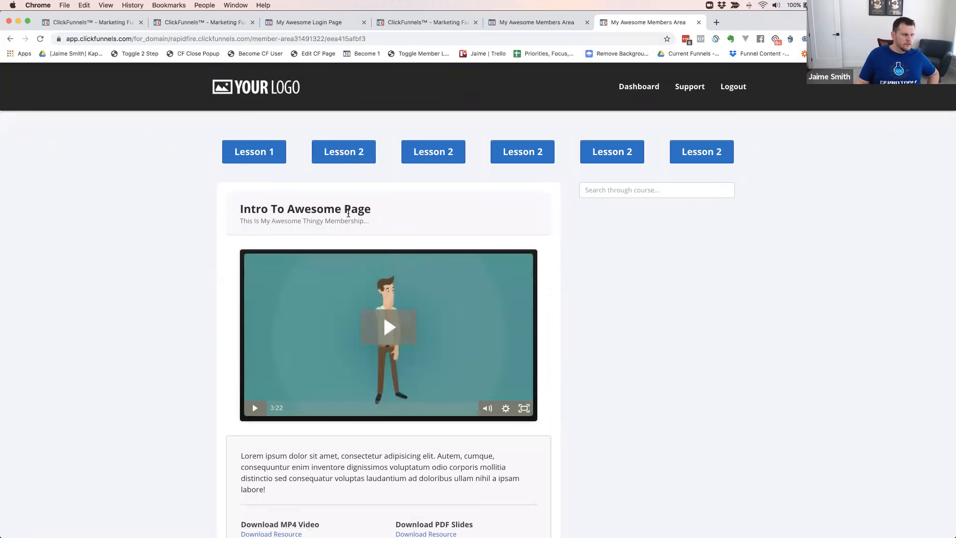
left_click(255, 152)
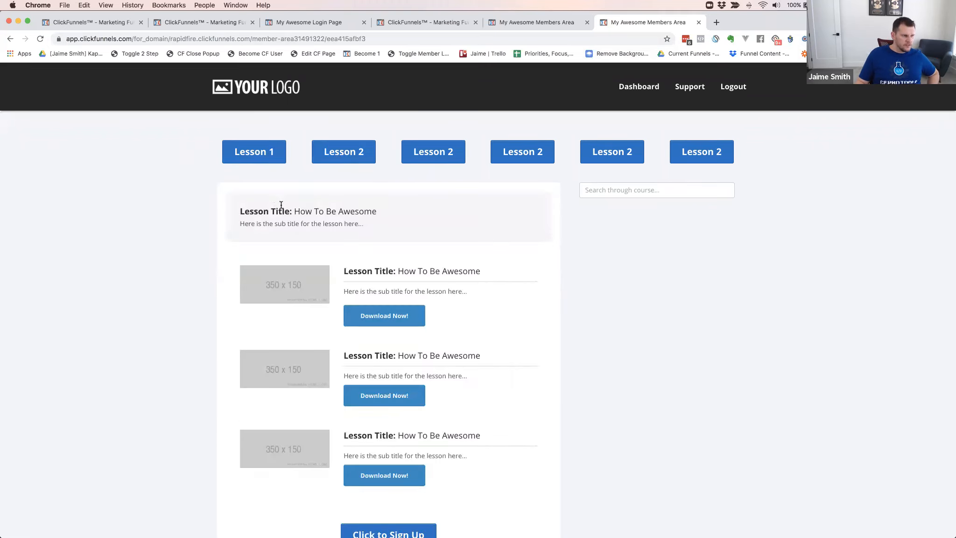
left_click(337, 161)
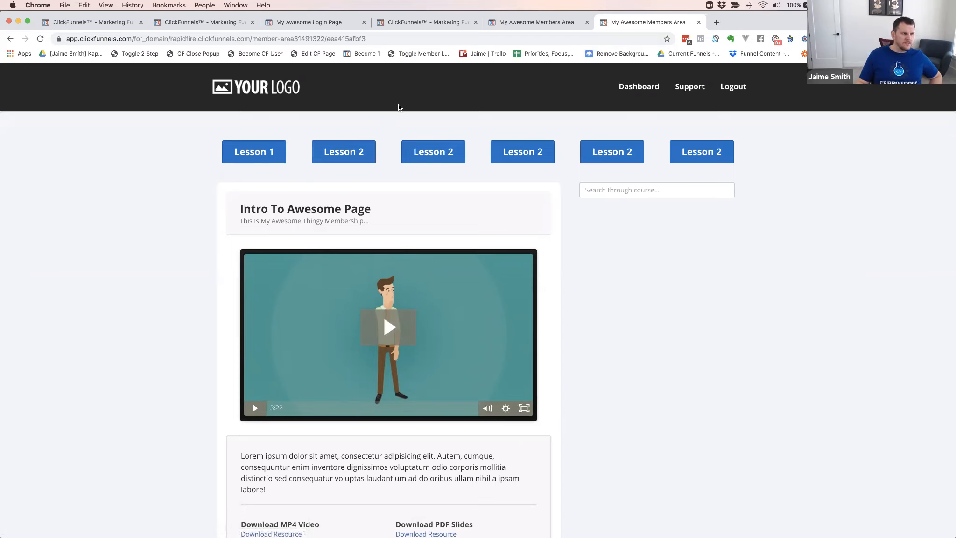
Return to the editor and add a 1-column row directly below the lesson content row
left_click(531, 27)
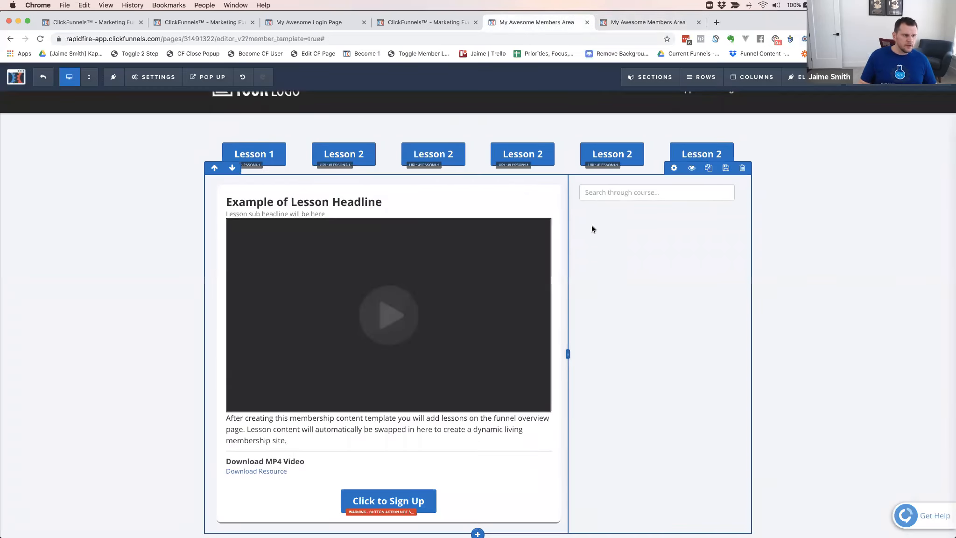
scroll(574, 237, "down", 3)
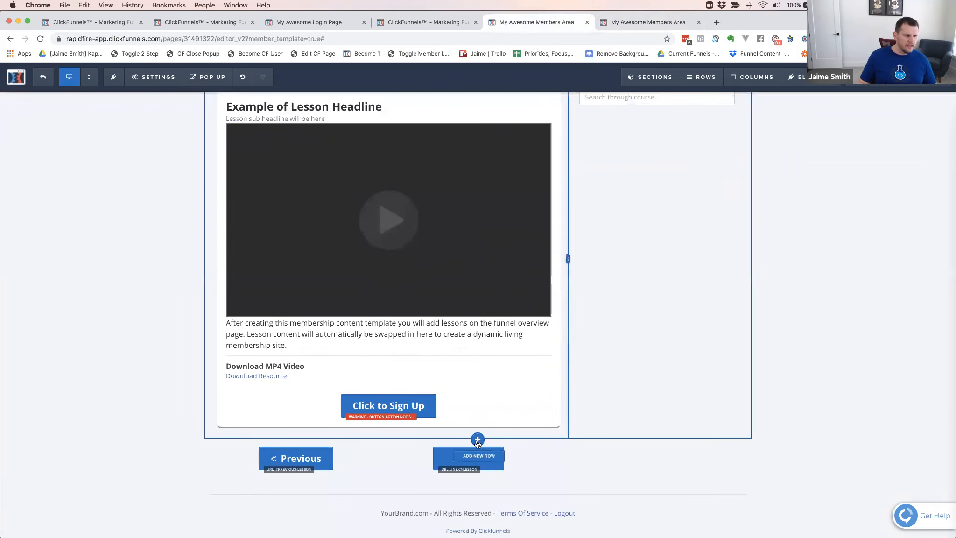
left_click(477, 441)
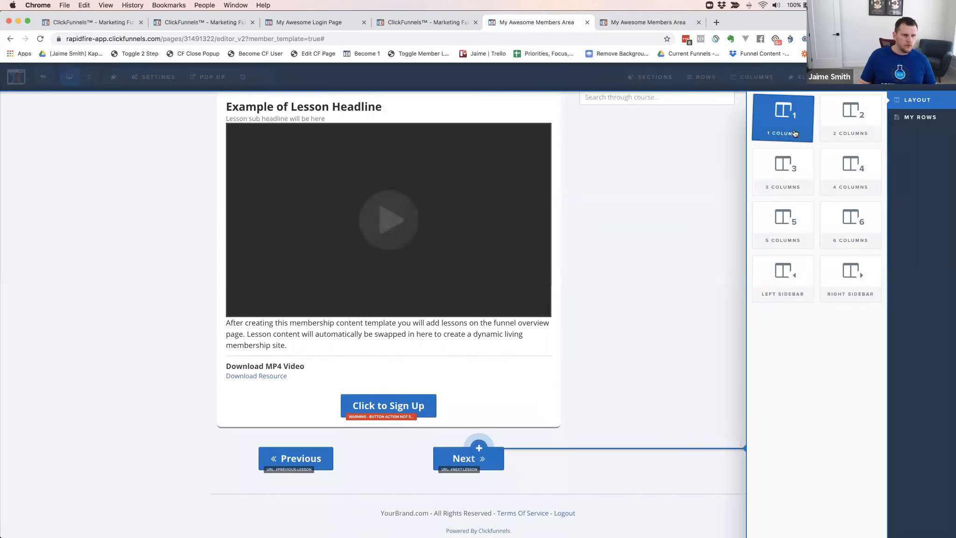
left_click(795, 133)
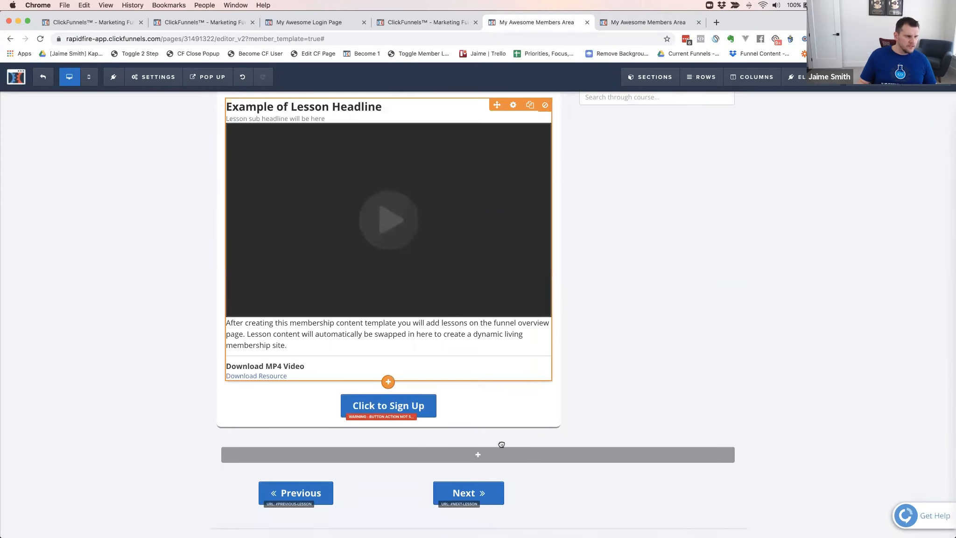
Move the lesson content element out of the two-column row into the new one-column row
scroll(501, 445, "up", 3)
scroll(507, 525, "down", 5)
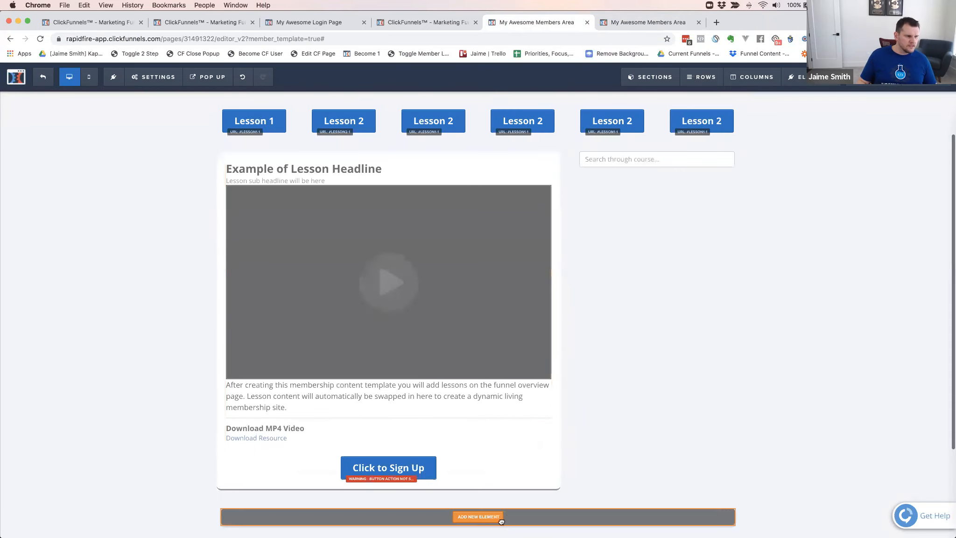
left_click_drag(491, 456, 492, 455)
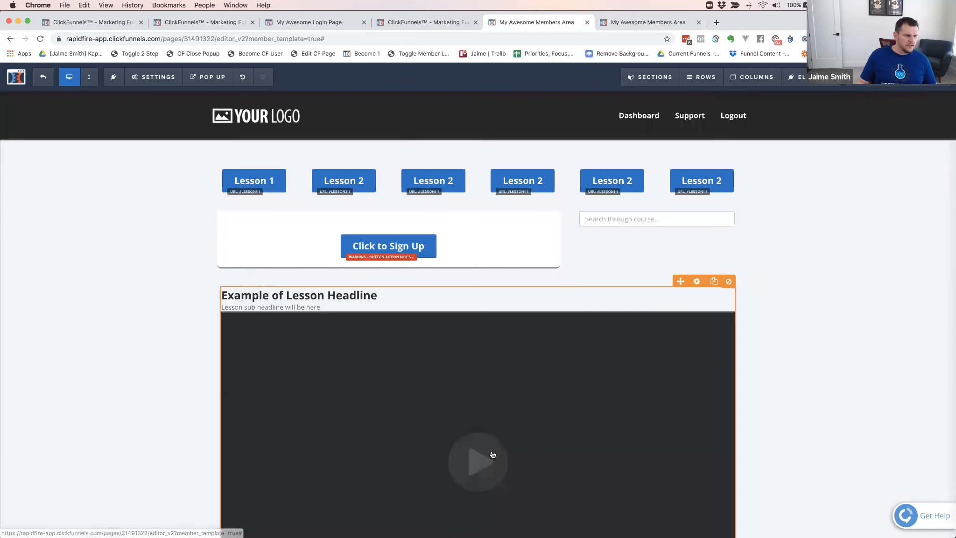
scroll(629, 380, "down", 4)
scroll(636, 284, "up", 3)
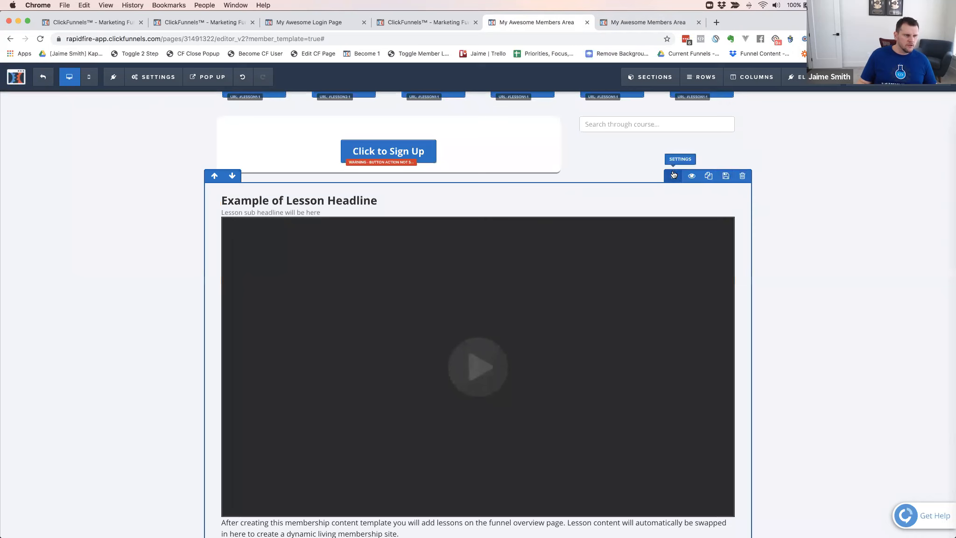
Give the new one-column lesson row a bottom-only border and a 10px corner radius
left_click(674, 176)
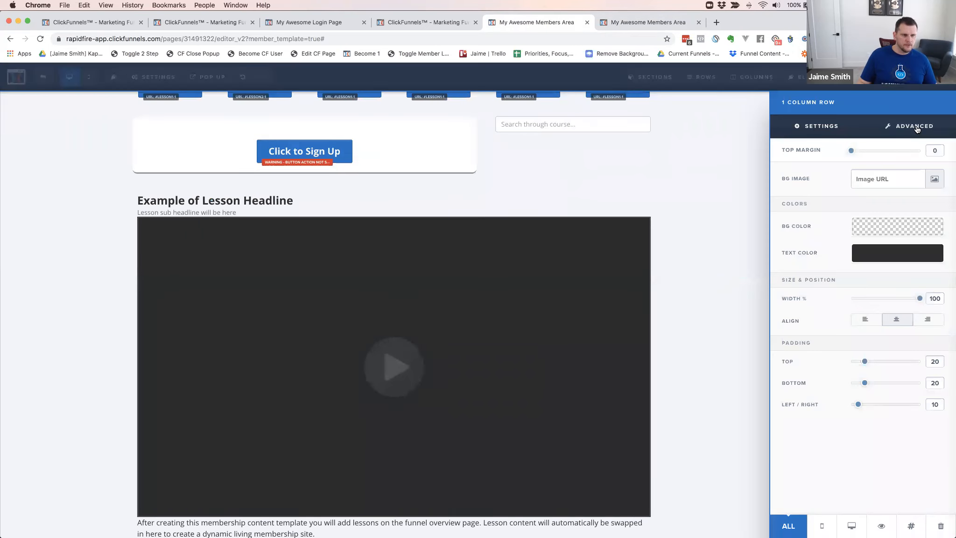
left_click(916, 141)
left_click(882, 225)
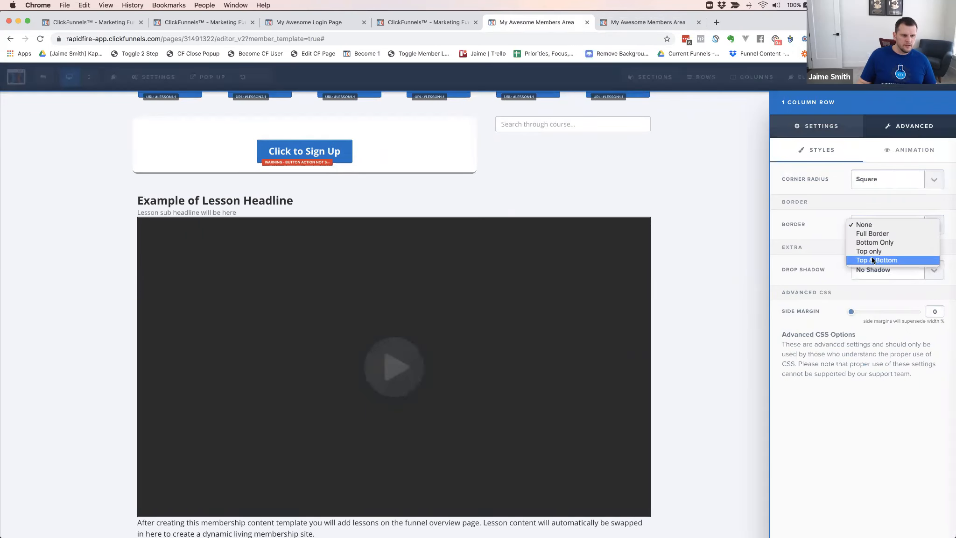
left_click(822, 248)
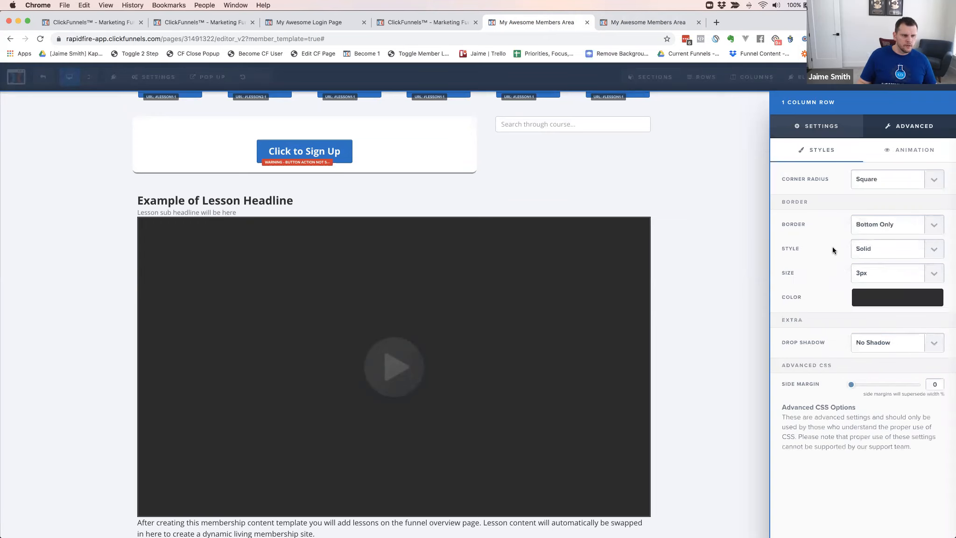
left_click(882, 180)
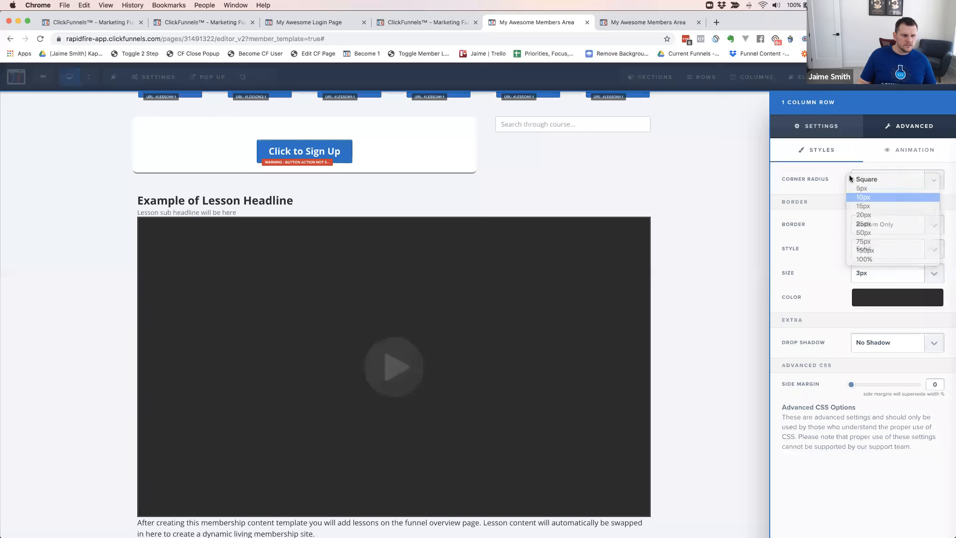
left_click(875, 197)
Set the one-column lesson row's background color to white (#ffffff)
left_click(820, 135)
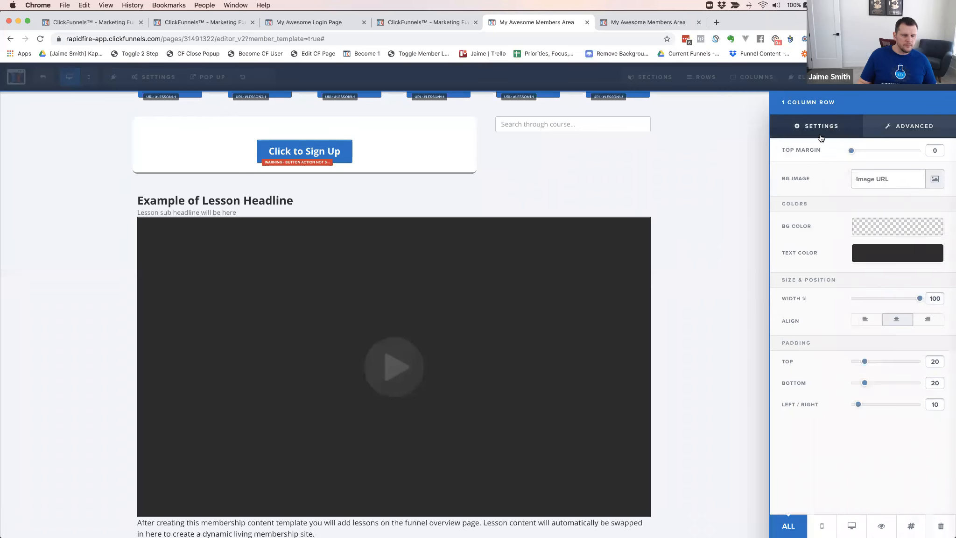
left_click(892, 228)
left_click(843, 259)
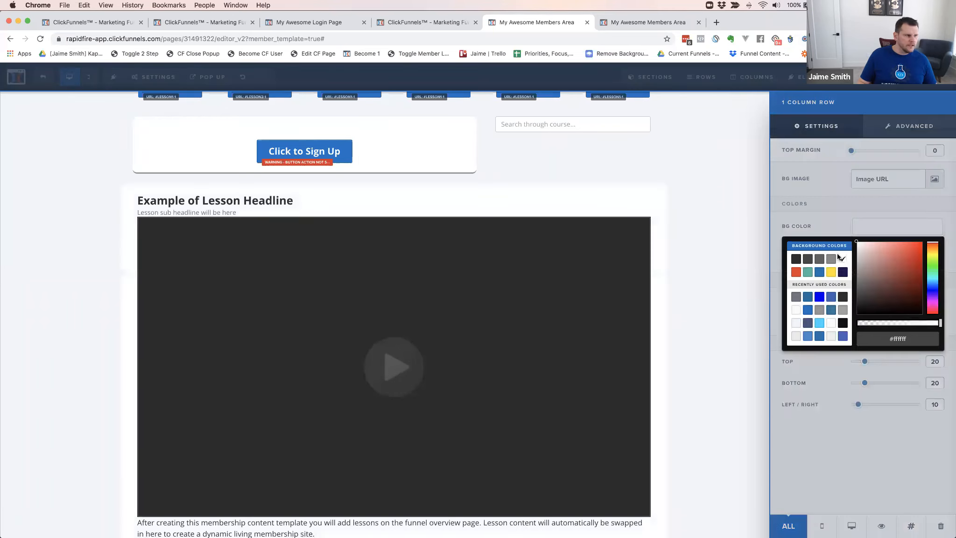
left_click(856, 417)
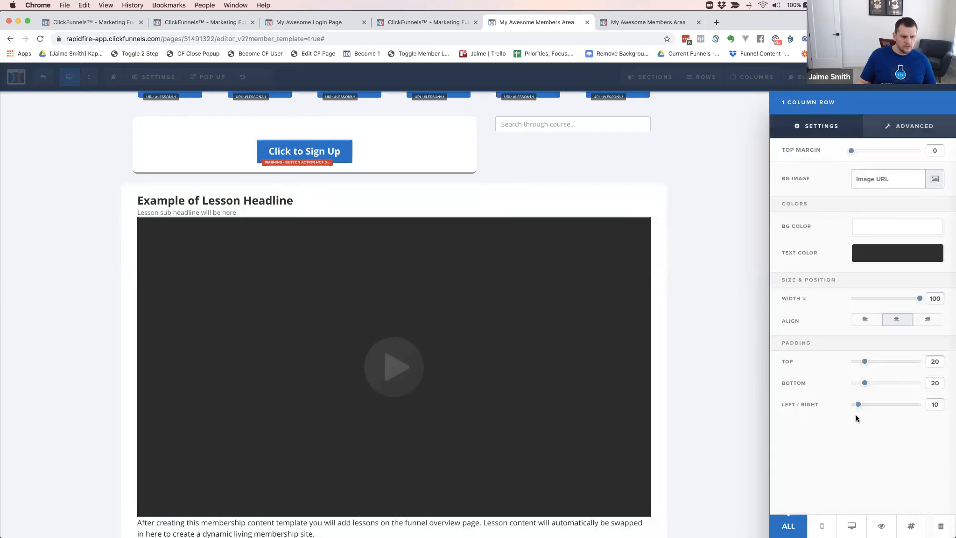
left_click_drag(857, 406, 858, 407)
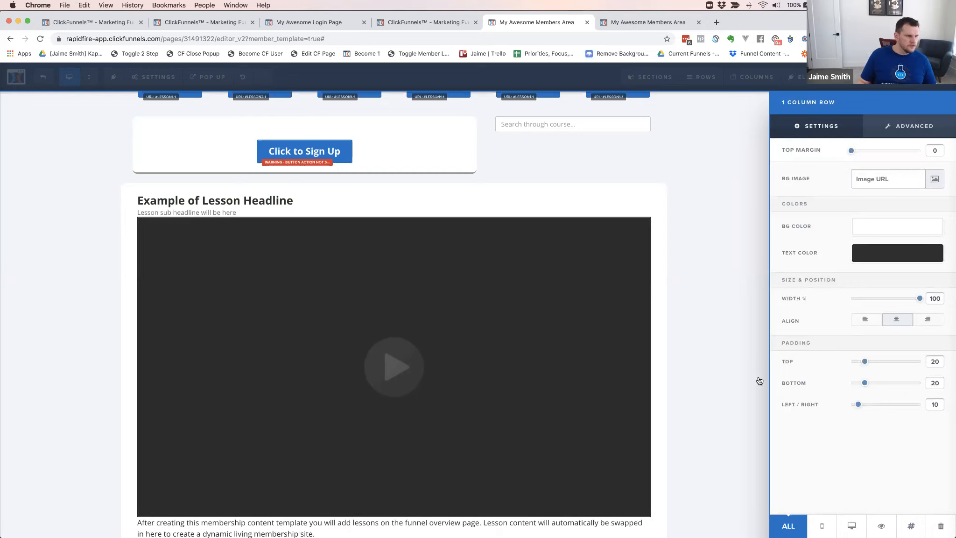
left_click(722, 349)
Delete the leftover two-column row holding the Click to Sign Up button and course search field, and save the page
scroll(738, 369, "down", 5)
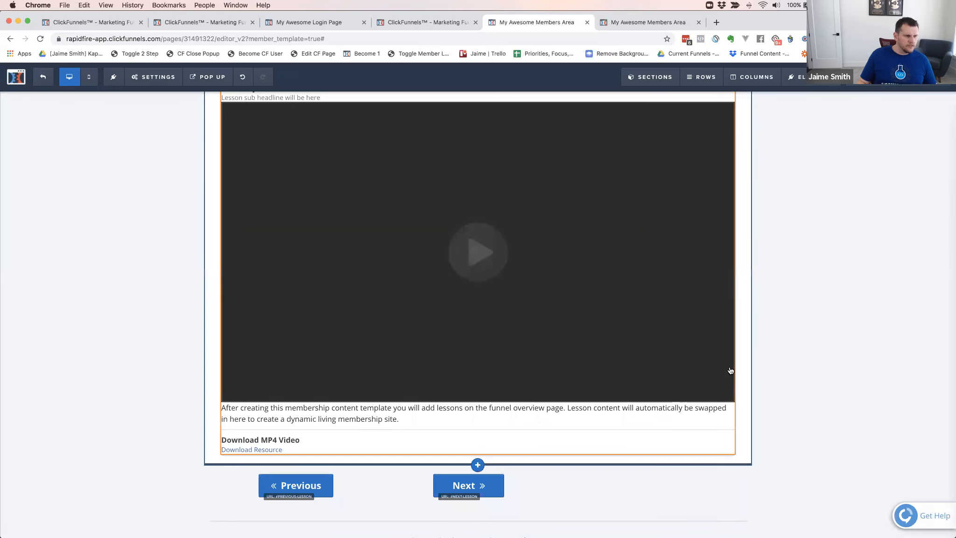
scroll(717, 339, "up", 5)
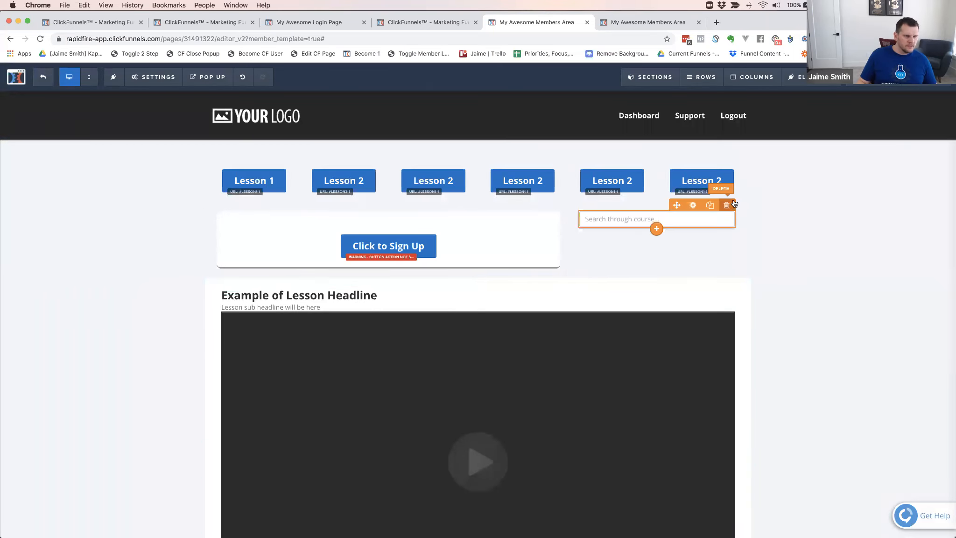
left_click(742, 195)
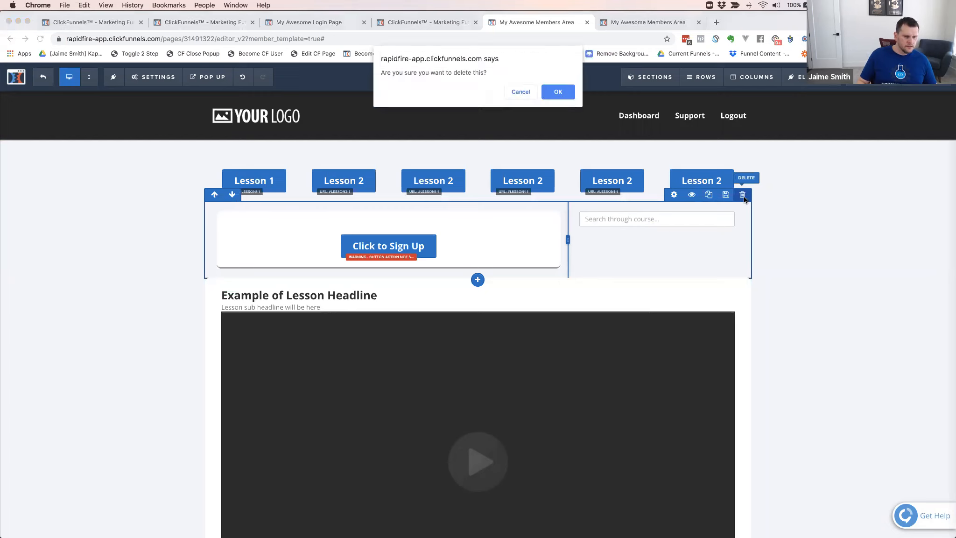
key("Return")
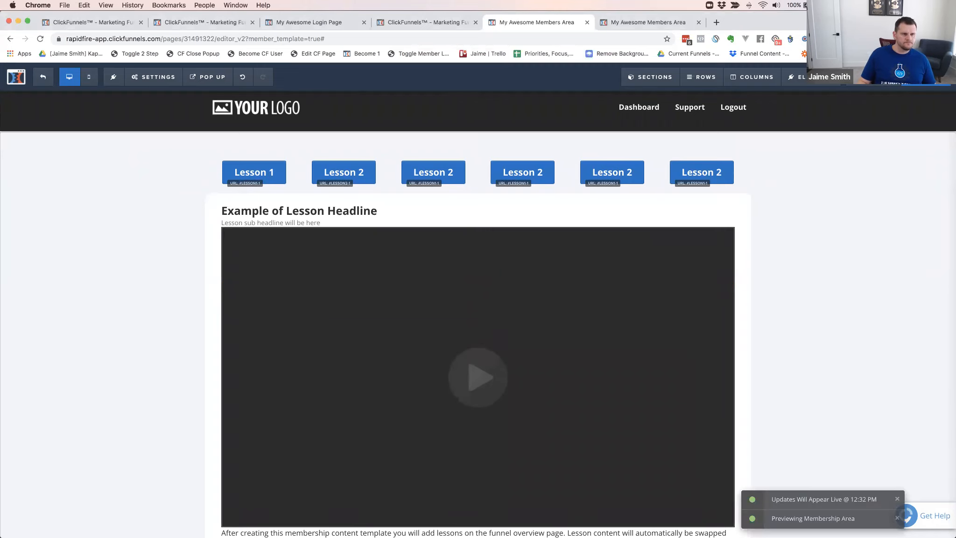
Refresh the live member area page to check how the new lesson content row loads
left_click(659, 23)
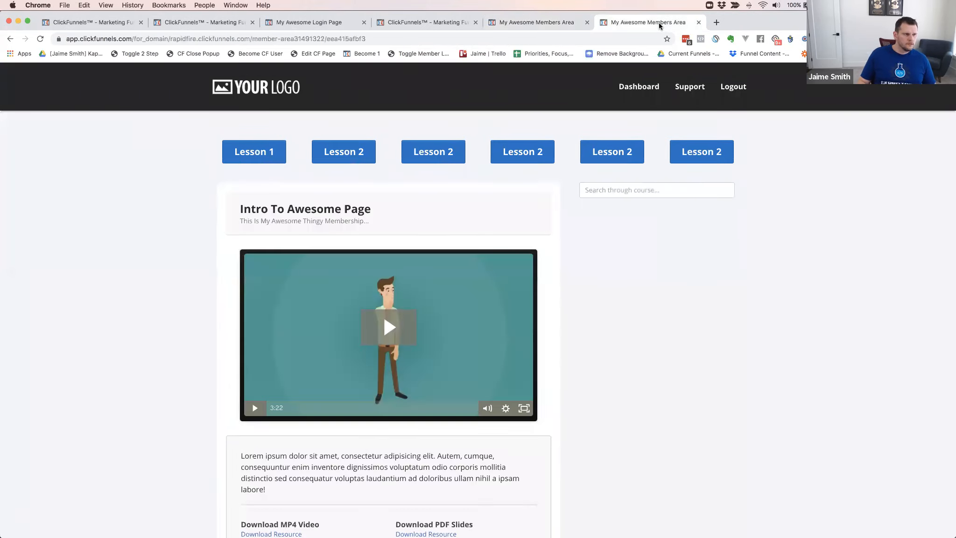
key("super+r")
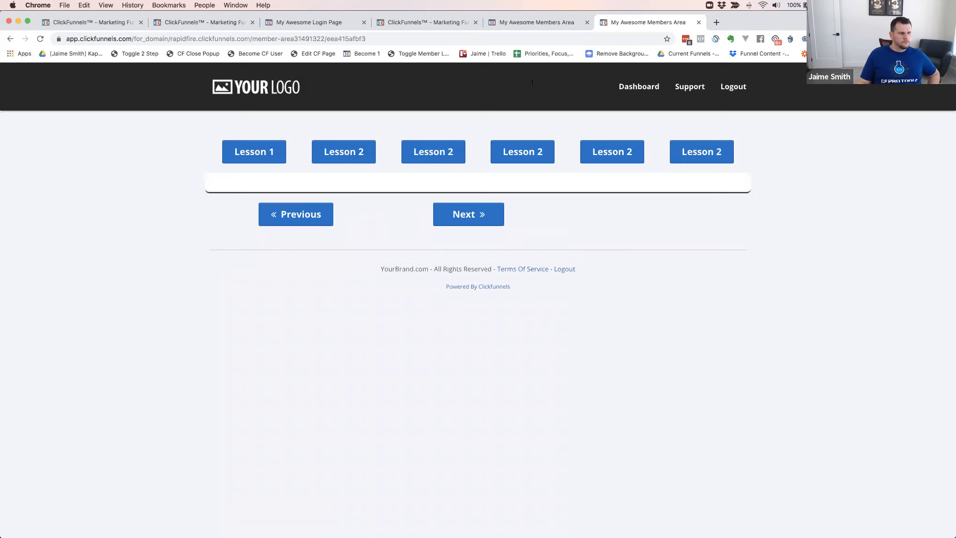
left_click(529, 21)
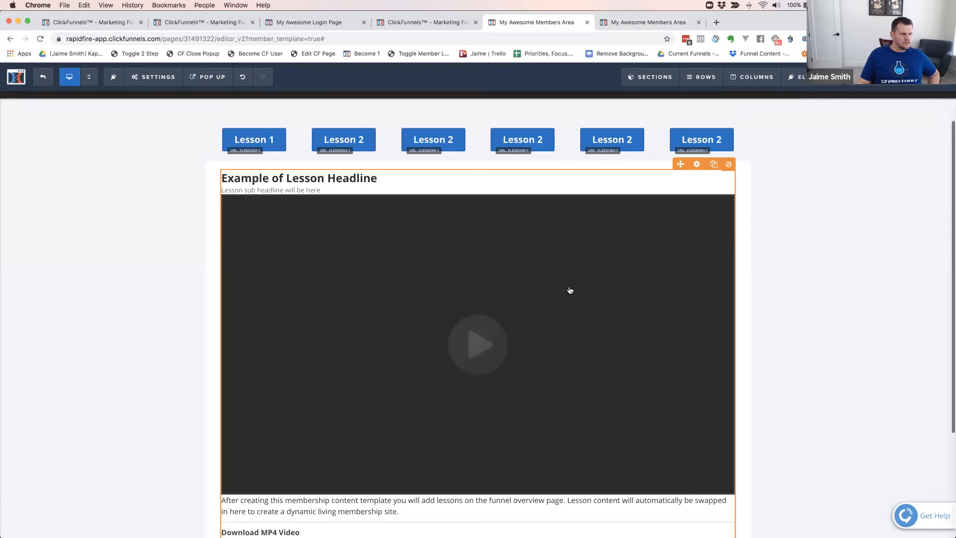
Inspect the membership content element's settings in the editor and recheck the live member area page
left_click(716, 199)
left_click(690, 247)
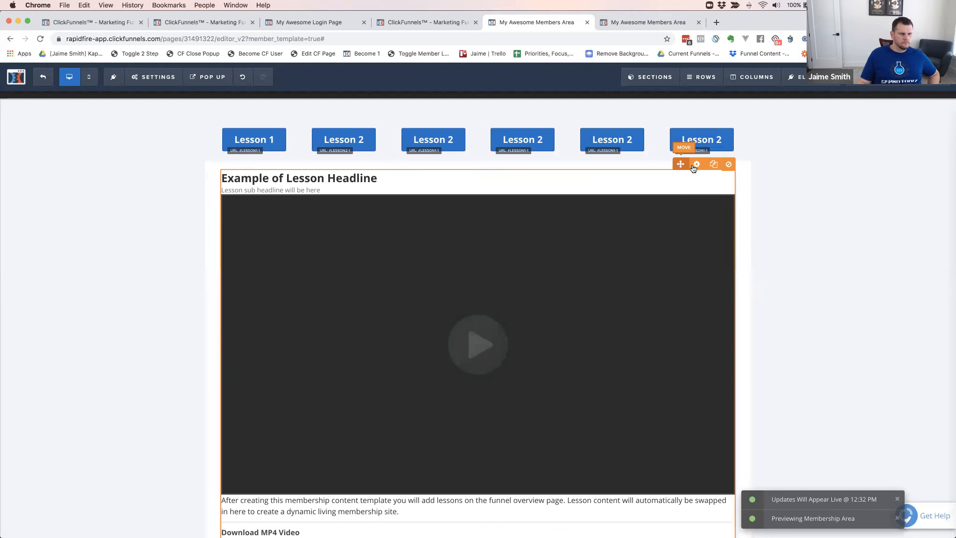
left_click(694, 163)
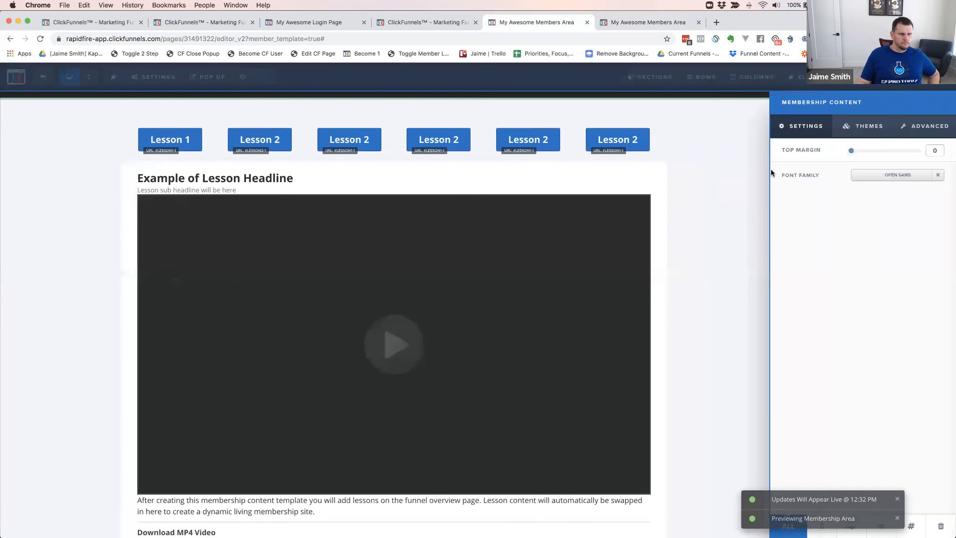
left_click(755, 180)
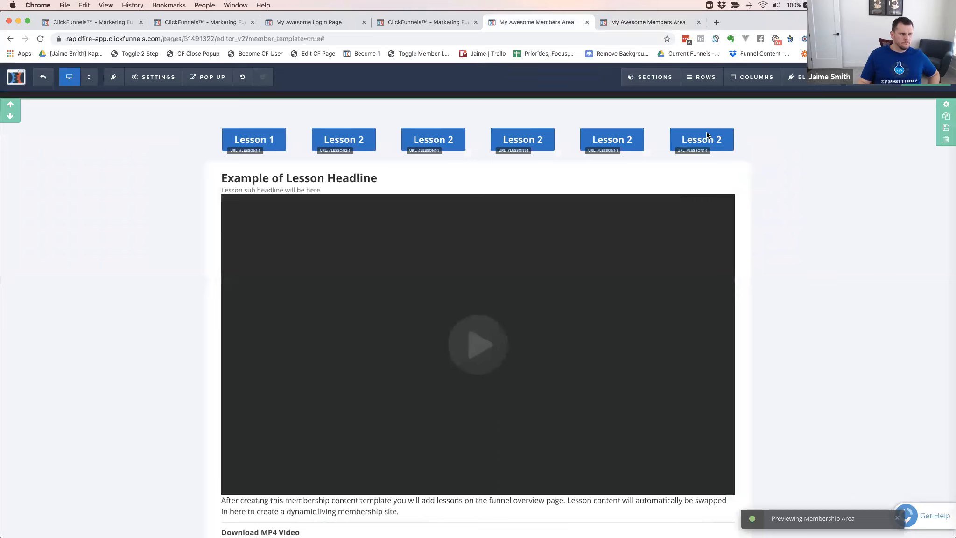
left_click(637, 23)
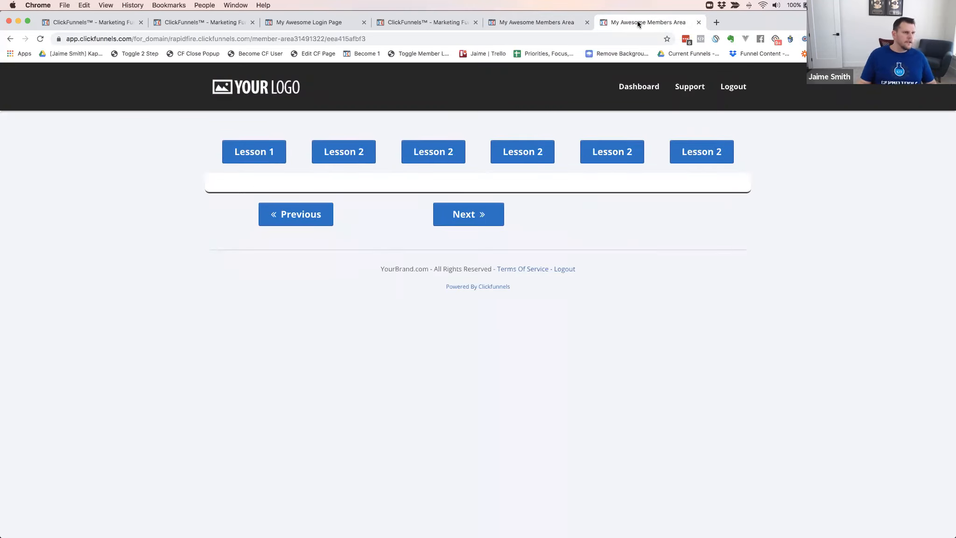
Return to the editor and set the Previous/Next button row's width to 100%
left_click(528, 24)
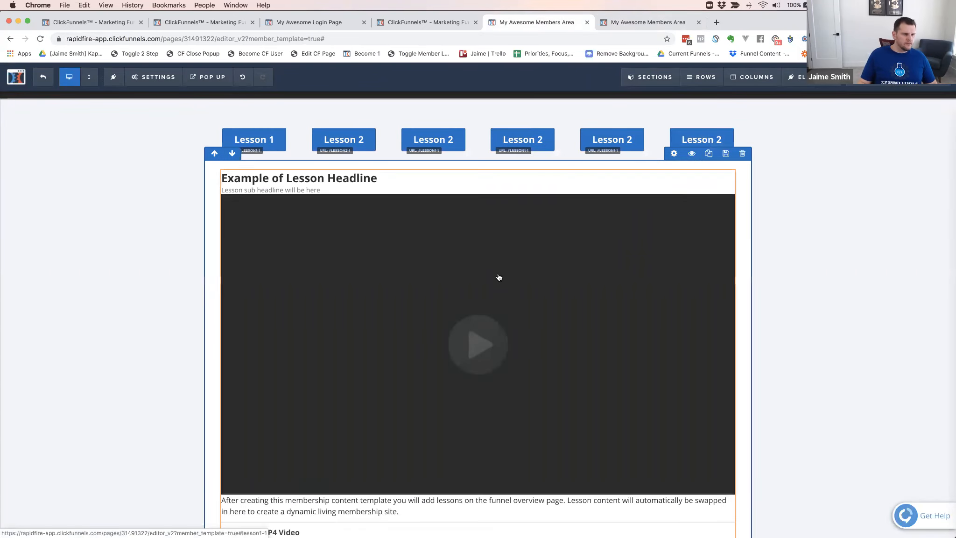
scroll(466, 279, "down", 3)
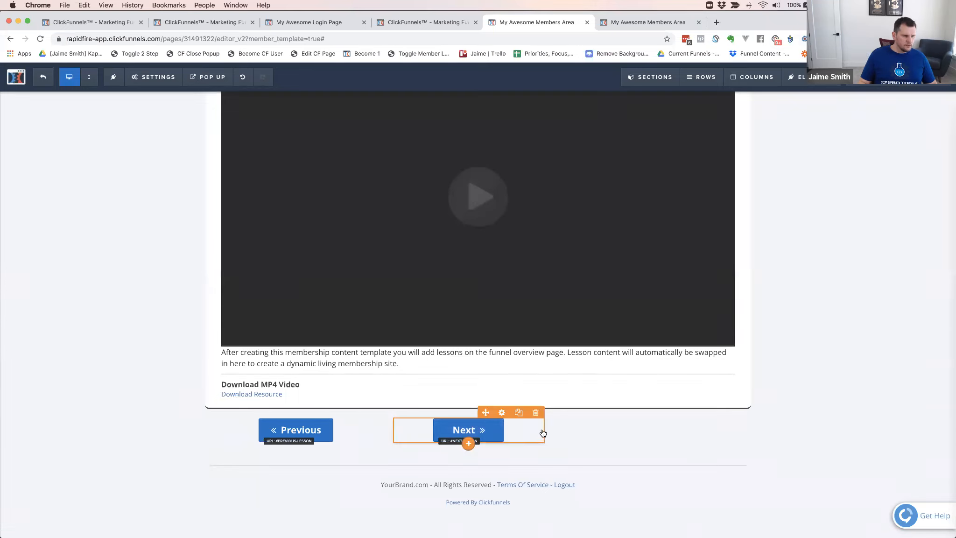
mouse_move(547, 413)
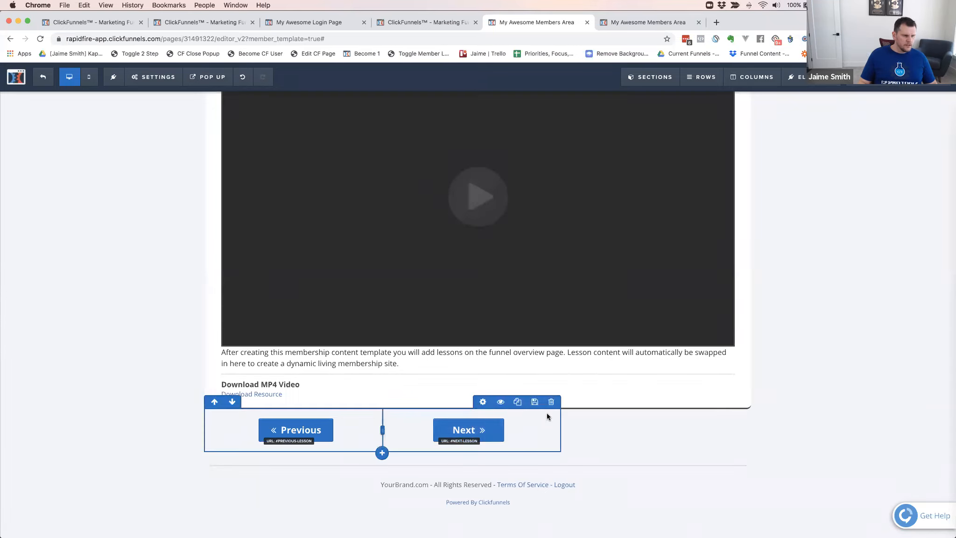
left_click(483, 402)
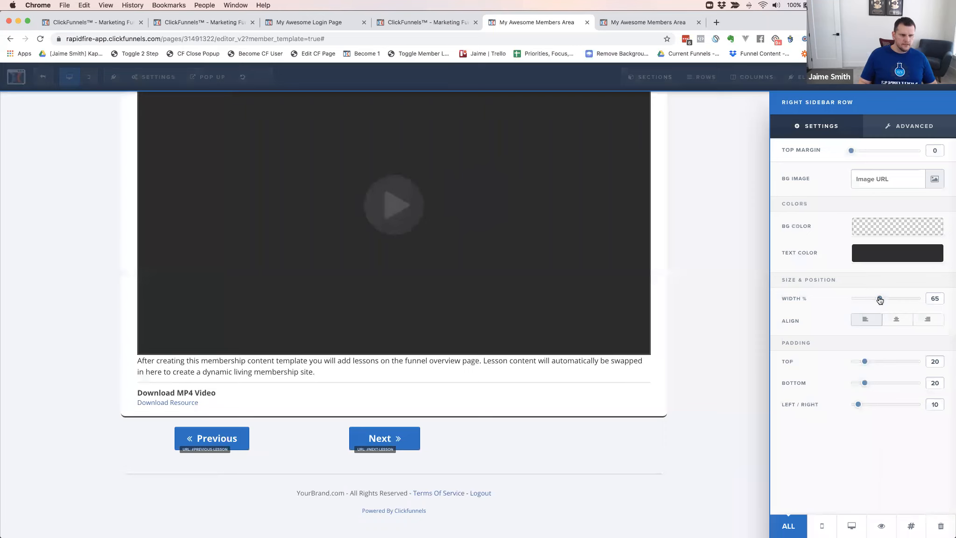
left_click_drag(880, 299, 937, 299)
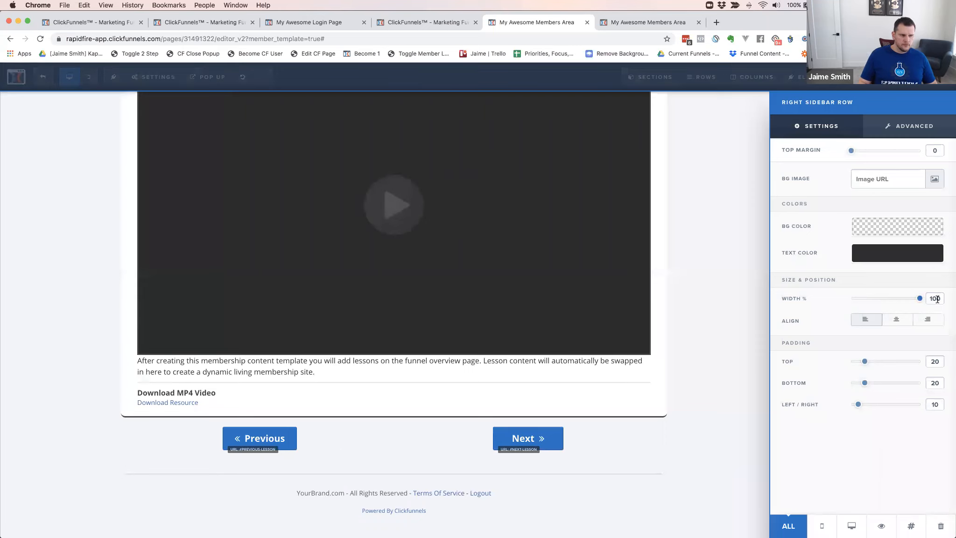
left_click(694, 380)
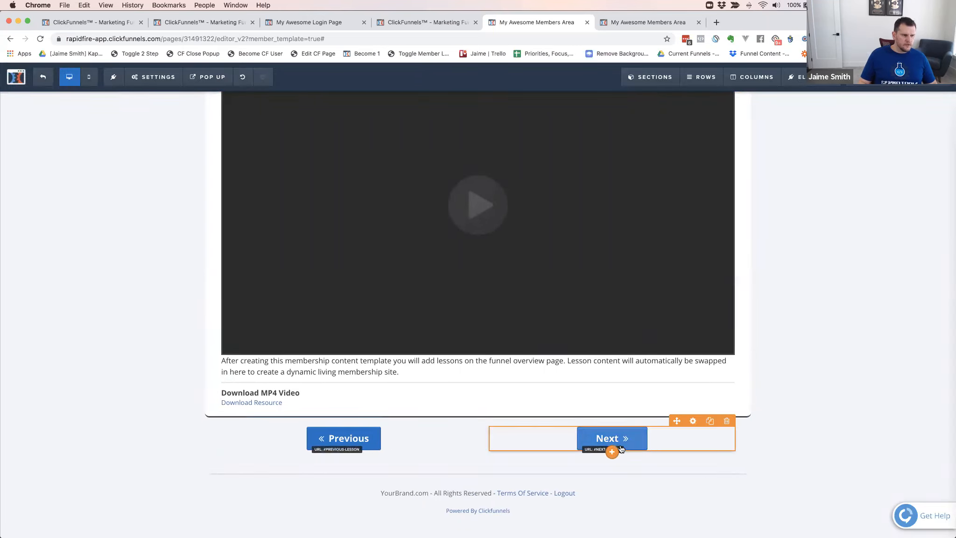
Add a membership navigation element below the Next button, hide it on the page, and save
left_click(610, 452)
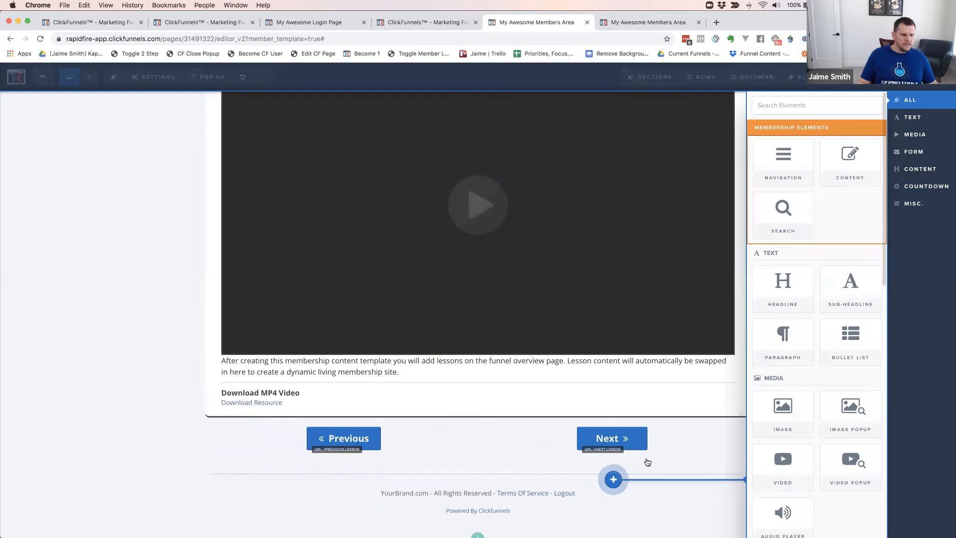
left_click(780, 153)
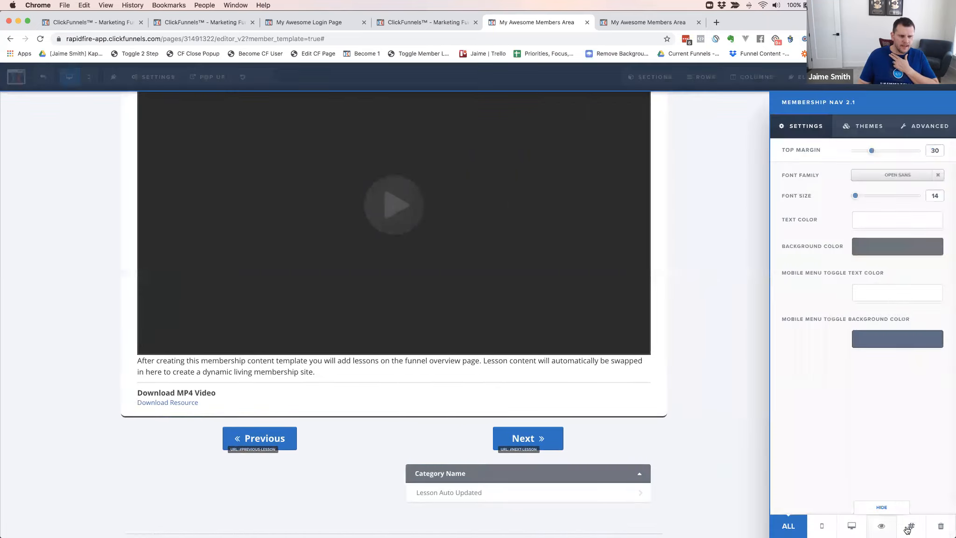
left_click(878, 526)
left_click(726, 409)
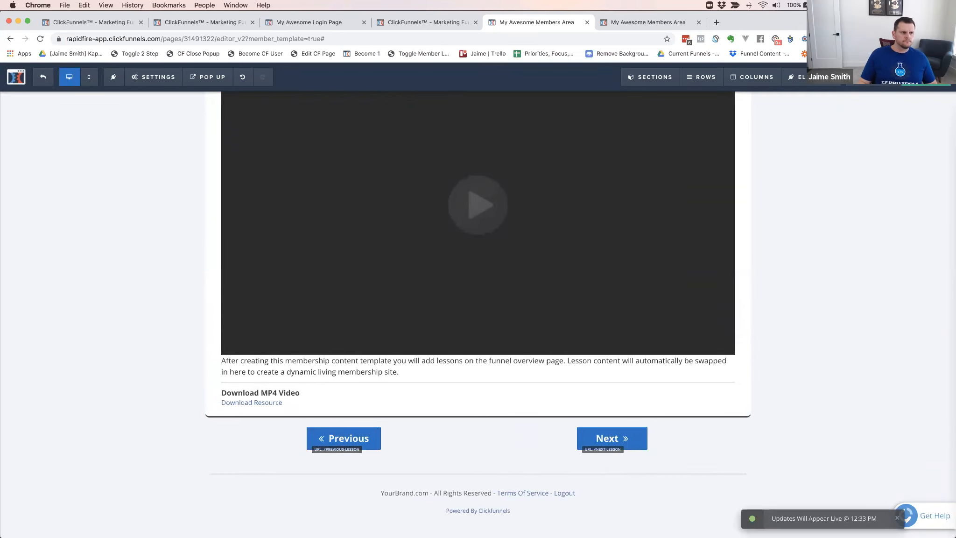
Refresh the live member area page and check the full-width lesson content and the Previous/Next buttons
left_click(649, 23)
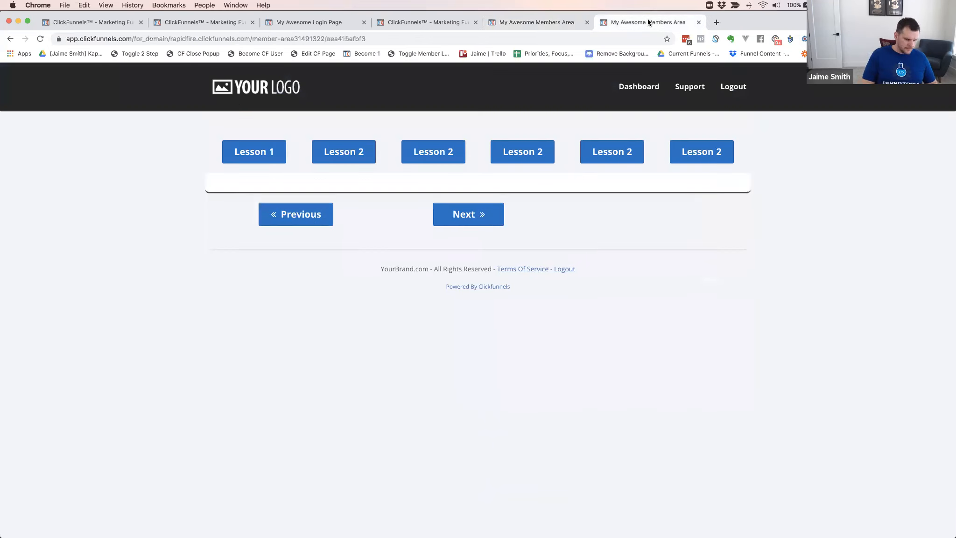
key("super+r")
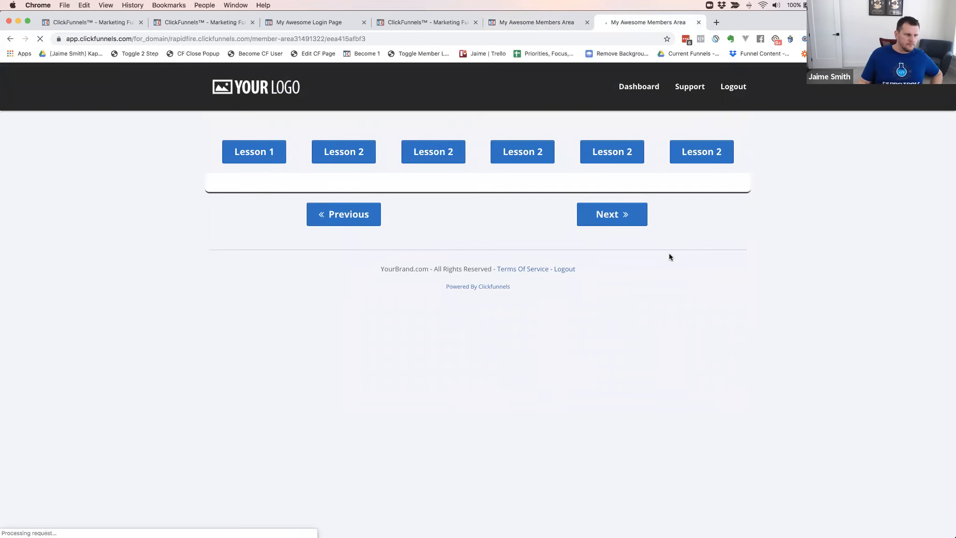
scroll(499, 471, "down", 2)
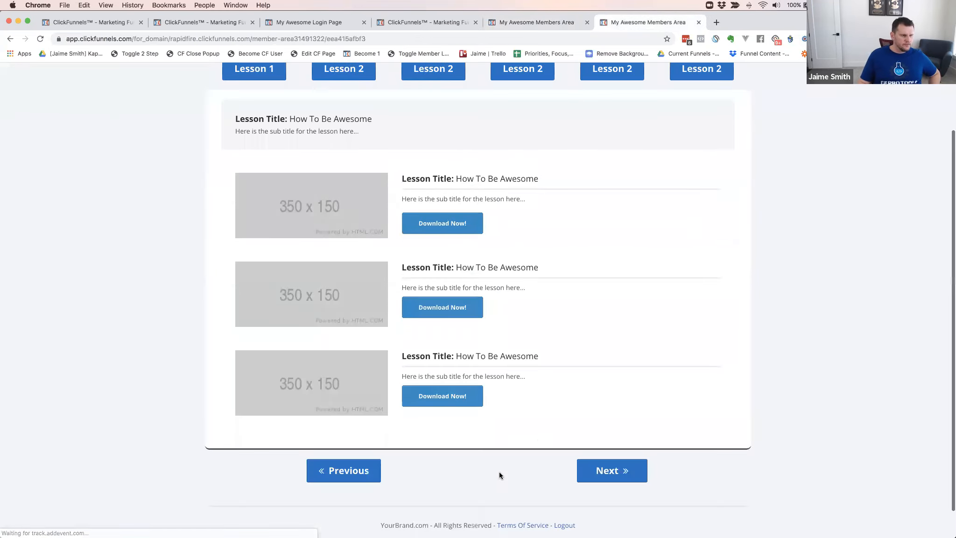
scroll(499, 471, "down", 1)
scroll(626, 336, "up", 3)
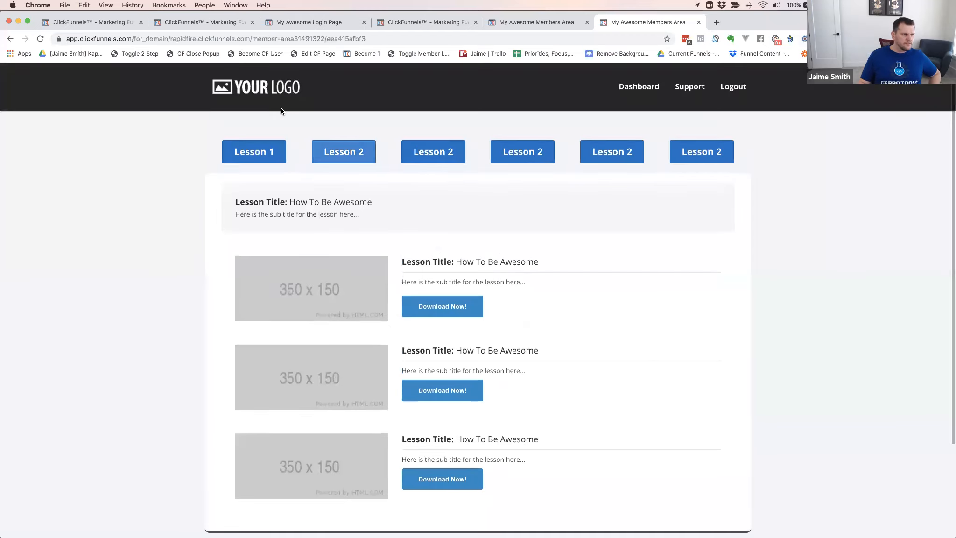
Test the second column's Lesson 2 button on the live page and look through the lesson it loads
left_click(344, 157)
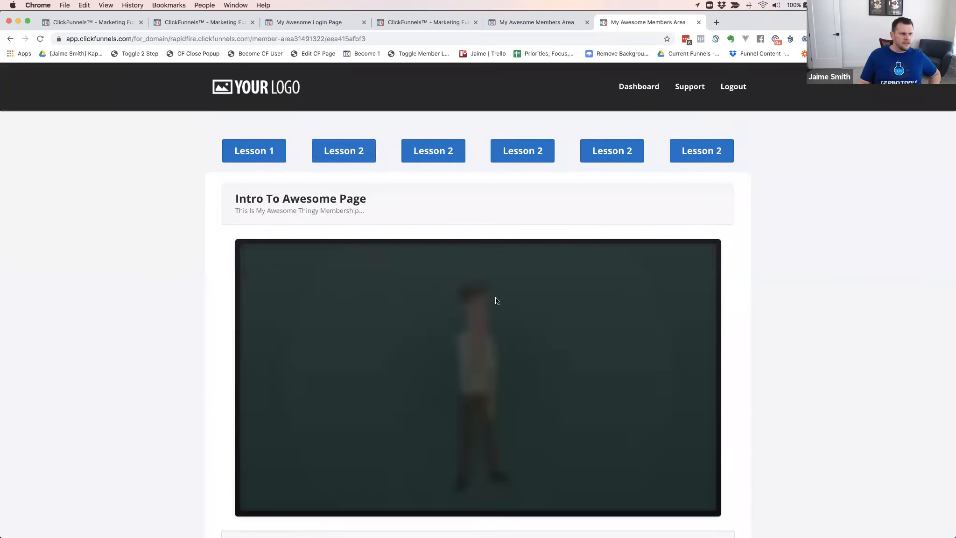
scroll(470, 264, "down", 2)
scroll(467, 251, "down", 4)
scroll(457, 251, "up", 5)
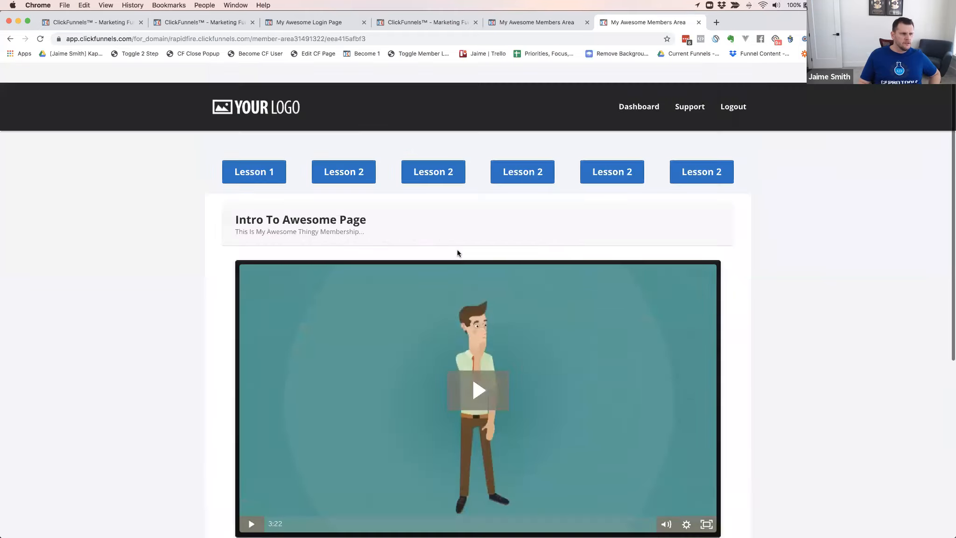
scroll(476, 275, "down", 1)
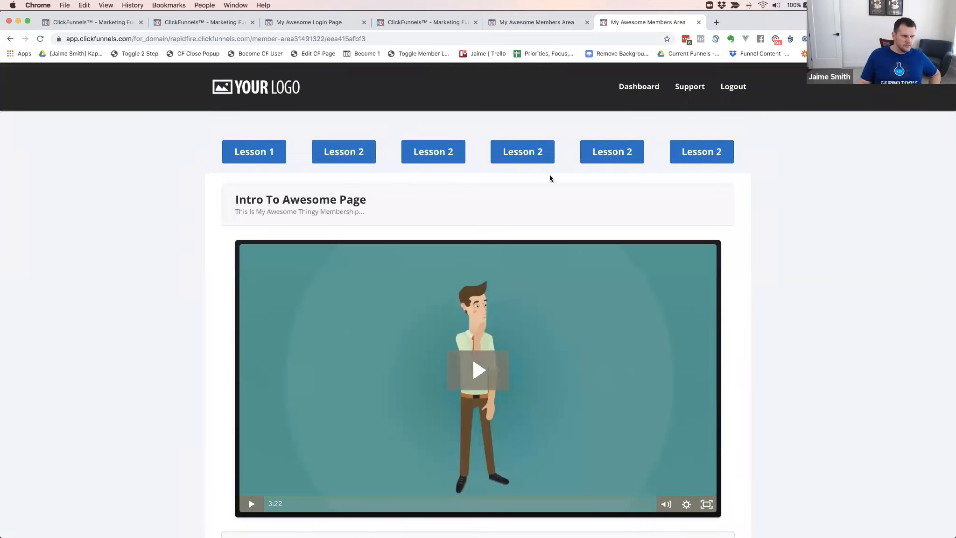
In the Intro To Awesome Page lesson editor, delete the headline section, the text-and-downloads section and the empty section, keeping only the video, and save
left_click(540, 23)
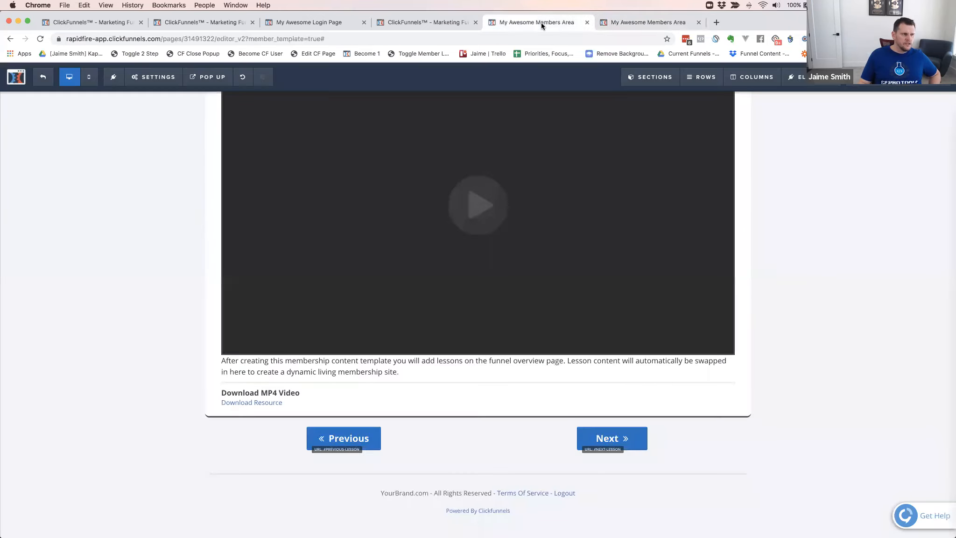
left_click(405, 21)
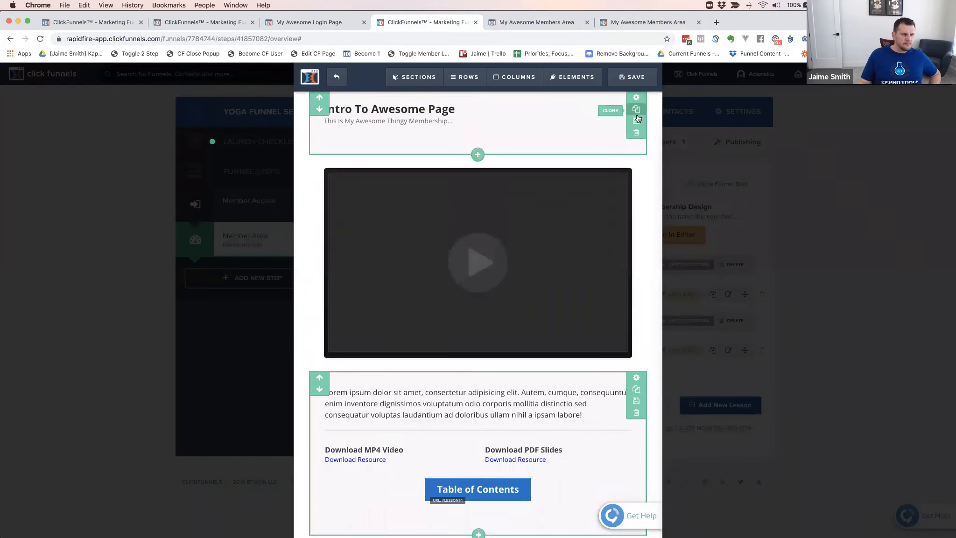
left_click(636, 133)
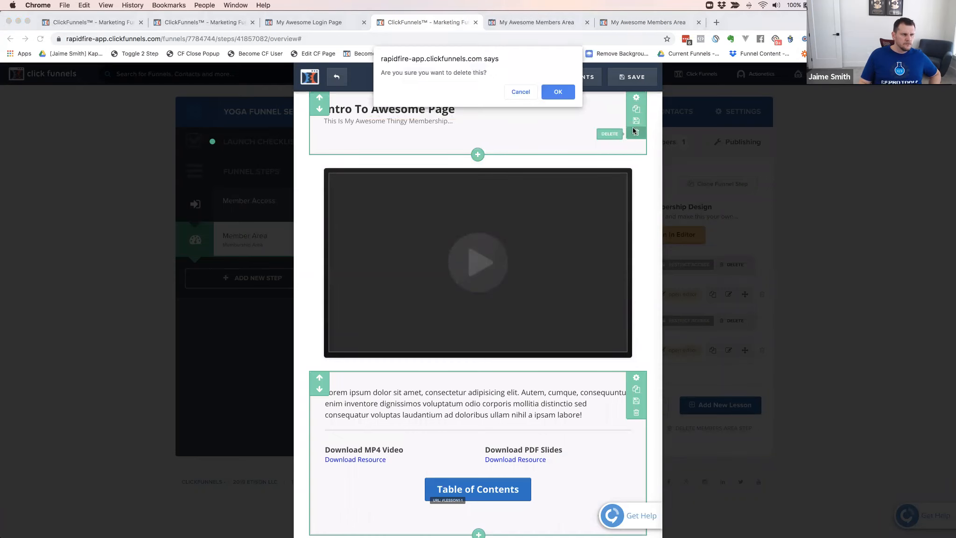
left_click(562, 91)
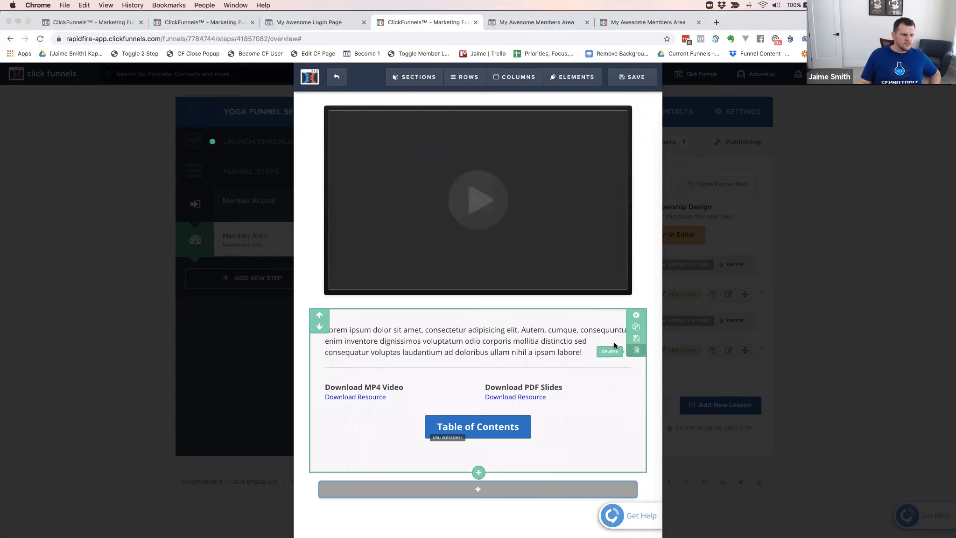
left_click(636, 349)
left_click(560, 90)
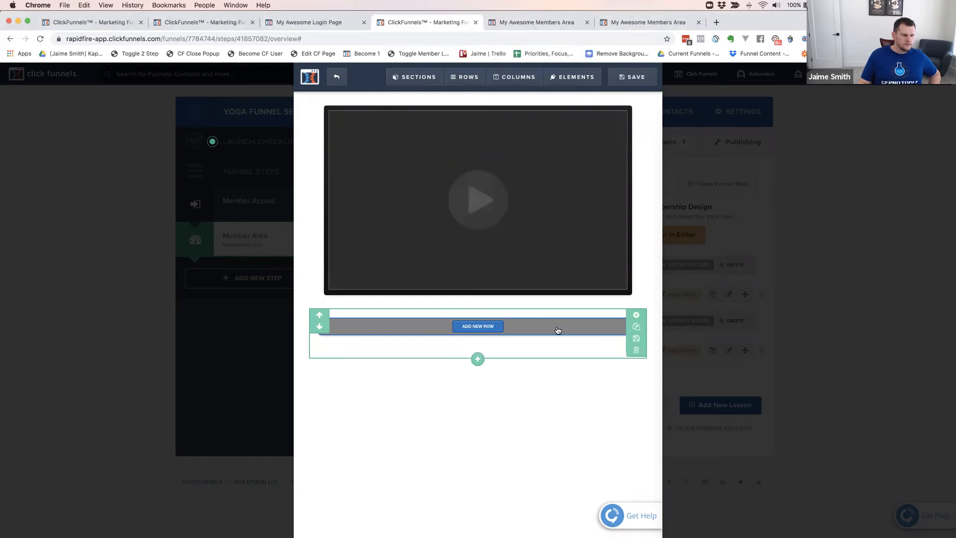
left_click(636, 350)
left_click(566, 93)
left_click(629, 79)
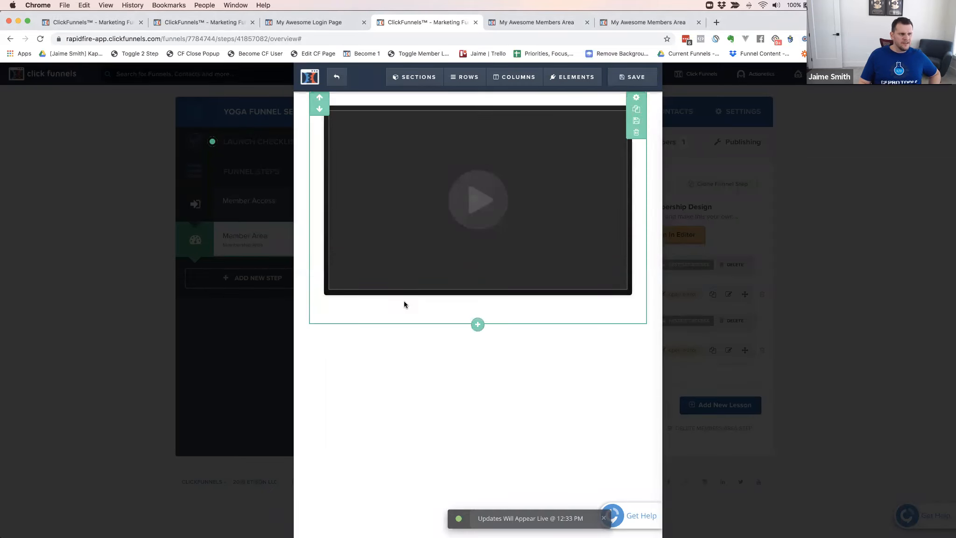
Refresh the live member area page and check the video-only lesson
left_click(631, 23)
key("super+r")
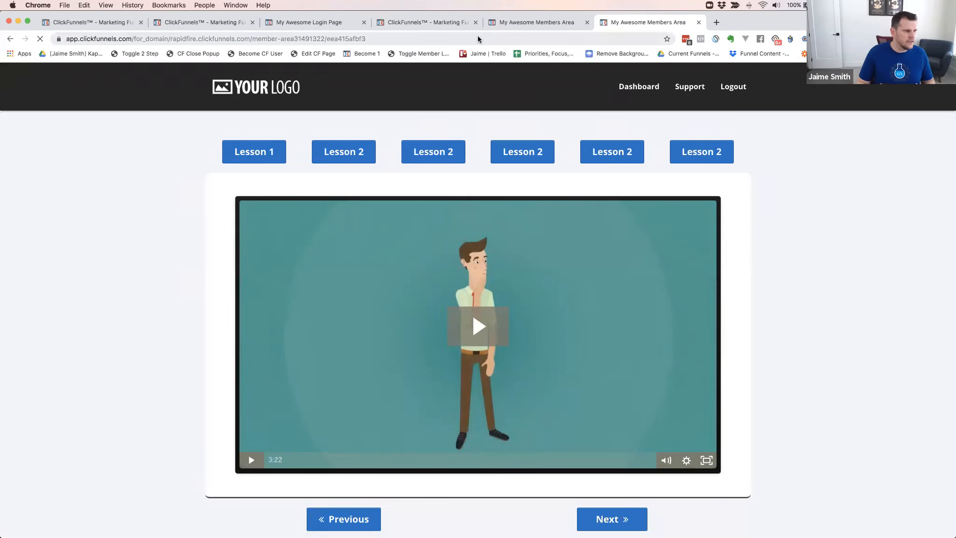
key("super+Tab")
key("super+grave")
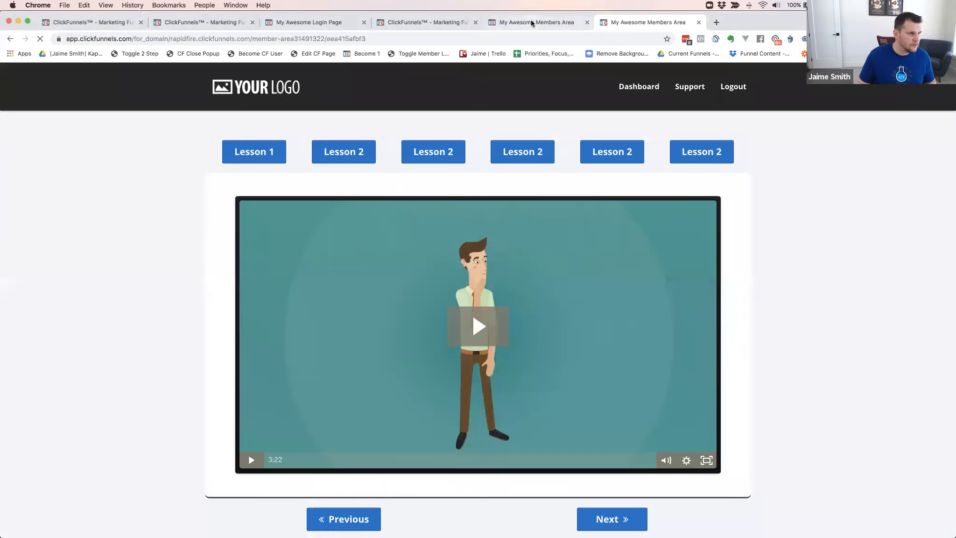
Inspect the live member area page with developer tools and preview it in iPhone X device emulation
left_click(531, 22)
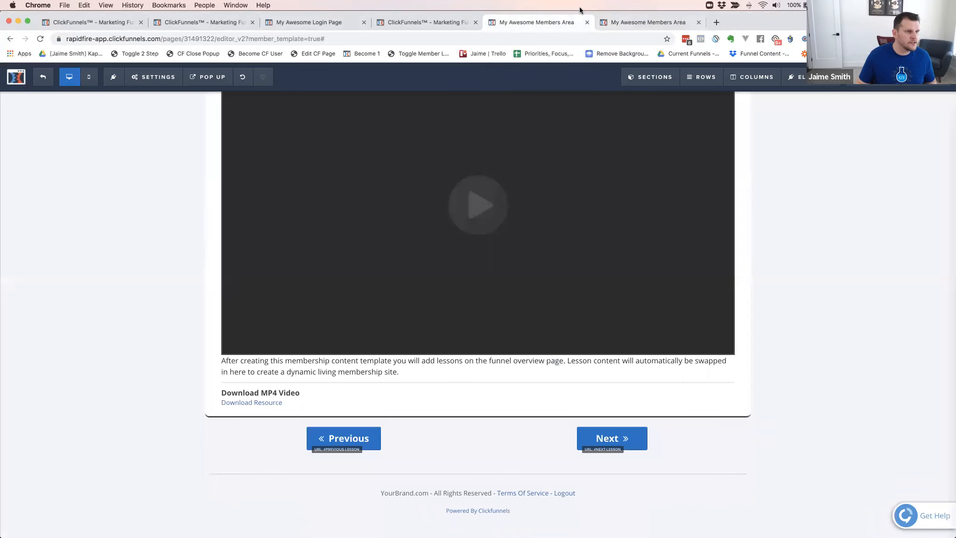
left_click(650, 22)
right_click(104, 337)
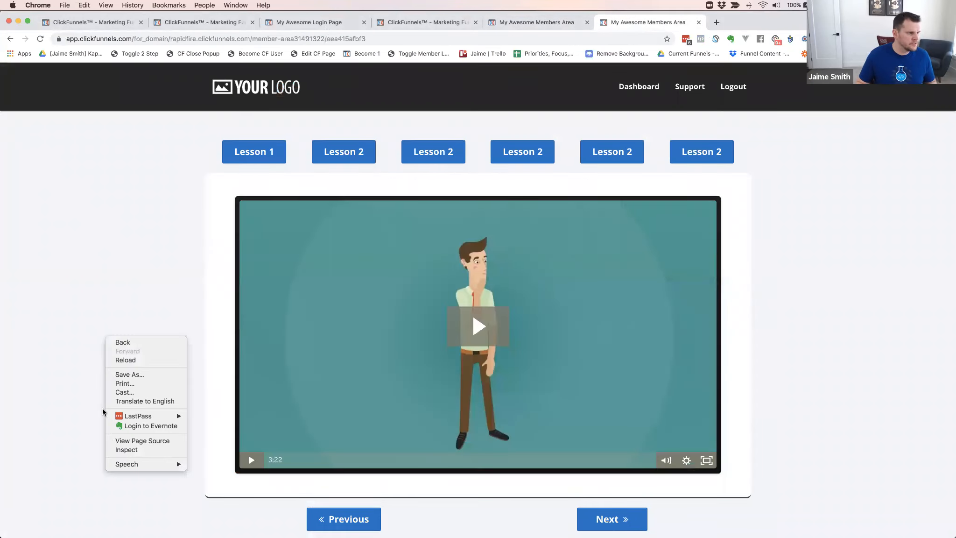
left_click(130, 451)
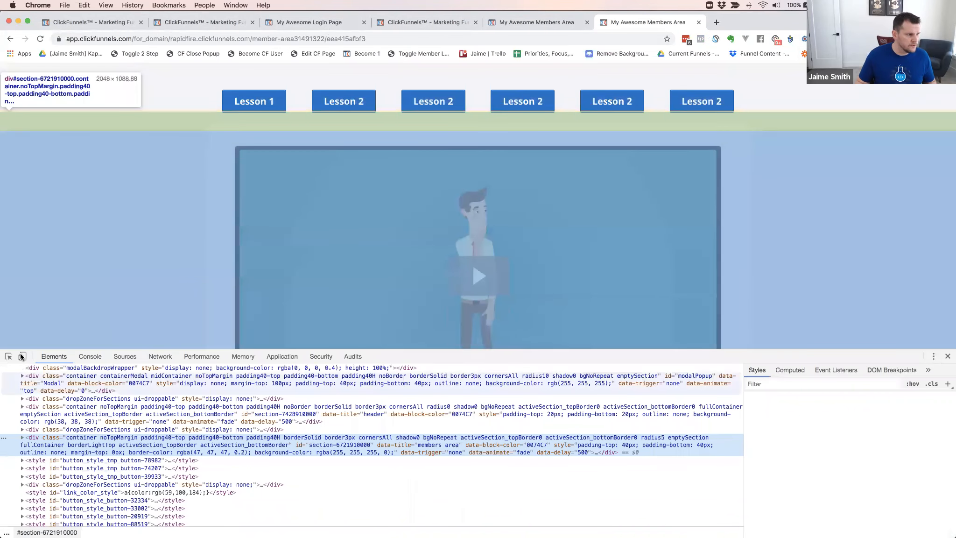
key("super+shift+m")
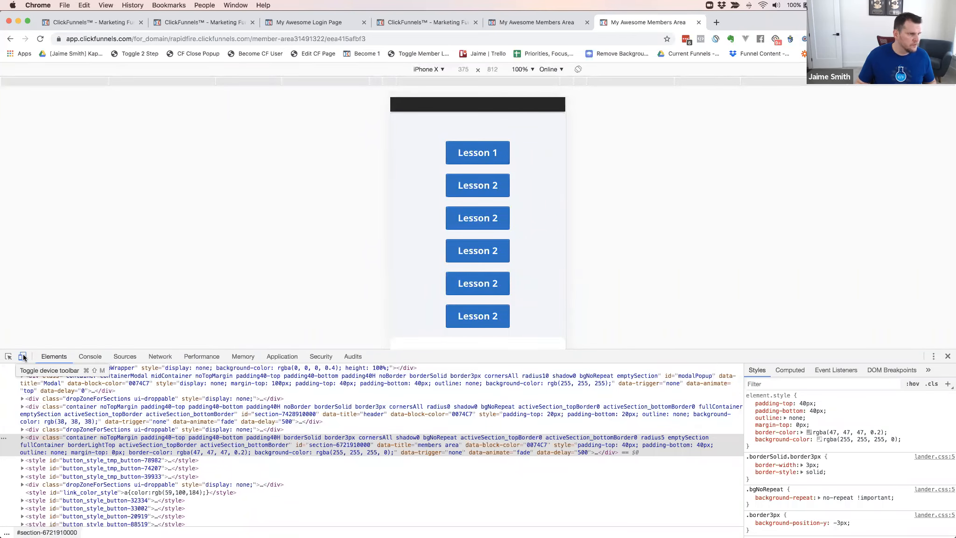
left_click(439, 70)
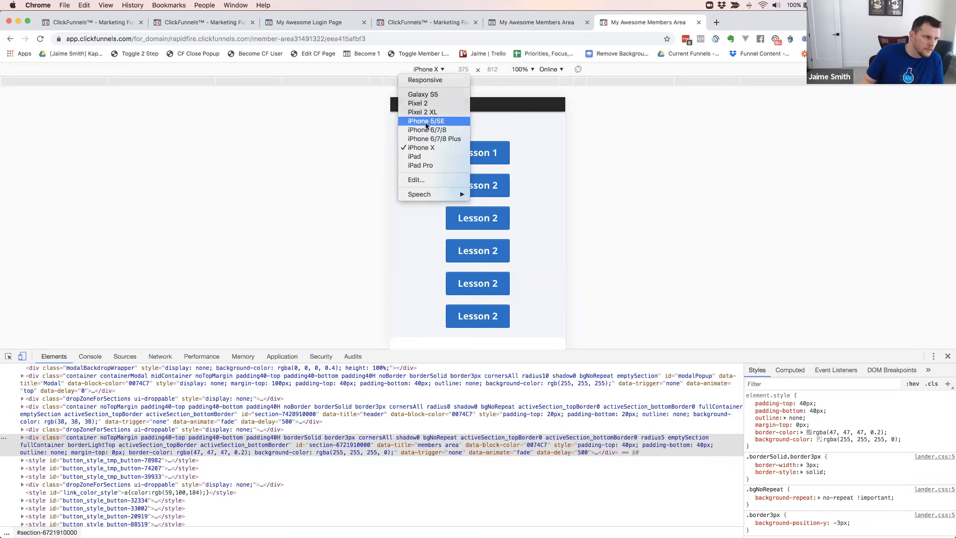
left_click(395, 70)
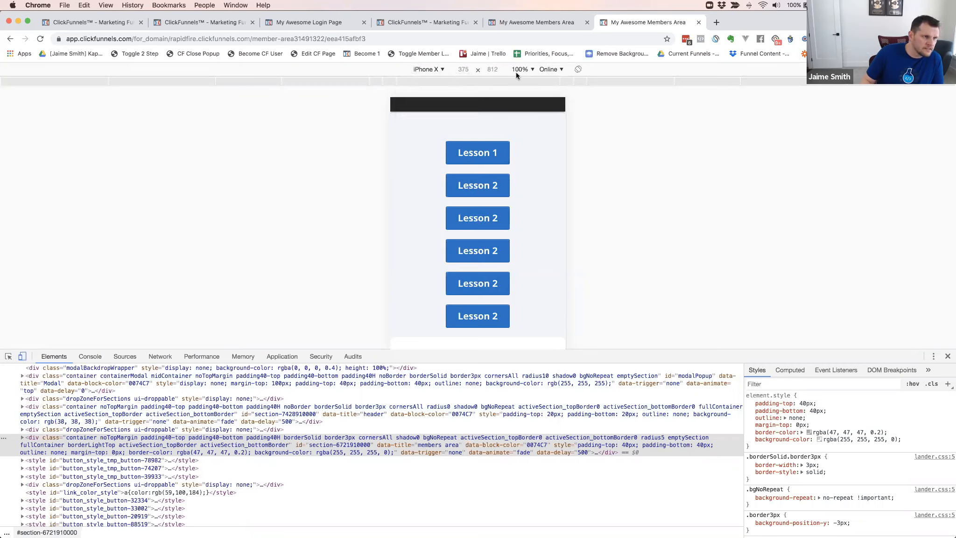
Set the mobile preview zoom to 150% and dock the developer tools to the right side
left_click(529, 69)
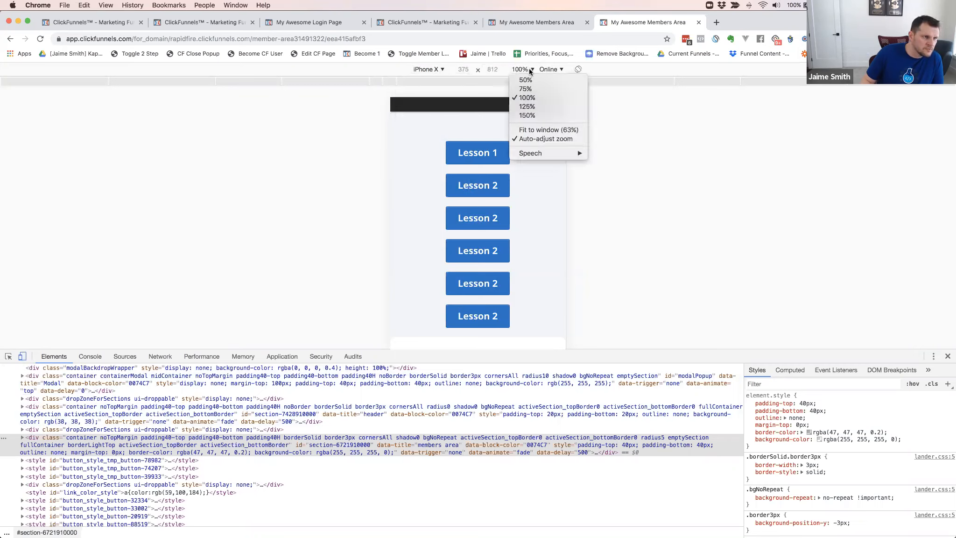
left_click(527, 115)
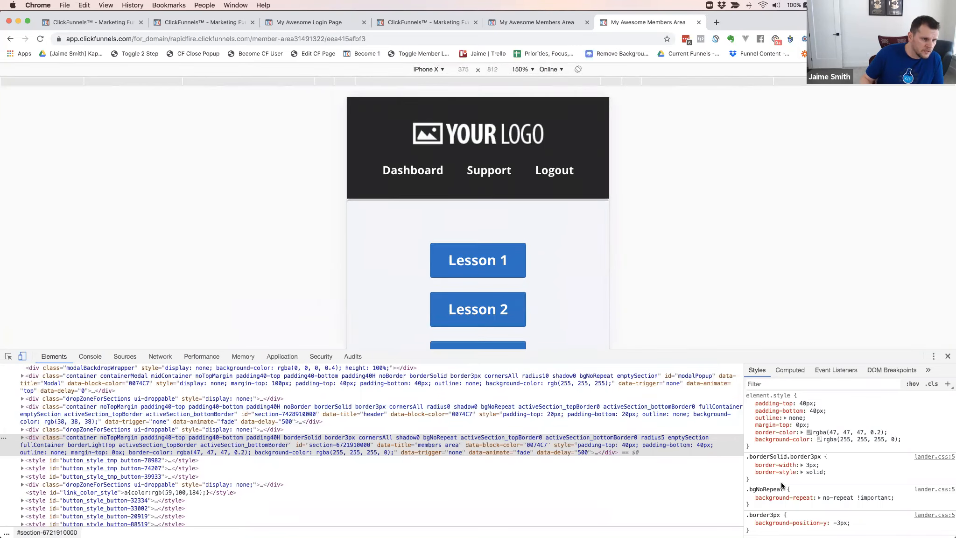
left_click(935, 356)
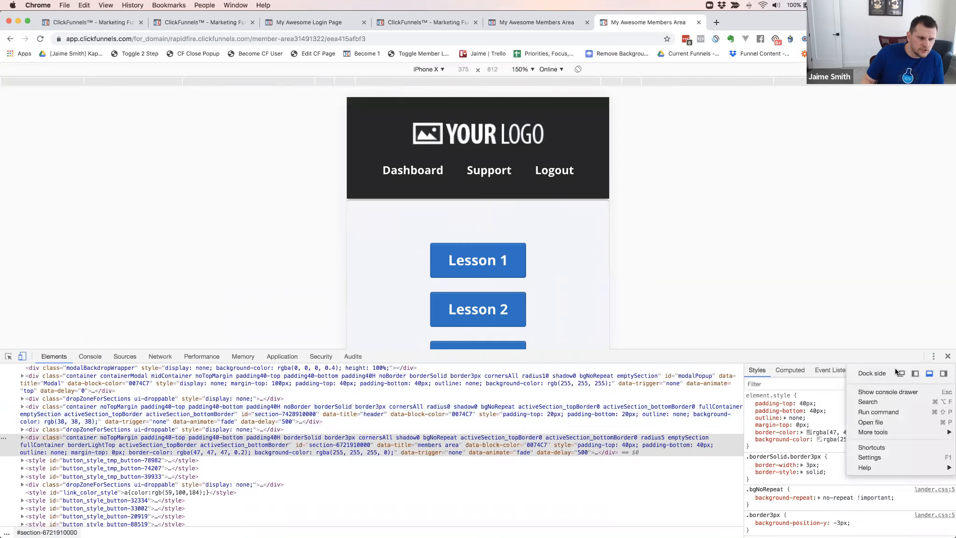
left_click(942, 375)
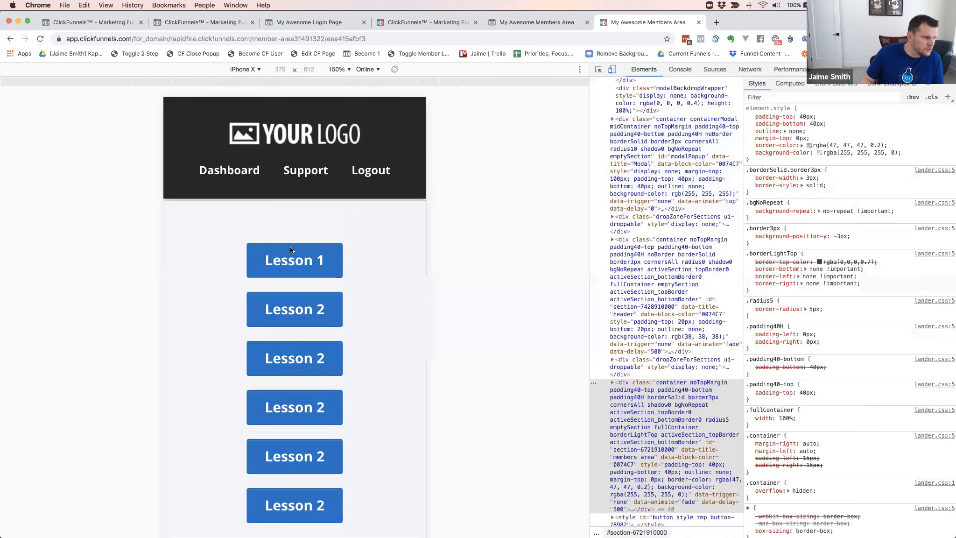
Test the Previous and Next buttons in the mobile preview and look through the stacked lesson buttons and lesson content
scroll(290, 247, "down", 10)
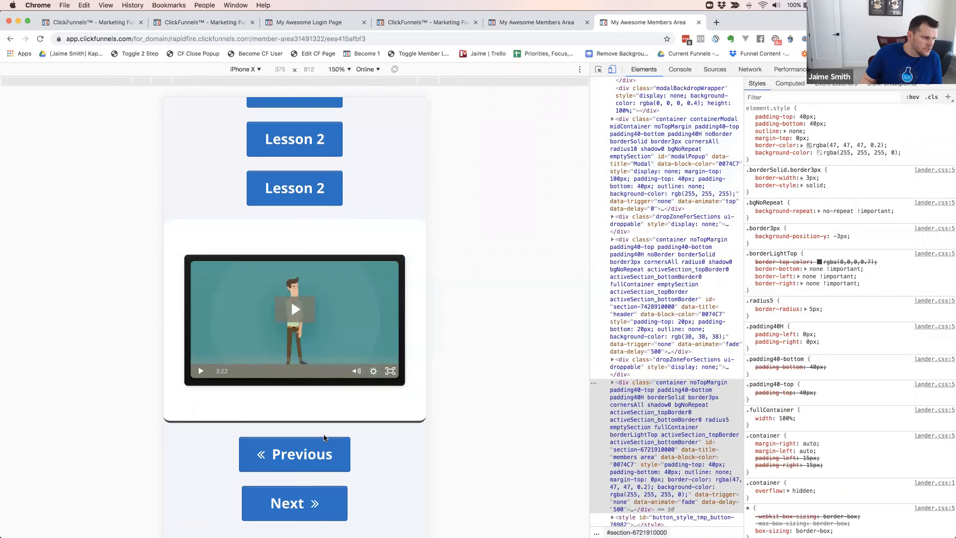
left_click(296, 455)
scroll(301, 453, "down", 15)
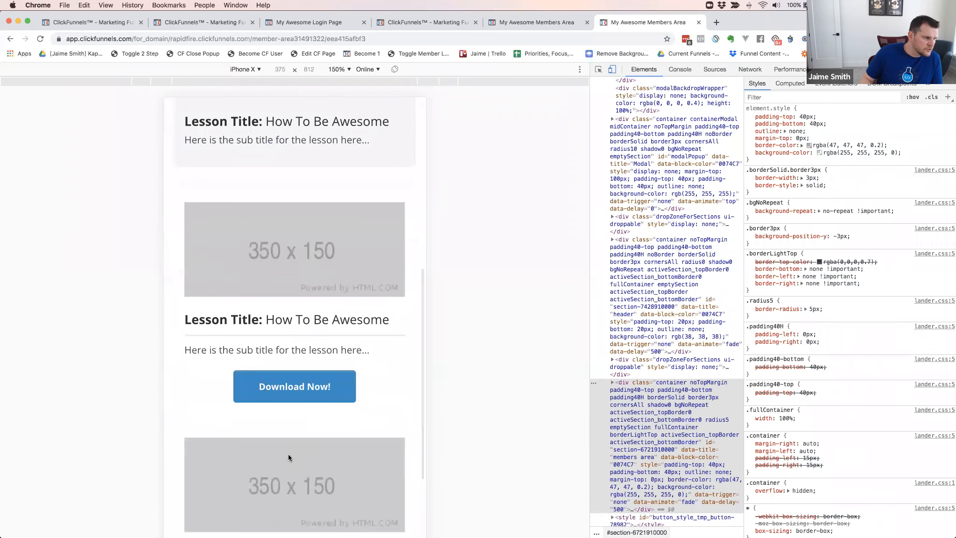
scroll(288, 458, "down", 8)
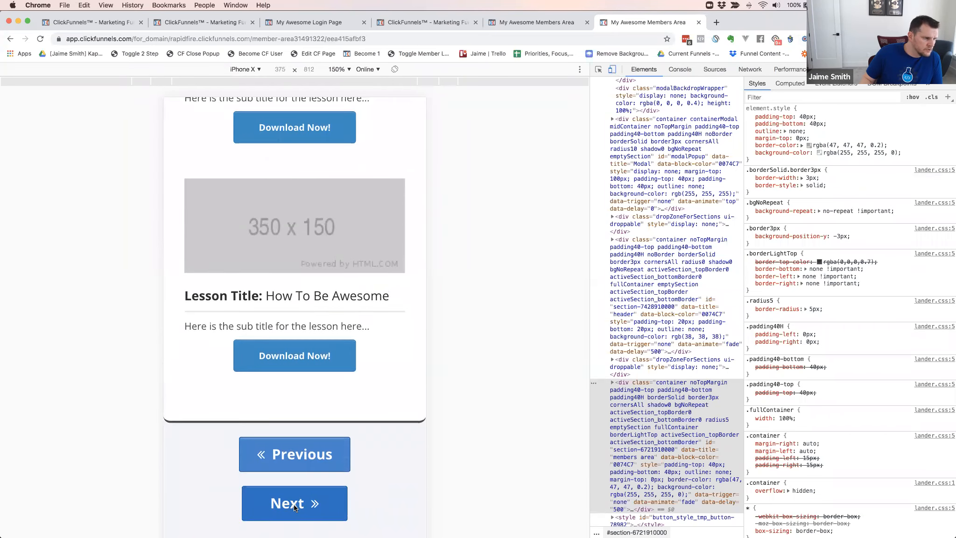
scroll(302, 402, "down", 12)
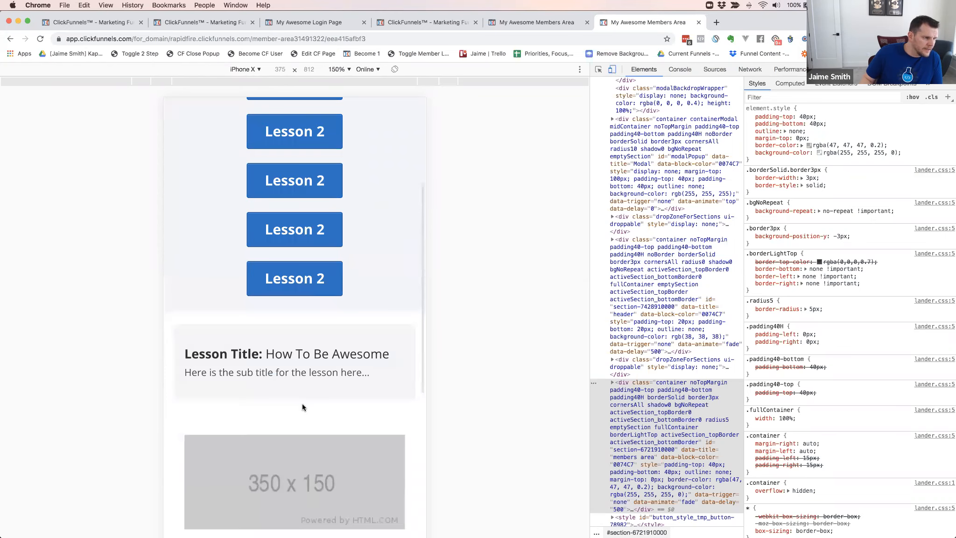
scroll(322, 344, "down", 7)
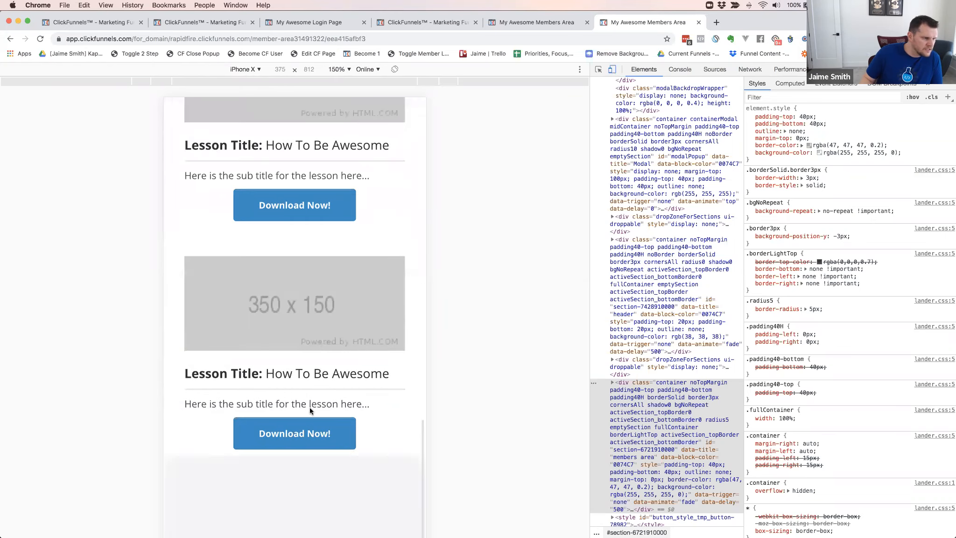
left_click(302, 504)
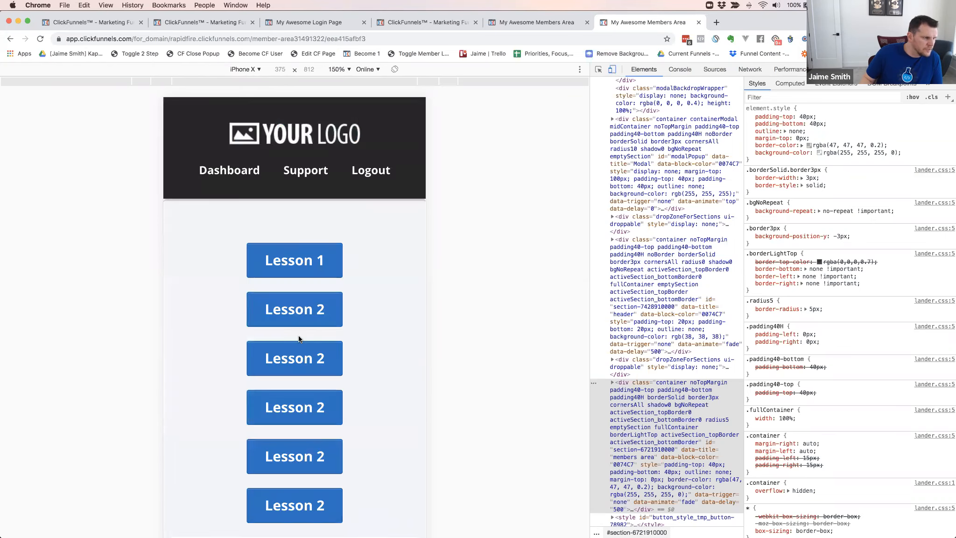
scroll(327, 341, "down", 5)
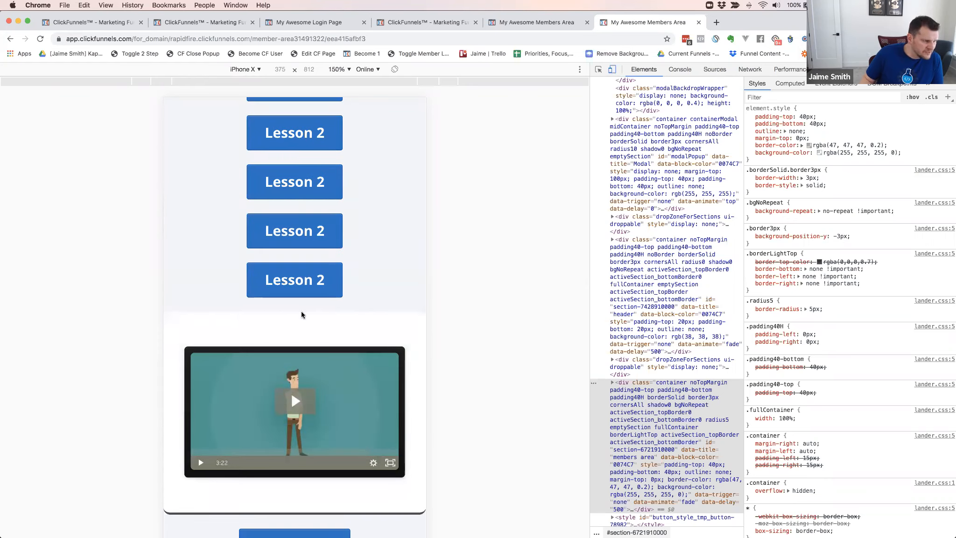
scroll(350, 298, "up", 5)
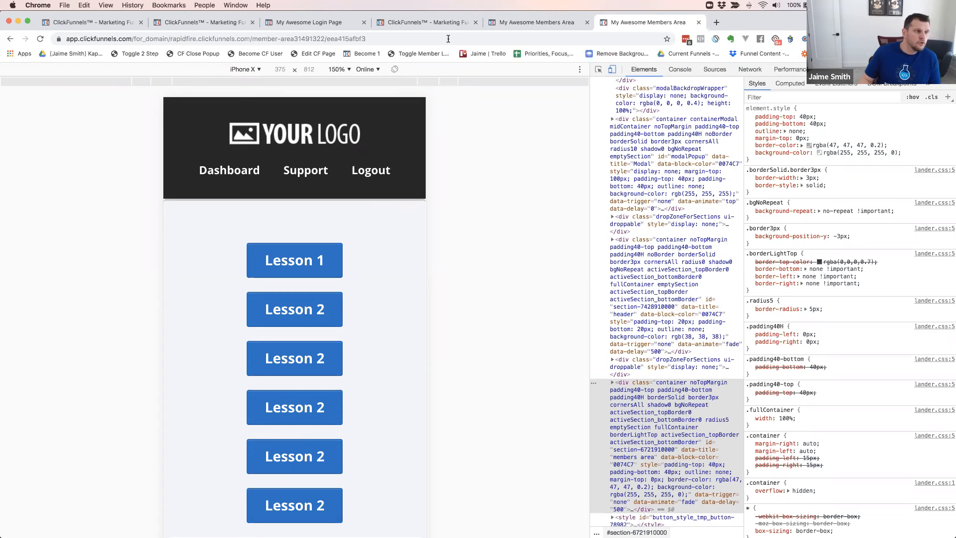
Return to the member area page editor and set the six-column lesson button row to show on desktop only
left_click(440, 24)
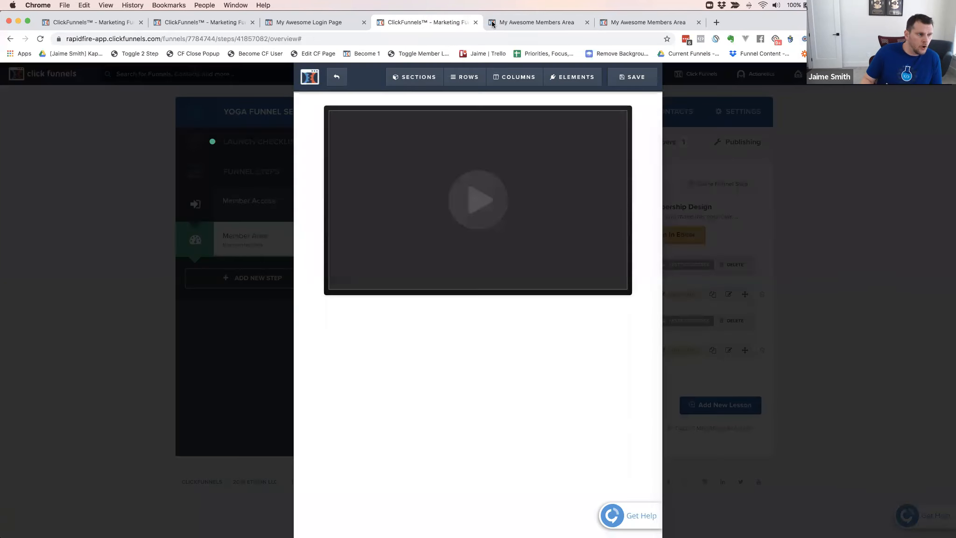
left_click(535, 22)
scroll(280, 229, "up", 5)
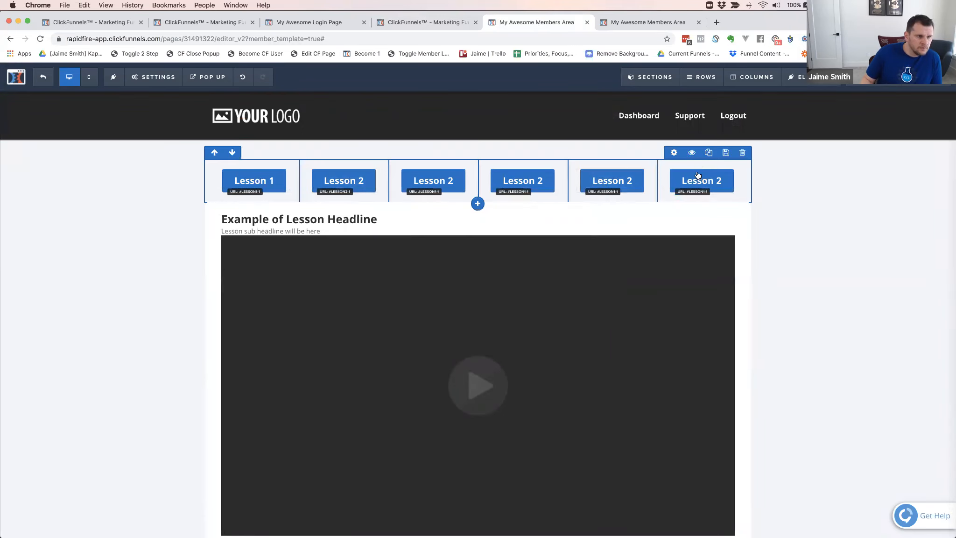
left_click(675, 152)
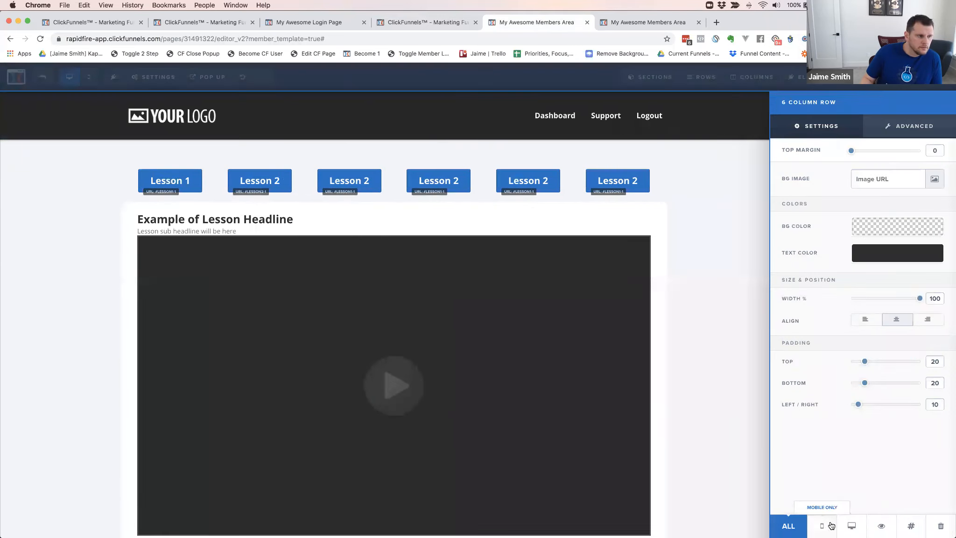
left_click(830, 526)
left_click(850, 526)
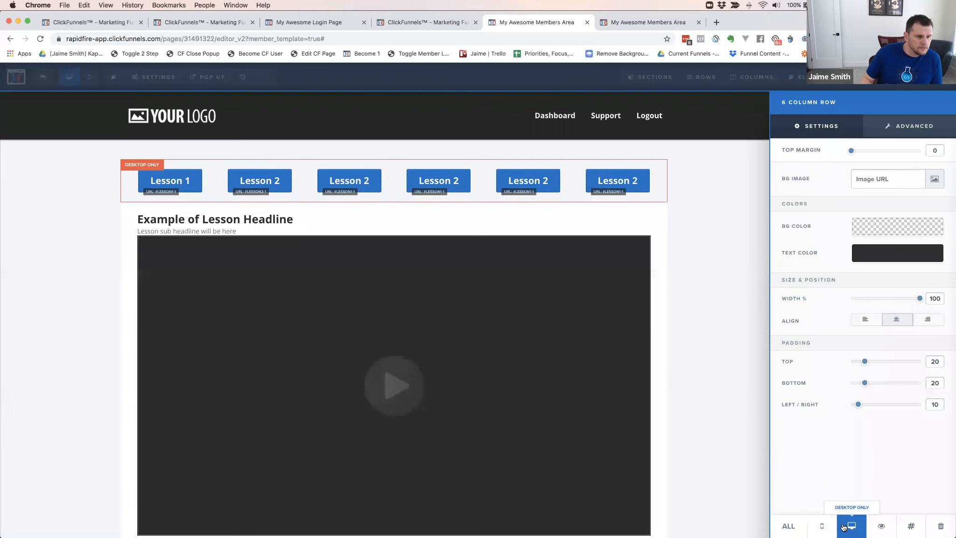
left_click(700, 180)
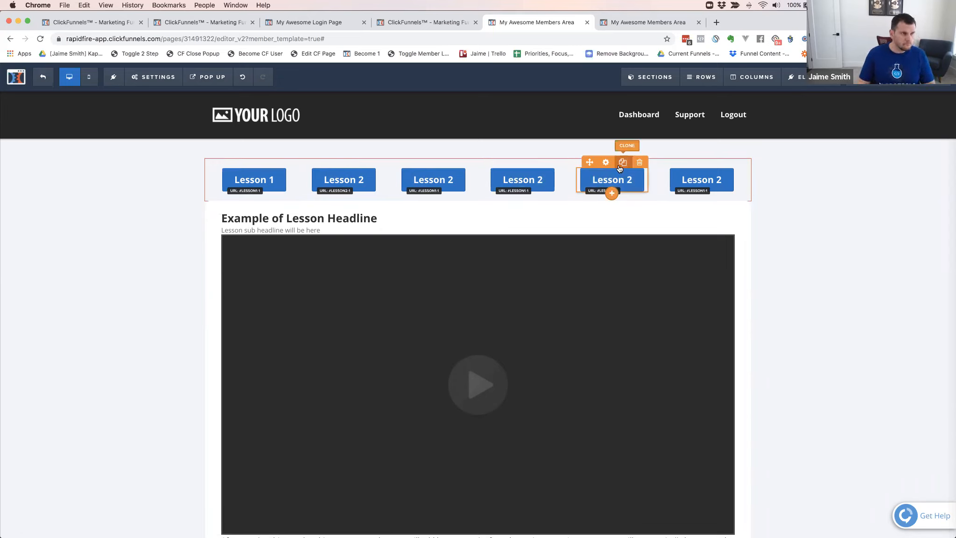
Return to the lesson editor and exit it to the Member Area step's overview
left_click(638, 22)
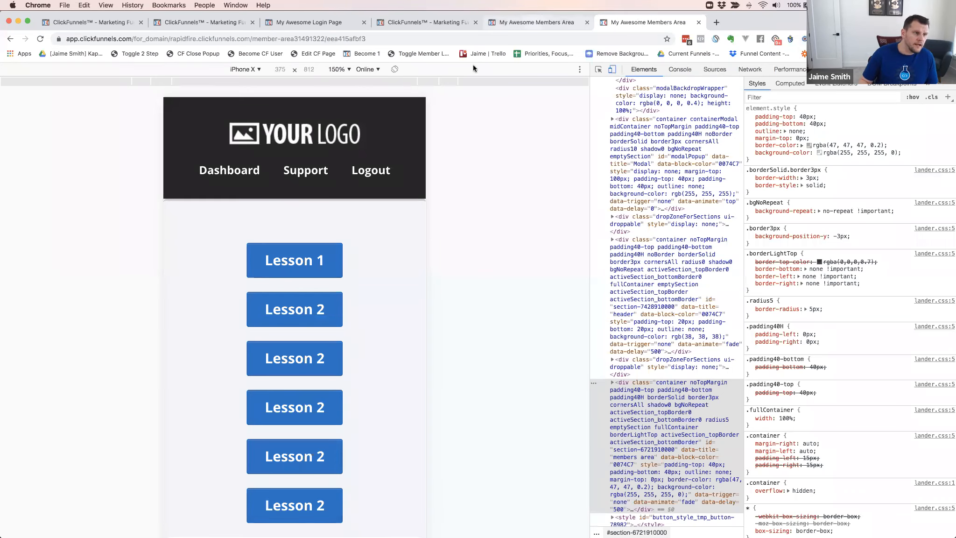
left_click(537, 23)
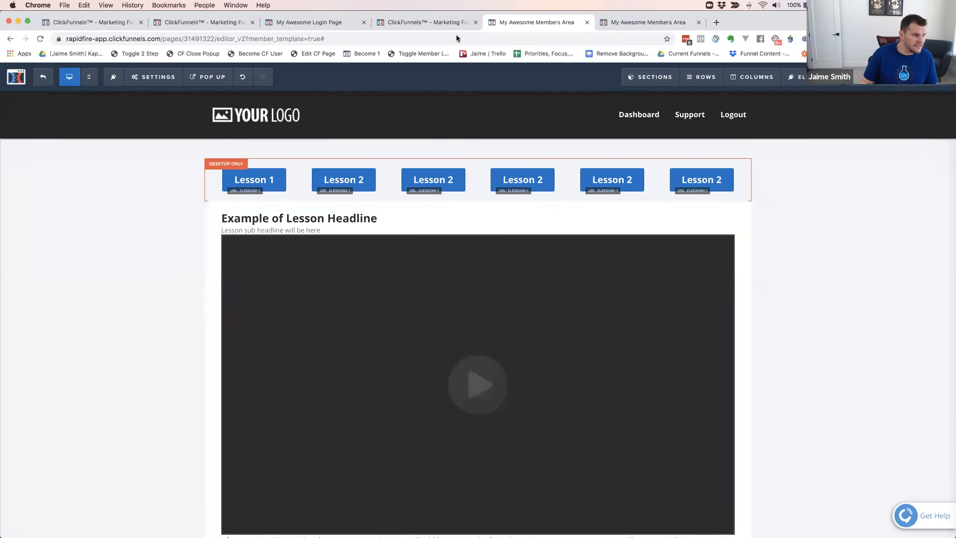
left_click(416, 19)
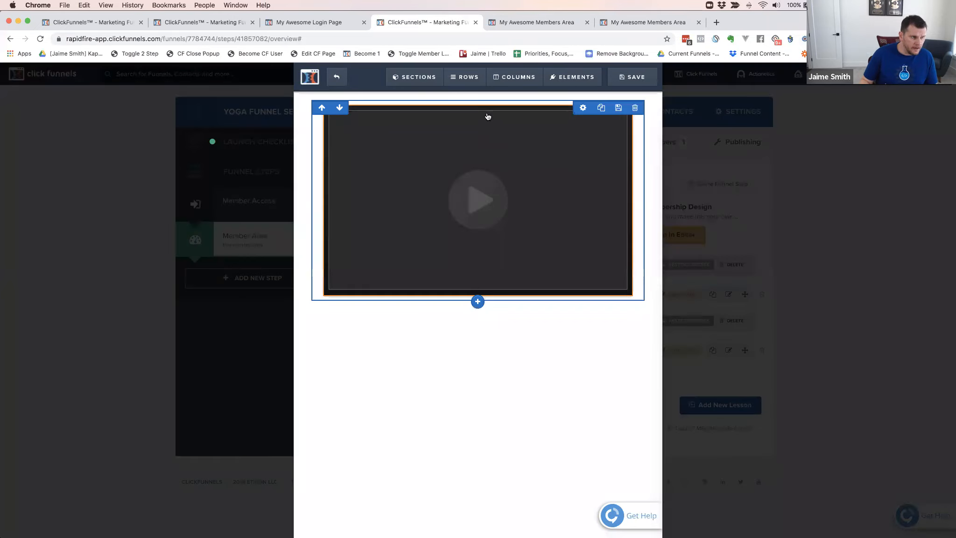
left_click(338, 79)
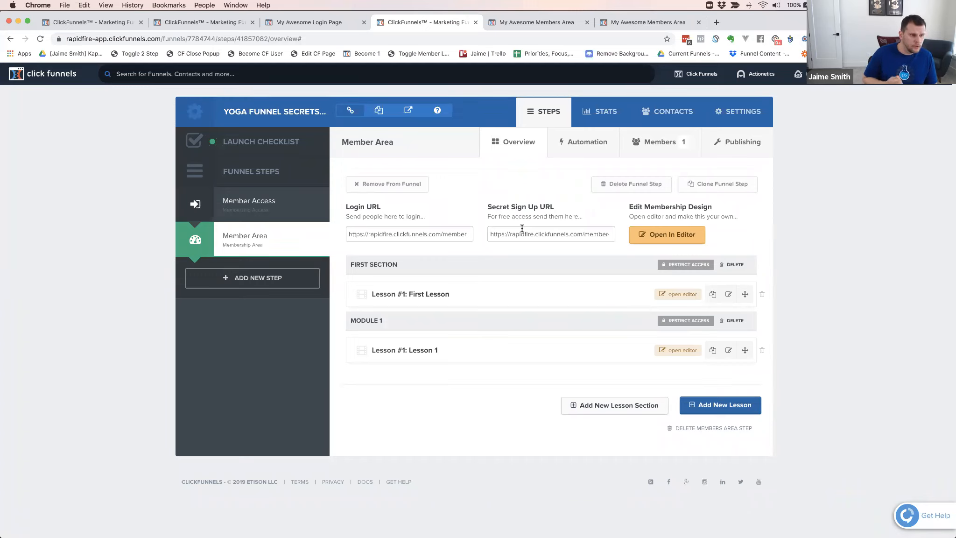
Check the Member Area's member list and look through the lesson buttons and content in the mobile preview
left_click(658, 144)
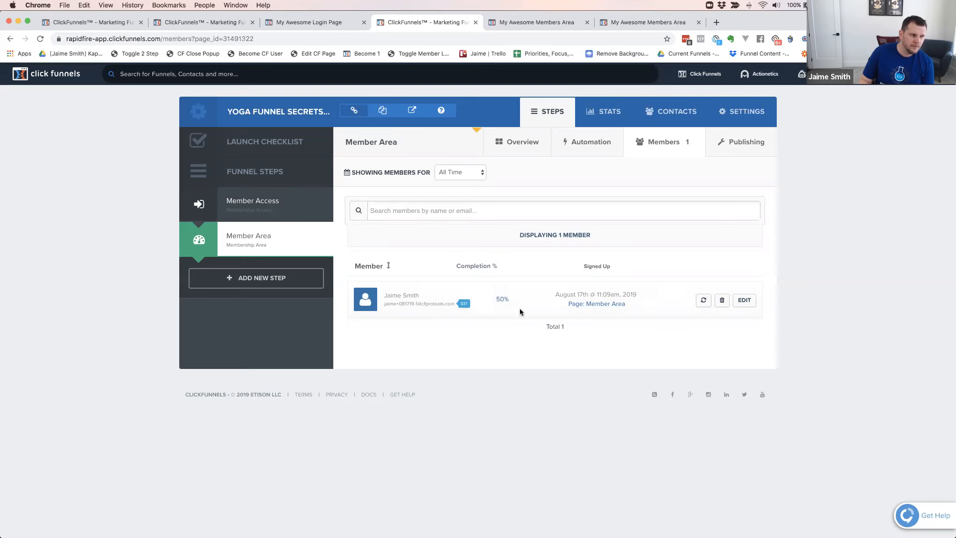
left_click(632, 21)
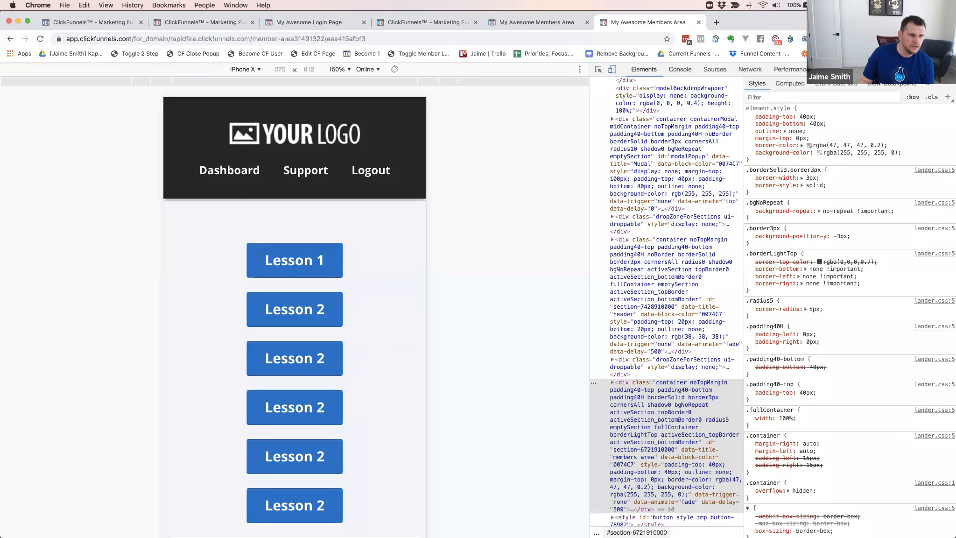
left_click(342, 277)
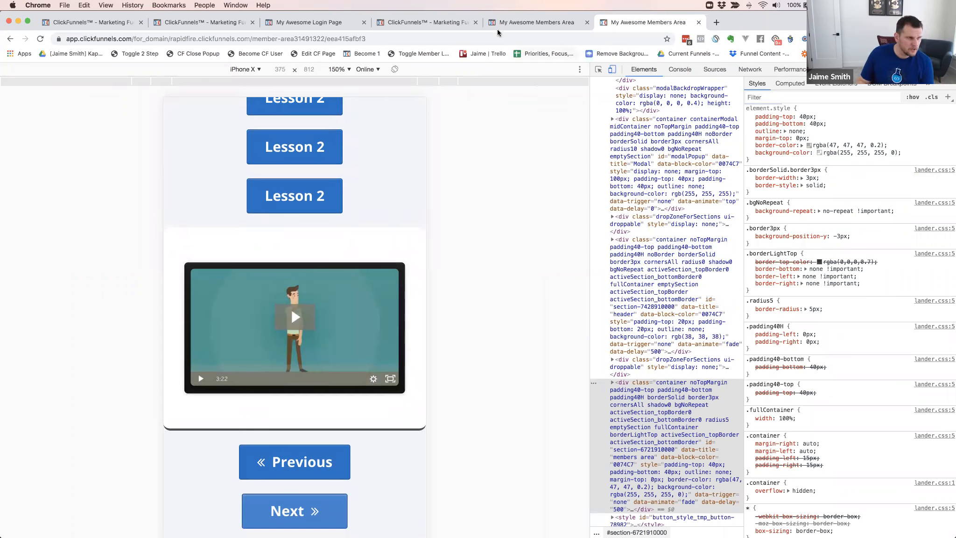
left_click(446, 22)
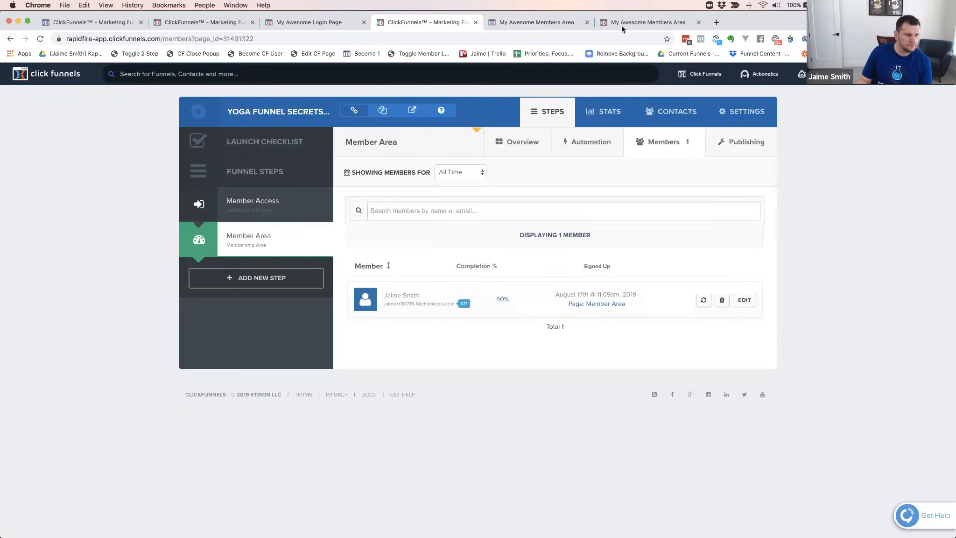
In the member area page editor, unhide the Membership Nav 2.1 element and save the page
key("ctrl+Tab")
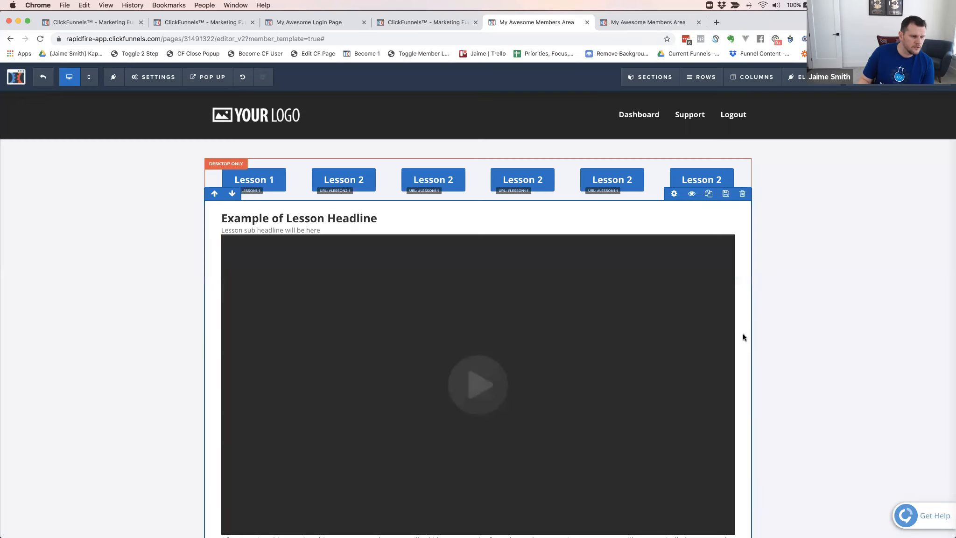
scroll(743, 334, "down", 5)
mouse_move(798, 91)
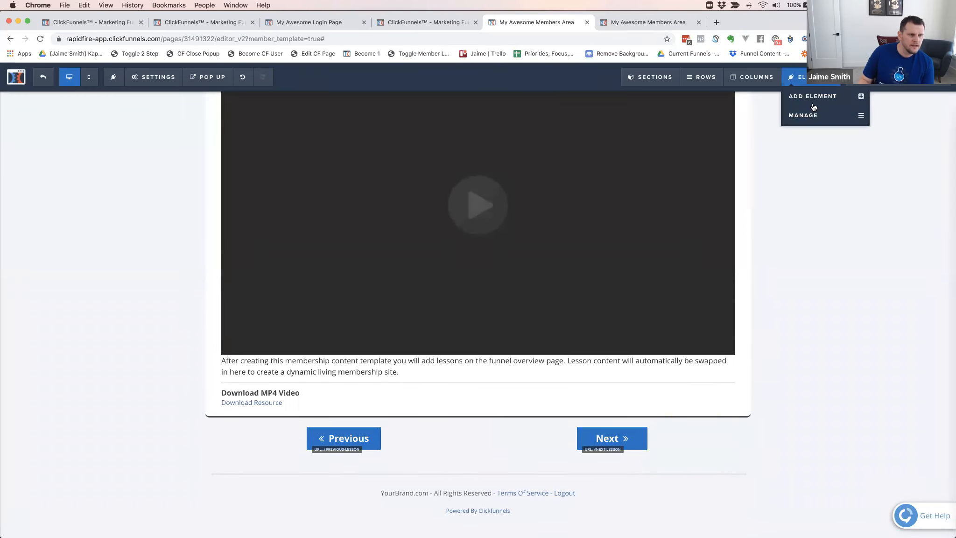
left_click(811, 116)
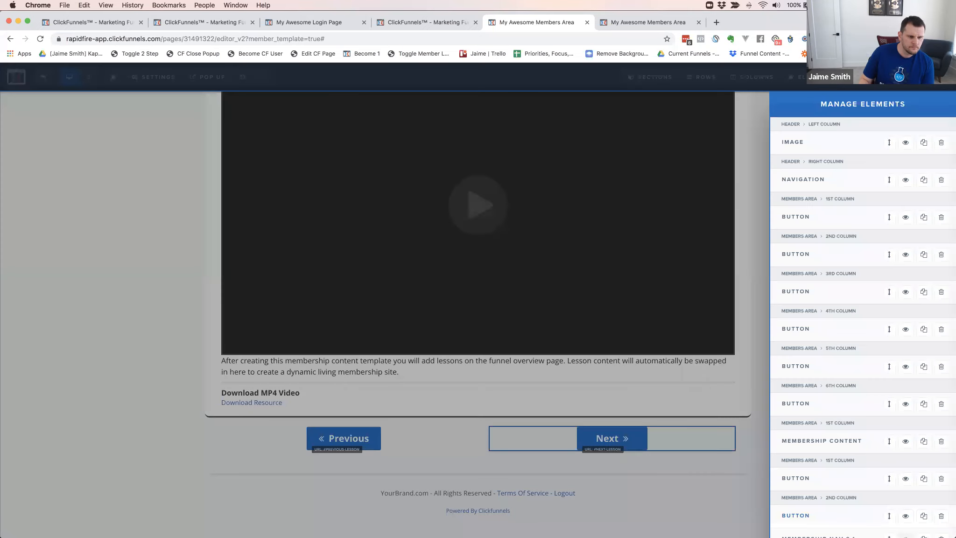
scroll(880, 451, "down", 3)
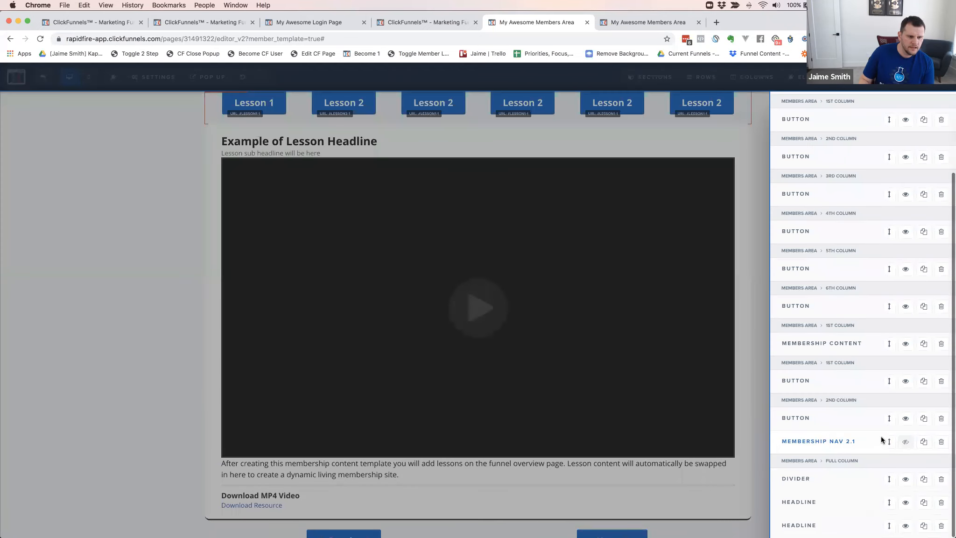
left_click(907, 443)
left_click(742, 441)
left_click(924, 78)
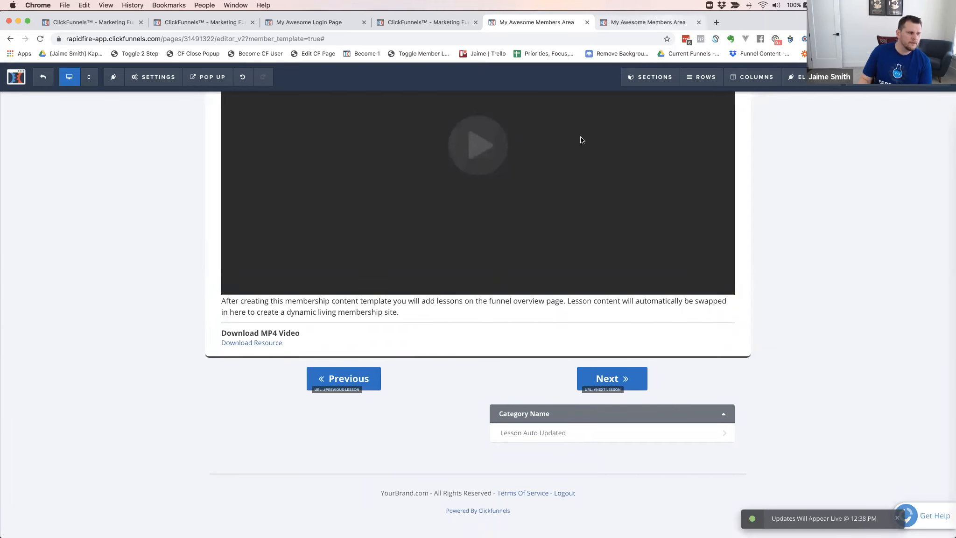
Reload the mobile preview and check the lesson navigation below the Previous and Next buttons, expanding Module 1
key("ctrl+Tab")
key("super+r")
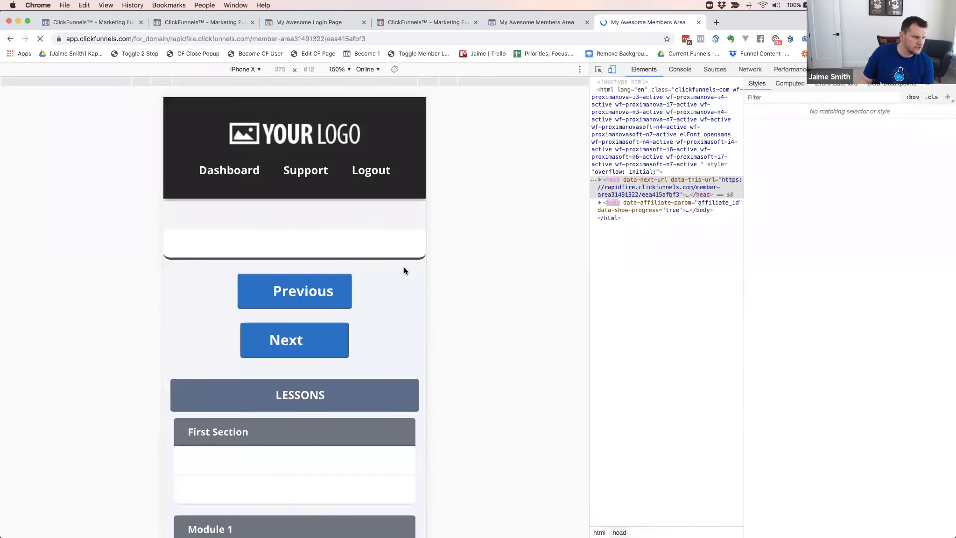
scroll(343, 285, "down", 10)
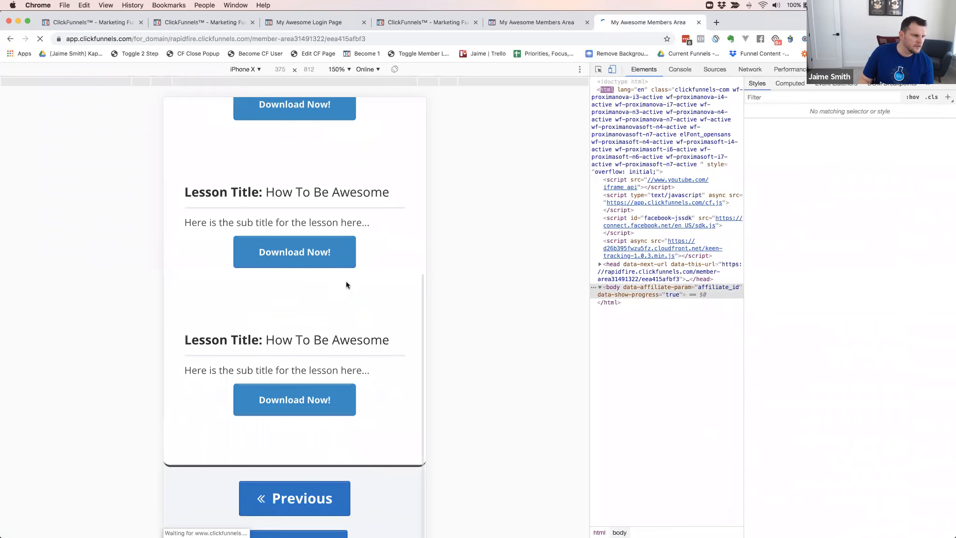
scroll(346, 282, "down", 3)
scroll(345, 281, "down", 5)
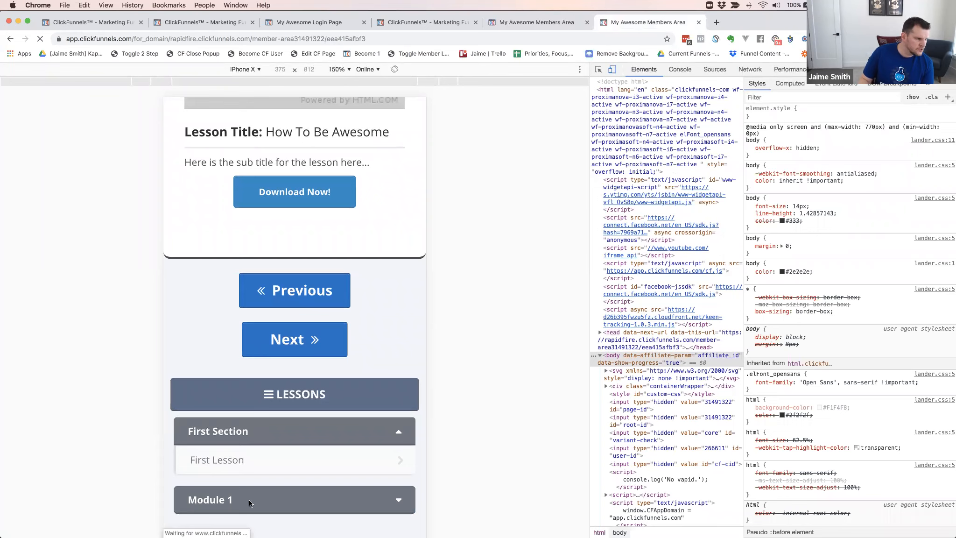
left_click(271, 506)
scroll(292, 437, "down", 1)
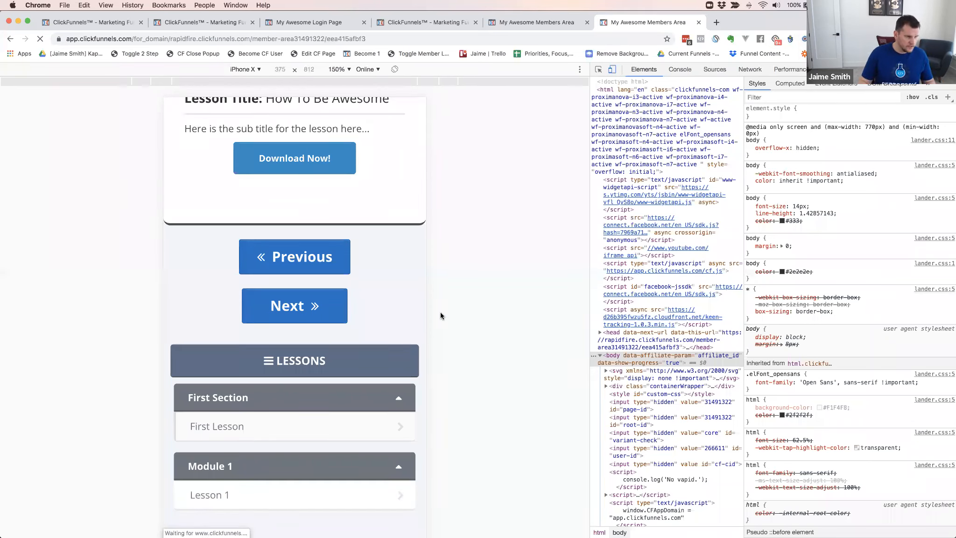
Open cfcodelab.com in a new browser window and log in to the CF Code Lab member area
key("super+n")
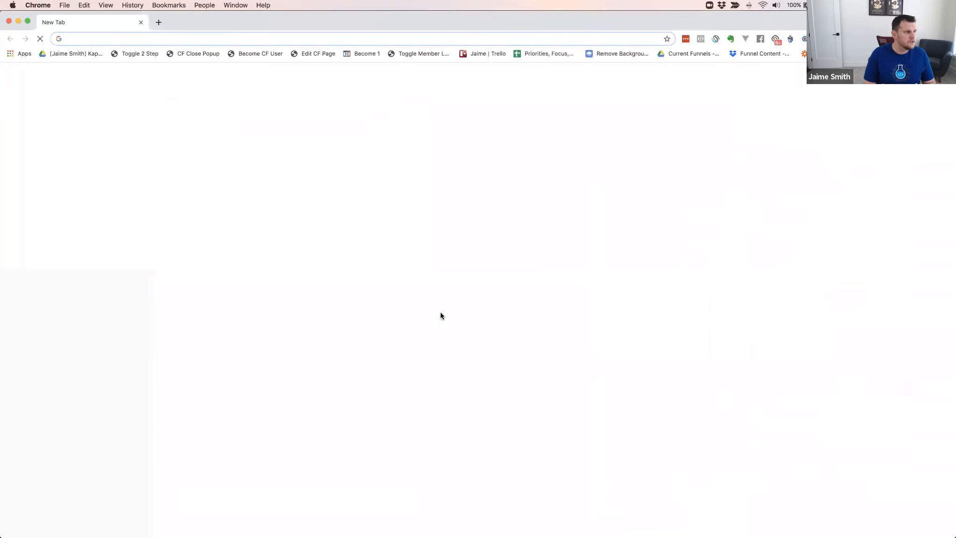
type("cfcode")
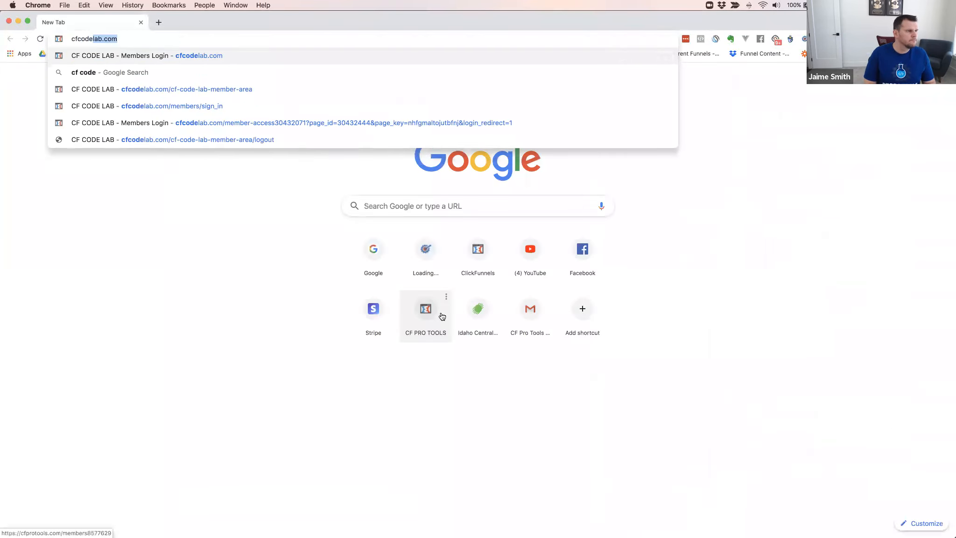
key("Return")
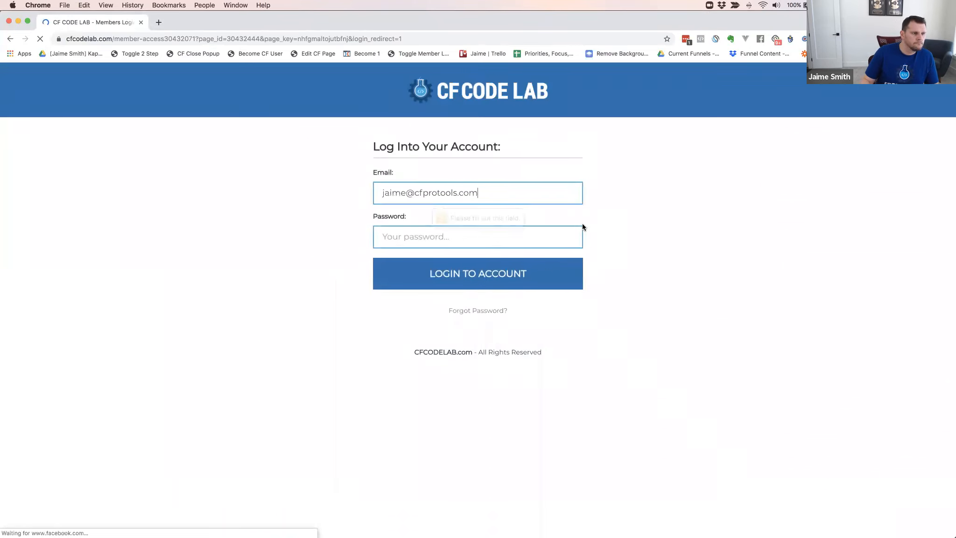
left_click(493, 269)
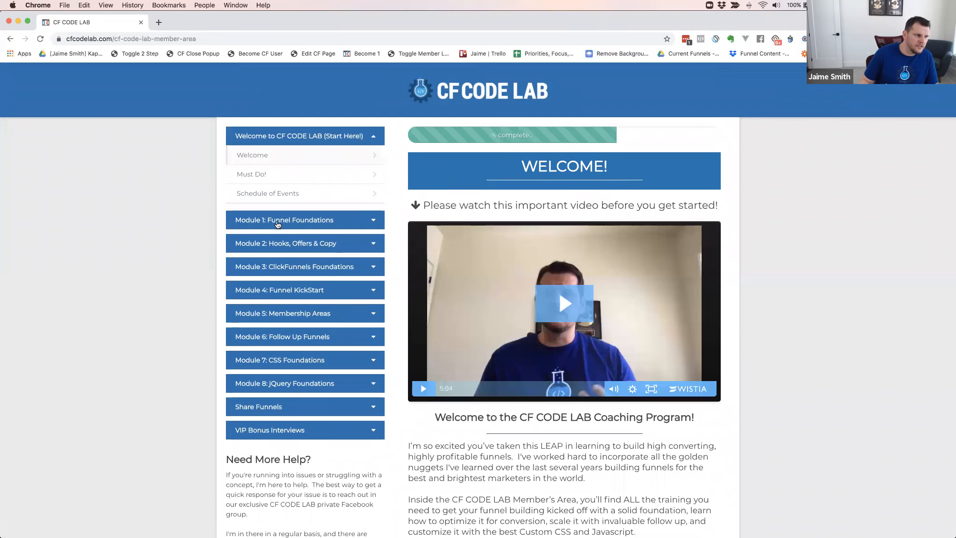
Expand Modules 1 through 4 in the CF Code Lab lesson navigation to view their lessons
left_click(284, 224)
left_click(271, 264)
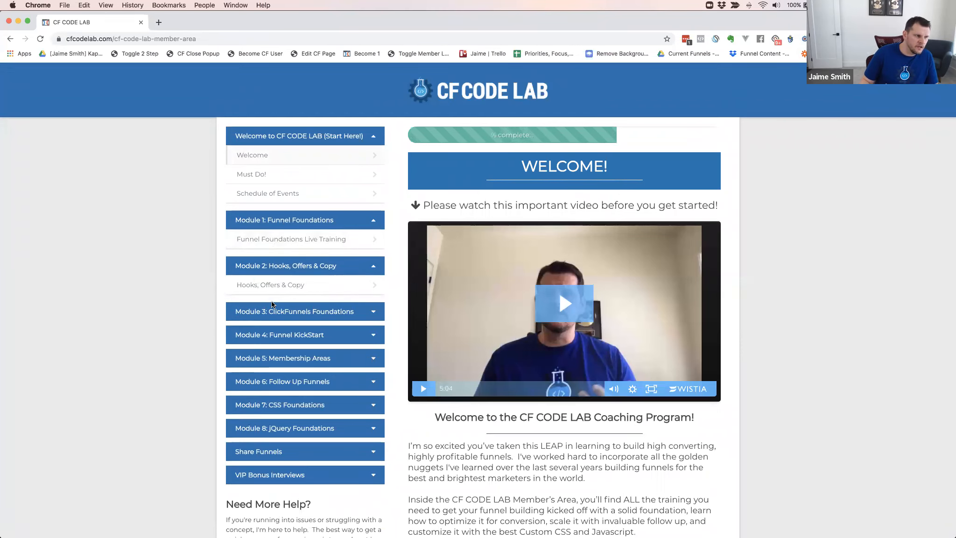
left_click(274, 313)
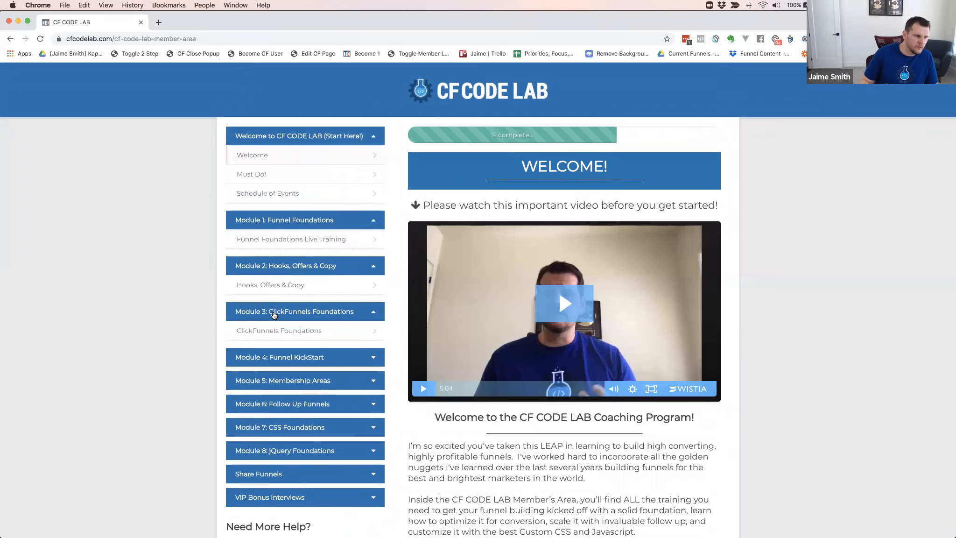
left_click(293, 357)
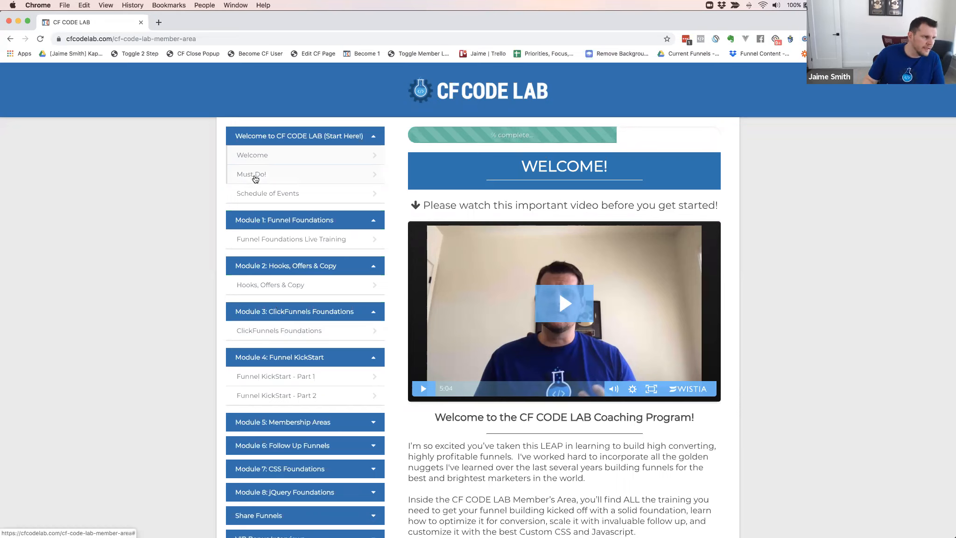
Inspect the Must Do! lesson link, widen the developer tools, and select the fa fa-check icon inside its pull right span
triple_click(251, 175)
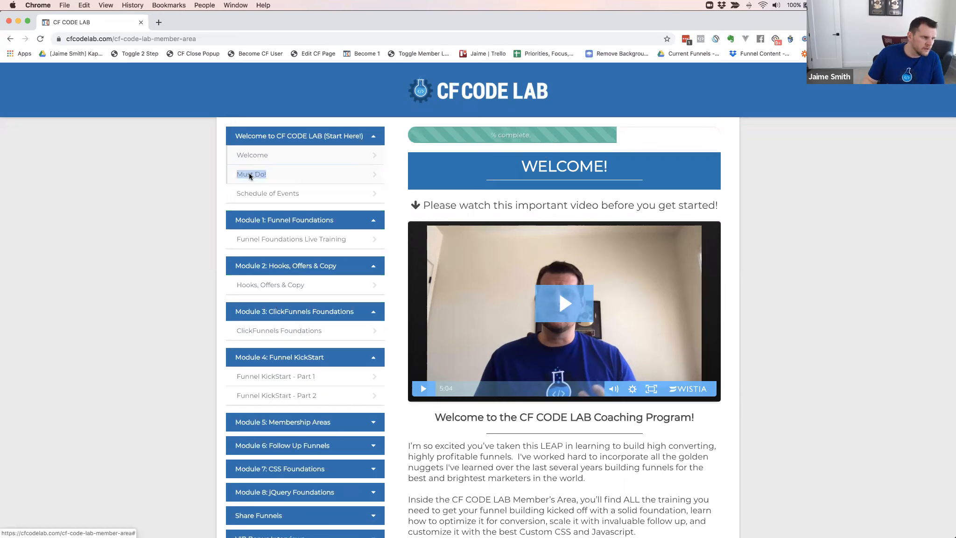
right_click(250, 176)
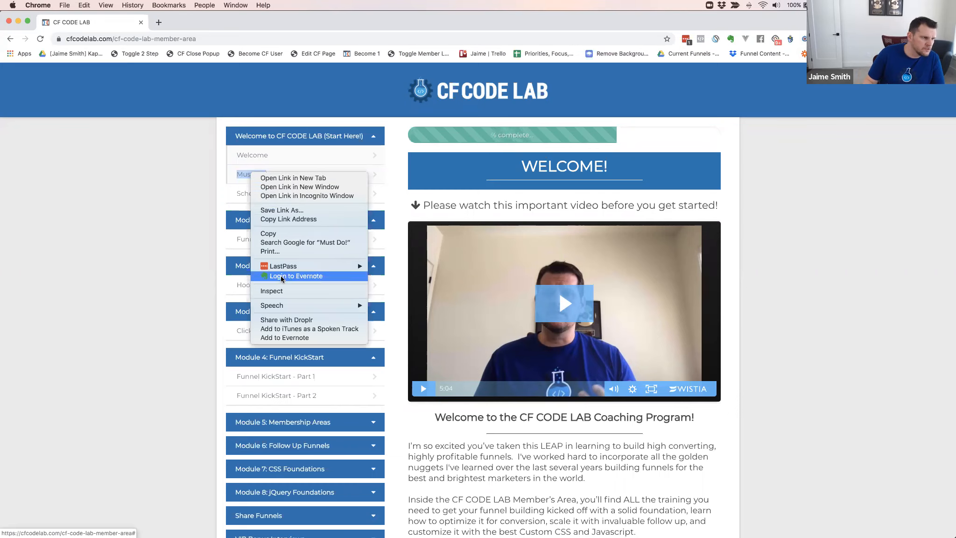
left_click(280, 291)
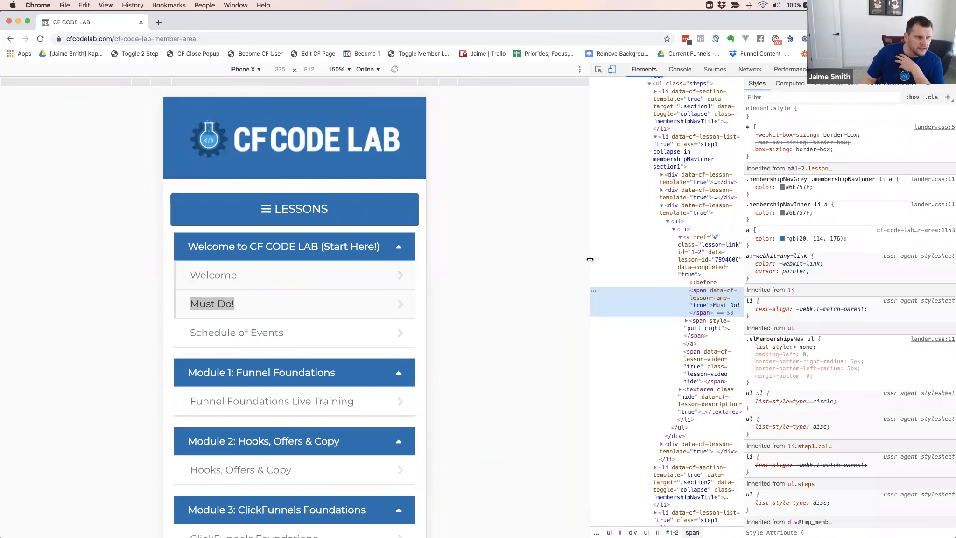
left_click_drag(585, 258, 455, 265)
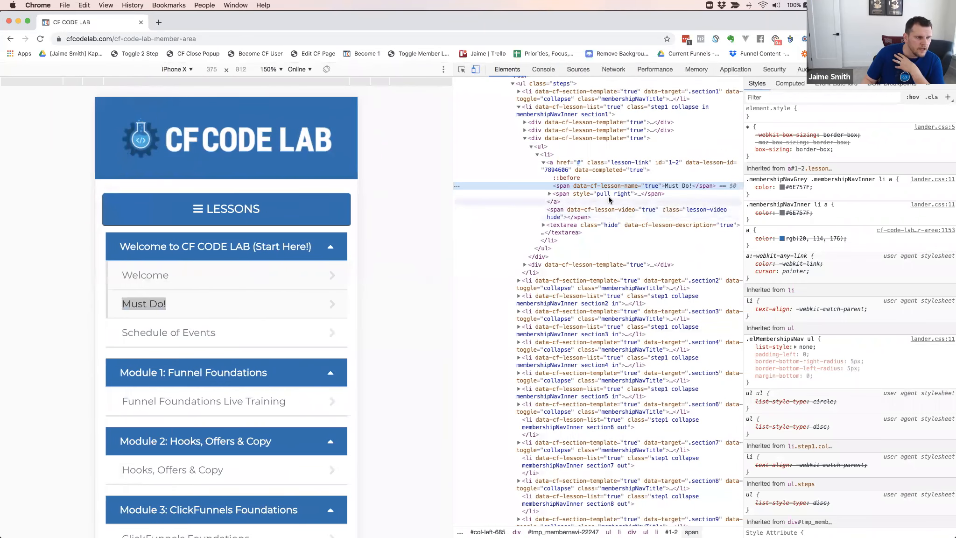
left_click(551, 194)
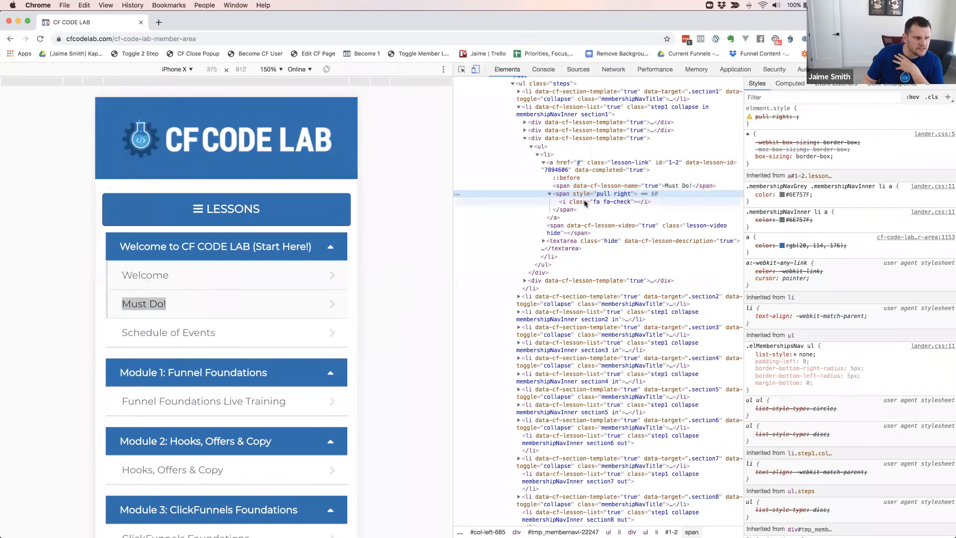
left_click(583, 201)
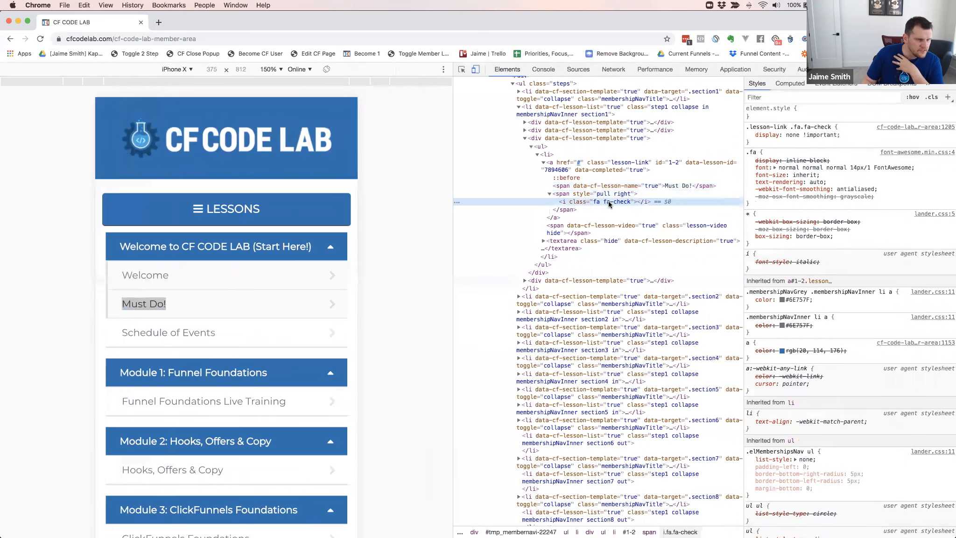
Disable the display: none !important rule for .lesson-link .fa.fa-check and look through the check marks in the lesson list
left_click(748, 135)
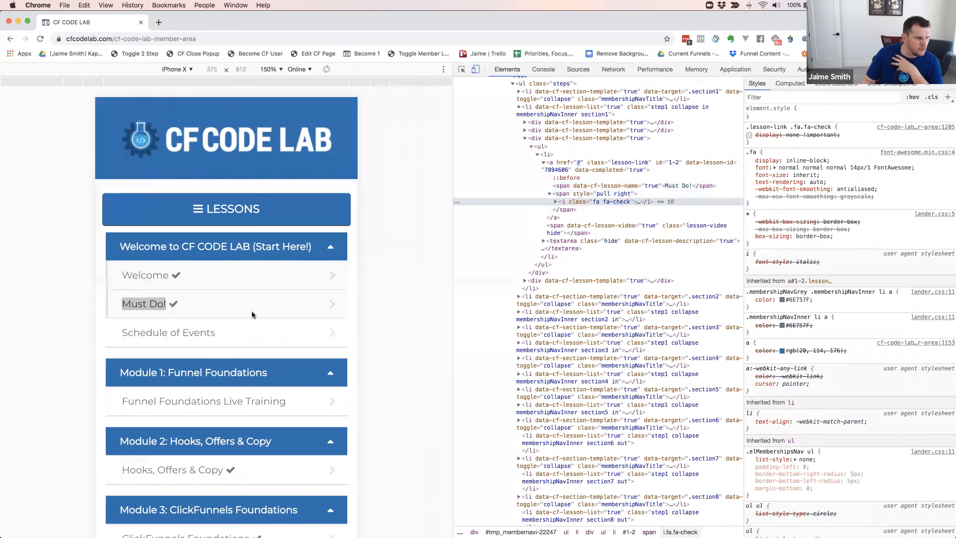
scroll(251, 311, "down", 5)
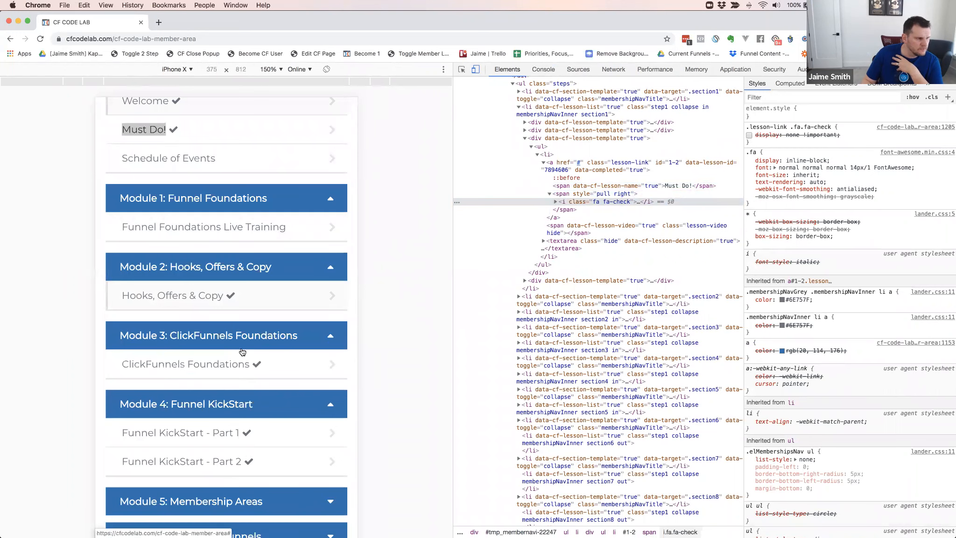
scroll(235, 336, "up", 4)
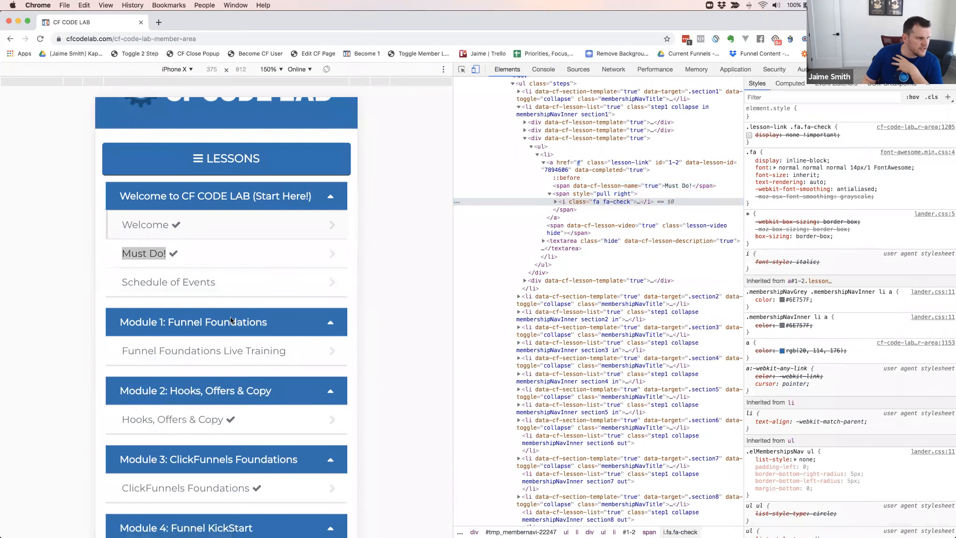
scroll(289, 339, "down", 5)
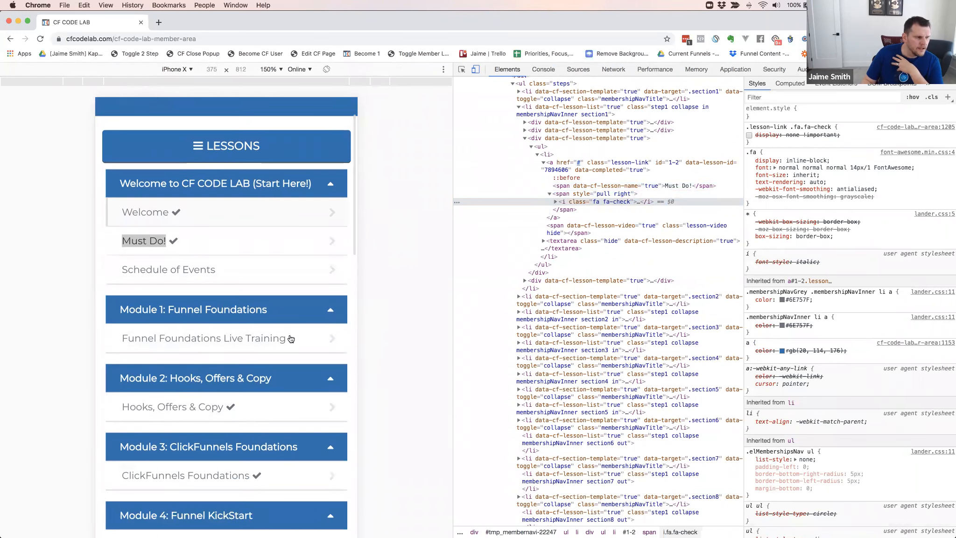
scroll(277, 336, "down", 5)
scroll(277, 331, "up", 10)
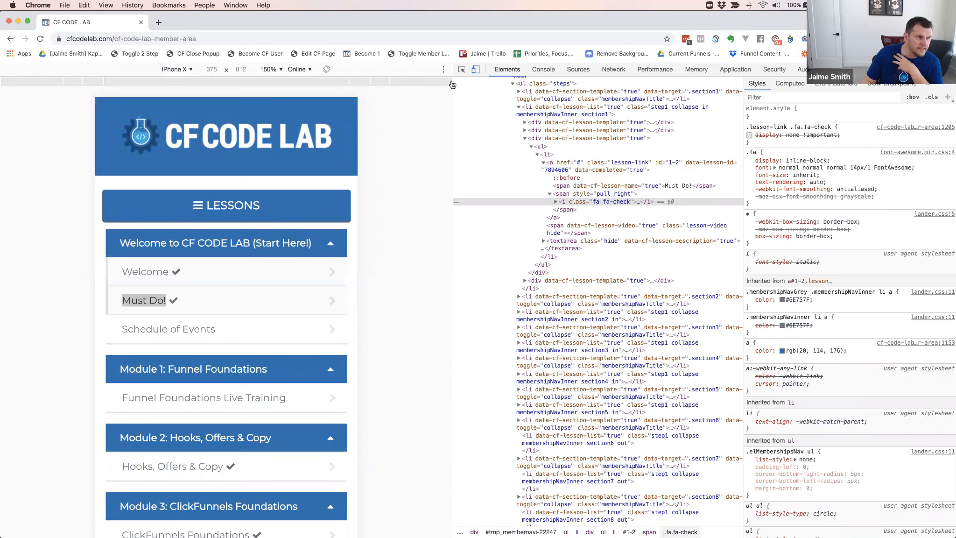
Leave the mobile preview for the desktop layout and inspect the completion progress bar above the Welcome heading
left_click(475, 69)
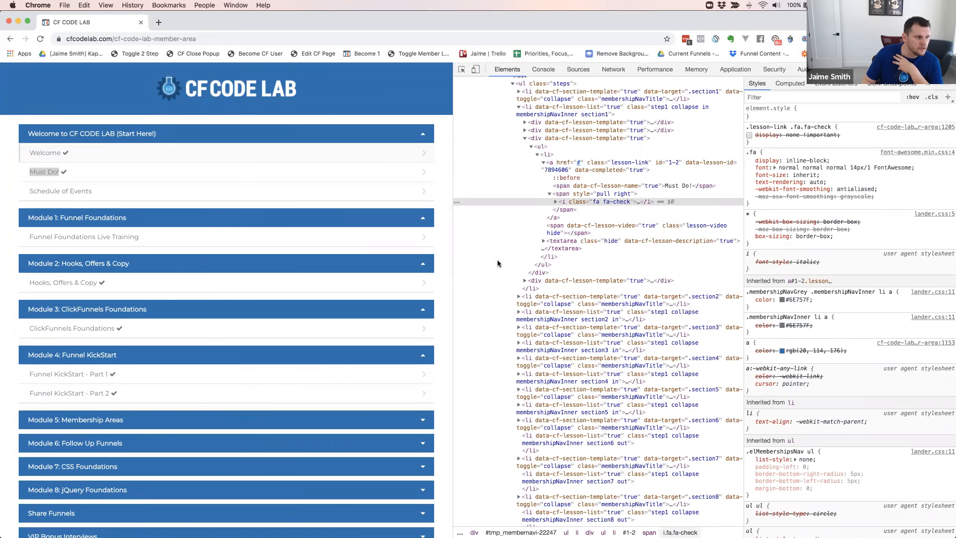
key("super+alt+i")
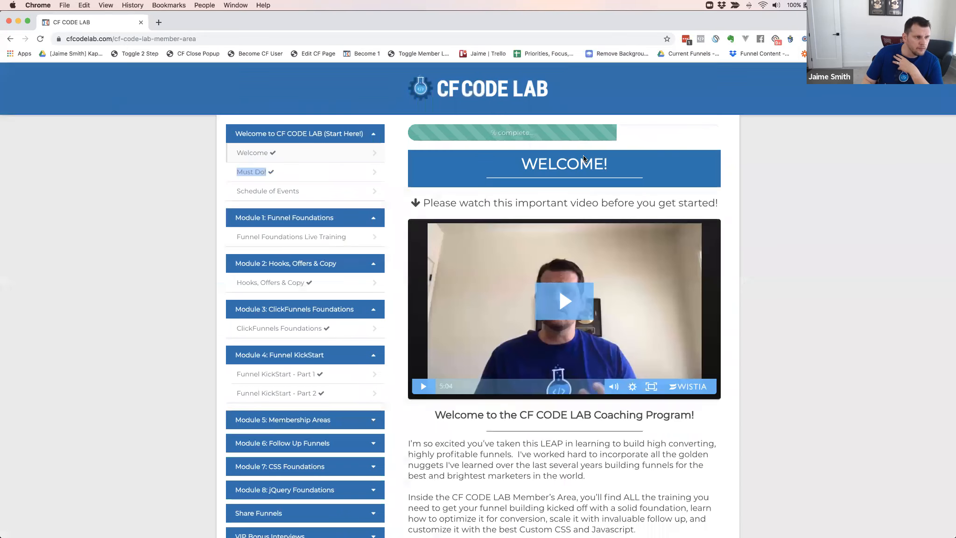
left_click(626, 134)
right_click(626, 134)
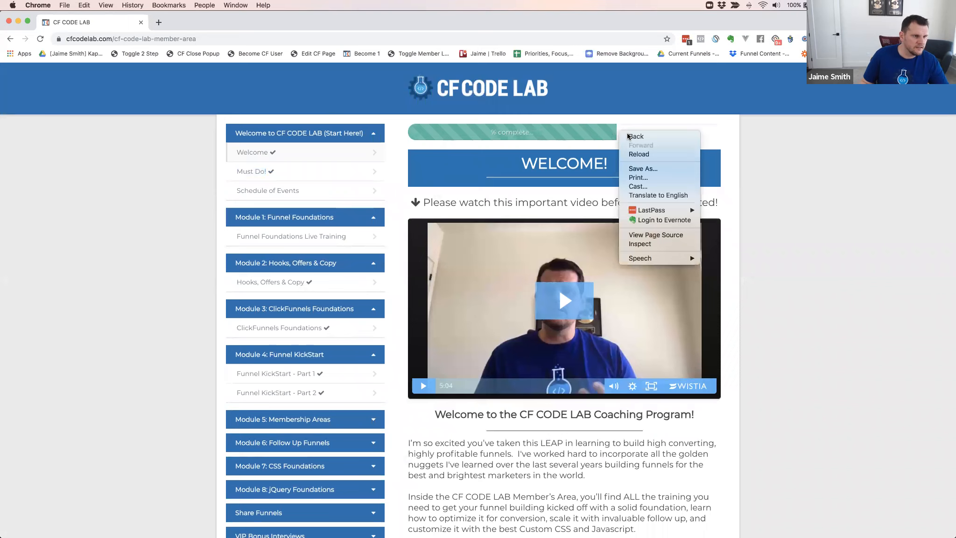
left_click(640, 245)
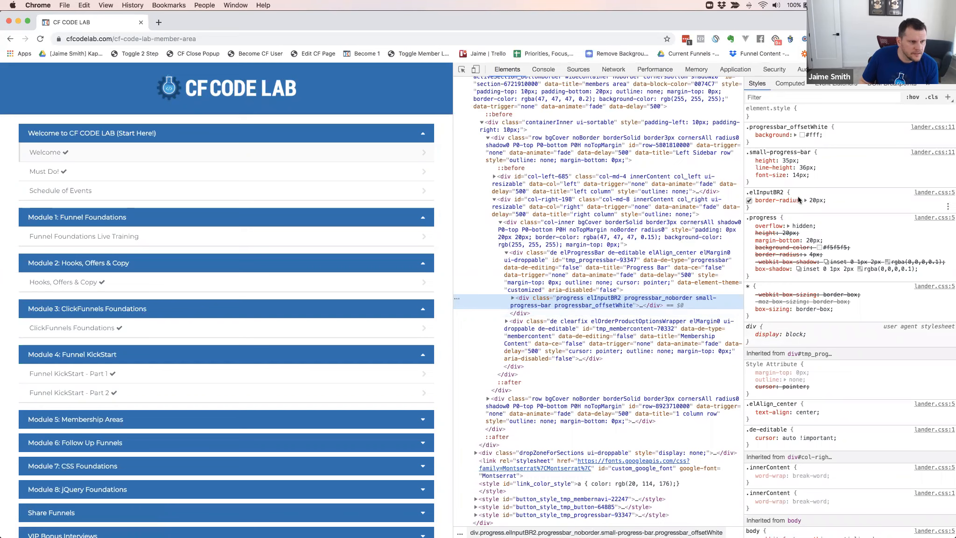
Select the inner progress-bar div inside the progress element, examine its inline width, and dock the developer tools below the page
left_click(513, 298)
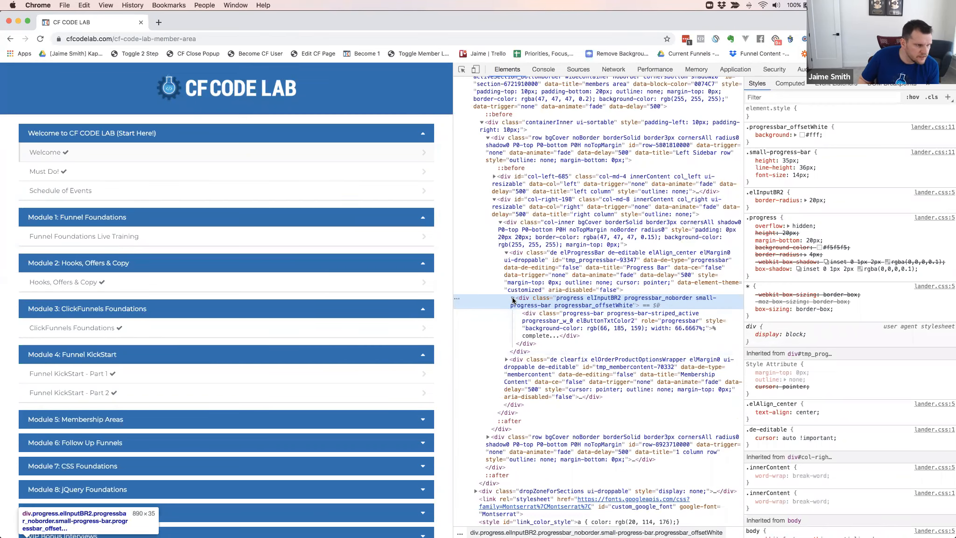
left_click(539, 320)
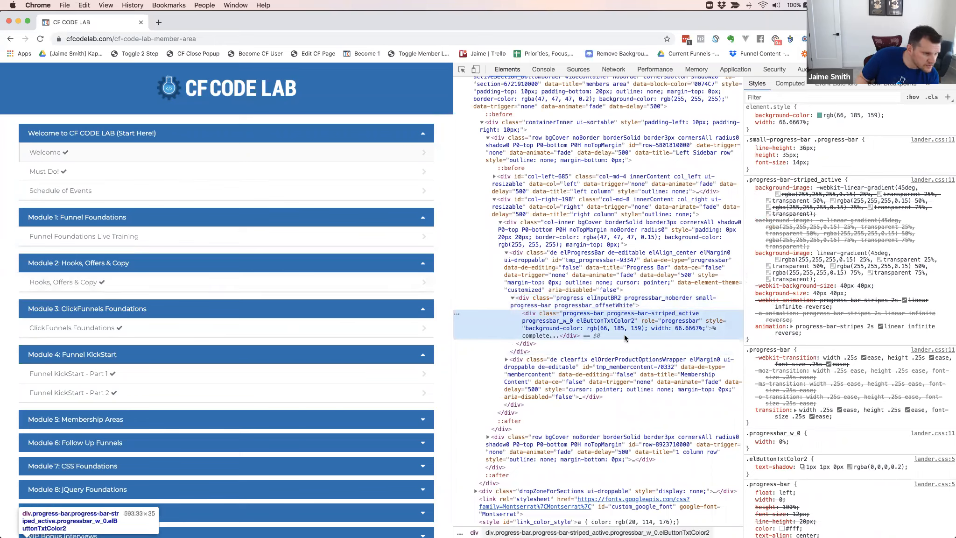
double_click(685, 327)
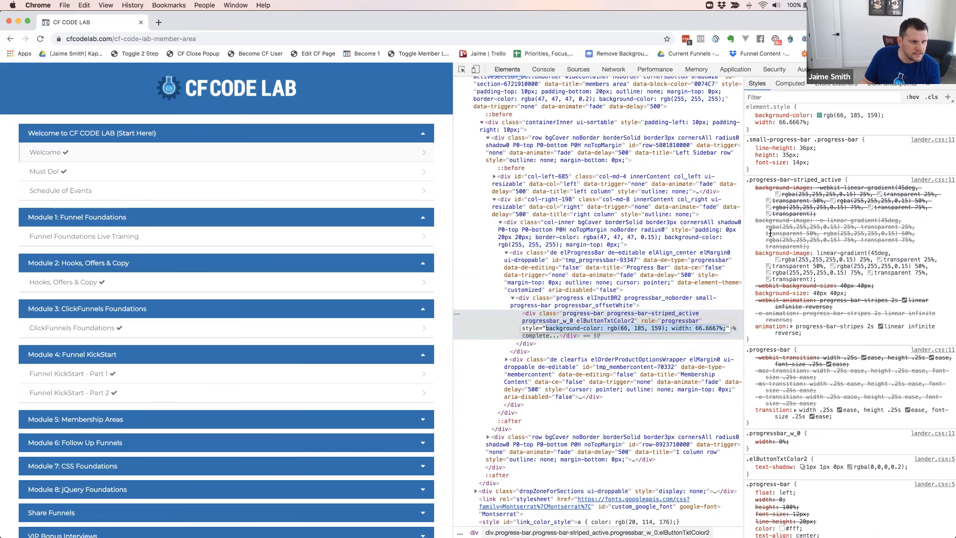
left_click(792, 122)
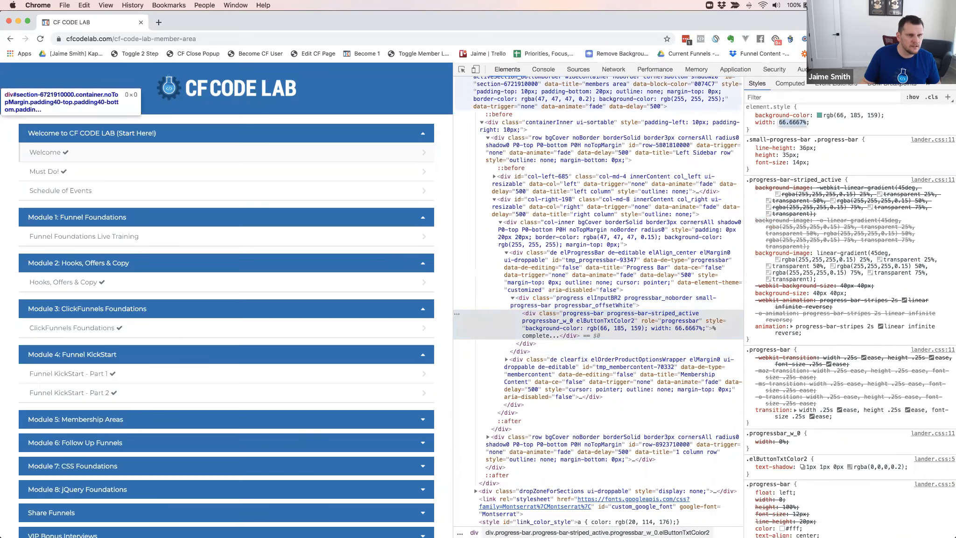
left_click(936, 69)
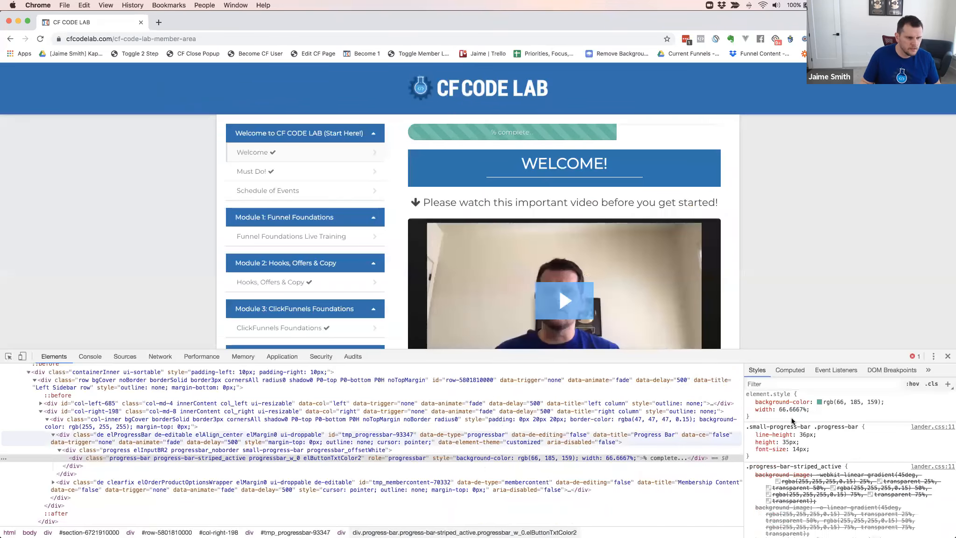
Try an inline width of 75% on the striped progress-bar div
left_click(792, 410)
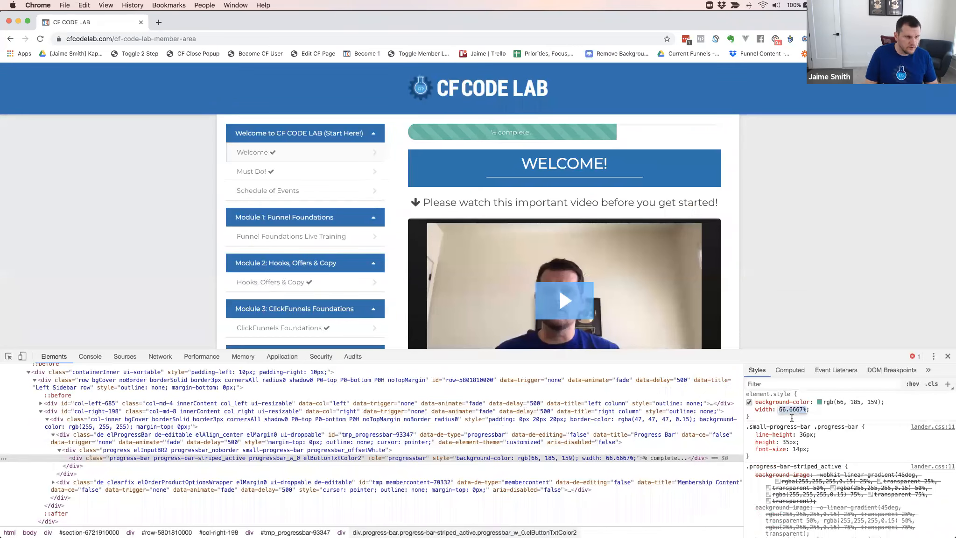
type("75")
key("Return")
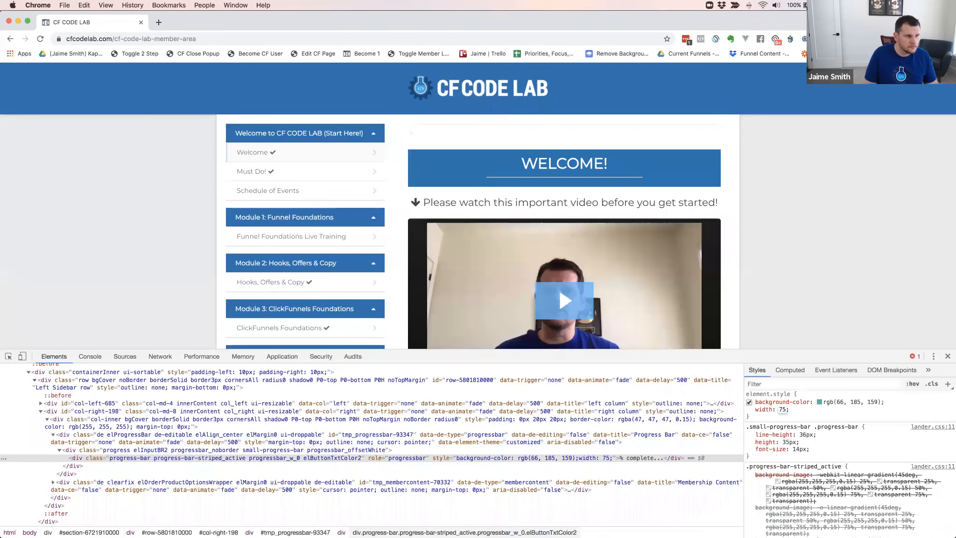
key("Return")
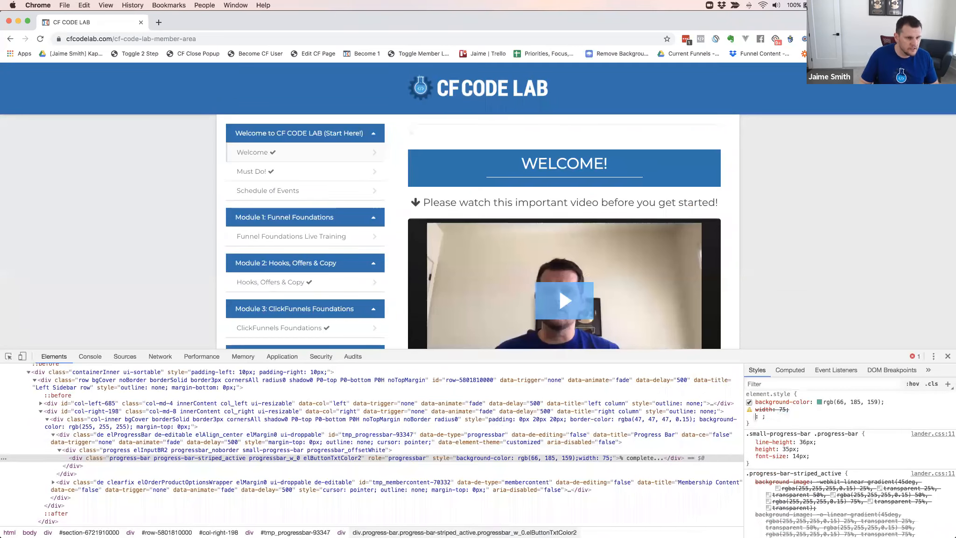
left_click(783, 409)
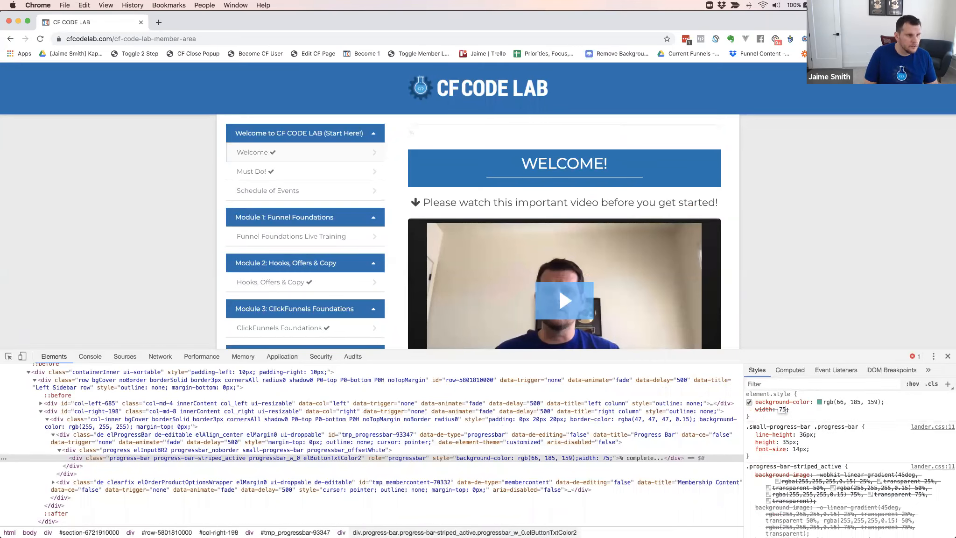
type("%")
key("Return")
Set the inline width of the striped progress-bar div to 90%
left_click(784, 410)
key("BackSpace")
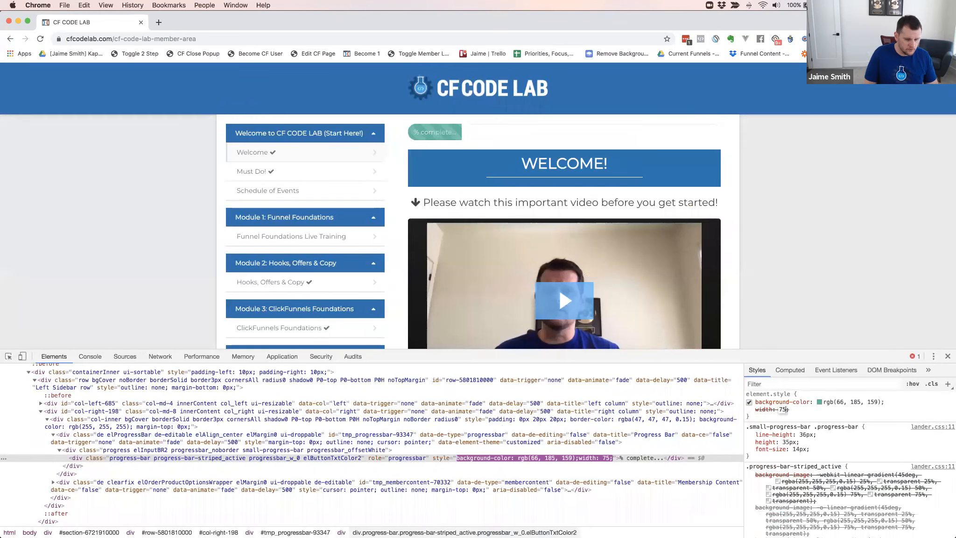
key("BackSpace")
key("BackSpace")
type("90%")
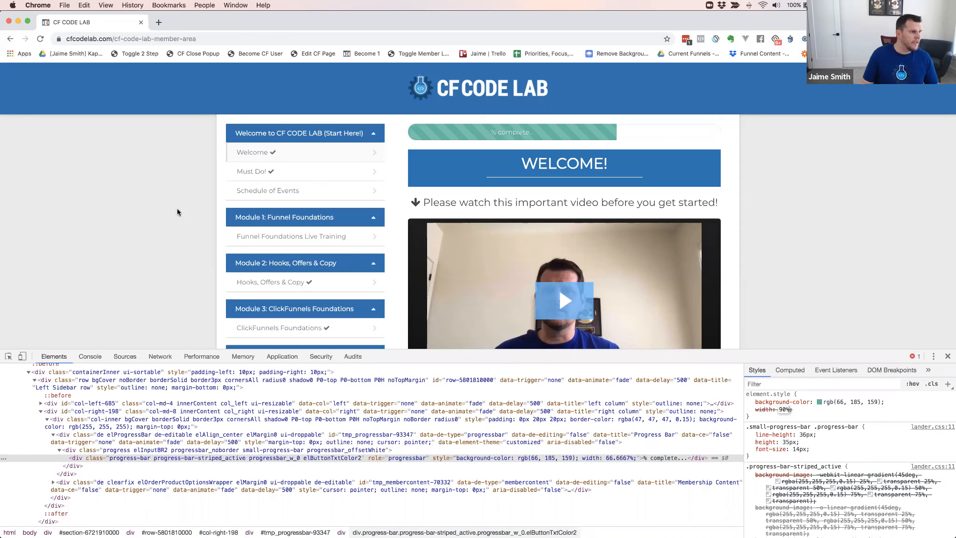
left_click(158, 213)
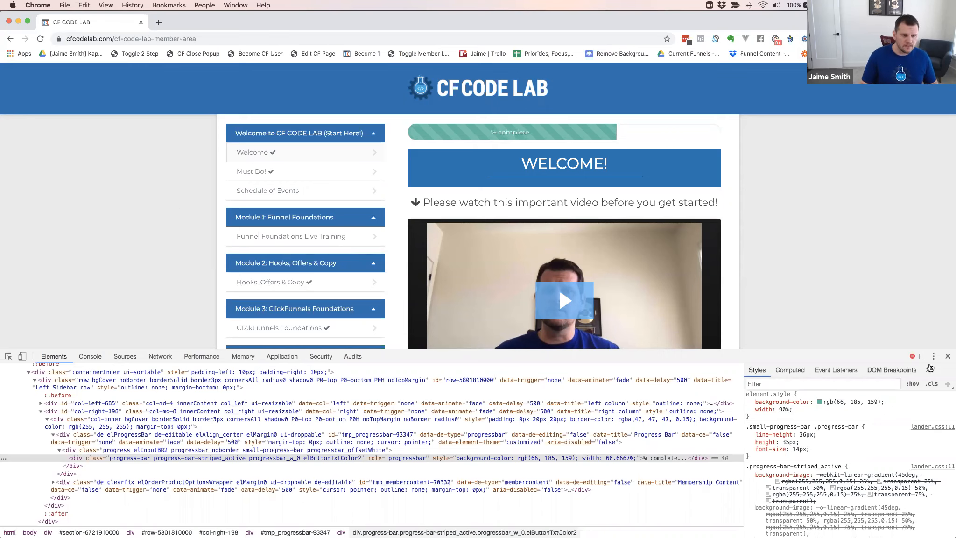
Leave the CF Code Lab developer tools and open the Overview of the Yoga funnel's Member Area step in ClickFunnels
key("super+alt+i")
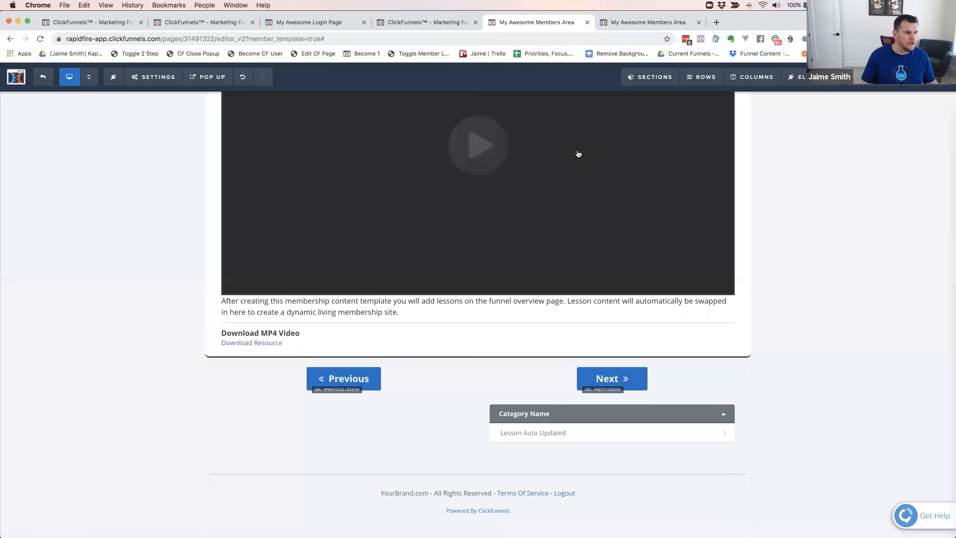
scroll(456, 35, "up", 5)
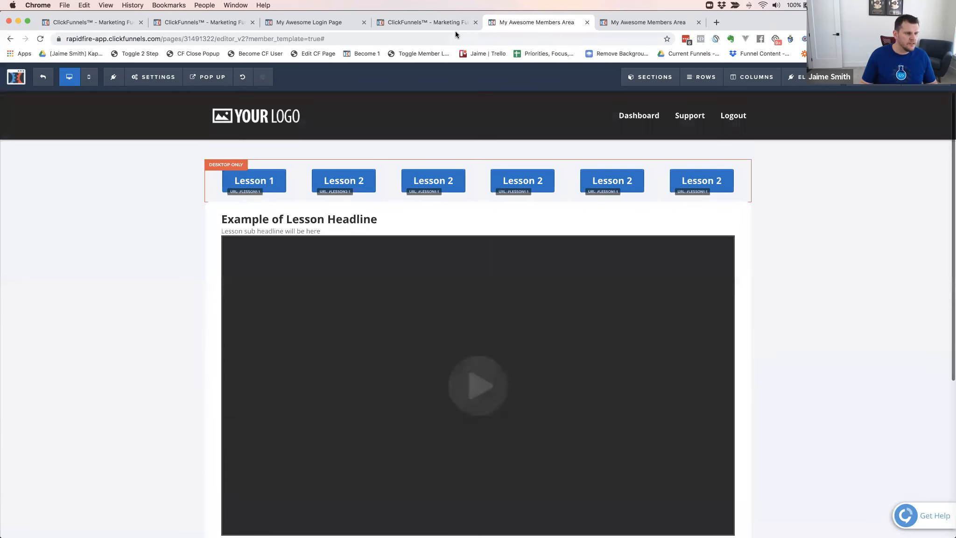
left_click(427, 23)
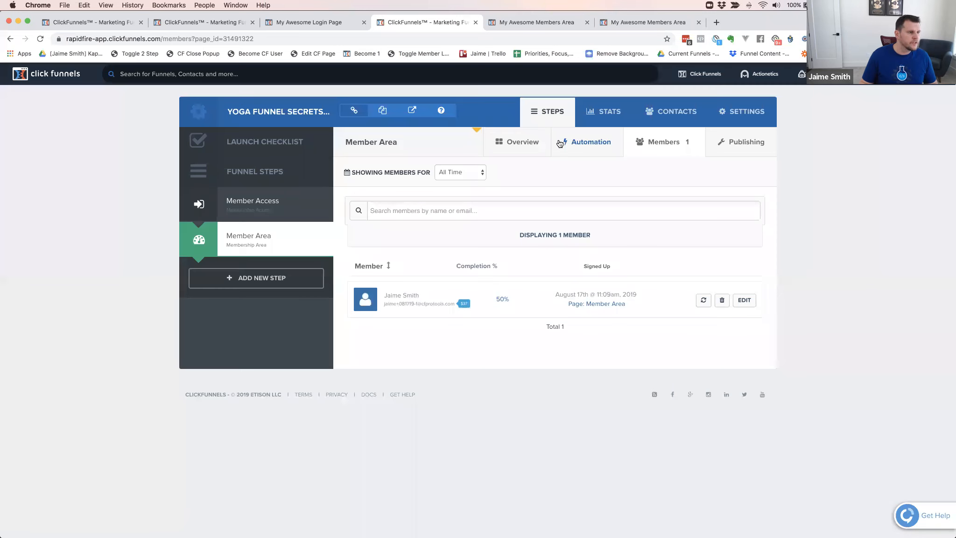
left_click(523, 152)
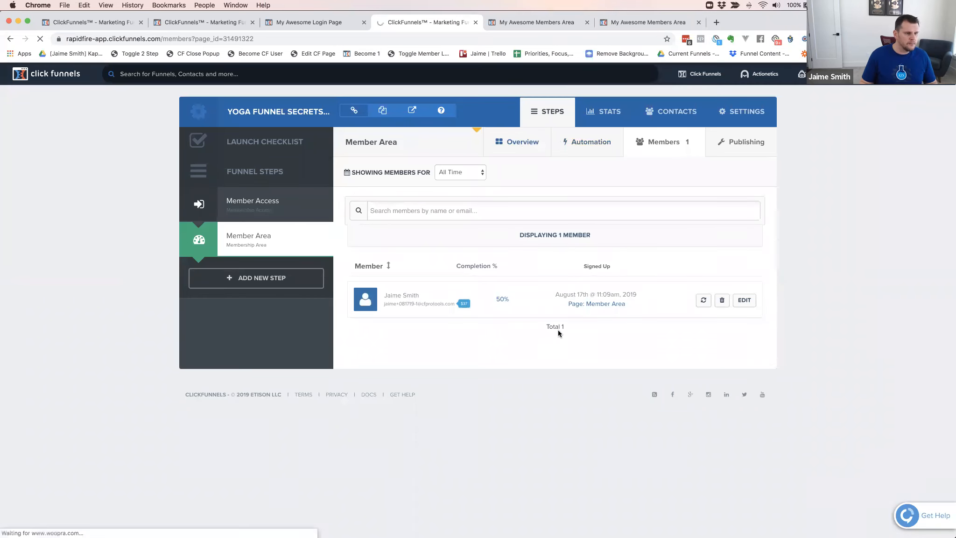